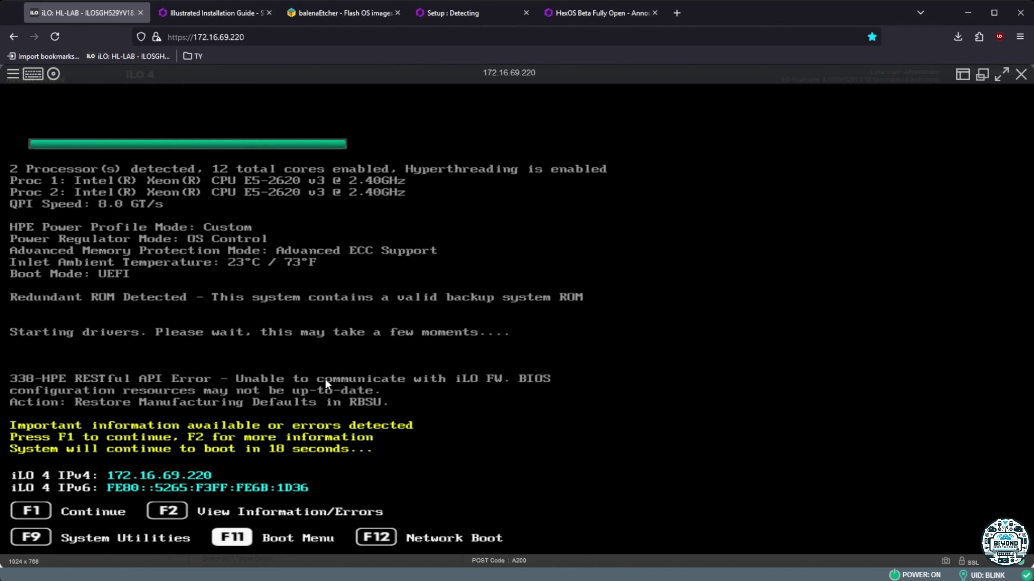
Boot the server from Front USB 1 into the HexOS installer, then view the Beta Fully Open post
key("F1")
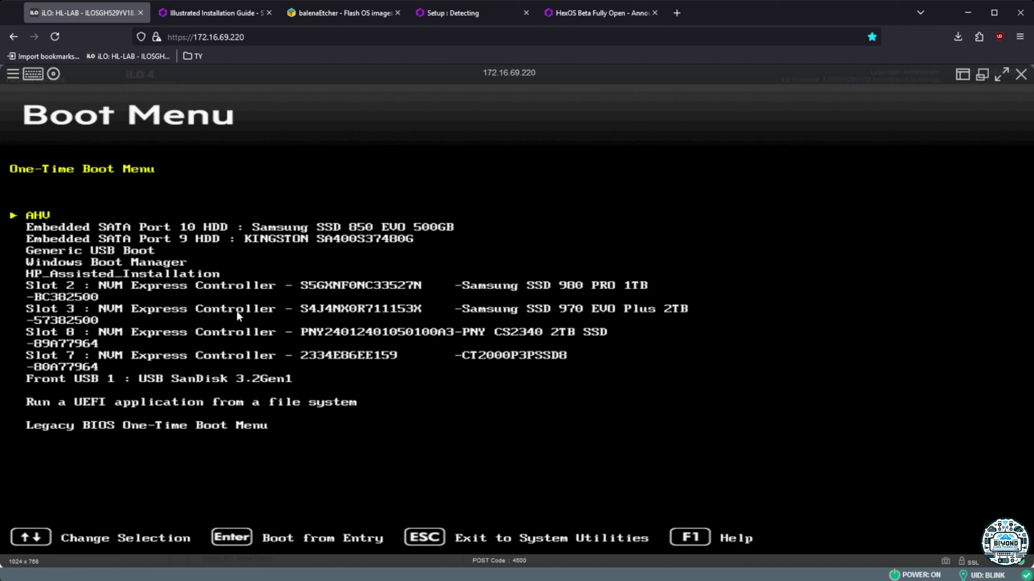
key("Down")
key("Down")
key("Down")
key("Down")
key("Down")
key("Down")
key("Down")
key("Down")
key("Down")
key("Down")
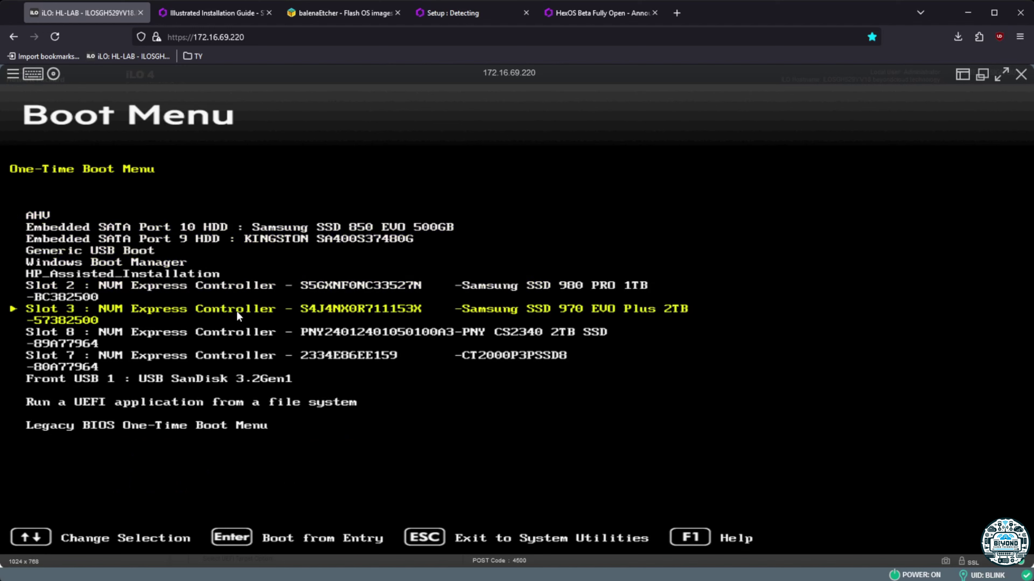
key("Down")
key("Up")
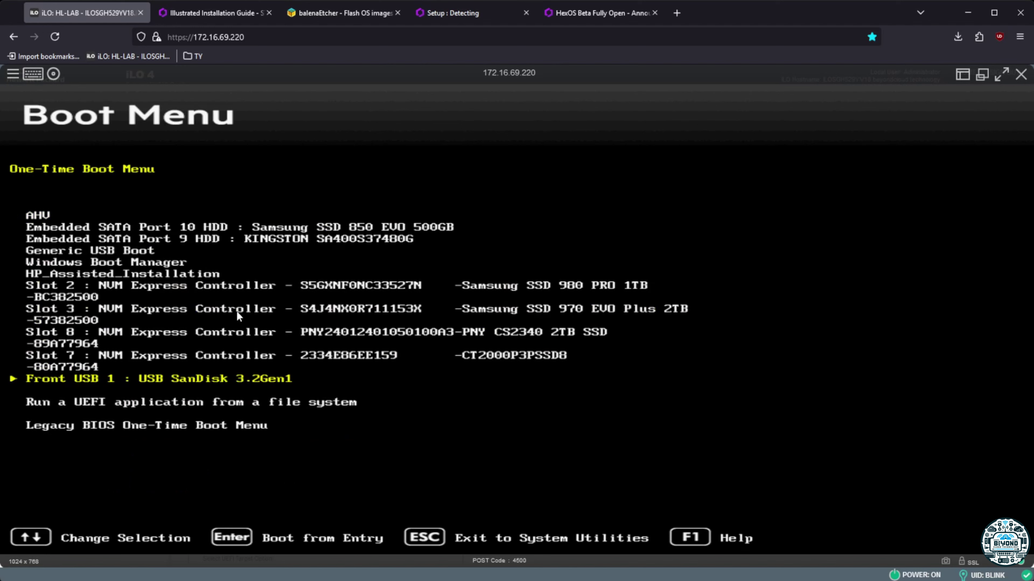
key("Return")
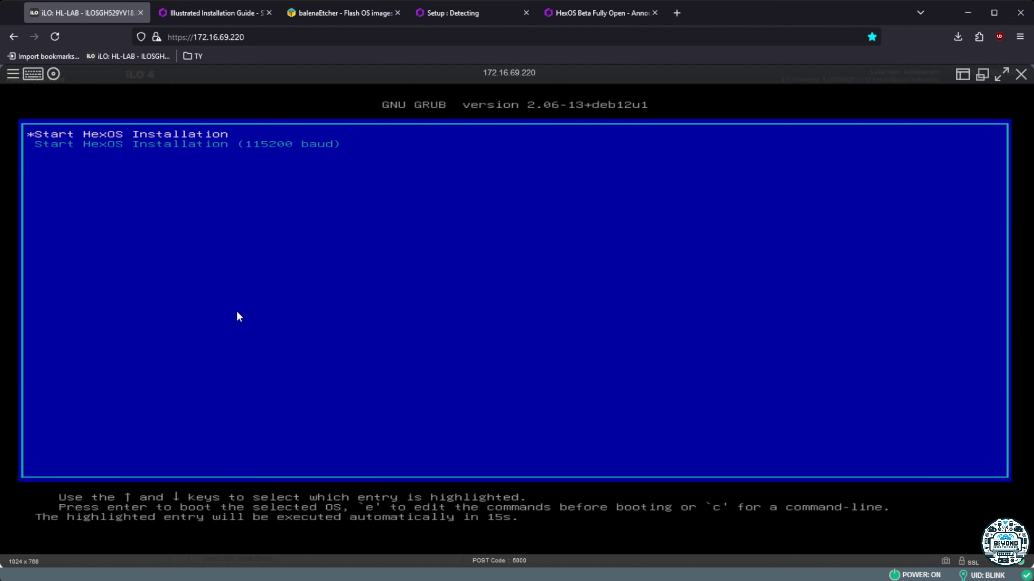
key("Return")
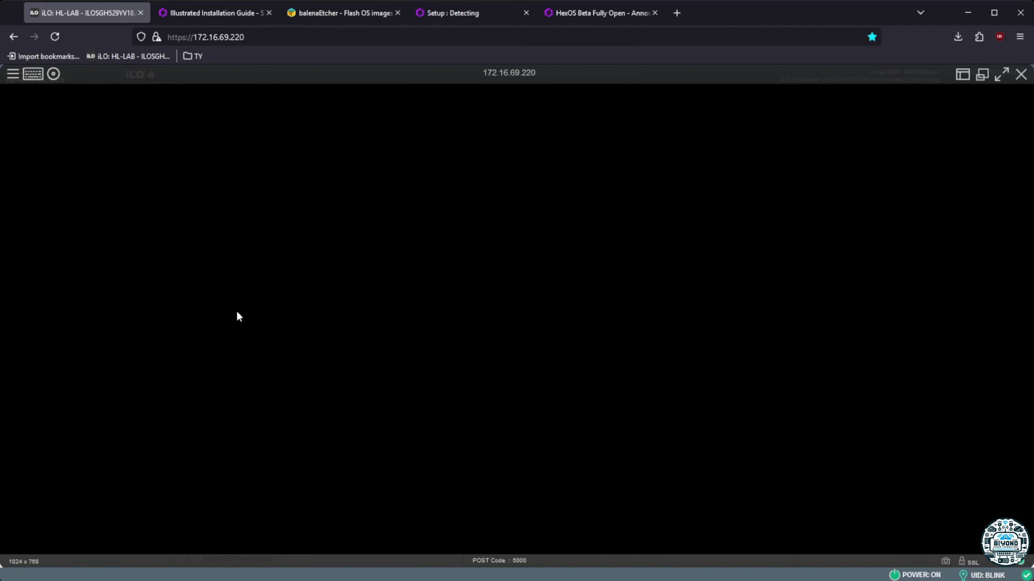
left_click(585, 17)
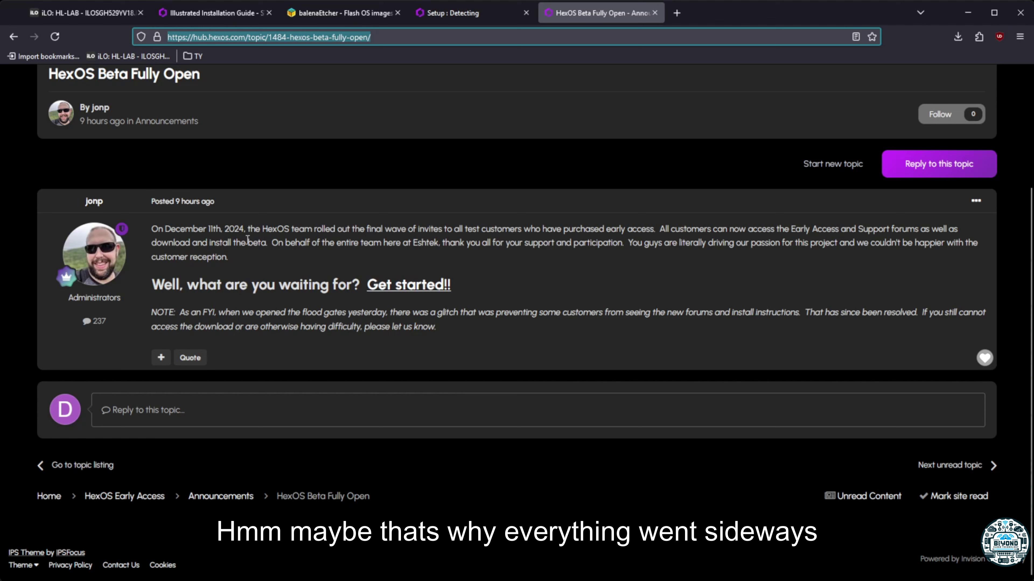
Highlight the announcement date in the Beta Fully Open post and check the server's boot progress
left_click_drag(207, 228, 242, 228)
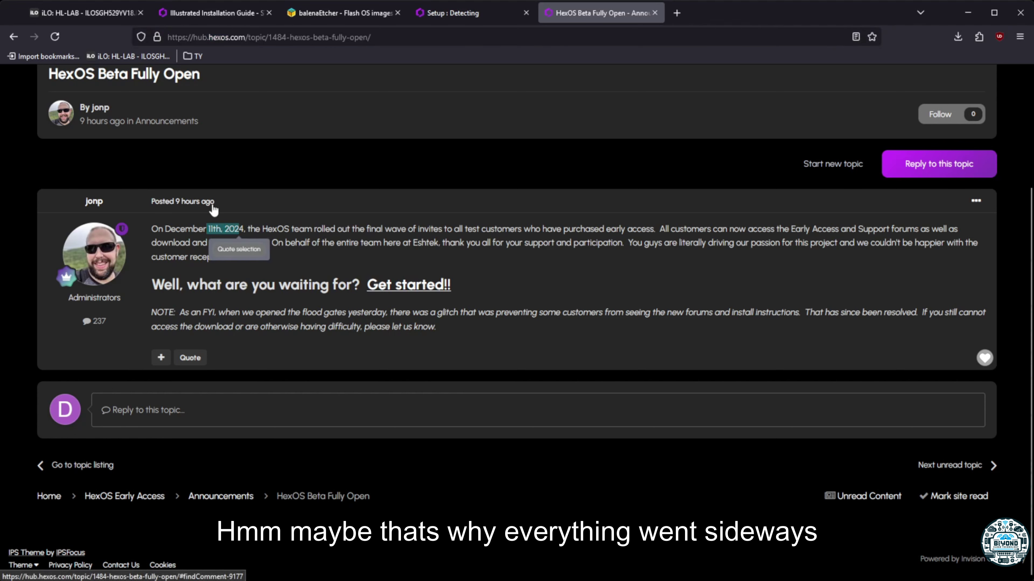
left_click(283, 235)
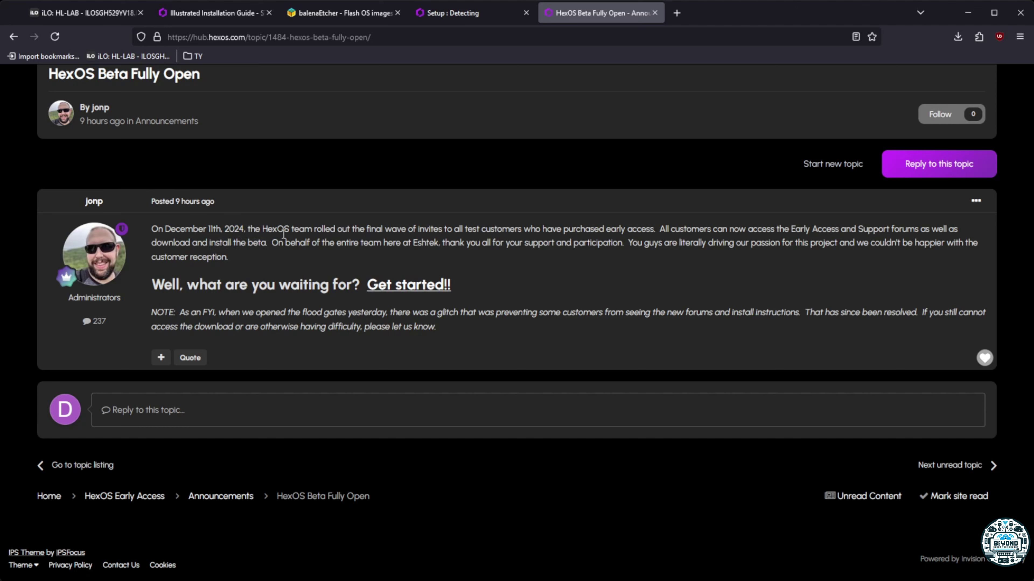
left_click(91, 11)
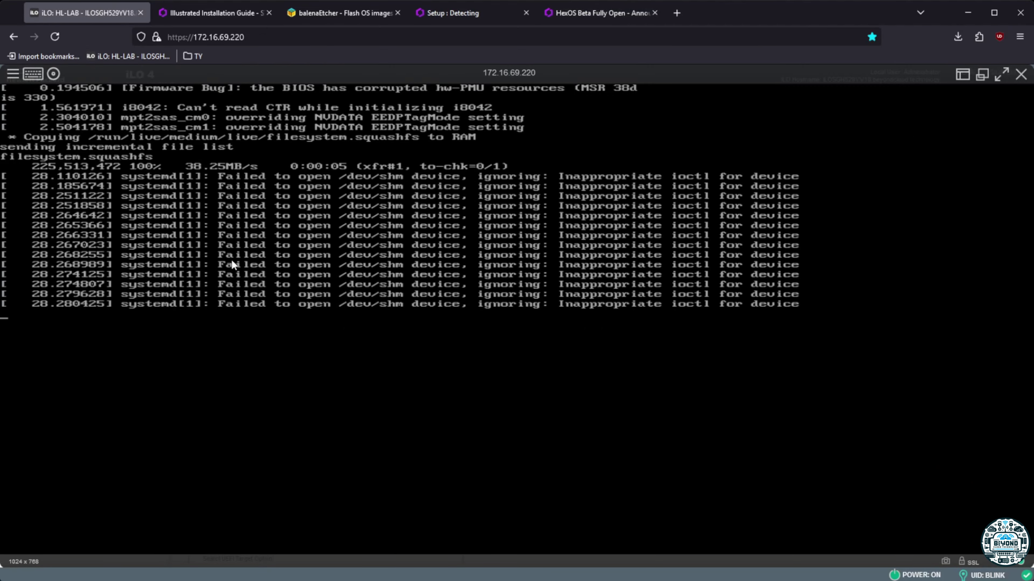
Review the guide's installer download step and scroll to the Console Setup screenshot before returning to the console
left_click(210, 12)
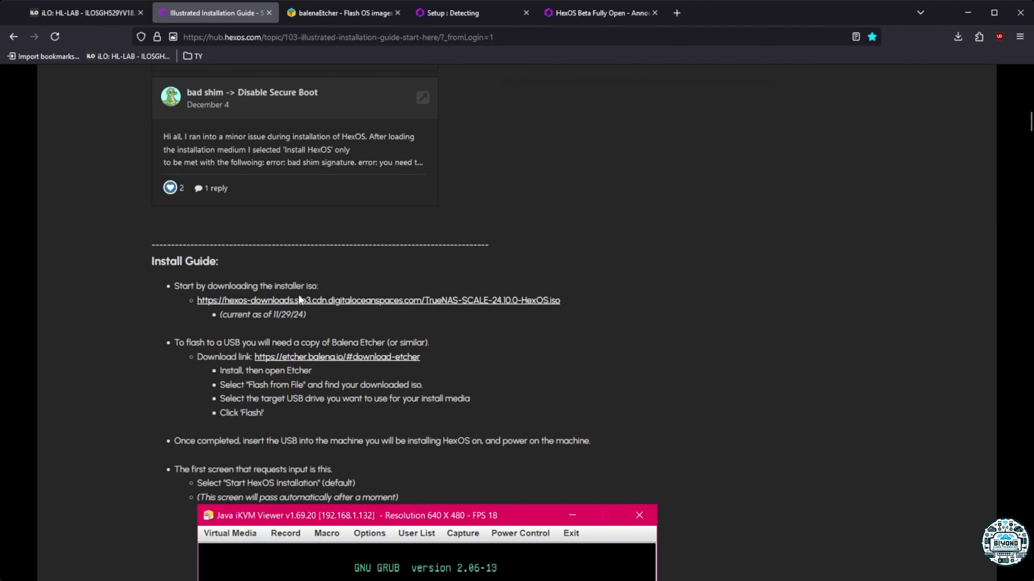
left_click_drag(595, 294, 171, 287)
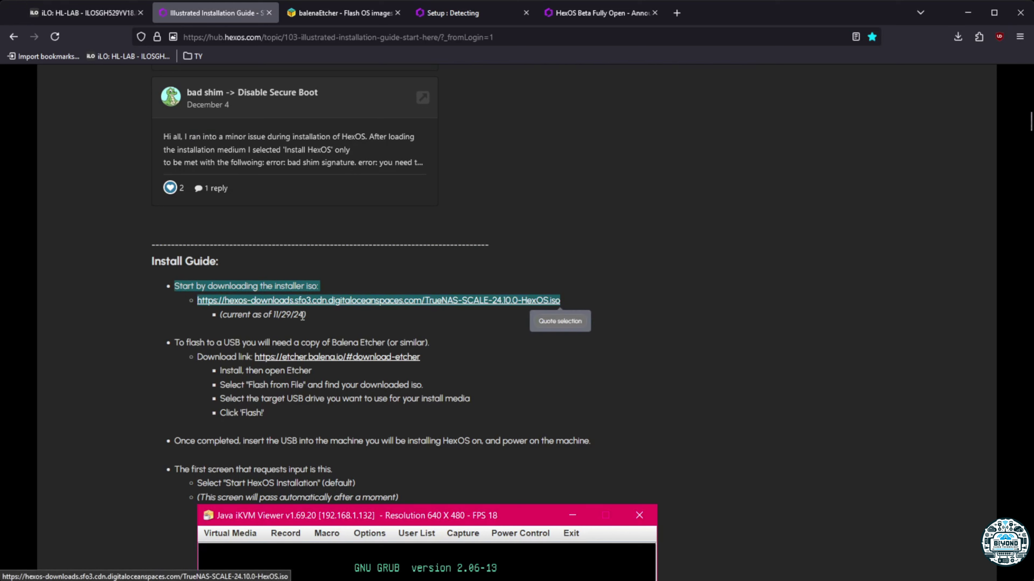
left_click_drag(307, 316, 251, 316)
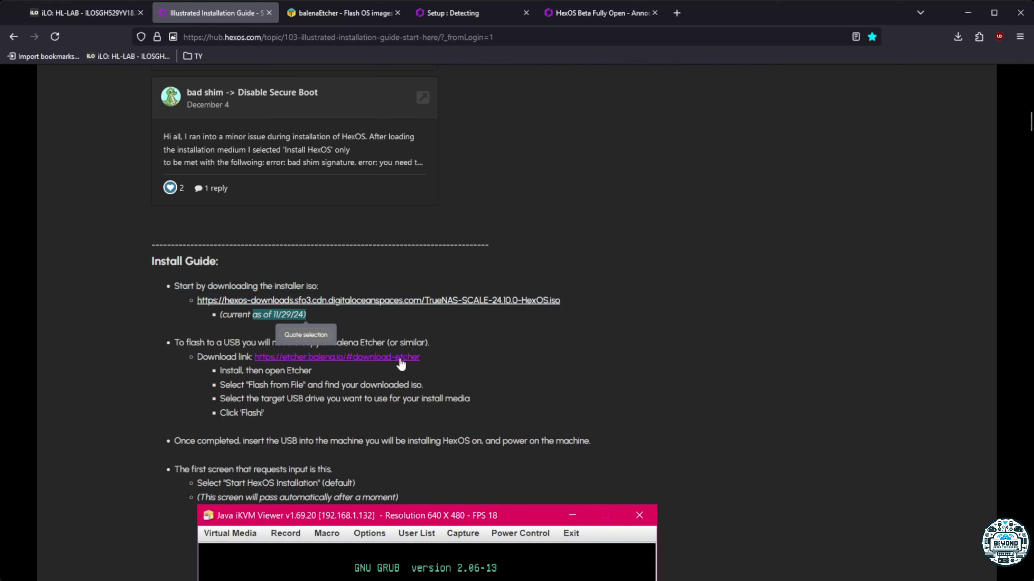
left_click(430, 358)
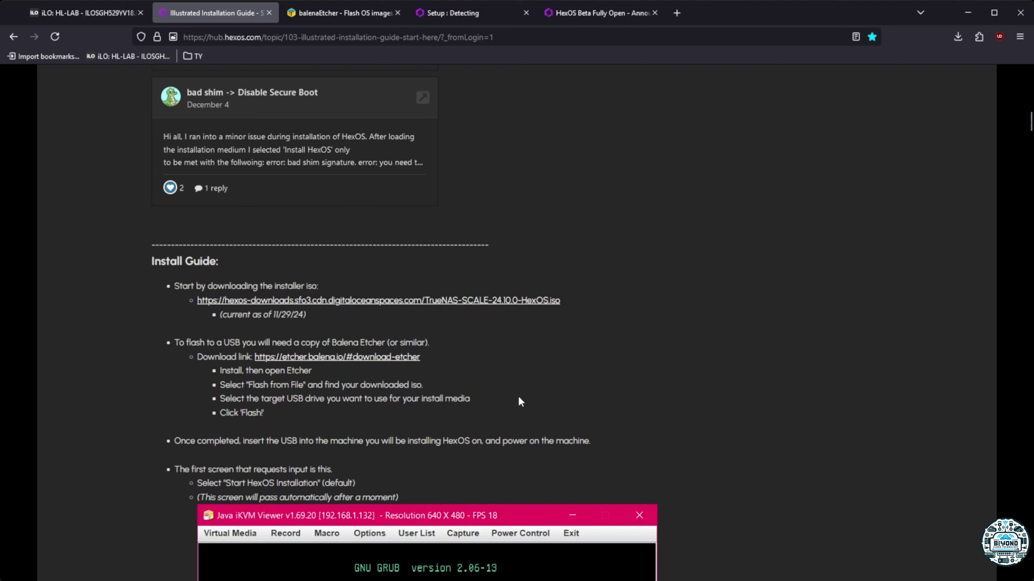
scroll(187, 375, "down", 4)
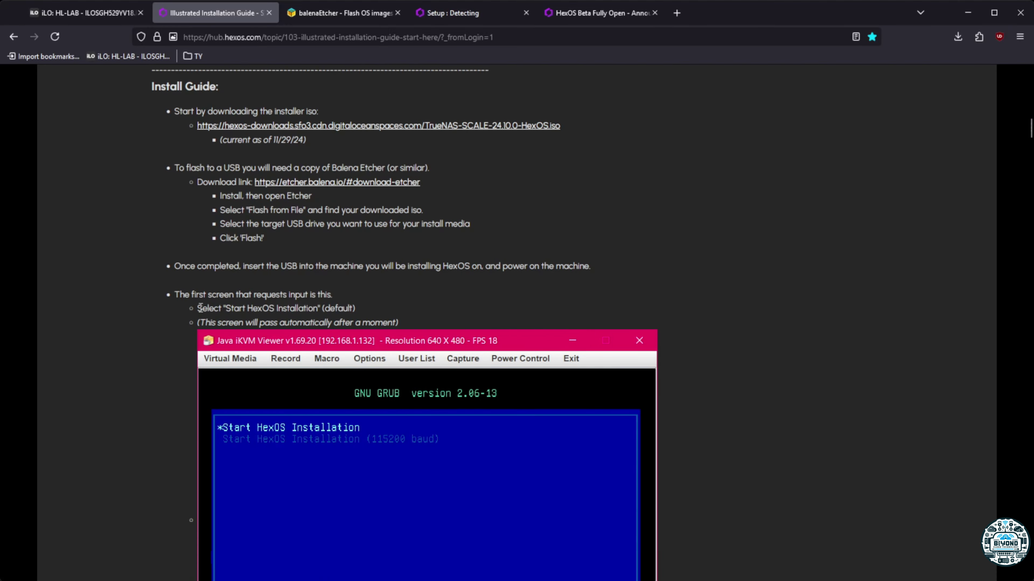
scroll(296, 427, "down", 12)
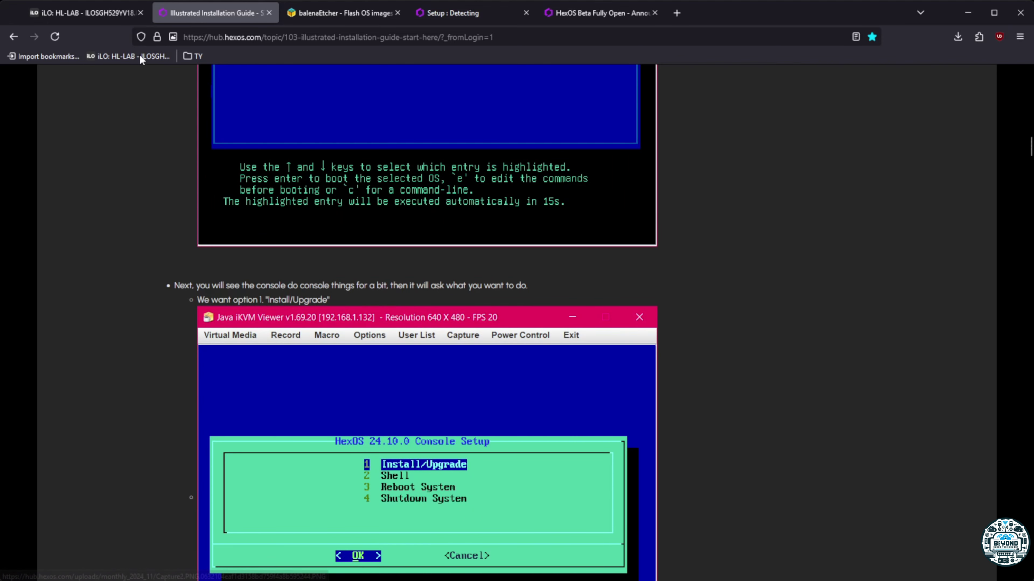
left_click(115, 15)
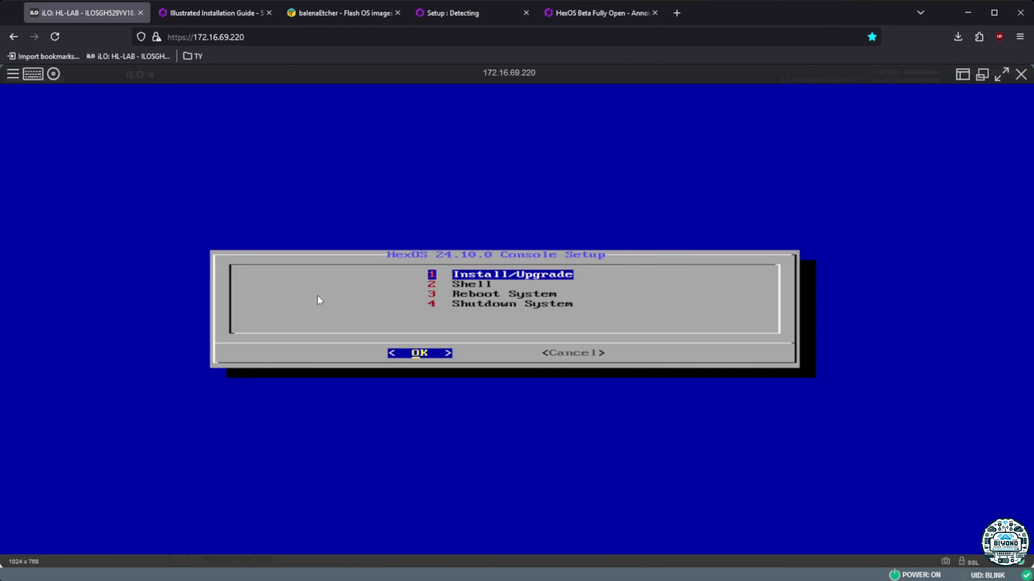
Install HexOS onto drives sdd and sde, accepting the warning that both will be erased
key("Return")
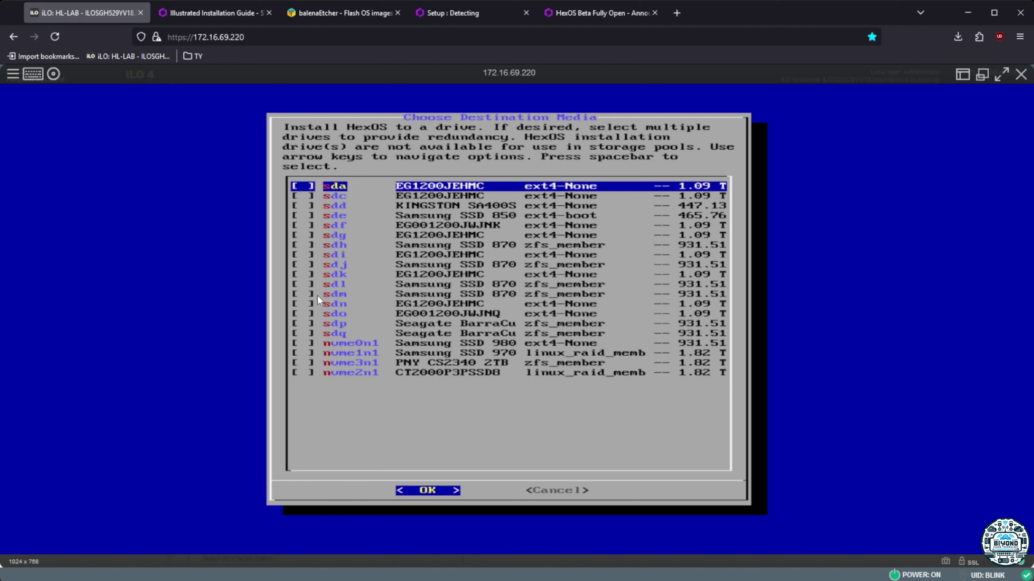
key("Down")
key("Down")
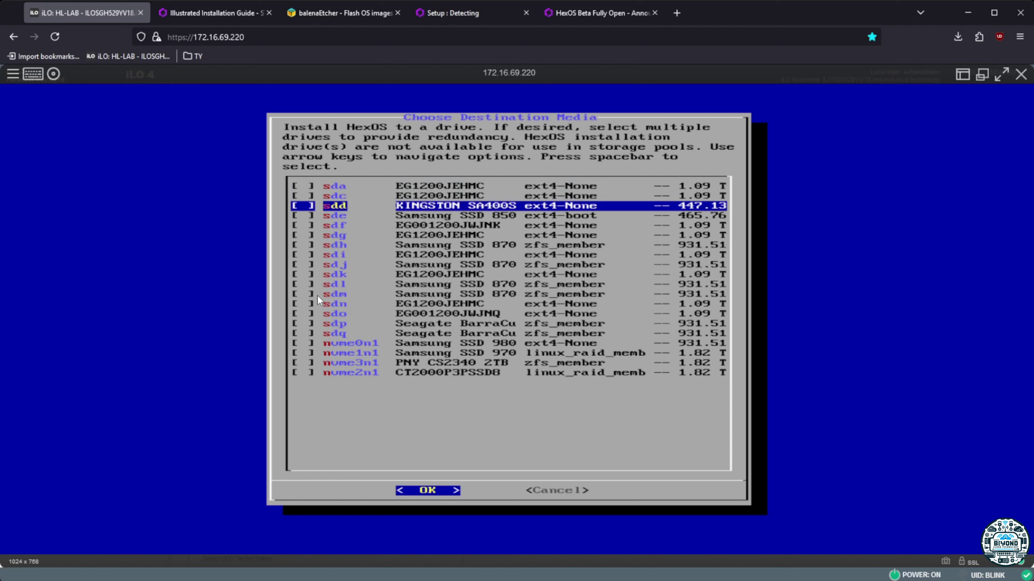
key("space")
key("Down")
key("space")
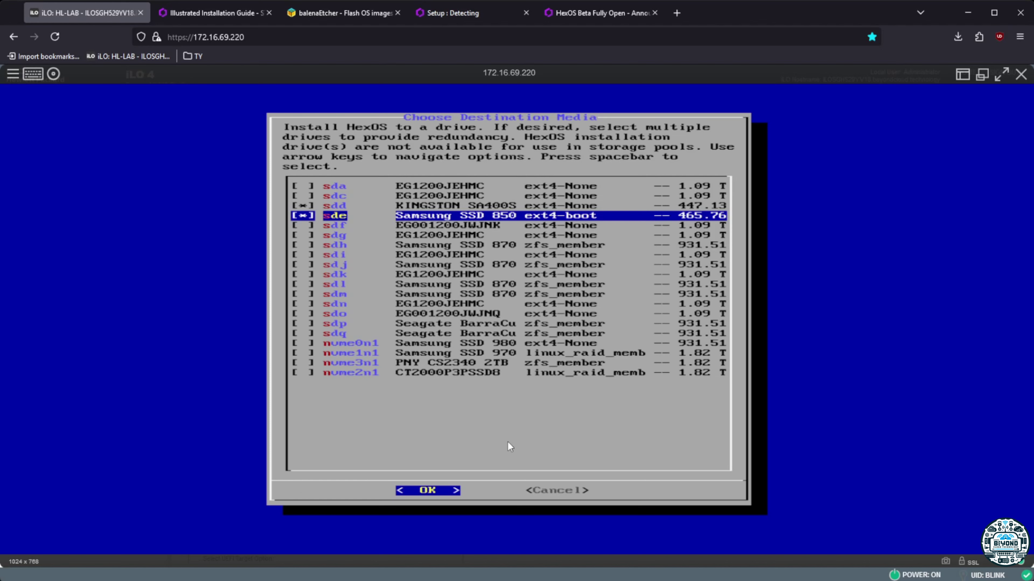
key("Return")
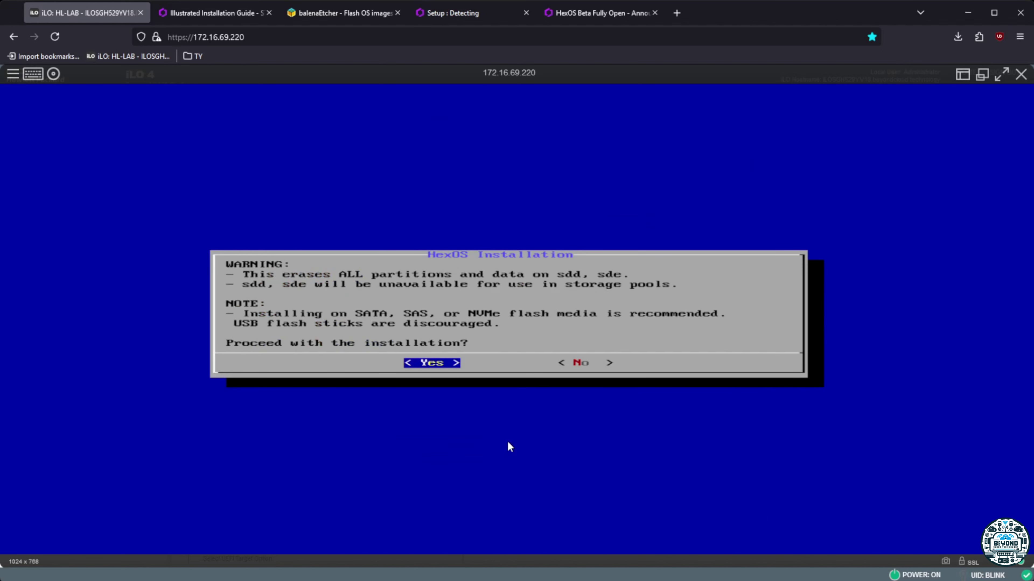
key("Return")
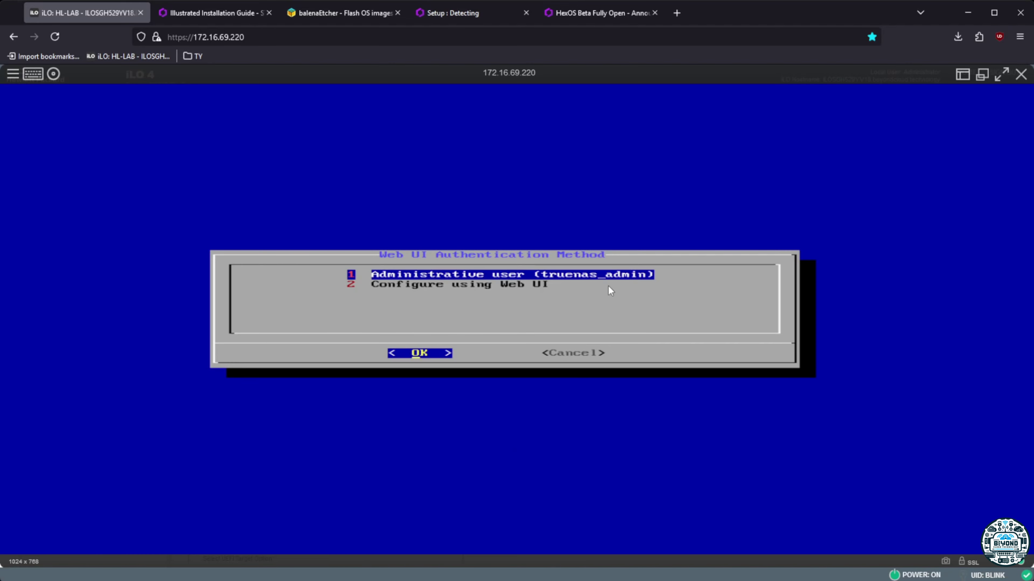
left_click(195, 13)
Find the Web UI Authentication Method section and mark its recommended Administrative user option
scroll(154, 401, "down", 3)
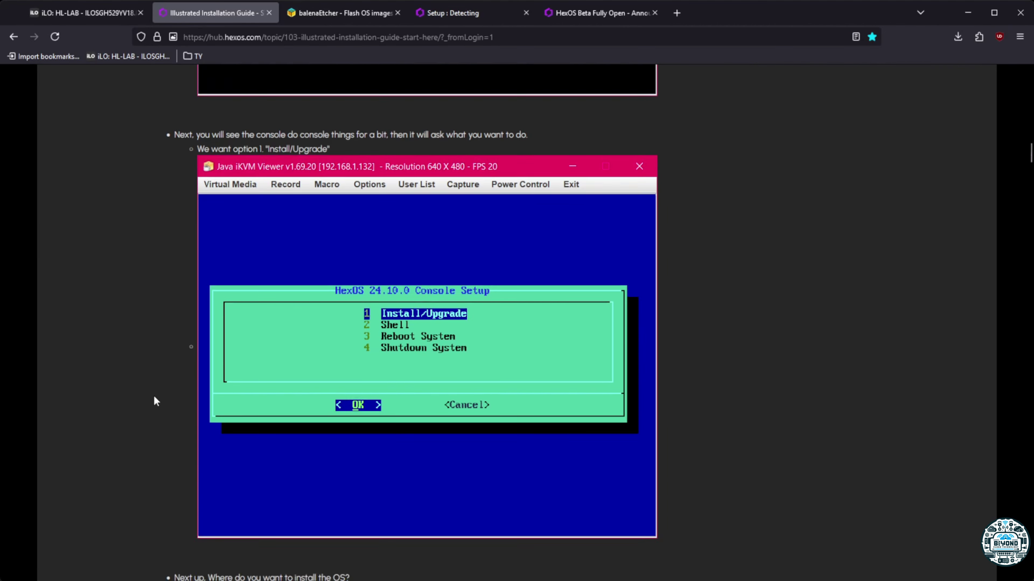
scroll(154, 397, "down", 6)
scroll(156, 398, "down", 9)
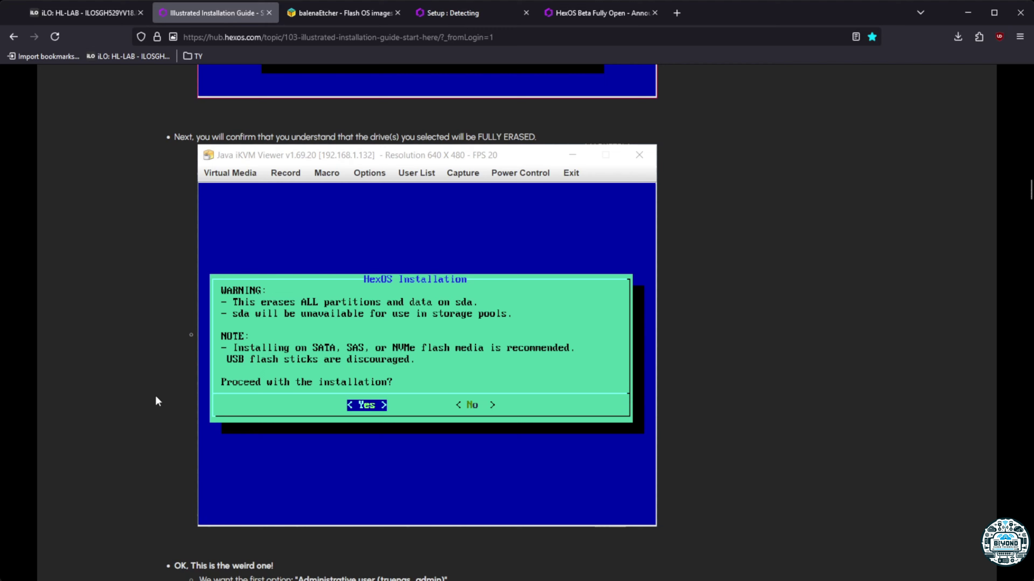
scroll(157, 401, "down", 4)
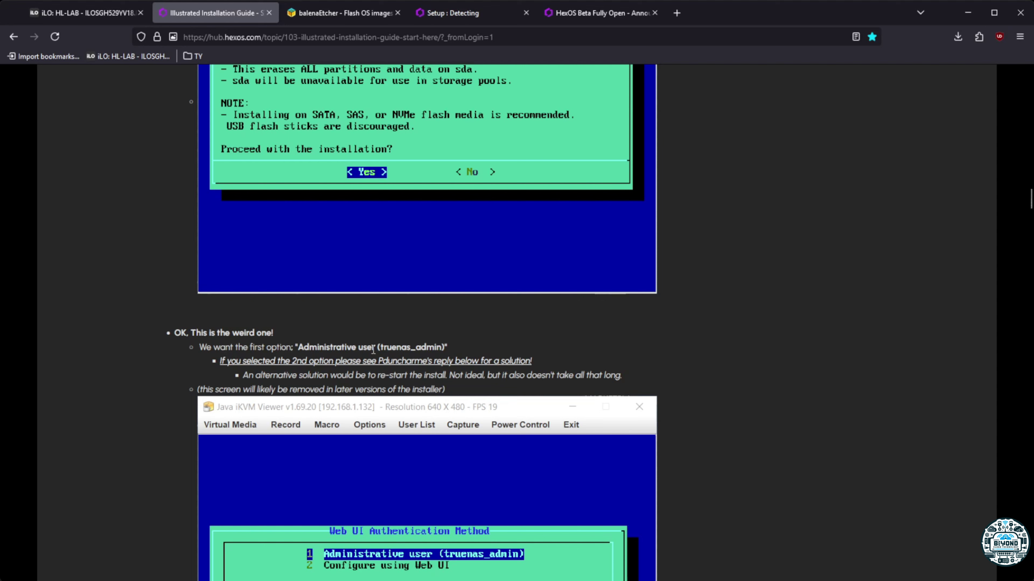
left_click_drag(450, 349, 286, 349)
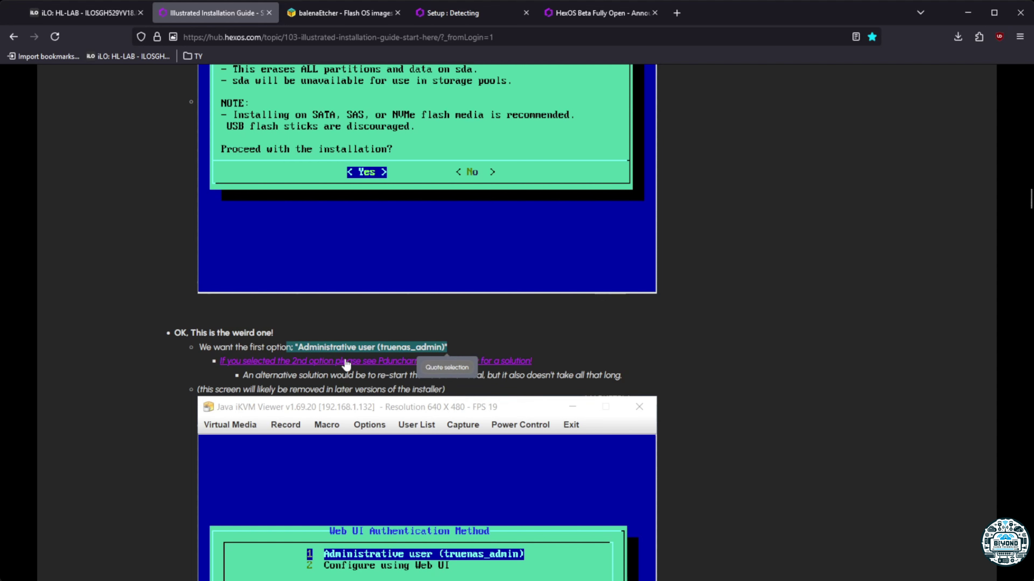
left_click(283, 335)
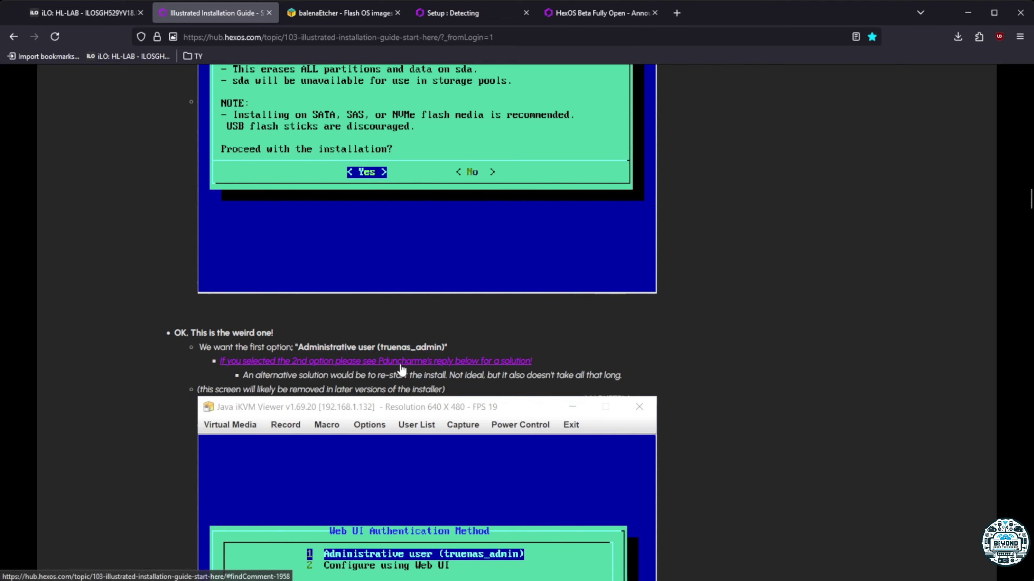
scroll(577, 362, "down", 3)
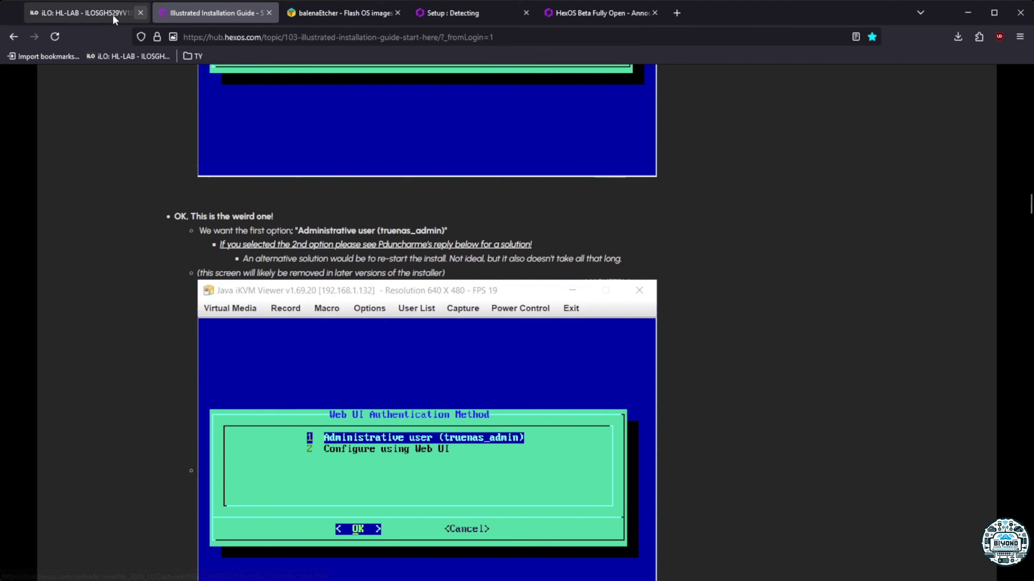
left_click(87, 9)
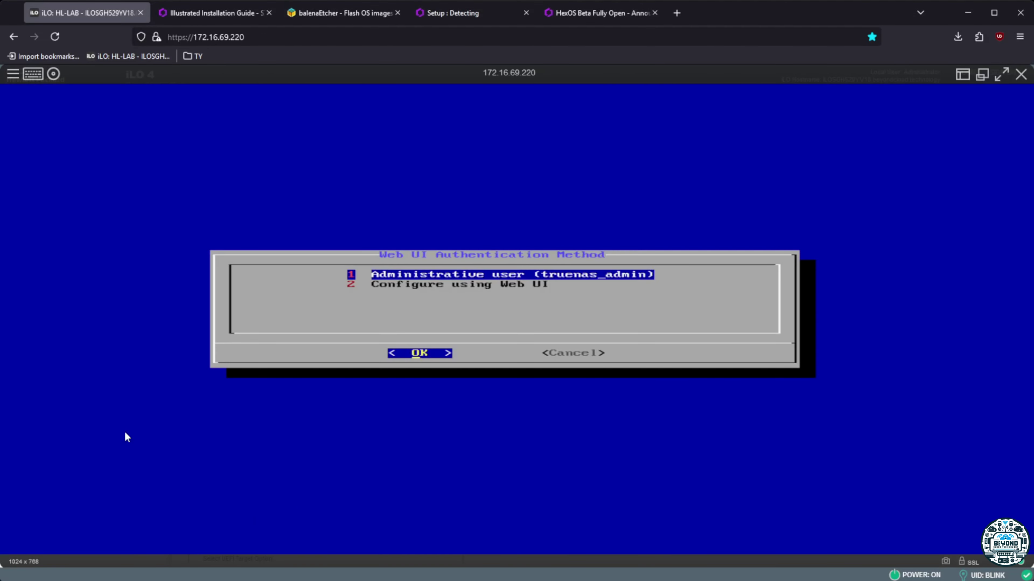
Choose Administrative user login, enter and confirm the truenas_admin password, and start the install
key("Return")
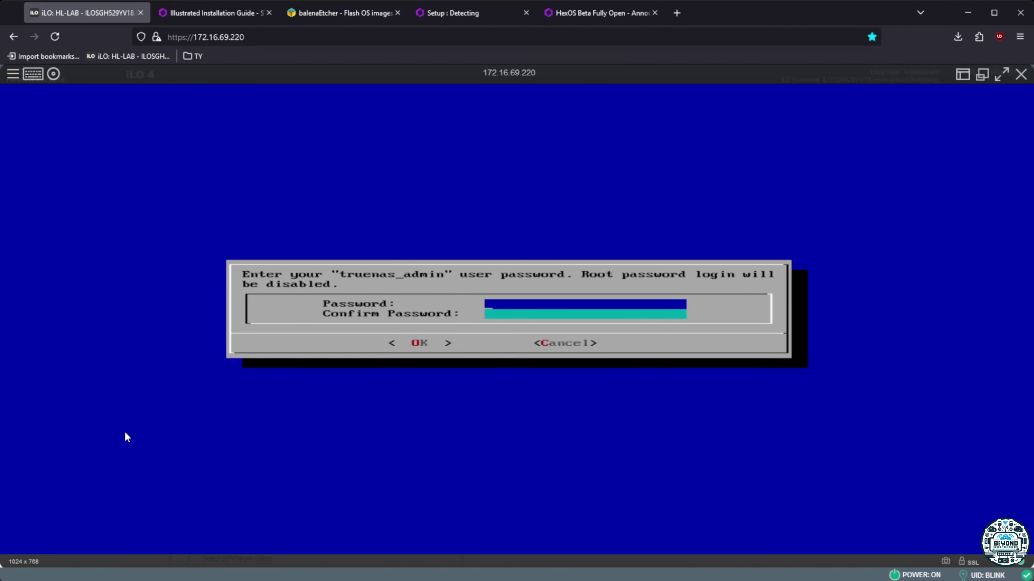
type("************")
key("Down")
type("********")
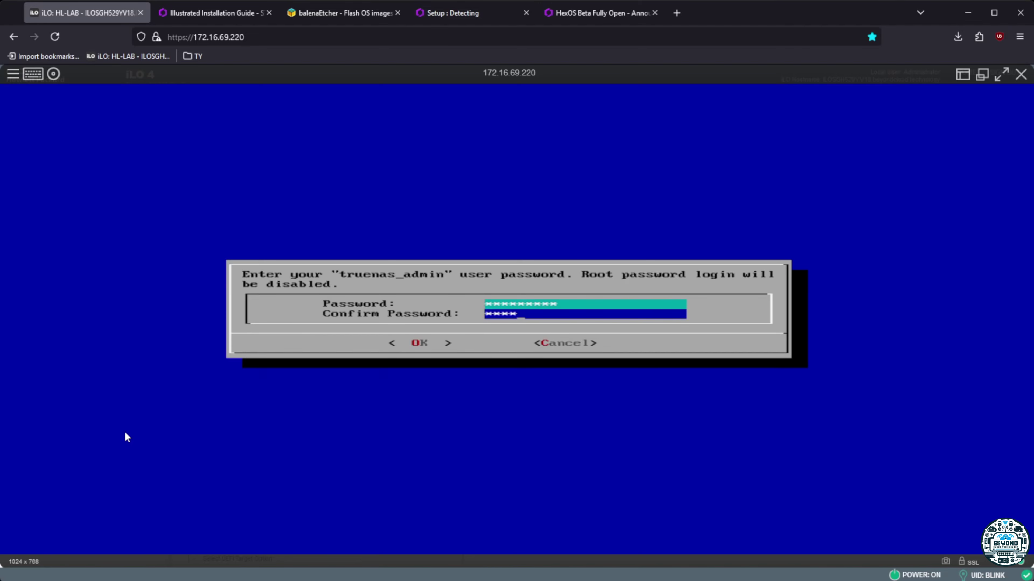
key("Tab")
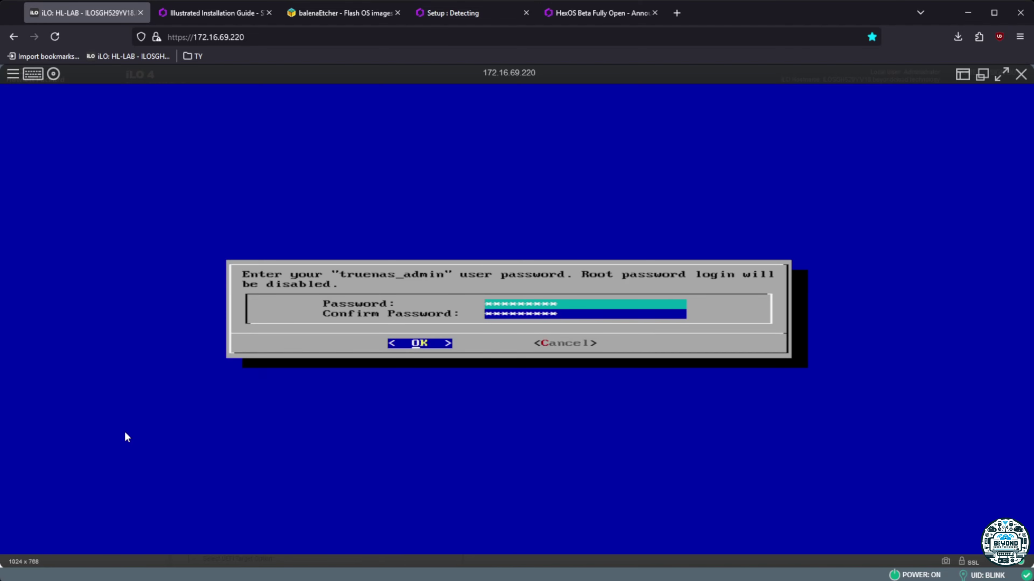
key("Return")
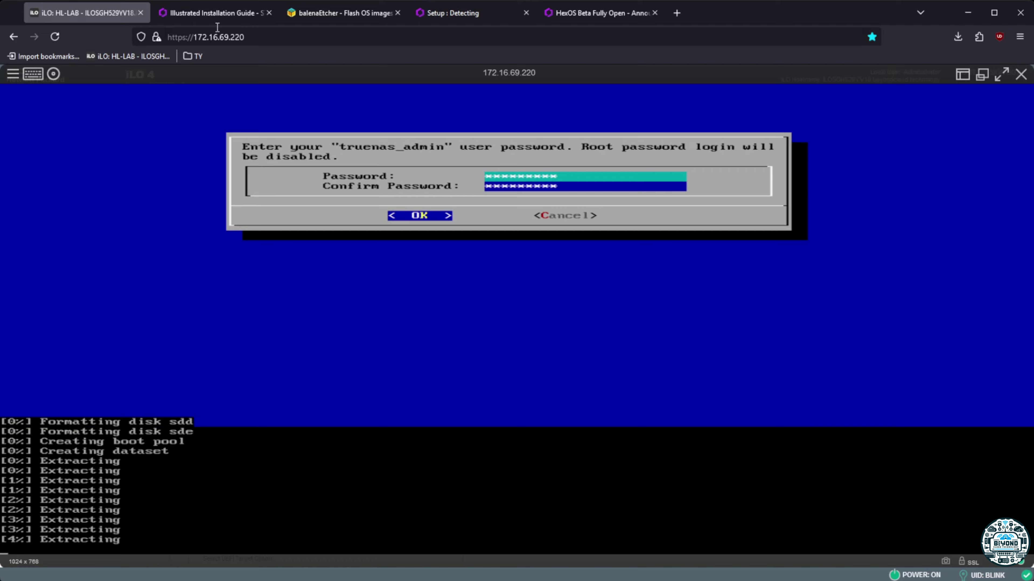
Skim the installation guide and check the installer's extraction progress on the server console
left_click(209, 13)
scroll(247, 369, "down", 10)
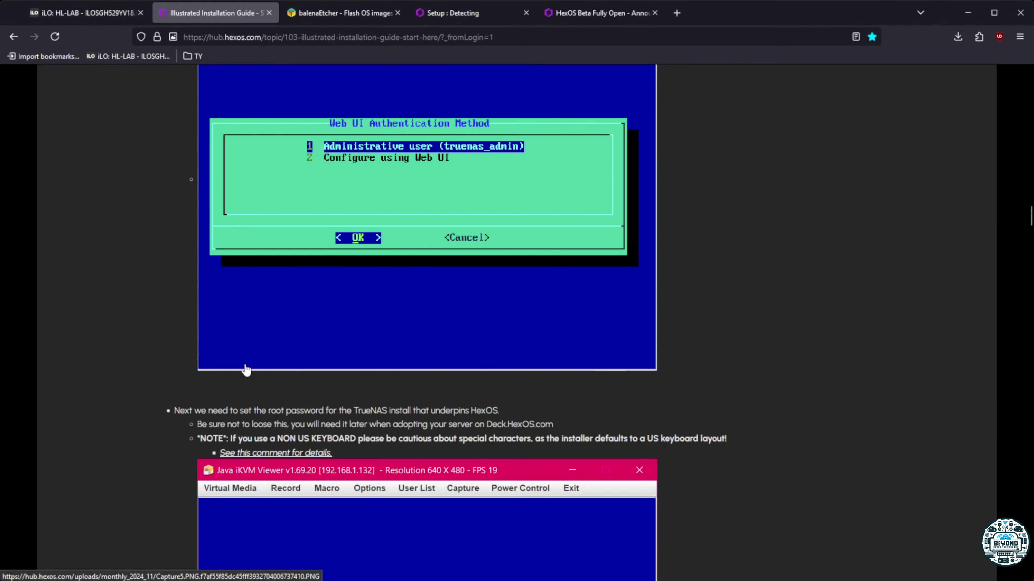
scroll(391, 439, "down", 8)
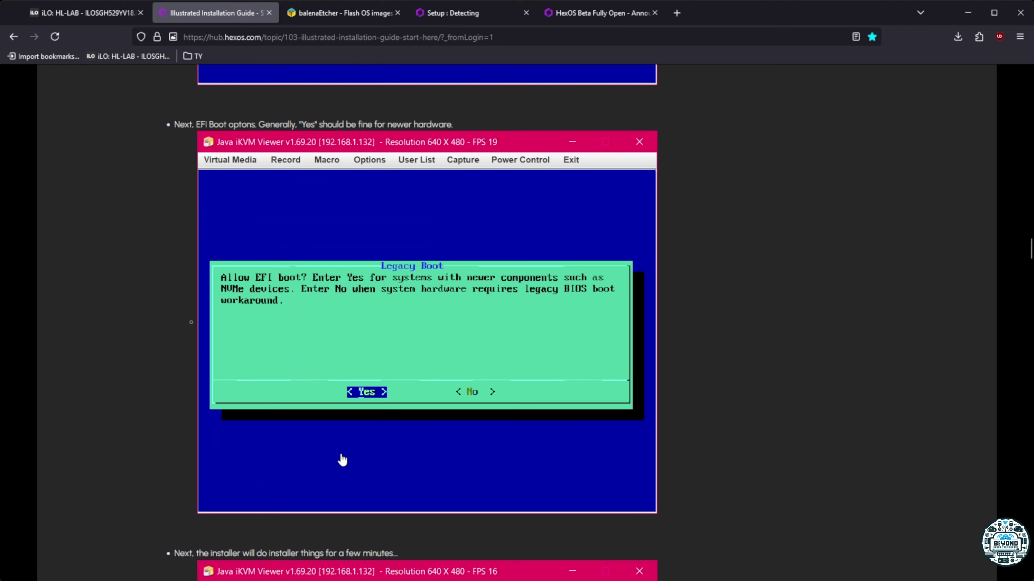
left_click(95, 15)
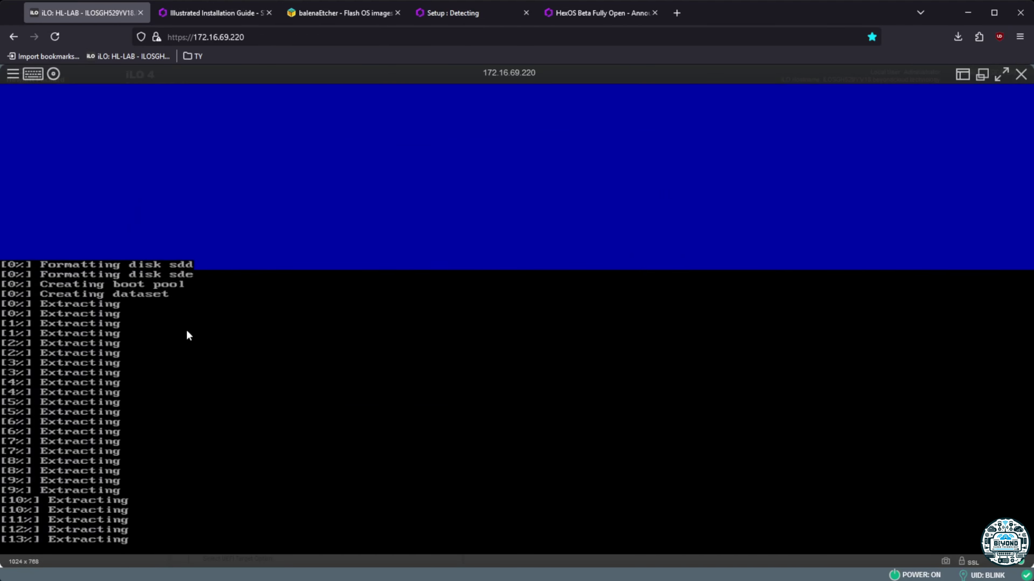
left_click(195, 13)
scroll(253, 341, "down", 5)
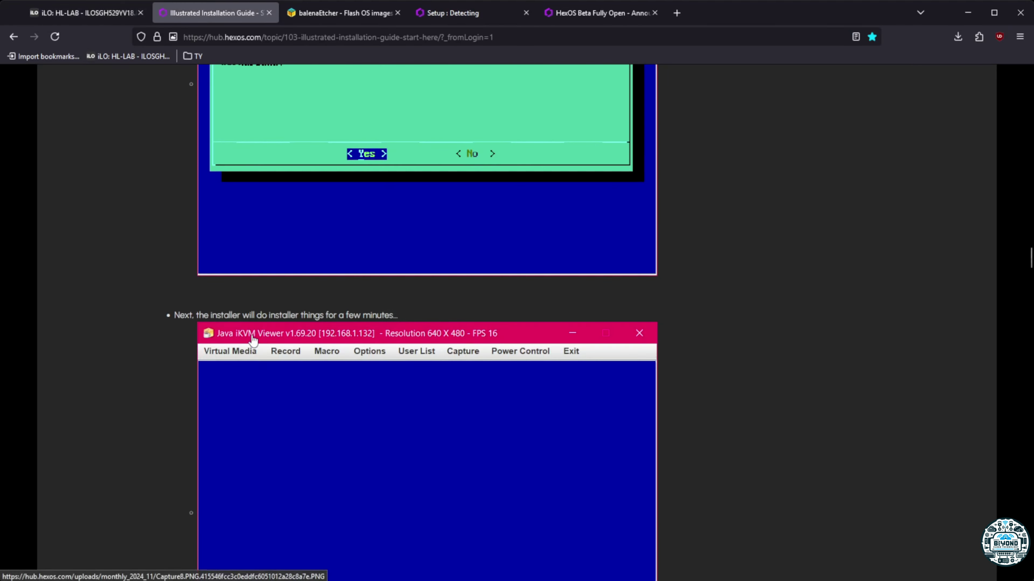
scroll(253, 341, "up", 4)
Look over the Etcher, HexOS detection and announcement pages, then check extraction progress again
left_click(339, 13)
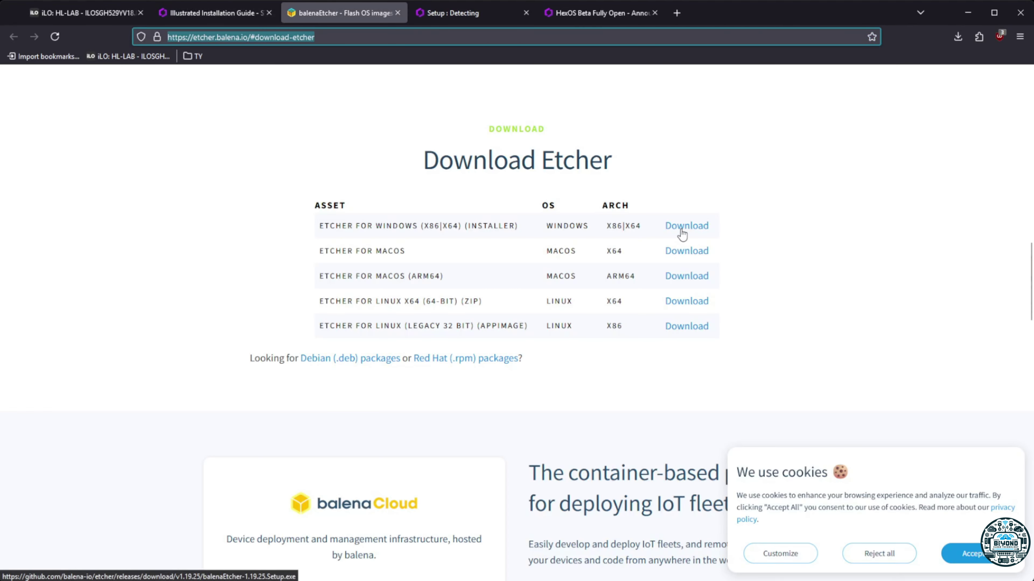
left_click(442, 15)
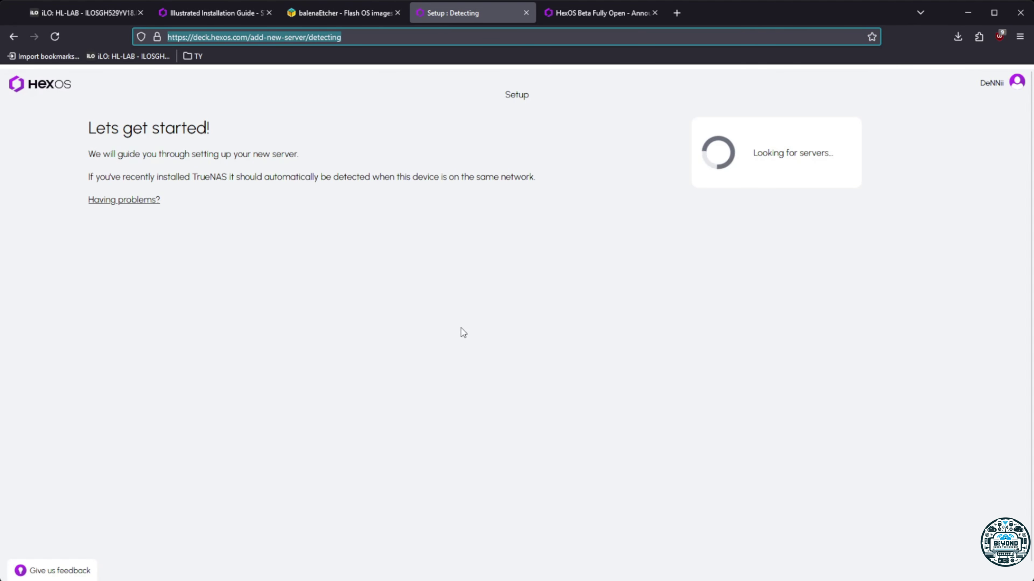
left_click(246, 38)
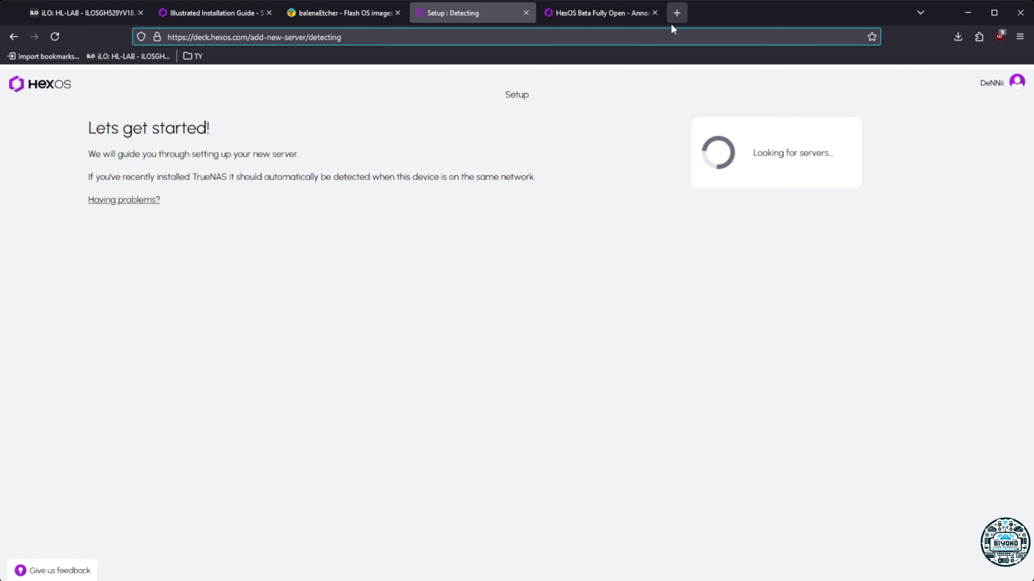
left_click(618, 16)
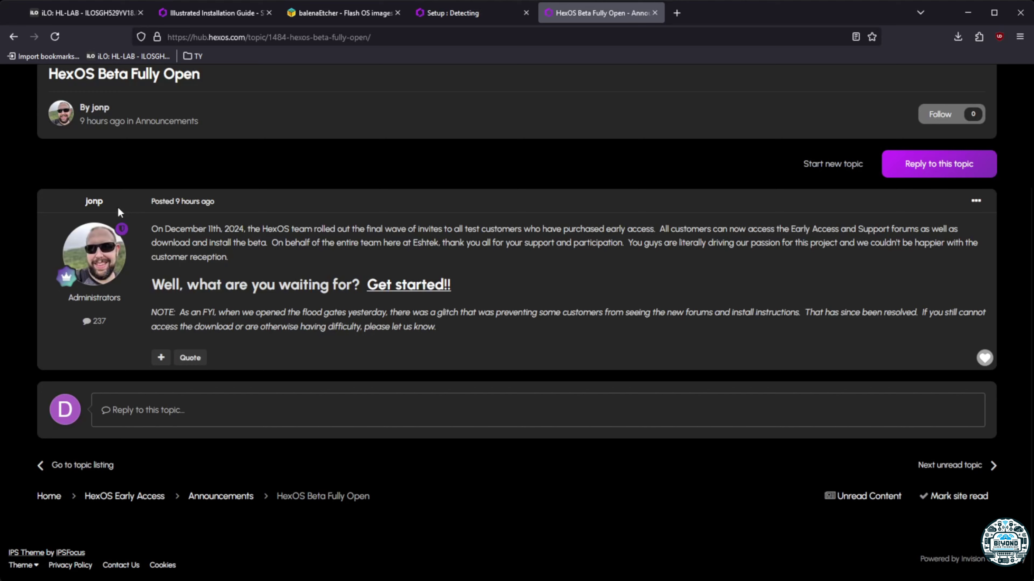
left_click(198, 12)
left_click(71, 14)
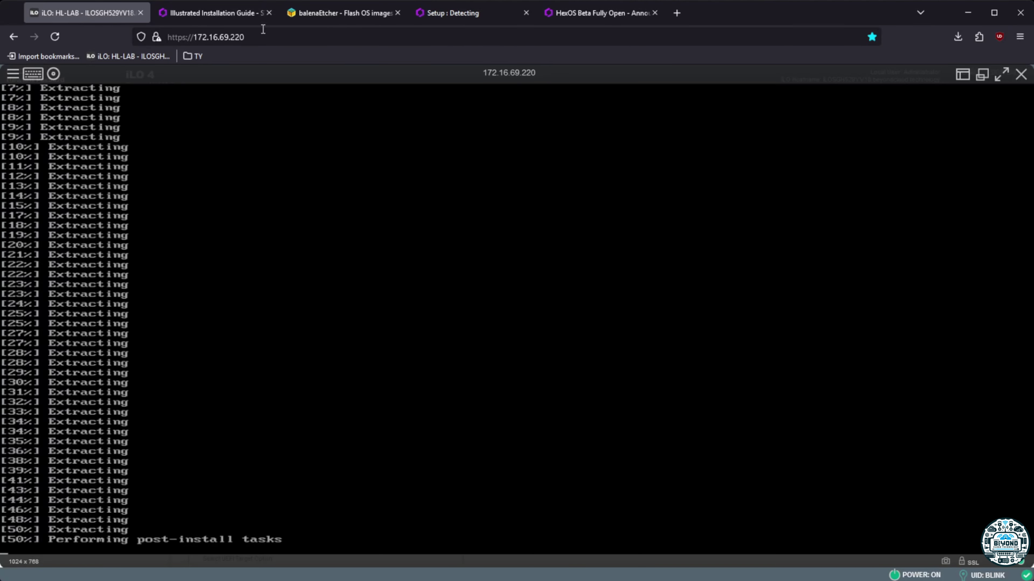
Glance at the guide, then watch the console until Installation Succeeded appears for sdd and sde
left_click(248, 13)
scroll(361, 397, "up", 8)
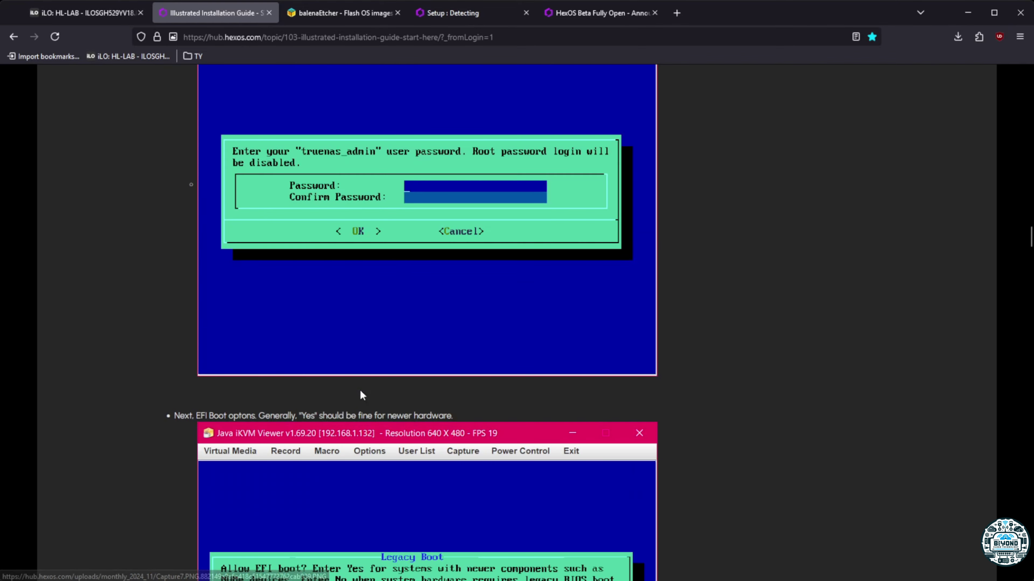
scroll(359, 457, "down", 5)
left_click(91, 9)
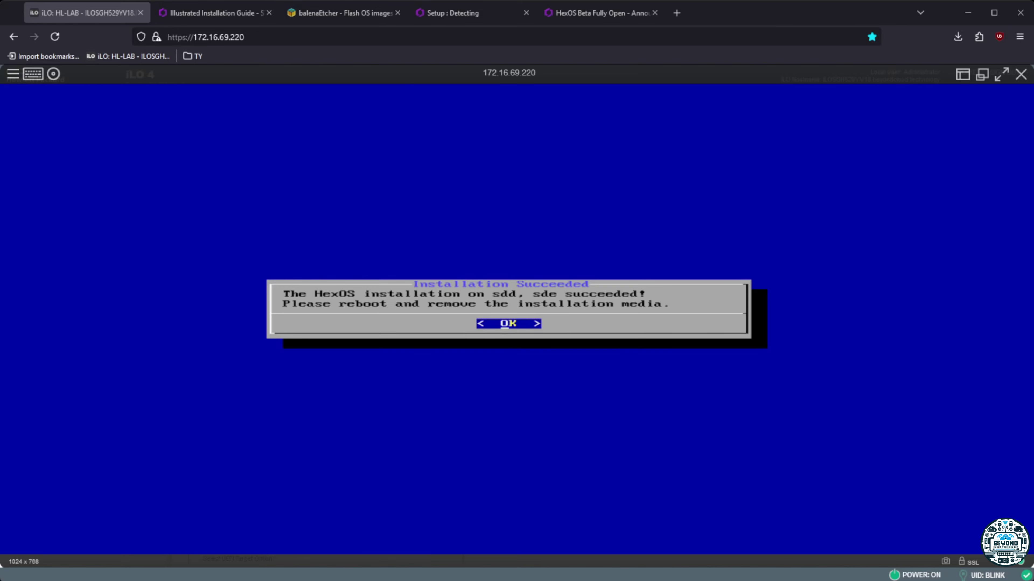
Dismiss the success message and choose 3 Reboot System to restart into the installed HexOS
key("Return")
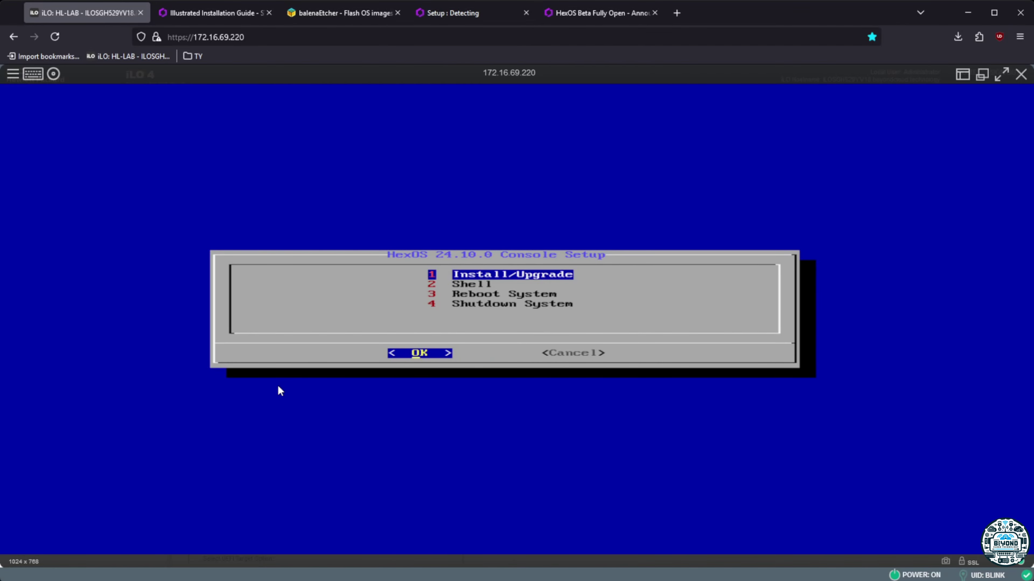
key("Down")
key("Down")
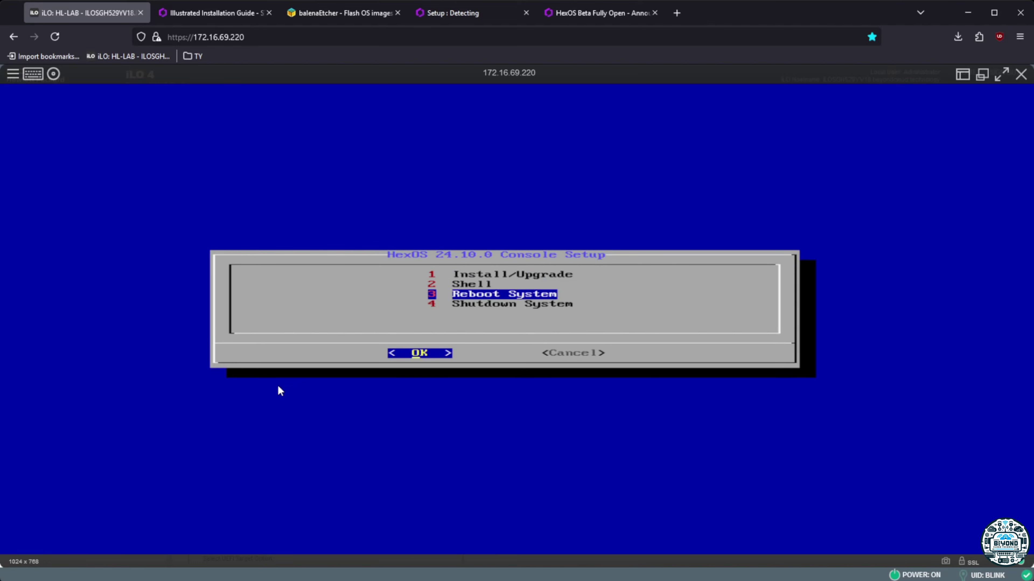
key("Return")
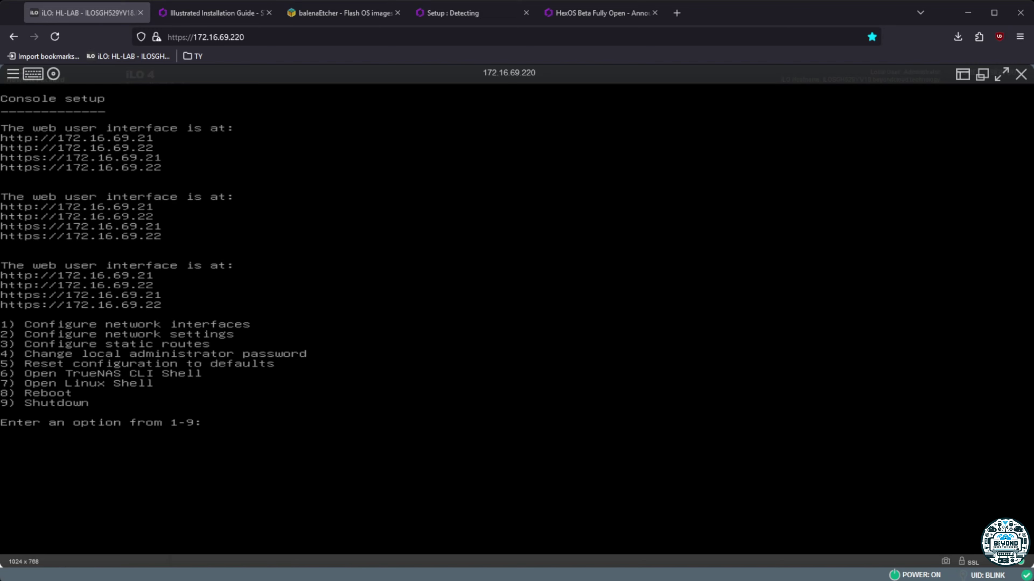
Reload the HexOS detection page and claim the server at 172.16.69.22 with the admin password
left_click(464, 14)
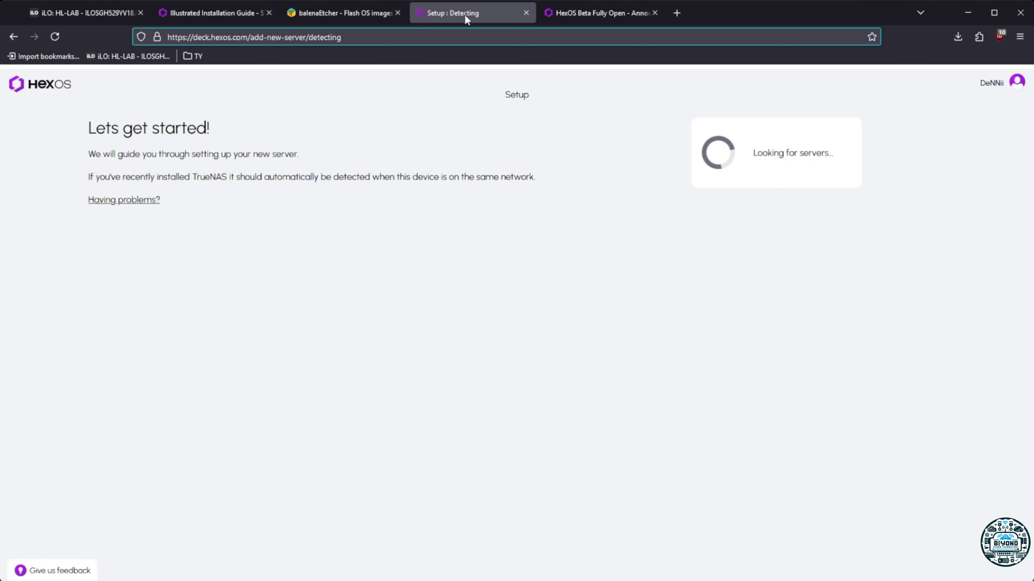
left_click(62, 38)
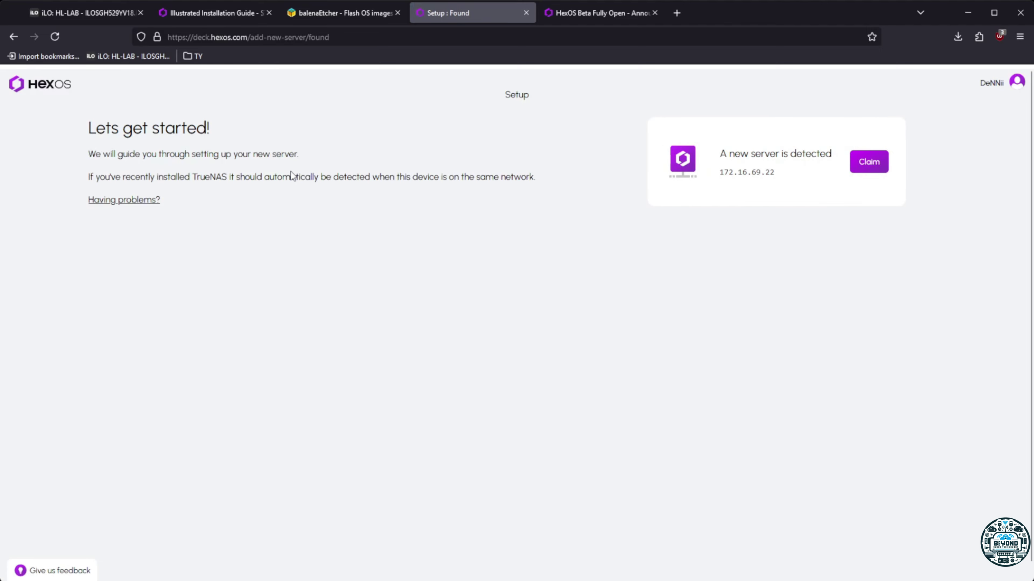
left_click(869, 170)
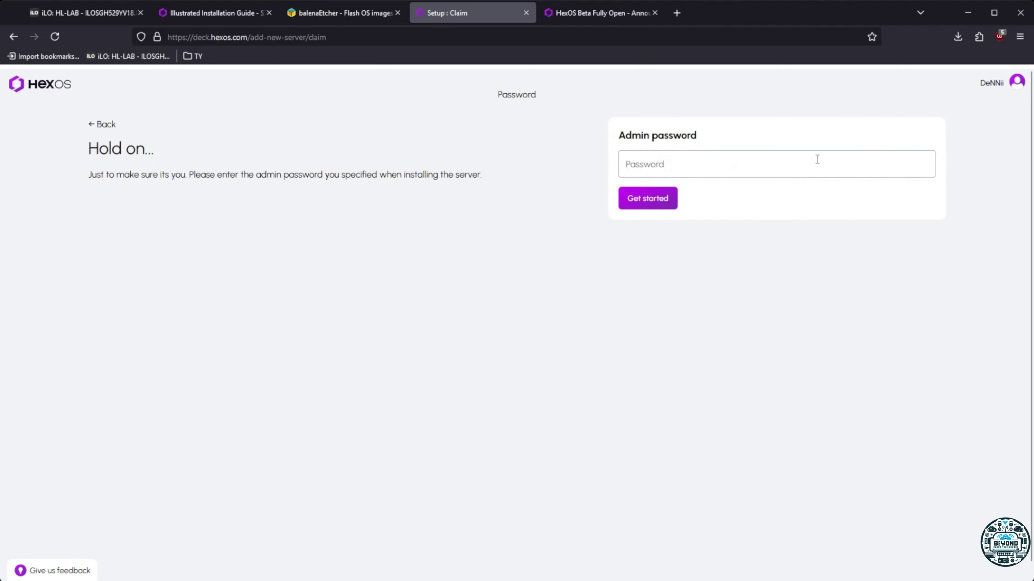
left_click(746, 159)
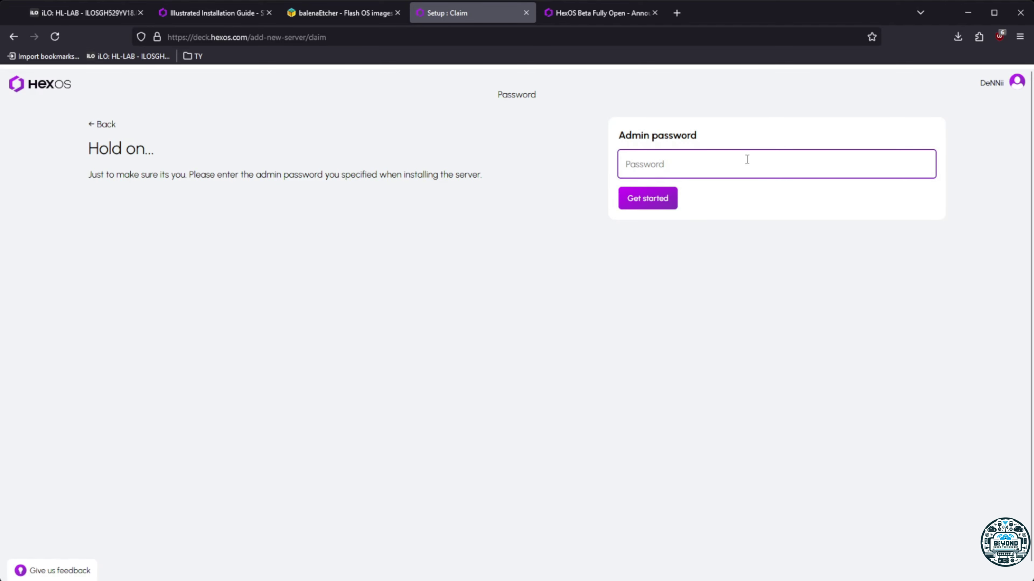
type("********")
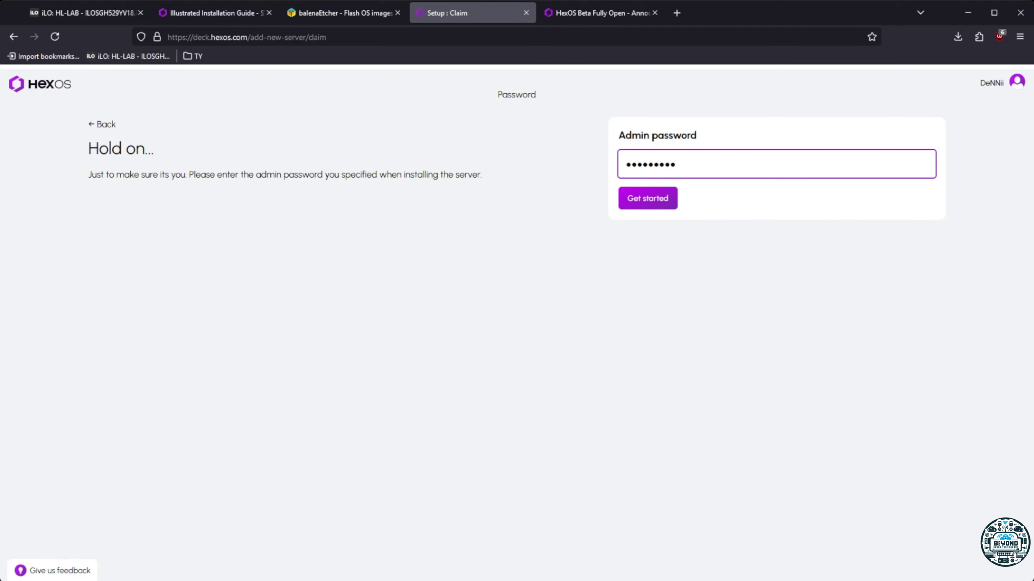
left_click(666, 201)
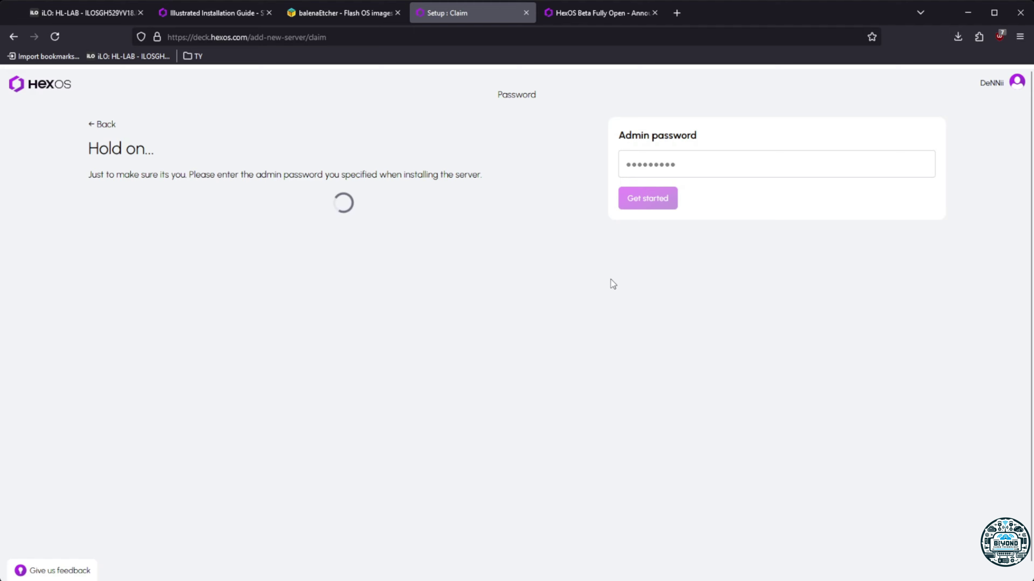
scroll(611, 280, "down", 1)
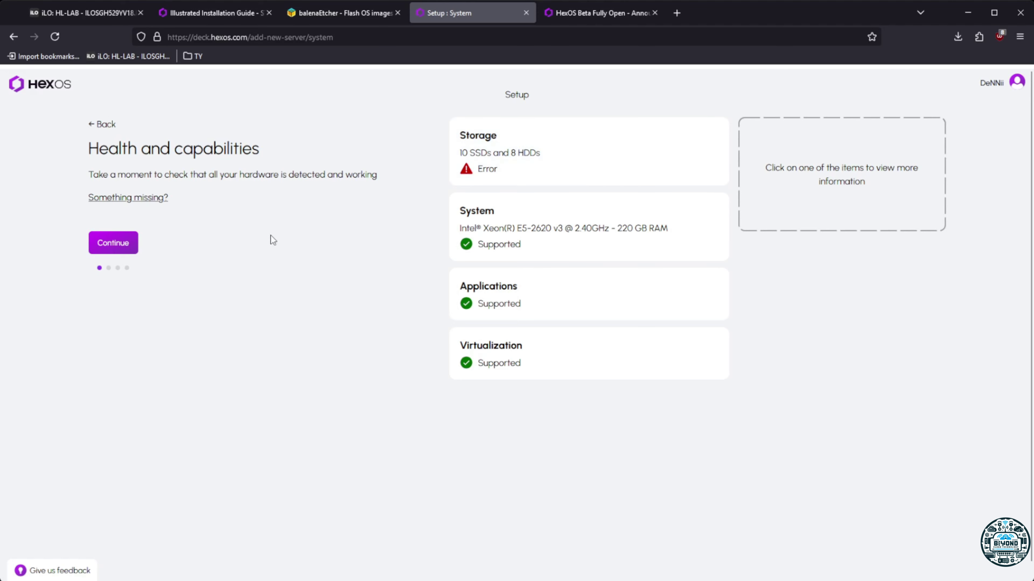
Continue from Health and capabilities to the recommended storage pools of SSDs and HDDs
left_click(113, 245)
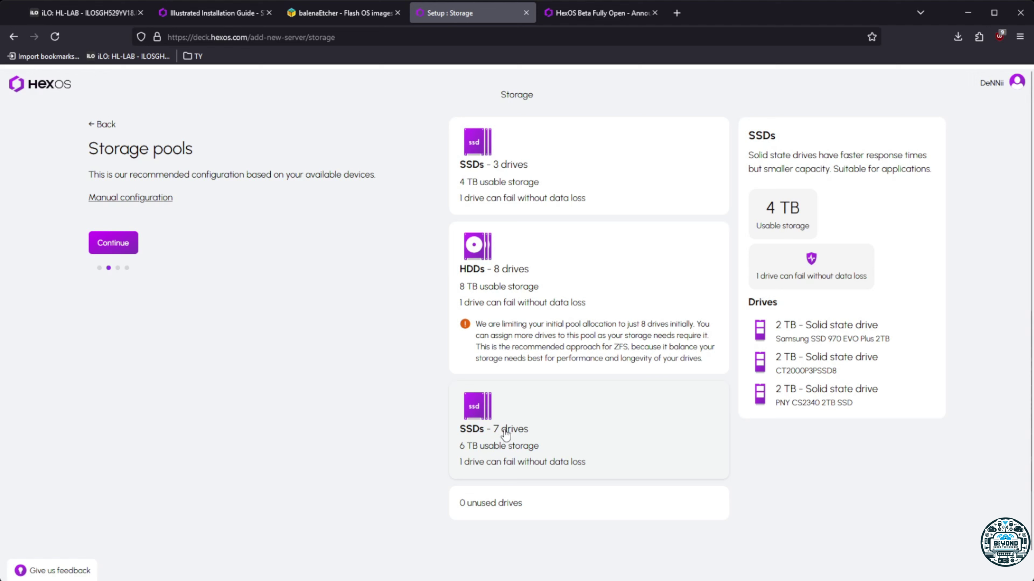
Compare the 7-drive SSD, HDD and 3-drive SSD pool details, selecting the first SSD's label
left_click(505, 434)
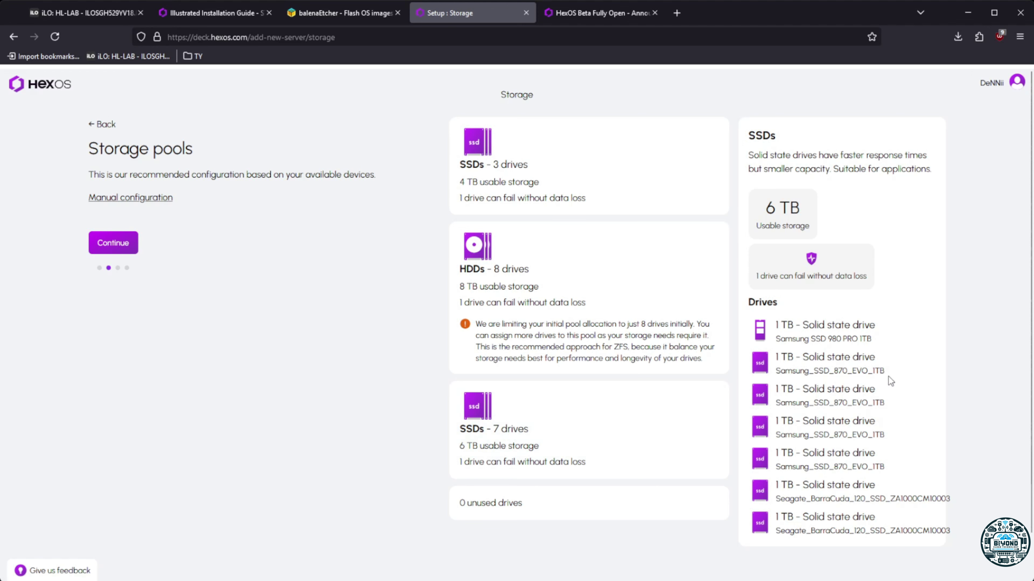
scroll(845, 350, "down", 1)
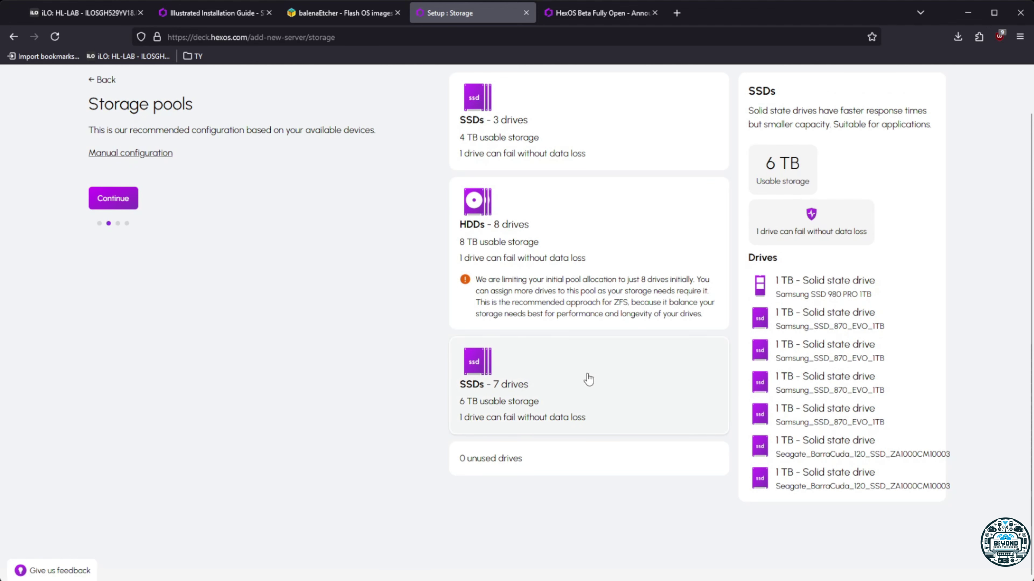
scroll(590, 387, "up", 1)
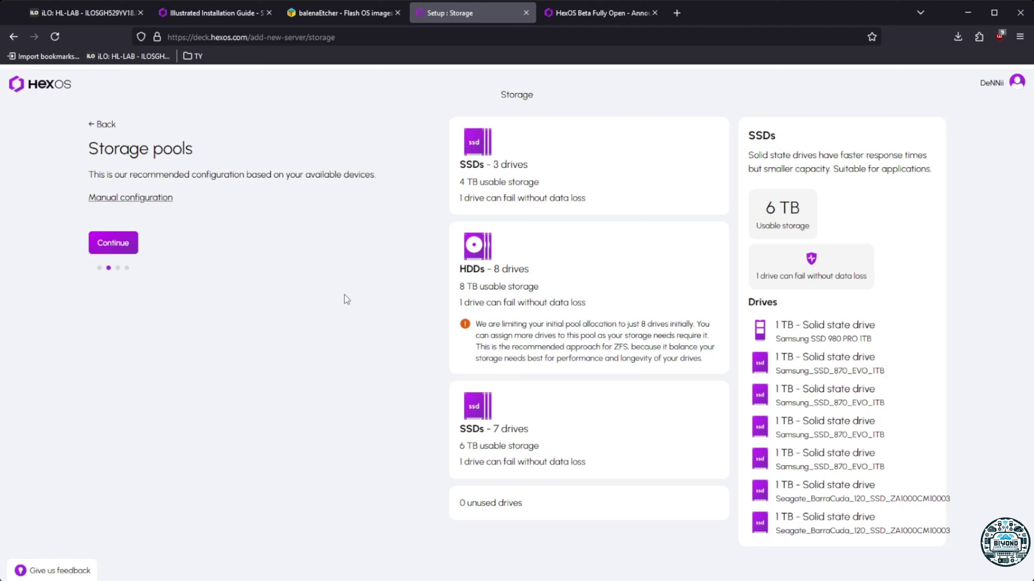
left_click(639, 261)
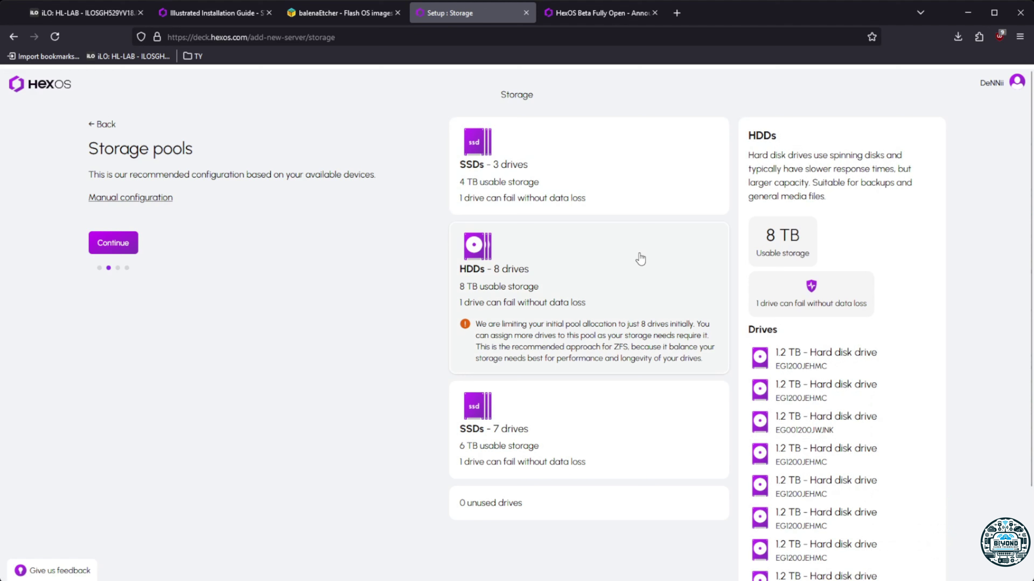
left_click(619, 169)
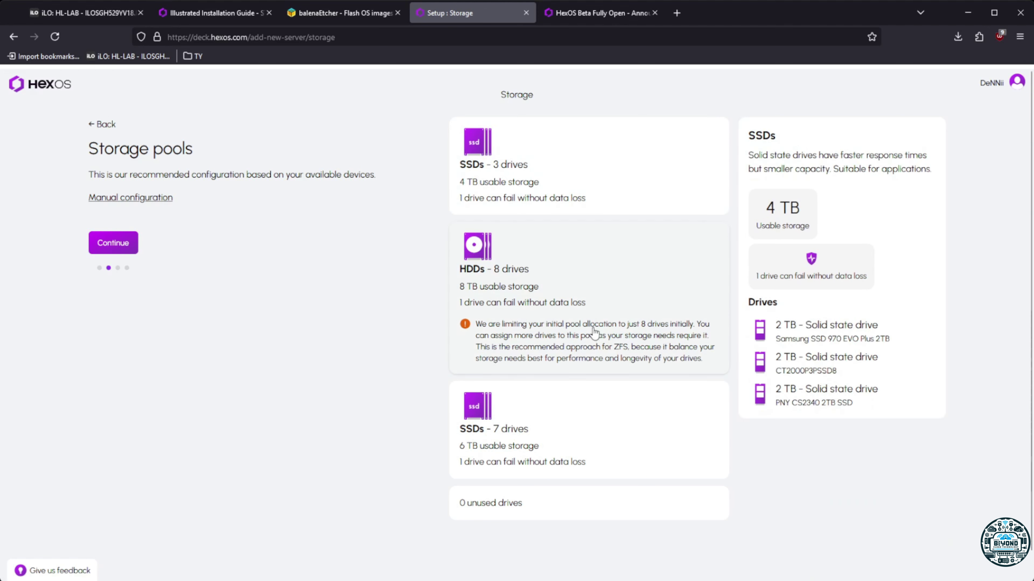
left_click(614, 290)
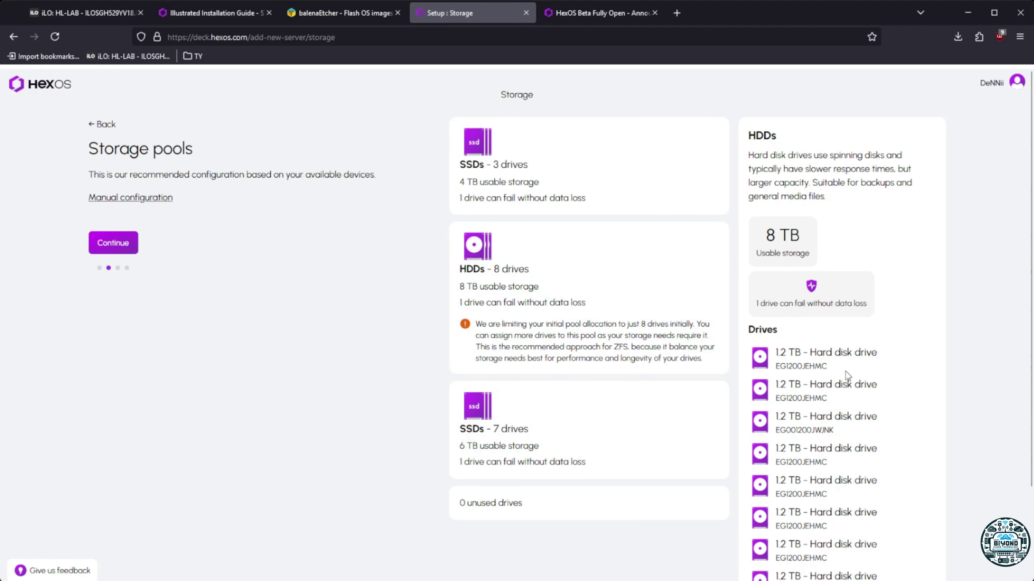
scroll(814, 358, "down", 3)
scroll(800, 387, "up", 3)
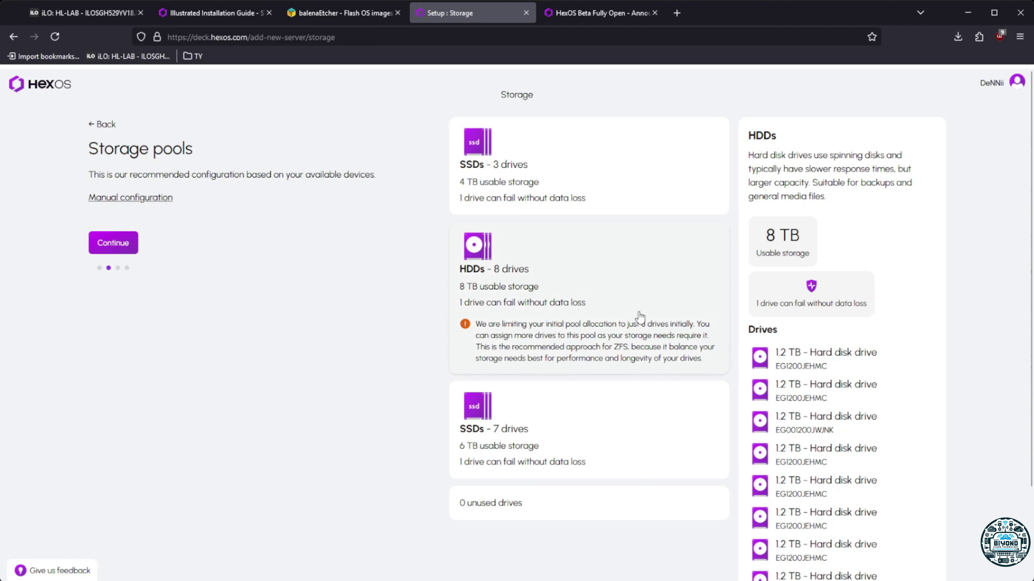
left_click(552, 441)
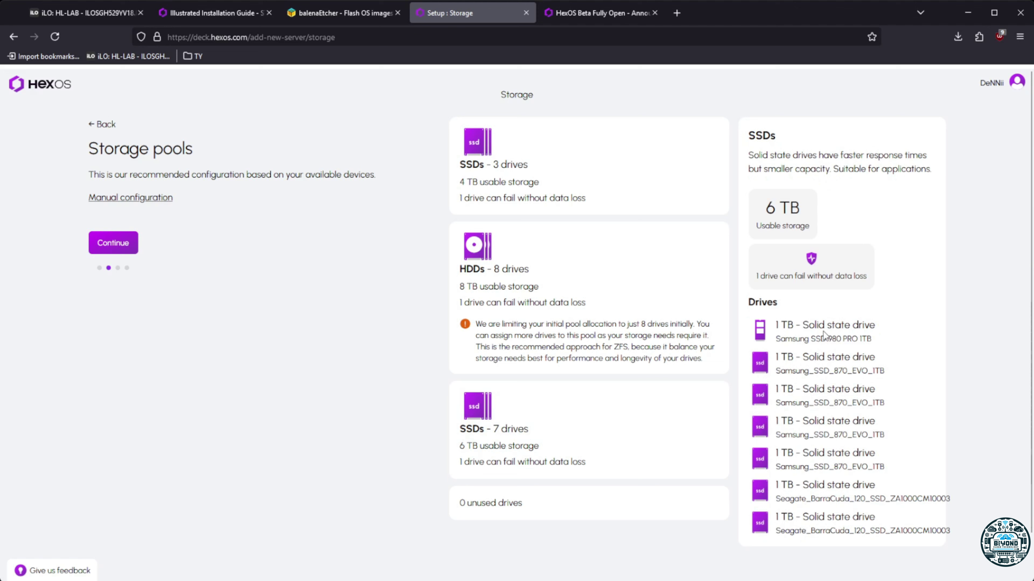
left_click_drag(802, 325, 888, 324)
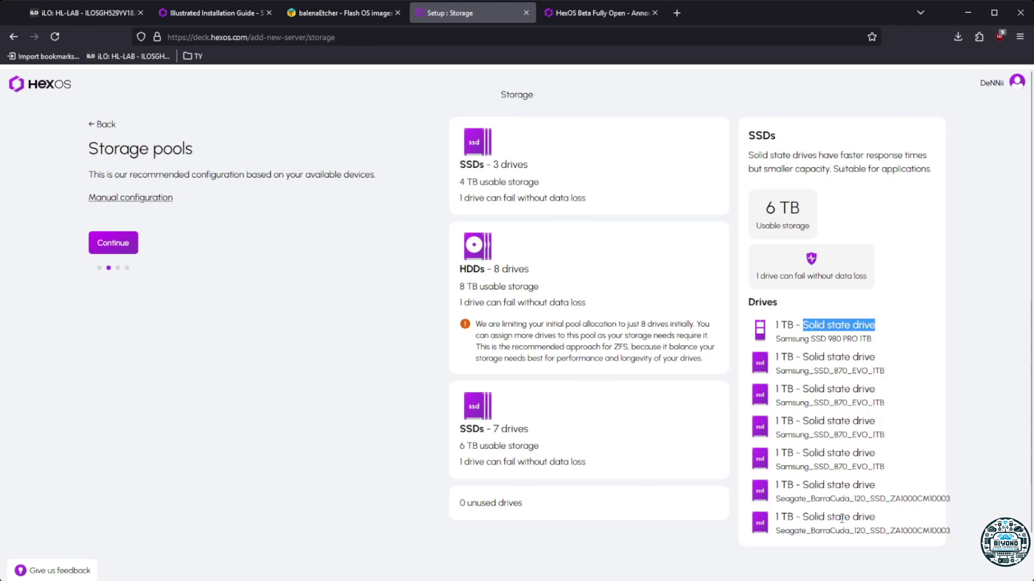
Recheck the HDD and 3-drive SSD pools, ending on the 7-drive SSD pool's 6 TB drive list
left_click(569, 301)
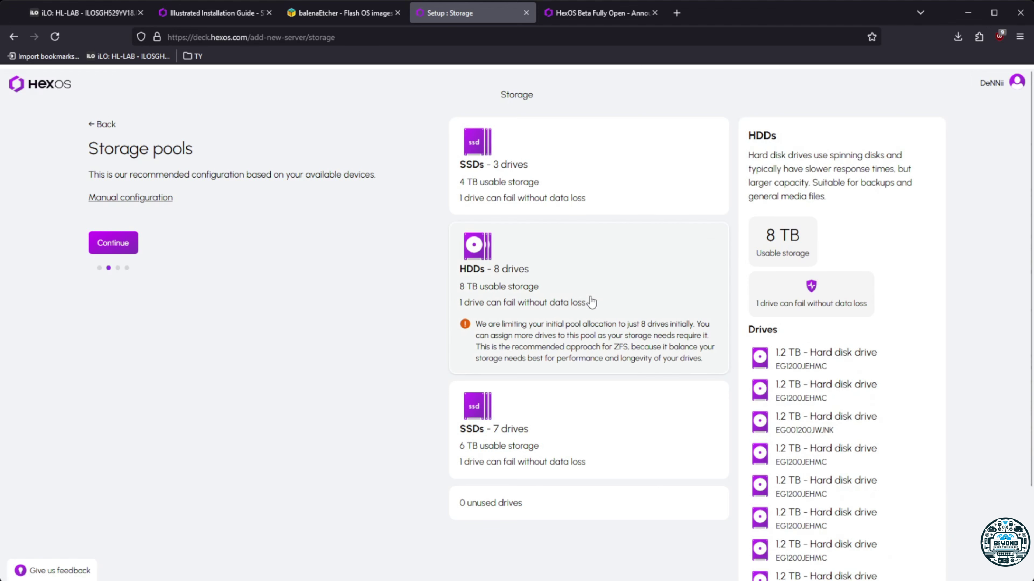
scroll(853, 395, "down", 3)
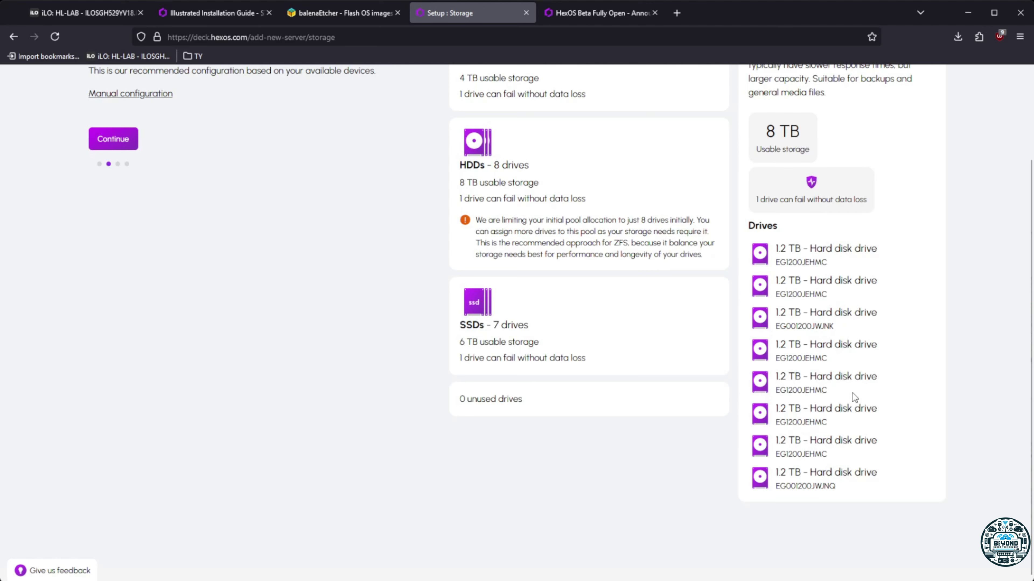
scroll(852, 393, "up", 3)
left_click(640, 194)
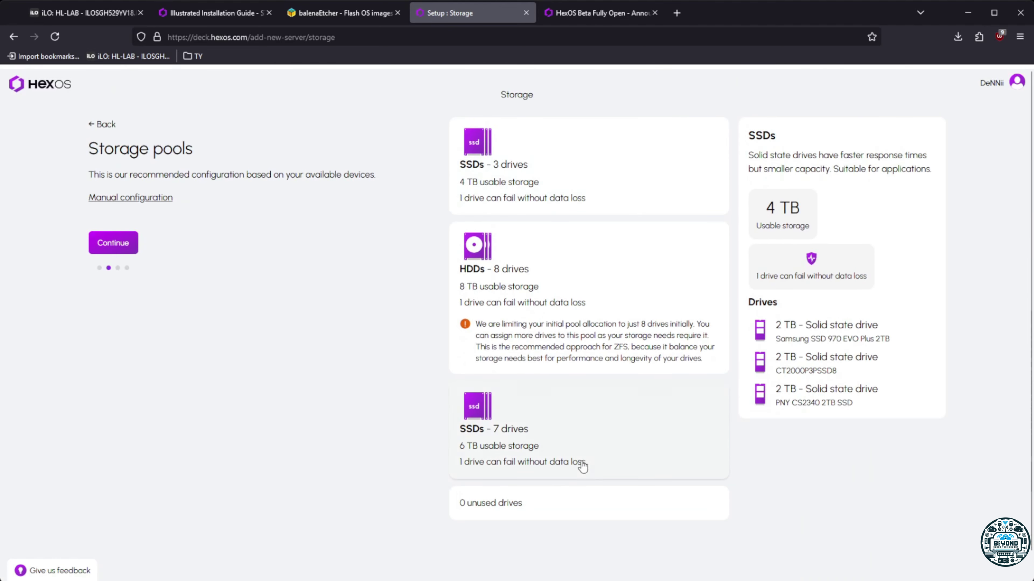
left_click(575, 437)
left_click_drag(777, 327, 871, 326)
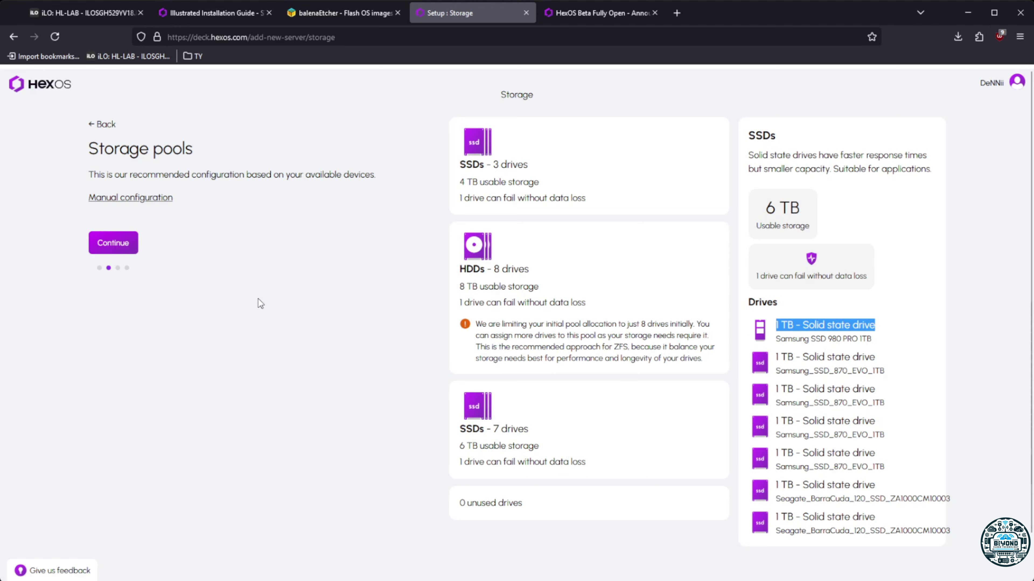
Accept the recommended storage pools and confirm that existing drive data will be erased
left_click(114, 244)
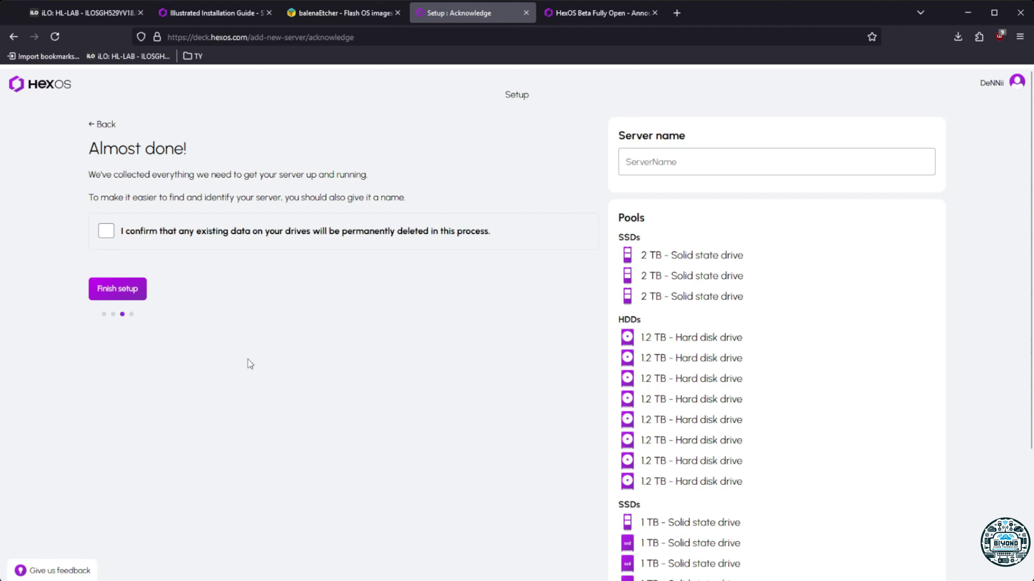
left_click(105, 232)
scroll(779, 327, "down", 4)
scroll(782, 328, "up", 4)
Name the server HEX-HL and finish setup, letting provisioning run to completion
left_click(668, 162)
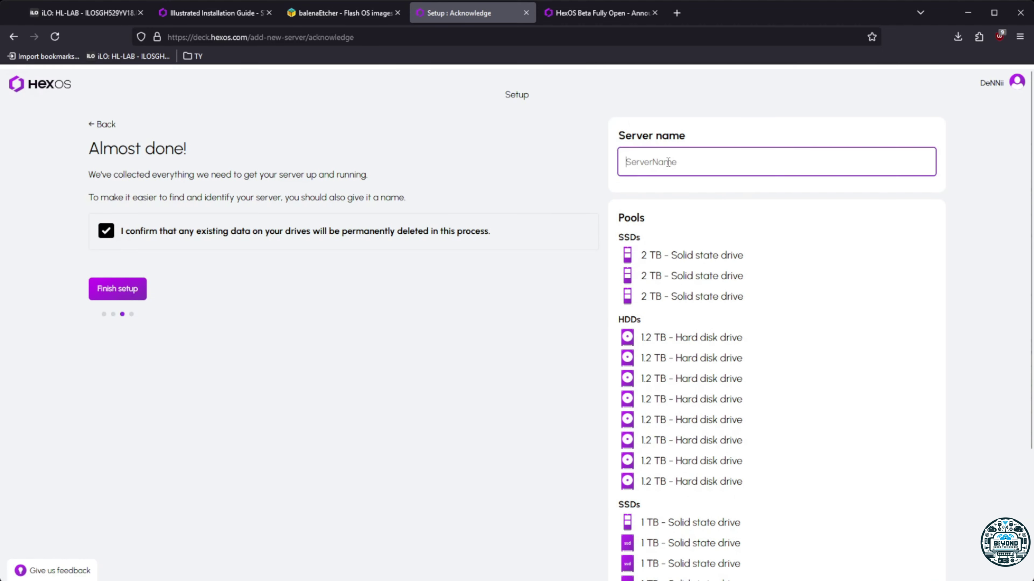
type("HEX-HL")
left_click(131, 289)
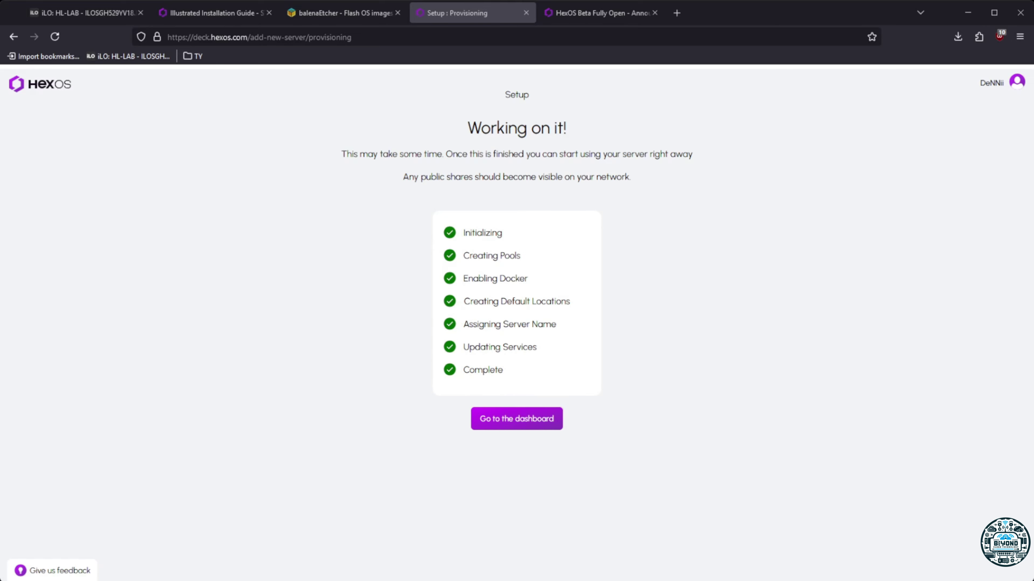
Go to the HEX-HL server's dashboard from the completed setup page
left_click(515, 426)
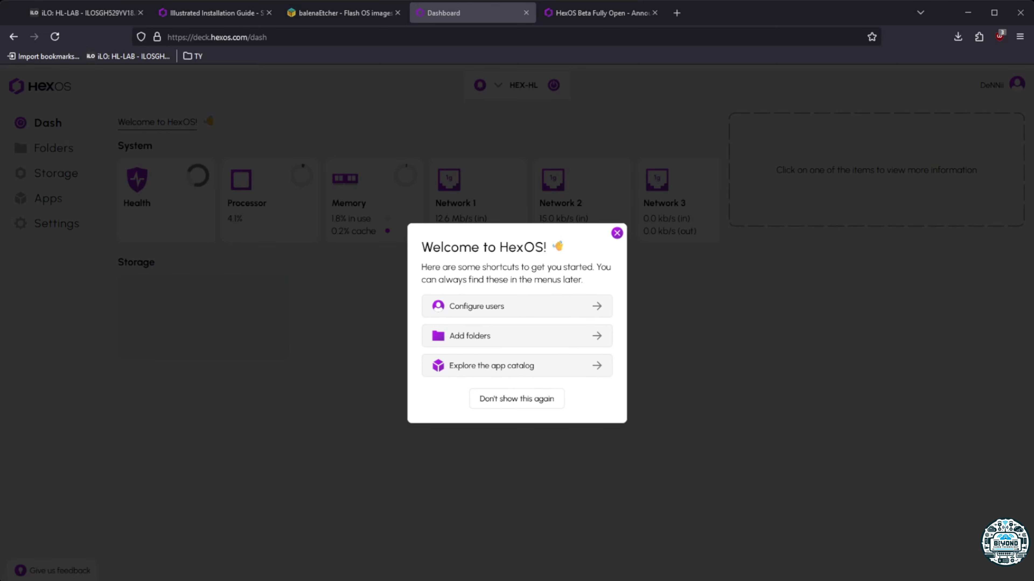
From the Add folders shortcut, create a local user account with a lowercase username and a password
left_click(517, 335)
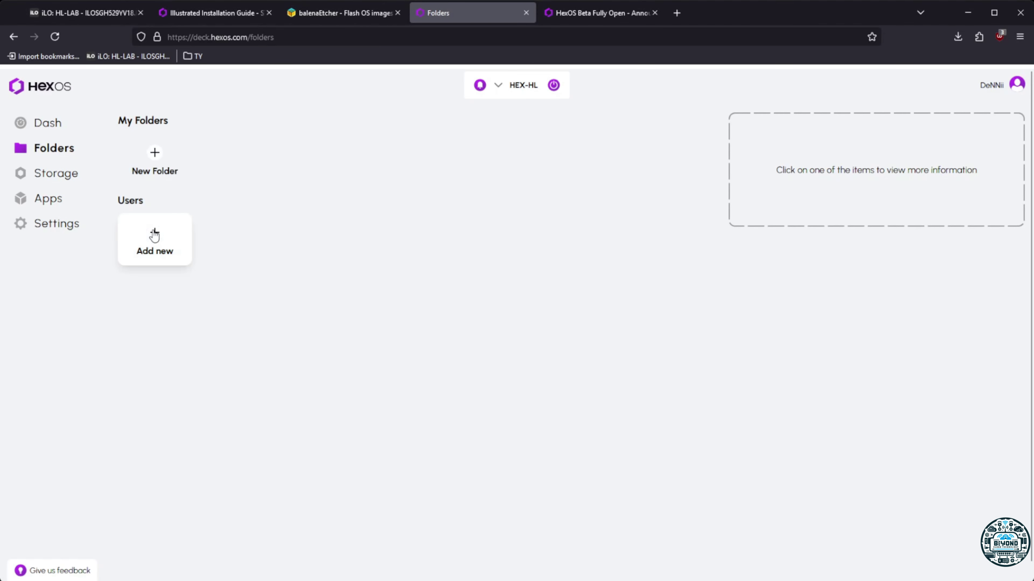
left_click(155, 234)
left_click(407, 310)
type("DENN")
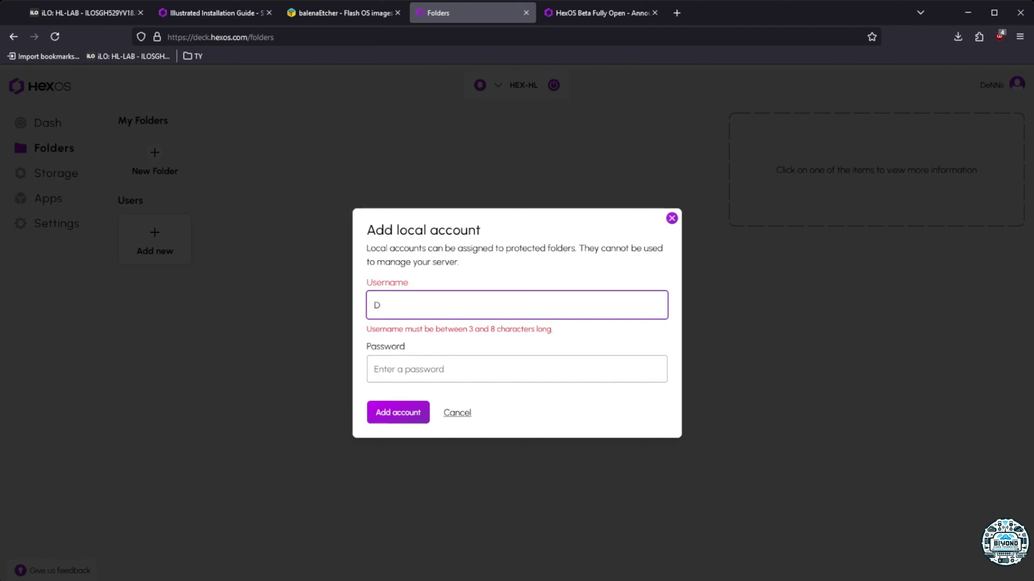
key("BackSpace")
key("BackSpace")
key("BackSpace")
key("BackSpace")
type("dennii")
key("Tab")
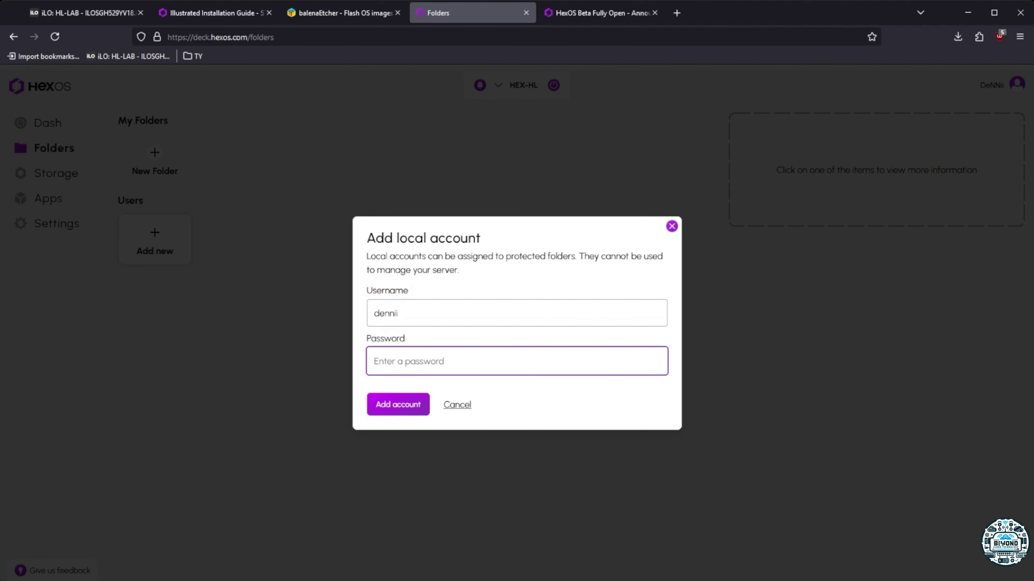
type("d•••••••••••")
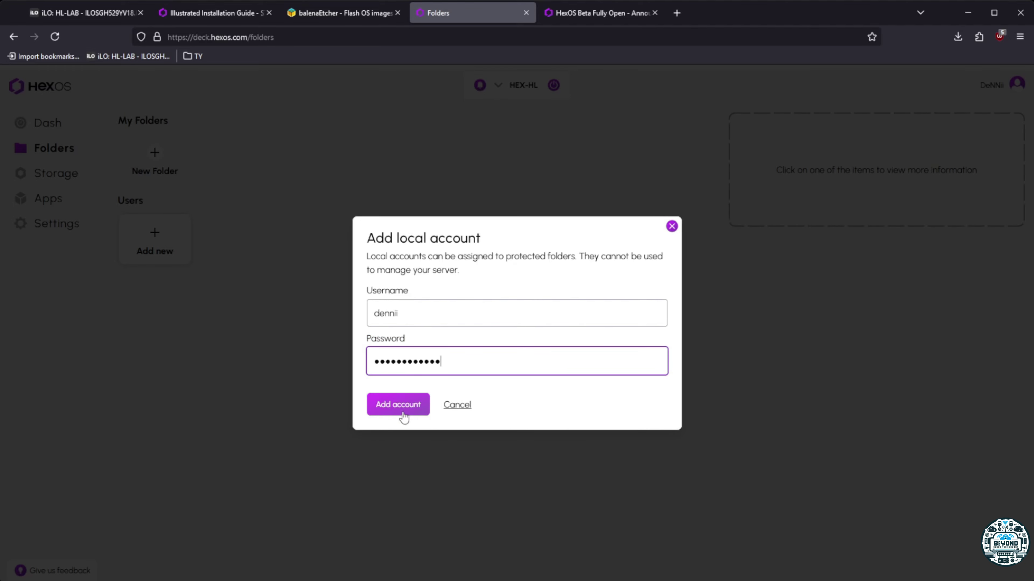
left_click(401, 410)
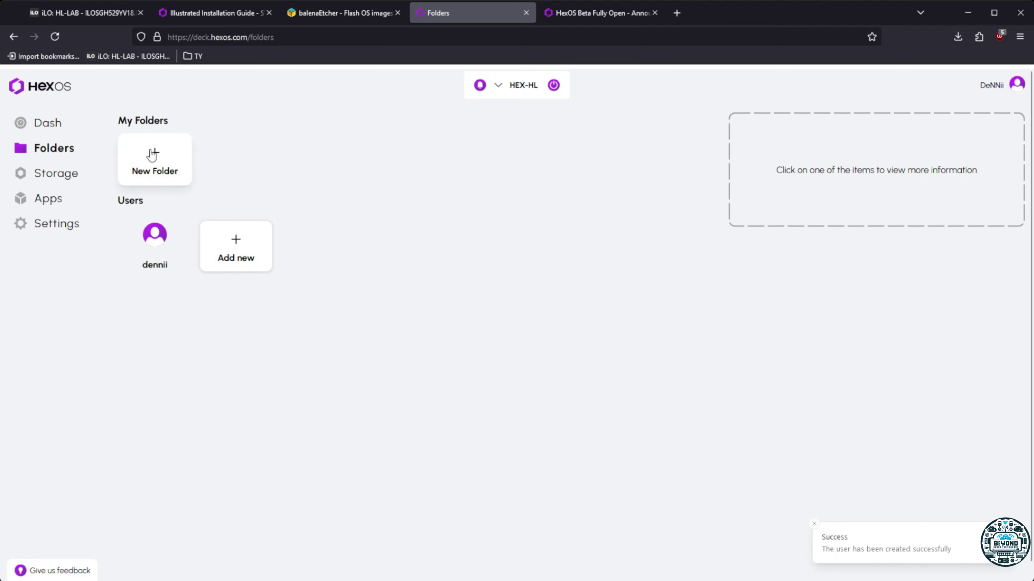
left_click(46, 123)
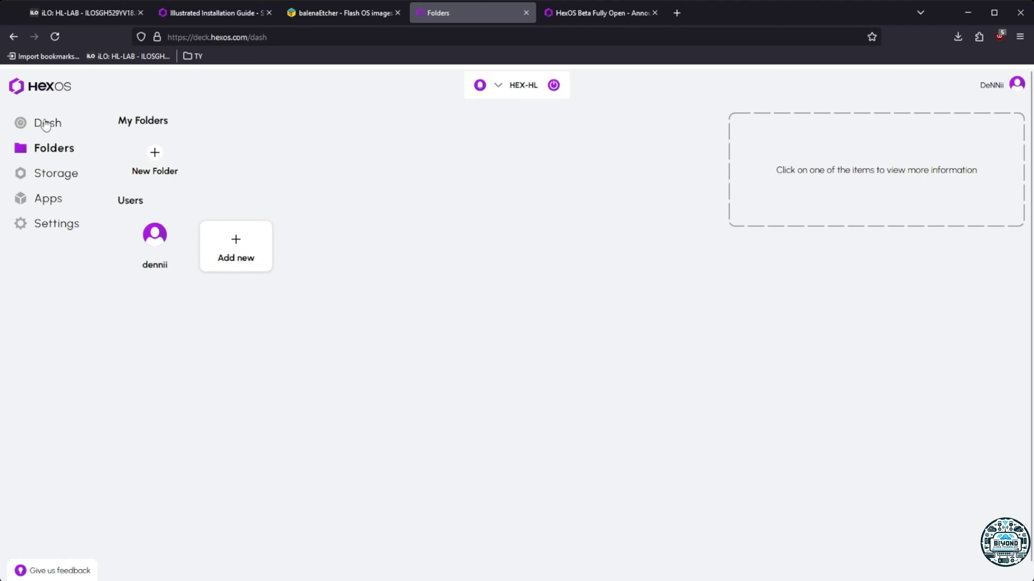
left_click(51, 86)
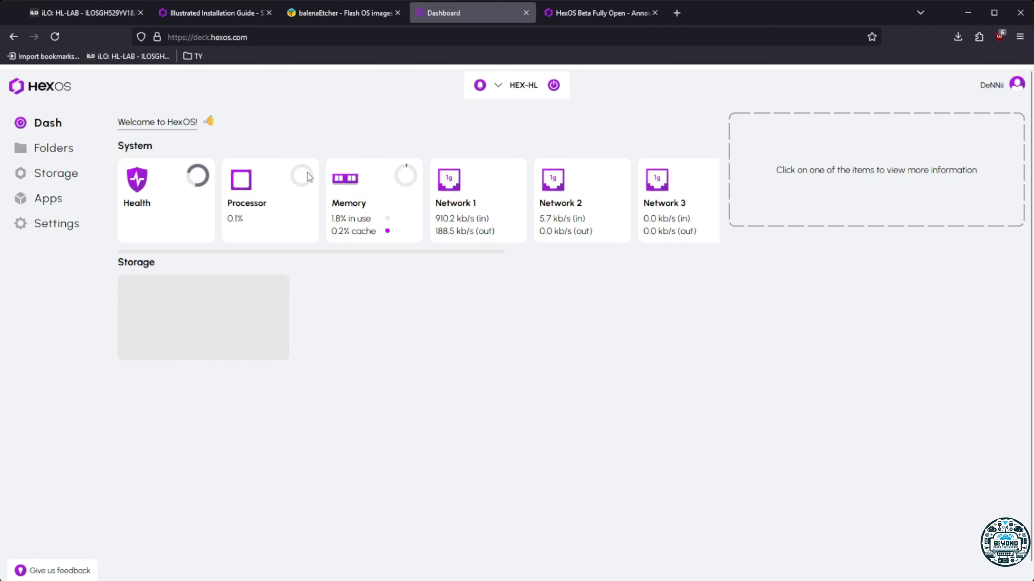
left_click(53, 125)
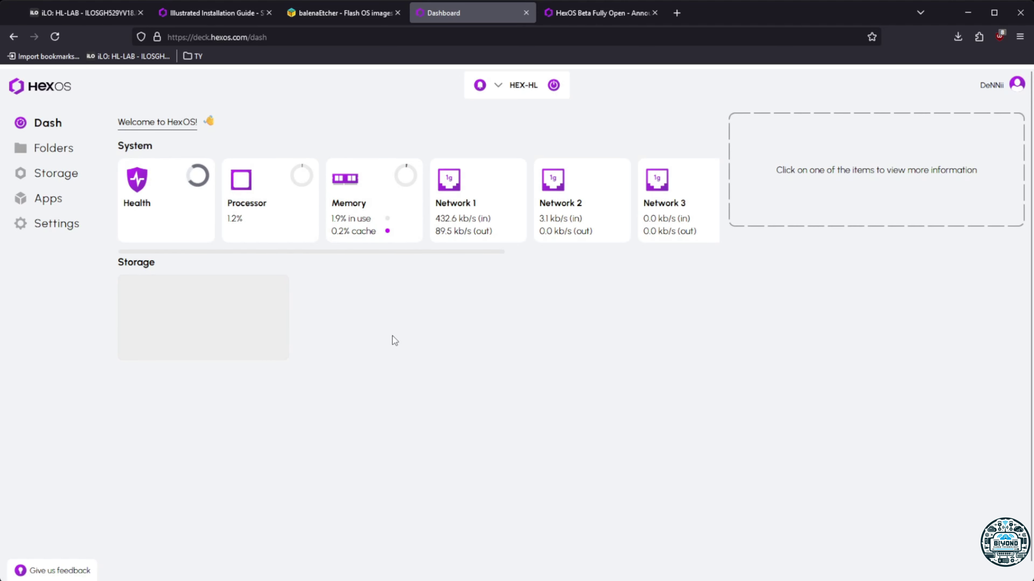
left_click(51, 146)
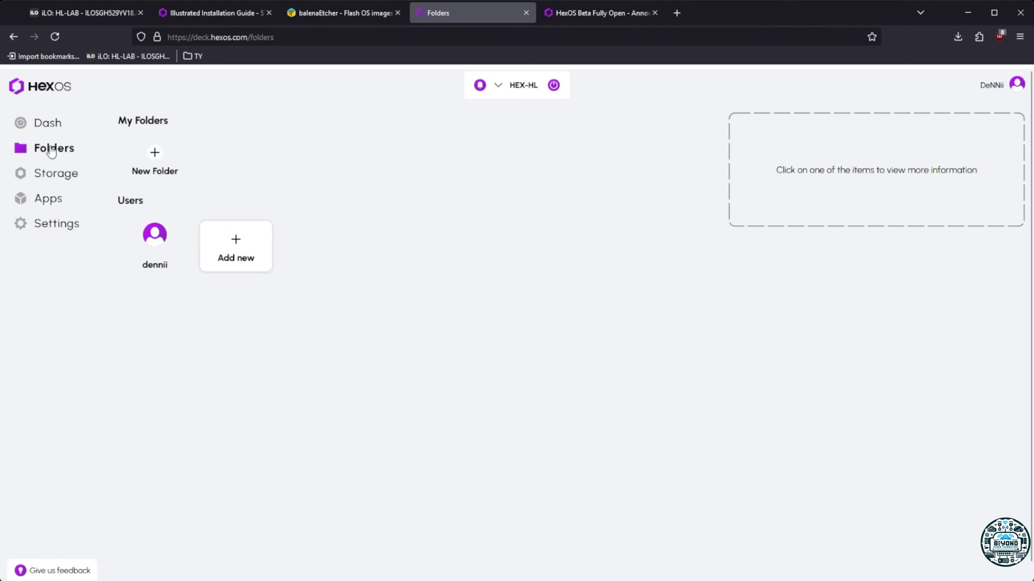
left_click(150, 158)
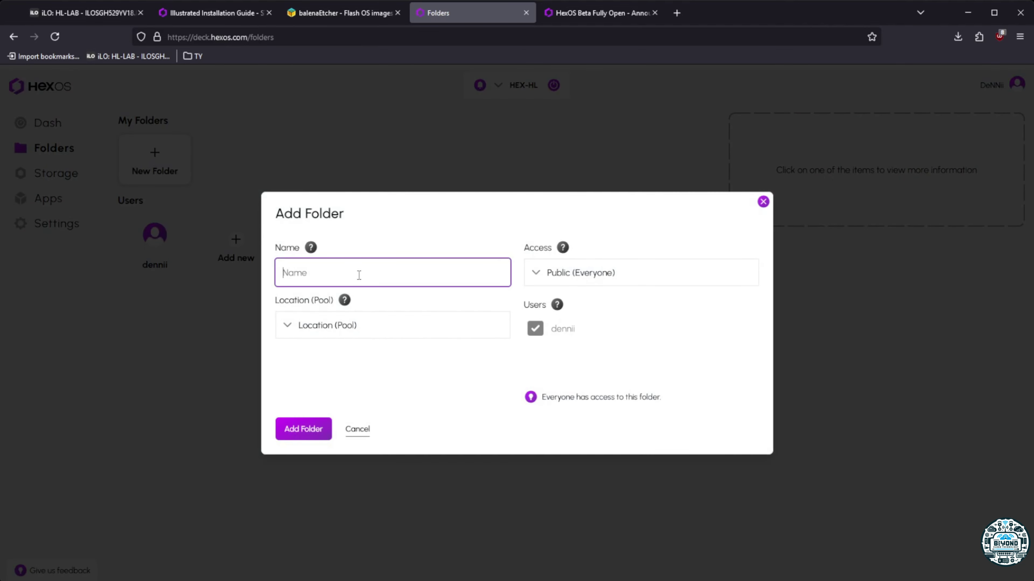
type("TEST-")
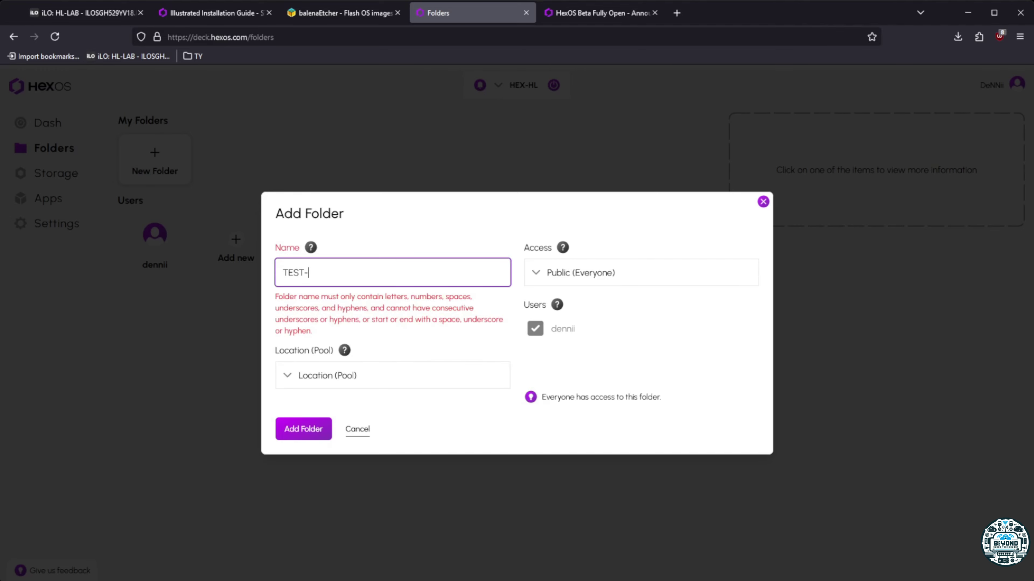
key("BackSpace")
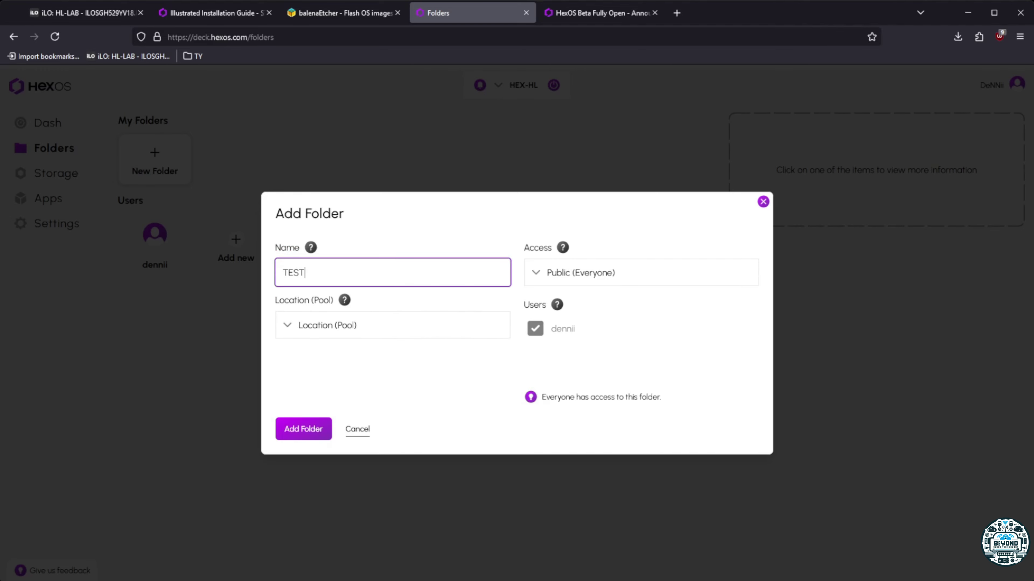
type("_")
key("BackSpace")
left_click(291, 331)
left_click(319, 357)
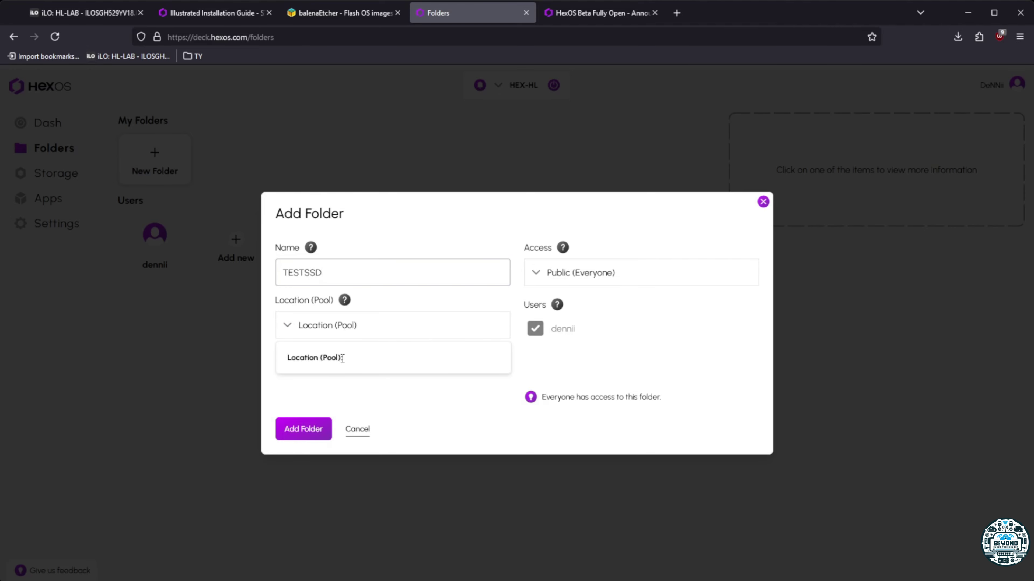
left_click(320, 328)
left_click(307, 331)
left_click(288, 325)
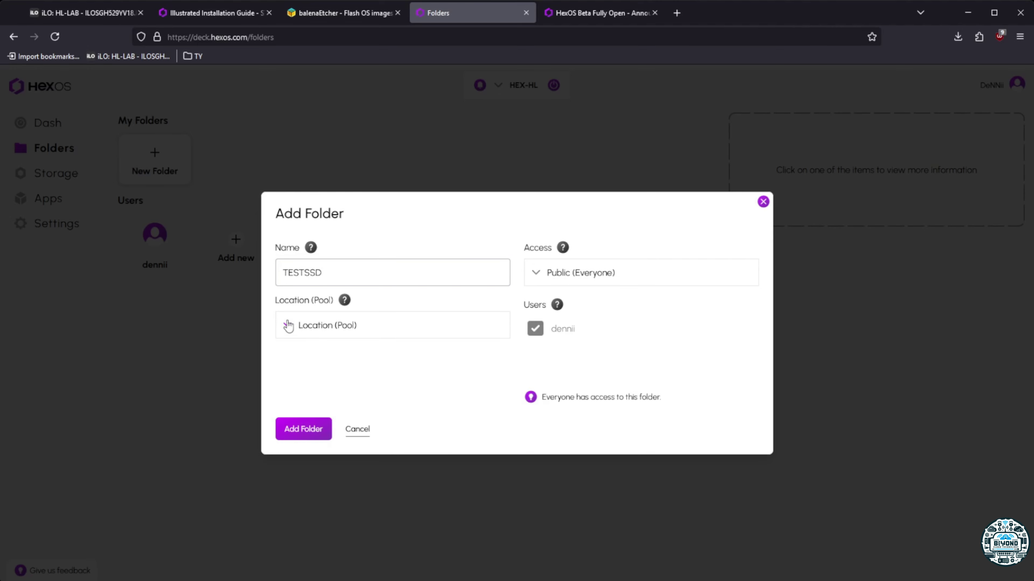
left_click(288, 326)
left_click(333, 277)
left_click(293, 328)
mouse_move(343, 359)
left_mouse_down()
mouse_move(308, 361)
mouse_move(342, 358)
left_mouse_up()
left_click(308, 328)
left_click(289, 328)
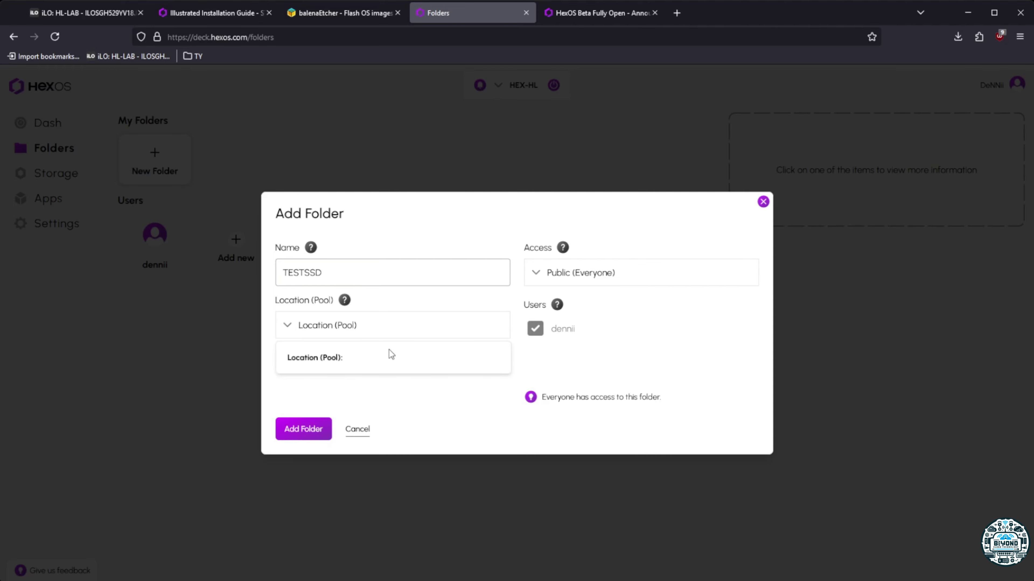
left_click(363, 431)
Cancel the folder, then browse the dashboard, Storage page, notifications and server health details
left_click(358, 430)
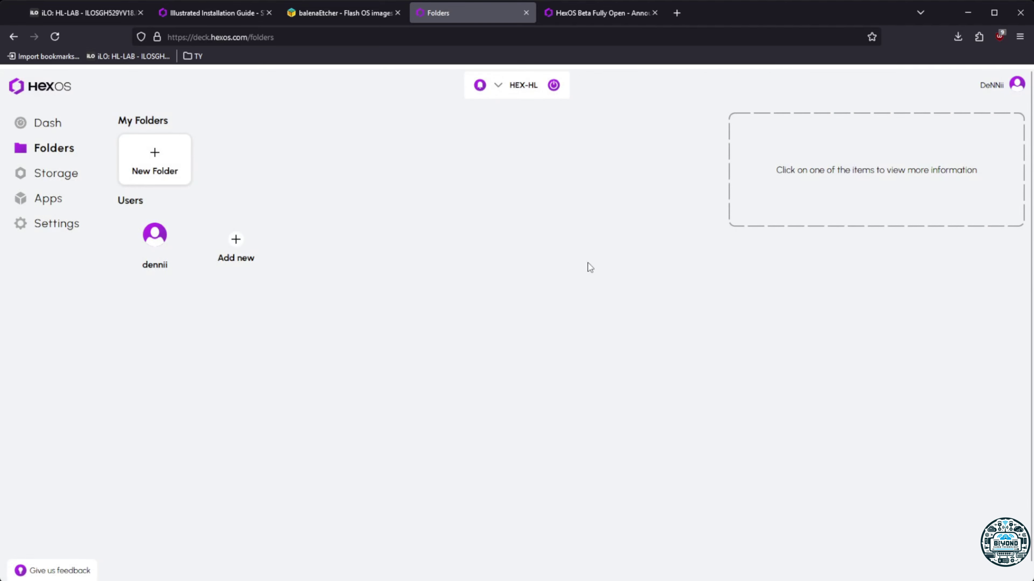
left_click(48, 122)
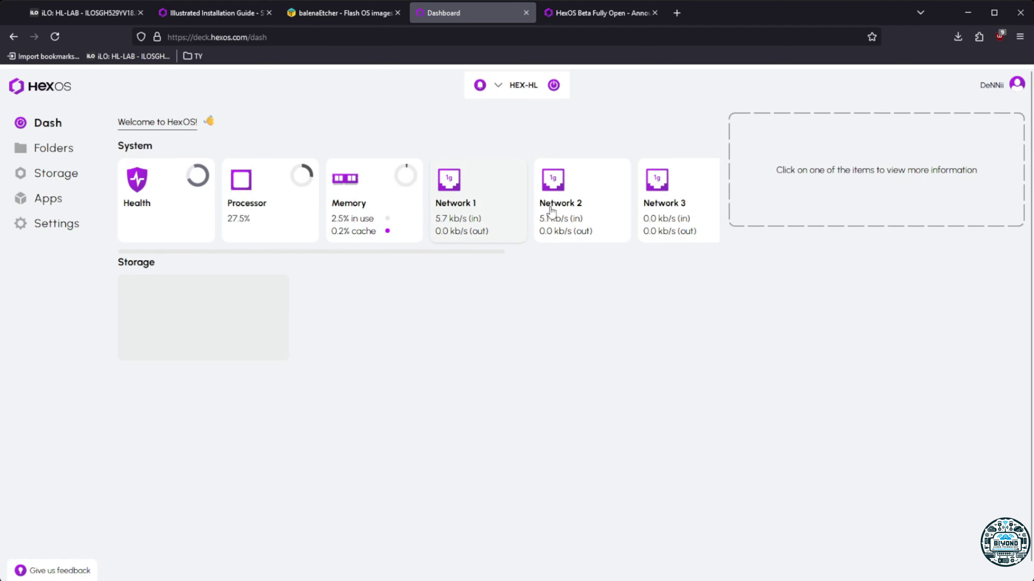
left_click(56, 173)
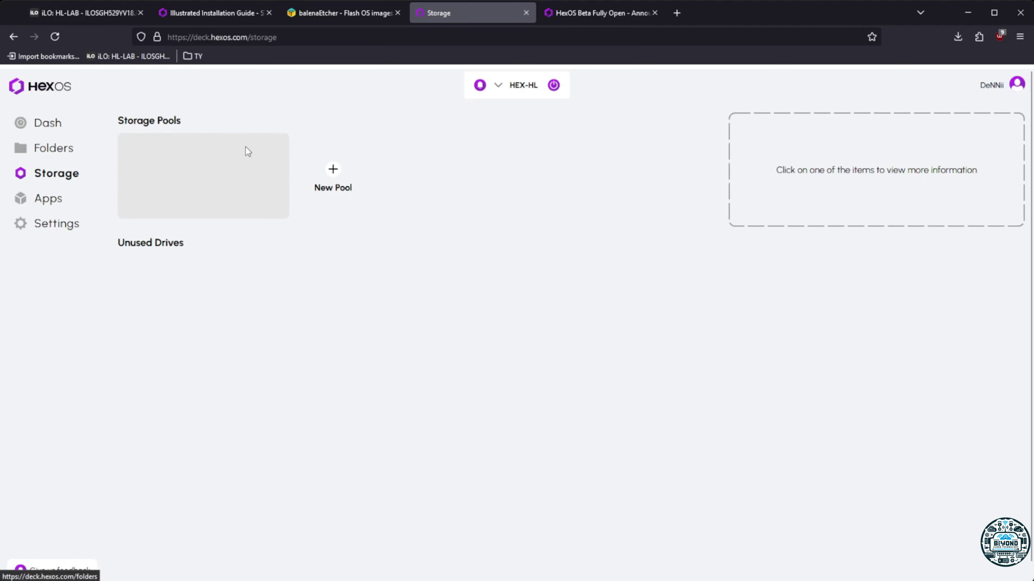
left_click(498, 86)
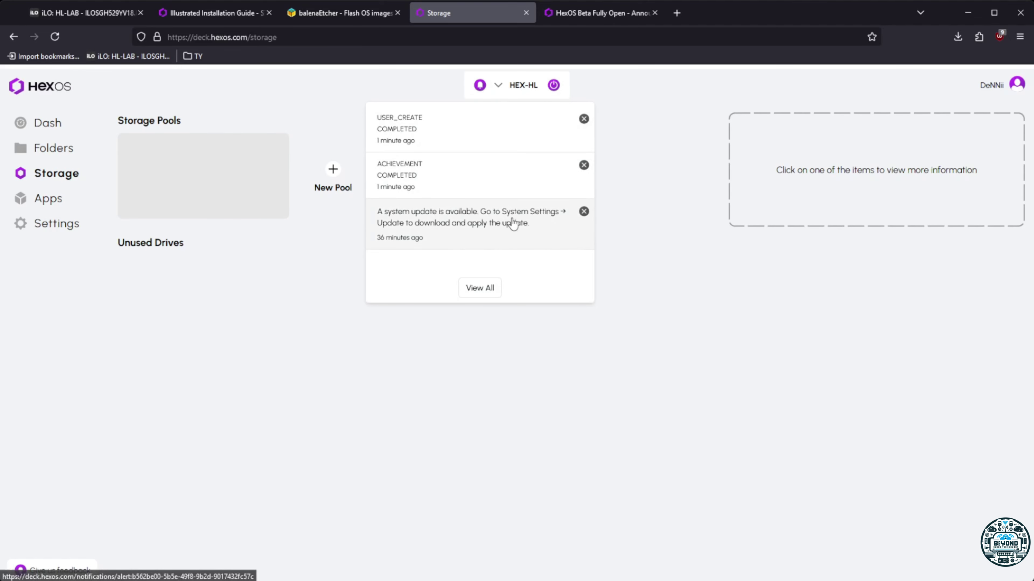
left_click(348, 361)
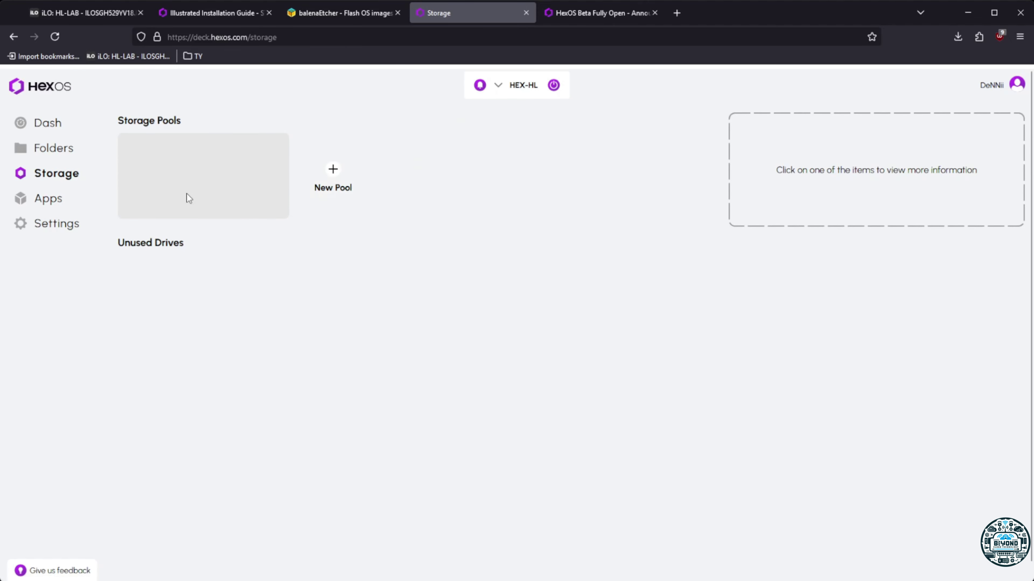
left_click(39, 124)
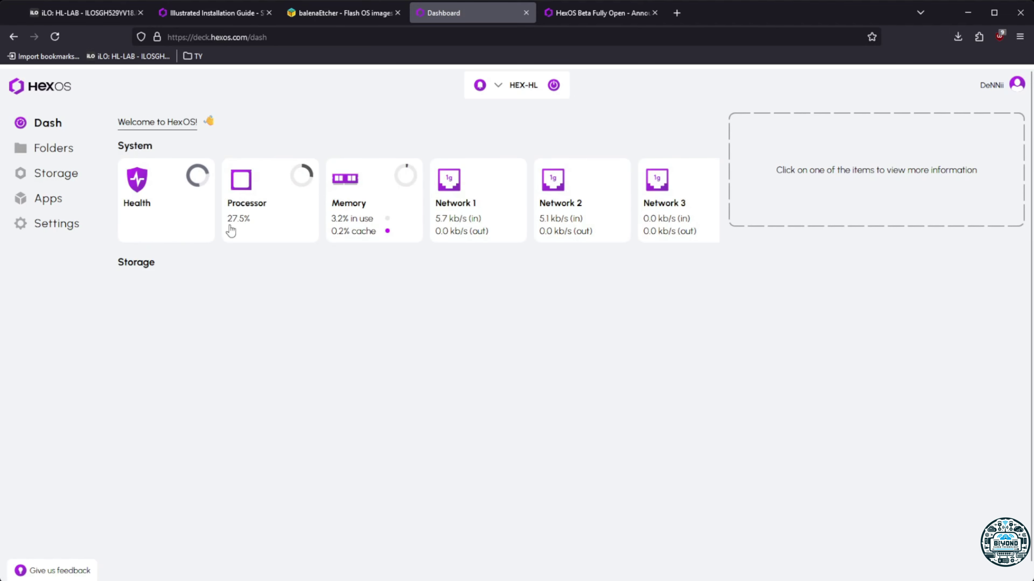
left_click(76, 175)
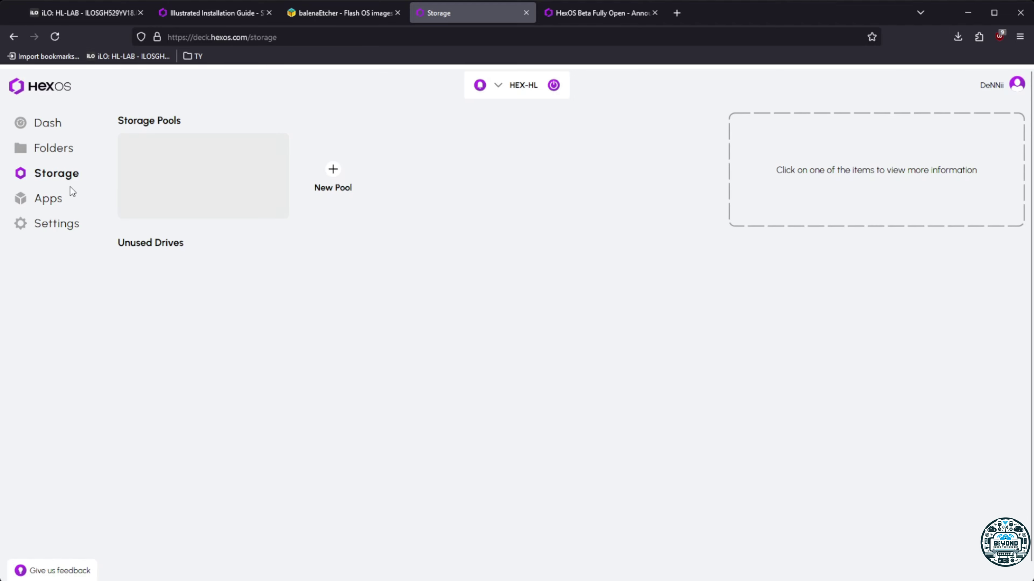
left_click(38, 123)
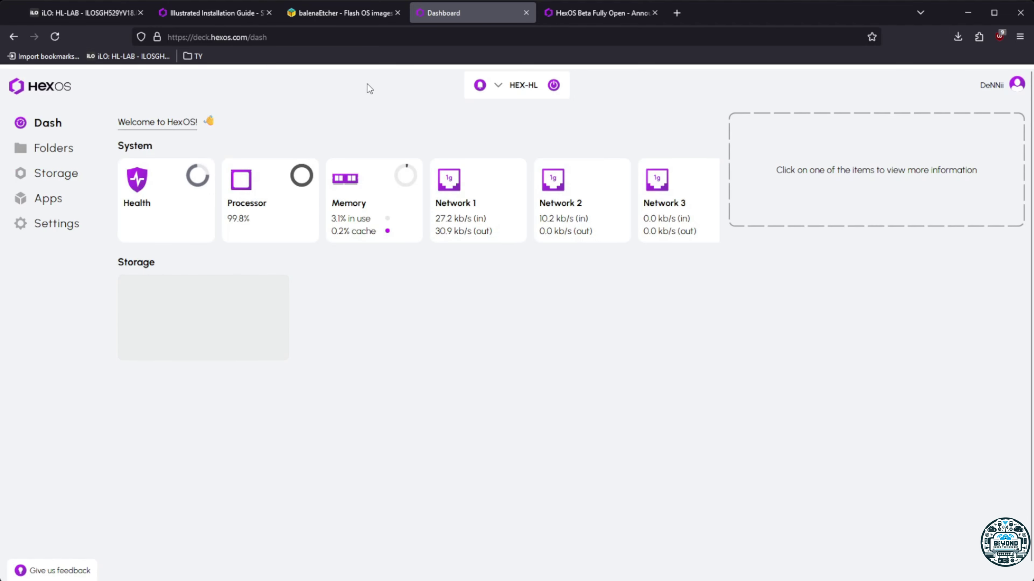
left_click(179, 191)
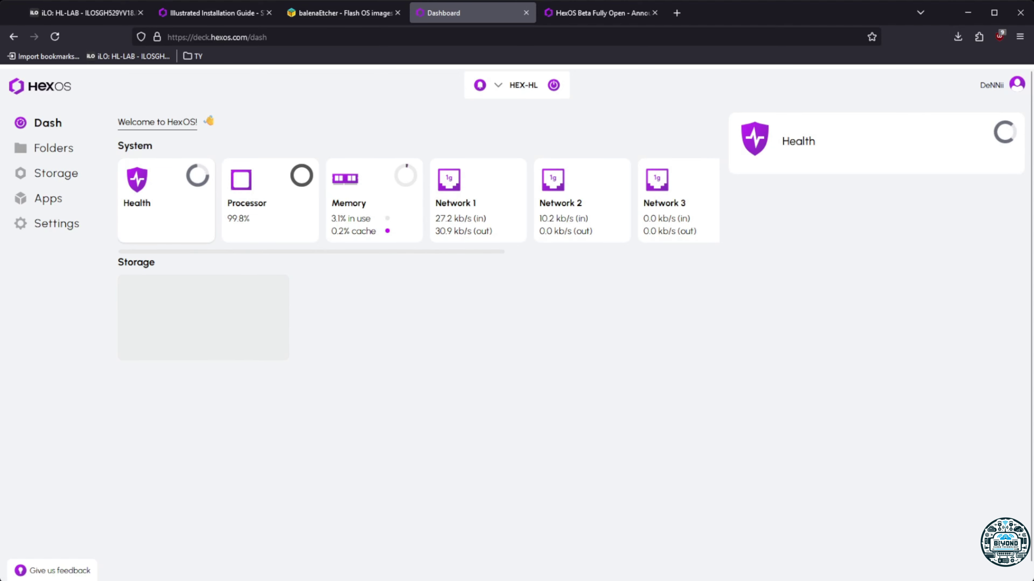
Look over the Apps and Storage pools pages, then reload the dashboard to bring back the Welcome dialog
left_click(60, 191)
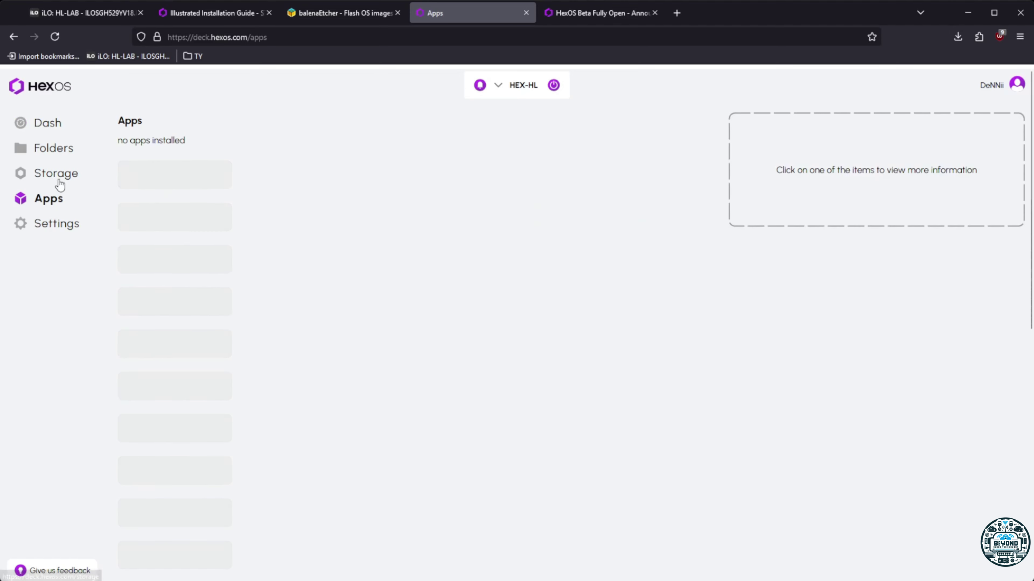
left_click(57, 177)
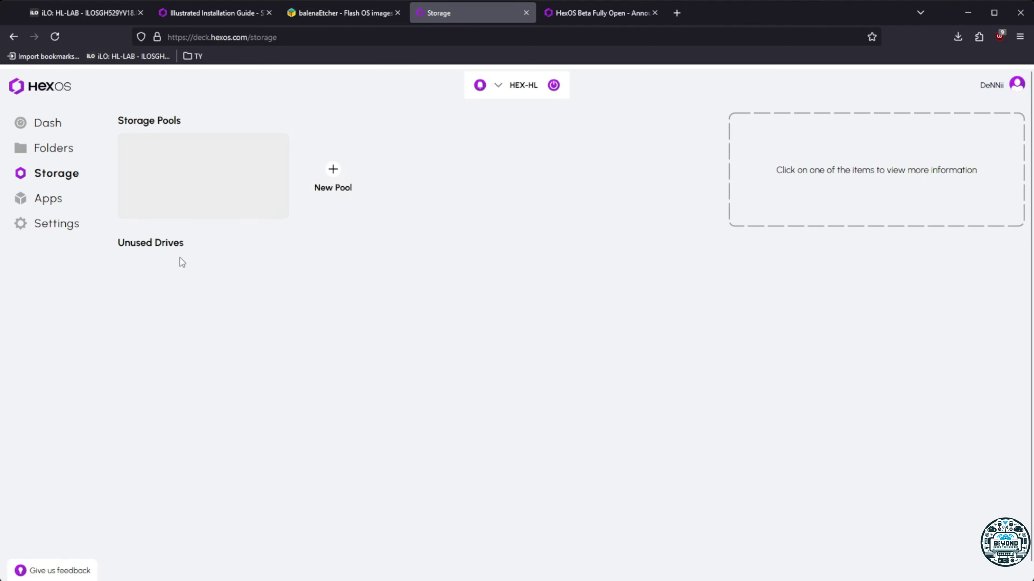
left_click_drag(123, 244, 207, 241)
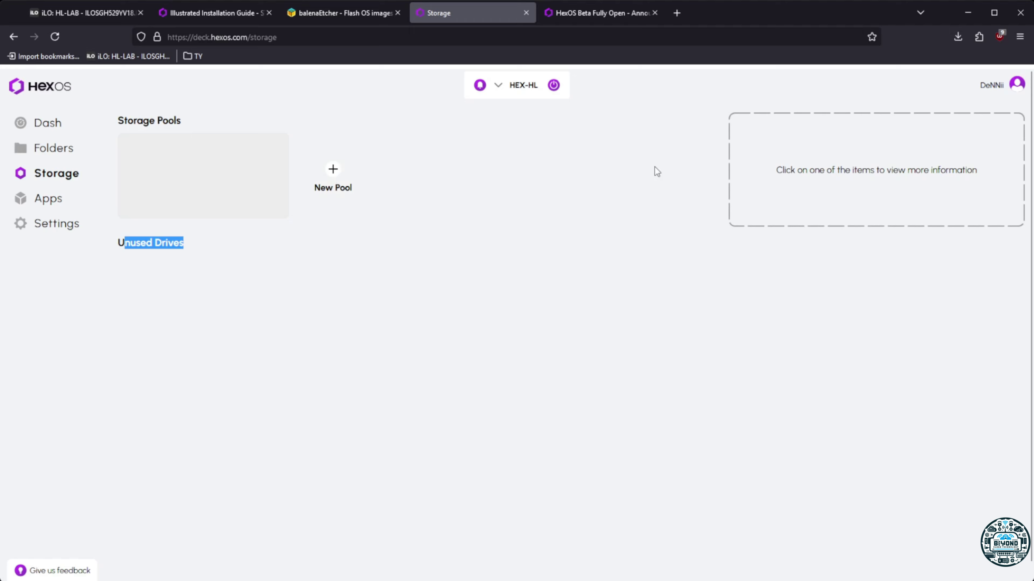
left_click(48, 123)
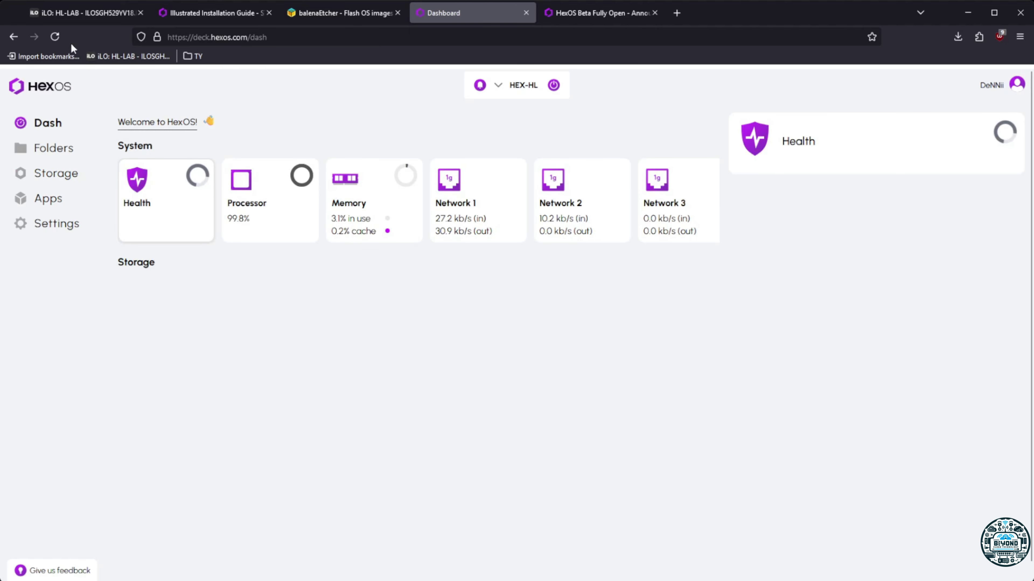
left_click(56, 37)
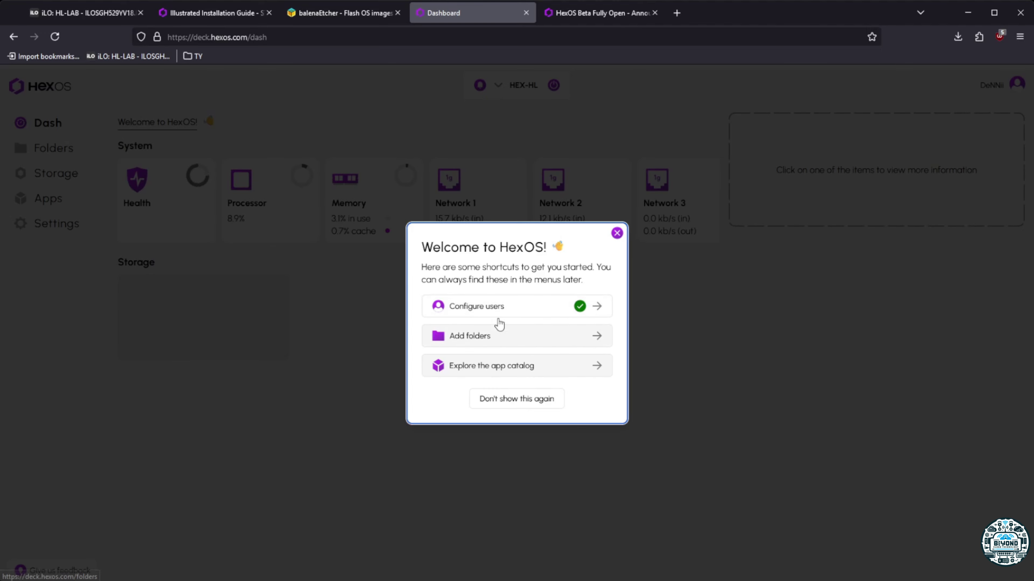
Start a new folder named TEST and try adding it with an empty pool location list
left_click(502, 335)
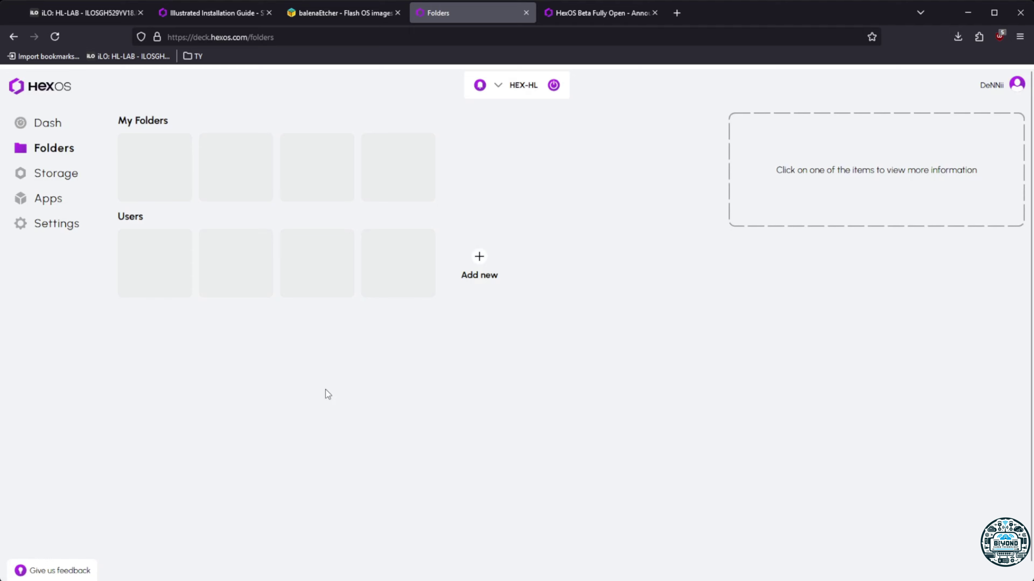
left_click(166, 166)
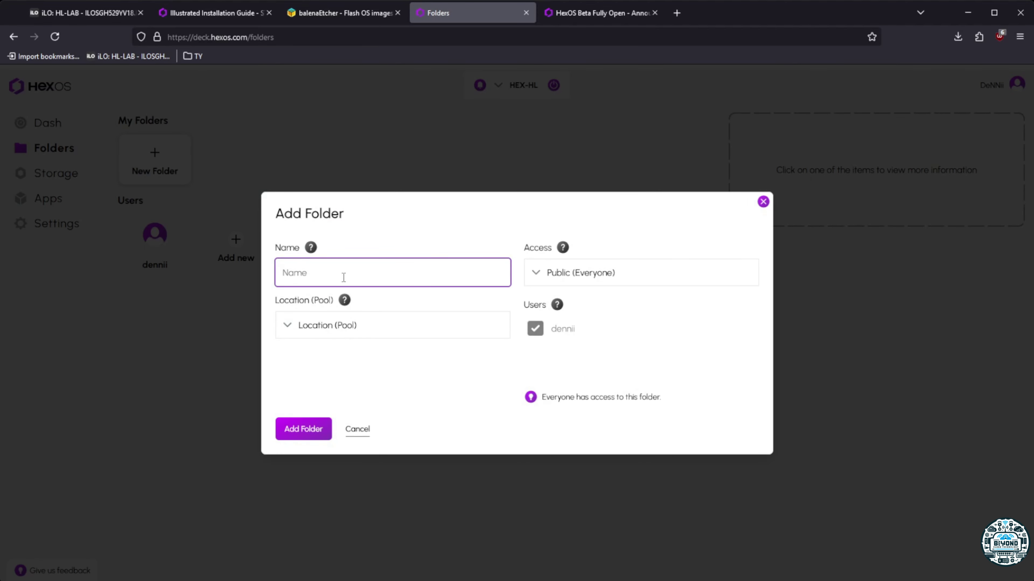
type("TEST")
left_click(295, 325)
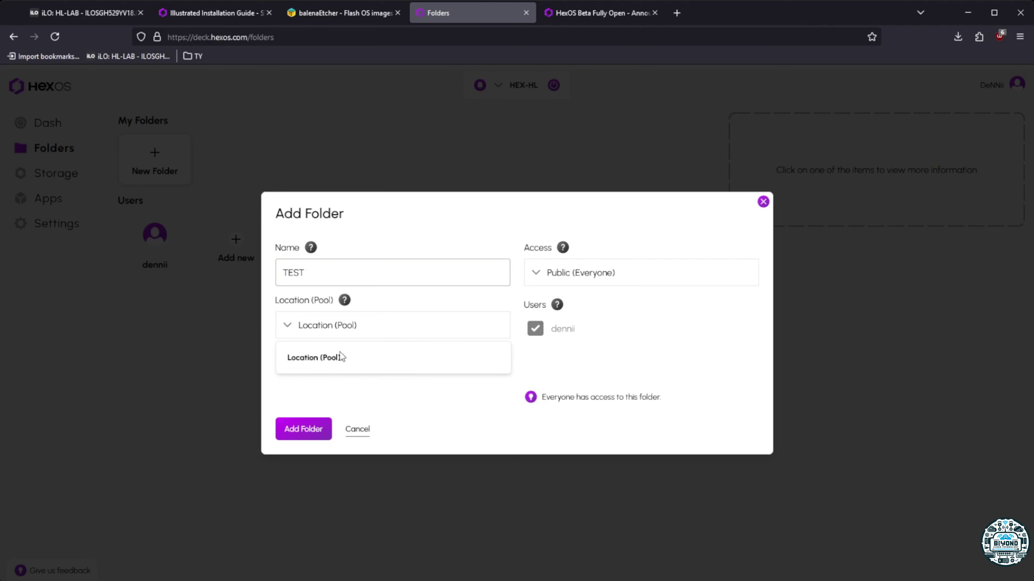
left_click(444, 437)
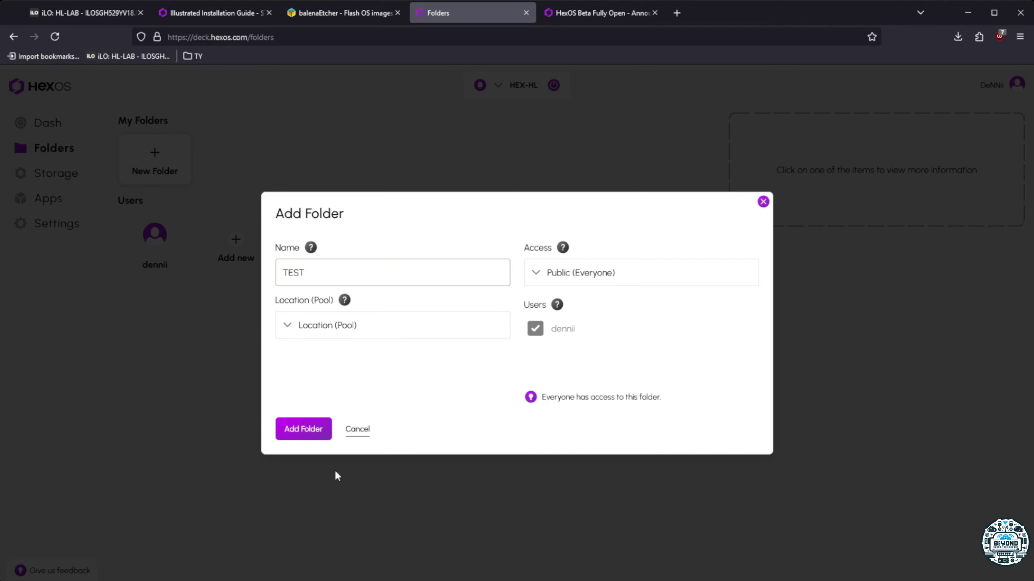
left_click(304, 432)
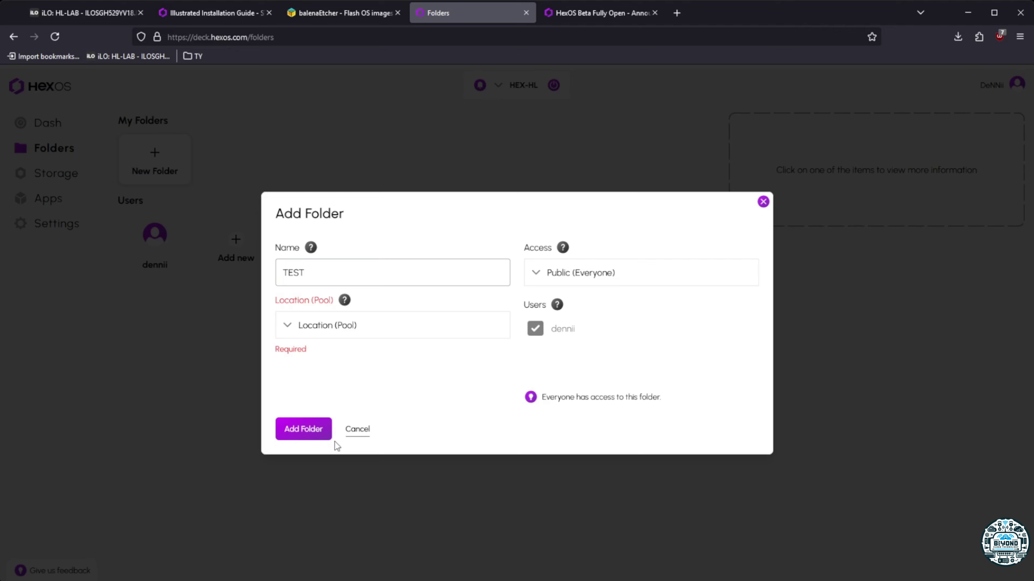
Recheck the pool location and Public/Private access options, then cancel the TEST folder
double_click(288, 328)
double_click(288, 329)
left_click(320, 426)
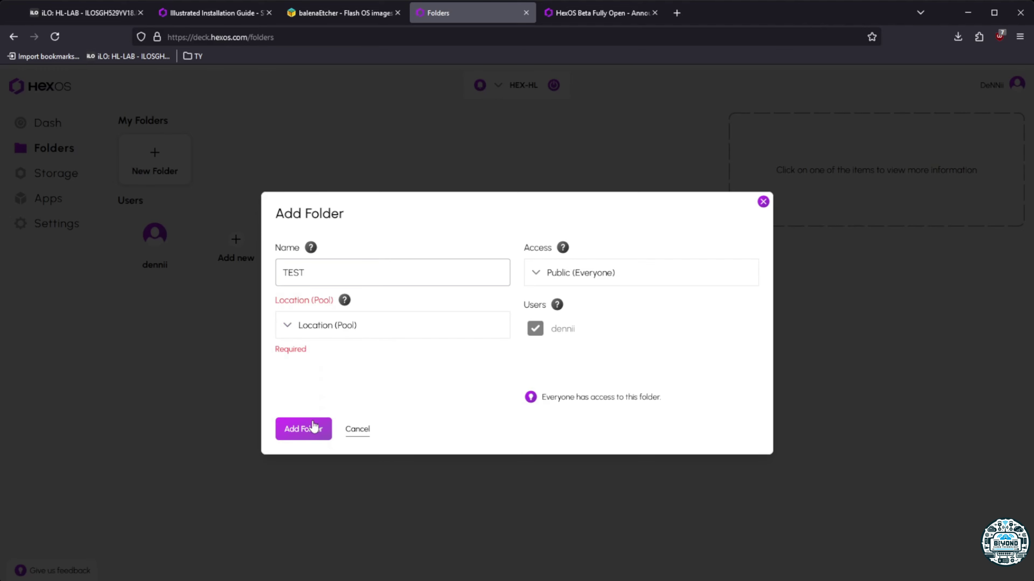
left_click(547, 271)
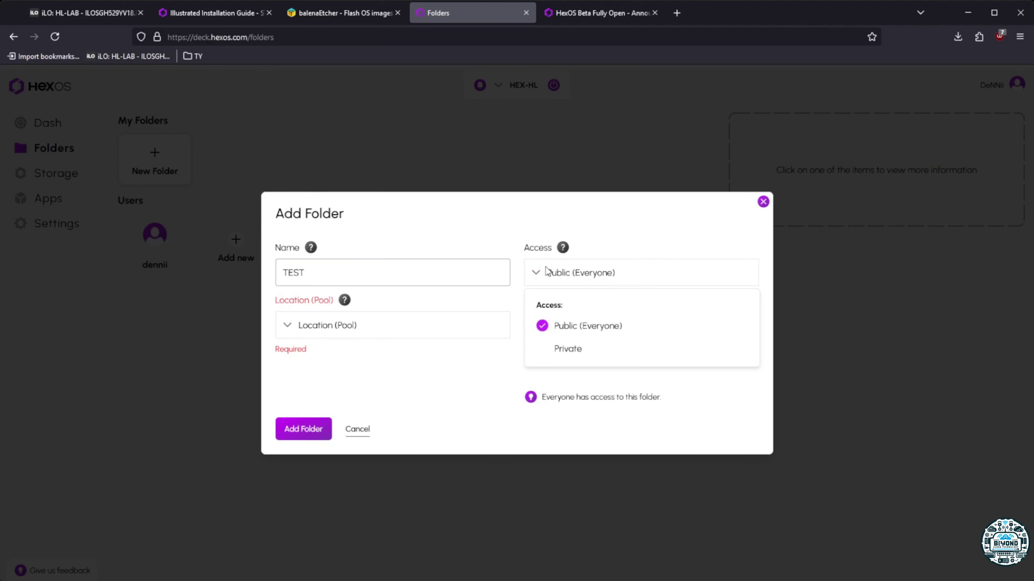
left_click(547, 272)
left_click(544, 272)
left_click(544, 272)
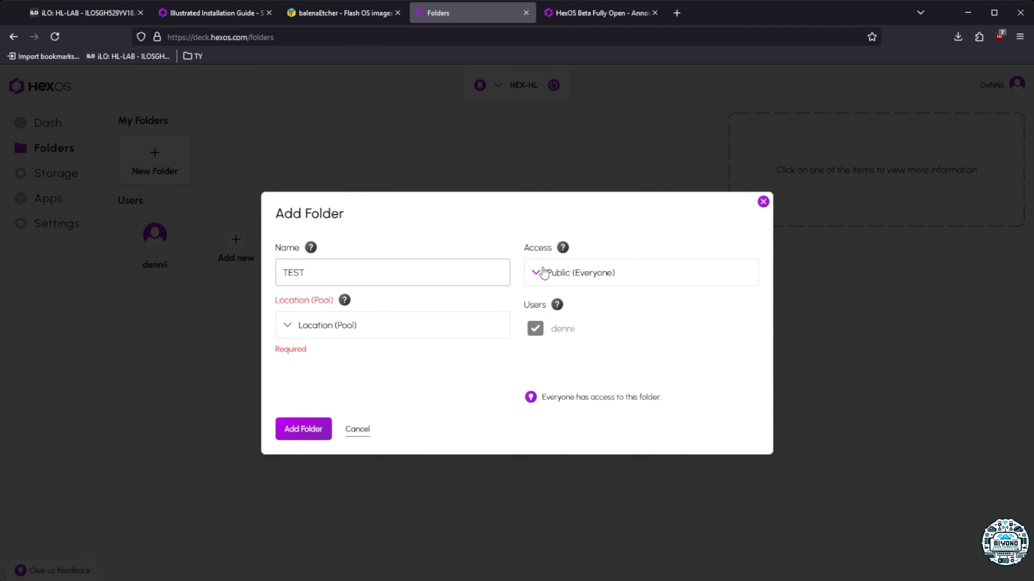
left_click(360, 431)
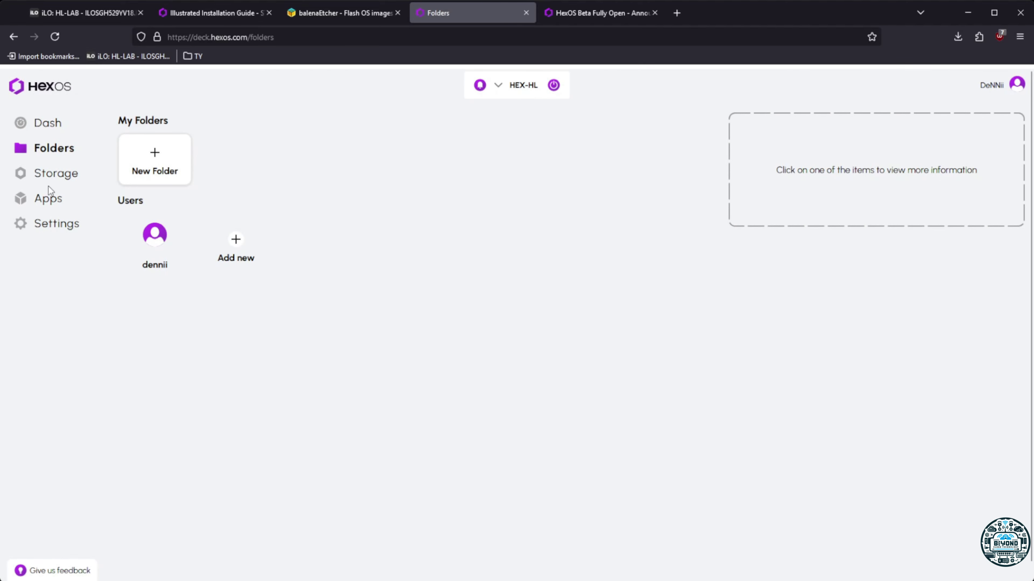
Revisit Storage, Settings, Apps and Folders, then open HEX-HL's power options from the dashboard
left_click(55, 179)
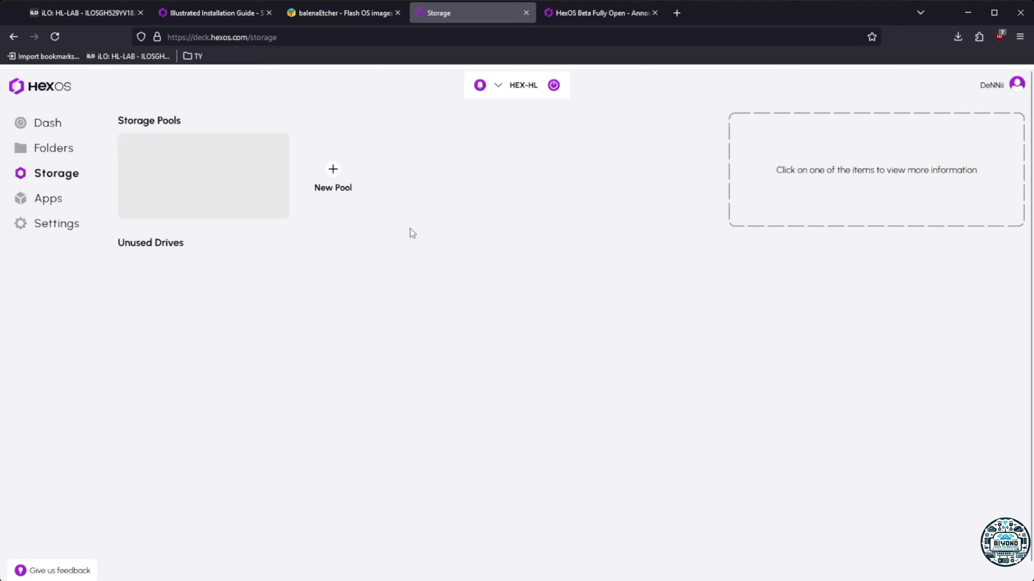
left_click(46, 123)
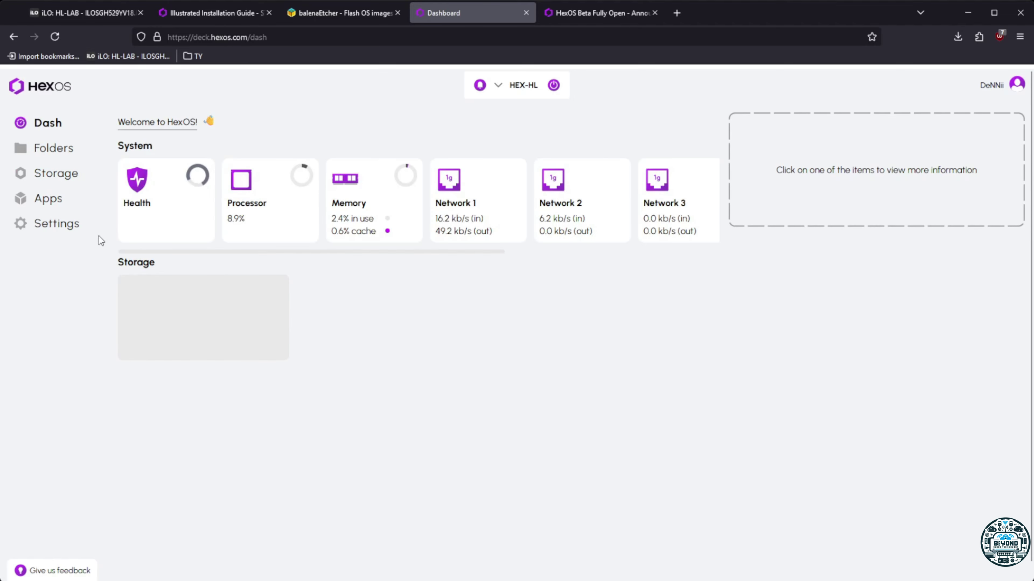
left_click(51, 224)
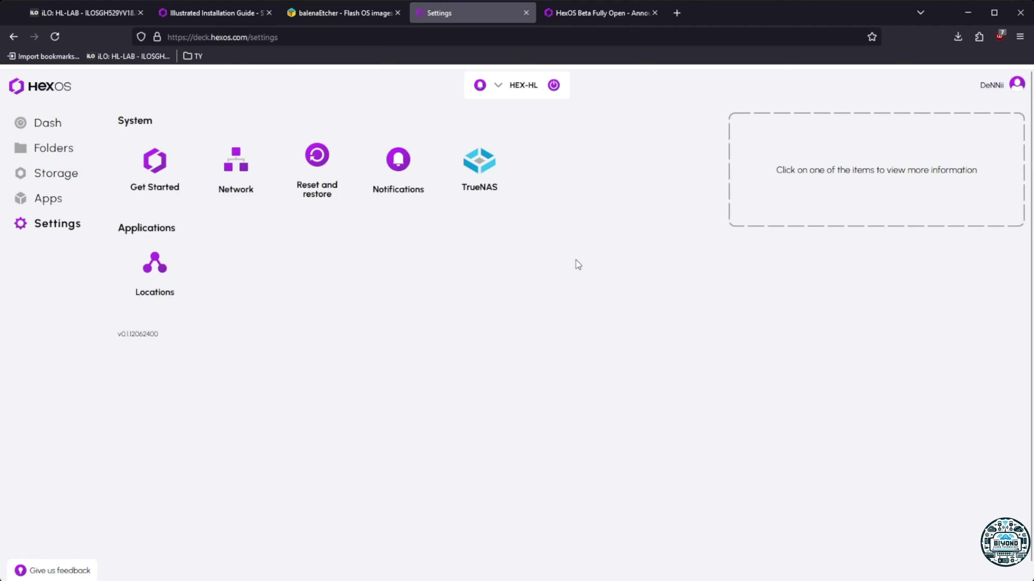
left_click(45, 206)
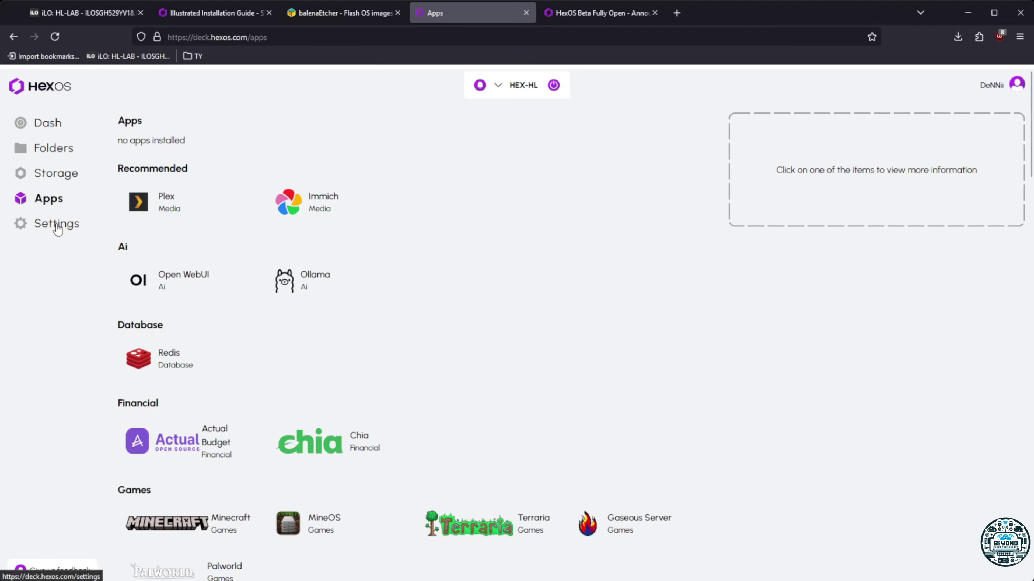
left_click(52, 175)
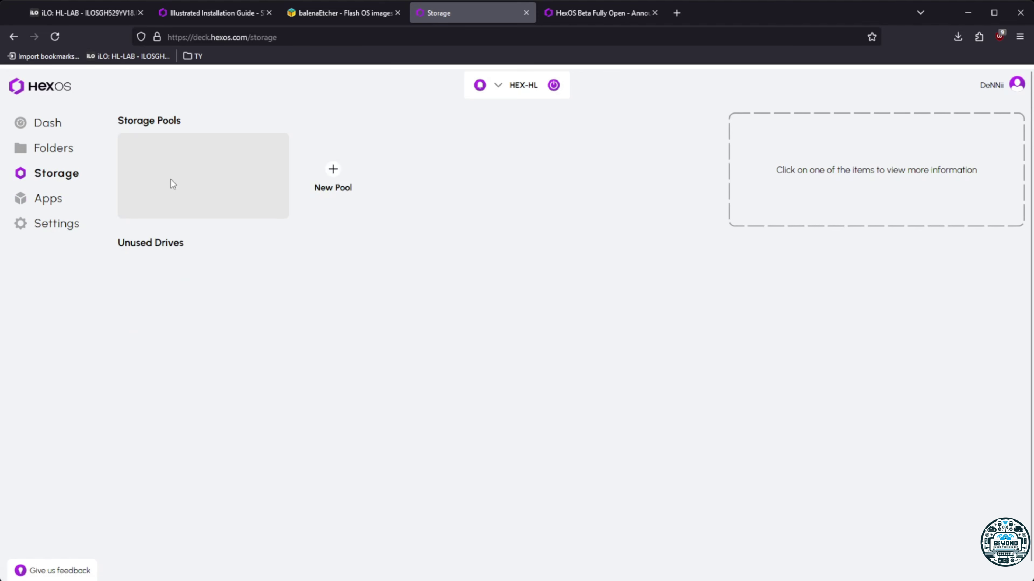
left_click(61, 150)
left_click(47, 124)
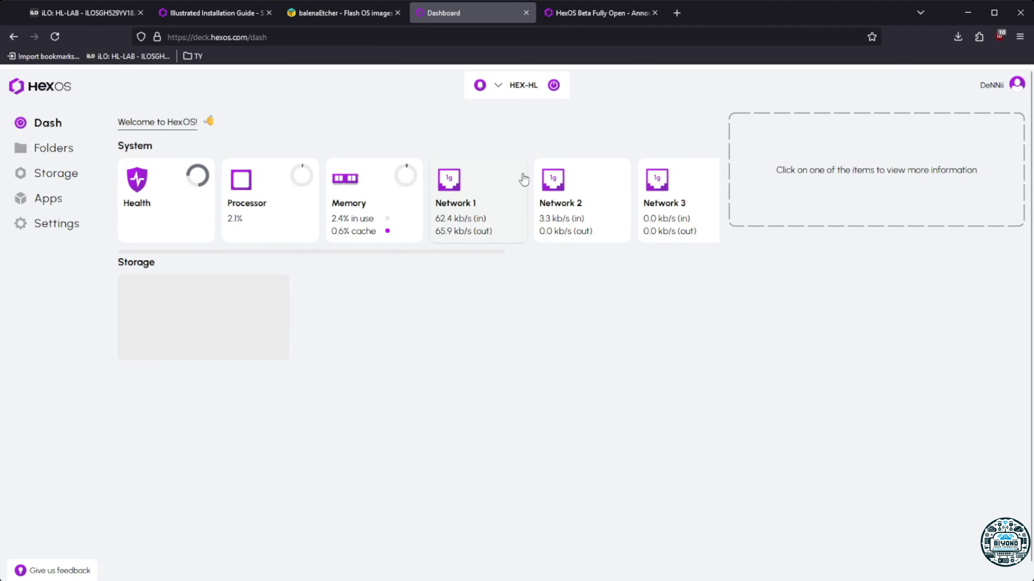
left_click(555, 90)
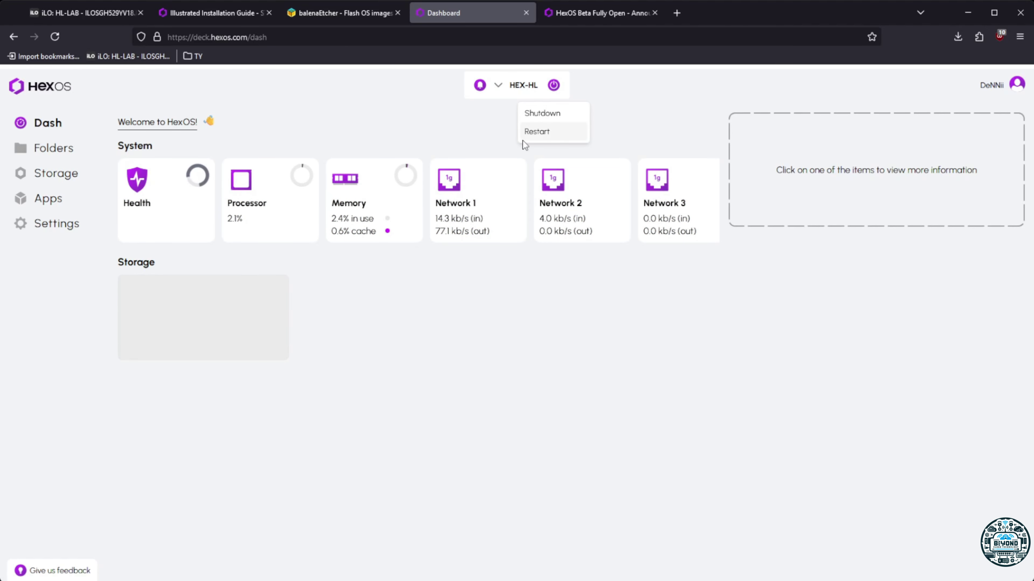
Choose Restart for HEX-HL and confirm with Yes, restart now
left_click(537, 134)
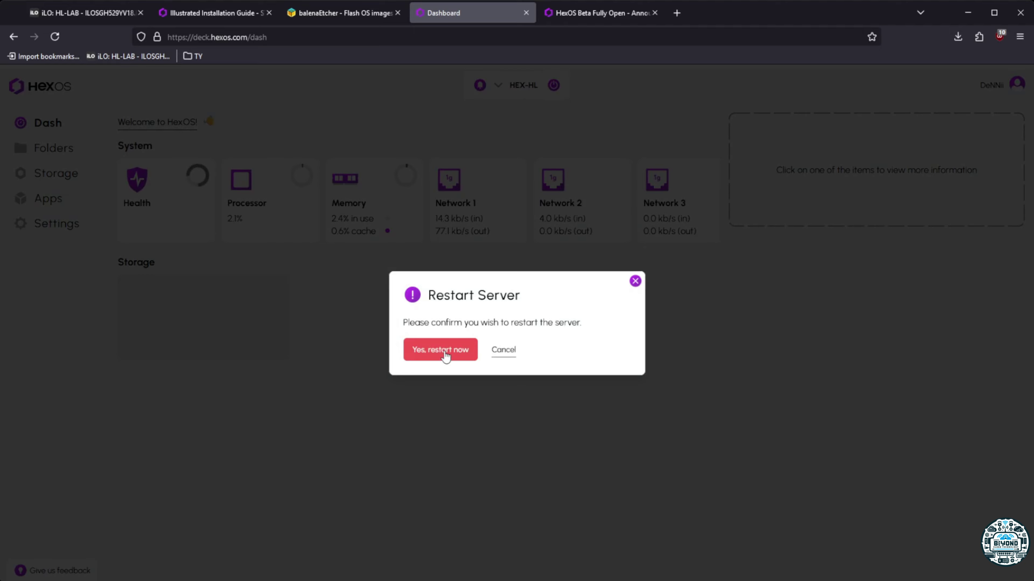
left_click(411, 351)
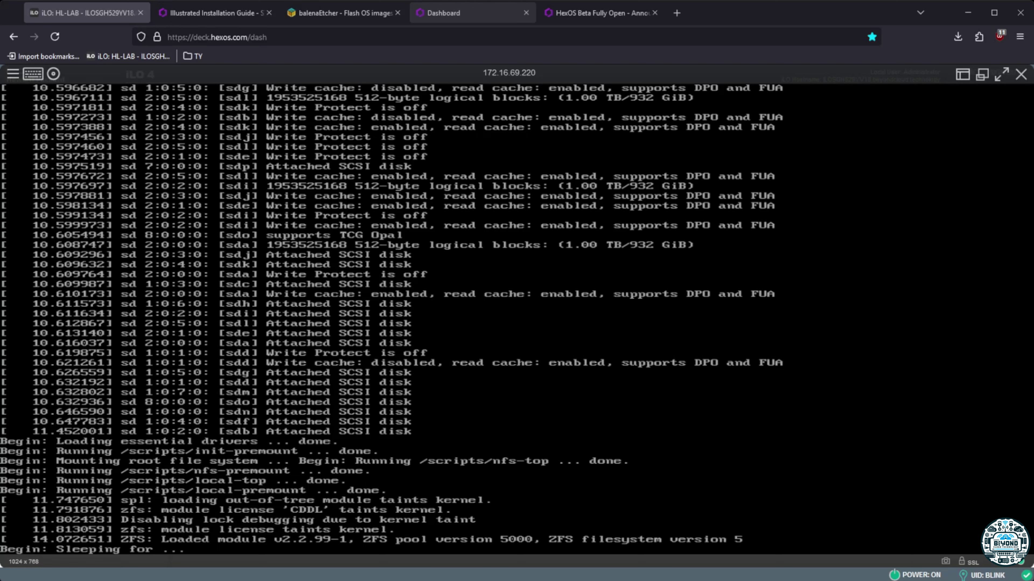
Switch between the Dashboard and iLO console tabs to follow the server's reboot
left_click(472, 12)
left_click(126, 14)
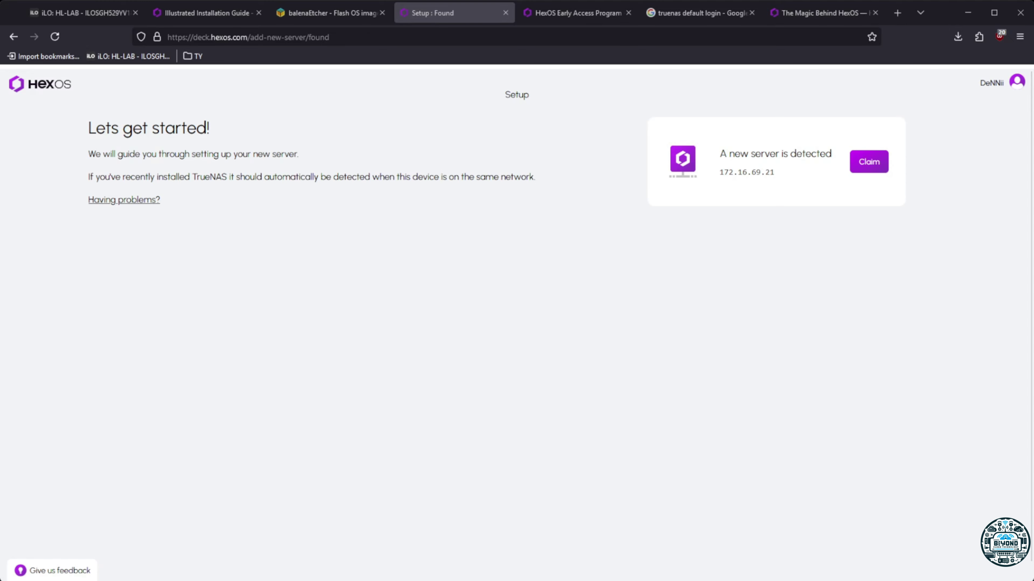
Claim the server at 172.16.69.21 by entering and submitting its admin password
left_click(869, 163)
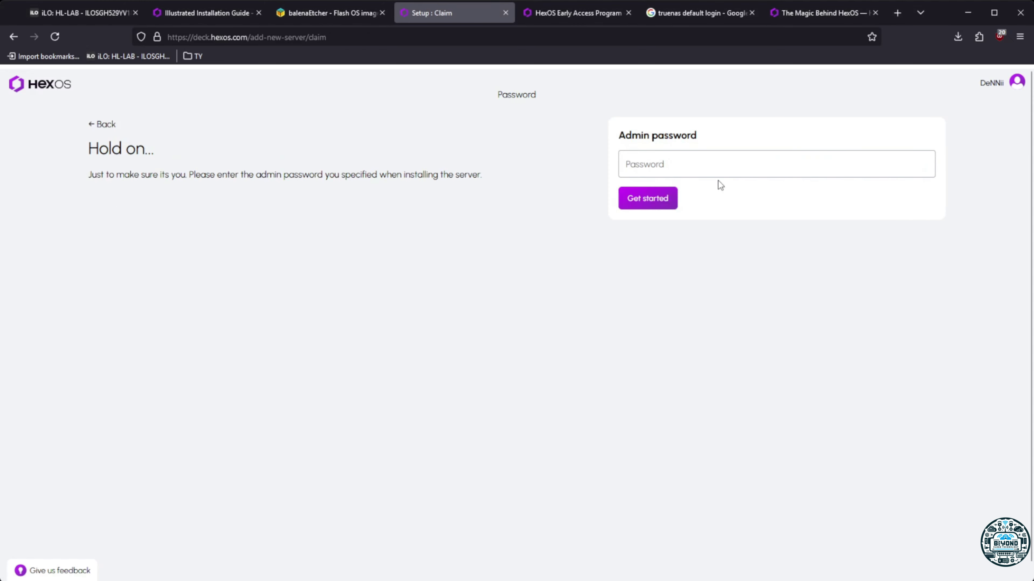
left_click(709, 169)
type("********")
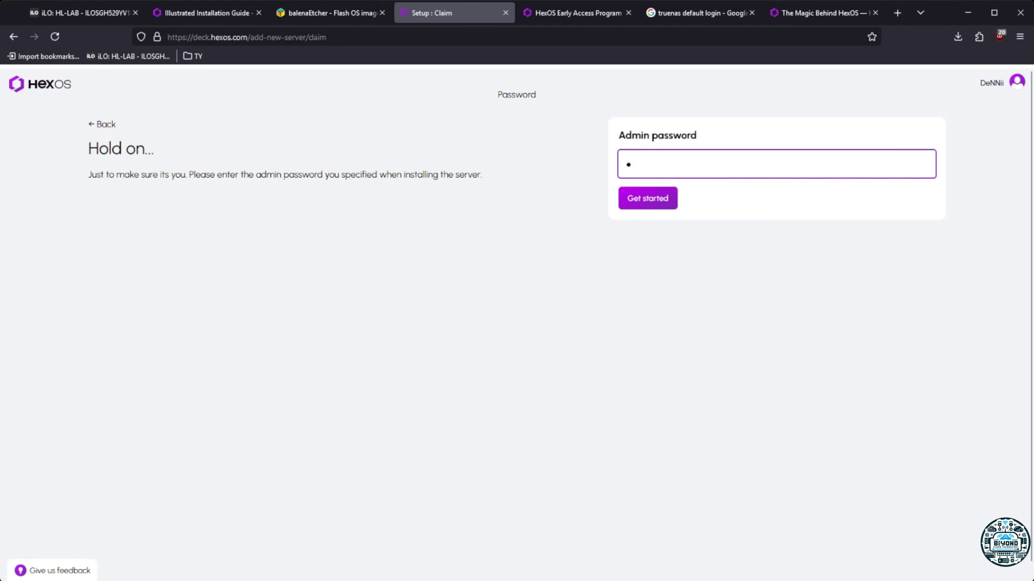
type("*")
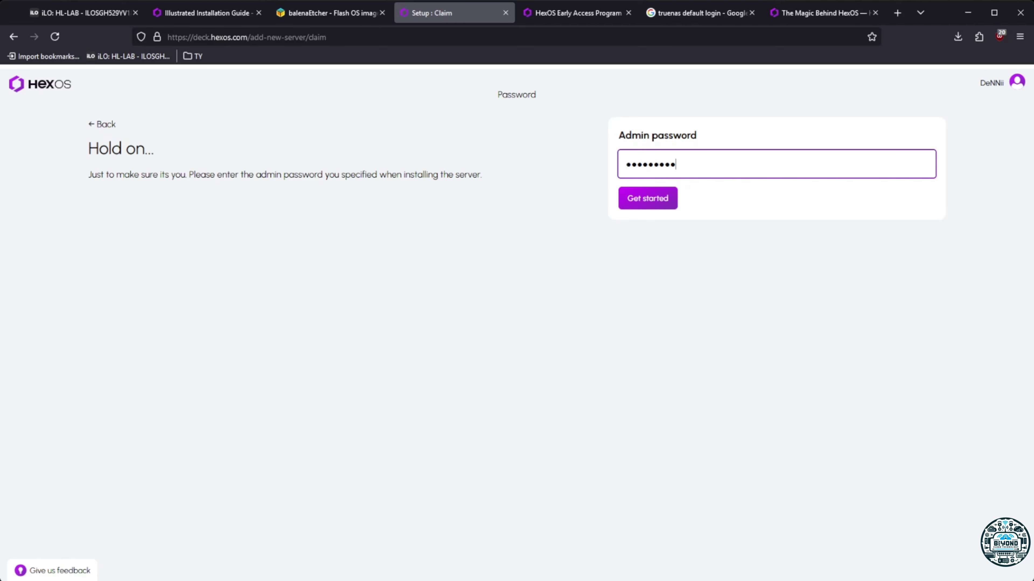
left_click(660, 206)
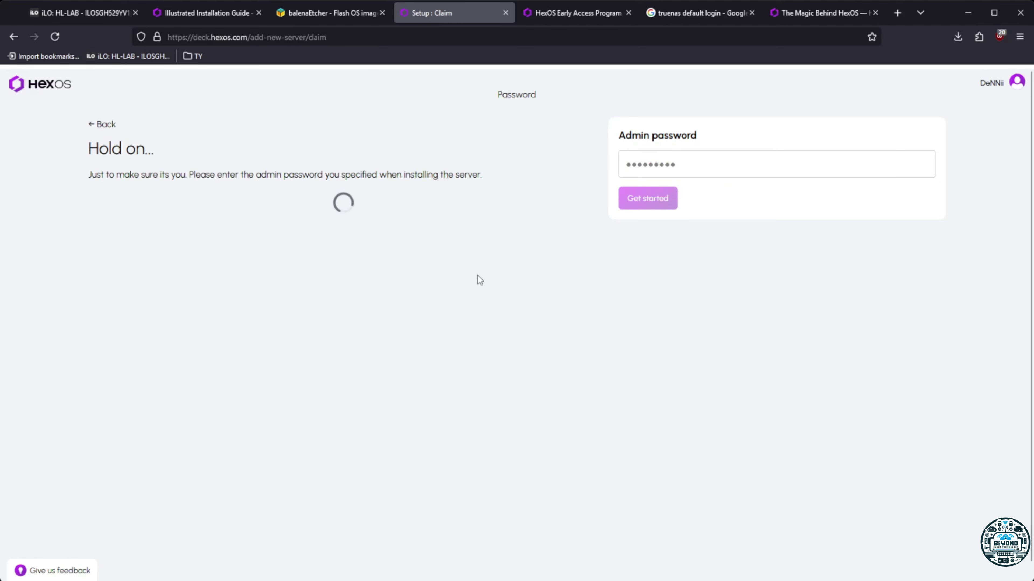
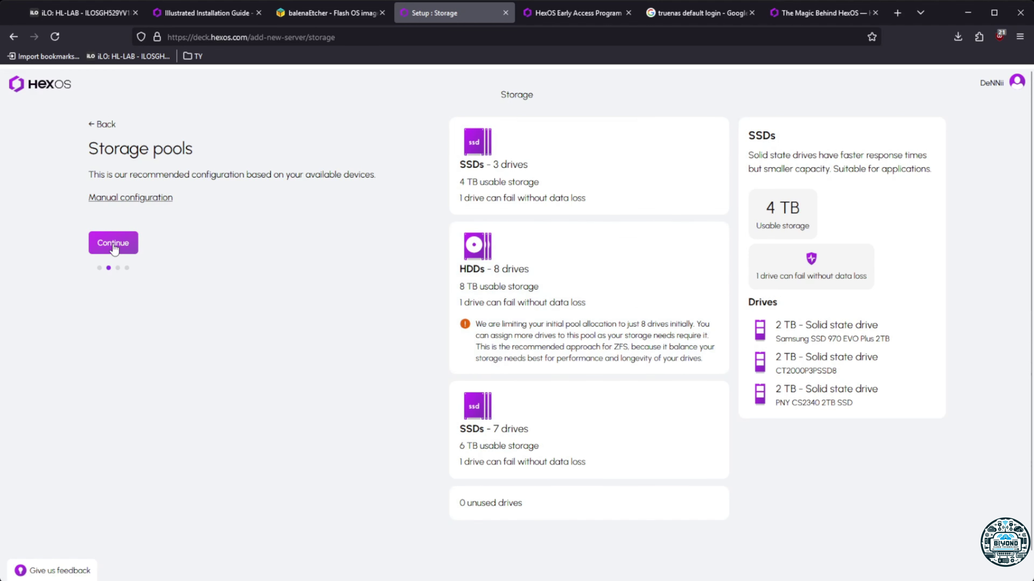
Accept the recommended pools, acknowledge the drive wipe, name the server HEX-HL, and finish setup
left_click(113, 246)
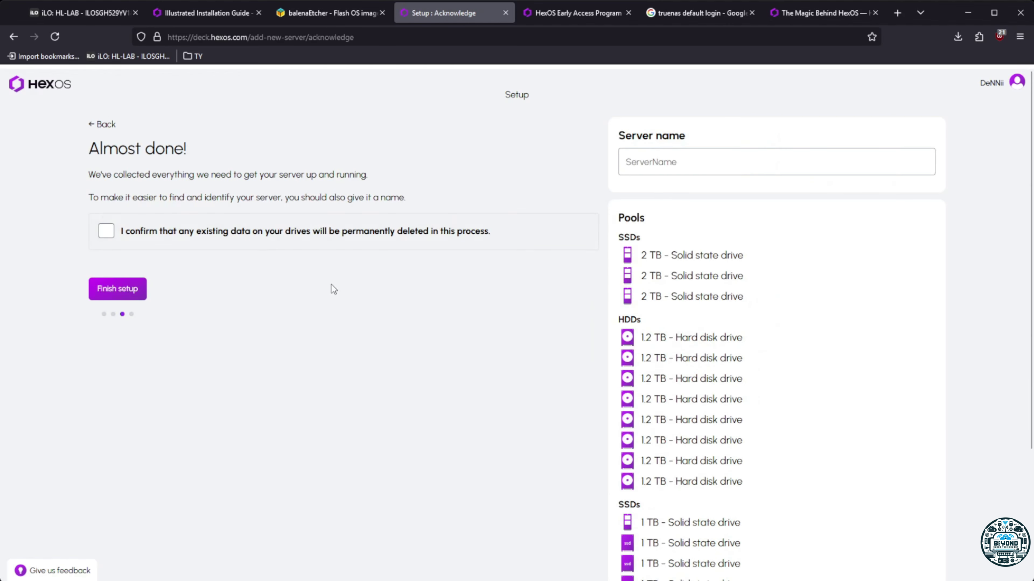
left_click(106, 231)
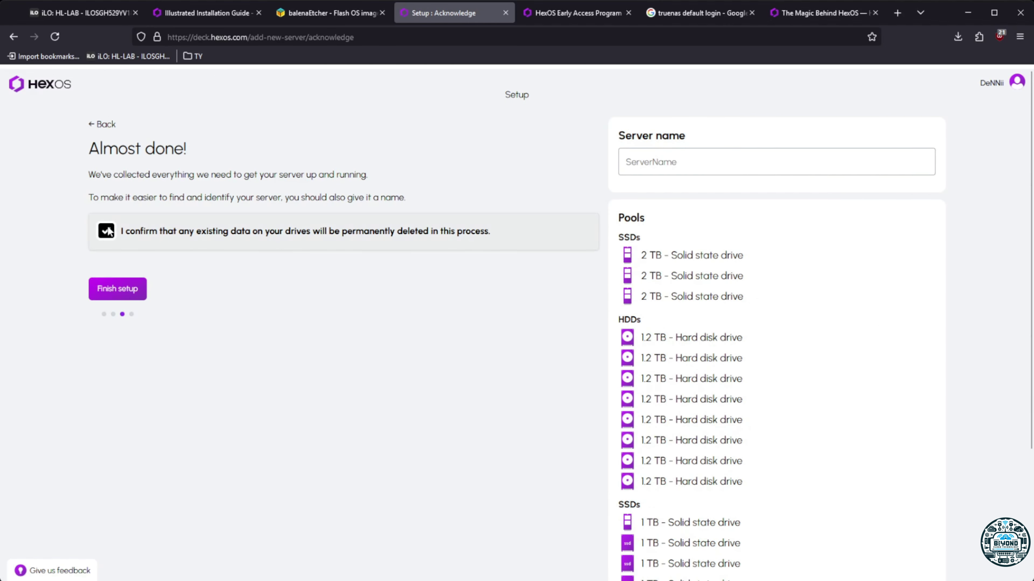
left_click(712, 171)
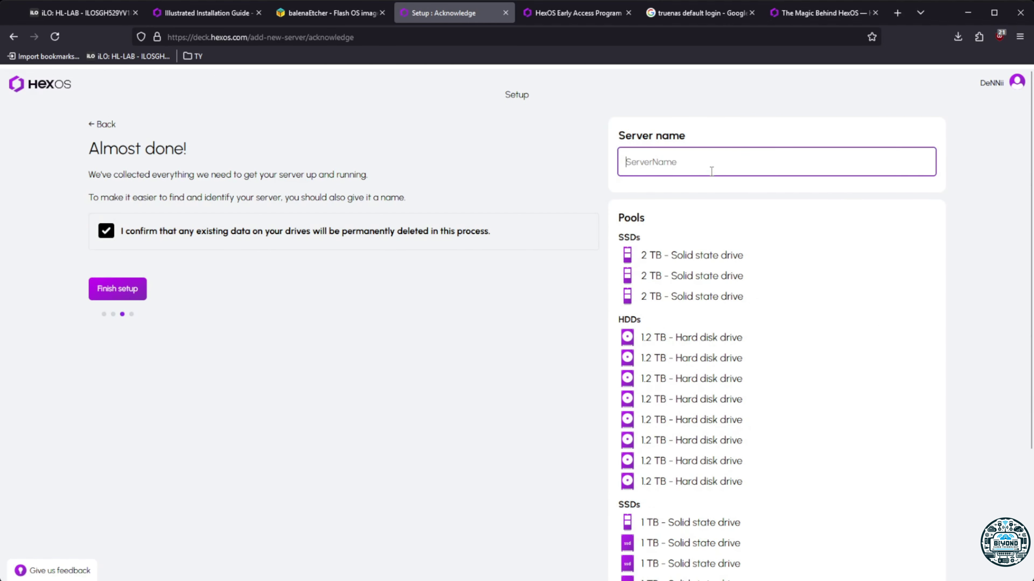
type("HEX-HL")
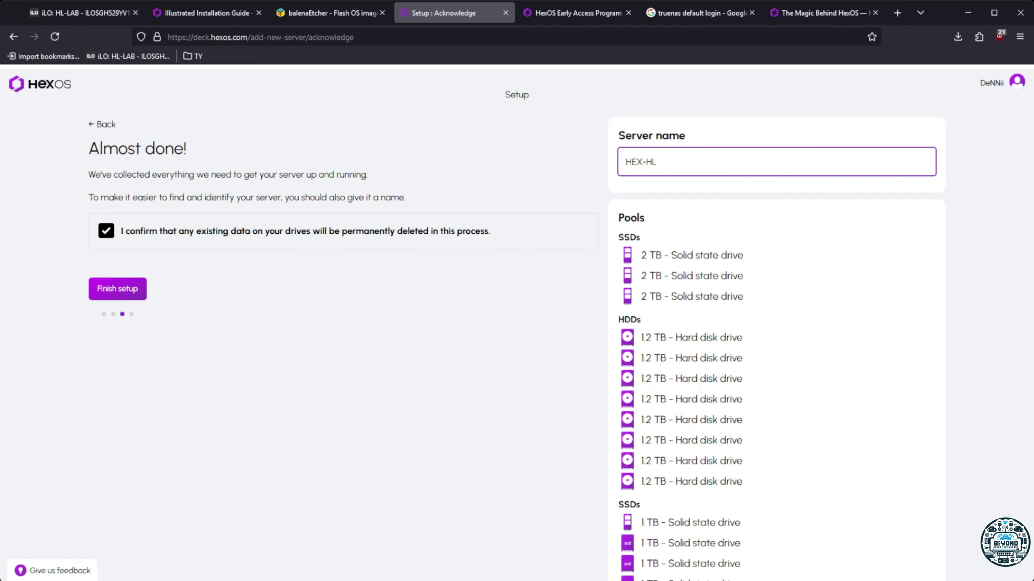
scroll(703, 272, "down", 4)
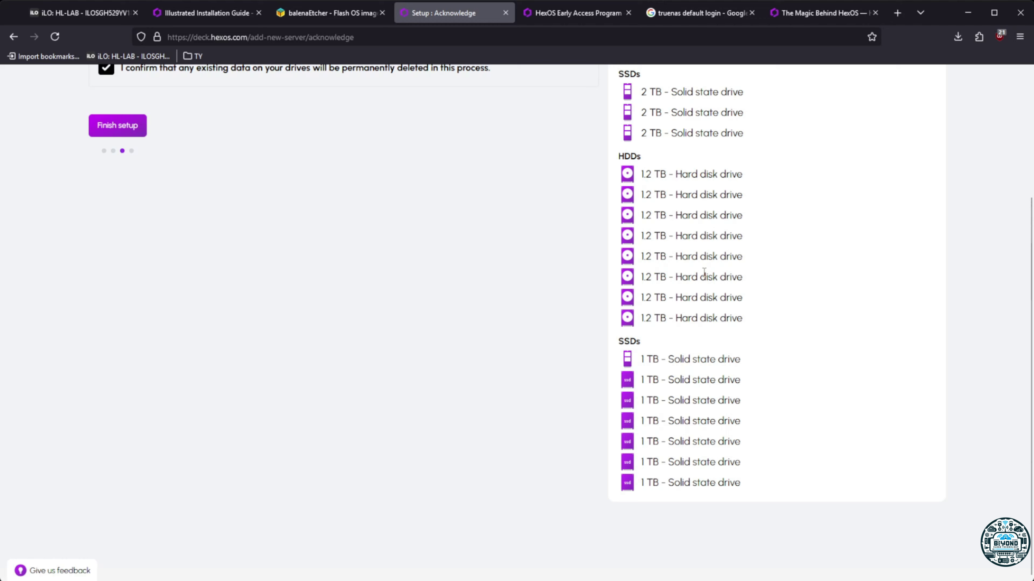
scroll(704, 272, "up", 4)
left_click(132, 292)
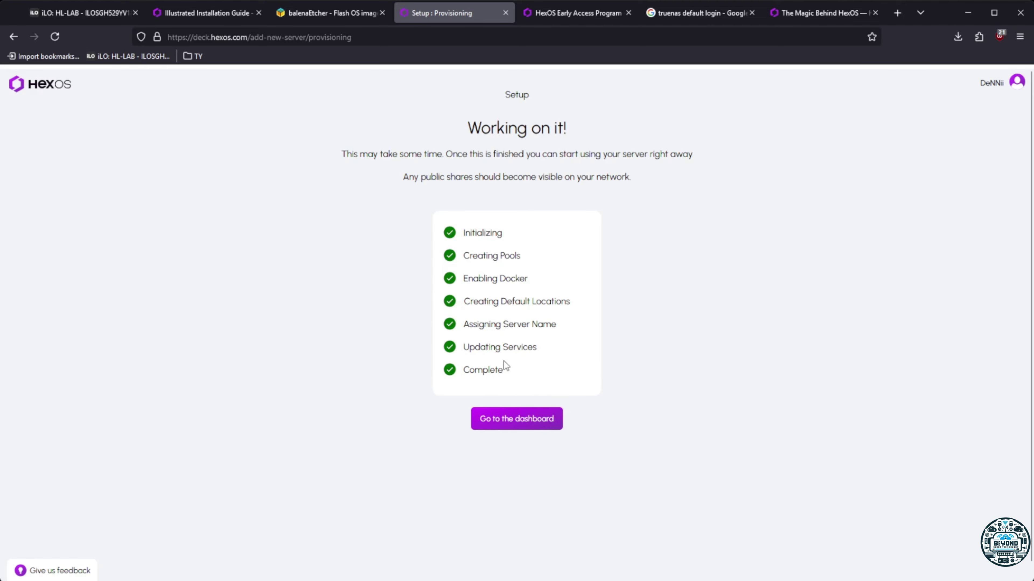
Open the HEX-HL dashboard, dismiss the welcome dialog, check the empty Storage page, then open Settings
left_click(530, 423)
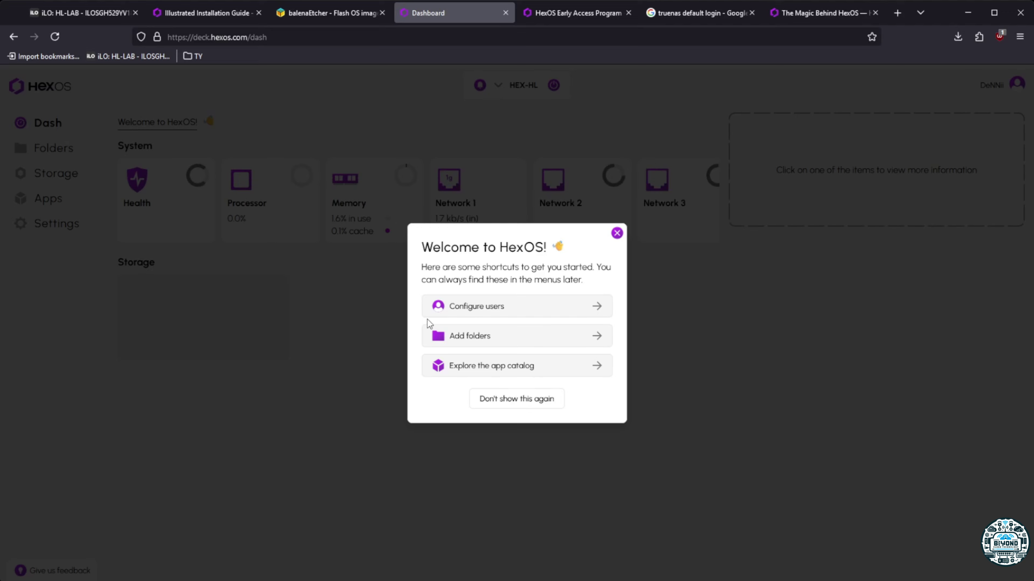
left_click(617, 234)
left_click(49, 176)
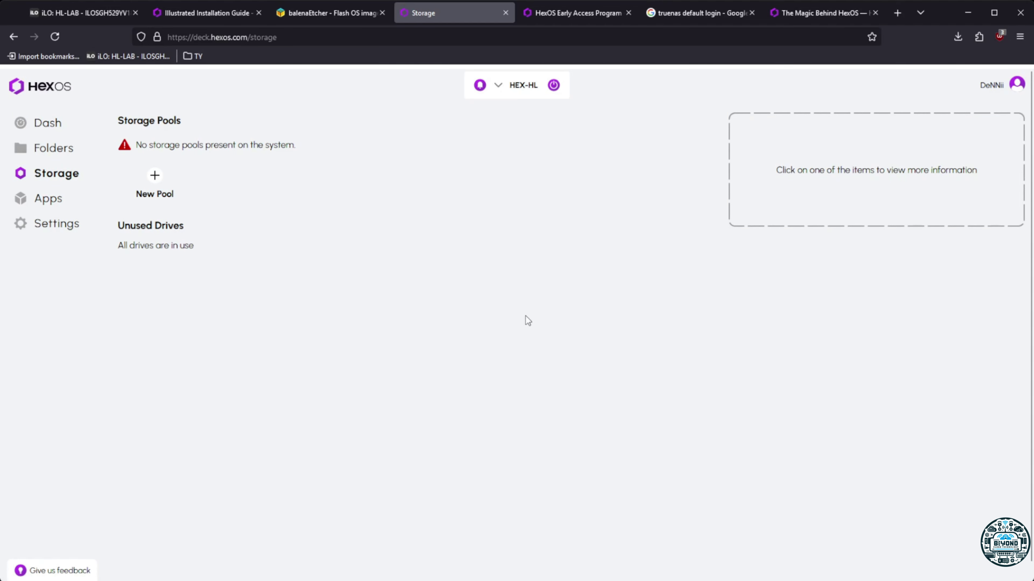
left_click(52, 235)
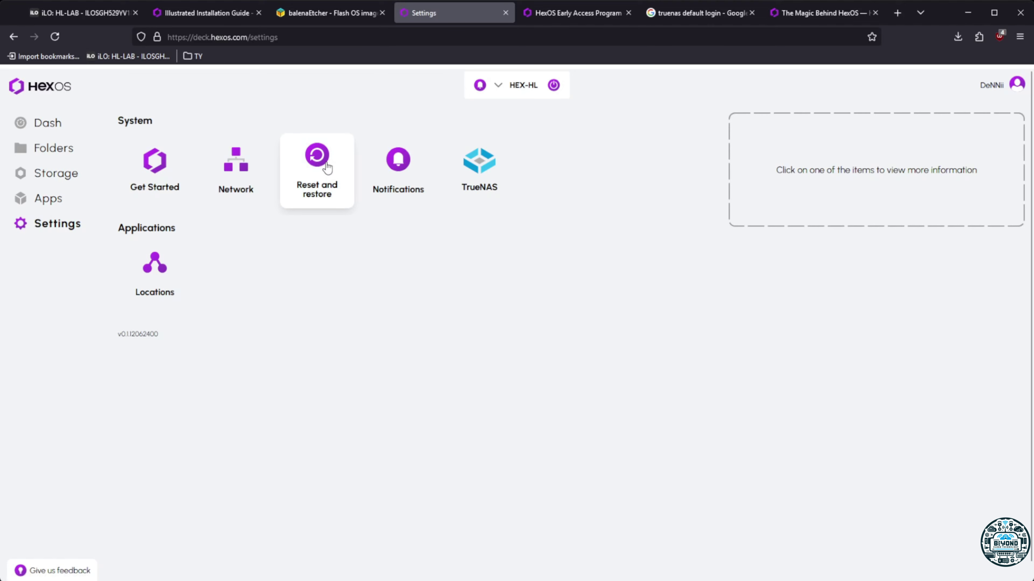
Wipe everything on the server via Reset and restore, confirming with DELETE and the name HEX-HL
left_click(323, 192)
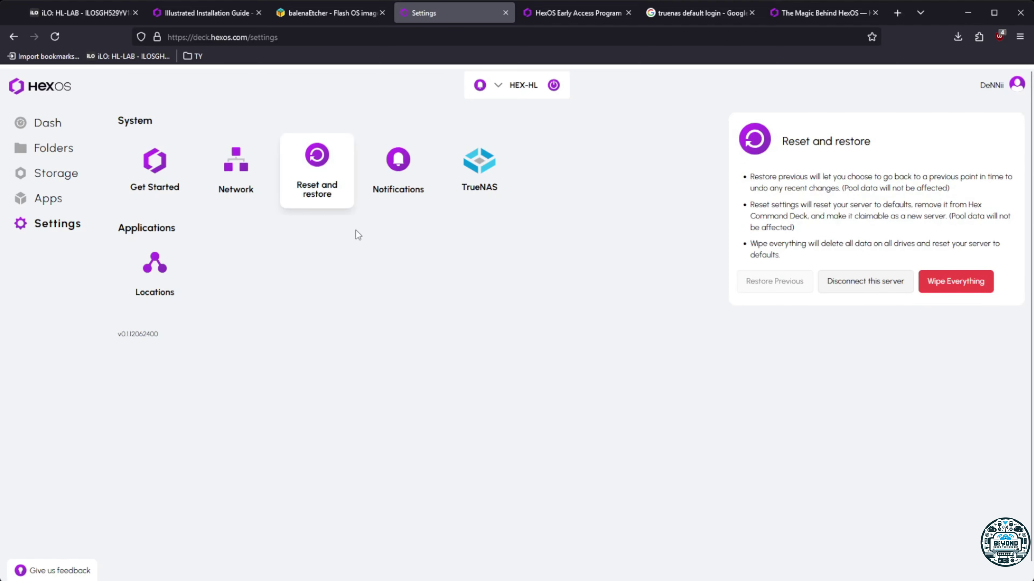
left_click(950, 282)
left_click(477, 357)
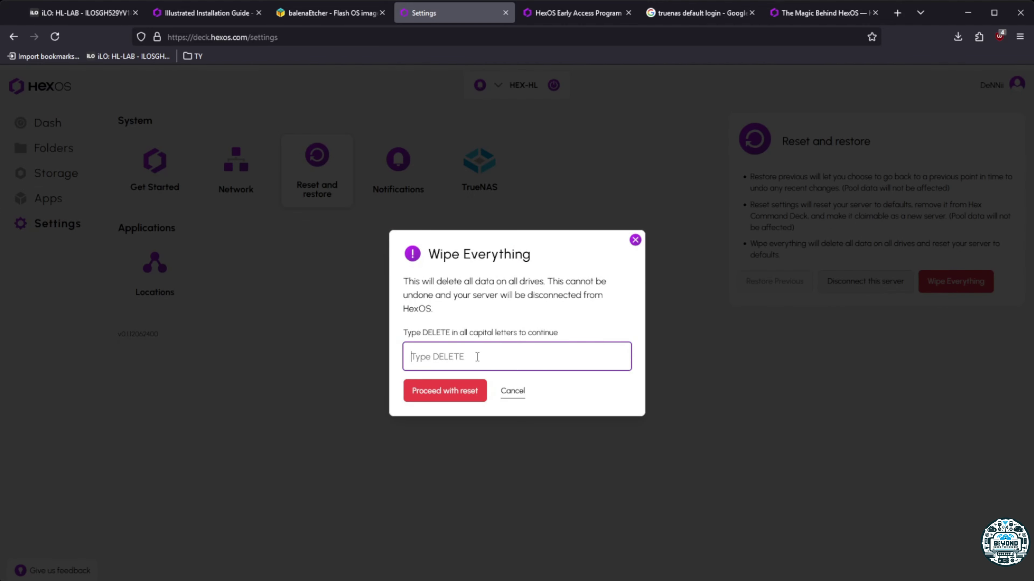
type("d")
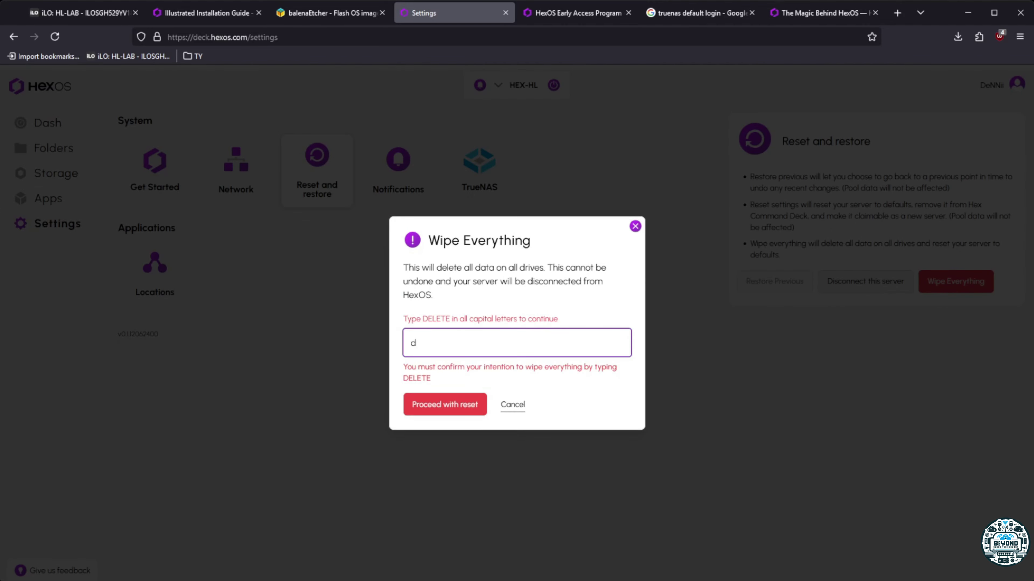
key("BackSpace")
type("DELETE")
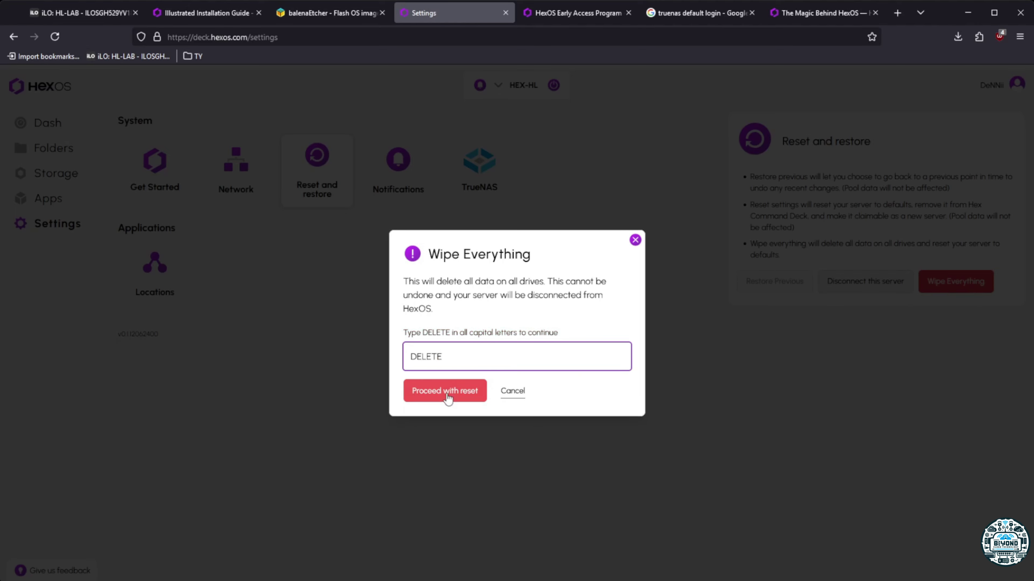
left_click(447, 397)
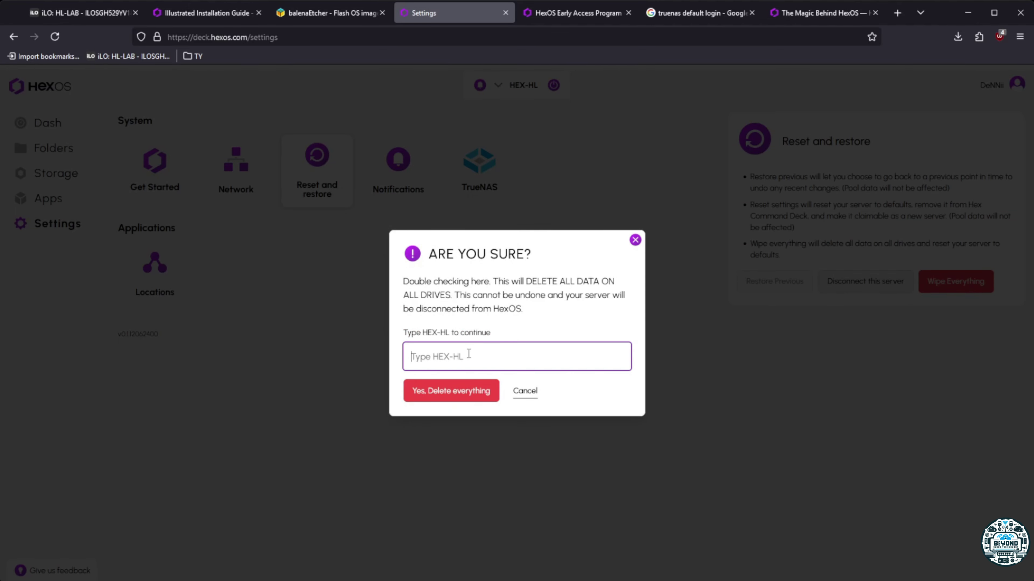
type("HEX-")
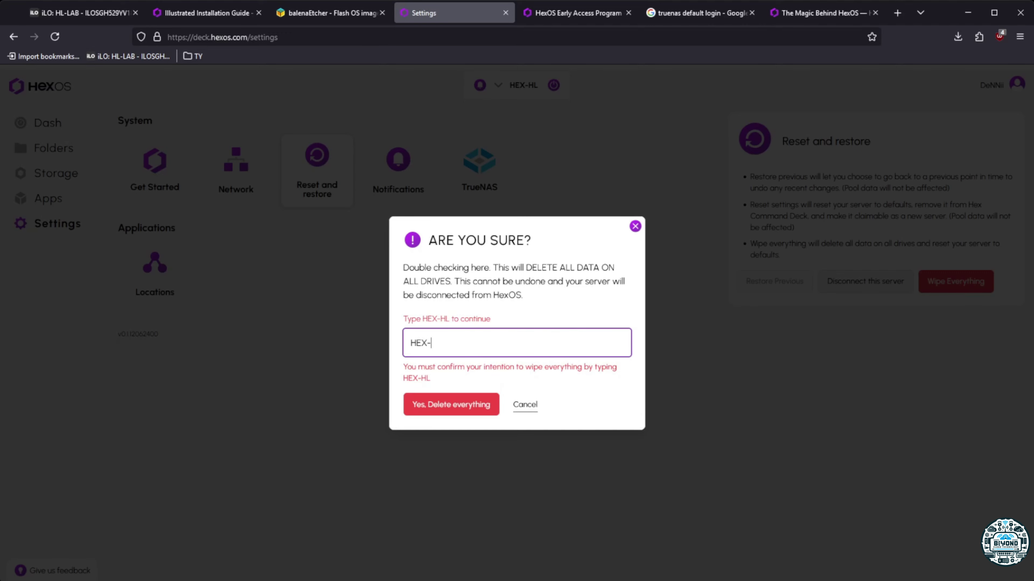
type("HL")
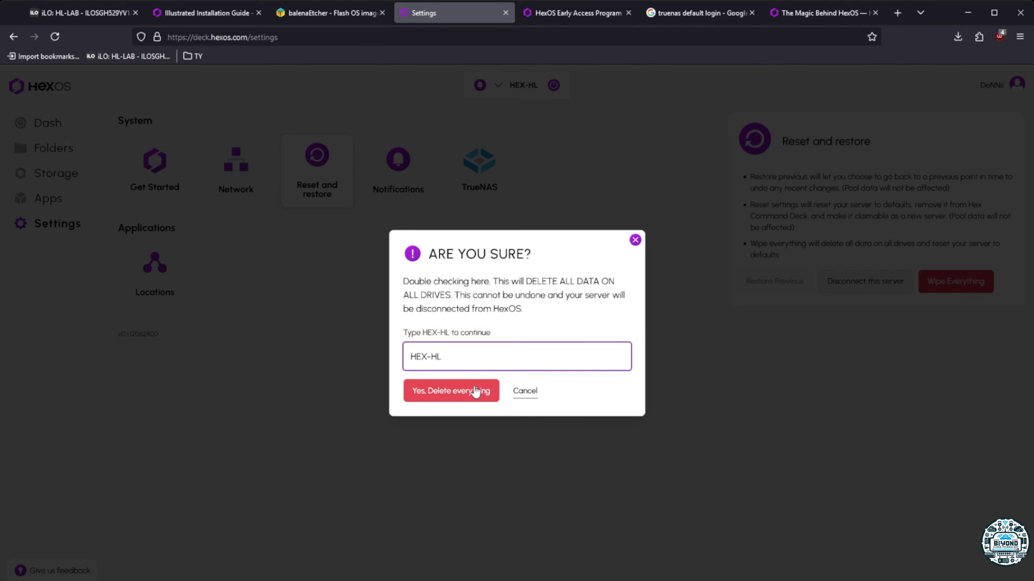
left_click(475, 392)
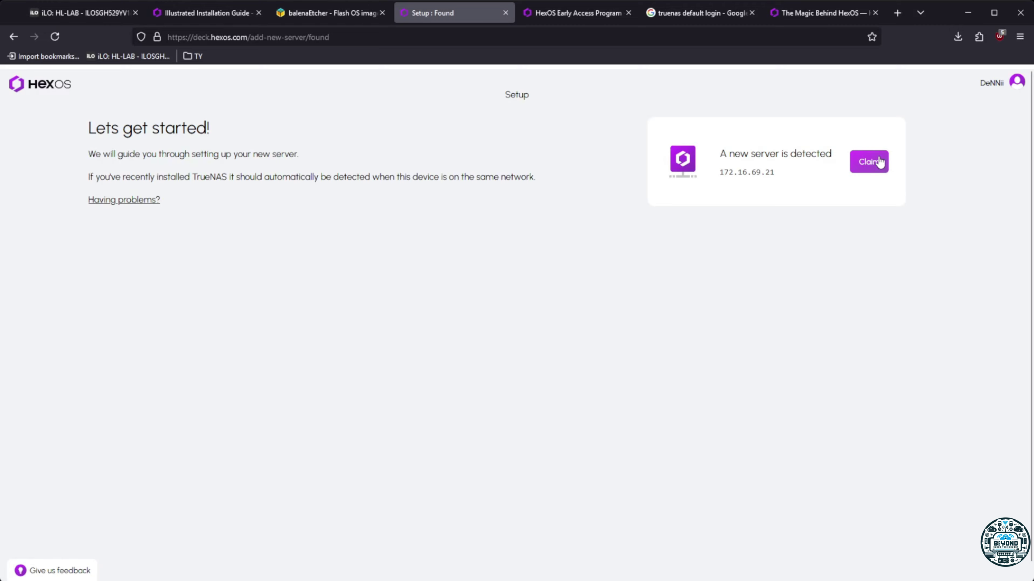
Claim the newly detected server at 172.16.69.21 by submitting its admin password
left_click(877, 162)
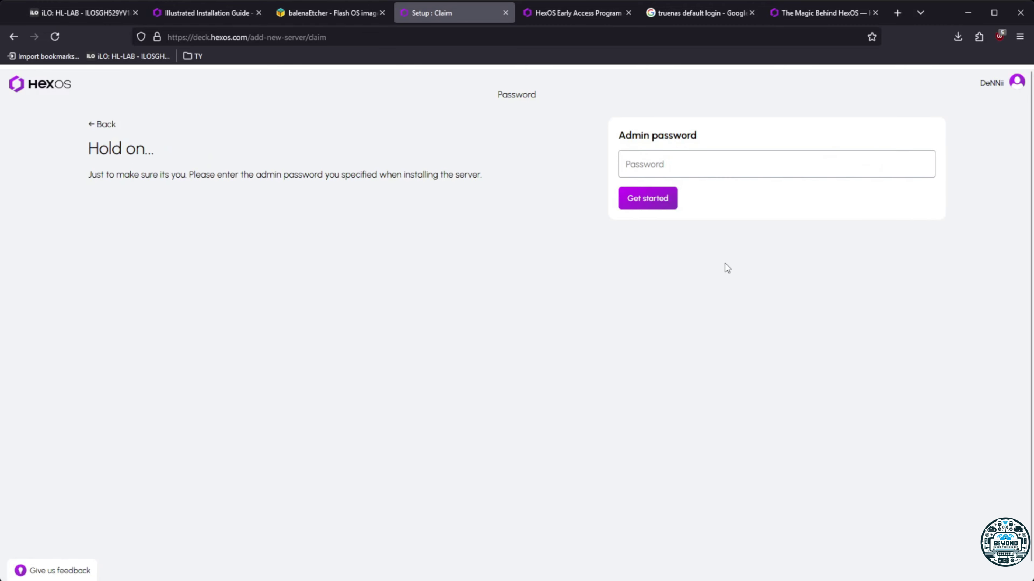
left_click(702, 172)
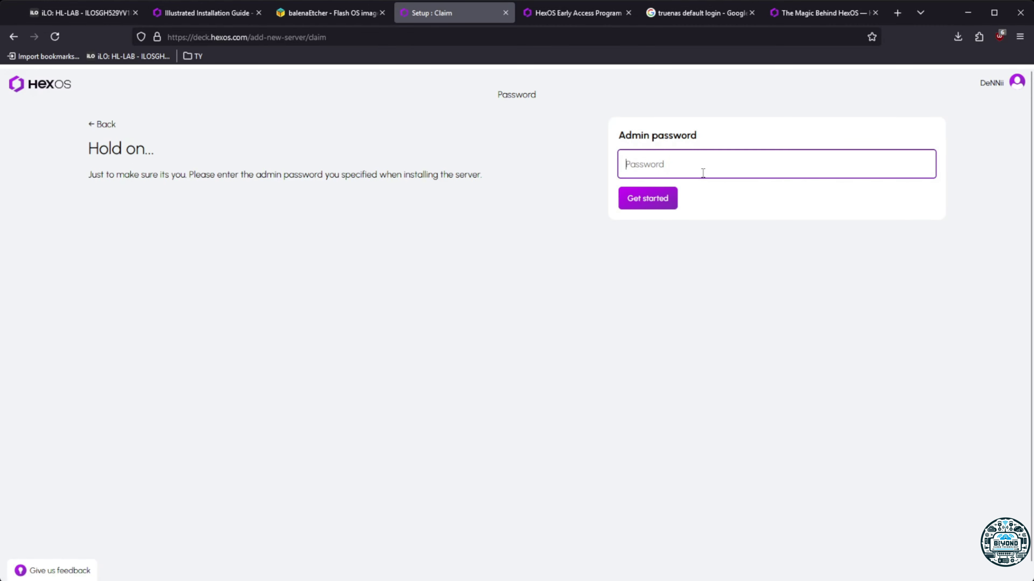
type("••••••••")
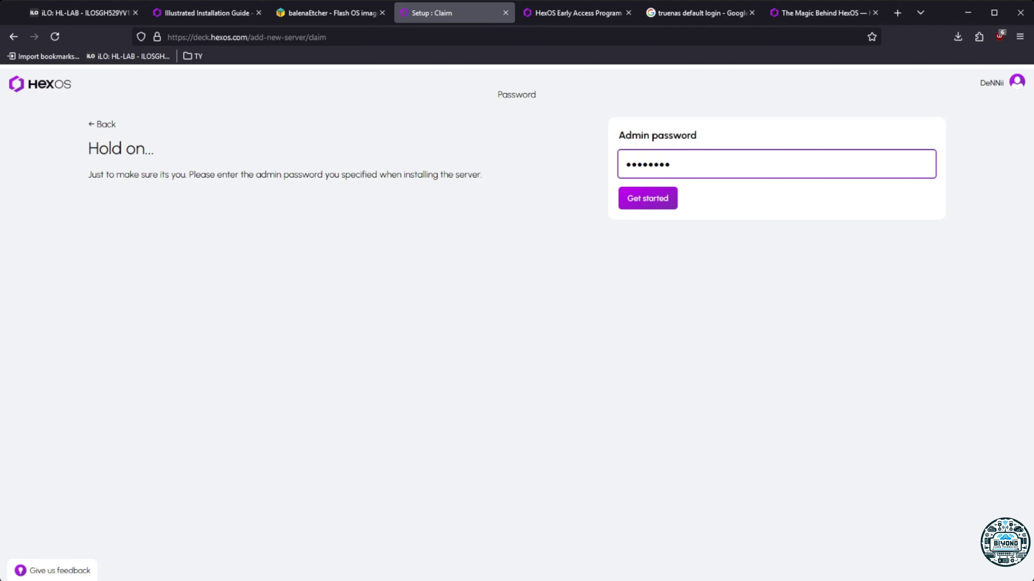
left_click(668, 197)
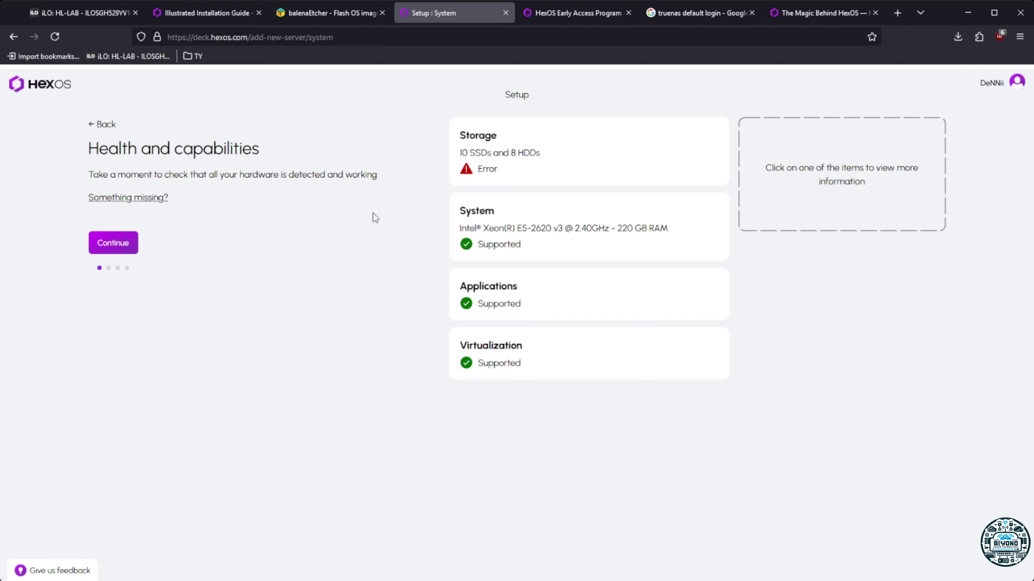
Try Manual configuration on the Storage pools step, dismiss its notice, and go back twice to server detection
left_click(127, 241)
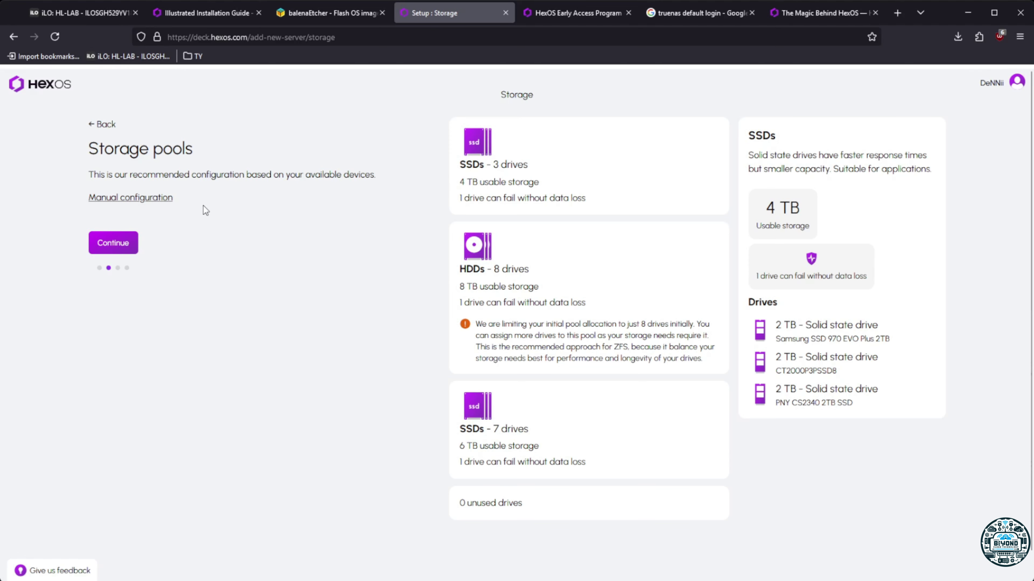
left_click_drag(91, 179, 185, 203)
left_click(152, 200)
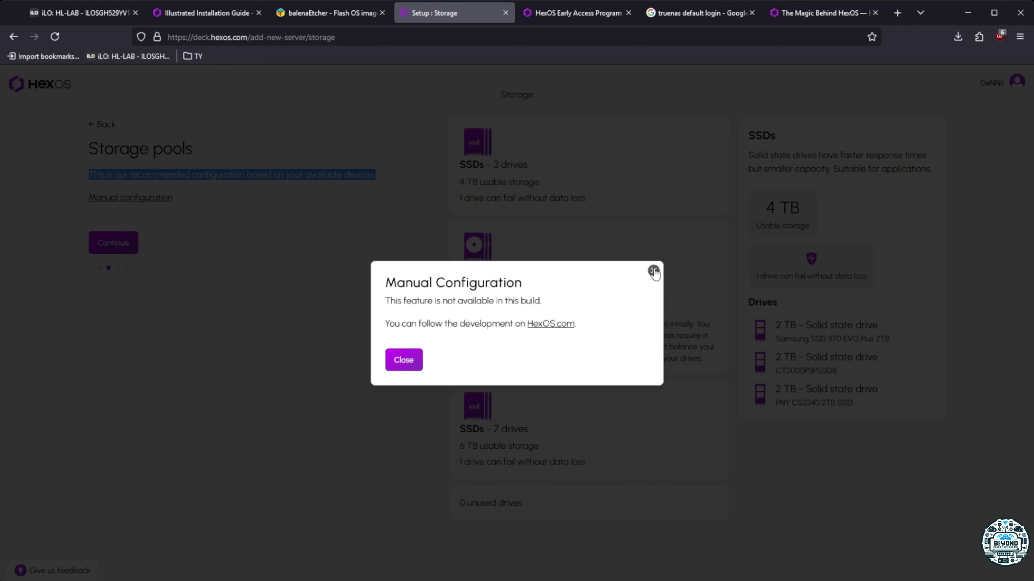
left_click(653, 271)
left_click(250, 319)
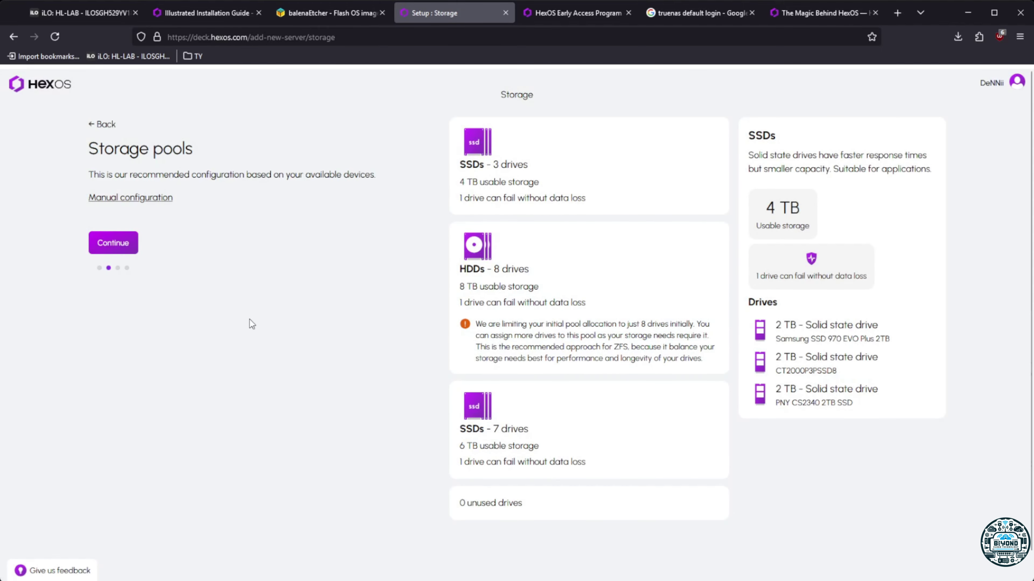
left_click(113, 126)
left_click(100, 122)
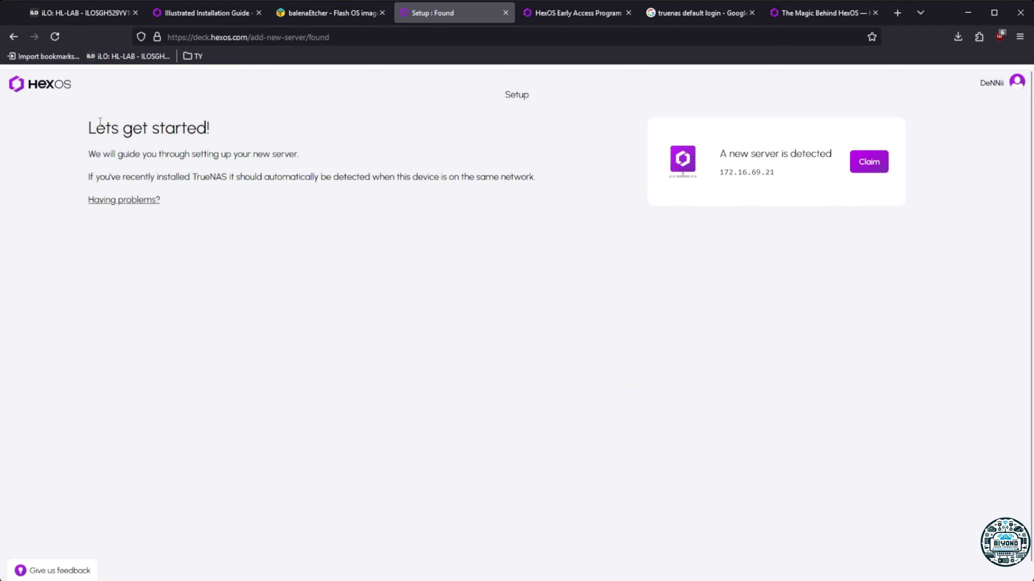
Re-claim the detected server with its admin password and continue past the health check
left_click(879, 162)
left_click(697, 175)
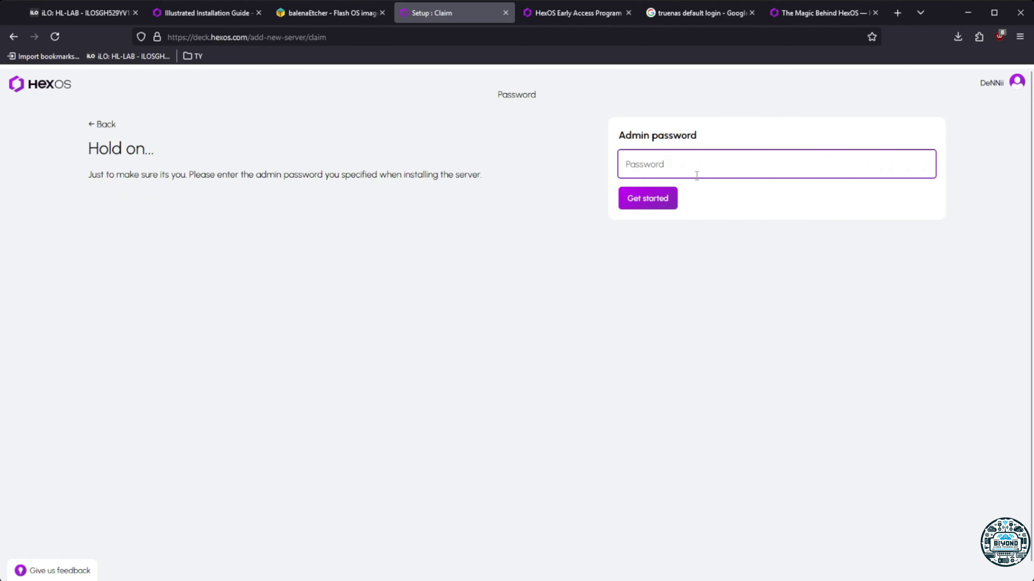
type("•••••••••")
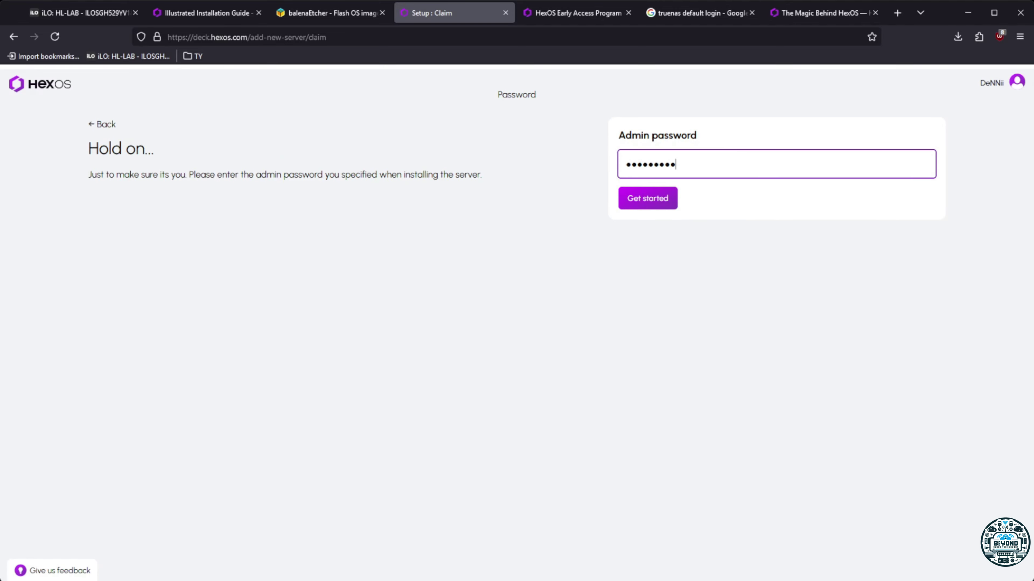
left_click(652, 200)
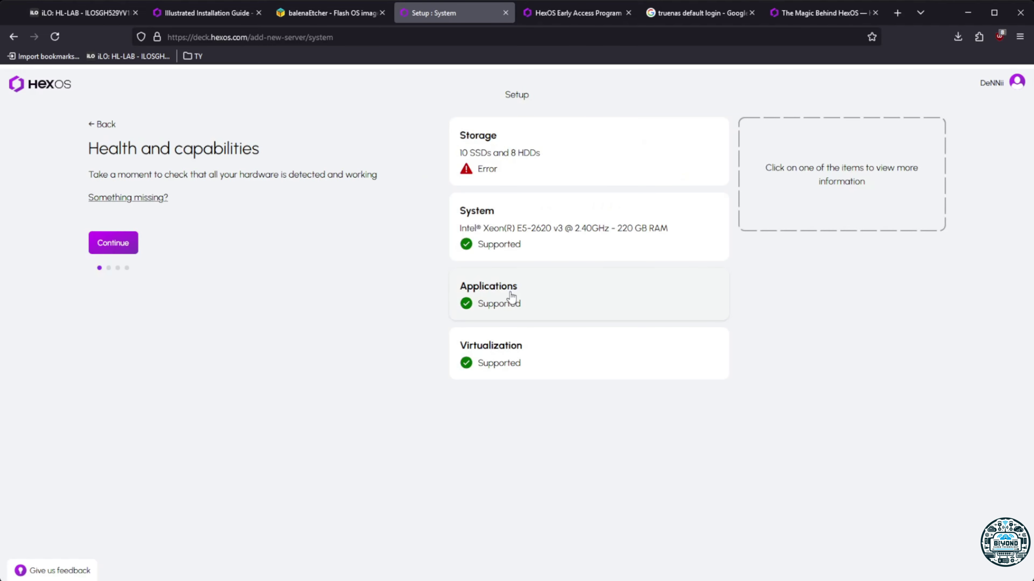
left_click(113, 243)
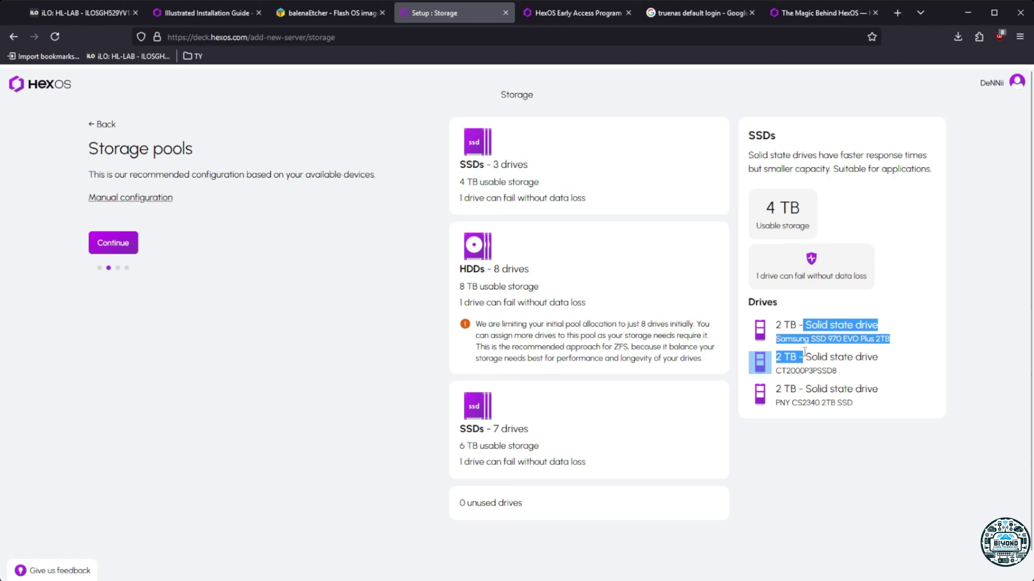
Inspect the drives in the 3-SSD, 8-HDD and 7-SSD pools, then accept the recommended pools
left_click(531, 284)
scroll(565, 227, "down", 1)
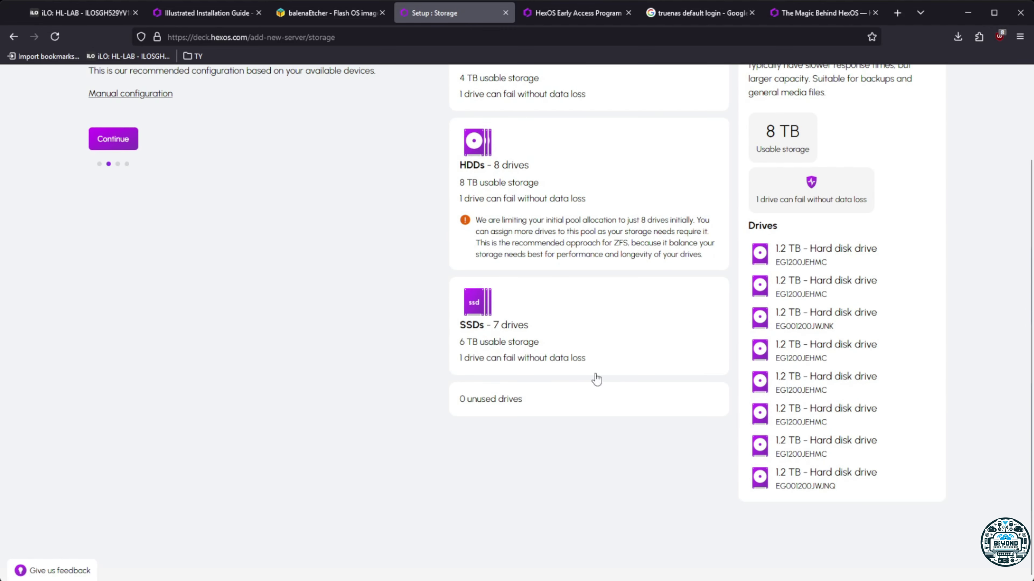
left_click(568, 361)
scroll(566, 367, "up", 1)
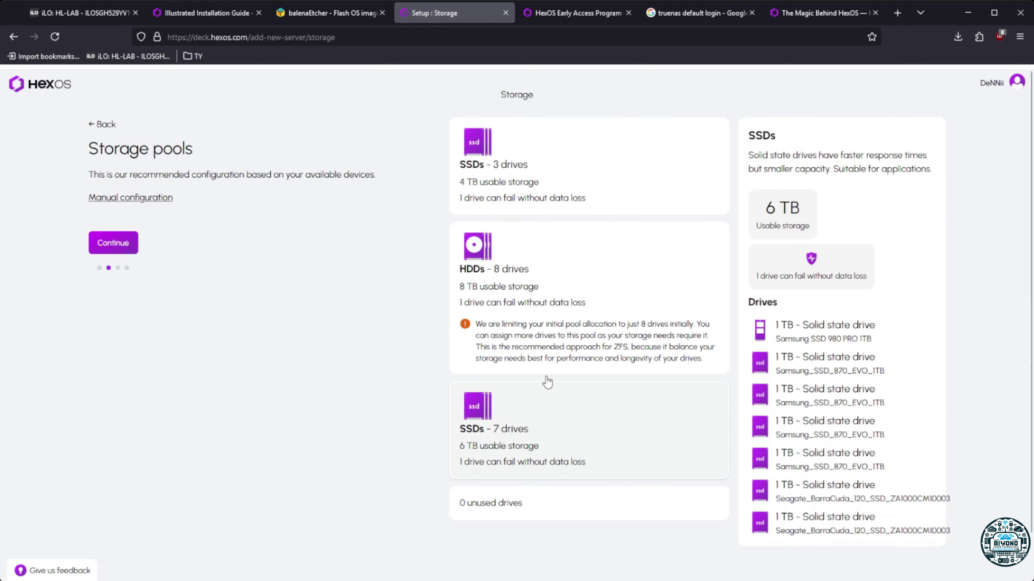
left_click(554, 179)
left_click(545, 281)
left_click(526, 198)
left_click(541, 293)
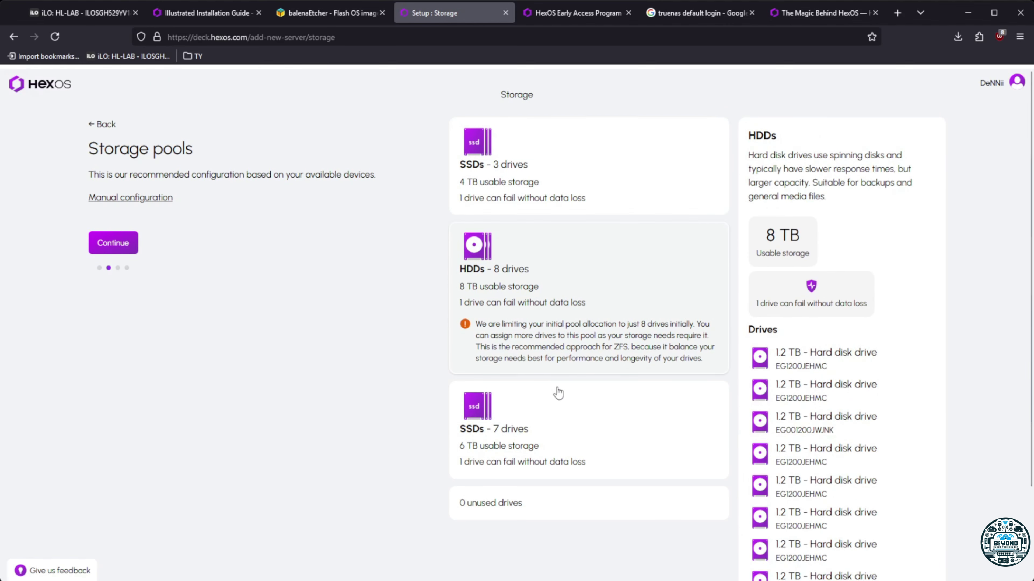
left_click(561, 389)
left_click(568, 296)
left_click(558, 156)
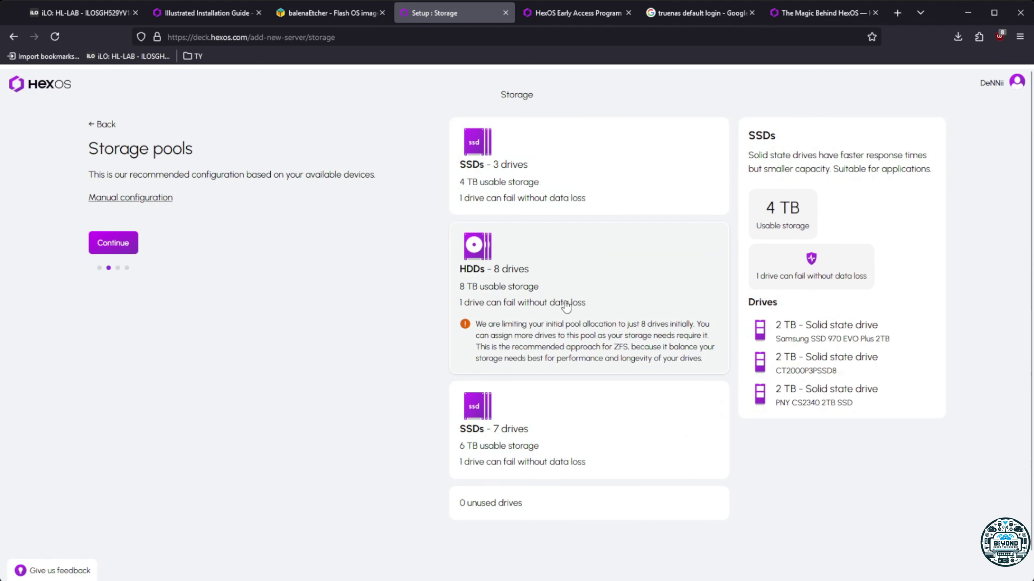
left_click(568, 302)
left_click(557, 208)
left_click(470, 287)
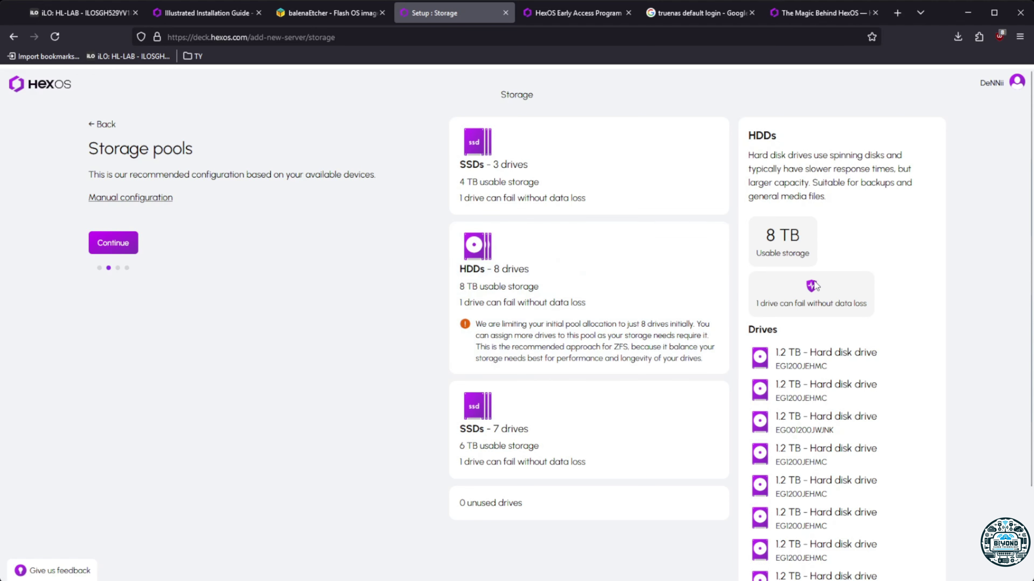
left_click(529, 180)
left_click(540, 262)
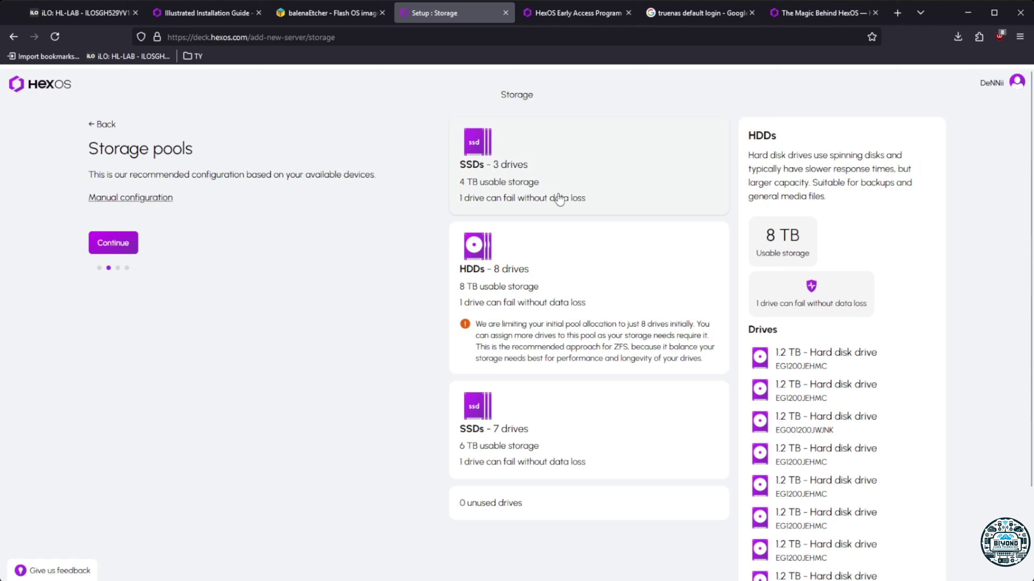
left_click(559, 199)
left_click(472, 359)
left_click(512, 412)
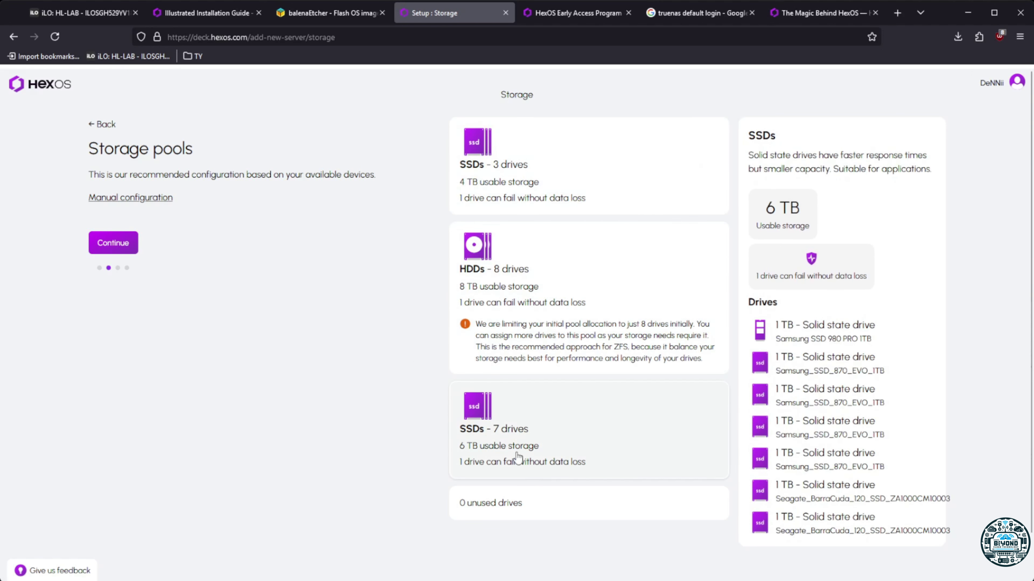
left_click(113, 246)
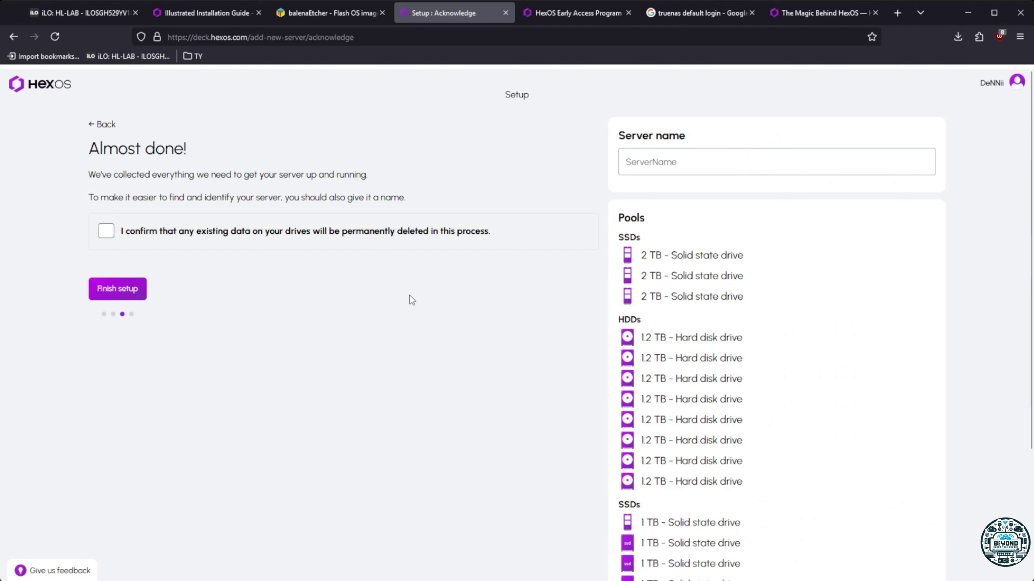
Name the server HEXOS, tick the data-deletion acknowledgement, and finish setup to run provisioning
left_click(680, 169)
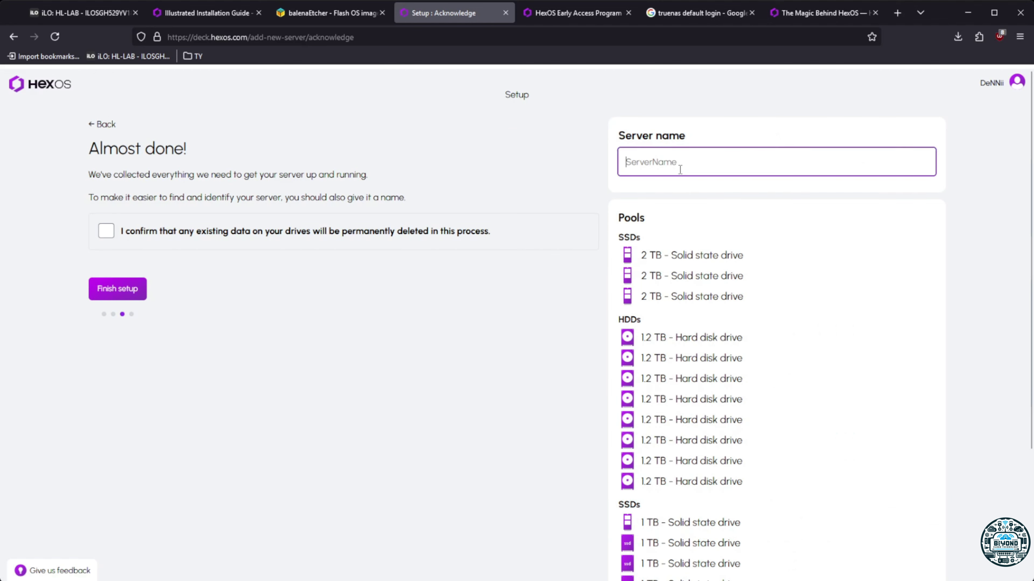
type("HEXOS")
scroll(671, 389, "down", 4)
scroll(672, 391, "up", 4)
scroll(673, 393, "down", 4)
scroll(658, 463, "up", 4)
left_click(106, 231)
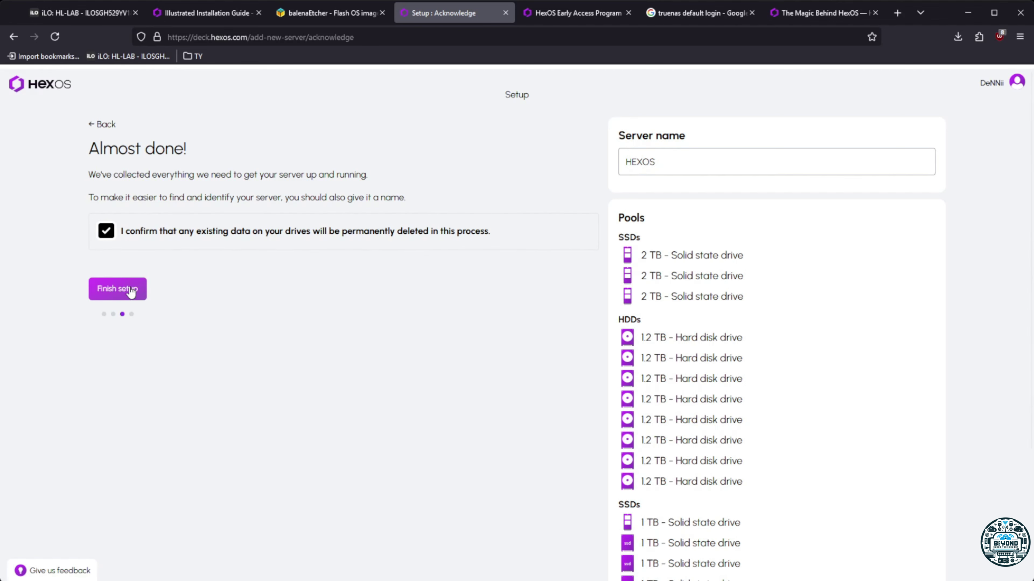
left_click(130, 291)
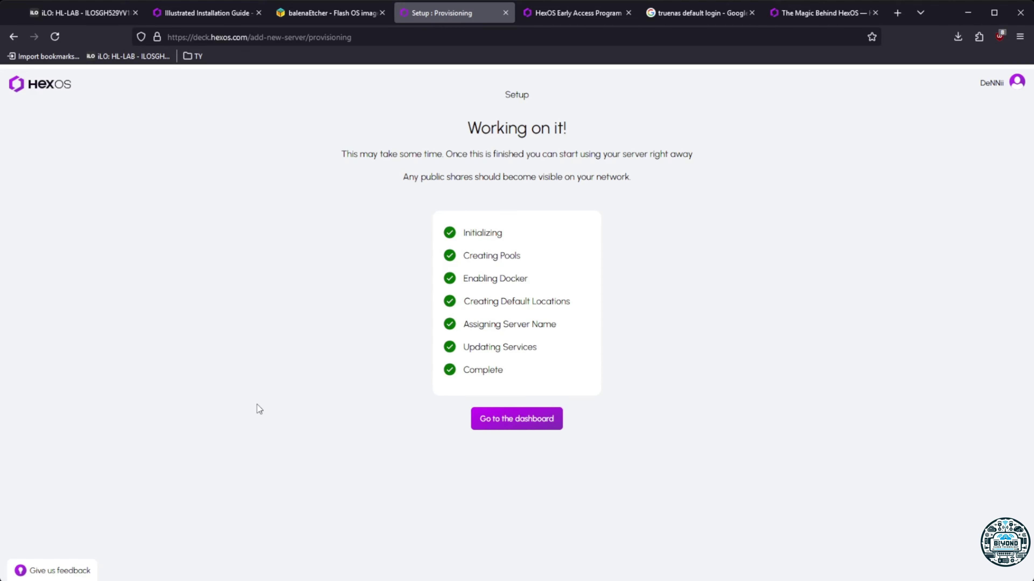
left_click(86, 13)
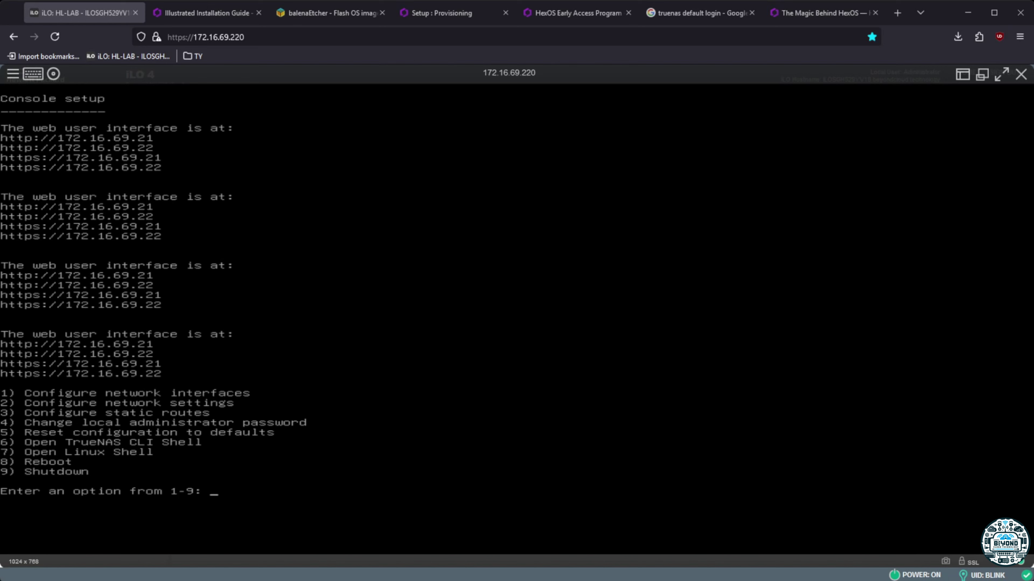
left_click(578, 12)
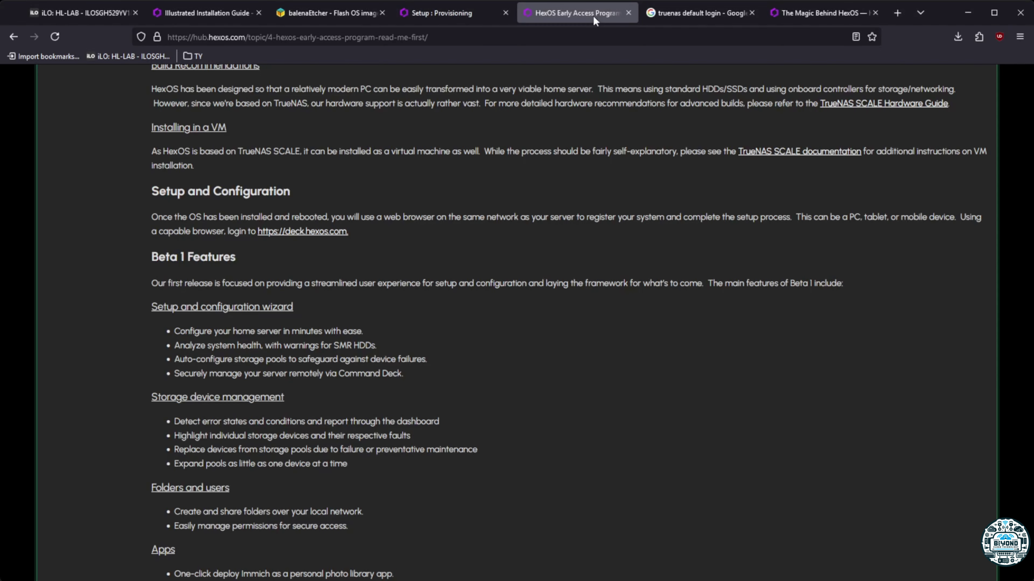
left_click(213, 17)
left_click(445, 15)
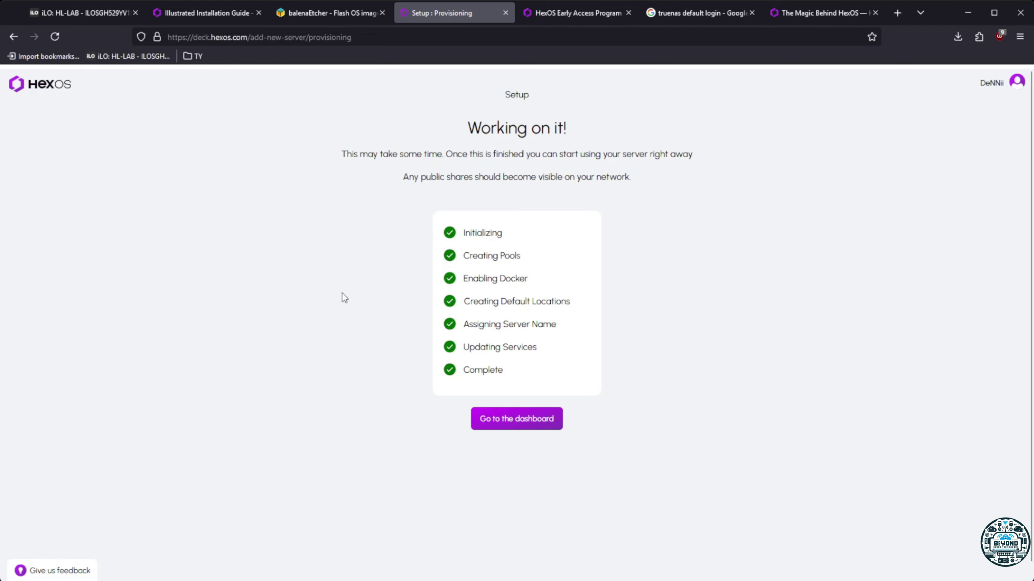
Open the HEXOS dashboard, turn off the welcome shortcuts dialog, and view the Health details
left_click(507, 420)
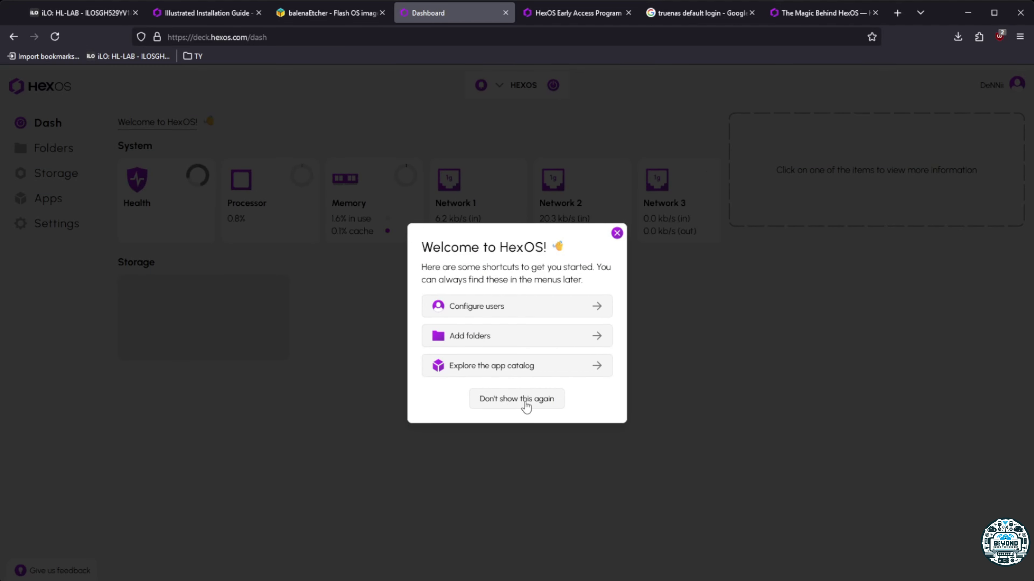
left_click(517, 399)
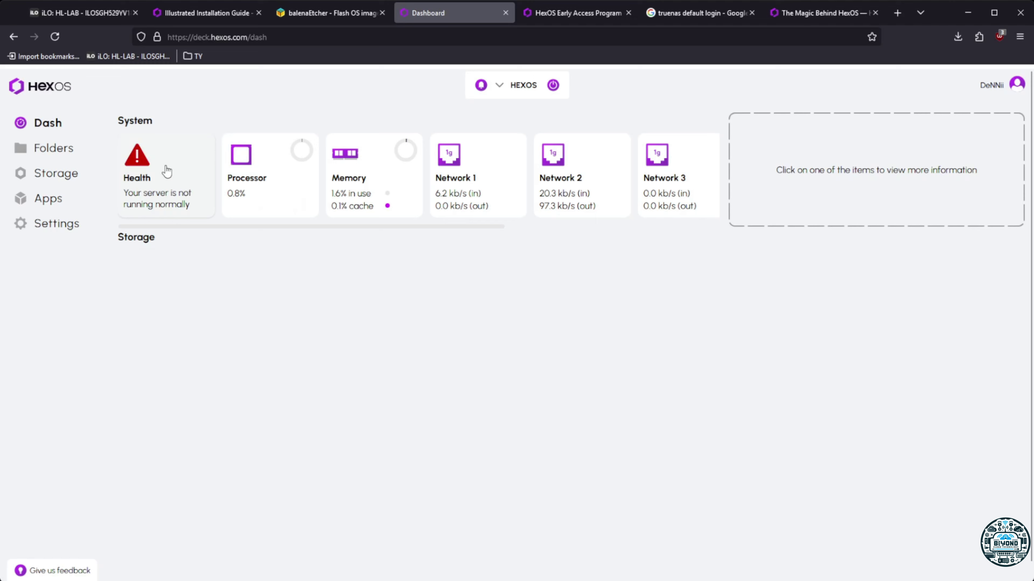
left_click(167, 172)
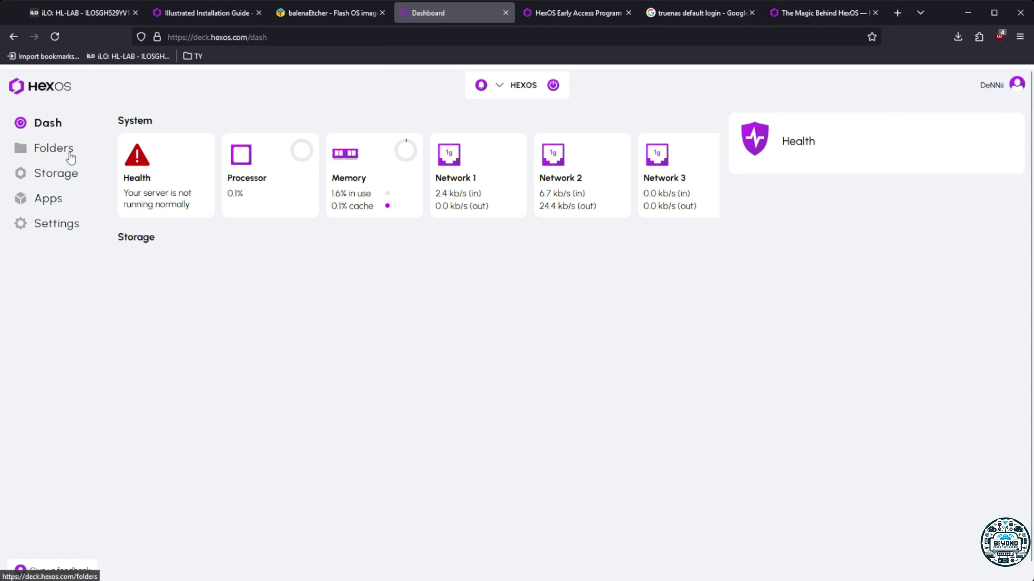
left_click(60, 149)
left_click(67, 177)
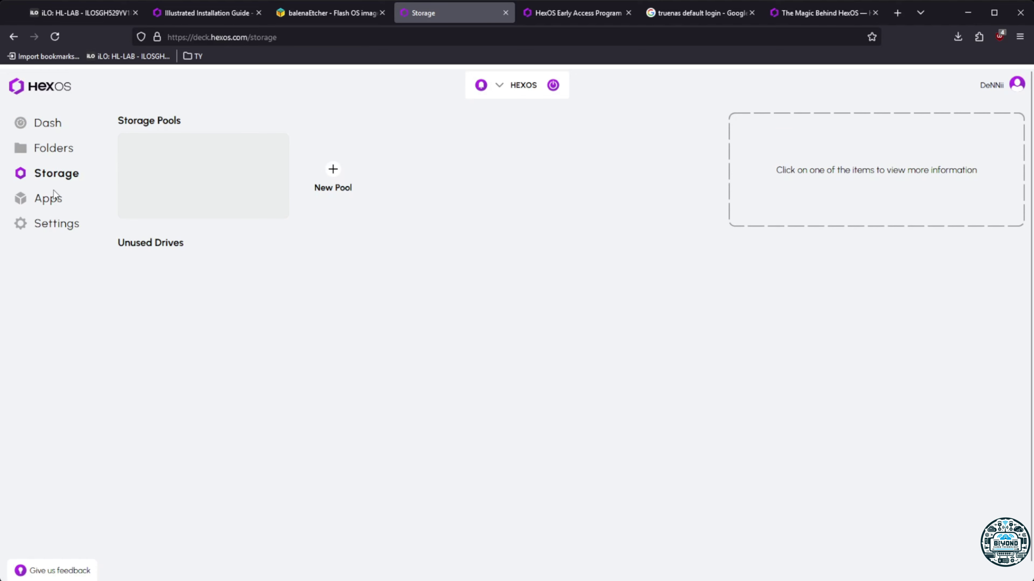
left_click(53, 200)
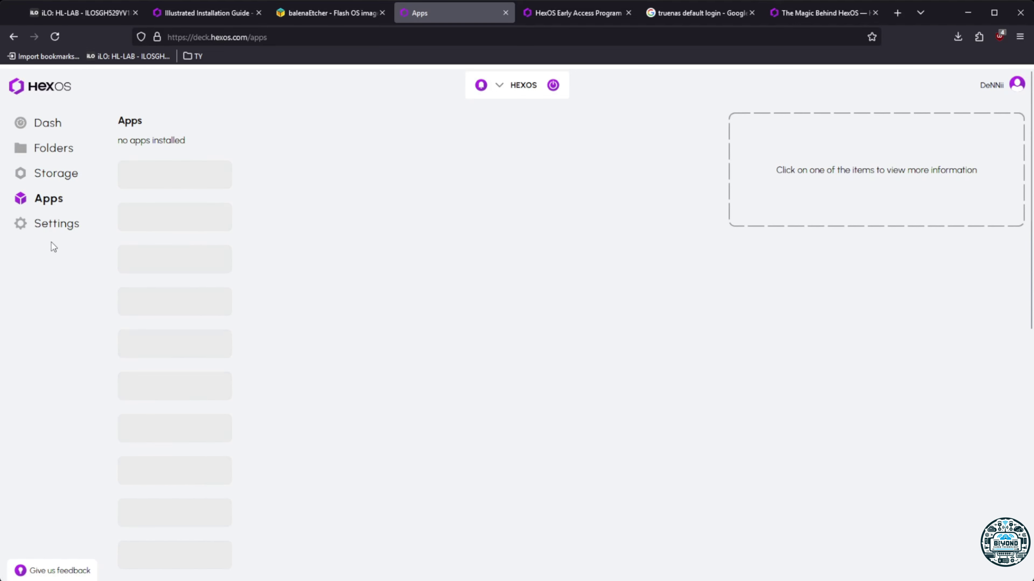
left_click(54, 224)
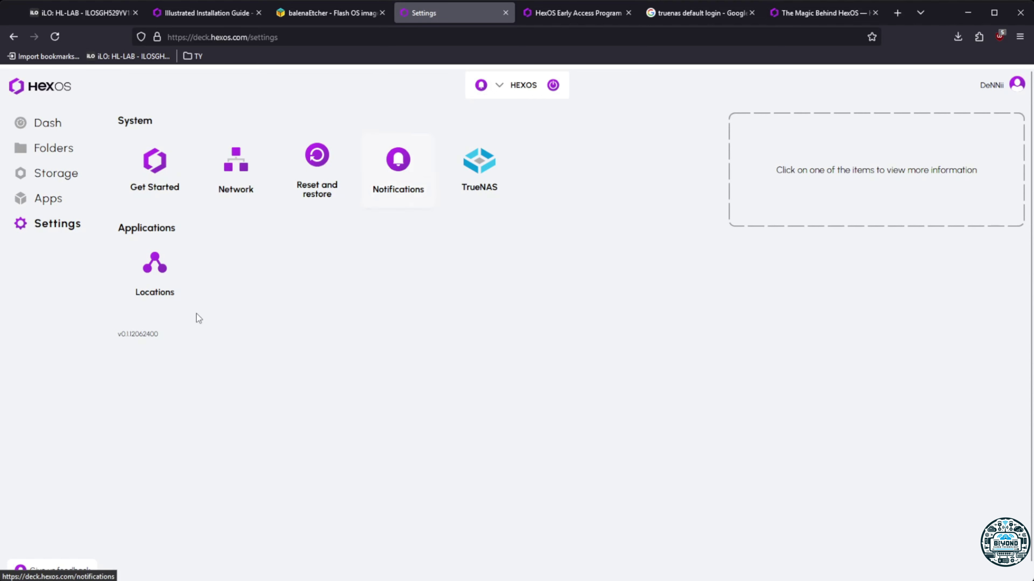
left_click(161, 277)
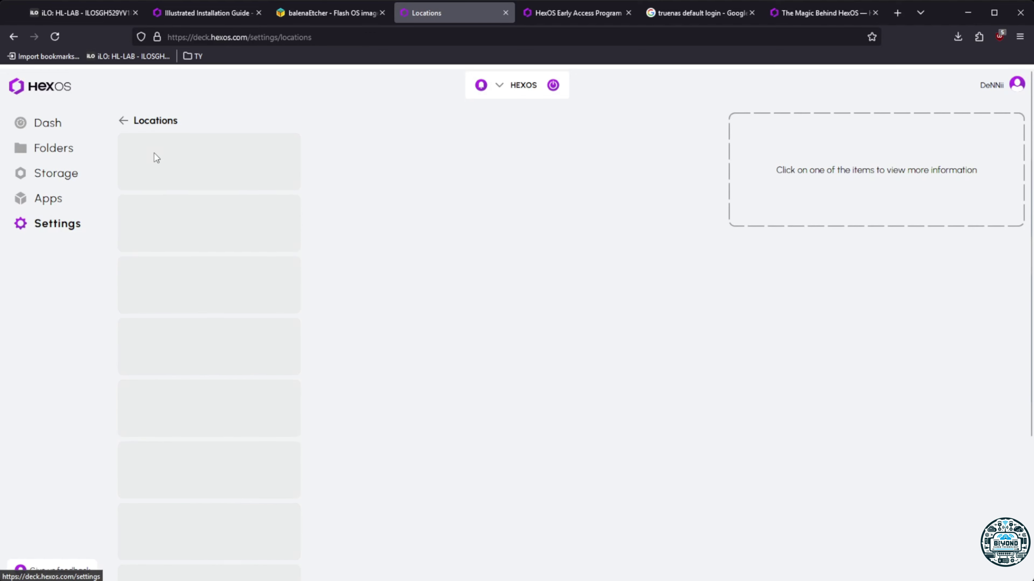
left_click(45, 123)
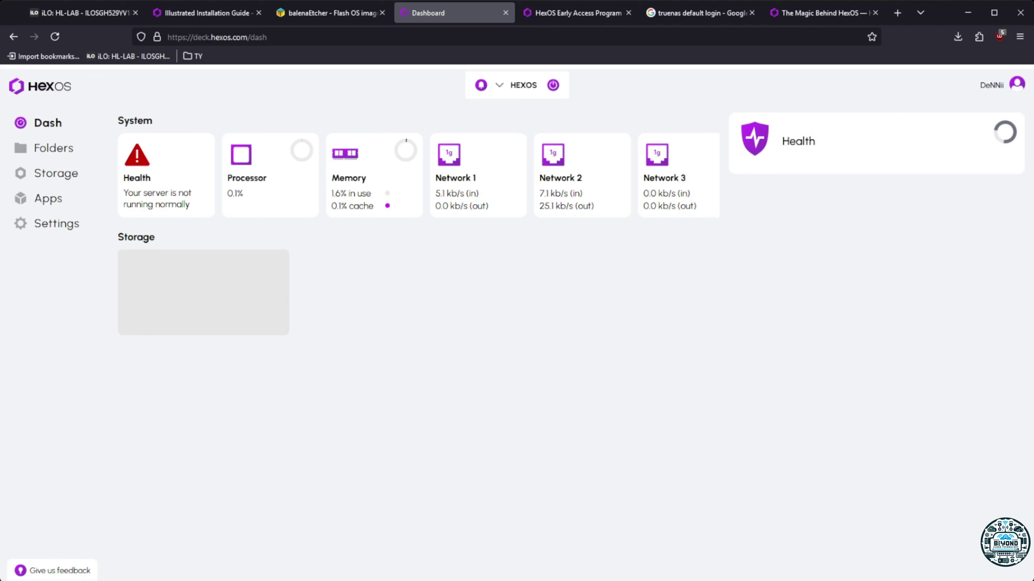
Shut down the HEXOS server from the power menu and follow it on the remote console
left_click(82, 13)
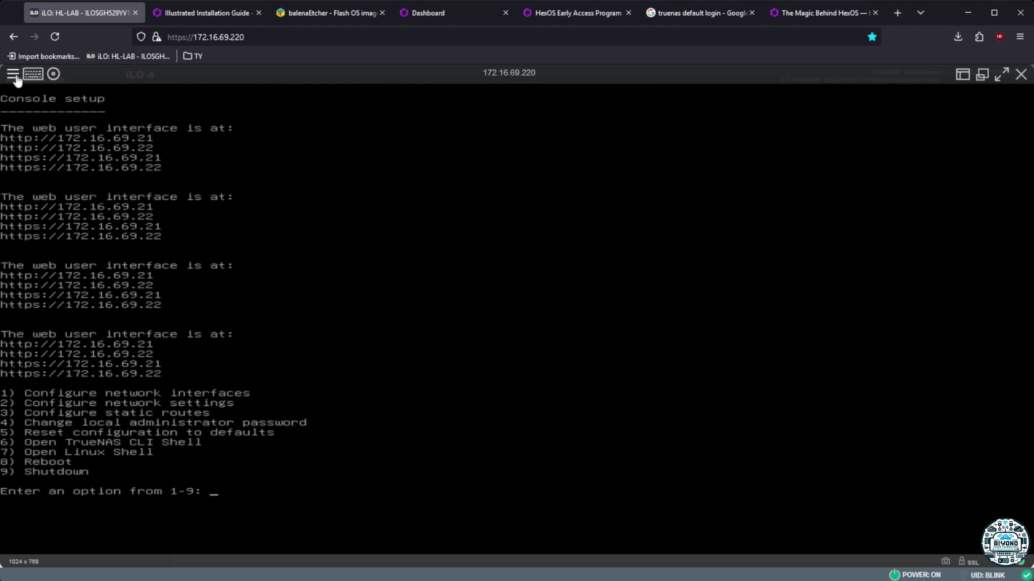
left_click(205, 13)
left_click(446, 13)
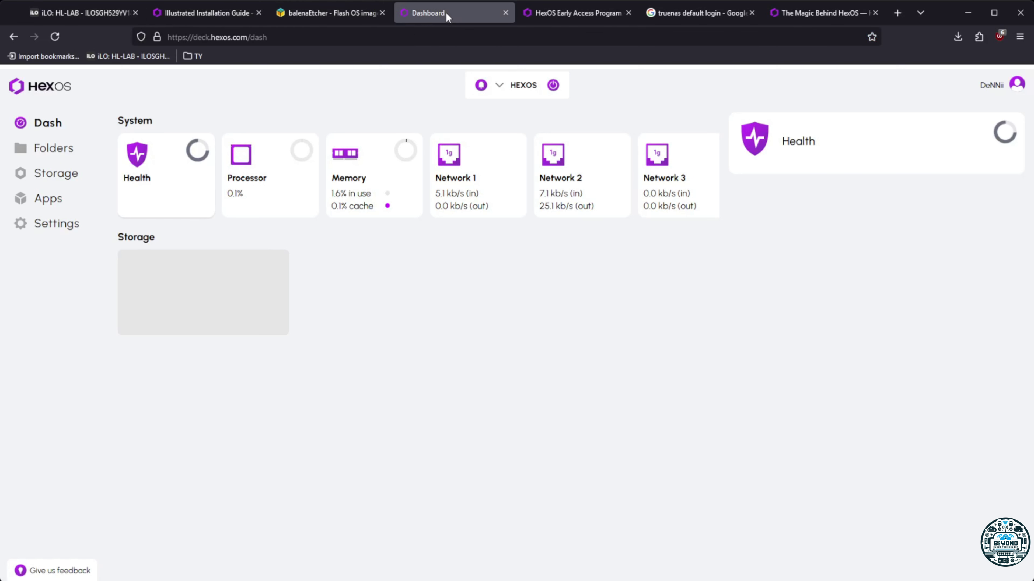
left_click(552, 85)
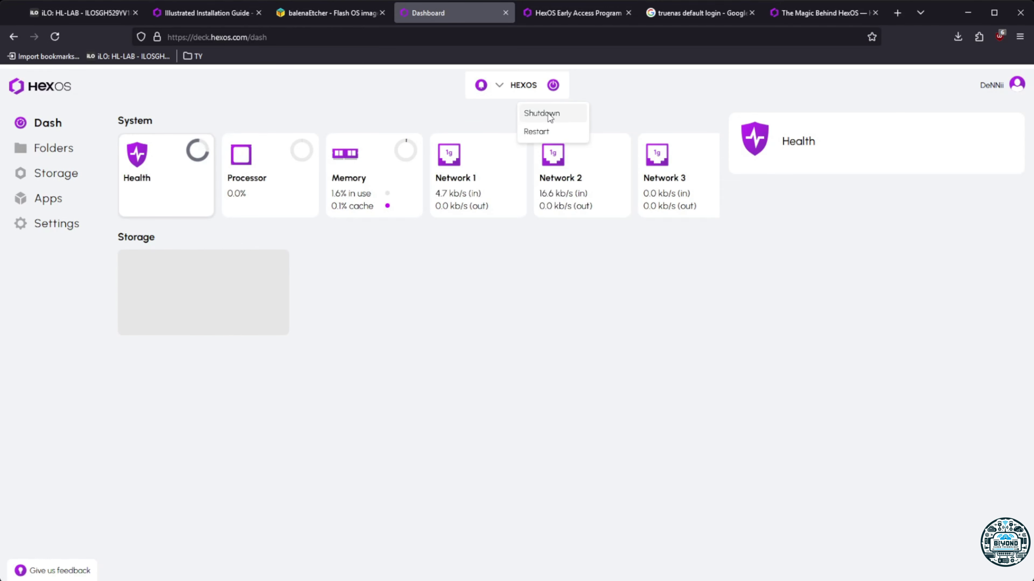
left_click(547, 112)
left_click(468, 350)
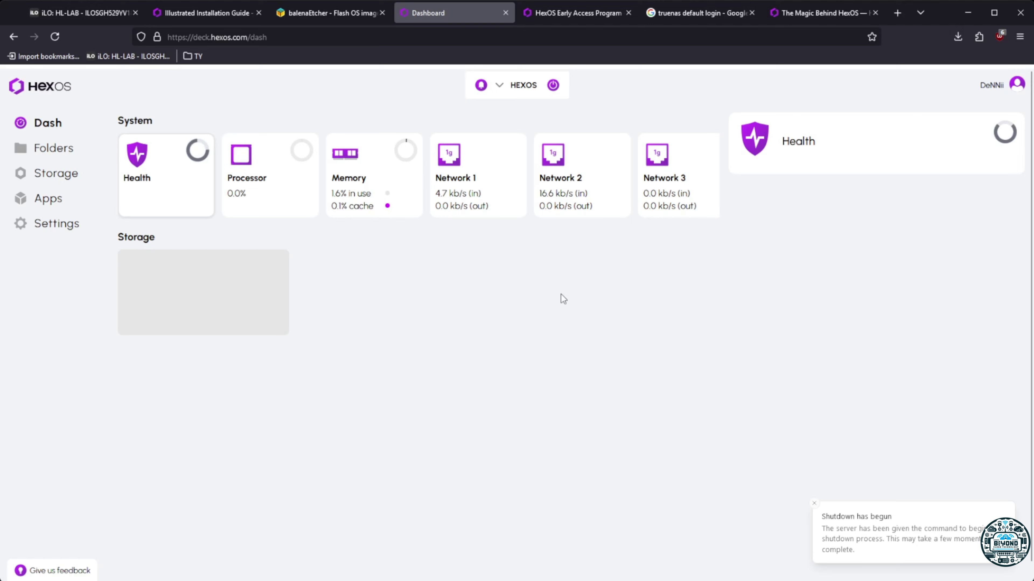
left_click(98, 10)
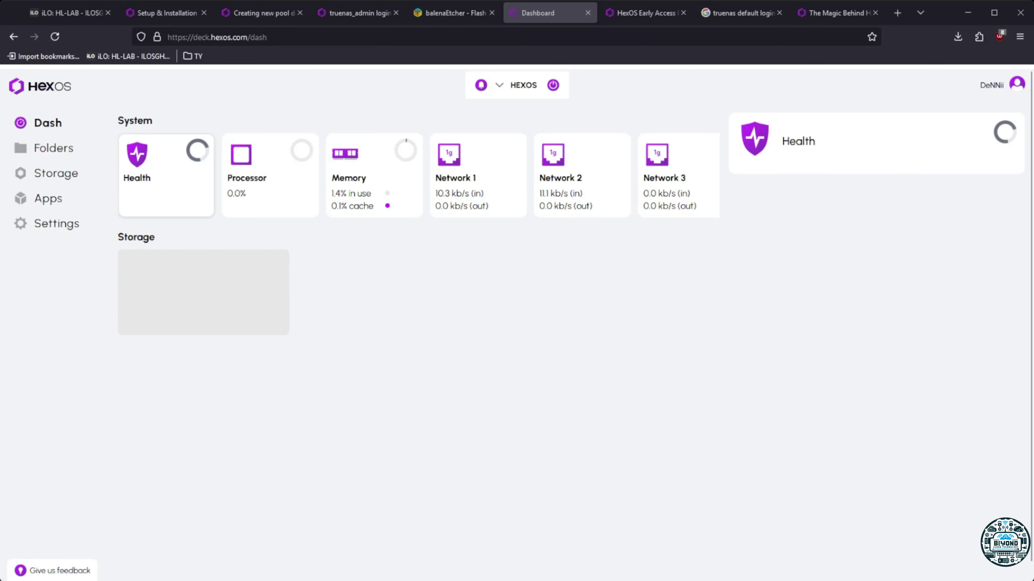
In the 'Creating new pool doesn't work' thread, highlight the reply that wiping disks in TrueNAS fixed it
left_click(262, 13)
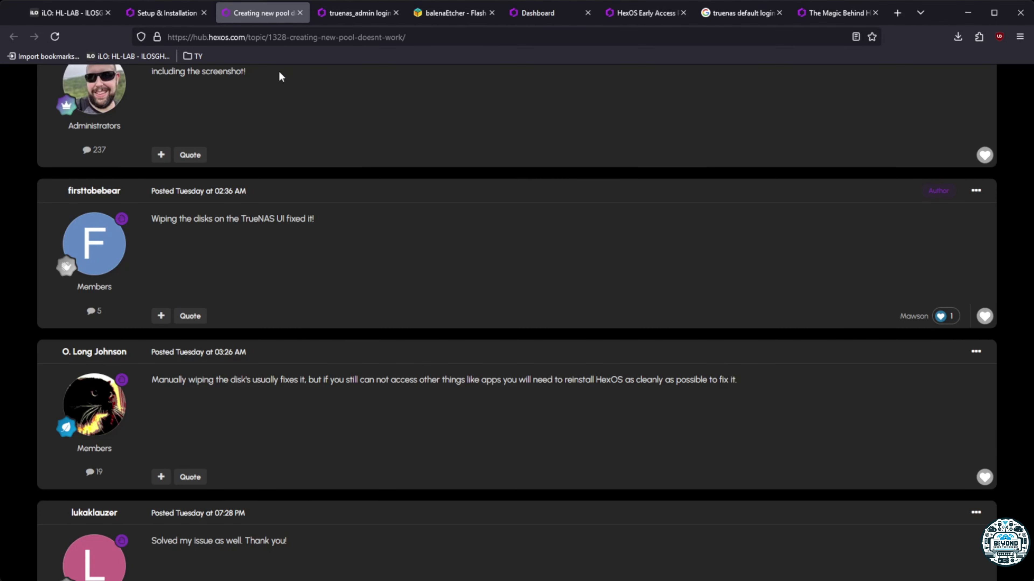
scroll(360, 272, "up", 10)
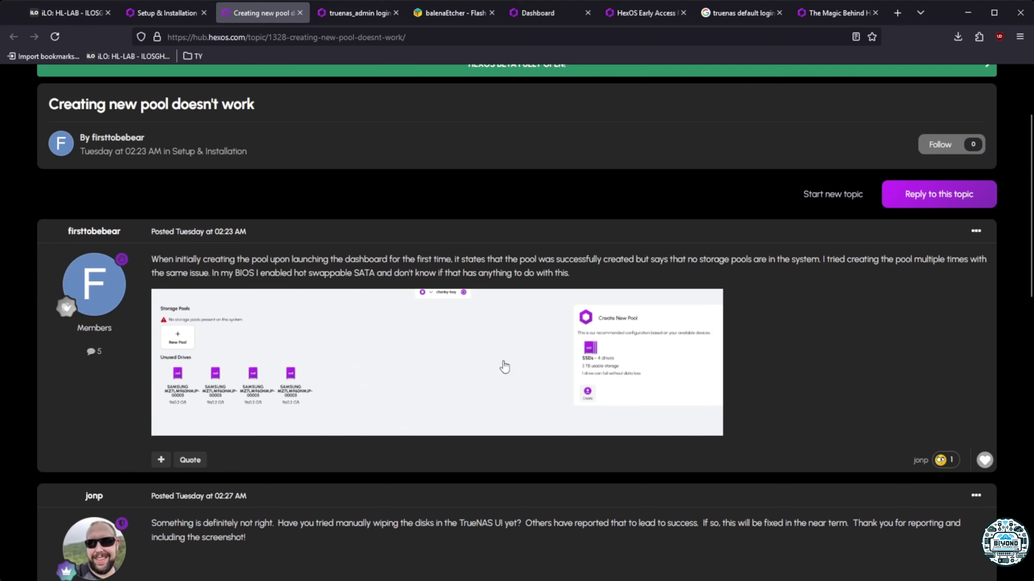
scroll(501, 362, "down", 10)
scroll(391, 358, "down", 2)
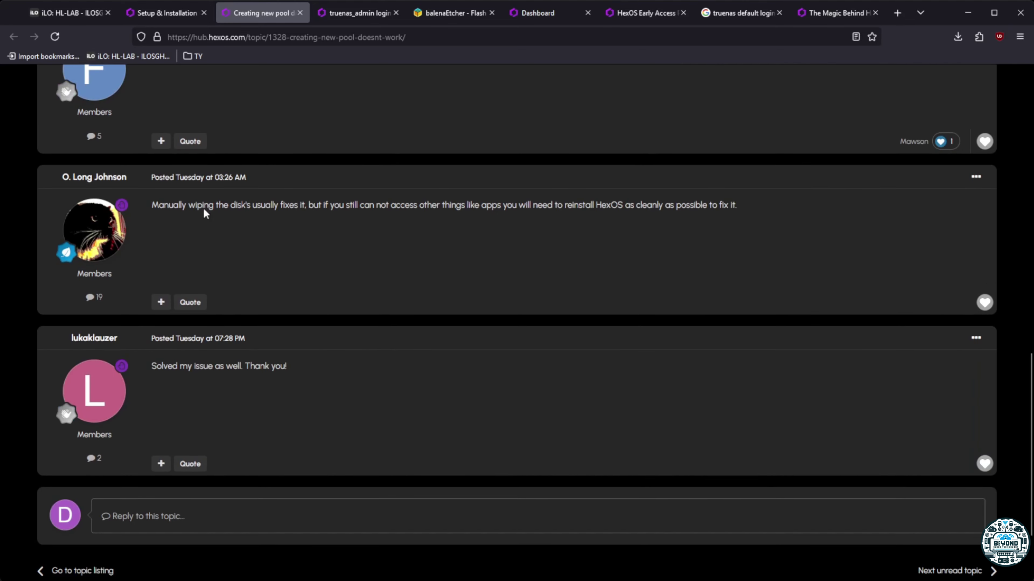
scroll(380, 269, "down", 2)
scroll(231, 265, "up", 5)
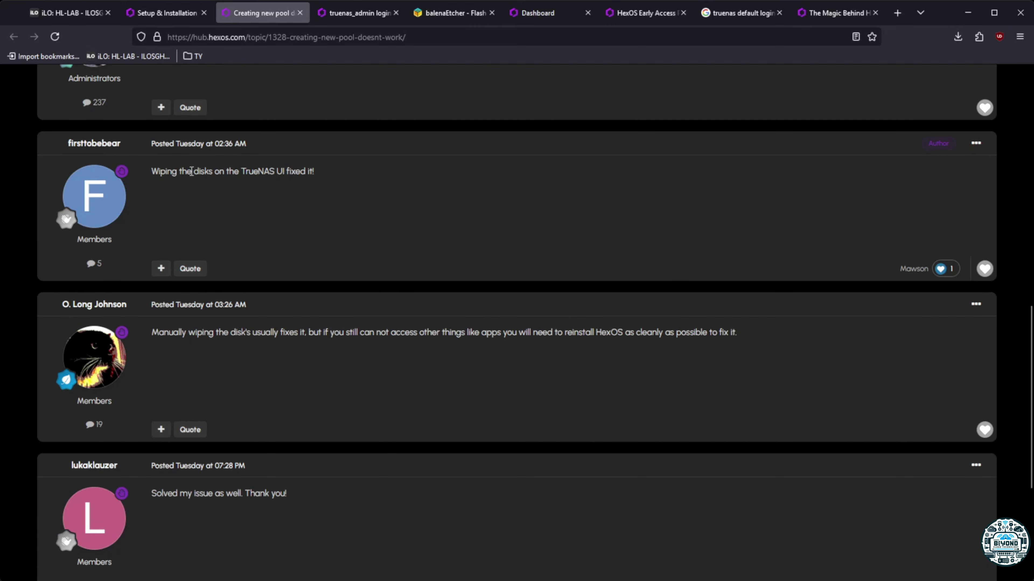
left_click_drag(154, 168, 313, 168)
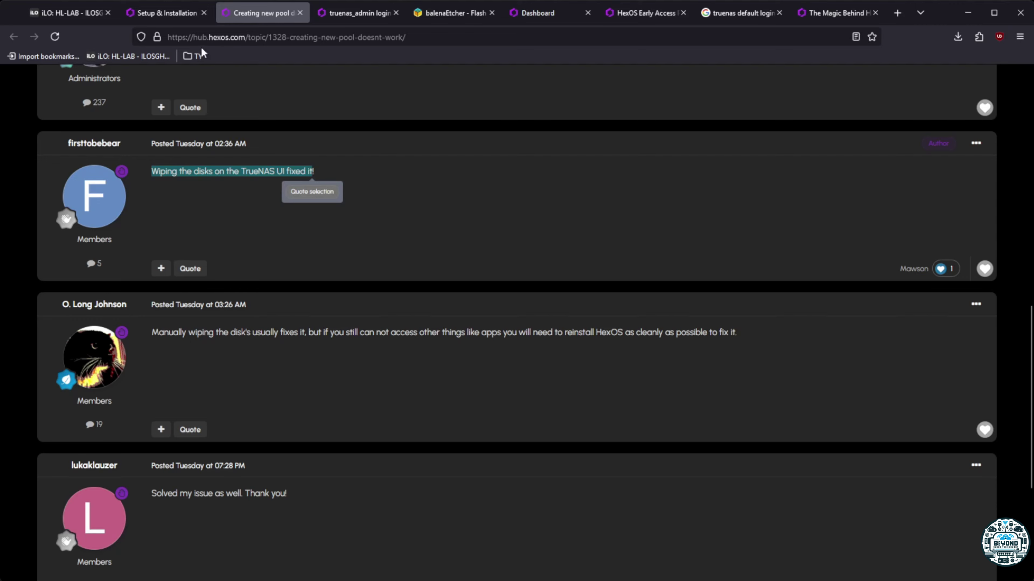
left_click(176, 14)
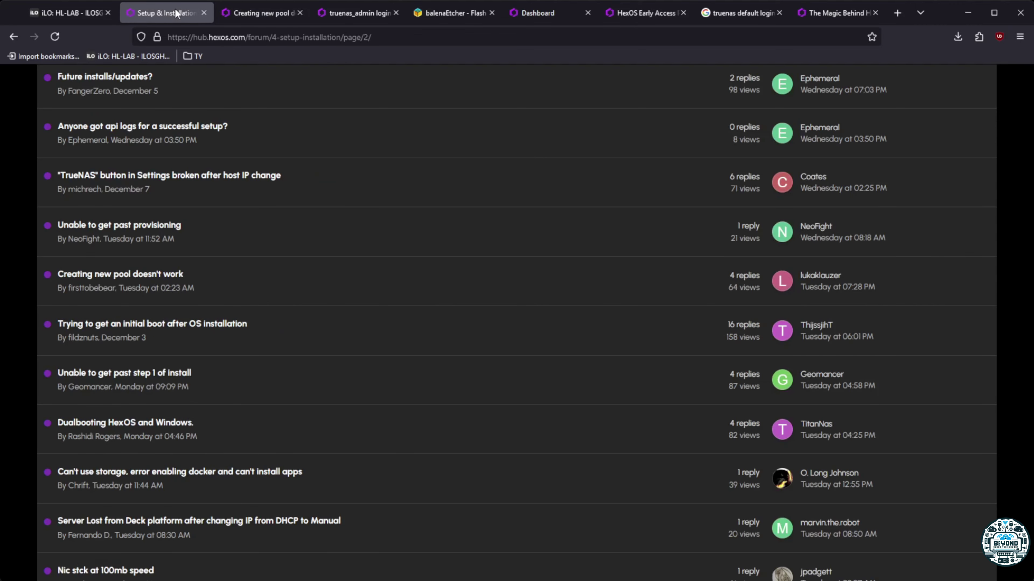
left_click(285, 13)
scroll(484, 331, "up", 2)
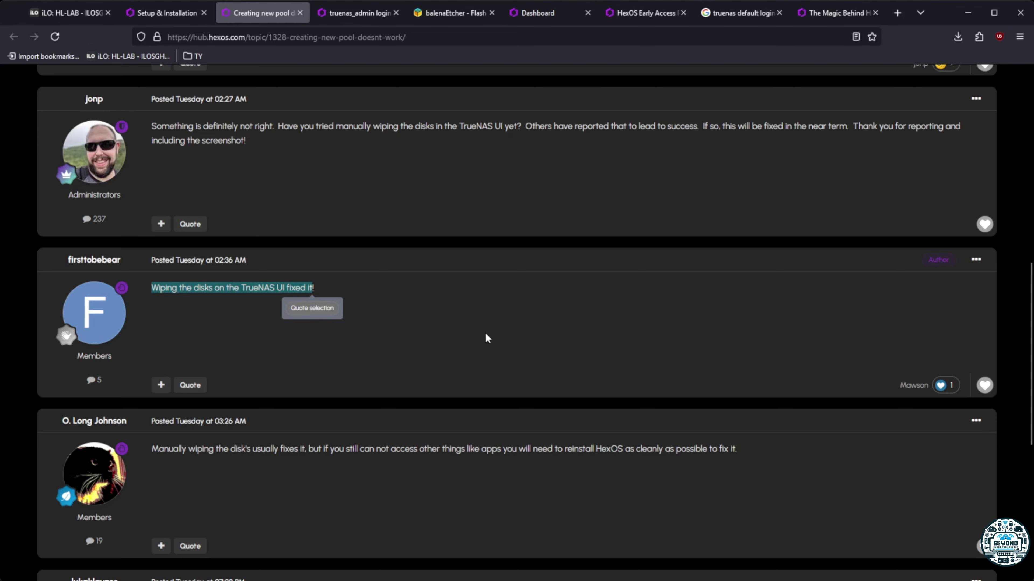
left_click(533, 13)
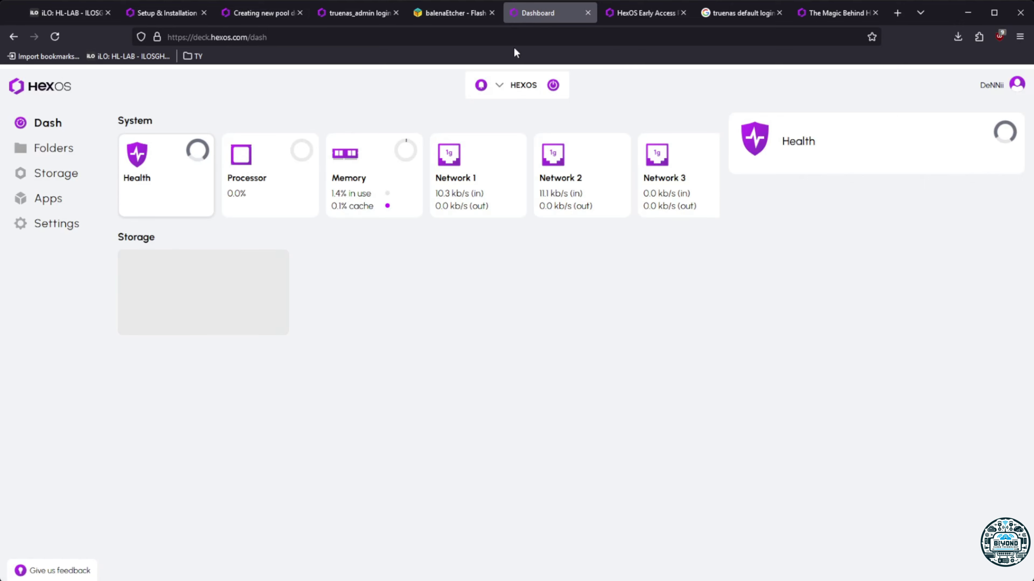
Launch TrueNAS at 172.16.69.22 from HexOS Settings, accepting the self-signed certificate risk
left_click(31, 174)
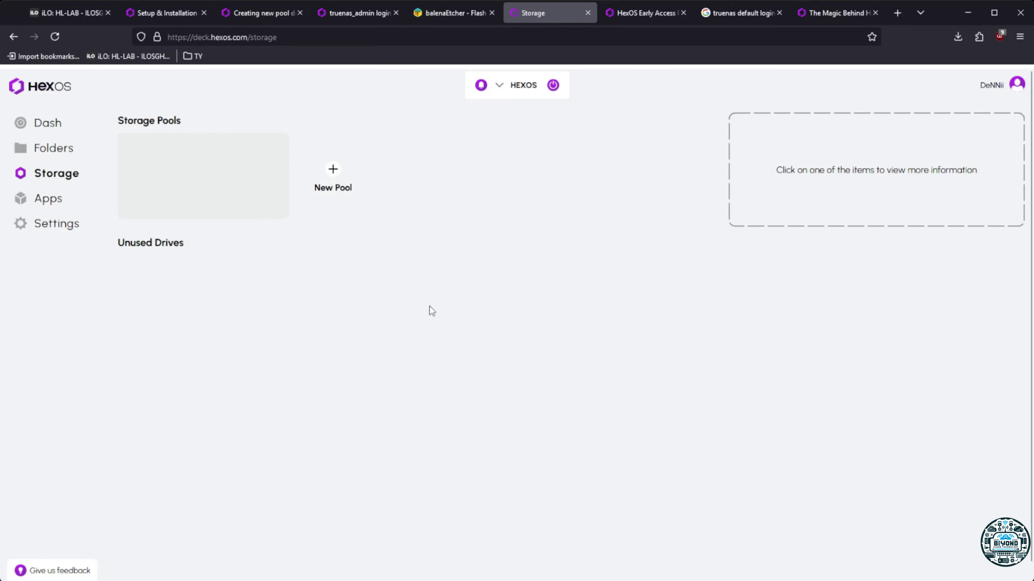
left_click(45, 227)
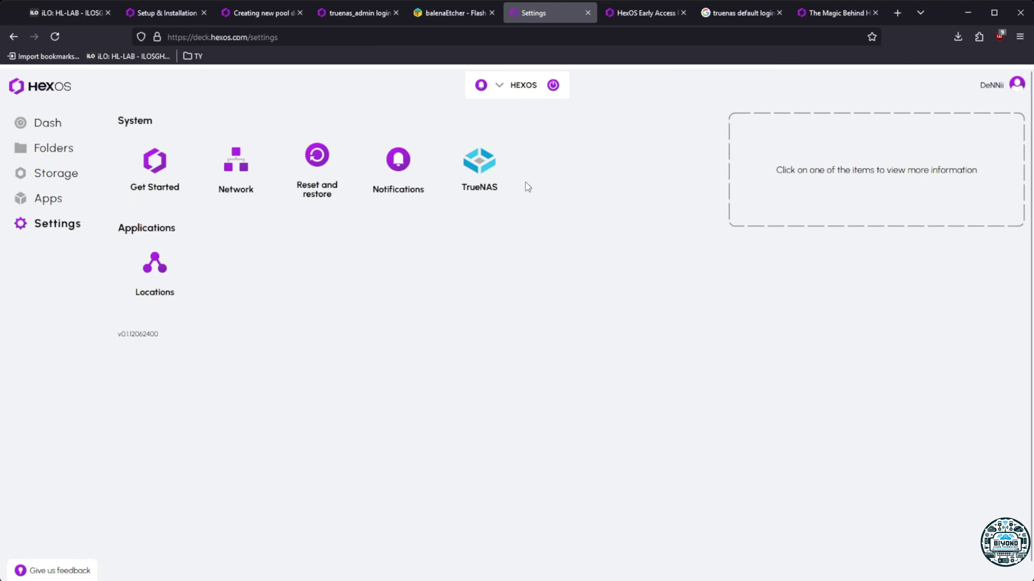
left_click(478, 171)
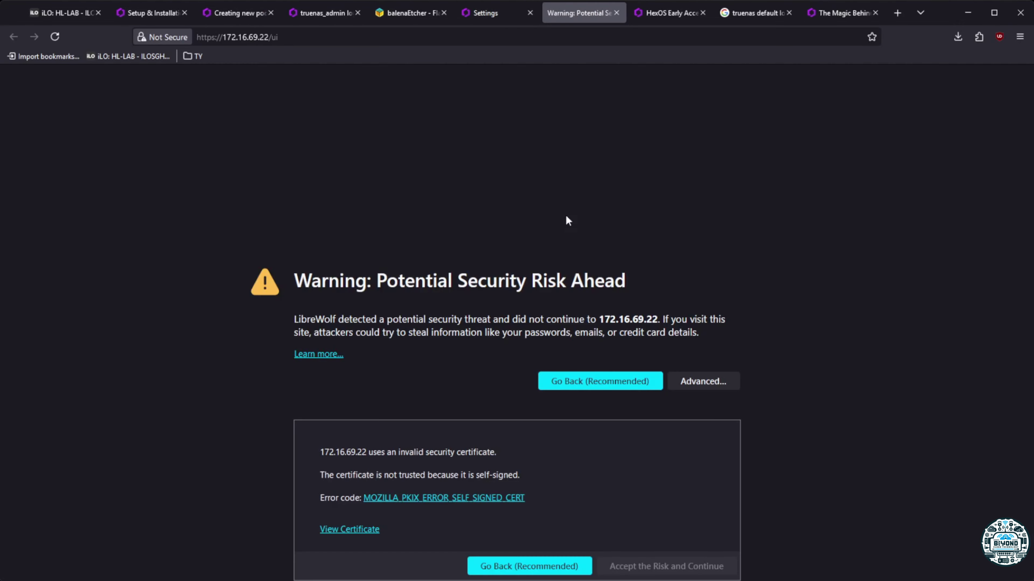
left_click(688, 564)
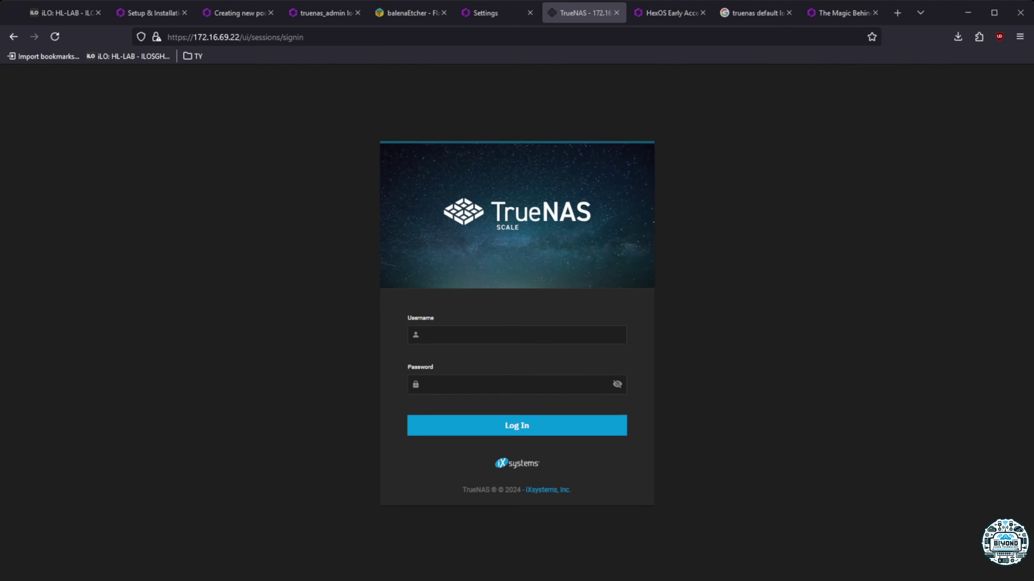
Sign in to TrueNAS SCALE with the saved administrator username and password
key("alt+Tab")
key("ctrl+v")
left_click(482, 386)
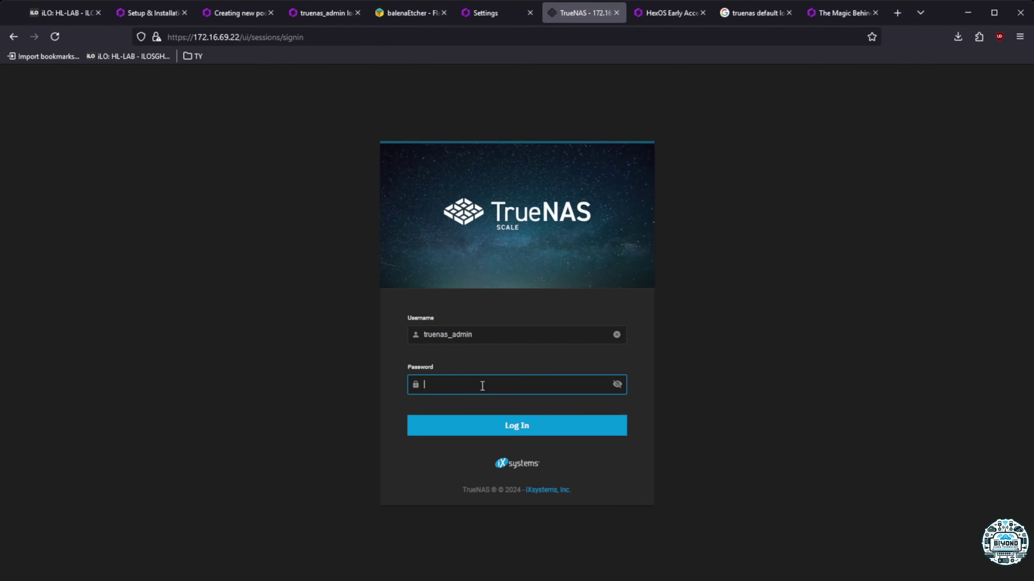
type("••••••••")
left_click(527, 433)
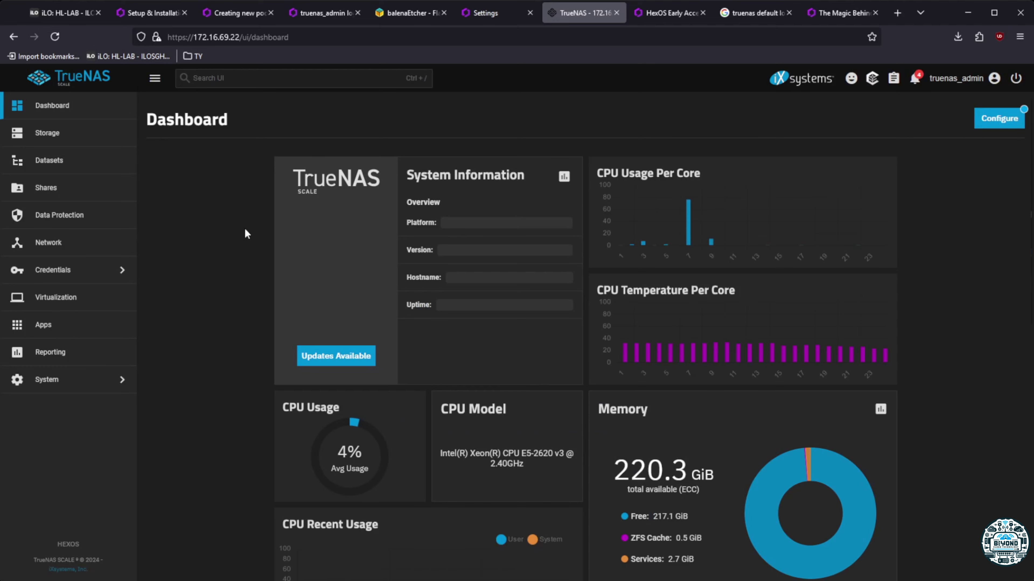
Inspect the offline SSDs pool's devices, then return to Storage and scroll to the disks section
left_click(53, 134)
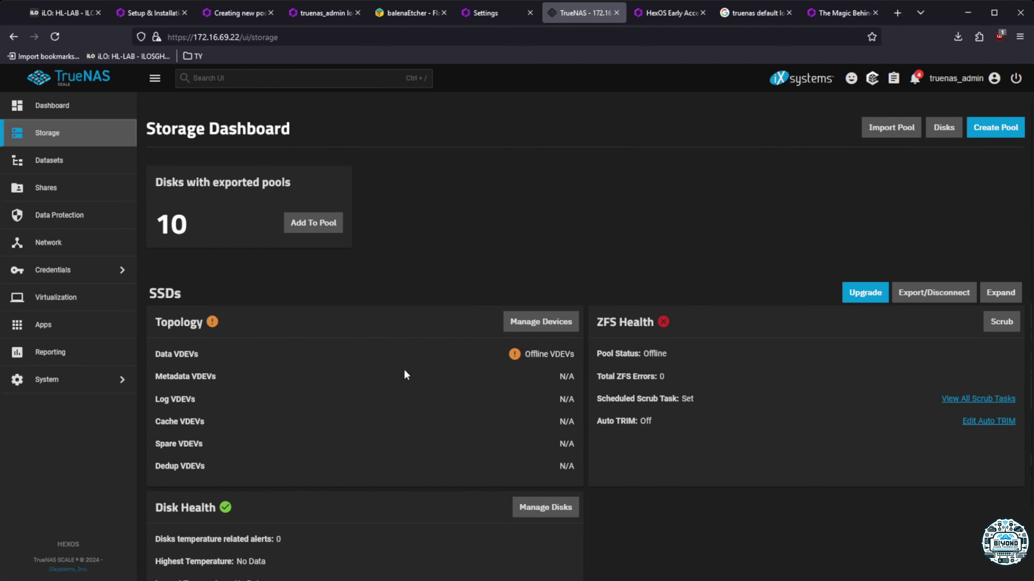
scroll(404, 368, "down", 2)
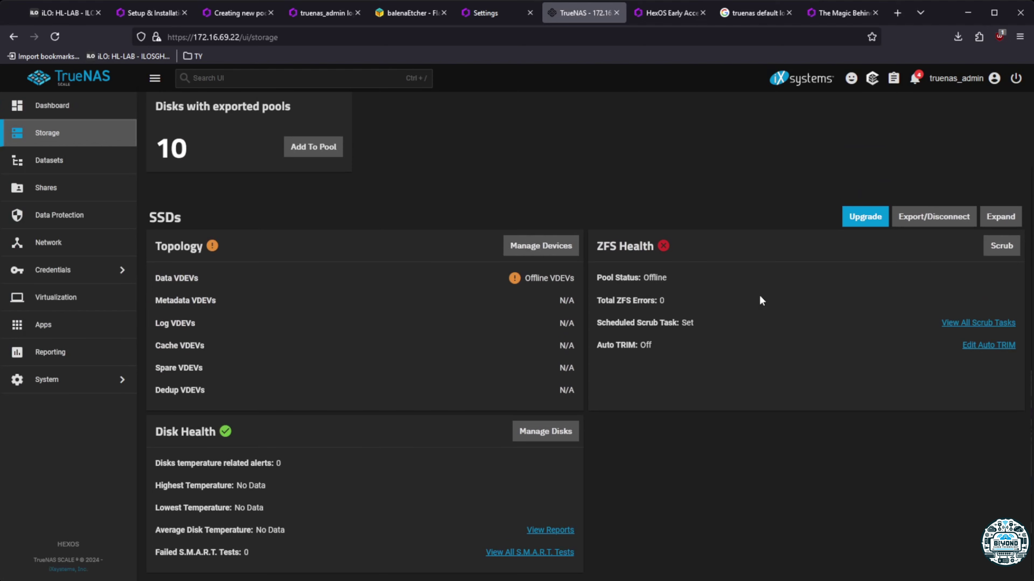
left_click(541, 247)
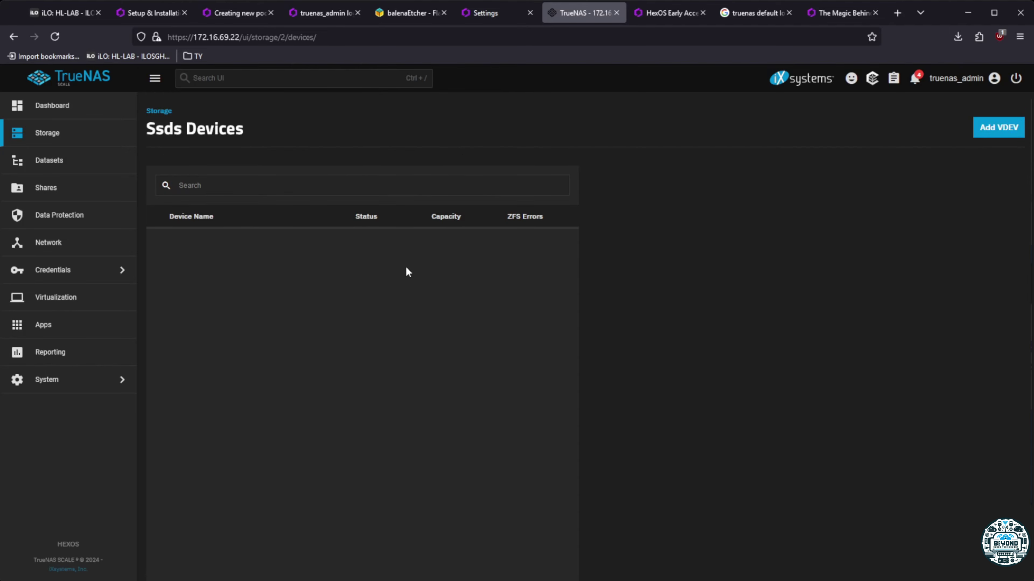
left_click(47, 133)
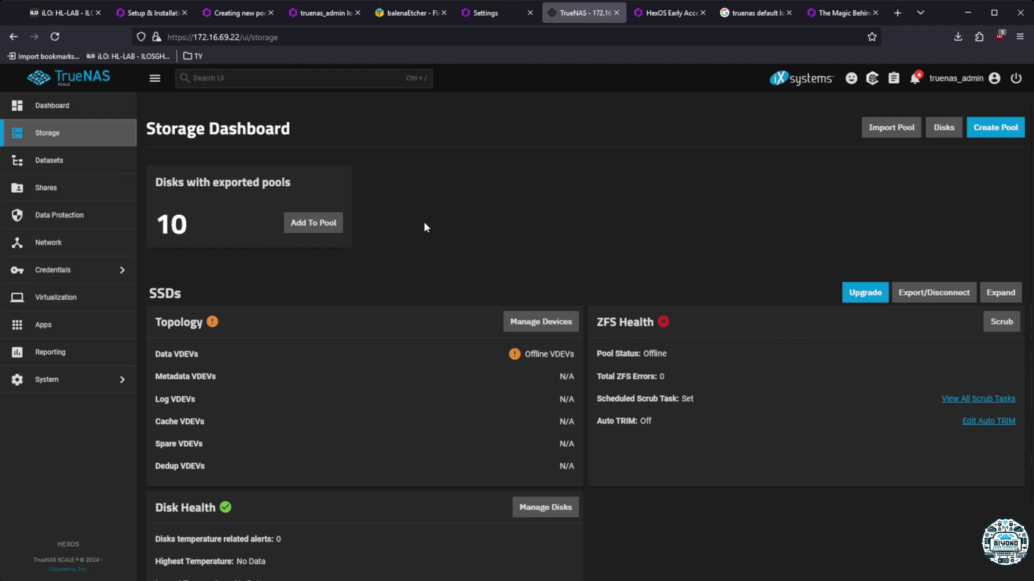
scroll(519, 328, "down", 2)
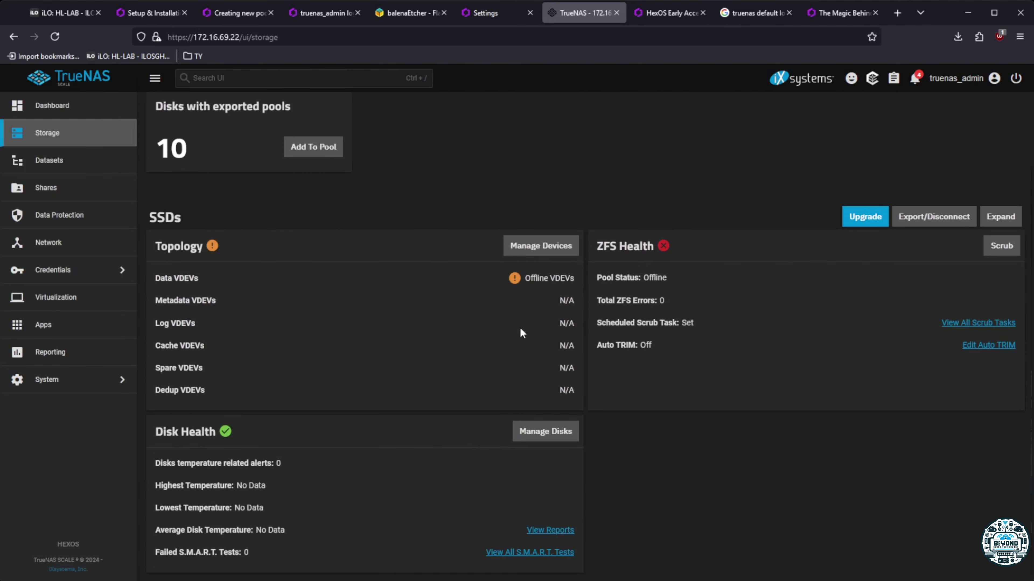
left_click(553, 431)
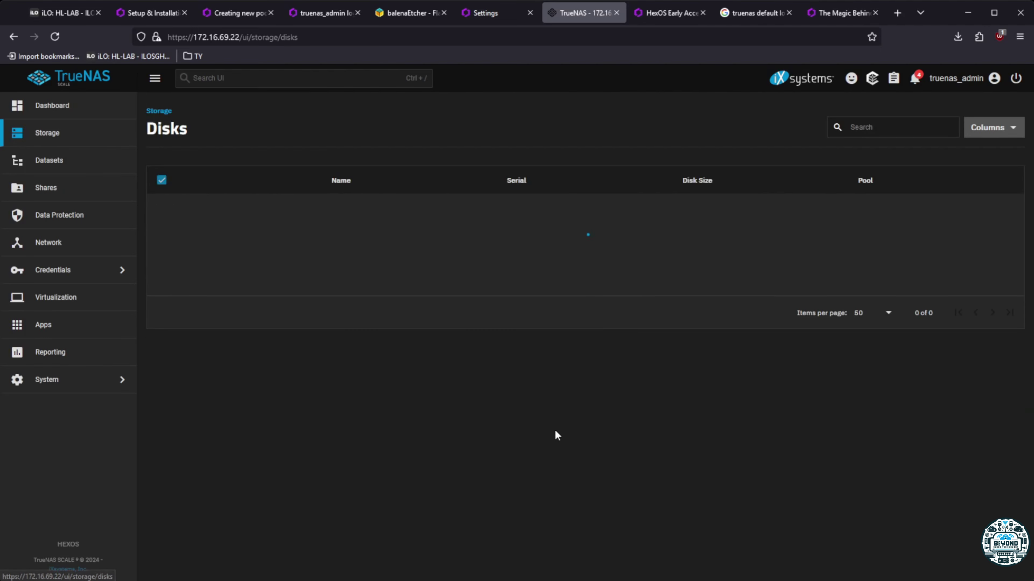
left_click(162, 180)
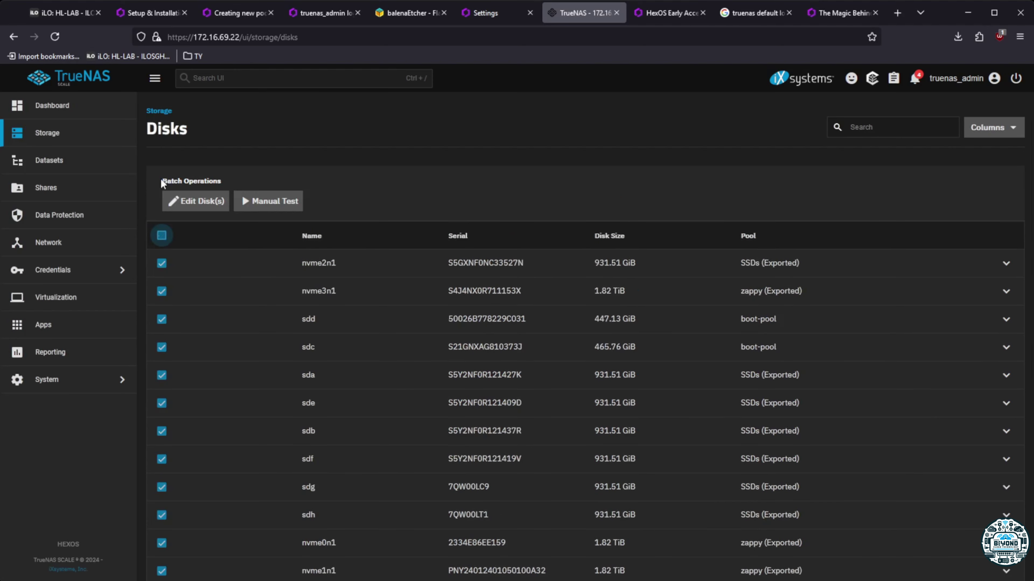
scroll(454, 409, "down", 1)
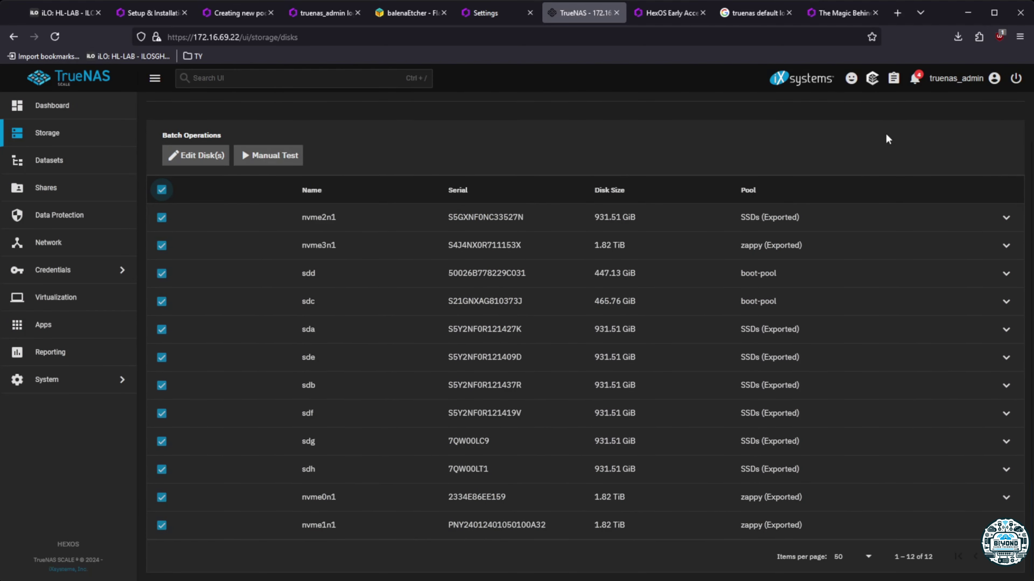
left_click(202, 157)
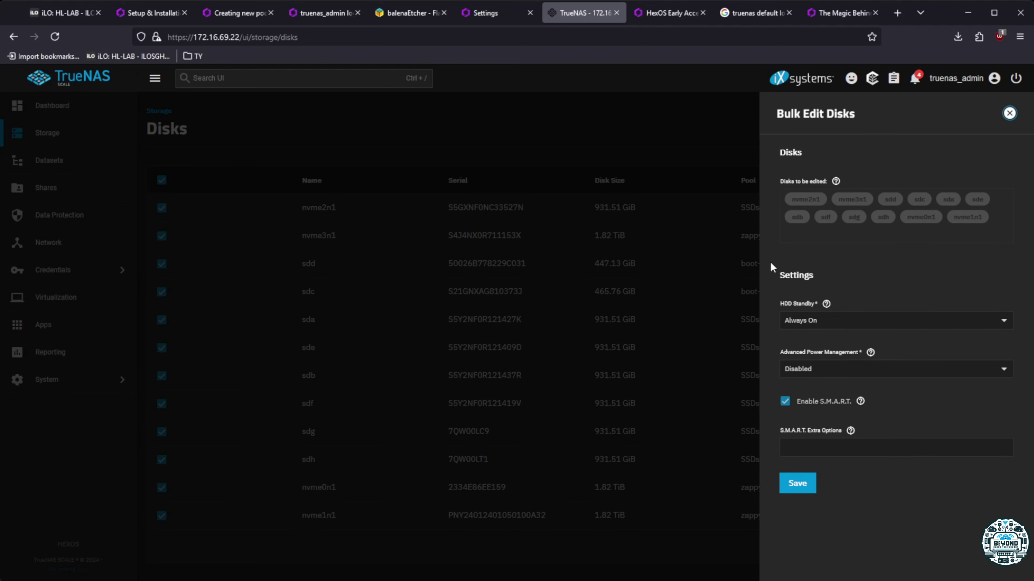
left_click(1009, 114)
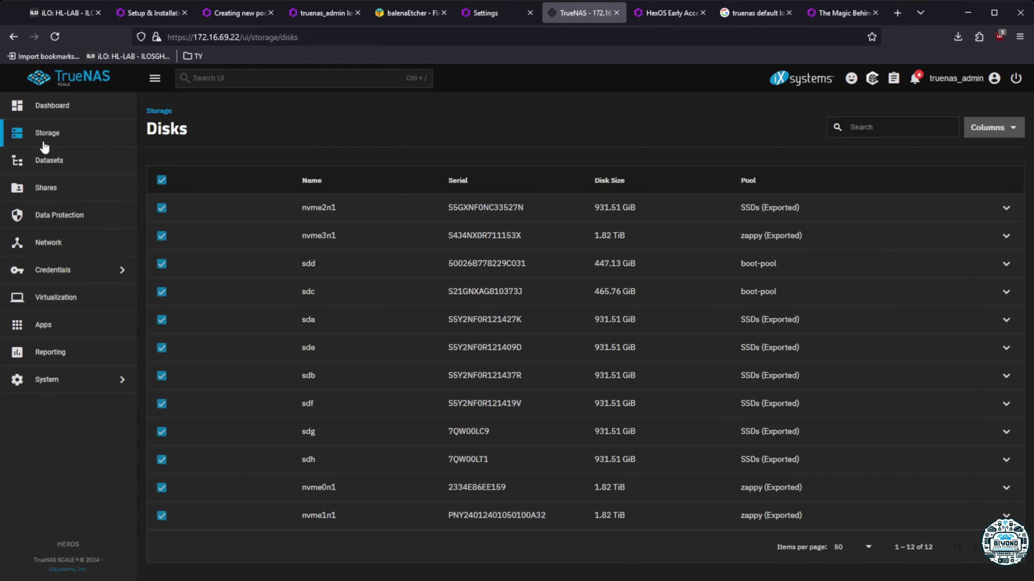
left_click(50, 137)
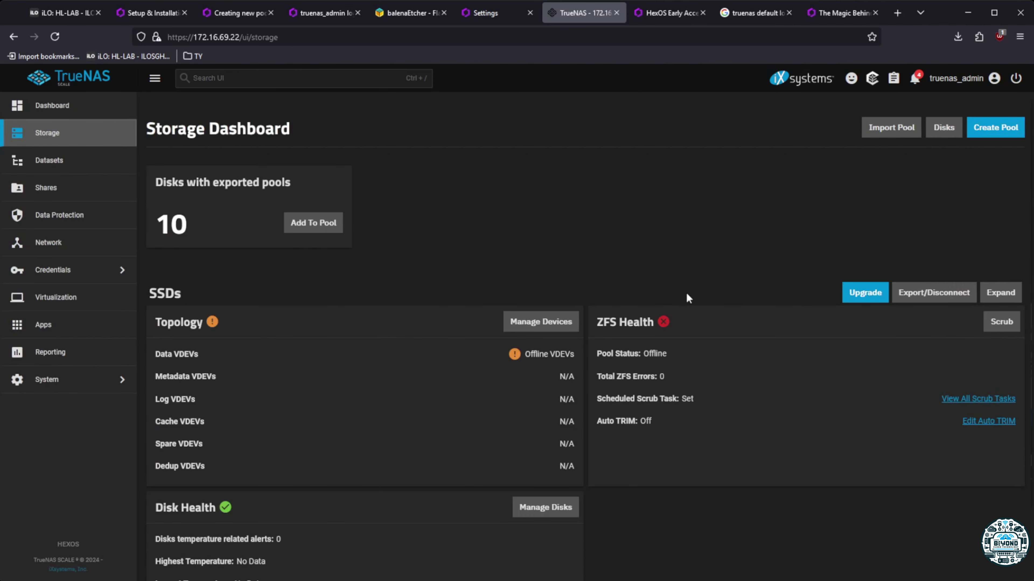
scroll(735, 453, "down", 2)
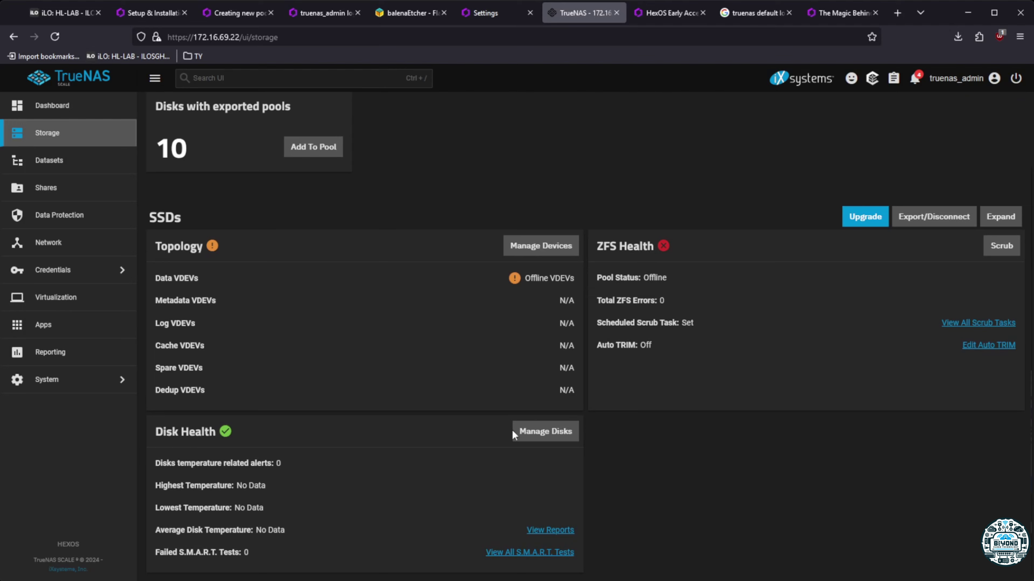
left_click(536, 432)
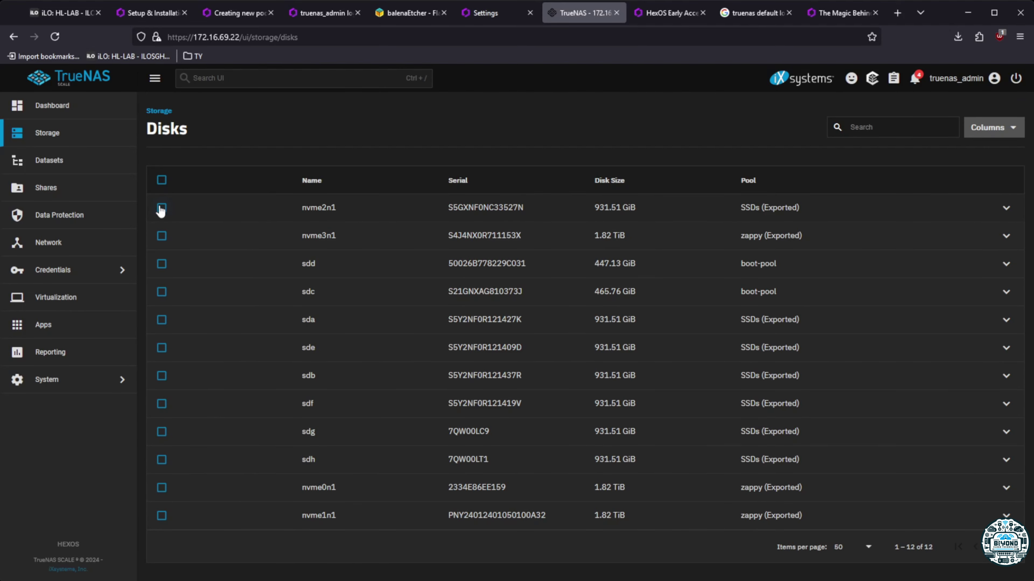
Open and cancel nvme2n1's disk settings, then expand its details row
left_click(162, 209)
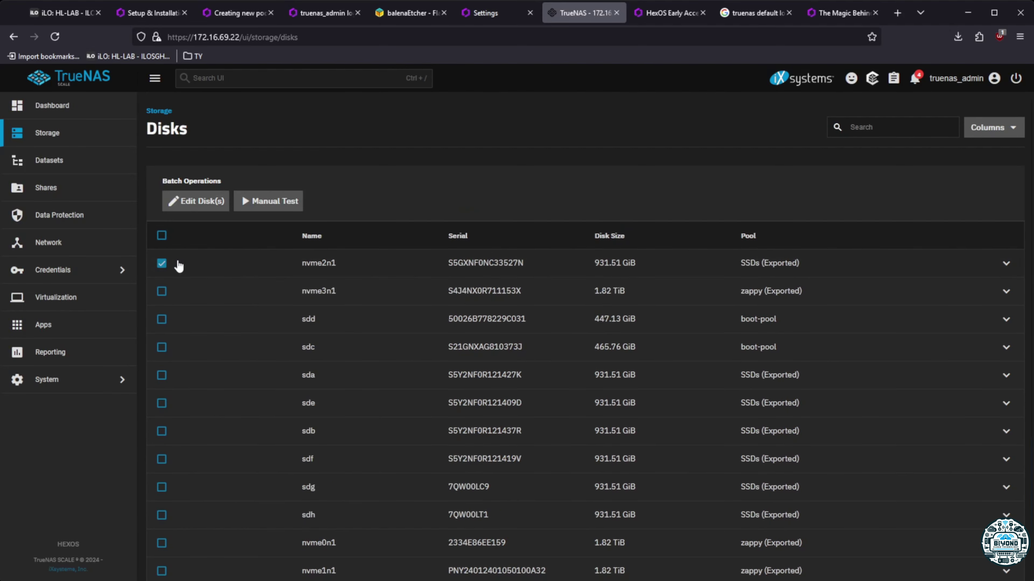
left_click(197, 201)
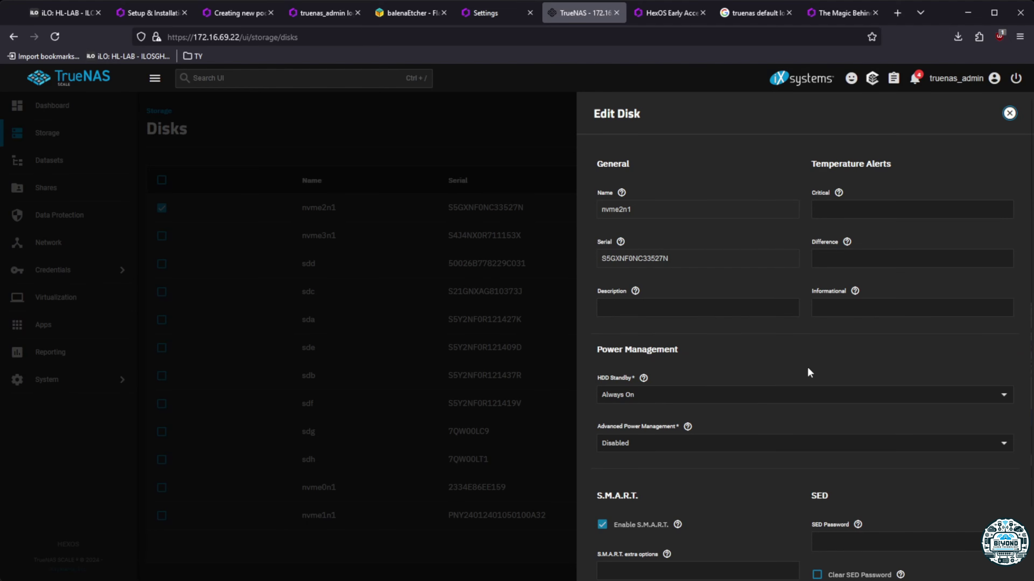
scroll(807, 368, "down", 2)
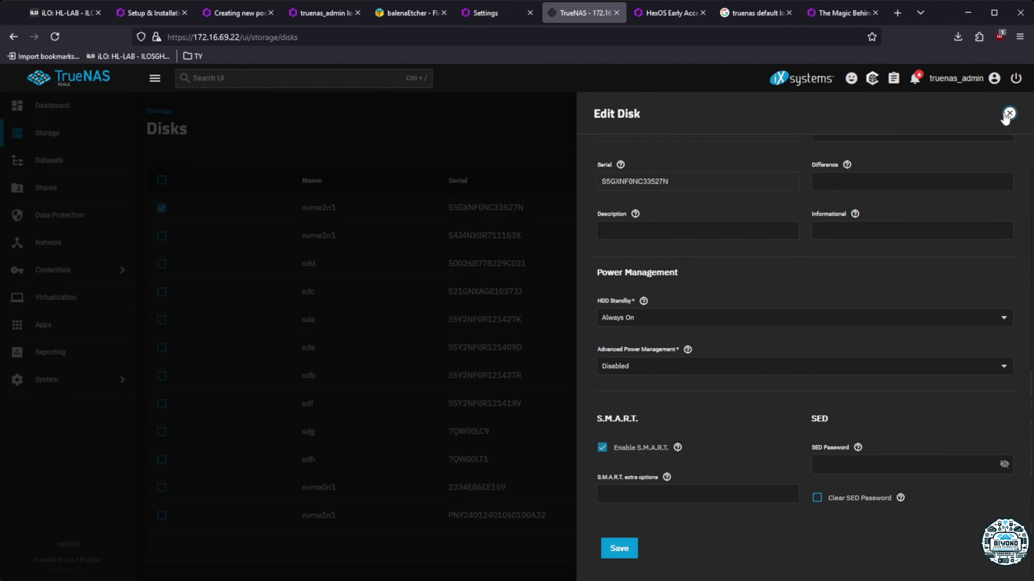
left_click(1007, 115)
left_click(162, 208)
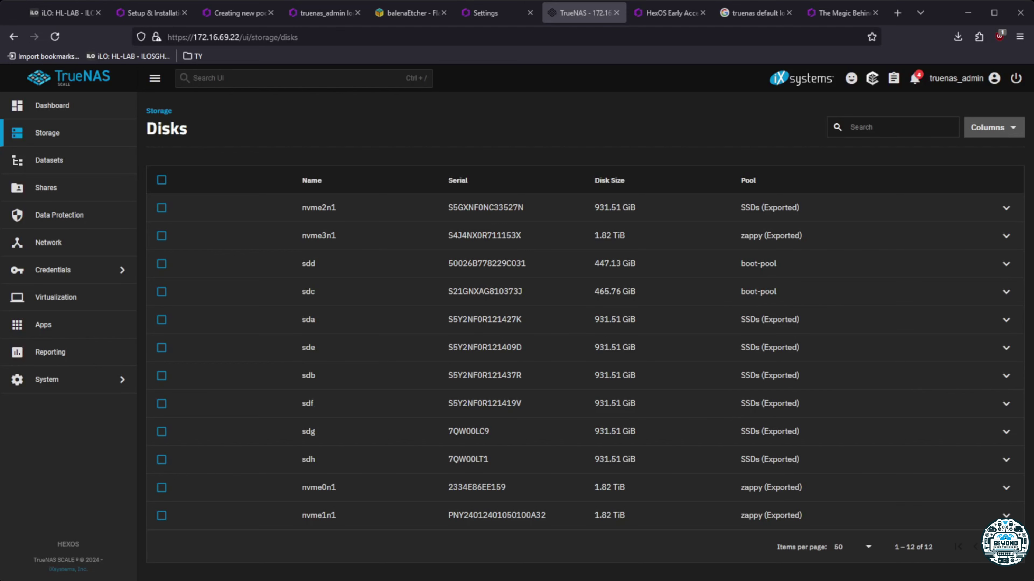
left_click(1005, 208)
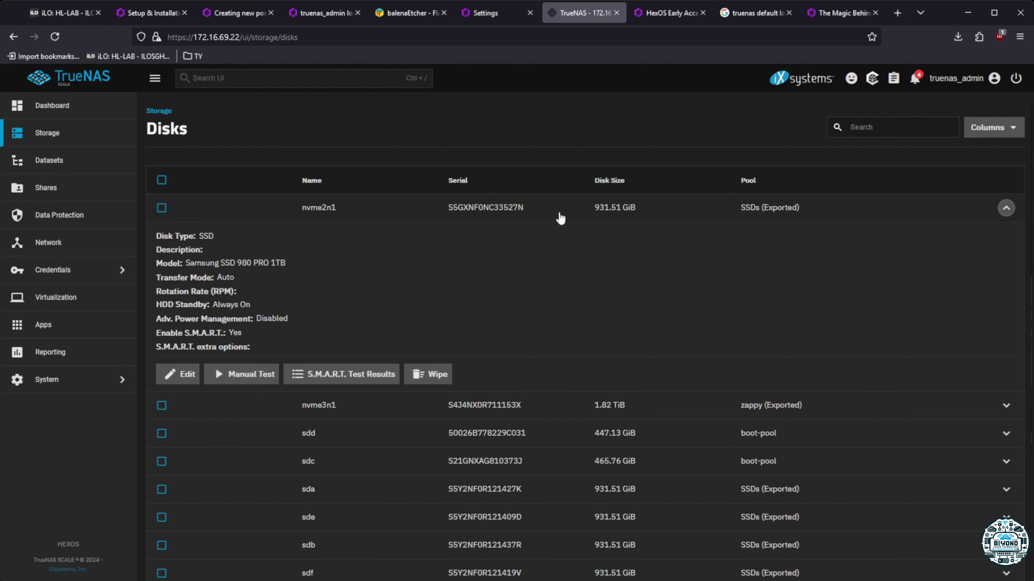
Quick-wipe nvme2n1 with confirmation and dismiss the success message
left_click(428, 379)
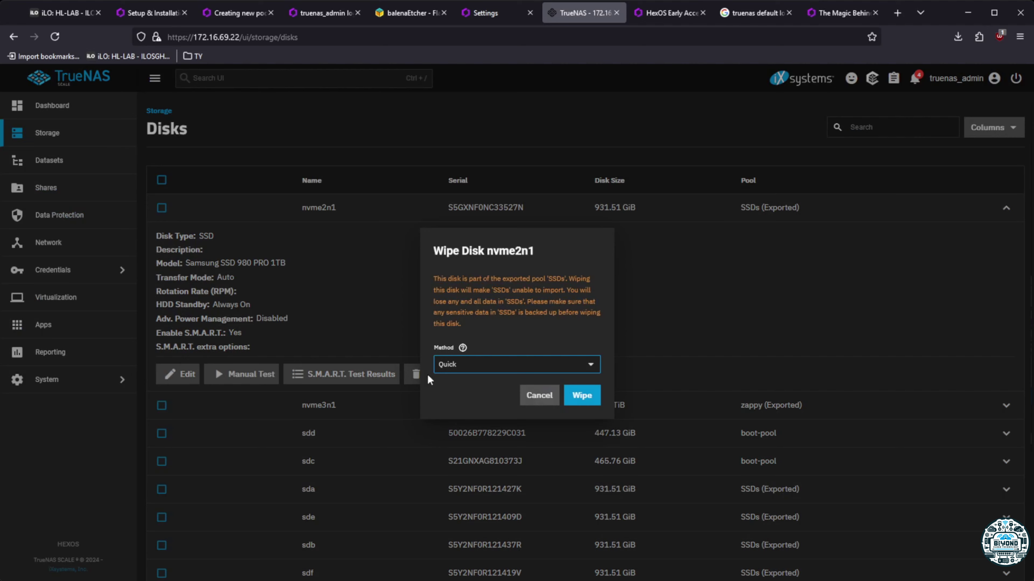
left_click(480, 365)
left_click(525, 326)
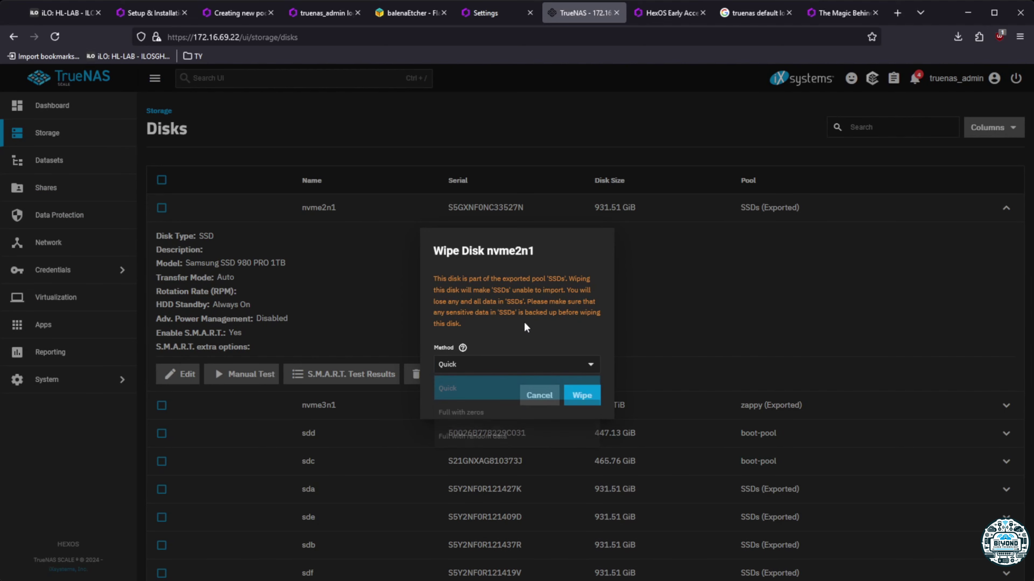
left_click(590, 395)
left_click(453, 353)
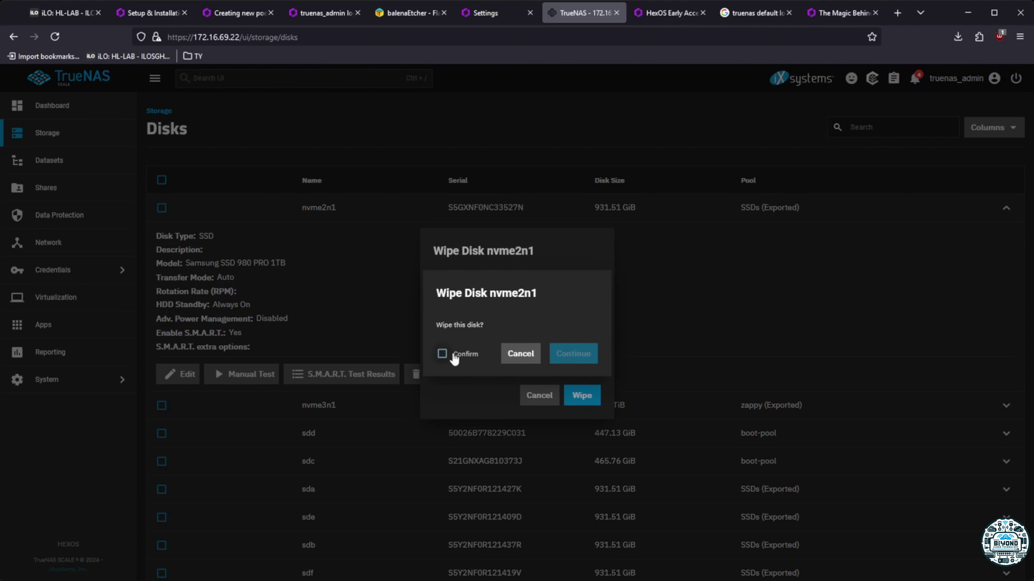
left_click(574, 353)
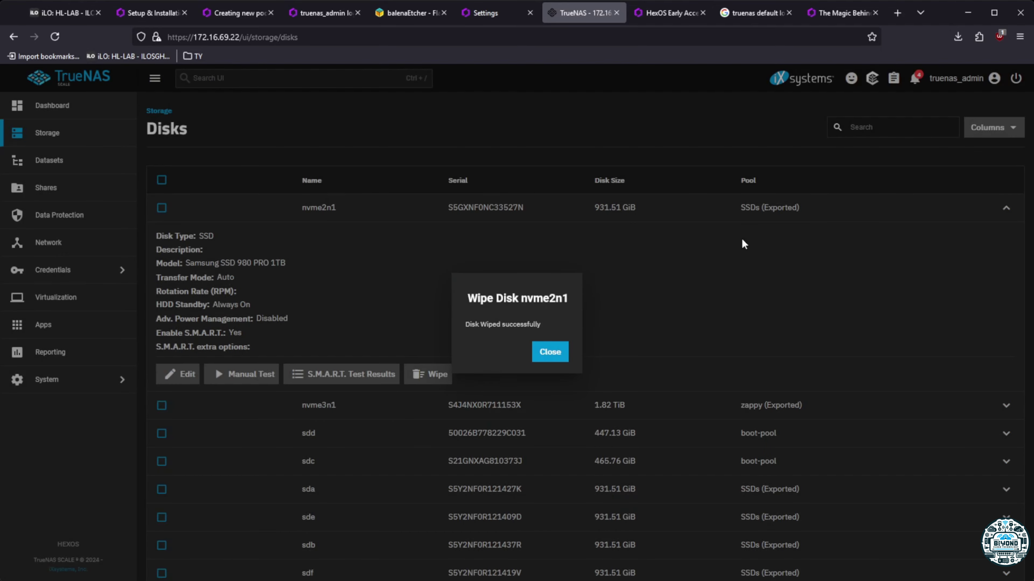
left_click(552, 355)
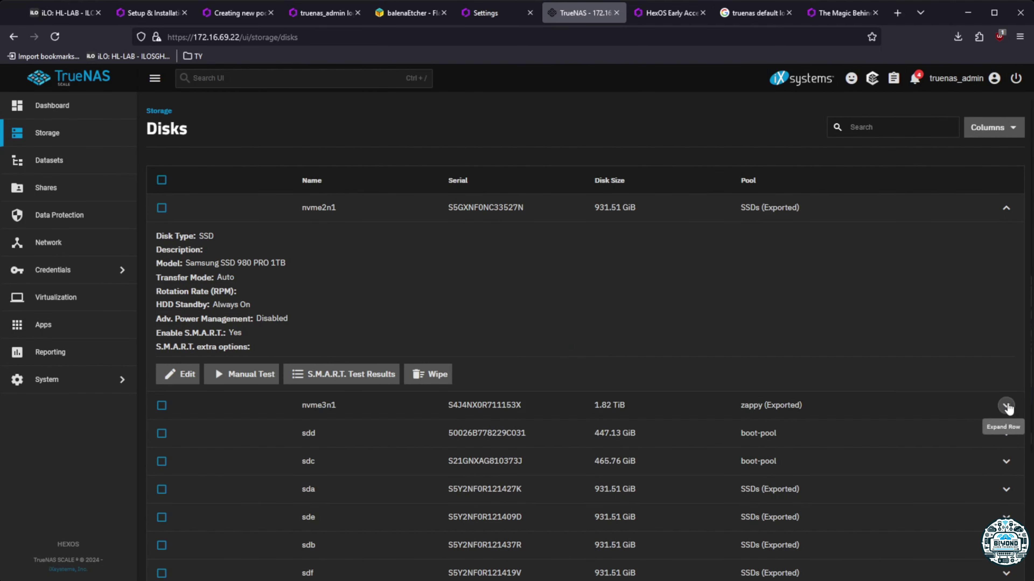
left_click(1006, 406)
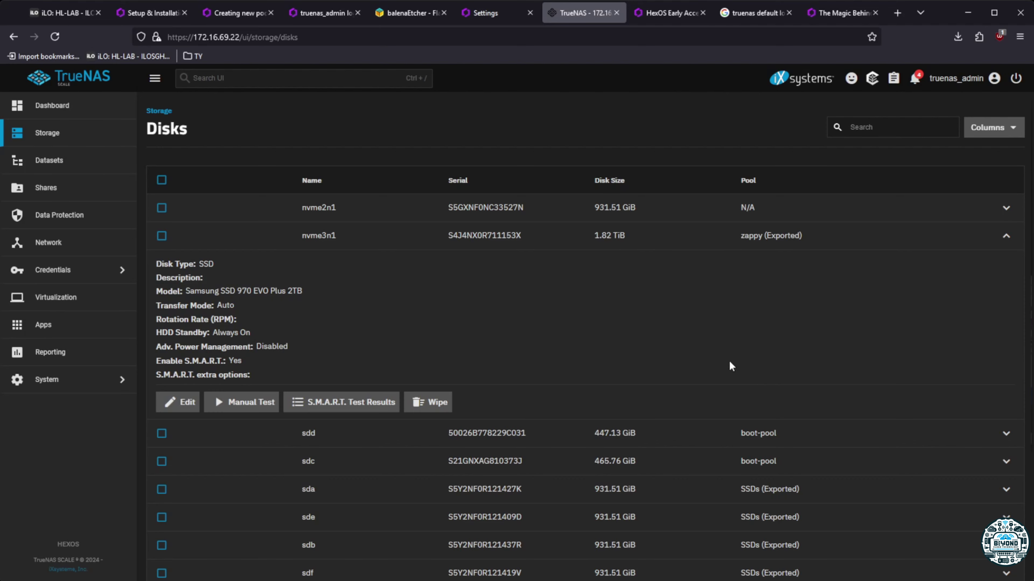
Quick-wipe disk nvme3n1 and dismiss the success message
left_click(428, 402)
left_click(583, 395)
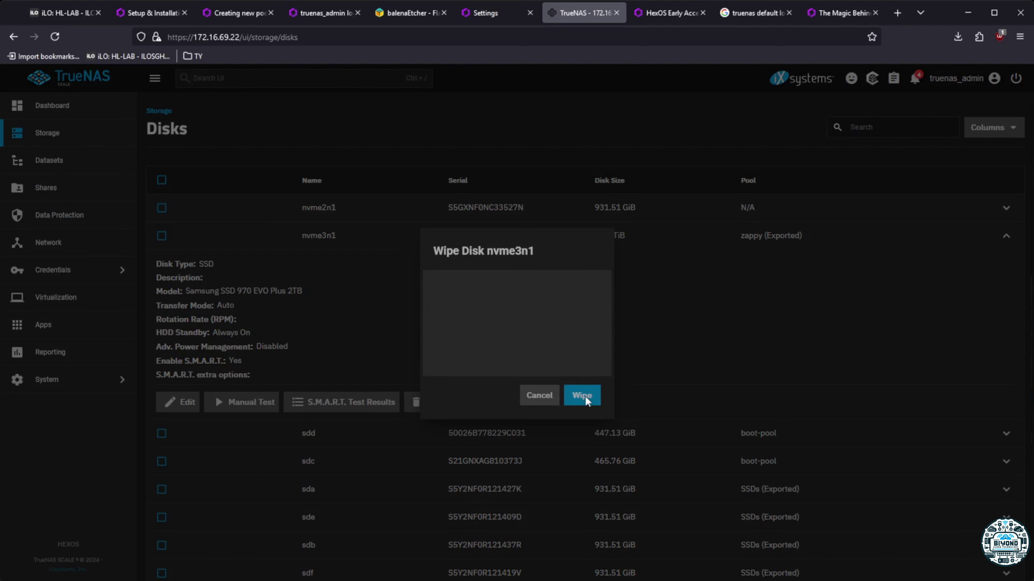
left_click(445, 359)
left_click(553, 353)
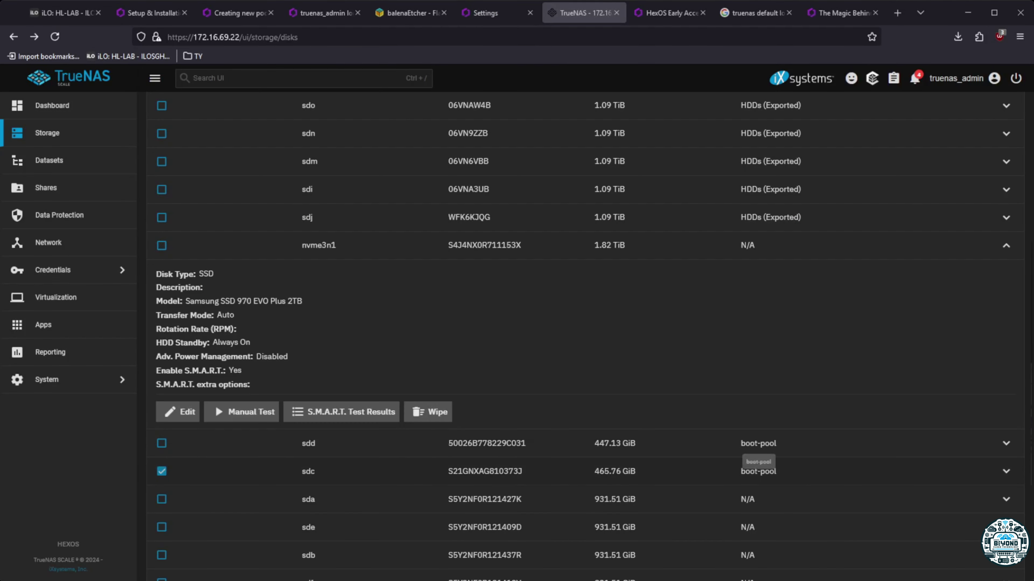
left_click(1005, 443)
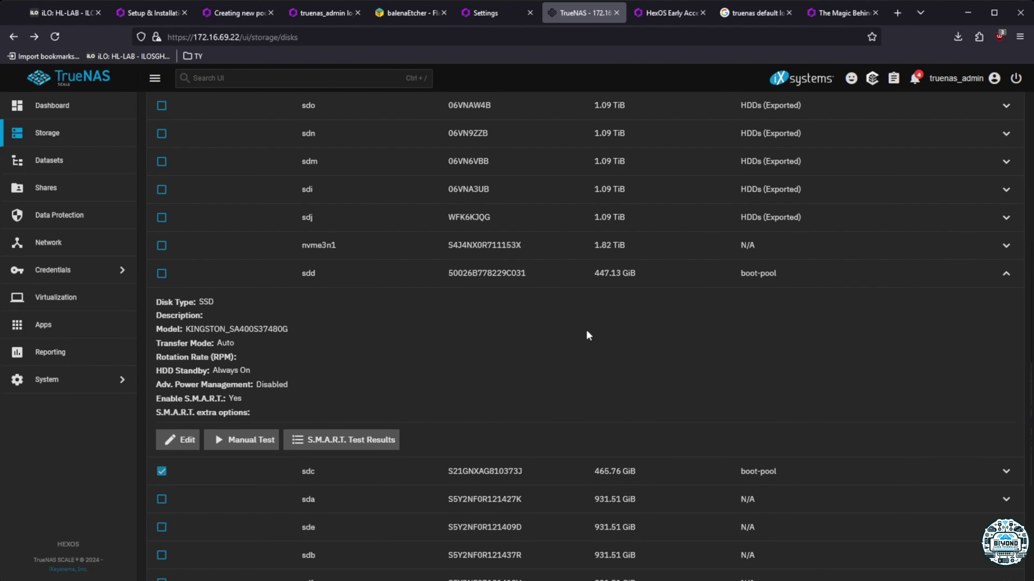
Collapse sdd, re-expand nvme3n1 and quick-wipe it a second time
left_click(1005, 273)
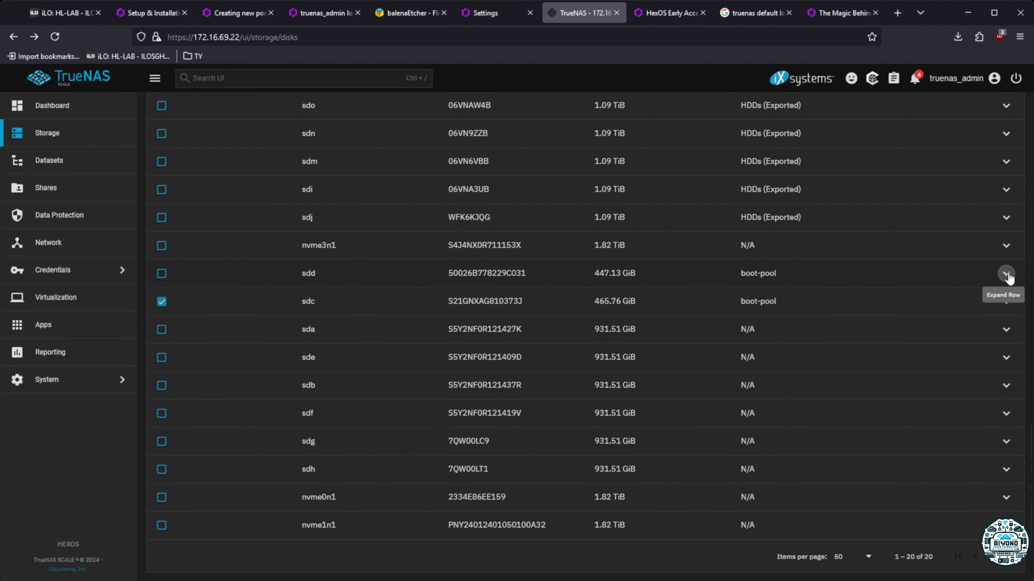
left_click(1006, 245)
left_click(427, 412)
left_click(584, 363)
left_click(441, 354)
left_click(565, 353)
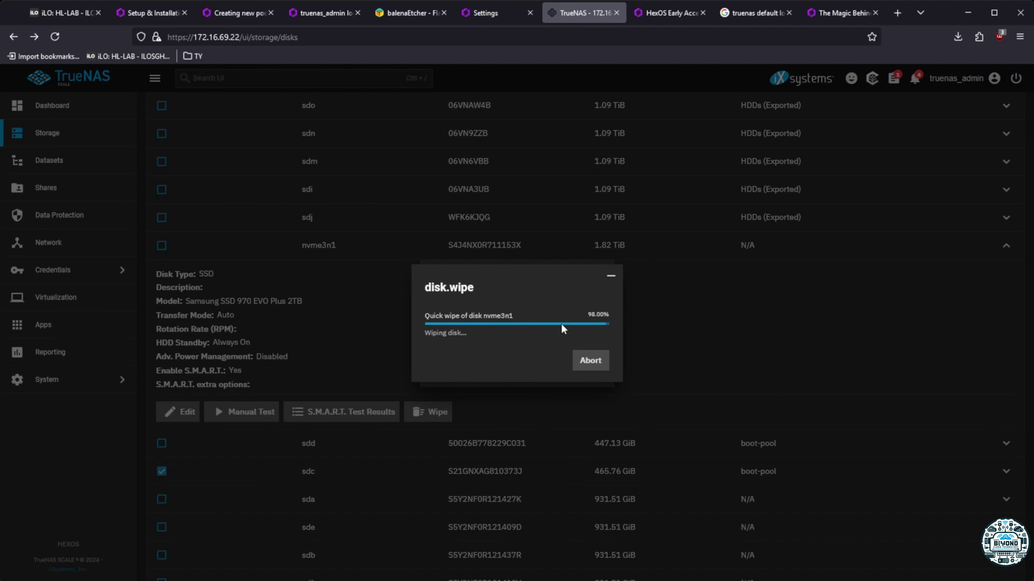
left_click(550, 352)
Quick-wipe HDDs pool disks sdj and sdi
left_click(1006, 217)
left_click(427, 385)
left_click(584, 394)
left_click(443, 356)
left_click(569, 353)
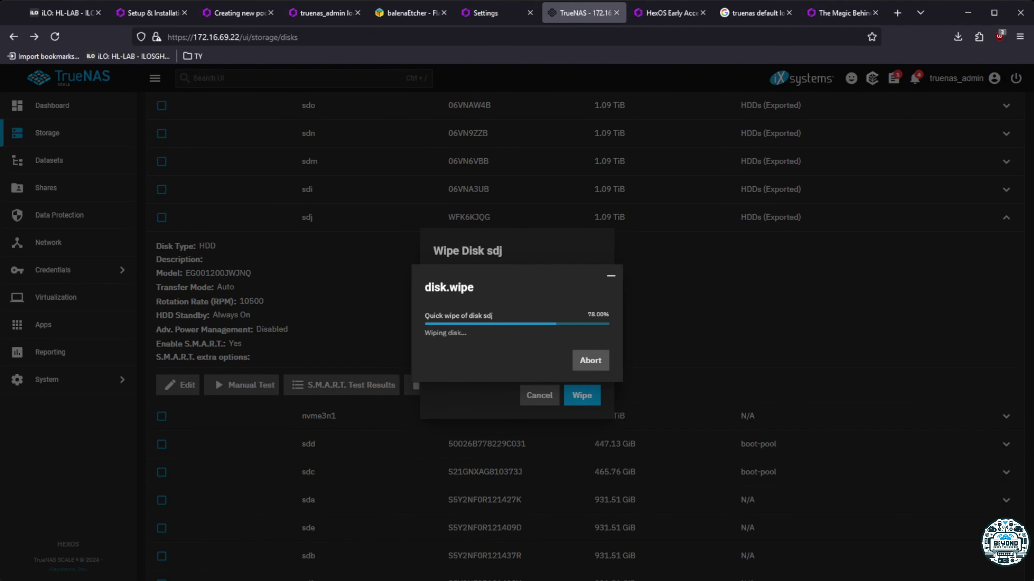
left_click(550, 351)
left_click(1006, 189)
left_click(427, 357)
left_click(582, 395)
left_click(441, 354)
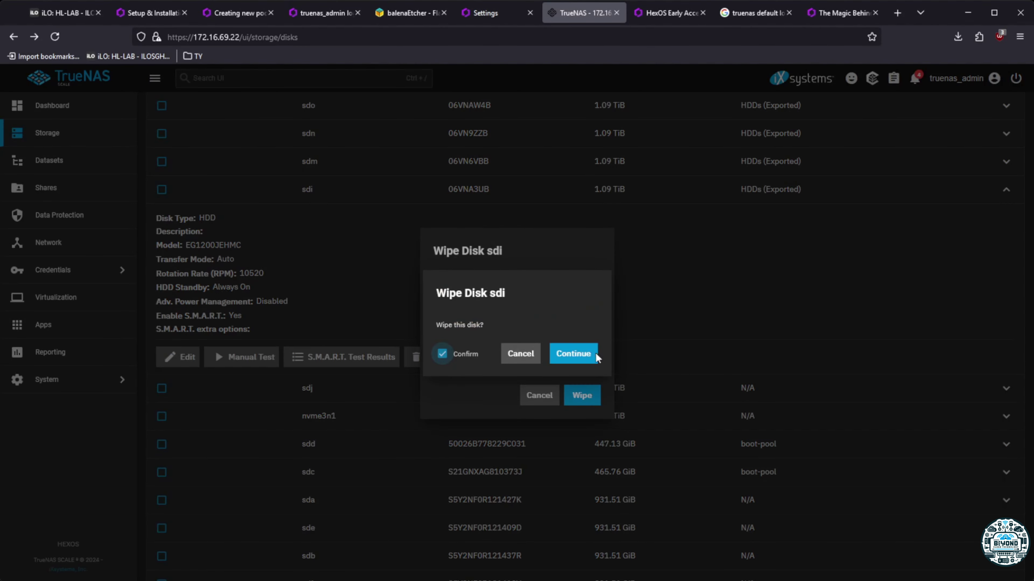
left_click(575, 354)
left_click(550, 352)
Quick-wipe HDDs pool disks sdm and sdn
left_click(1006, 162)
left_click(427, 329)
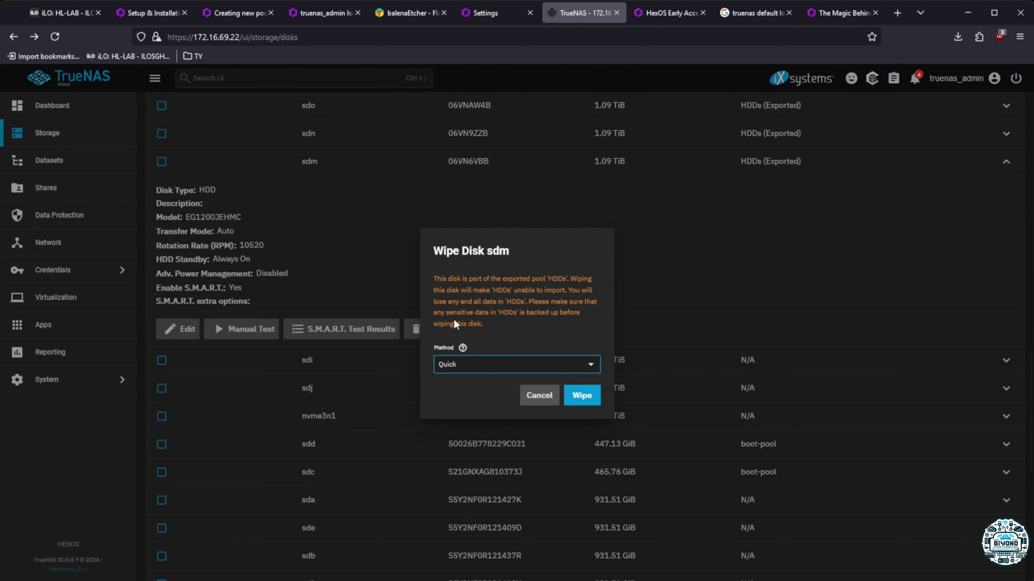
left_click(582, 395)
left_click(441, 353)
left_click(575, 353)
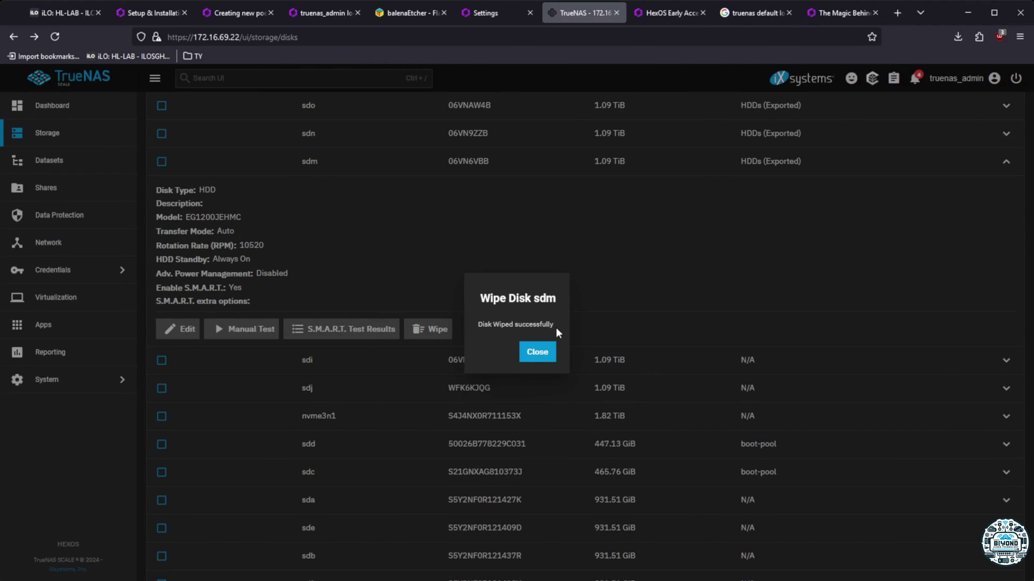
left_click(545, 352)
left_click(1005, 133)
left_click(427, 301)
left_click(582, 395)
left_click(441, 353)
left_click(575, 354)
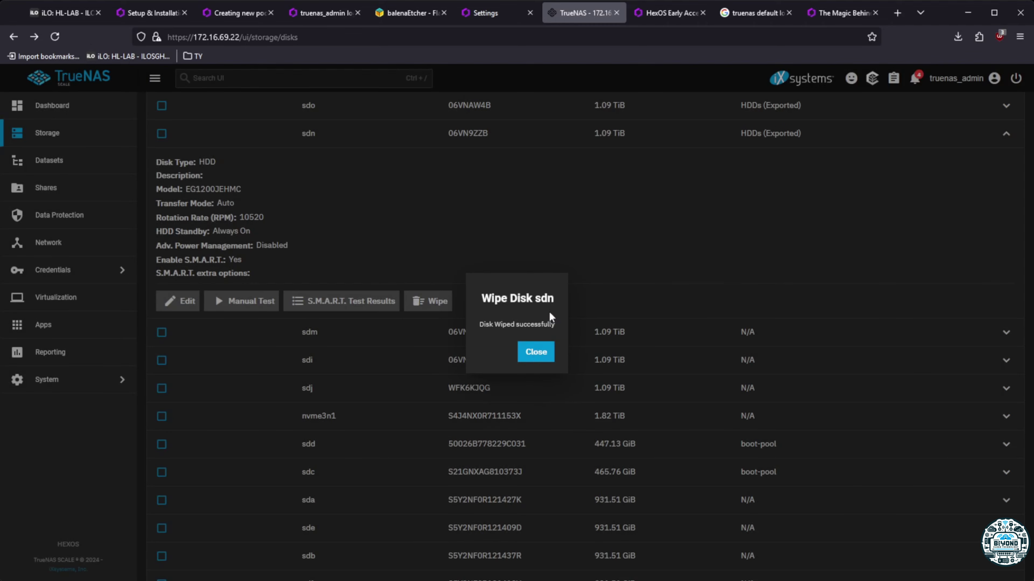
left_click(546, 352)
Quick-wipe HDDs pool disks sdo and sdk
left_click(1006, 105)
left_click(427, 272)
left_click(582, 395)
left_click(441, 353)
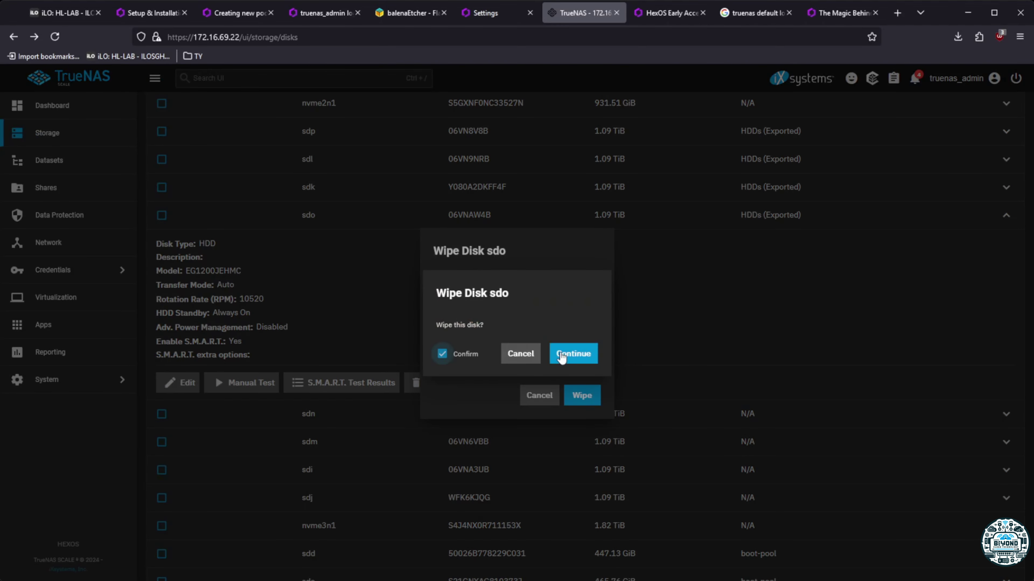
left_click(575, 353)
left_click(545, 352)
left_click(1006, 187)
left_click(427, 354)
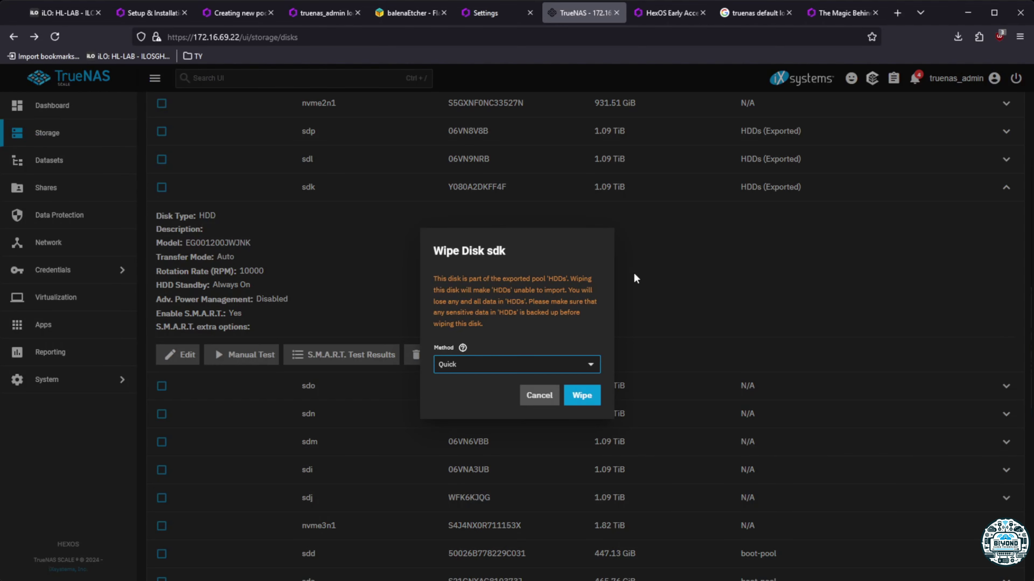
left_click(582, 395)
left_click(441, 354)
left_click(575, 354)
left_click(545, 352)
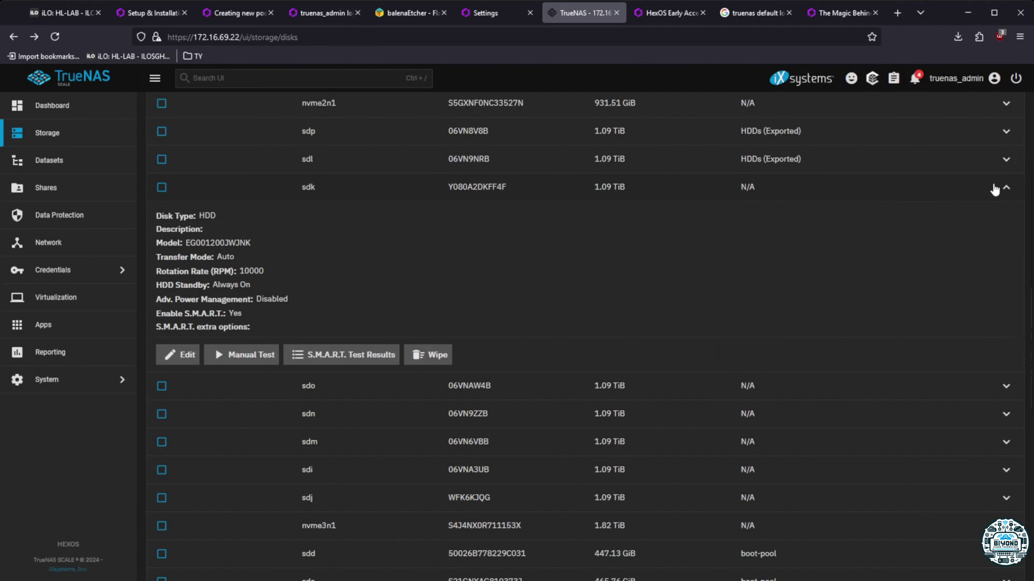
Quick-wipe disks sdl and sdp, then collapse the sdp details
left_click(1006, 158)
left_click(427, 326)
left_click(582, 395)
left_click(442, 354)
left_click(573, 354)
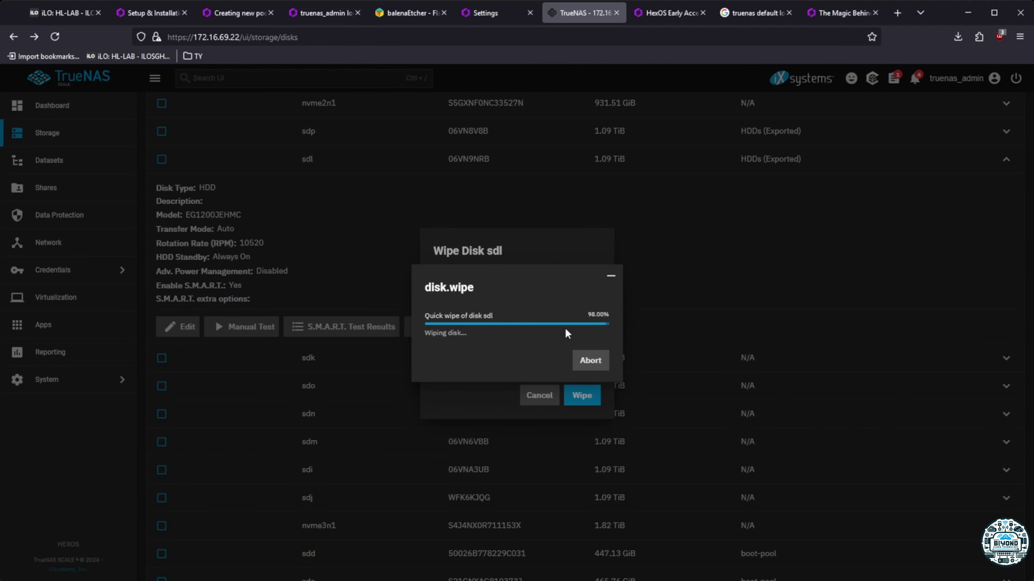
left_click(1006, 131)
left_click(427, 298)
left_click(582, 395)
left_click(441, 354)
left_click(573, 354)
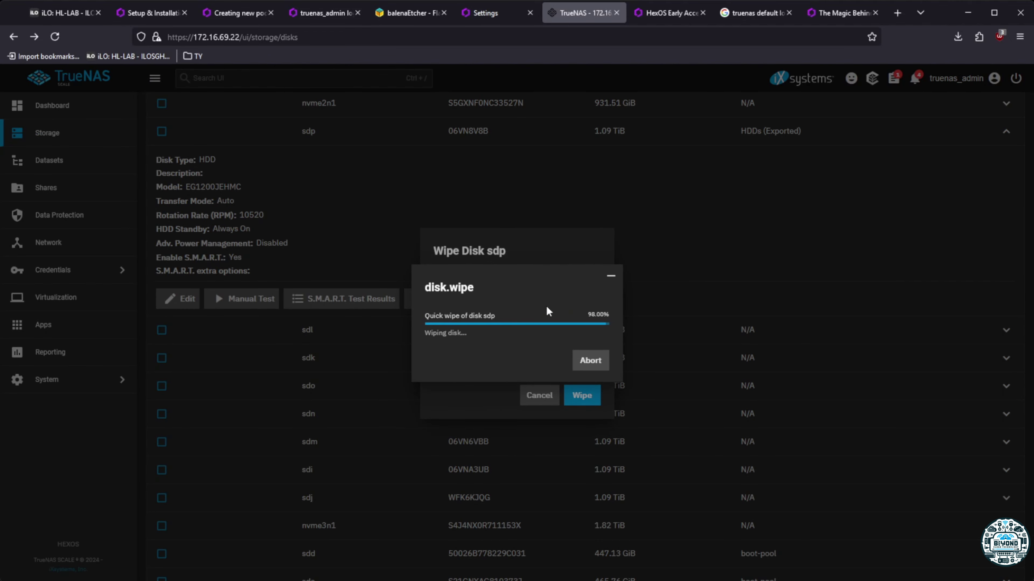
scroll(796, 254, "down", 8)
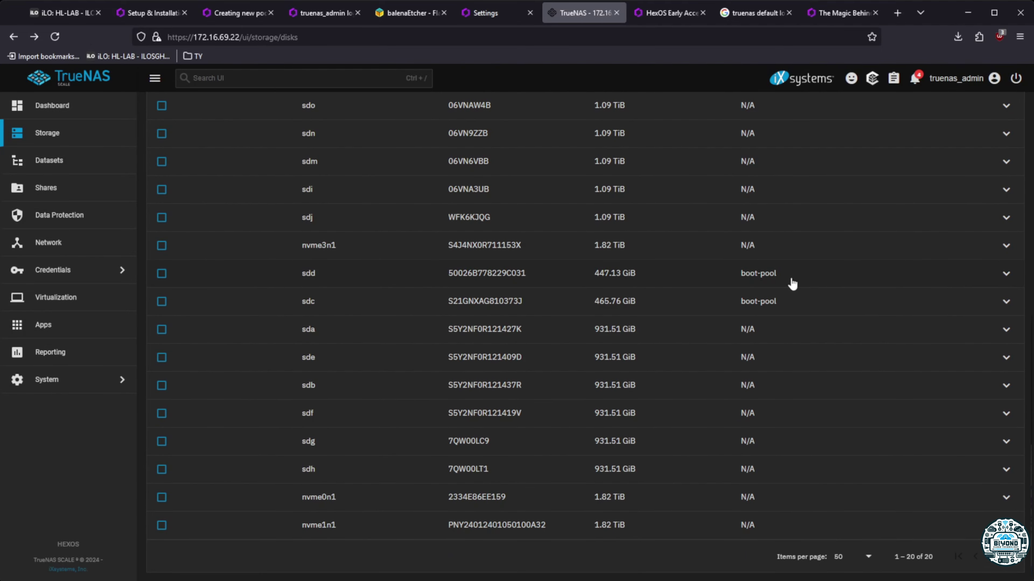
scroll(586, 325, "up", 10)
left_click(1006, 236)
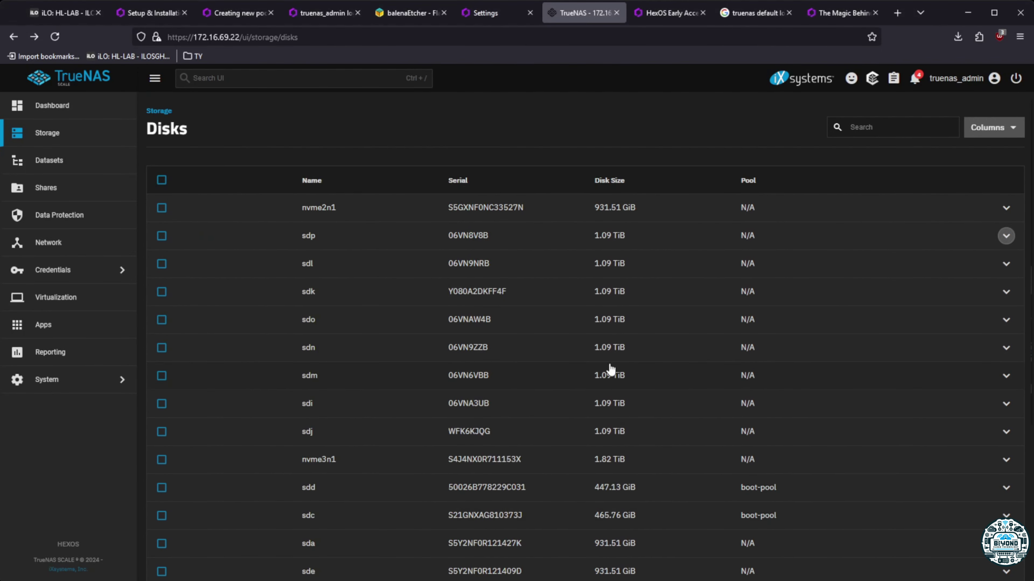
Start a New Pool from HexOS Storage and claim the server with the admin password
left_click(484, 13)
left_click(56, 173)
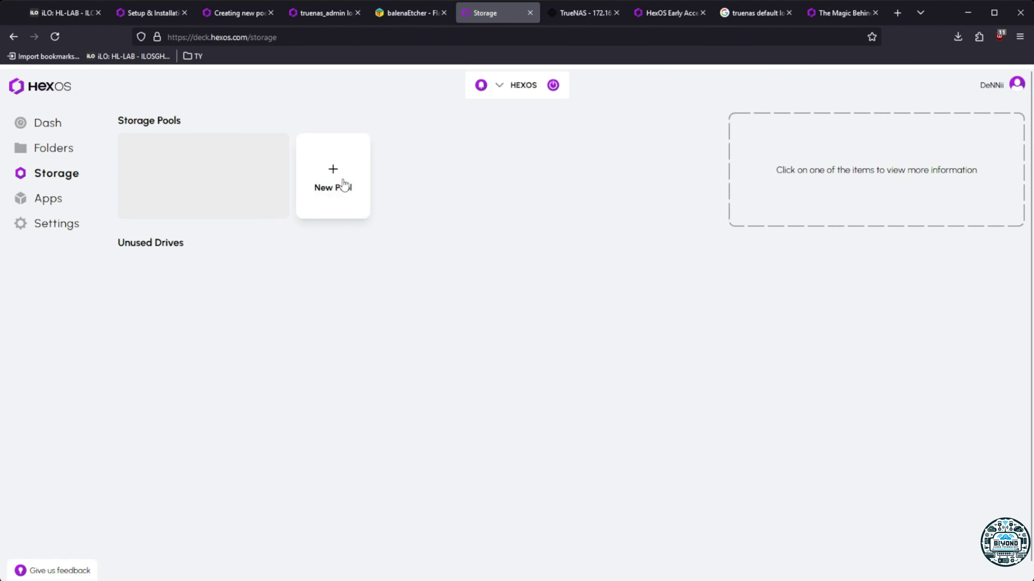
left_click(341, 183)
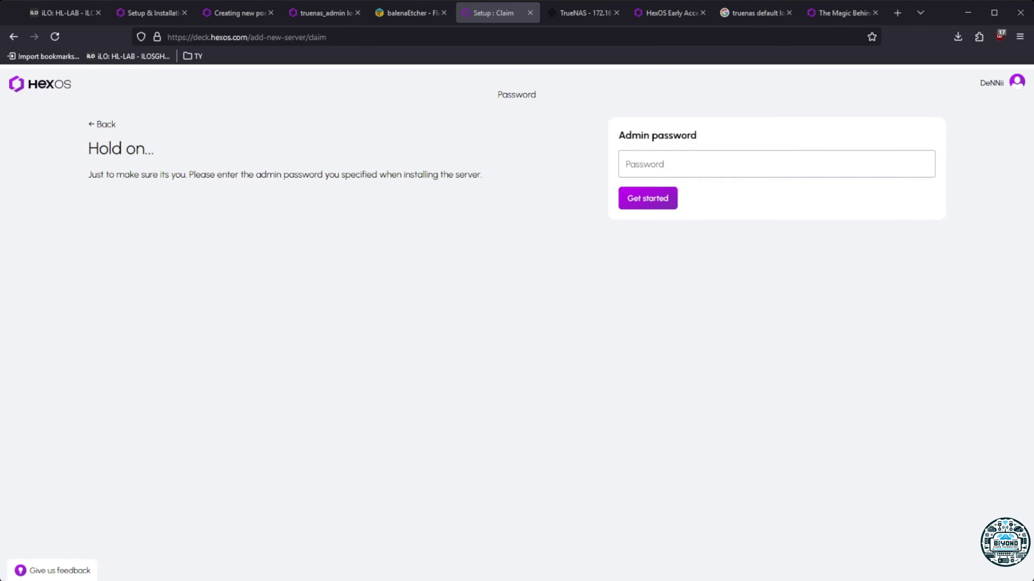
left_click(670, 161)
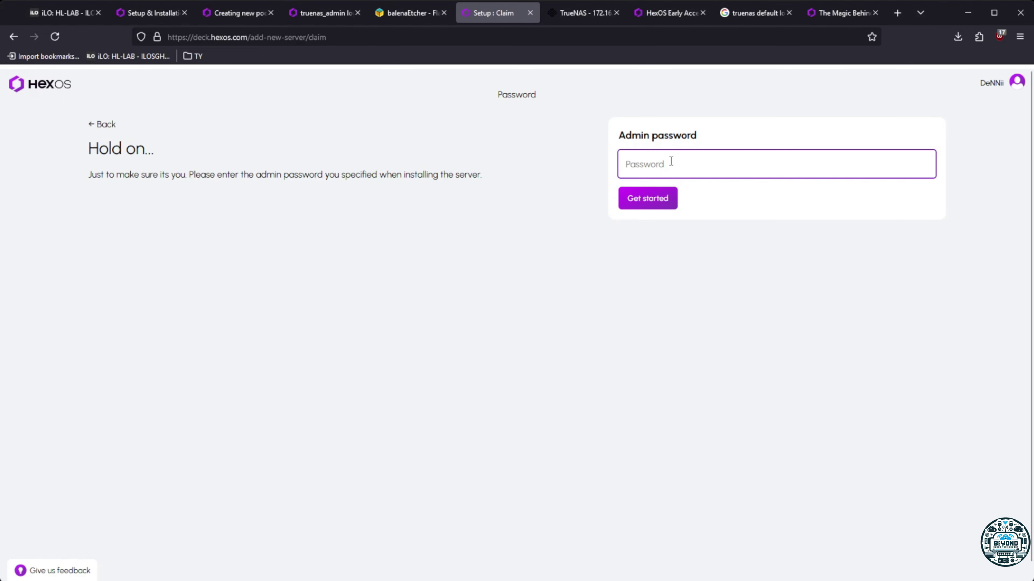
type("••••••")
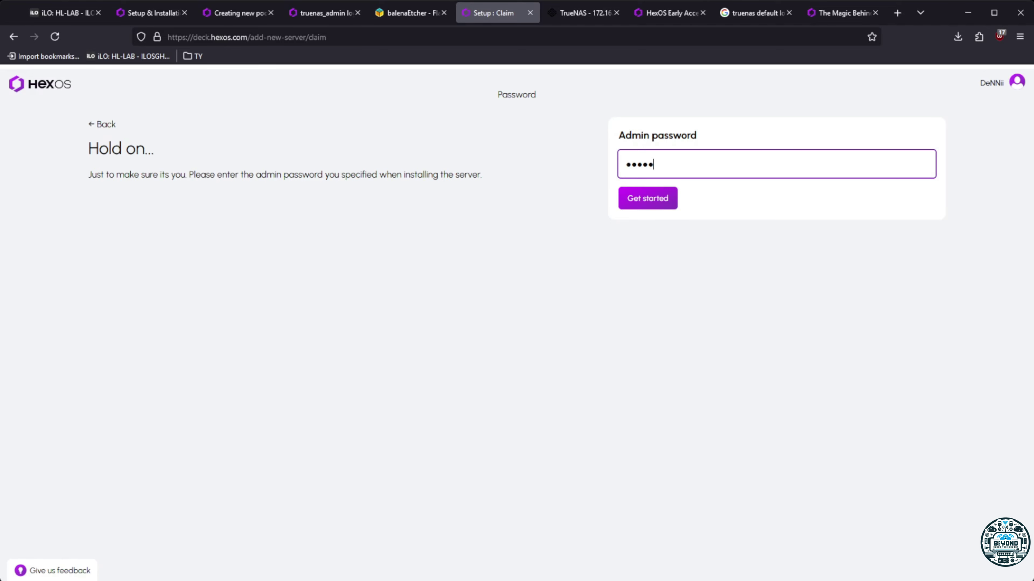
type("•••")
left_click(668, 197)
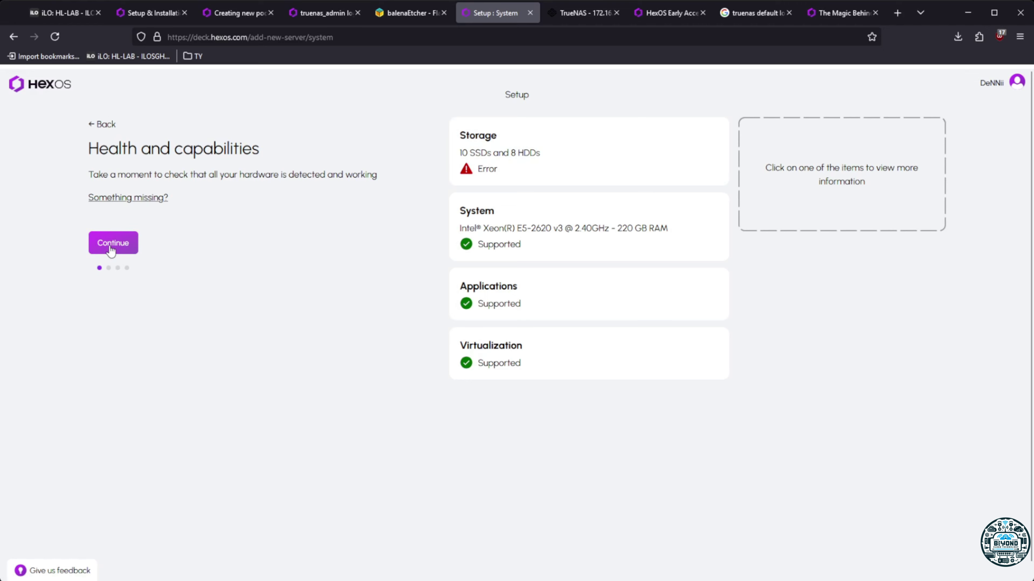
Continue past the health check, try Manual configuration, and dismiss its not-available notice
left_click(112, 244)
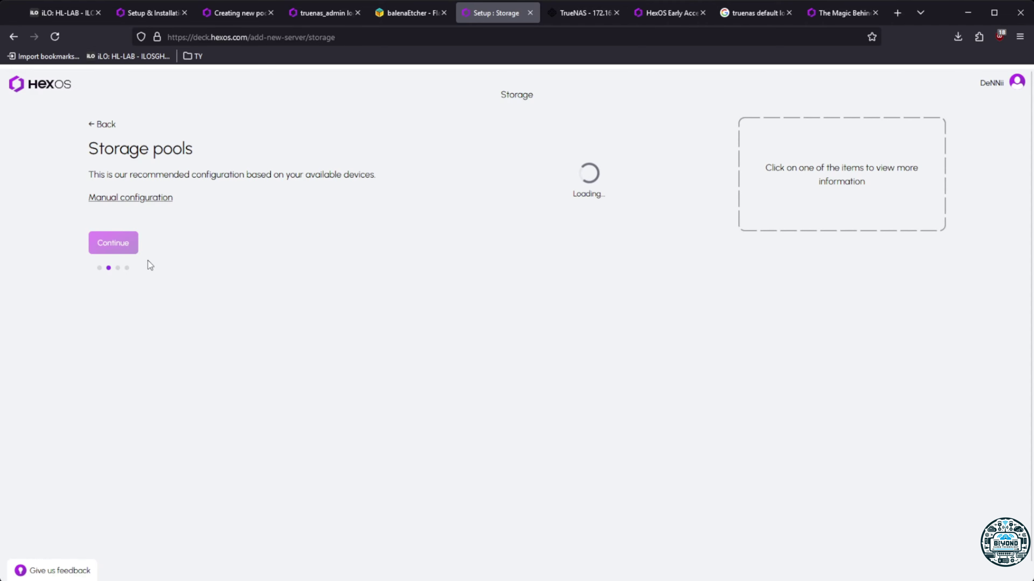
left_click(144, 199)
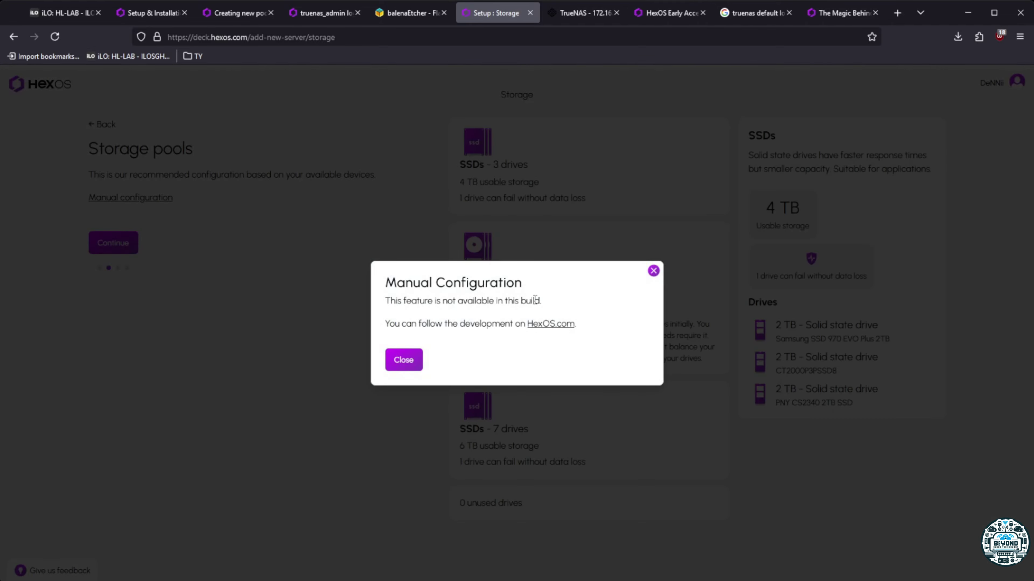
left_click_drag(545, 302, 385, 302)
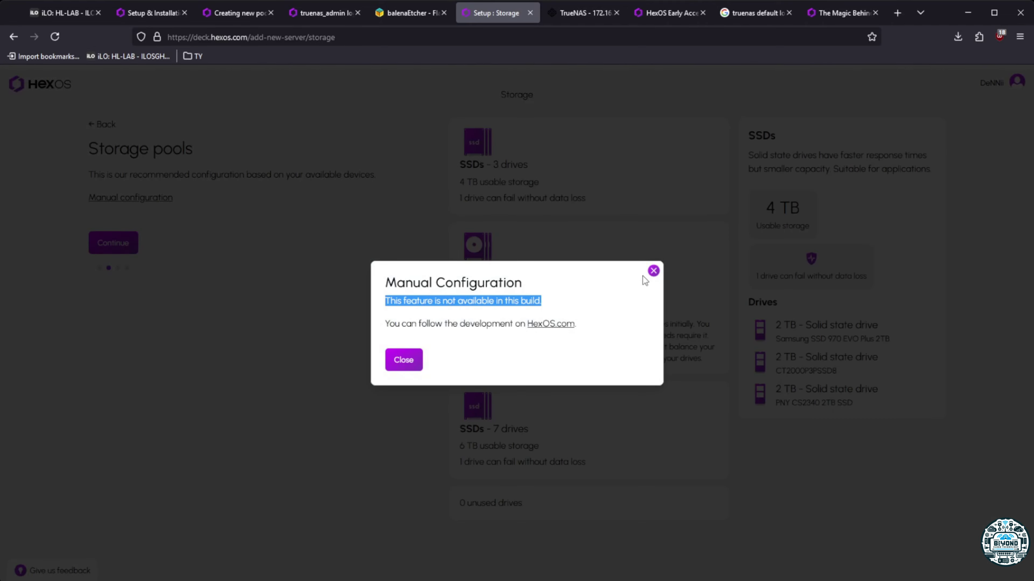
left_click(652, 272)
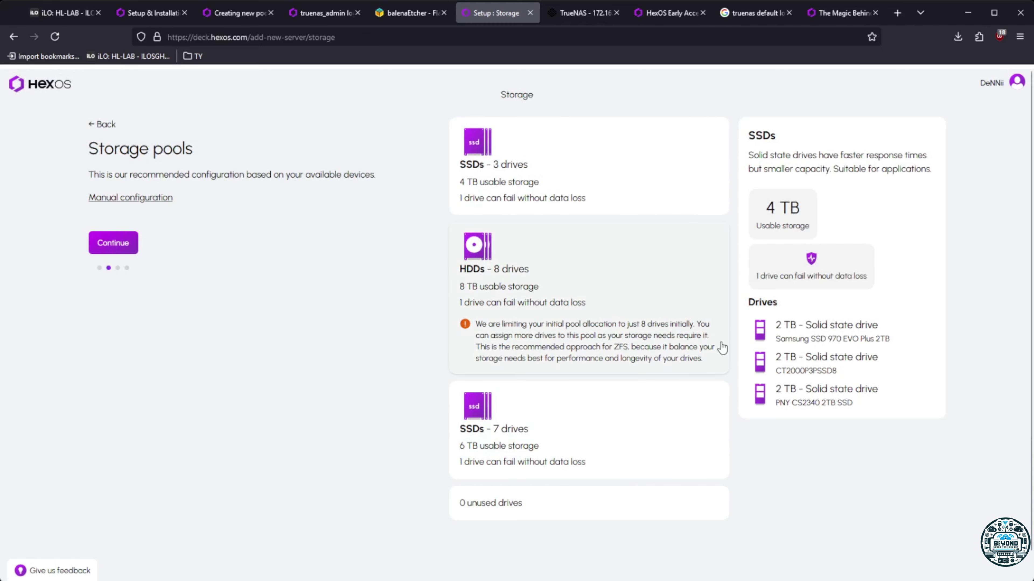
Inspect the 8-drive HDD, 7-drive SSD and 3-drive SSD pools, then accept them
left_click(665, 318)
scroll(805, 373, "down", 3)
left_click(611, 357)
scroll(611, 357, "up", 3)
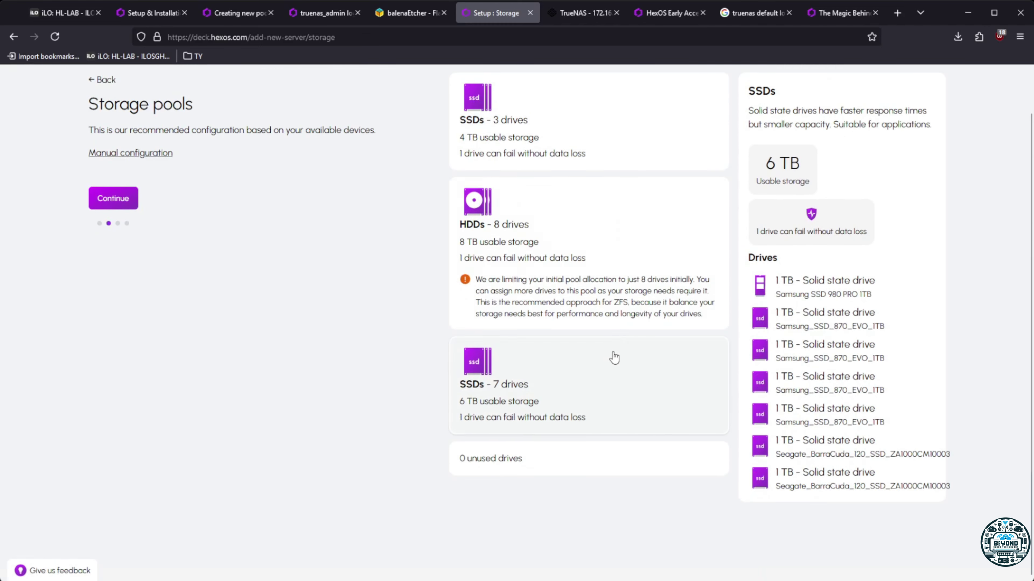
left_click(521, 143)
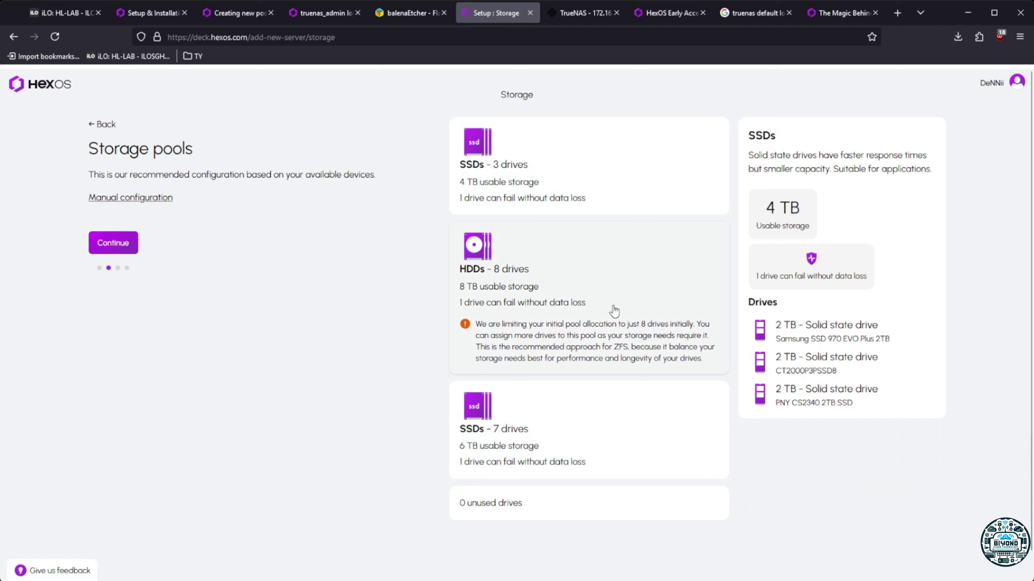
left_click(613, 310)
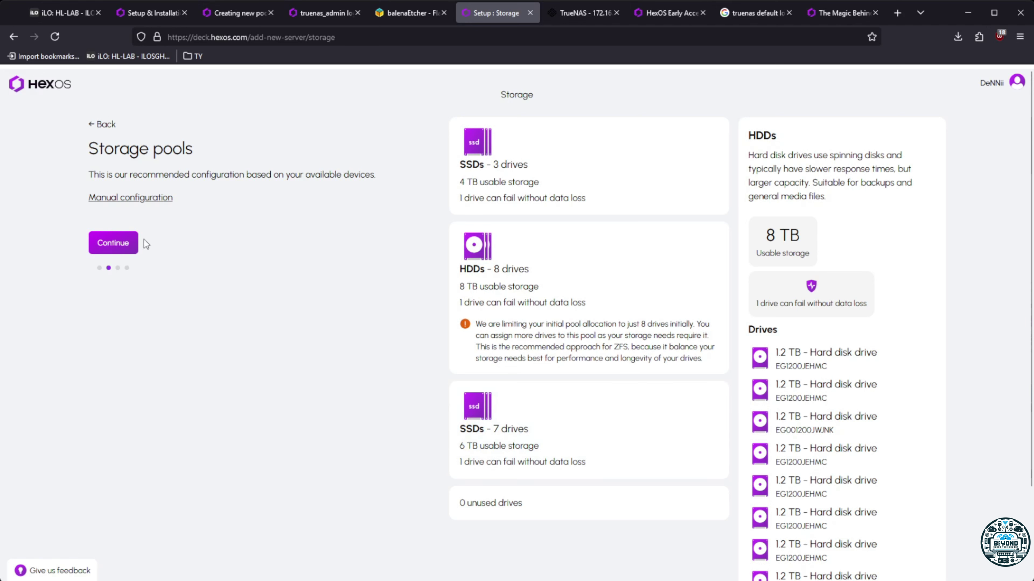
left_click(126, 244)
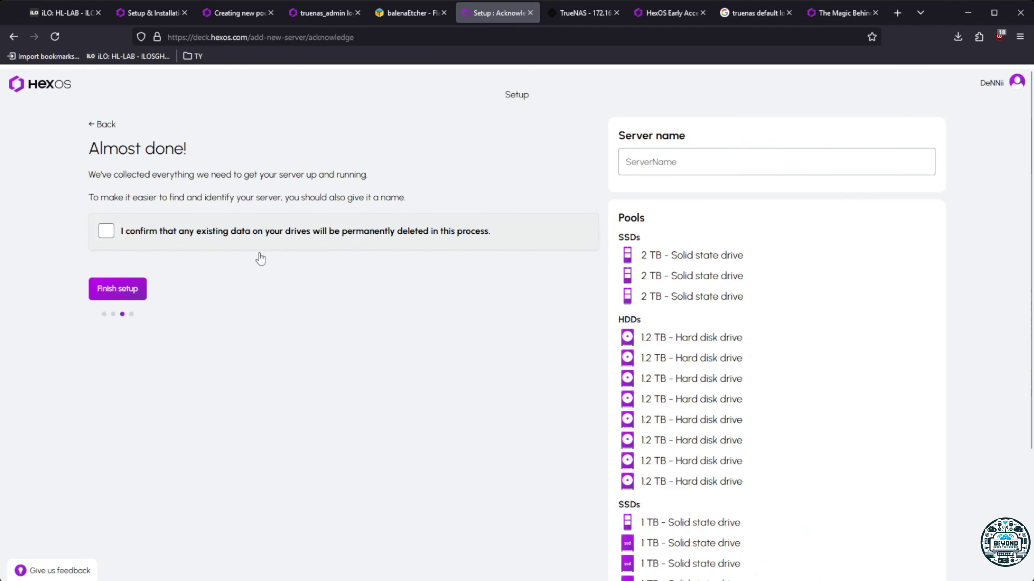
Acknowledge existing drive data will be deleted and name the server HEX-HL
left_click(529, 244)
left_click(750, 170)
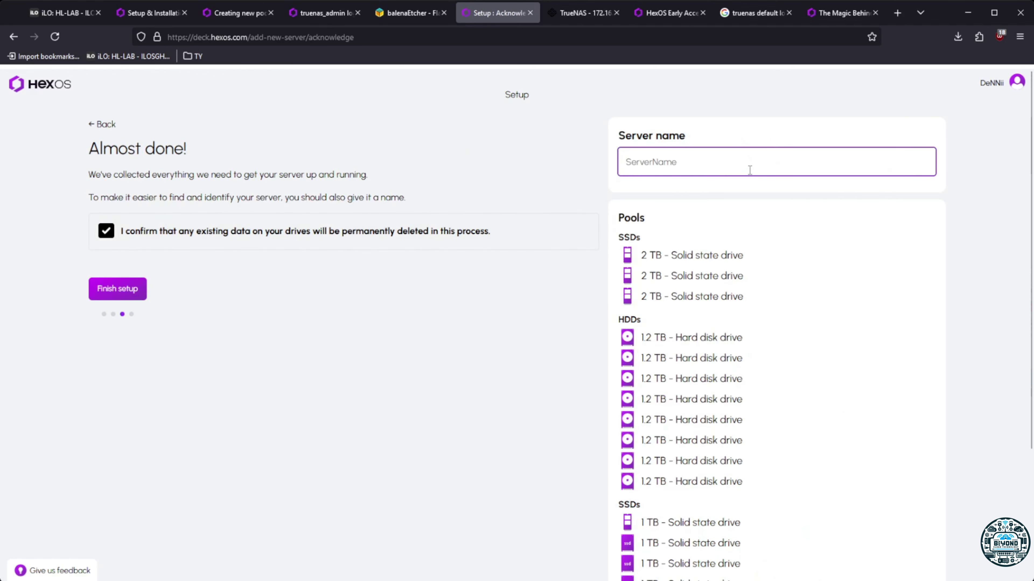
type("HEX-HL")
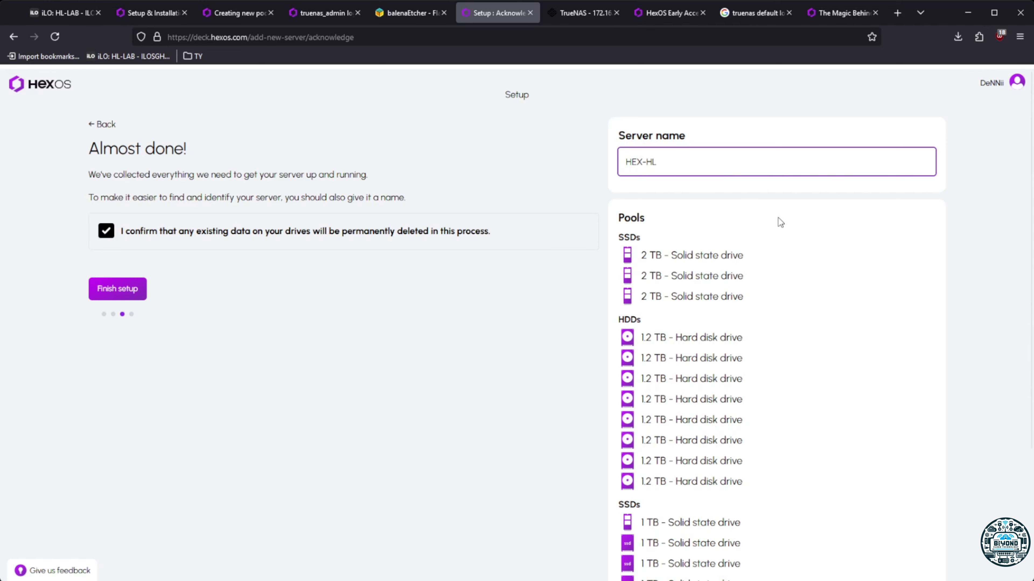
Review the 2 TB and 1 TB SSD entries in the pools list, then finish setup
left_click_drag(642, 255, 773, 255)
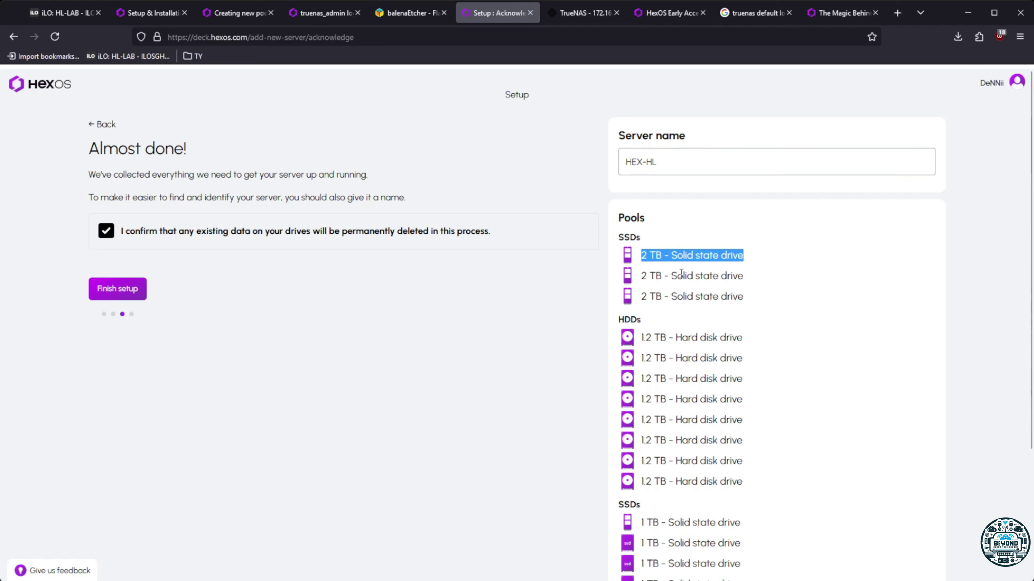
scroll(668, 333, "down", 3)
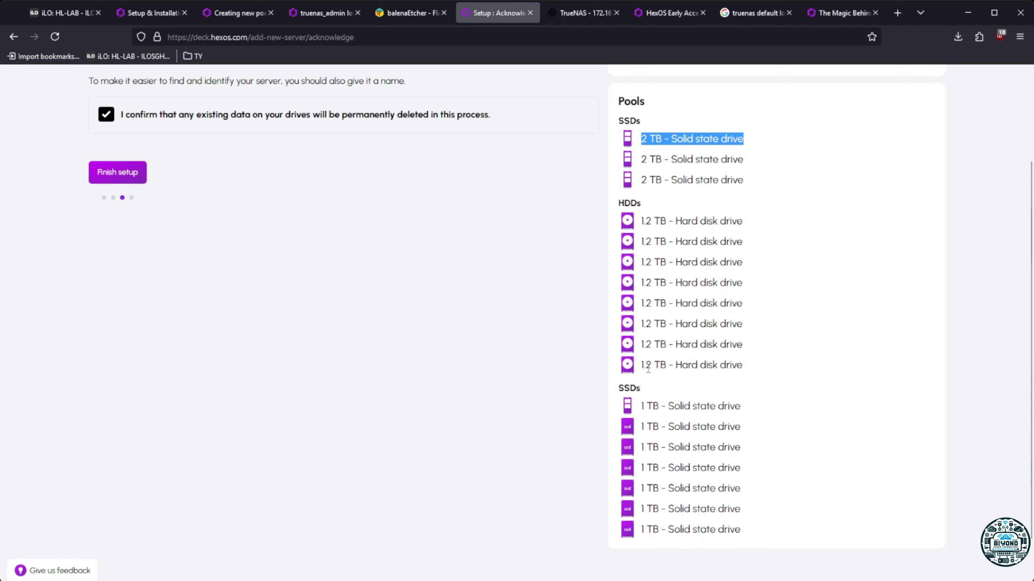
scroll(659, 385, "down", 2)
left_click_drag(643, 385, 744, 483)
left_click(651, 358)
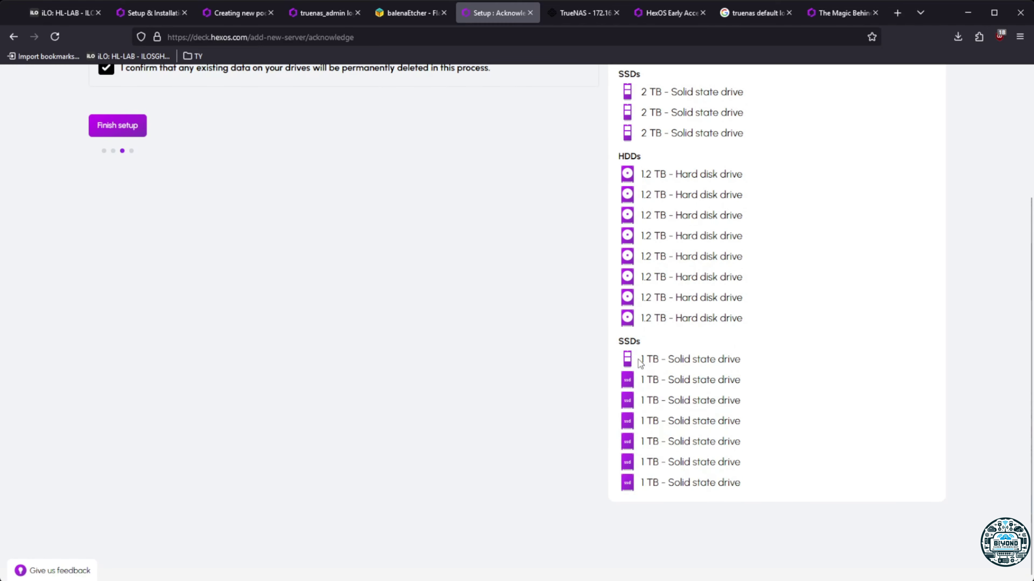
left_click_drag(638, 360, 753, 363)
left_click(288, 238)
scroll(282, 355, "up", 4)
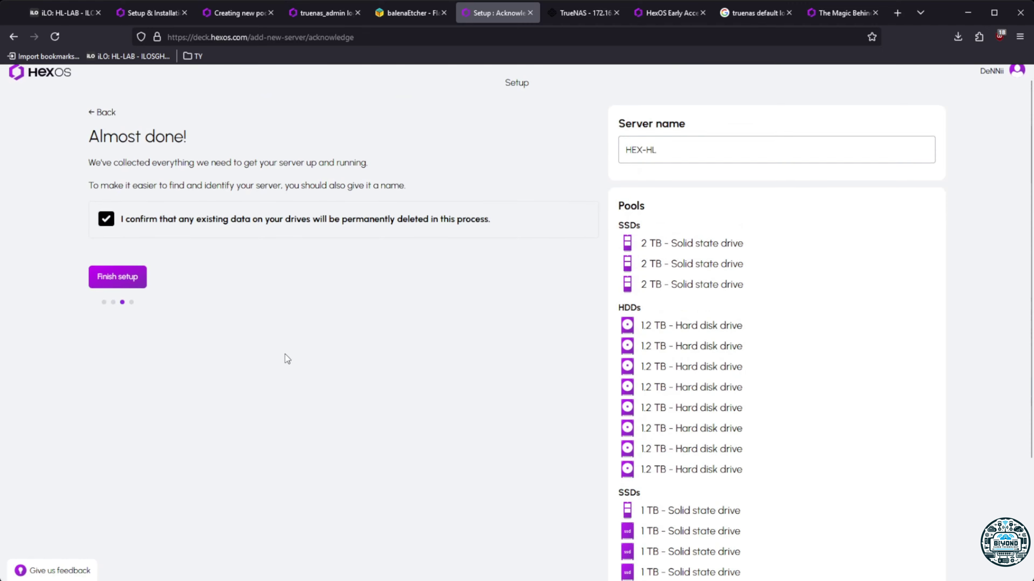
scroll(284, 357, "down", 4)
left_click_drag(641, 363, 778, 365)
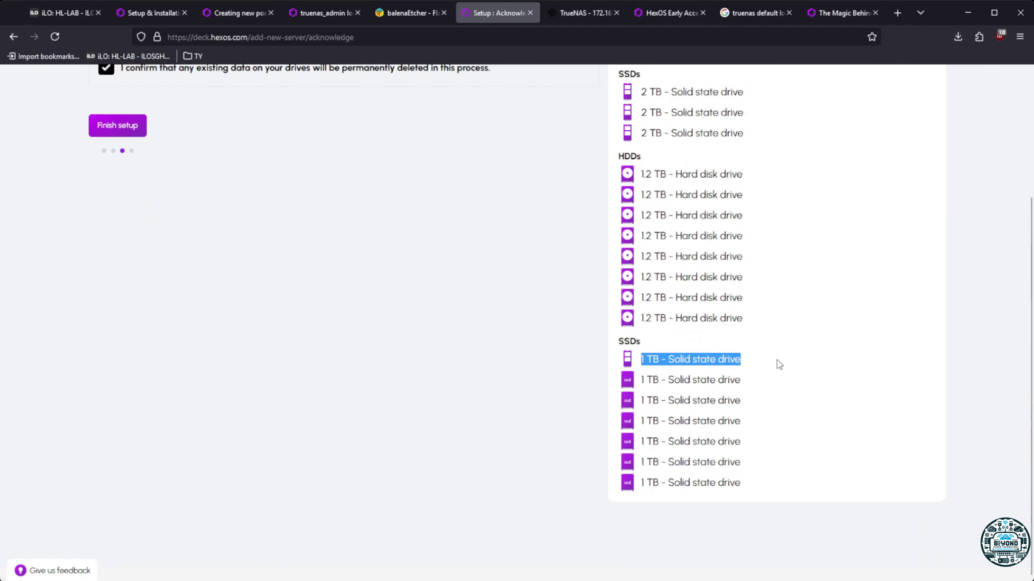
scroll(233, 343, "up", 3)
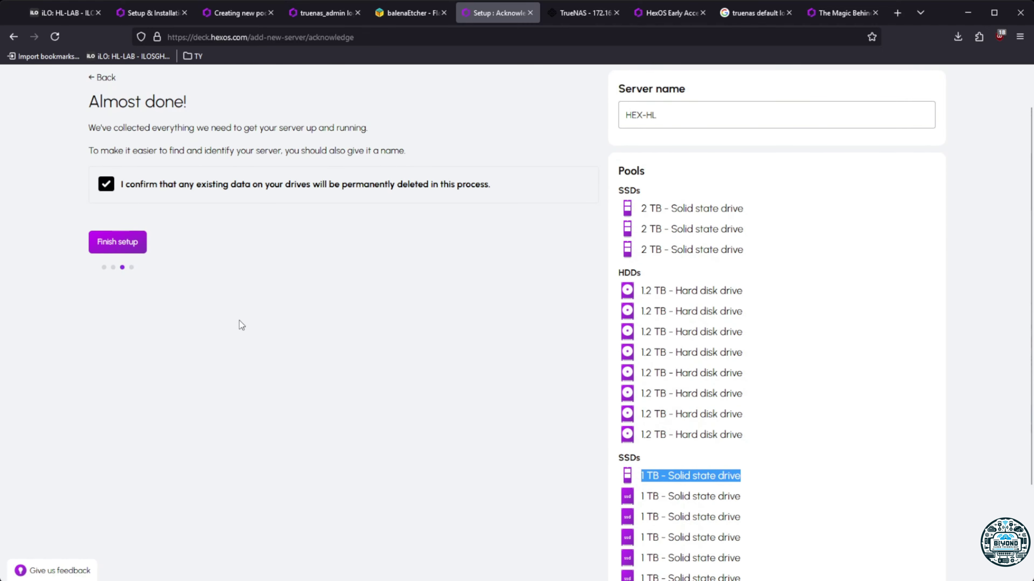
left_click(137, 249)
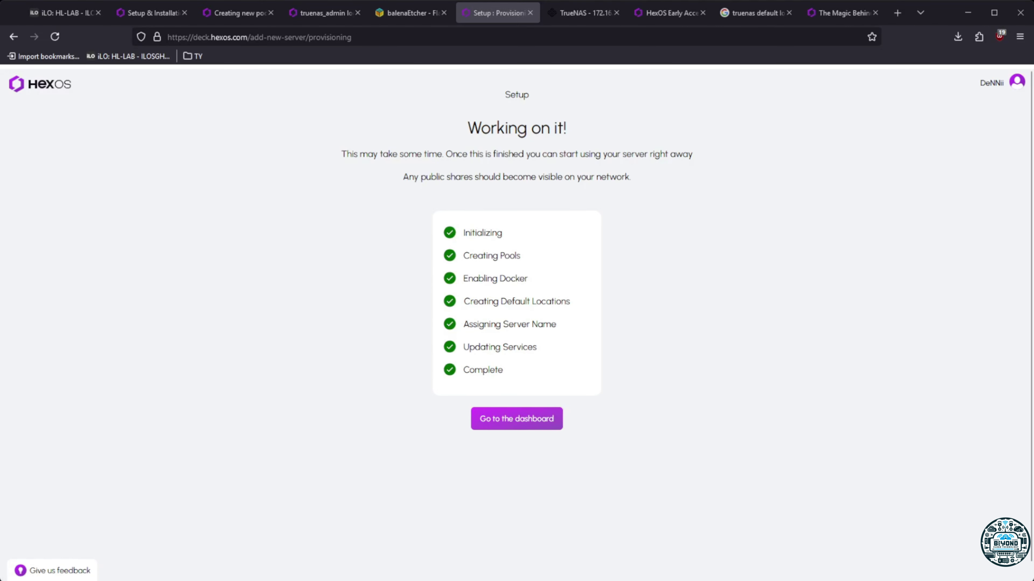
Open HEX-HL's dashboard, close the Welcome to HexOS popup, and go to Storage
left_click(517, 419)
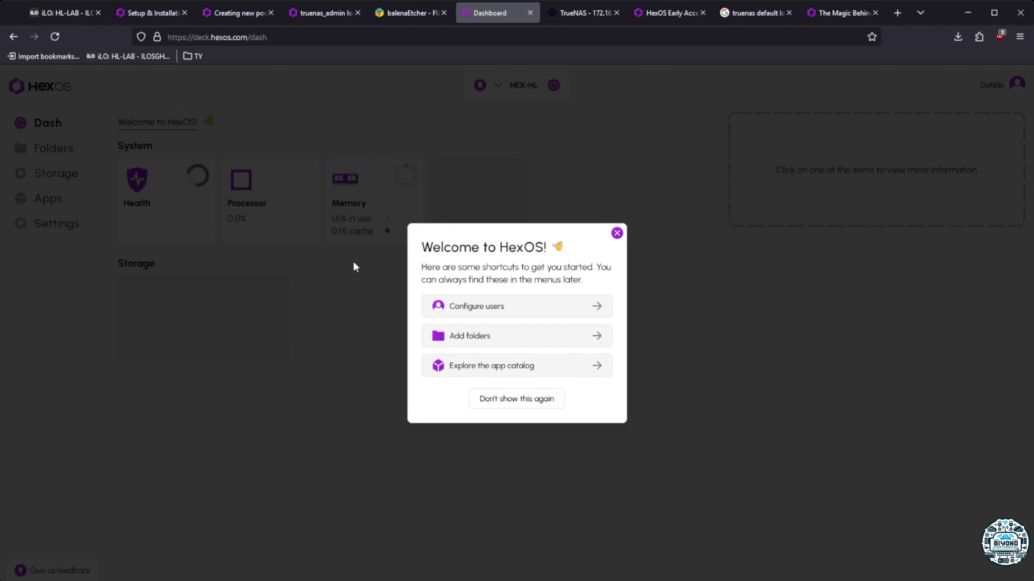
left_click(617, 233)
left_click(74, 184)
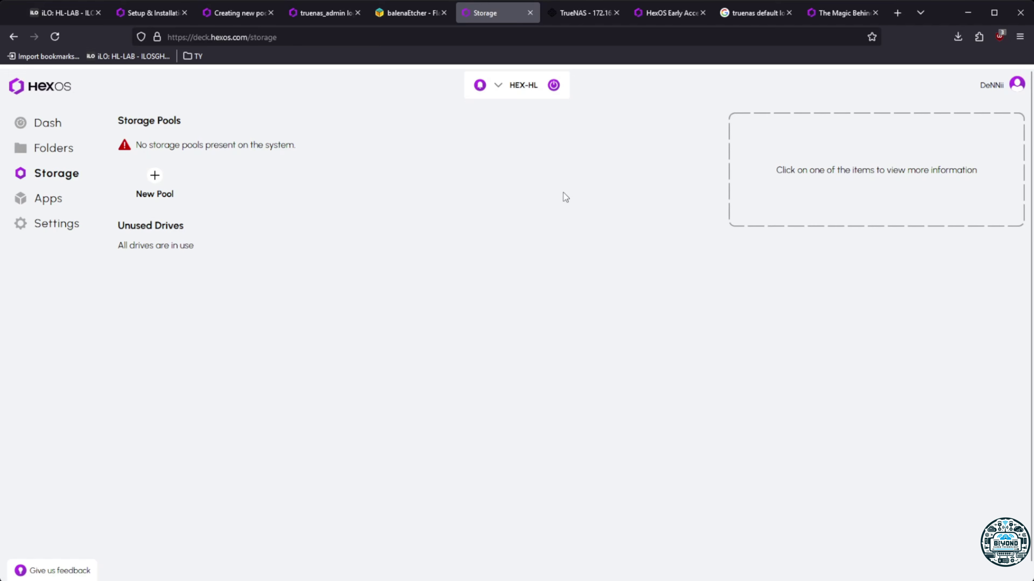
Switch to the TrueNAS browser tab showing the Disks list
left_click(584, 12)
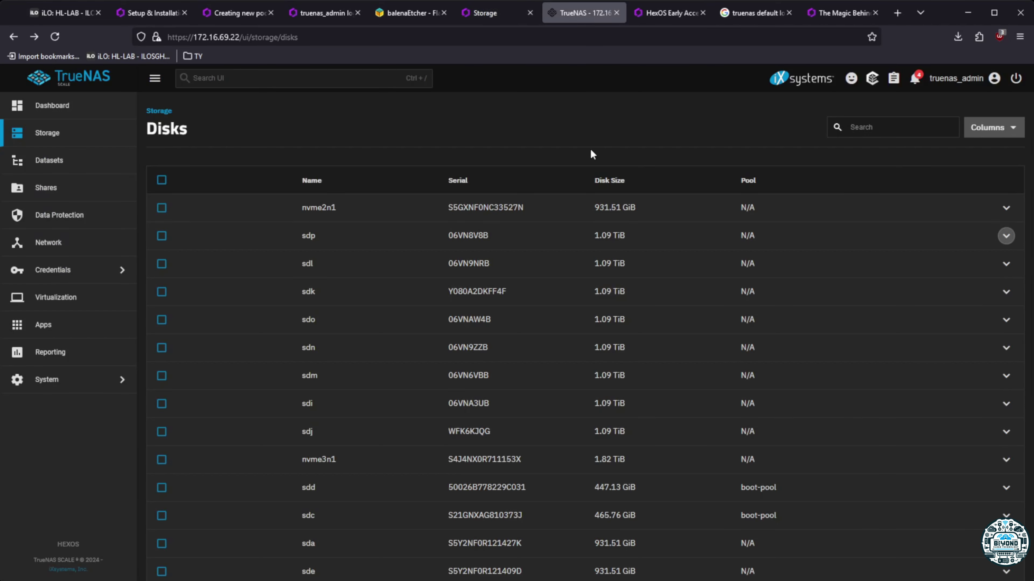
Reload the TrueNAS Disks list twice to check pool assignments, then log out
left_click(55, 37)
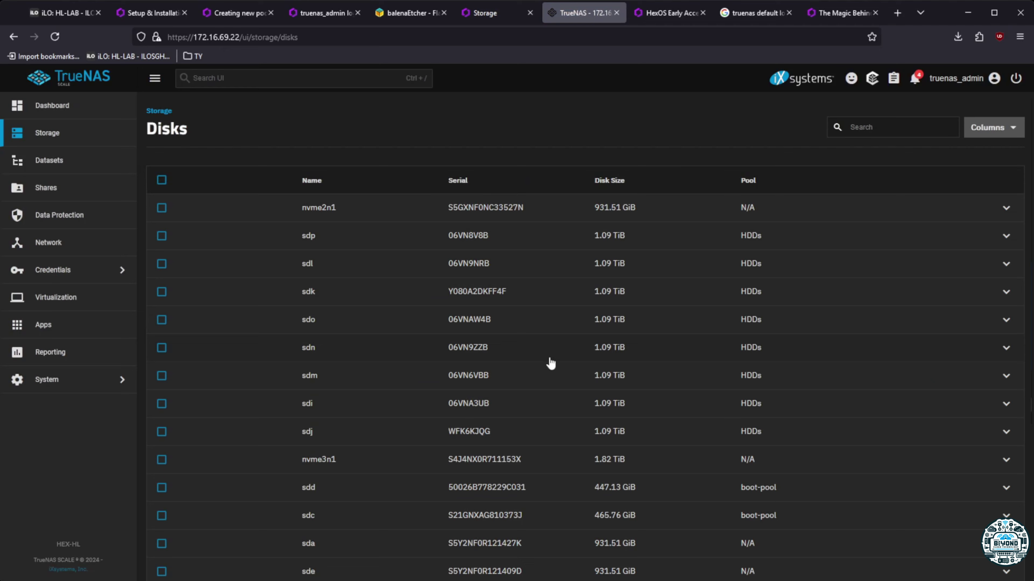
scroll(550, 363, "down", 4)
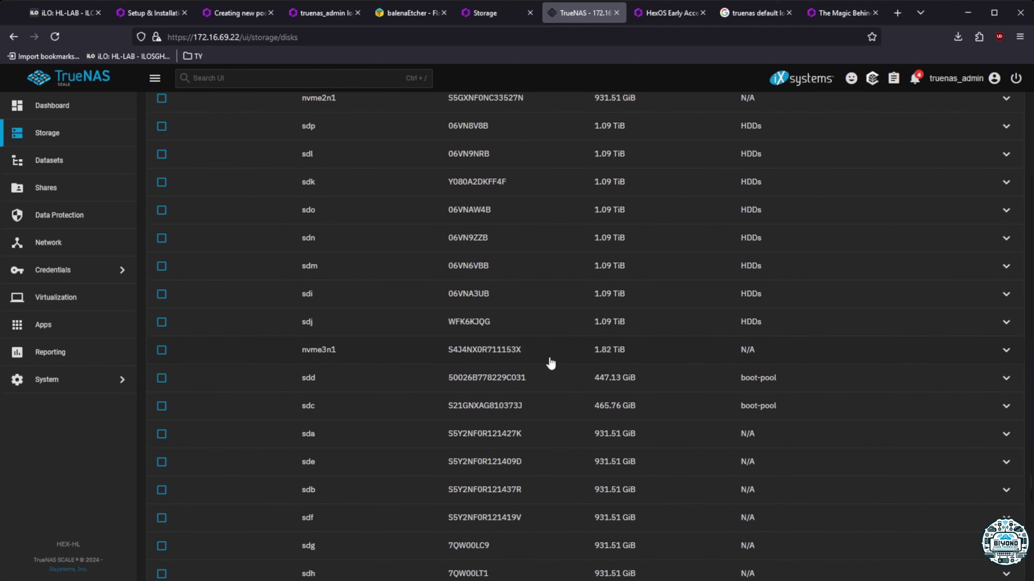
scroll(550, 363, "up", 4)
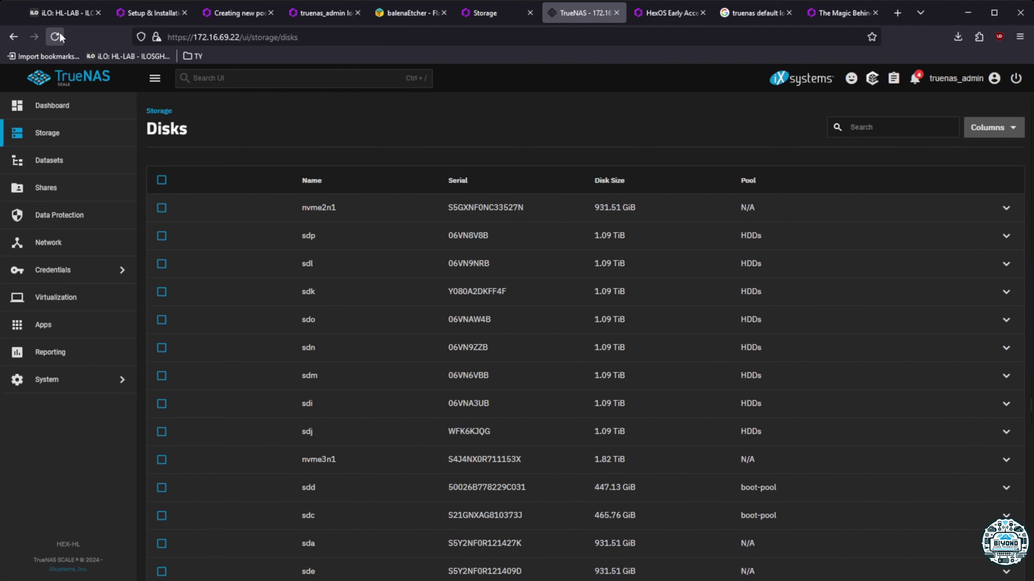
left_click(56, 37)
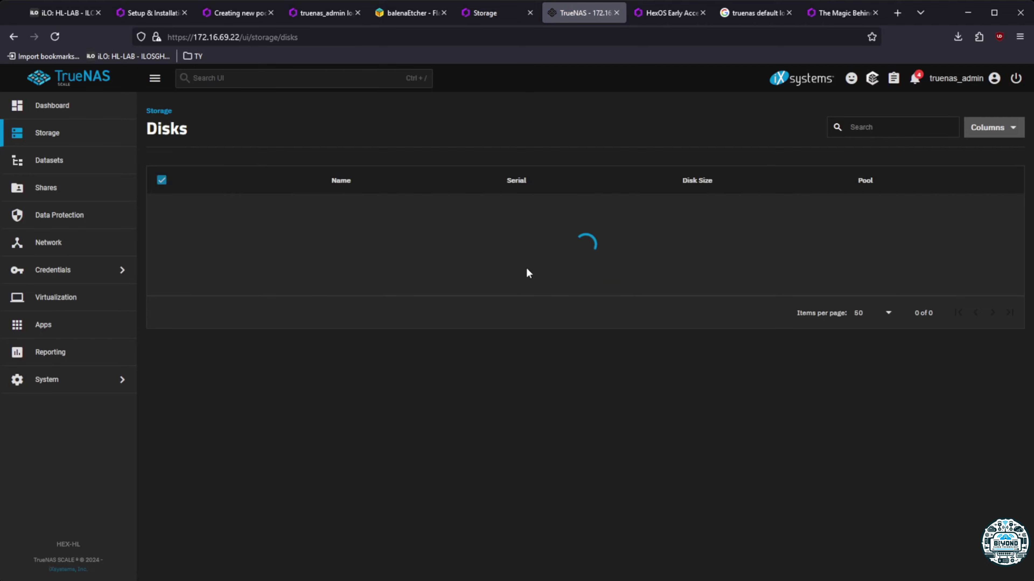
scroll(543, 287, "down", 5)
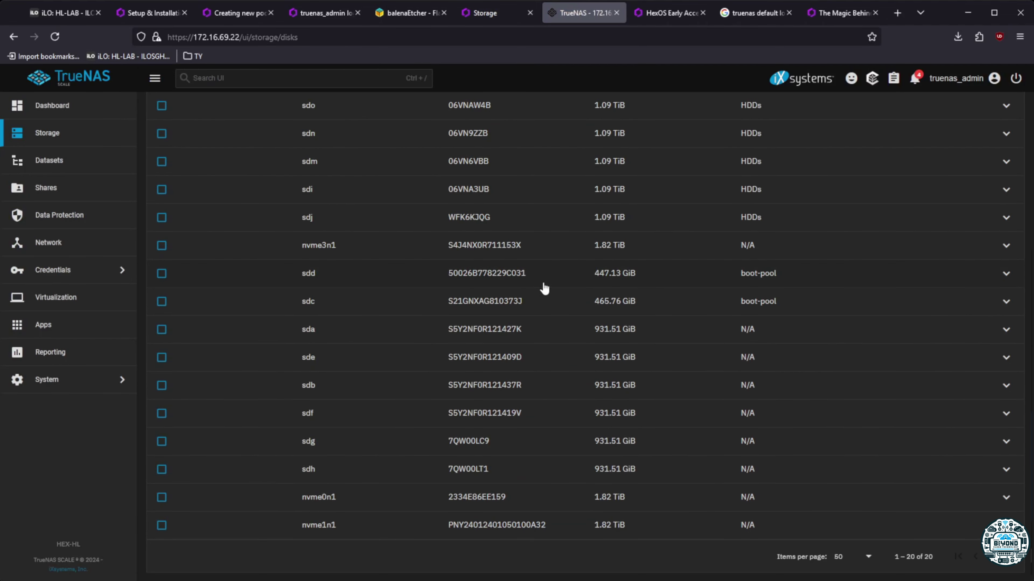
scroll(545, 288, "up", 5)
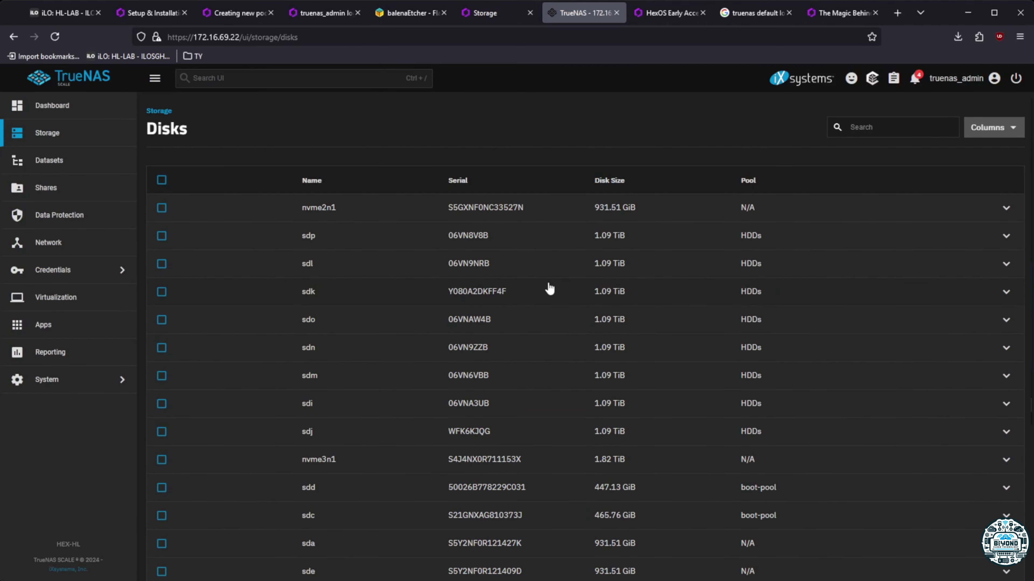
left_click(993, 77)
left_click(930, 215)
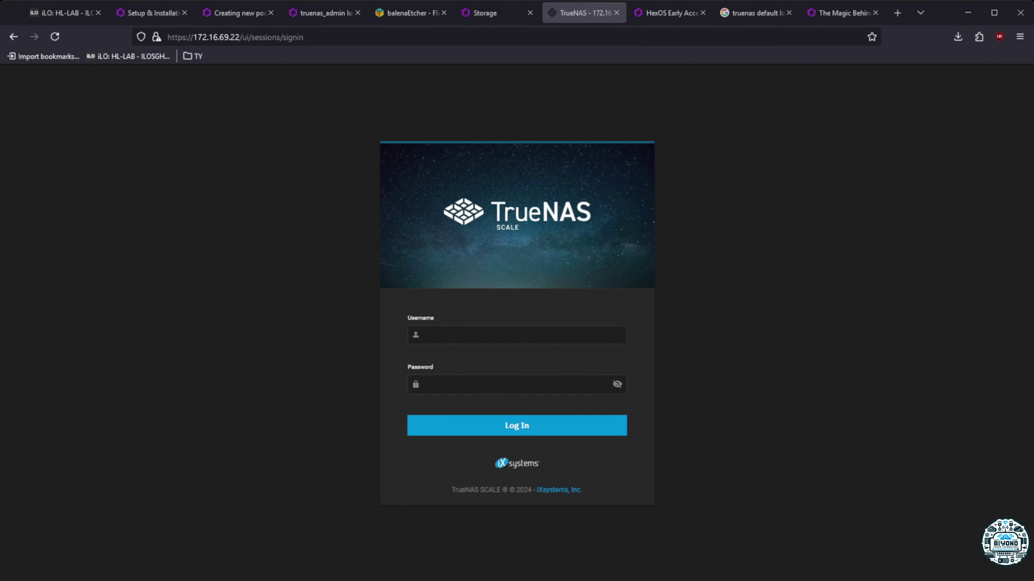
Sign in to TrueNAS SCALE as truenas_admin, re-entering the password after the first attempt is rejected
left_click(492, 332)
type("truenas_admin")
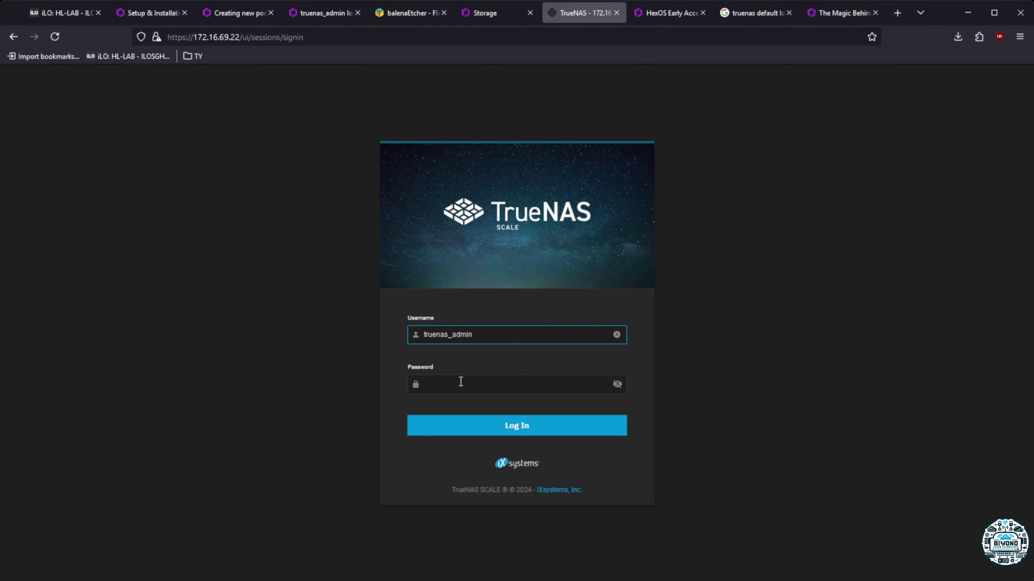
left_click(459, 383)
type("••")
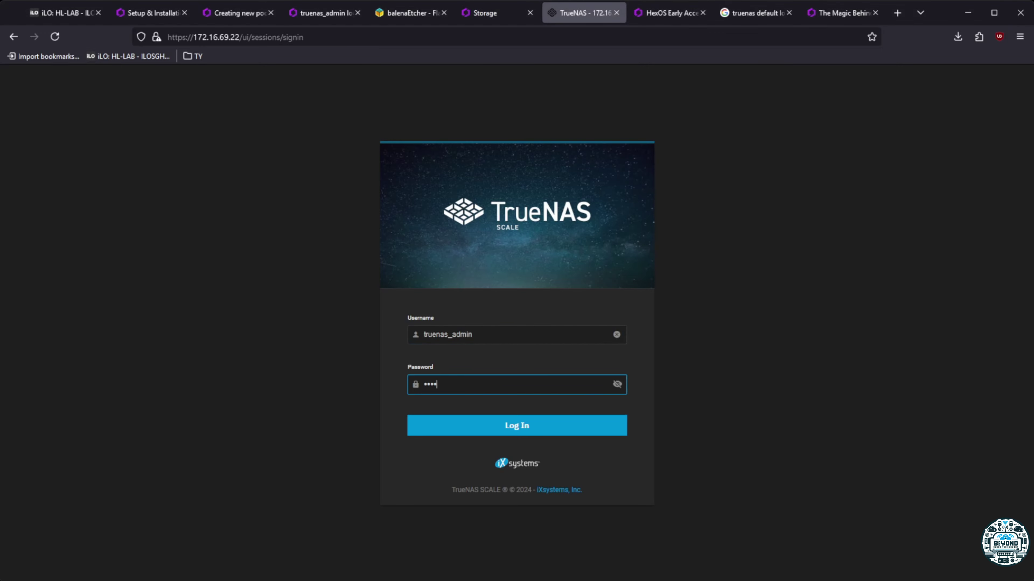
left_click(533, 433)
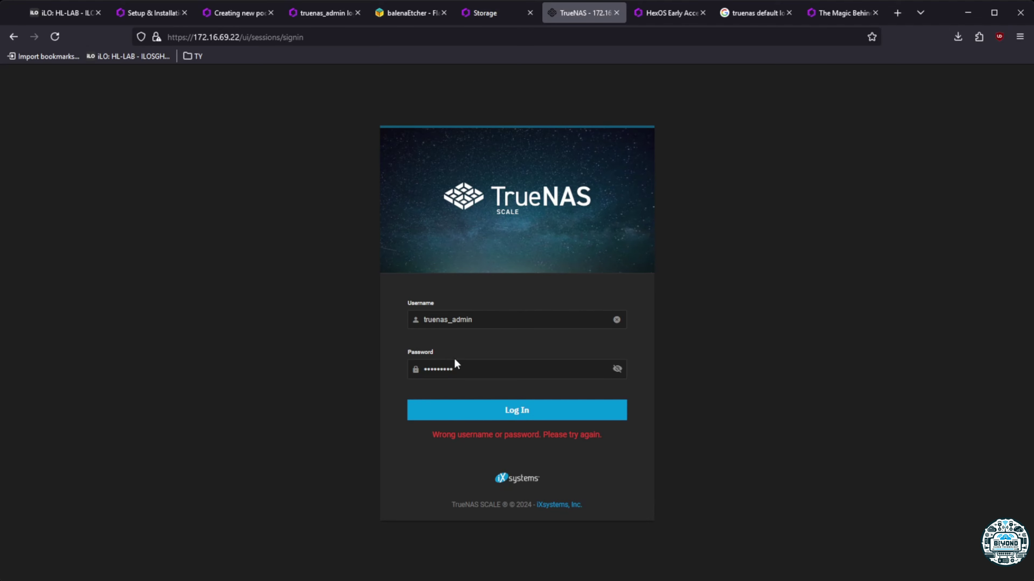
left_click_drag(460, 369, 270, 364)
type("••")
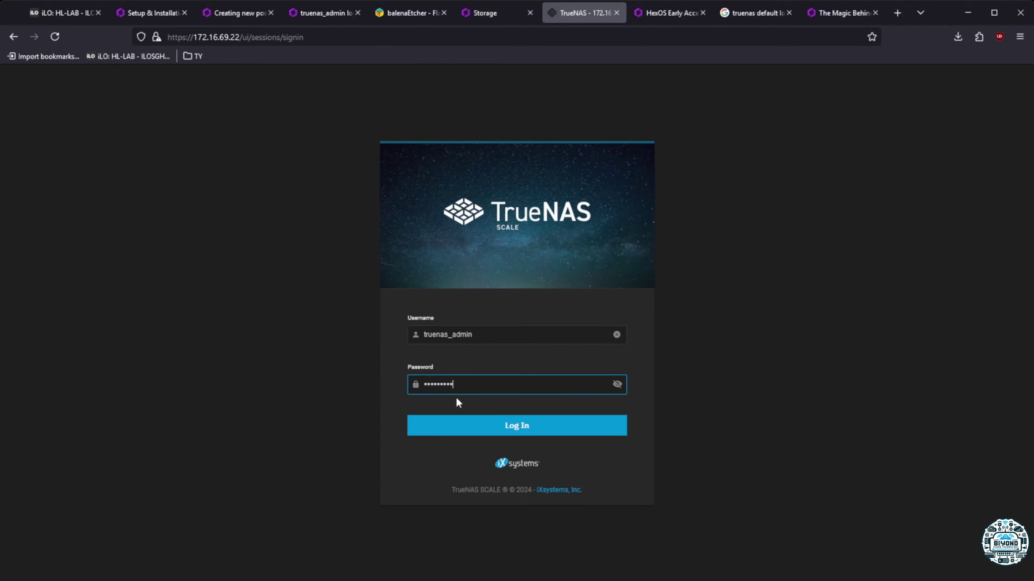
left_click(514, 426)
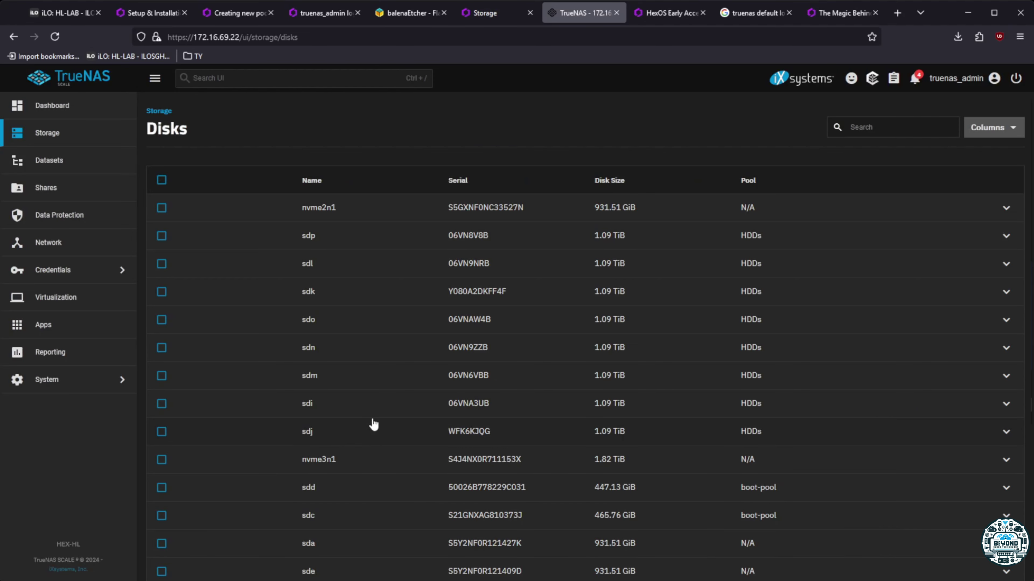
Scroll the Disks table to check which drives are assigned to pools
scroll(373, 424, "down", 3)
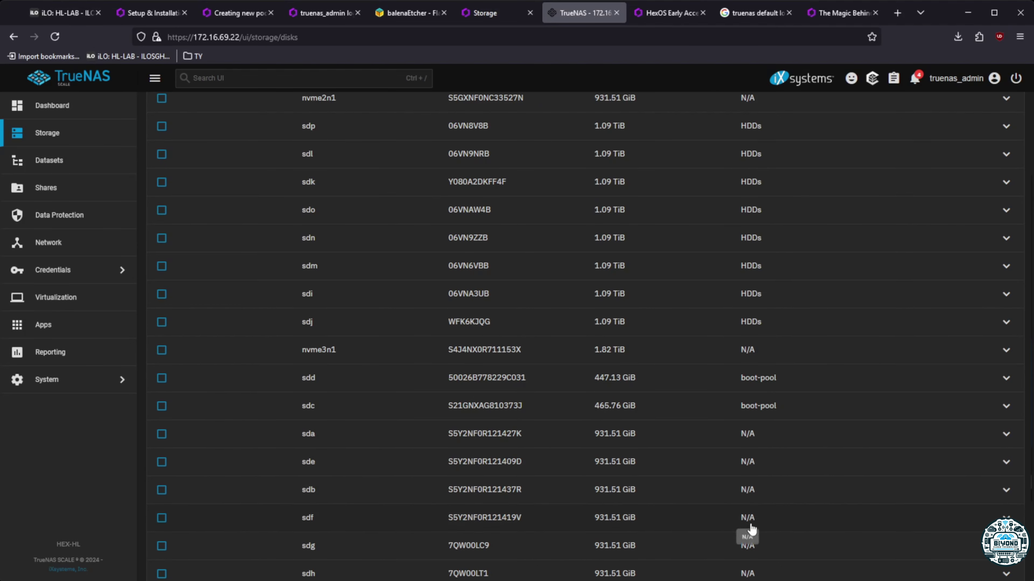
scroll(749, 529, "down", 3)
scroll(769, 435, "up", 6)
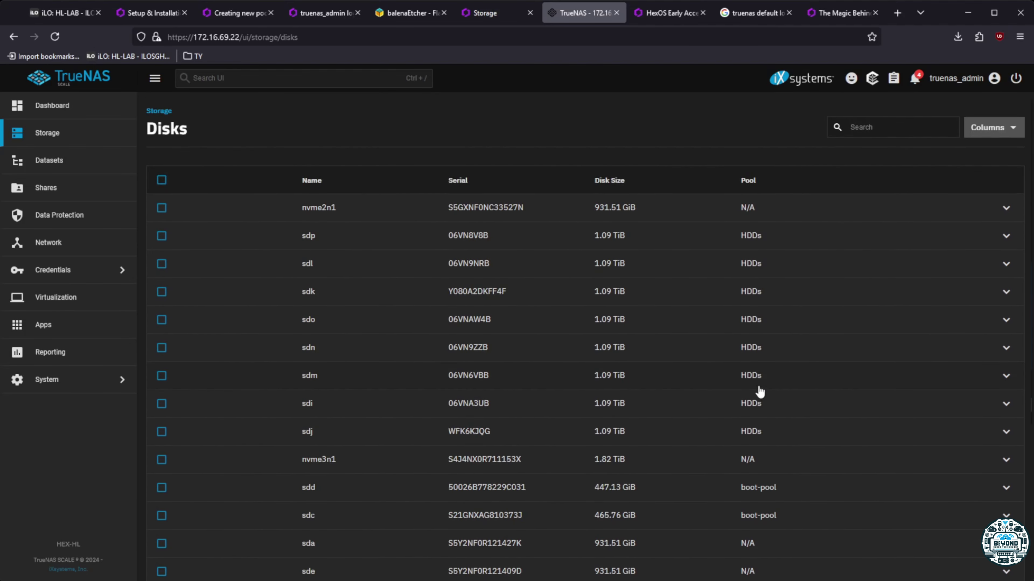
Review HexOS's Storage page and its Unused Drives warning, then open HEX-HL's Health details
left_click(474, 14)
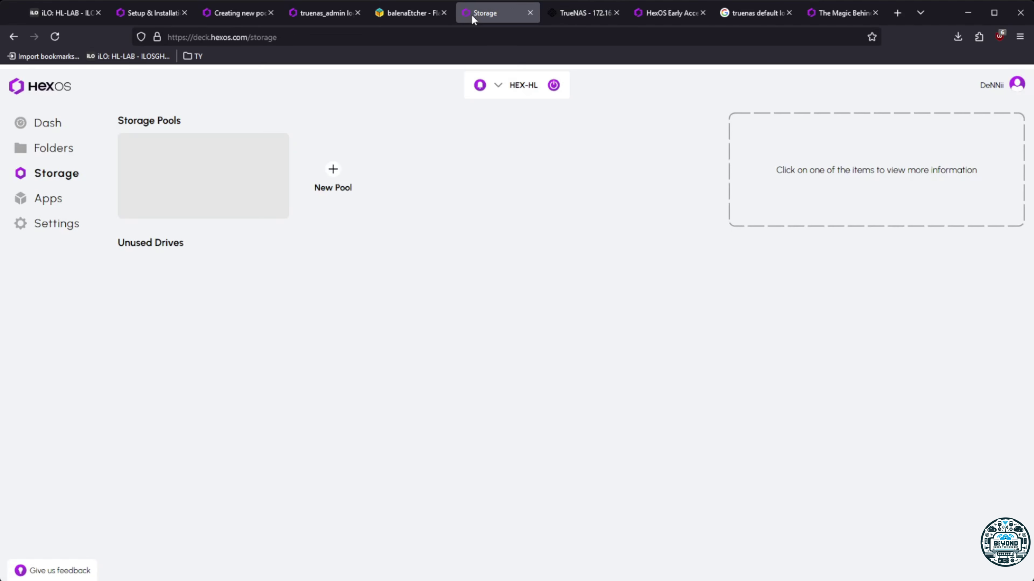
left_click(54, 149)
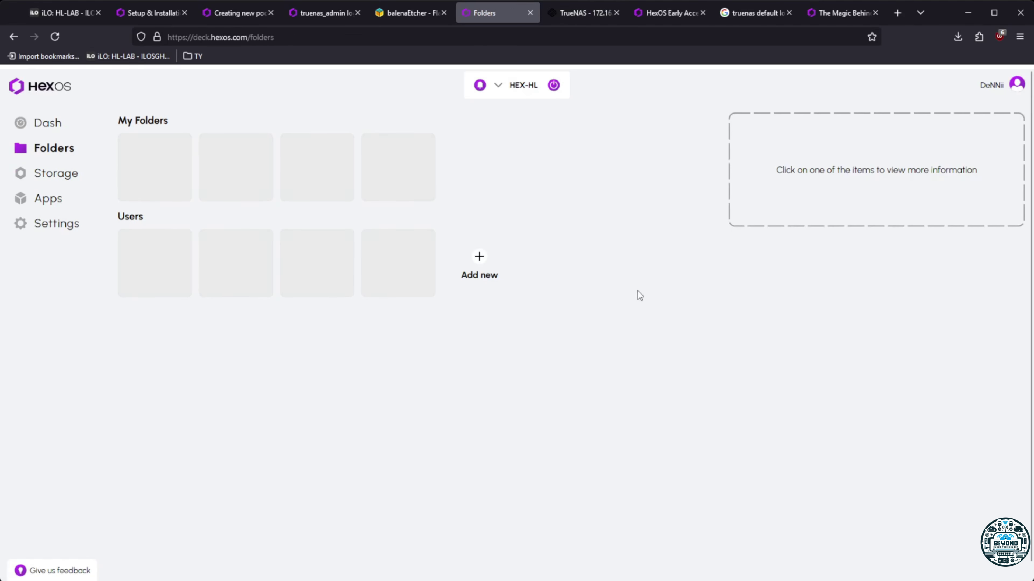
left_click(57, 174)
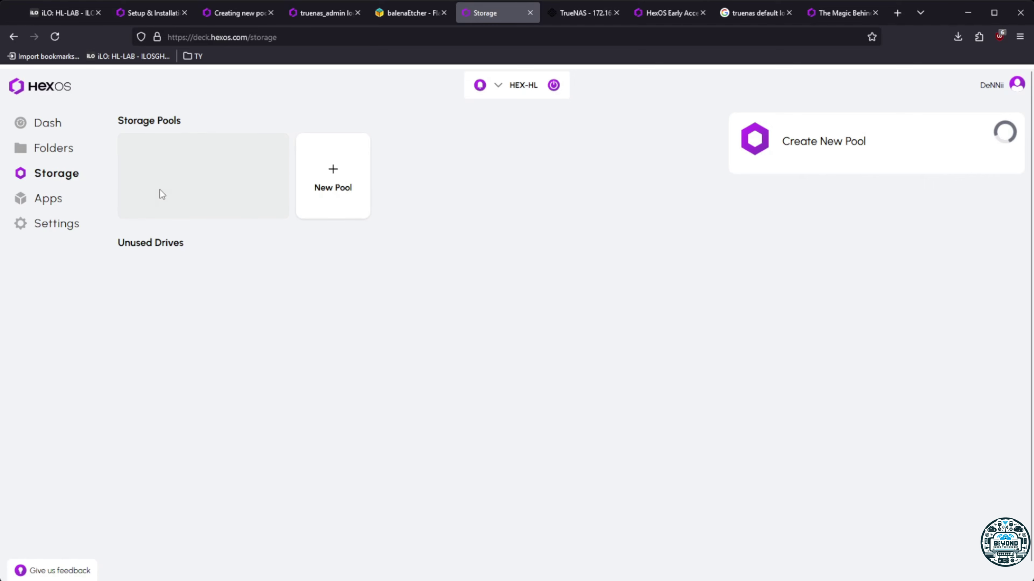
left_click_drag(116, 243, 208, 247)
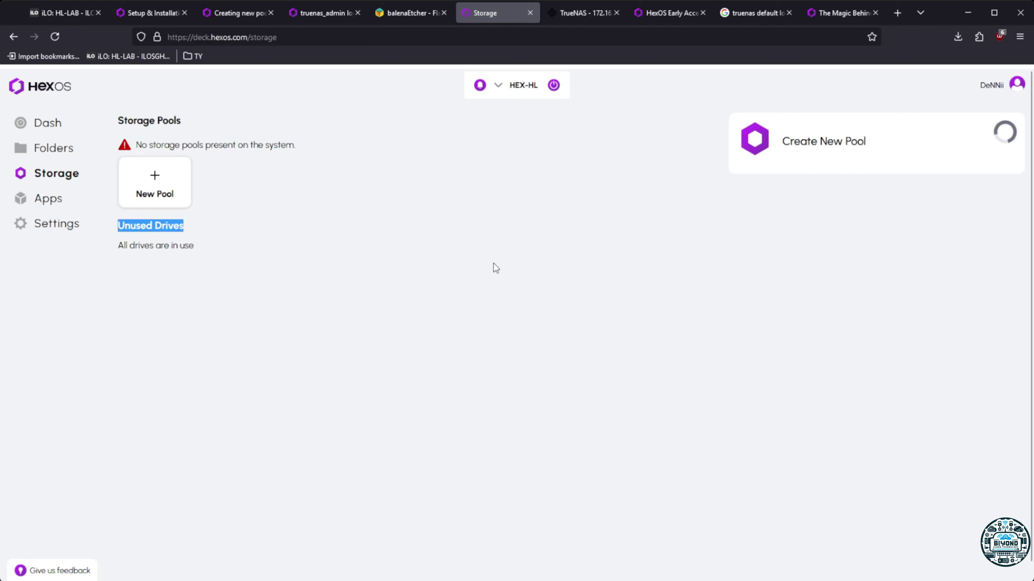
left_click(875, 211)
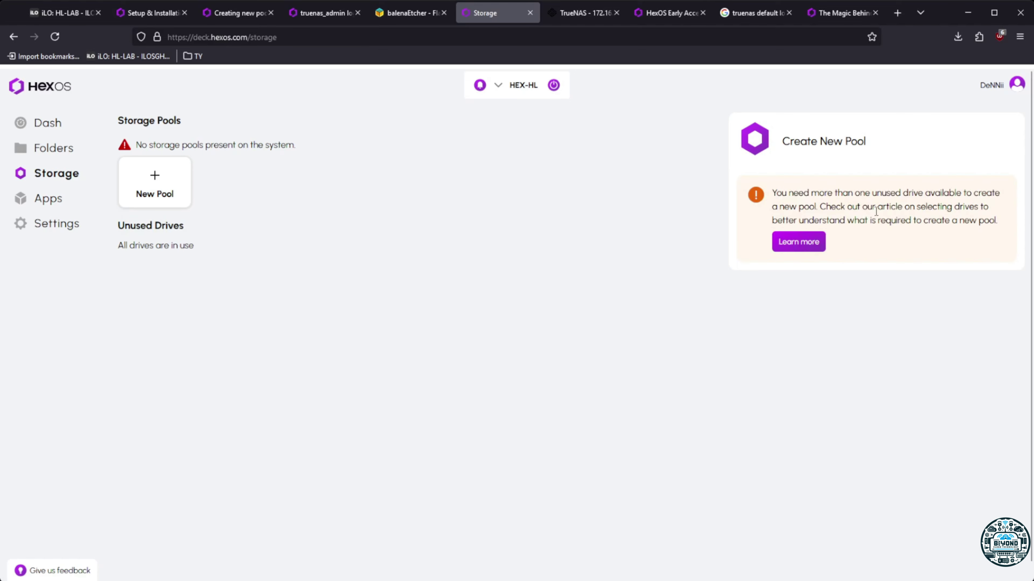
double_click(876, 211)
left_click(592, 211)
left_click(36, 124)
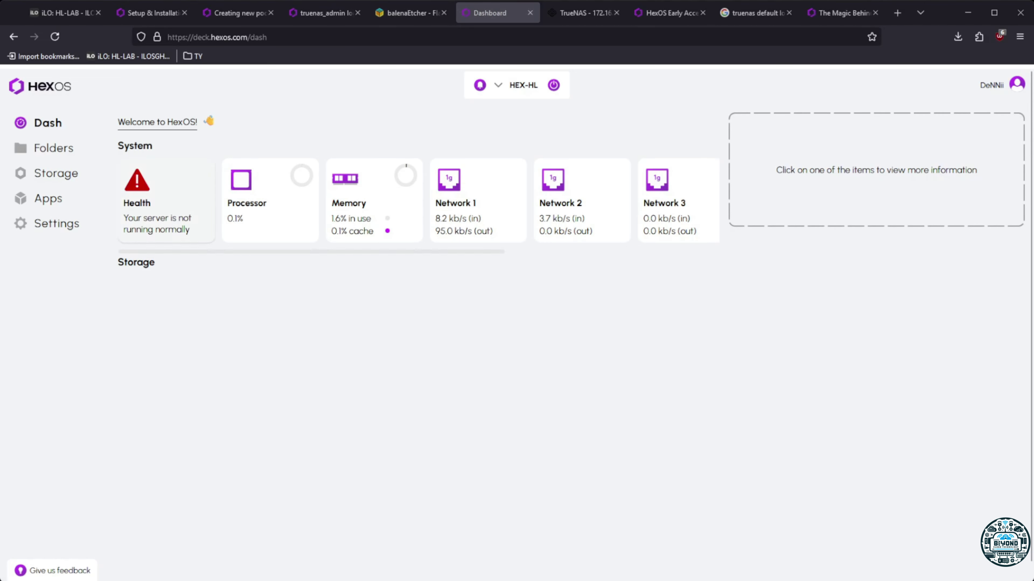
left_click(167, 203)
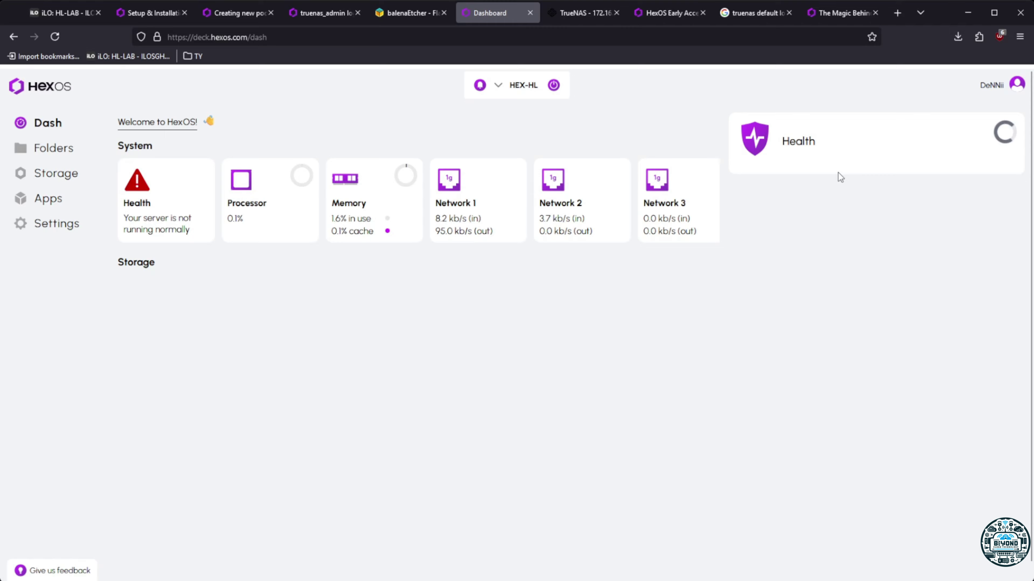
From the TrueNAS dashboard's System Information widget, open the available TrueNAS-24.10.0.2 update
left_click(586, 13)
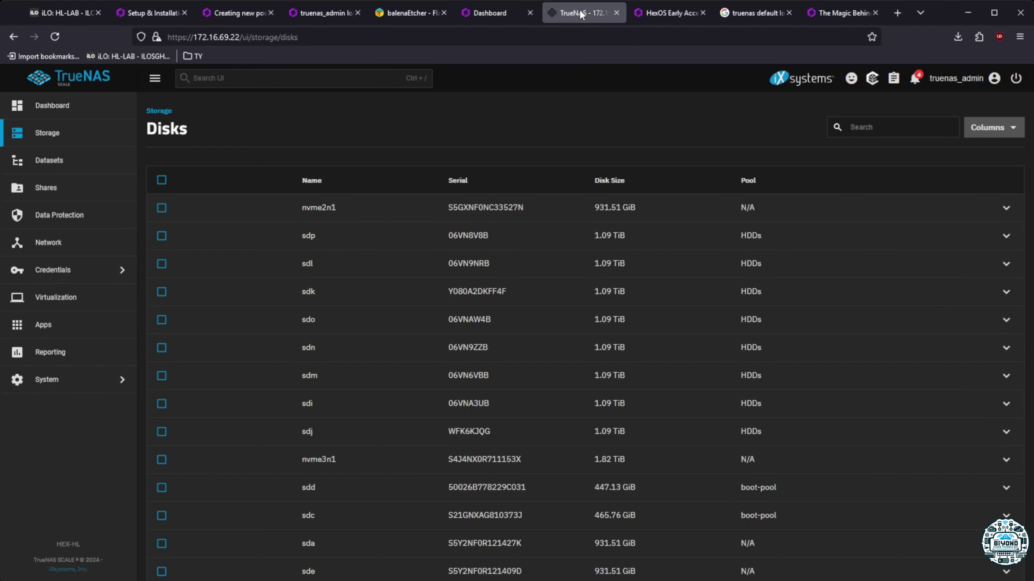
left_click(52, 105)
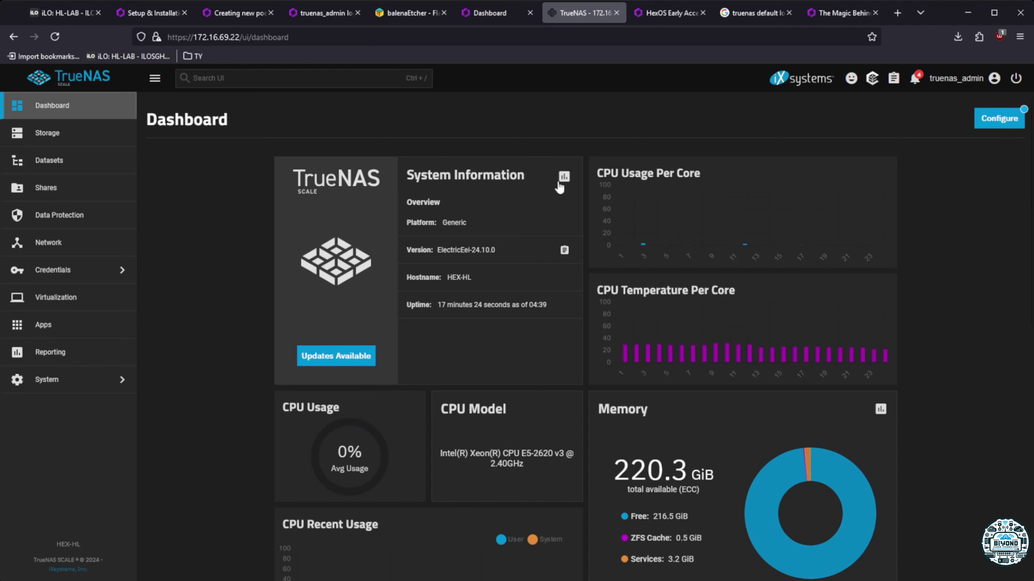
scroll(490, 388, "down", 3)
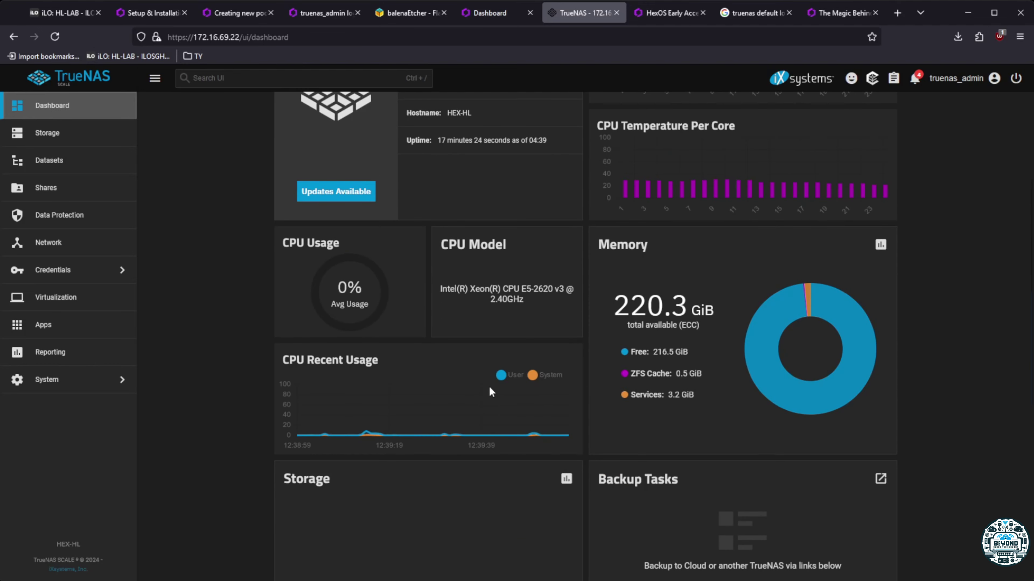
scroll(489, 387, "up", 3)
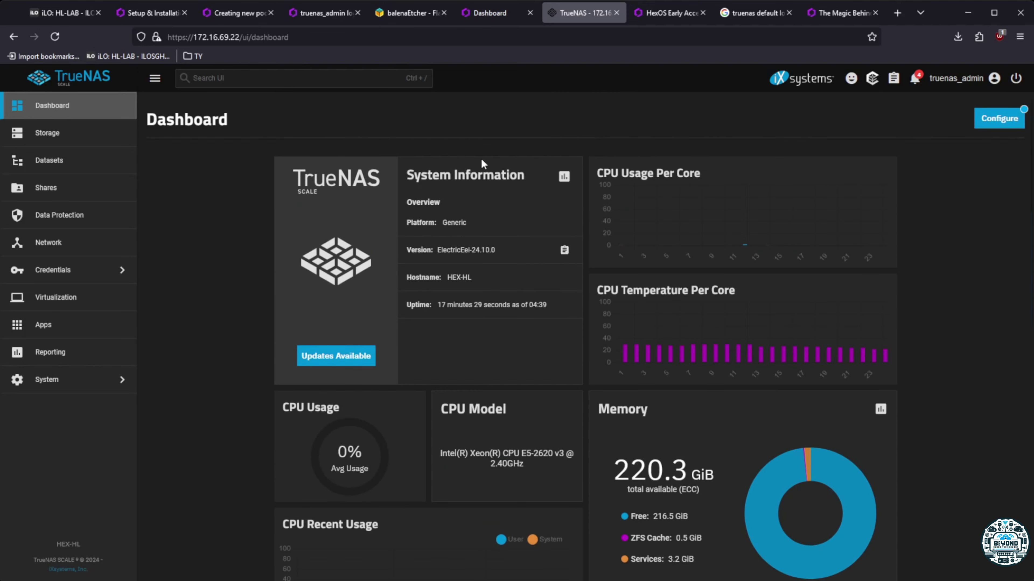
left_click(335, 355)
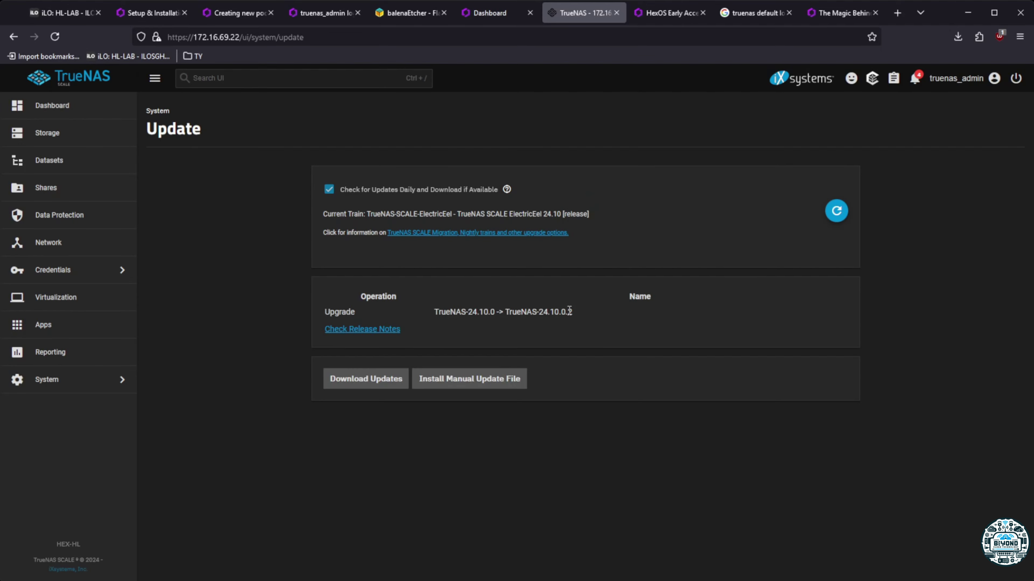
Open the release notes and scroll through the TrueNAS 24.10 Electric Eel version notes
left_click(343, 331)
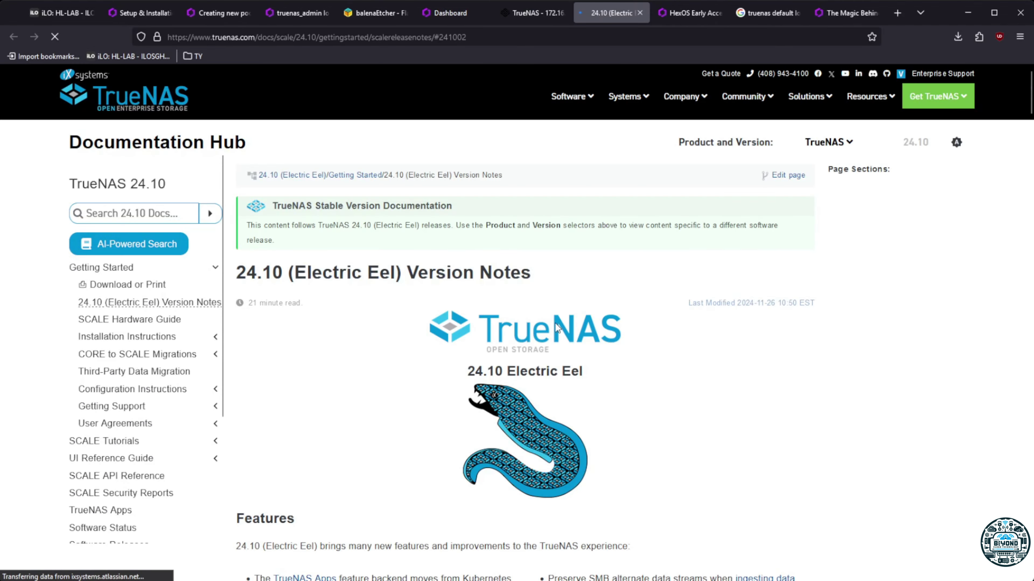
scroll(518, 388, "down", 10)
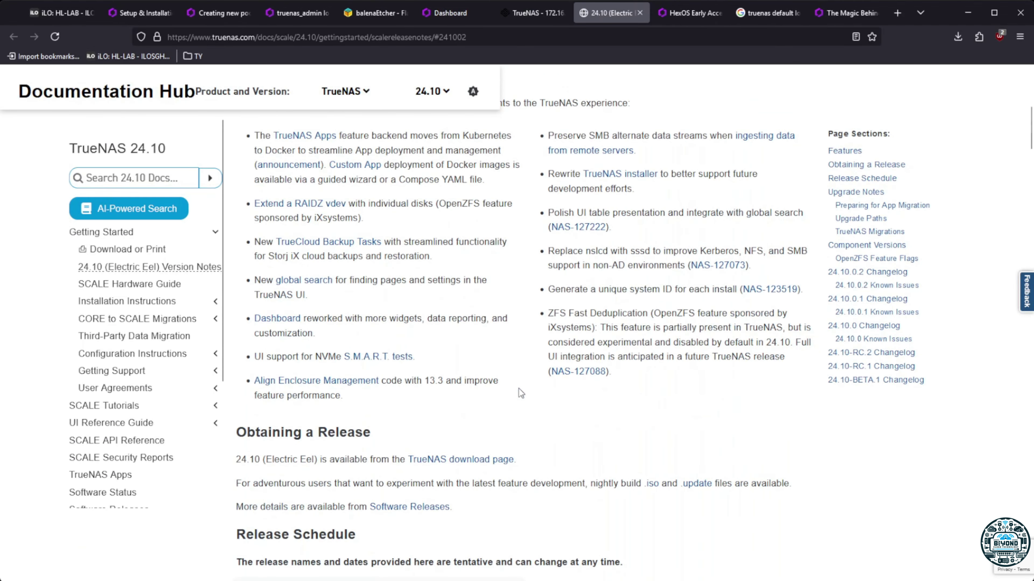
scroll(519, 389, "down", 7)
scroll(518, 389, "down", 5)
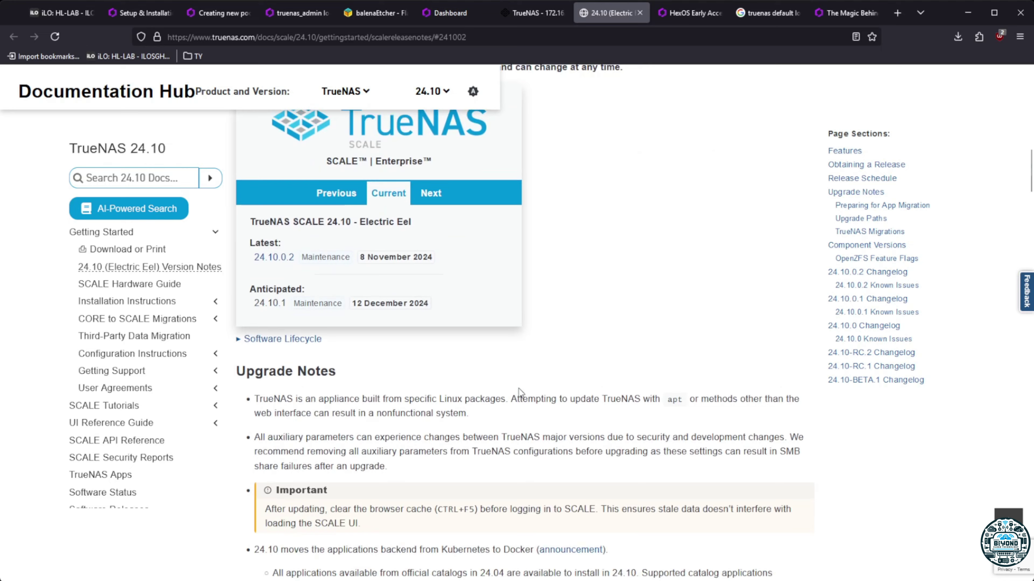
scroll(519, 388, "down", 5)
scroll(518, 388, "down", 4)
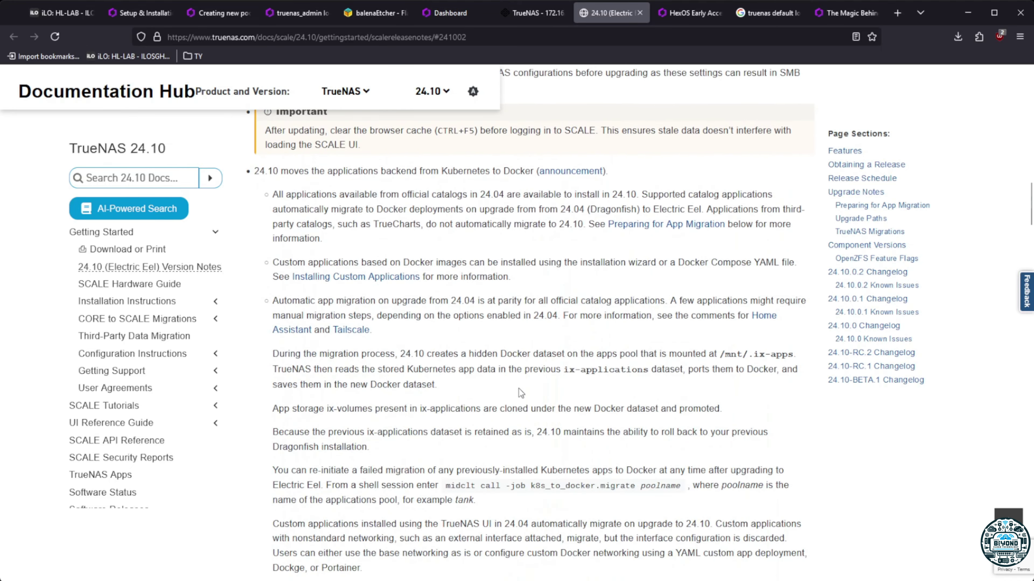
scroll(520, 392, "down", 4)
scroll(518, 388, "down", 5)
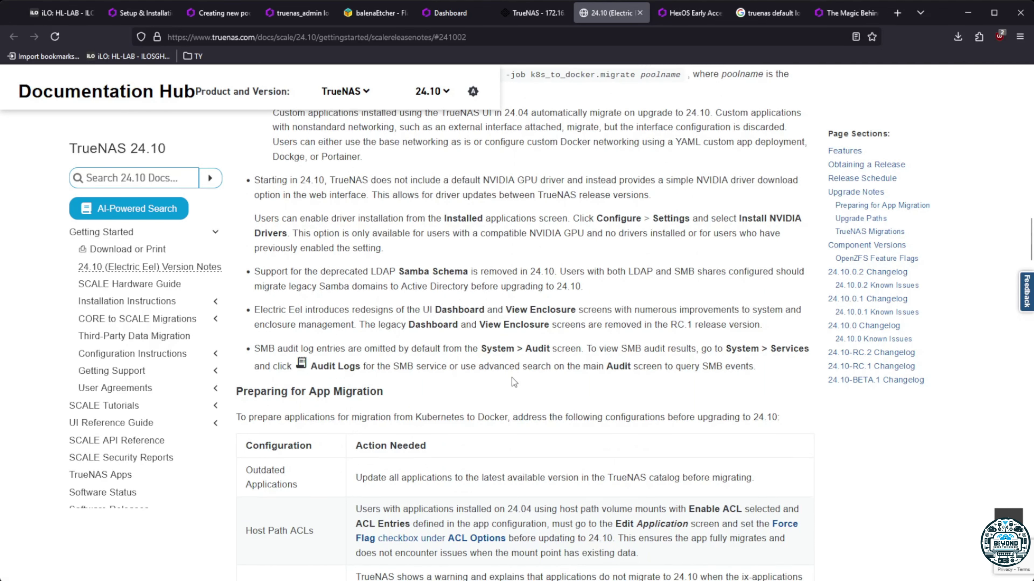
scroll(513, 379, "down", 5)
scroll(511, 375, "down", 4)
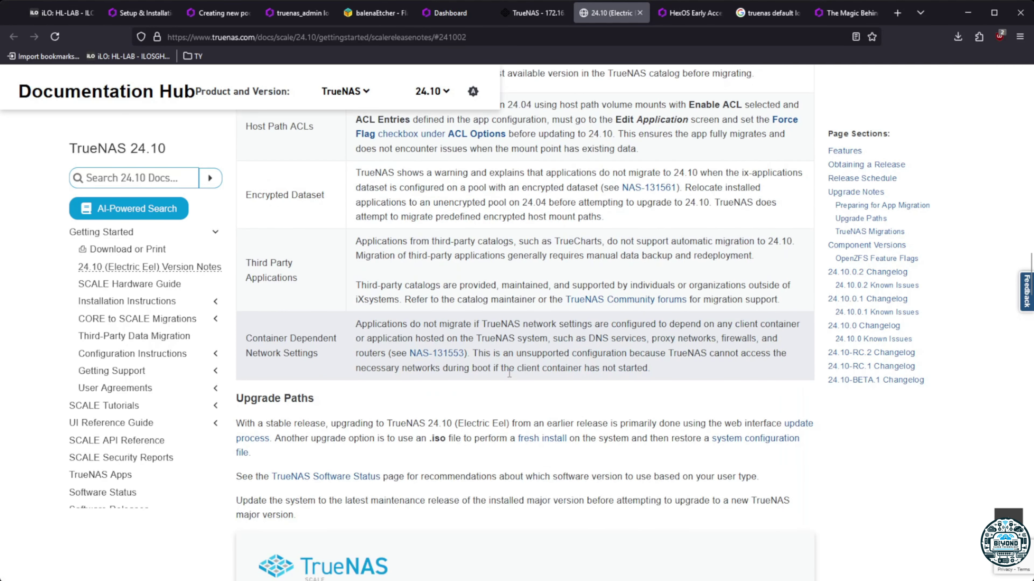
scroll(508, 373, "down", 4)
scroll(509, 374, "down", 10)
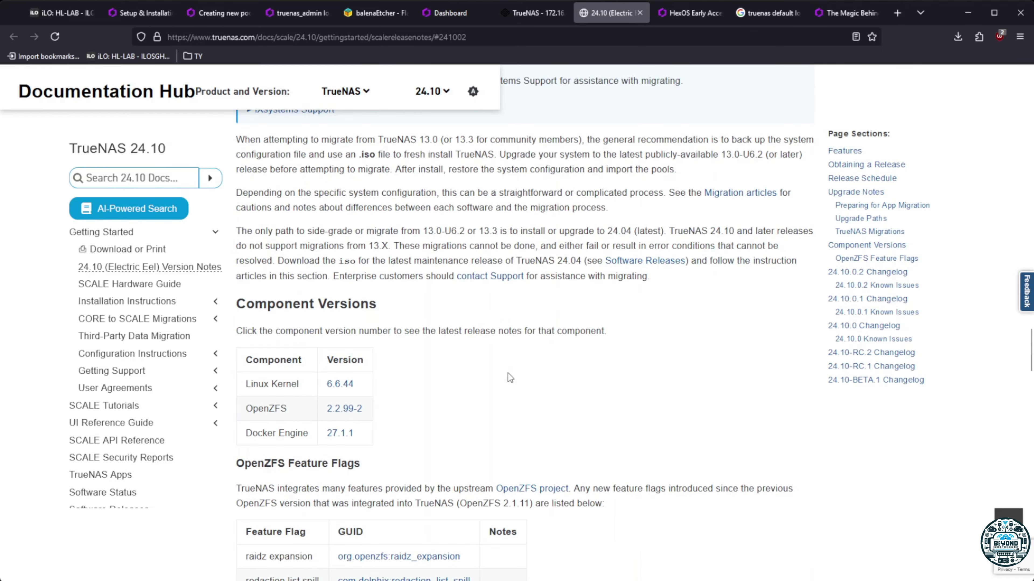
scroll(509, 376, "up", 20)
In HexOS, check a new folder's pool options, cancel it, and open Storage
left_click(536, 14)
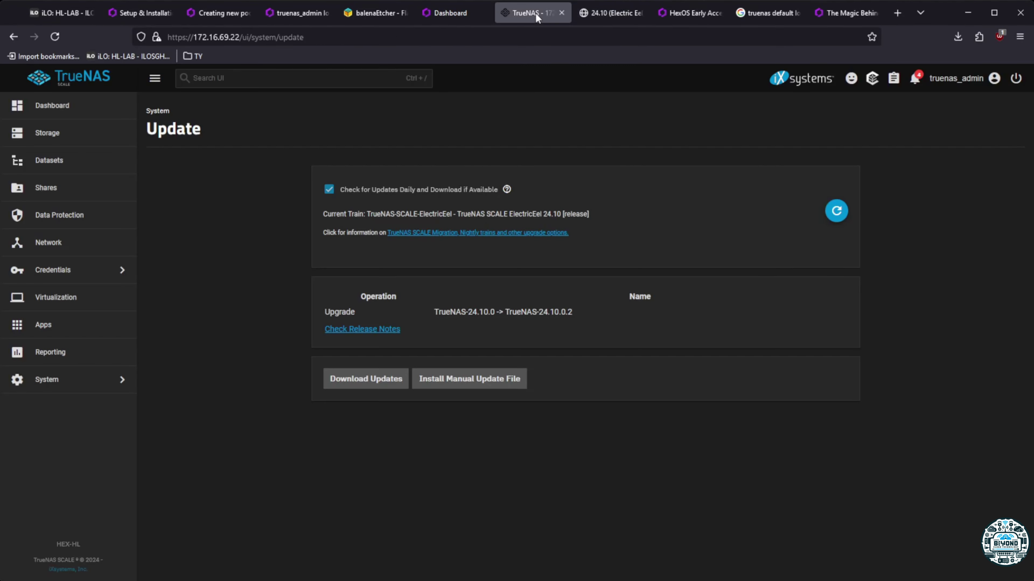
left_click(452, 13)
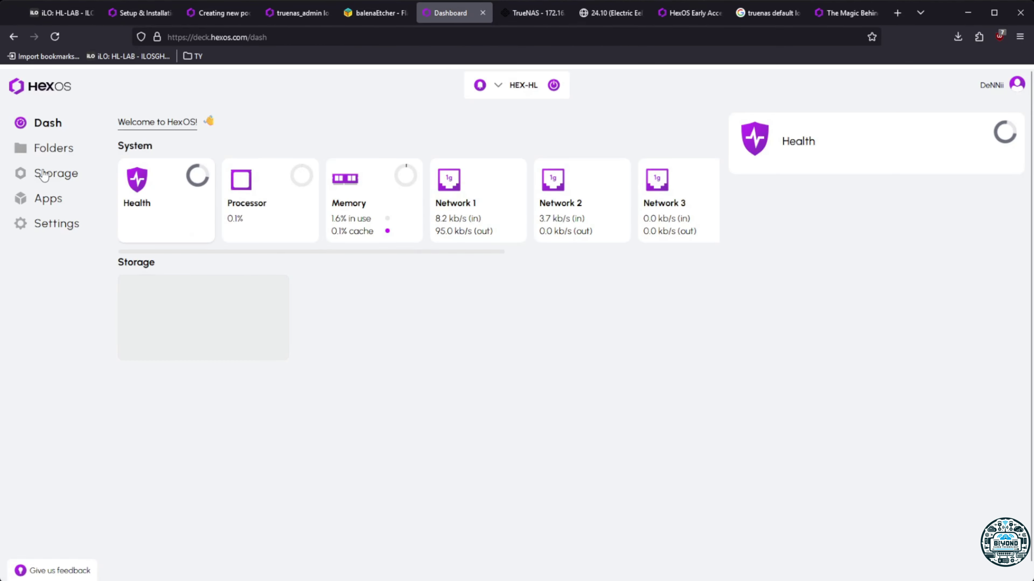
left_click(61, 150)
left_click(140, 170)
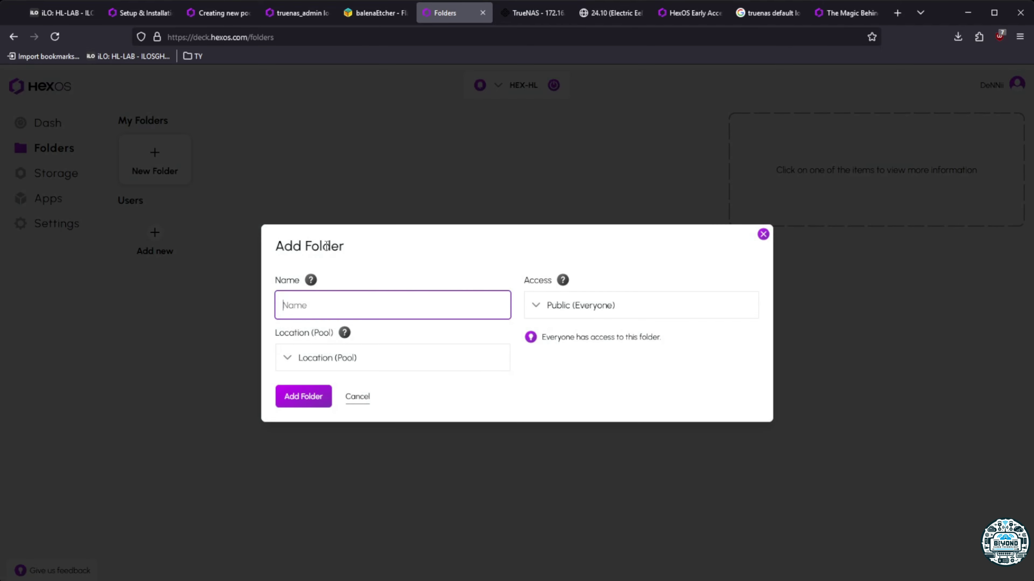
left_click(351, 358)
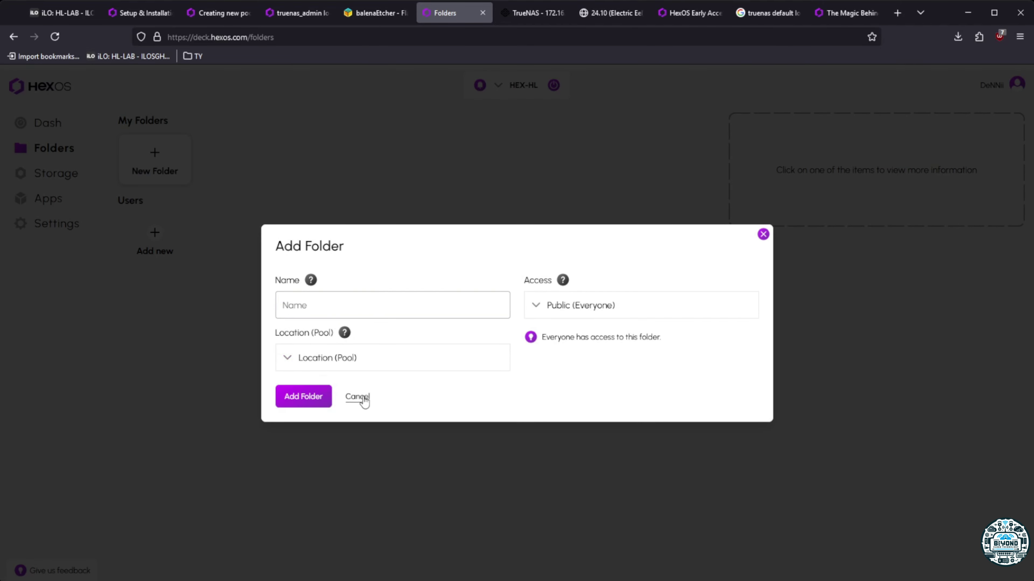
left_click(357, 396)
left_click(57, 173)
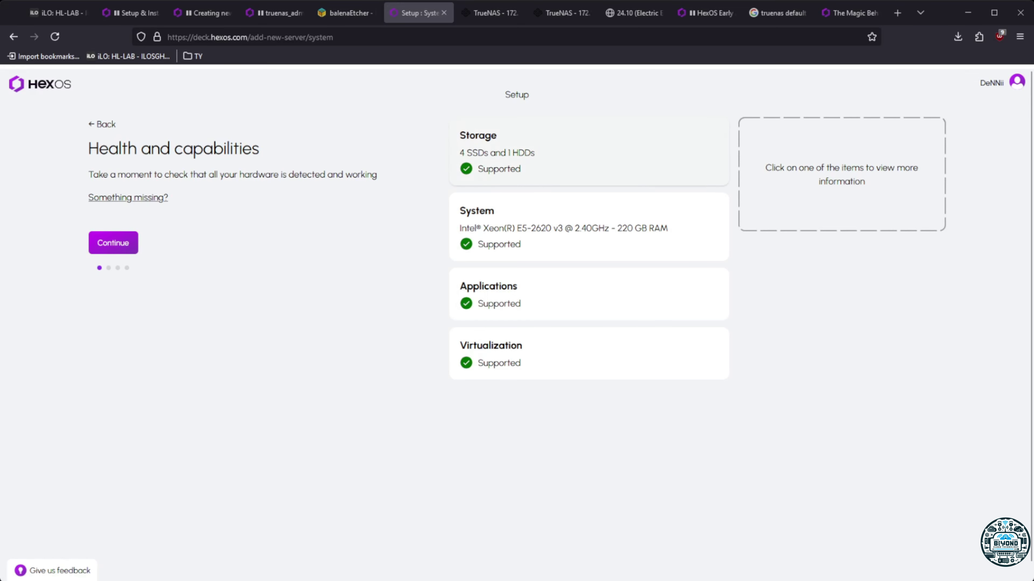
Continue to the storage pool step, backing out of errors when inspecting the two unused drives
left_click(113, 243)
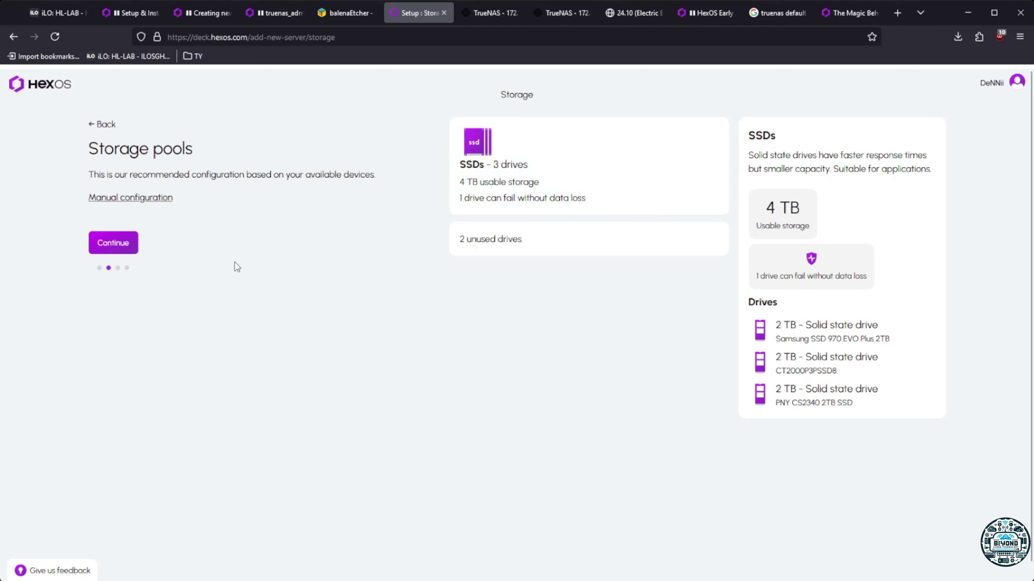
left_click(512, 236)
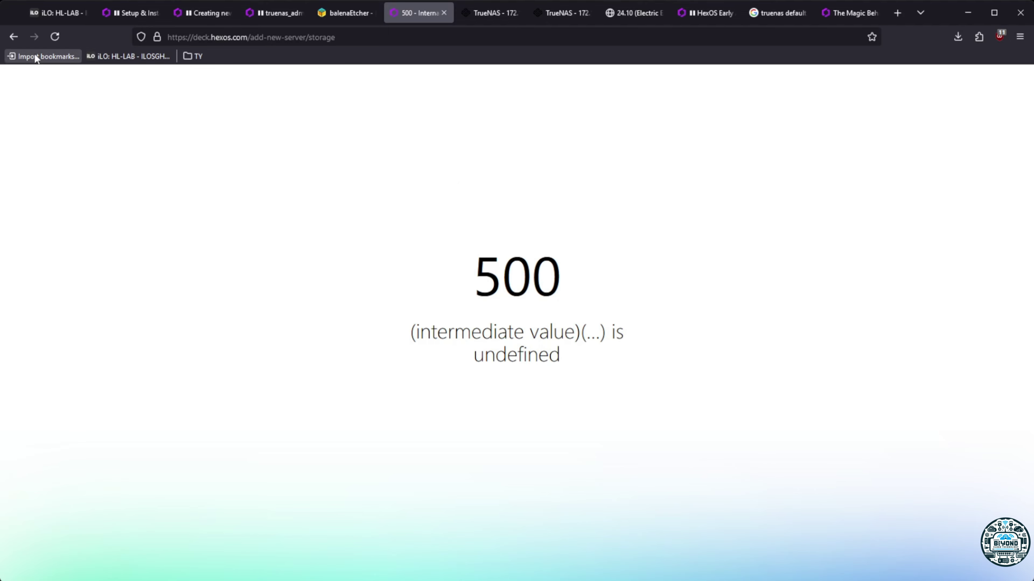
left_click(13, 37)
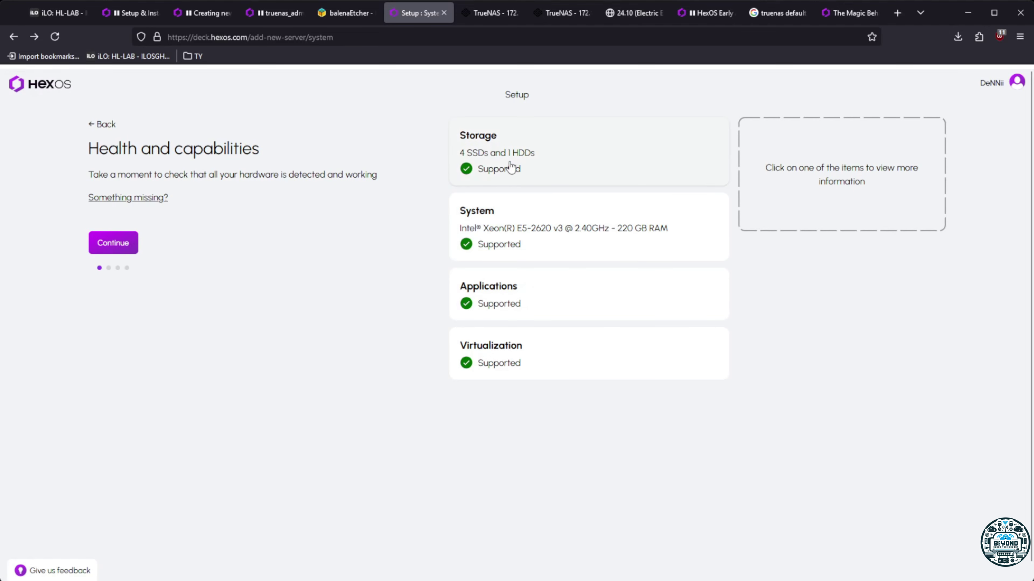
left_click(112, 246)
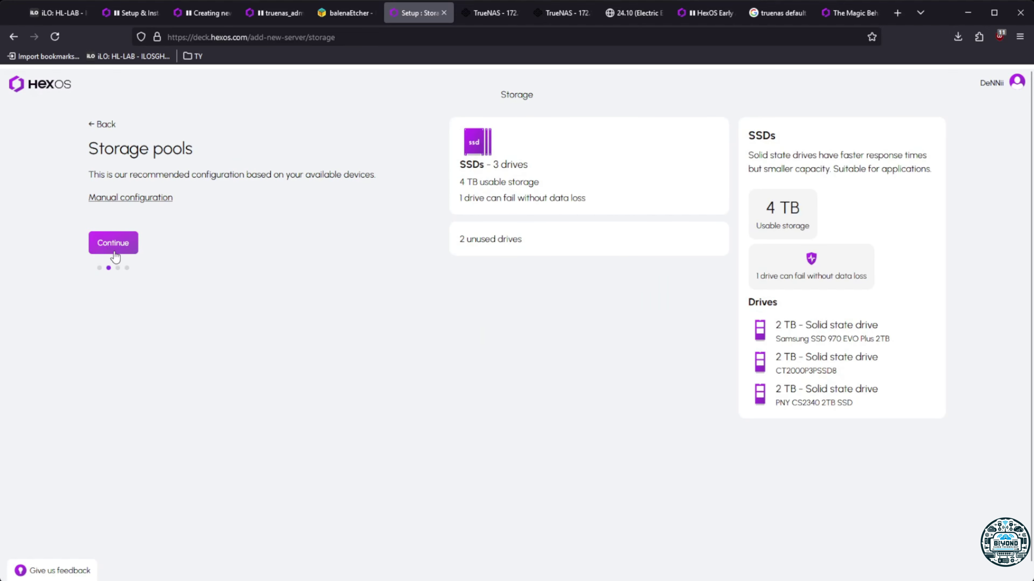
left_click(498, 245)
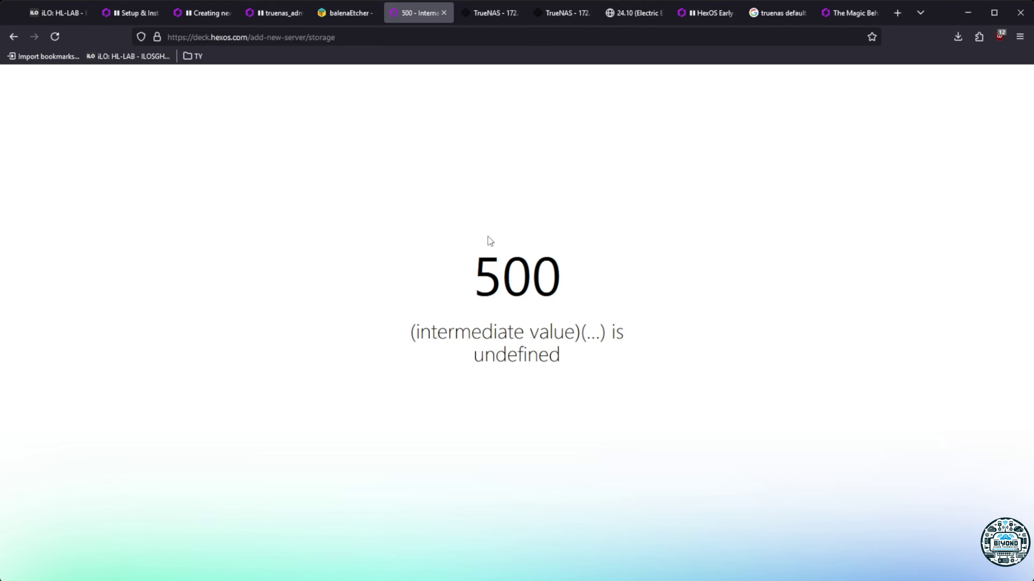
left_click(12, 40)
left_click(112, 242)
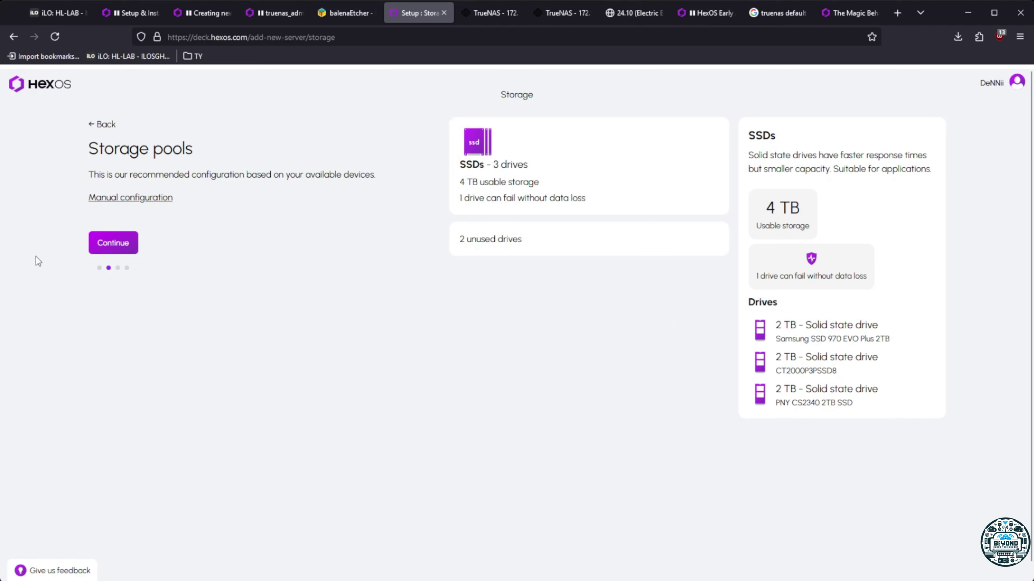
Accept the recommended SSD pool, confirm data erasure, name the server HEX-HL and finish setup
left_click(113, 243)
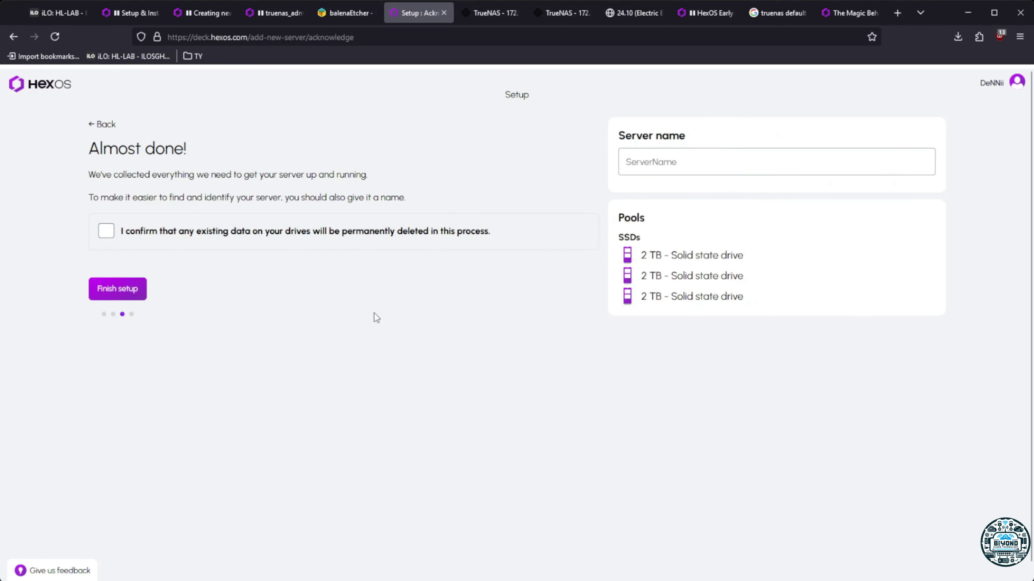
left_click(105, 231)
left_click(733, 167)
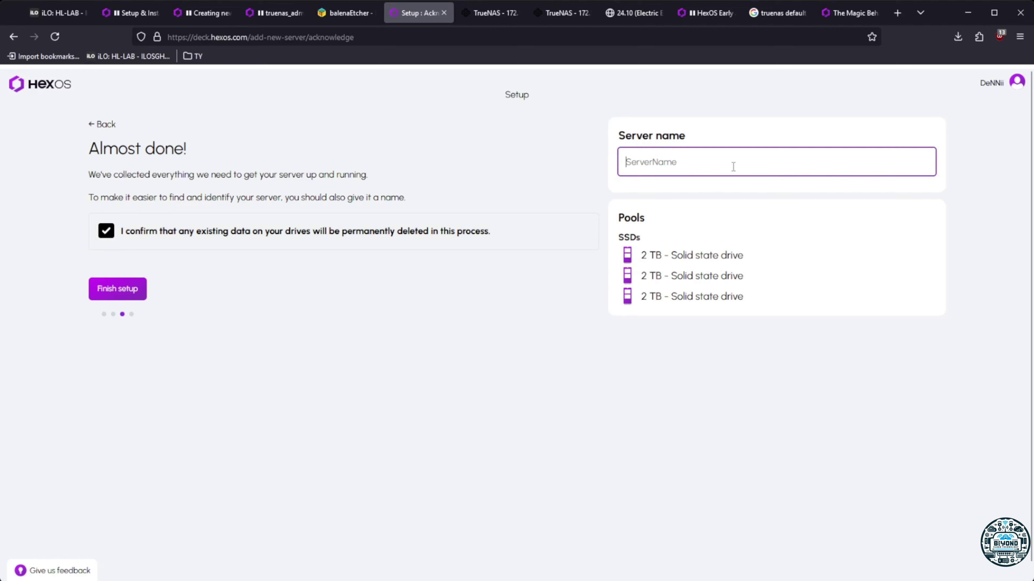
type("HEX-")
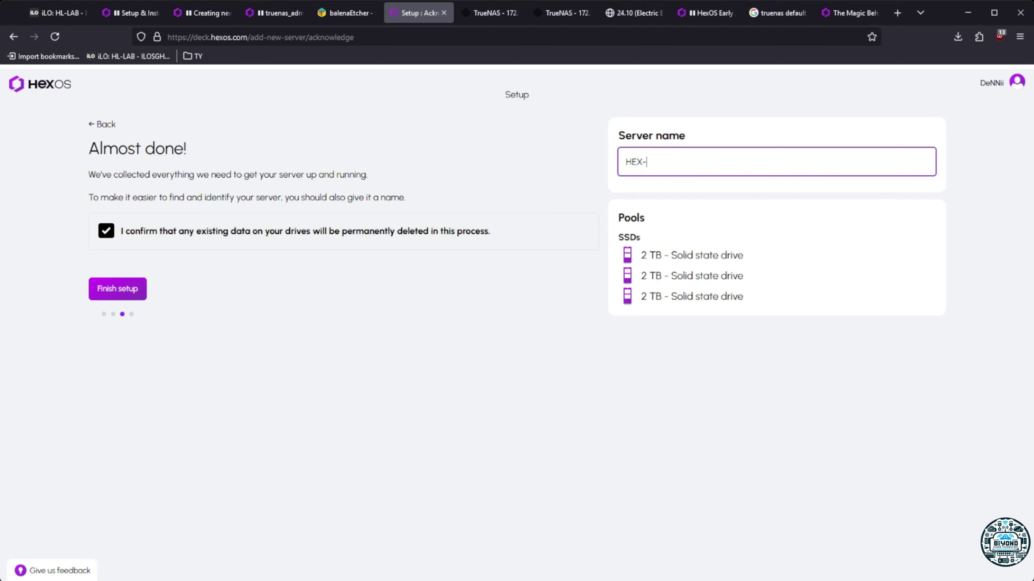
type("HL")
left_click(132, 290)
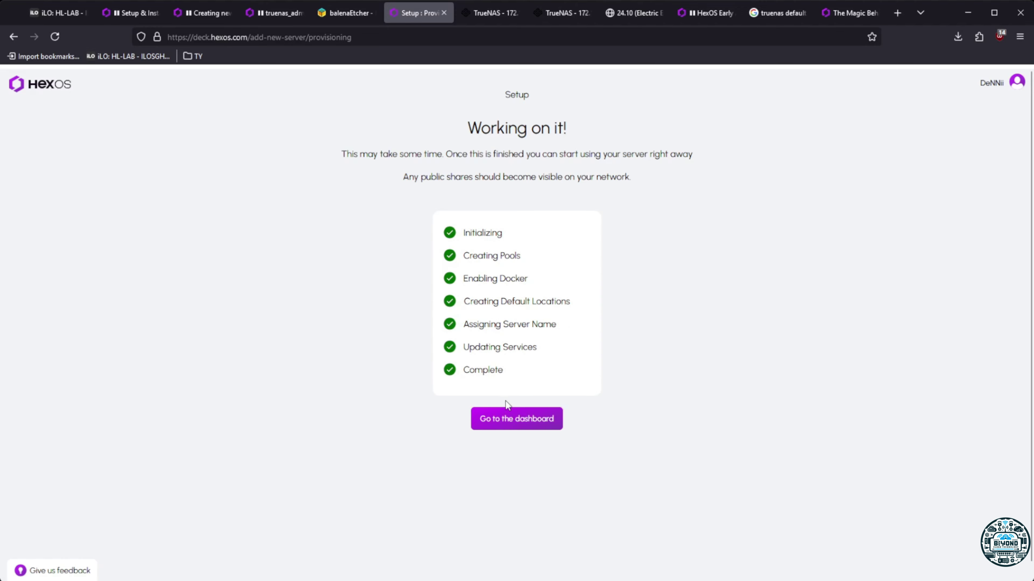
From Configure users, add a local account with its username and password, then begin a new folder
left_click(513, 420)
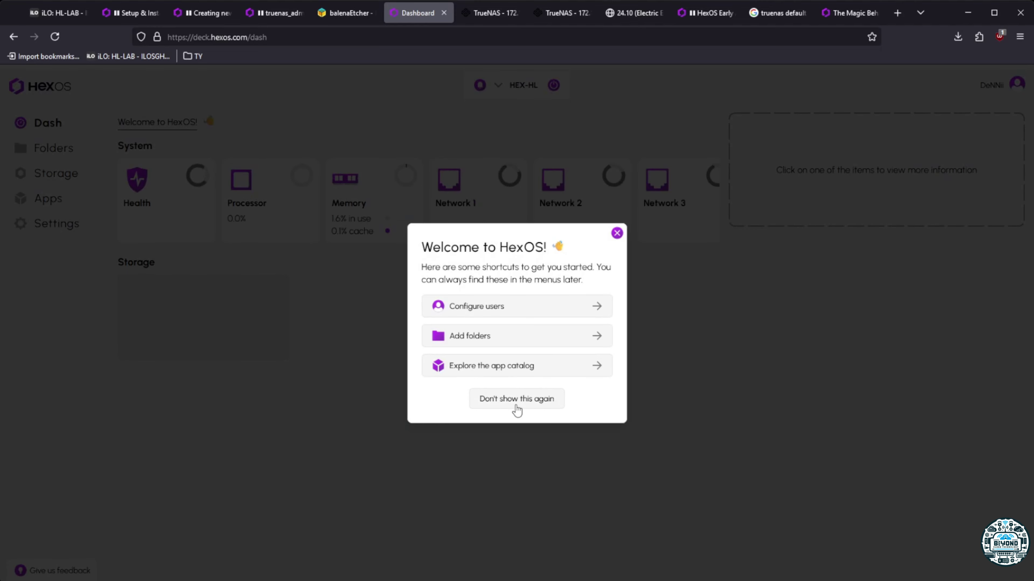
left_click(487, 311)
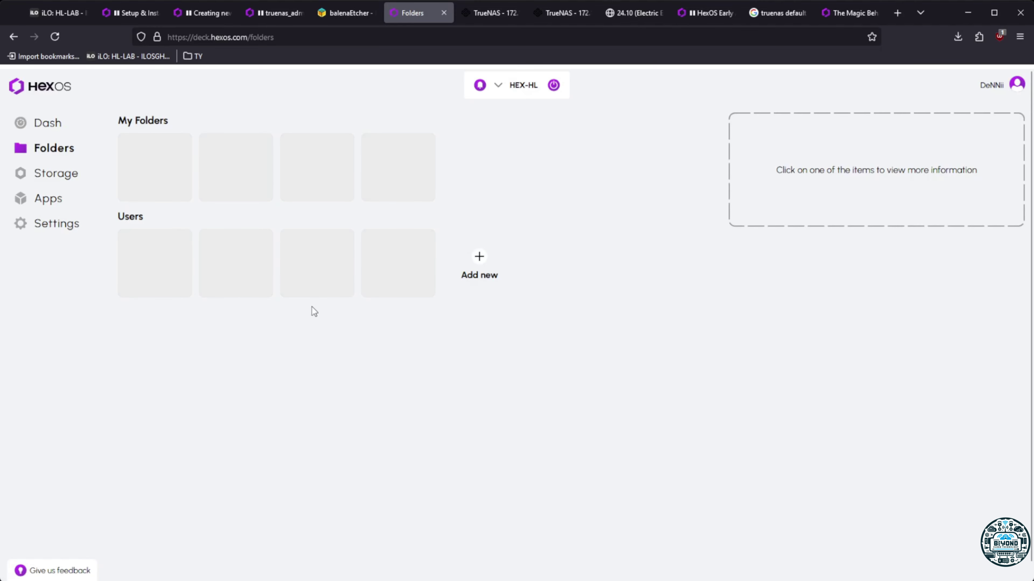
left_click(161, 246)
left_click(416, 309)
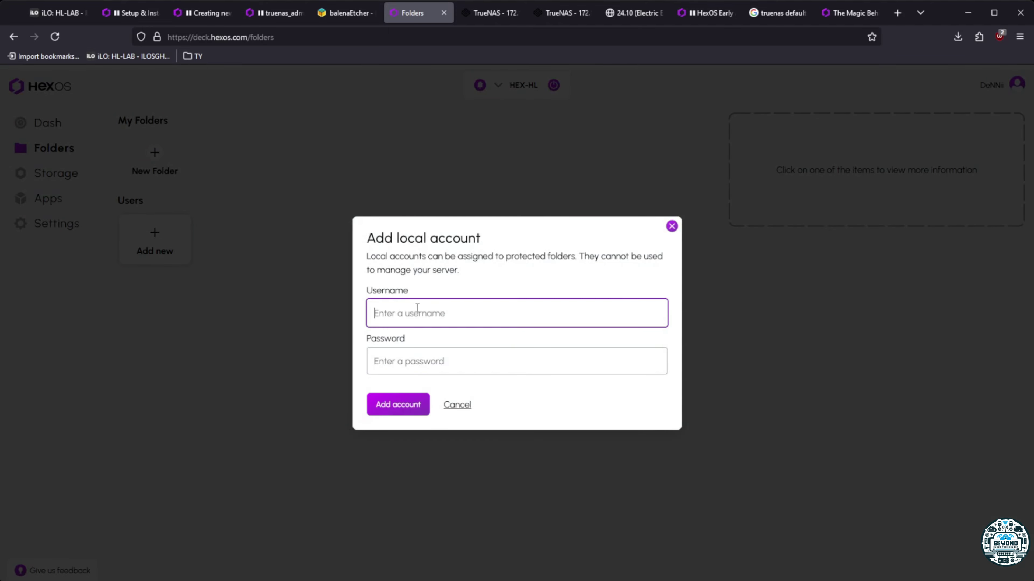
type("dennii")
key("Tab")
type("••")
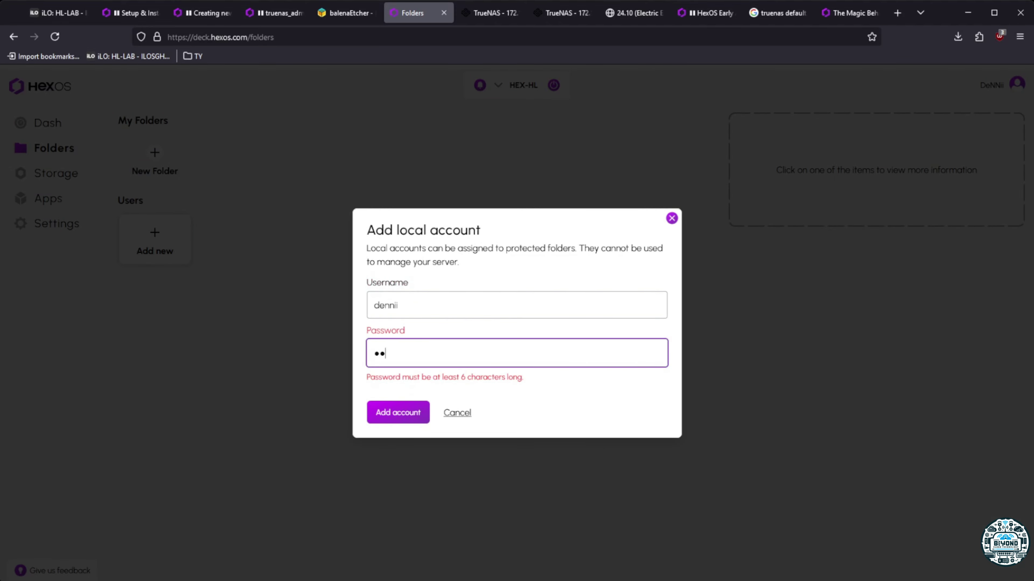
type("•••••••")
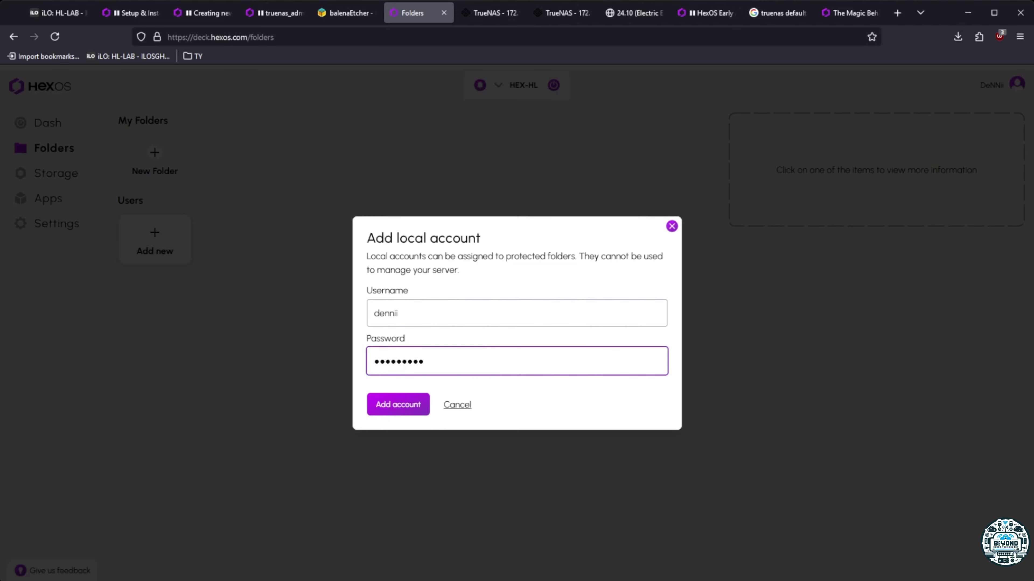
type("•••••")
left_click(386, 408)
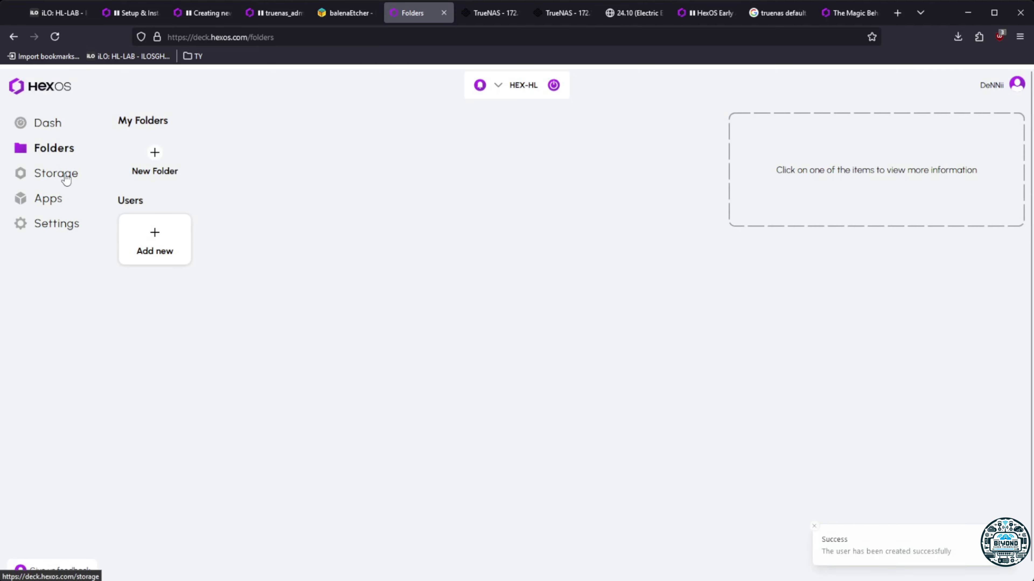
left_click(141, 163)
Fail to pick a pool location for the new folder, cancel it, and open Storage
left_click(369, 326)
triple_click(310, 359)
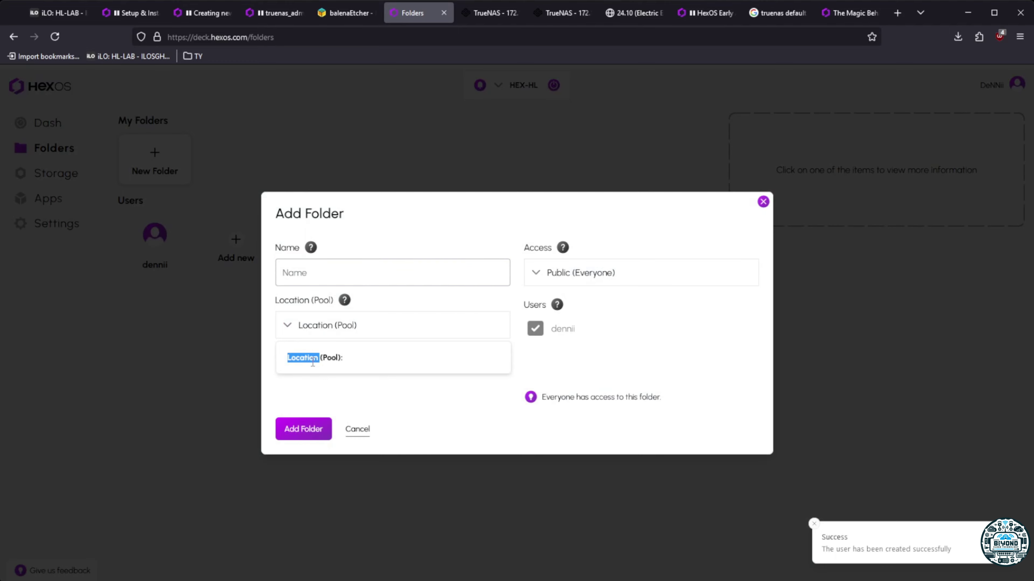
left_click(287, 326)
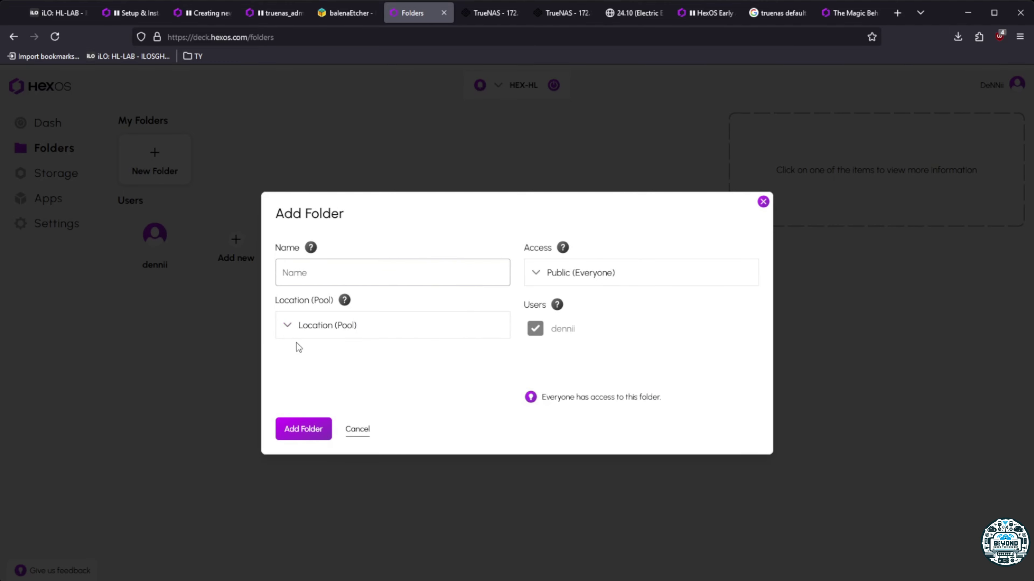
left_click(297, 336)
double_click(324, 358)
left_click(381, 405)
left_click(358, 430)
left_click(51, 179)
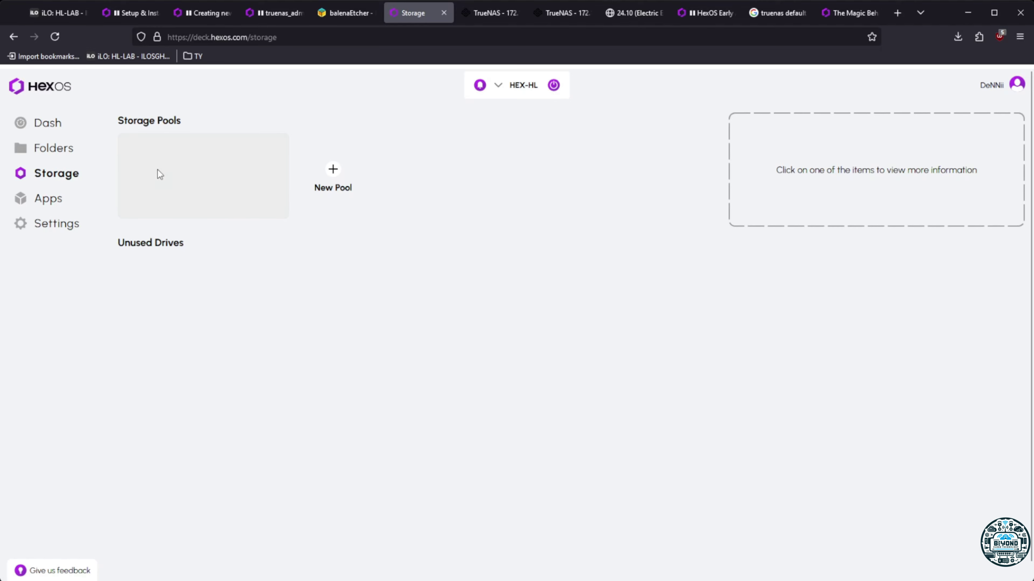
Browse Dash, Folders, Storage, Apps and Settings > Locations, then start a New Pool from Storage
left_click(37, 127)
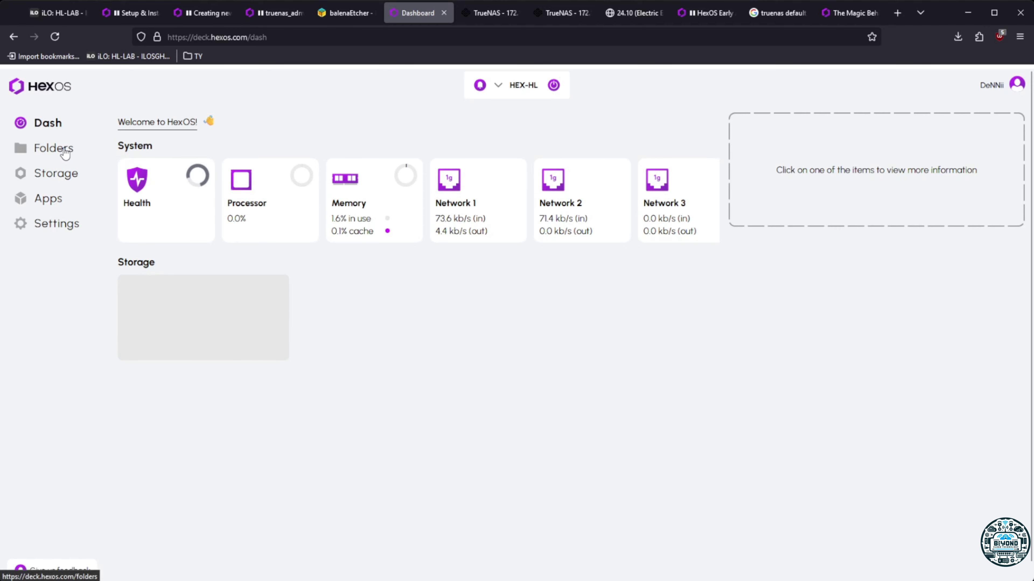
left_click(66, 153)
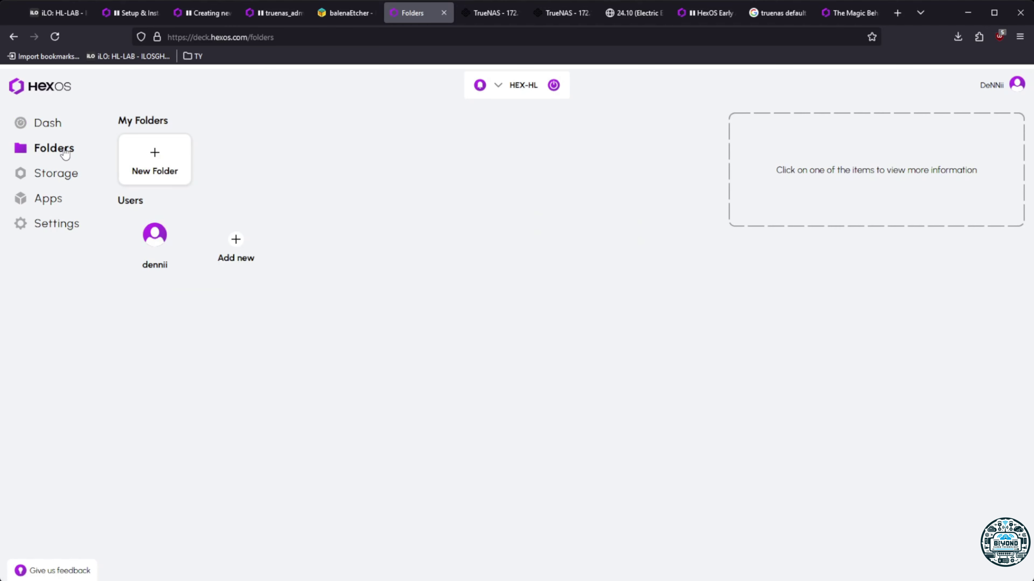
left_click(61, 175)
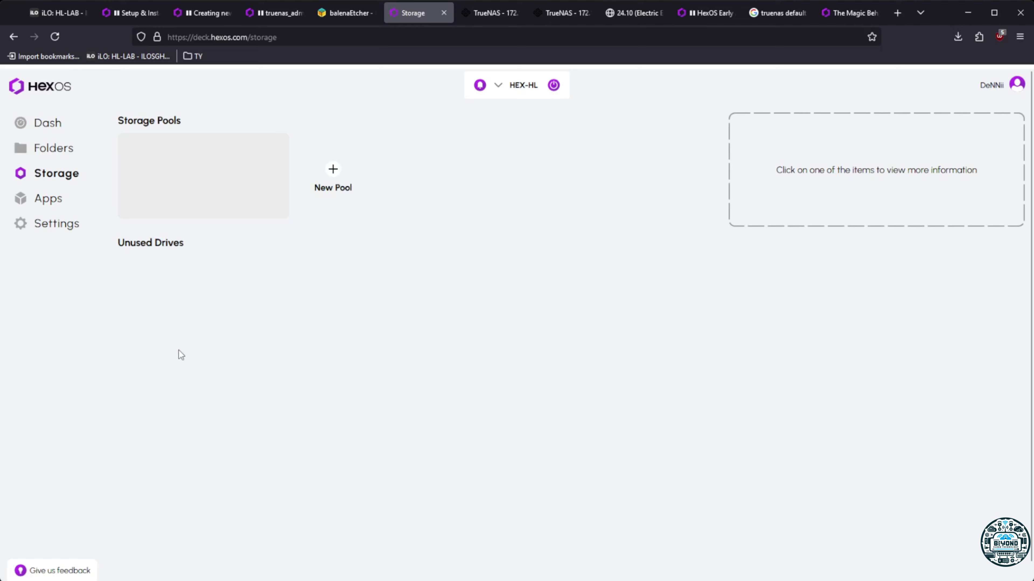
left_click(62, 199)
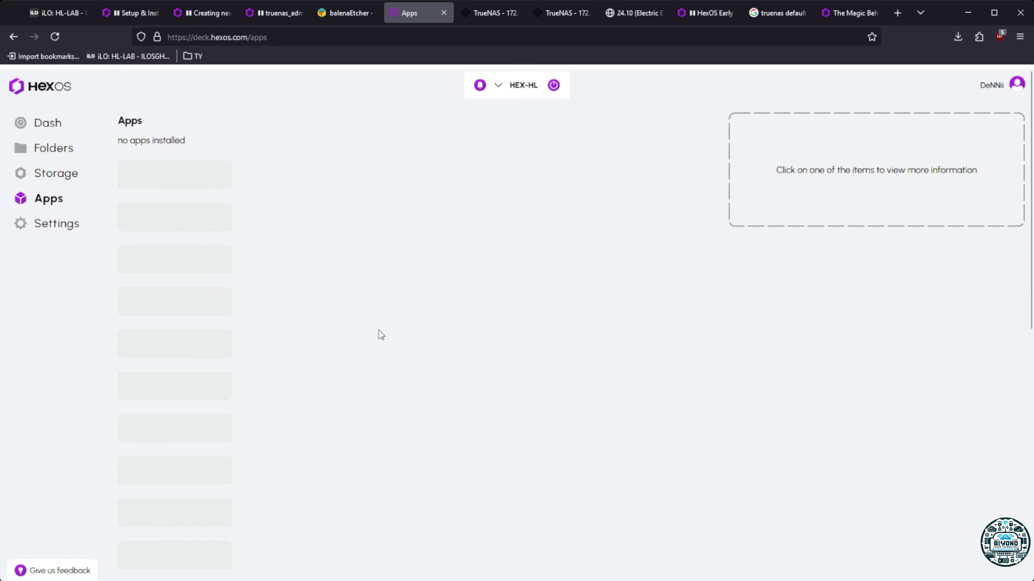
left_click(72, 227)
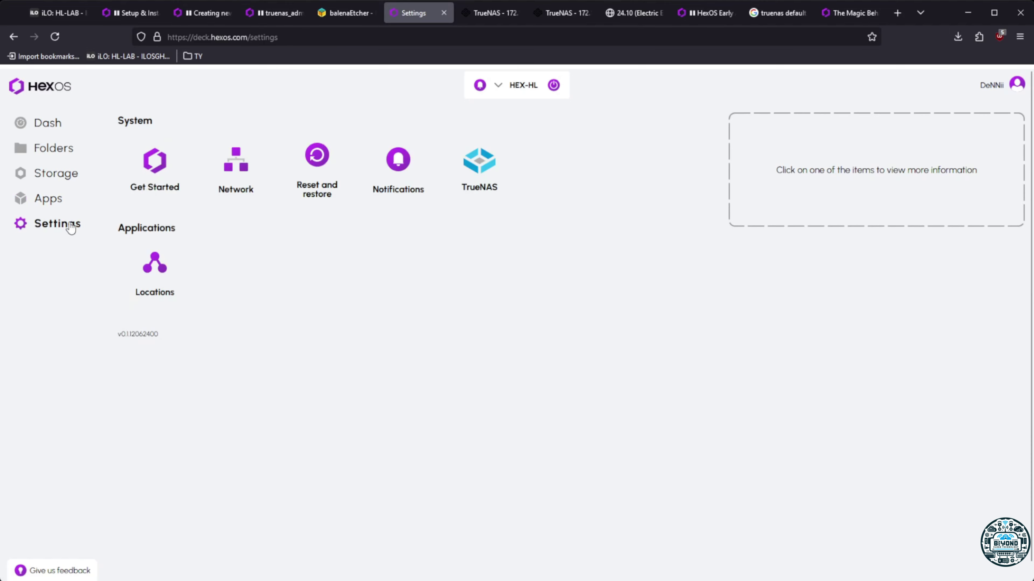
left_click(152, 271)
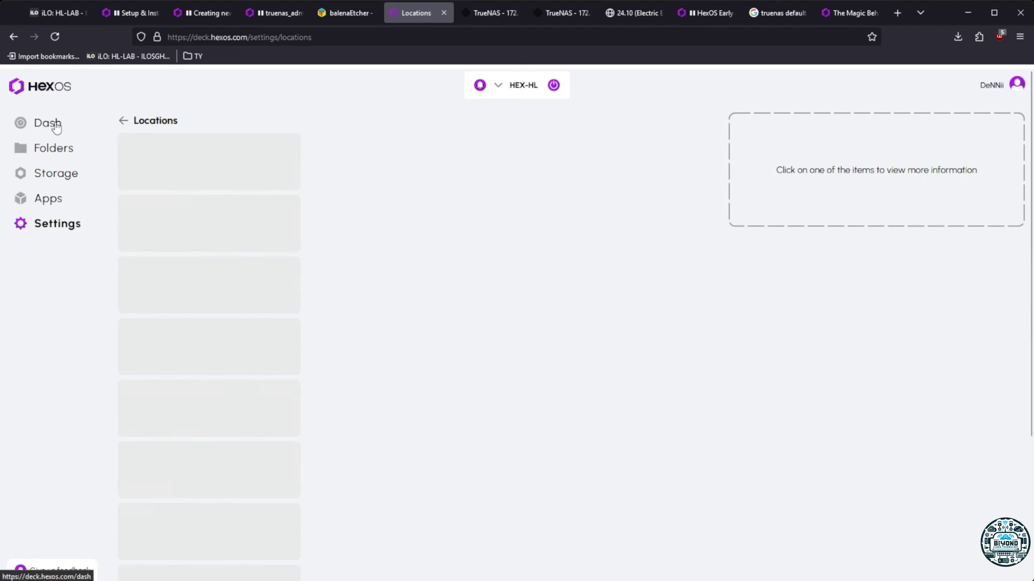
left_click(57, 128)
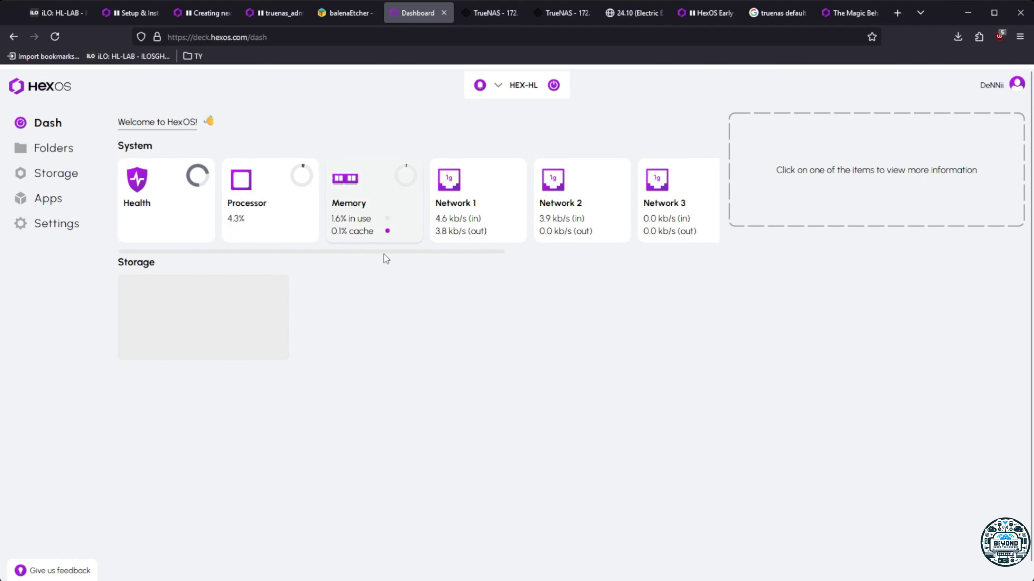
left_click(51, 155)
left_click(55, 175)
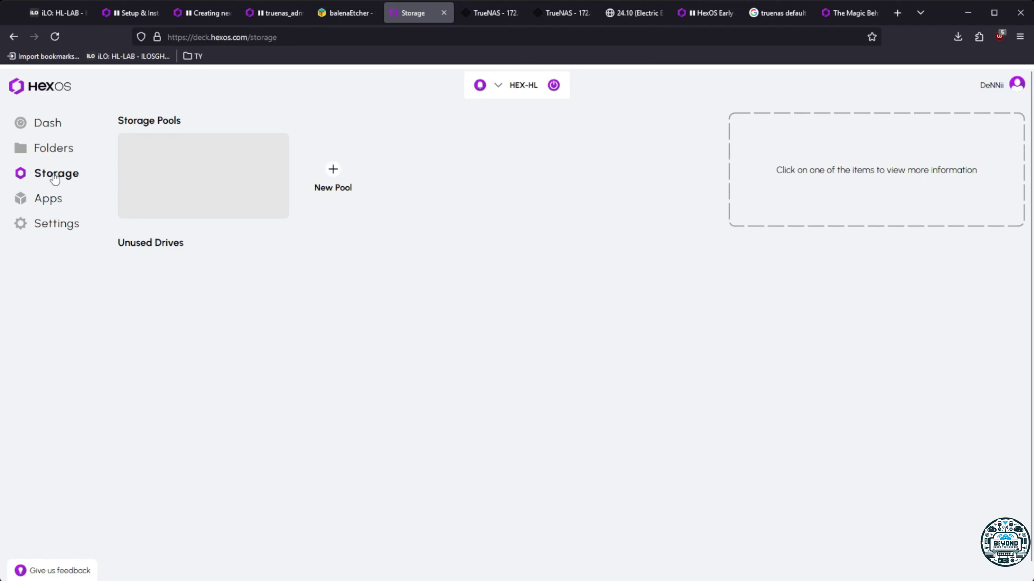
left_click(160, 189)
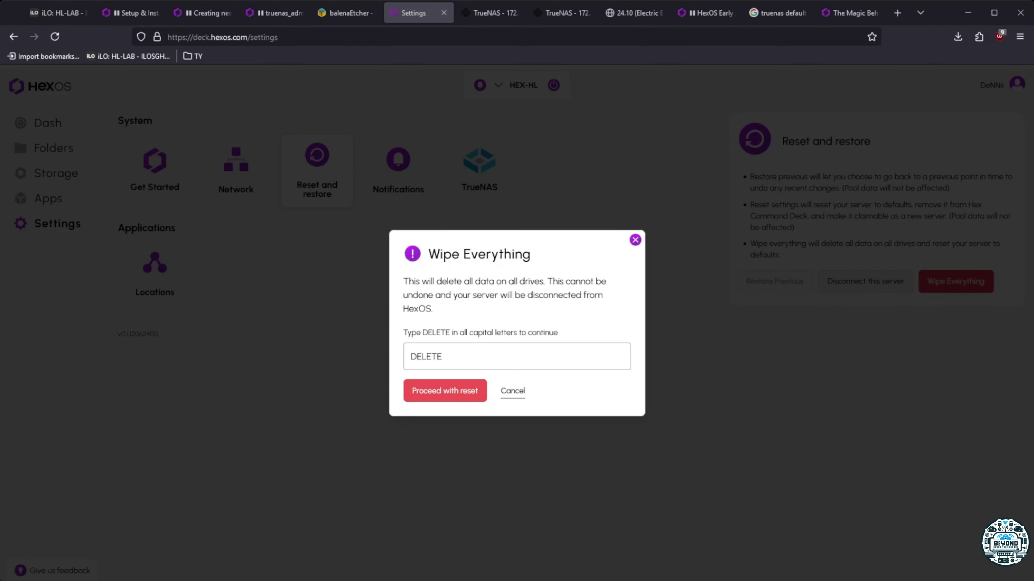
Proceed with Wipe Everything, confirm with the server name HEX-HL, and delete everything
left_click(443, 391)
left_click(458, 358)
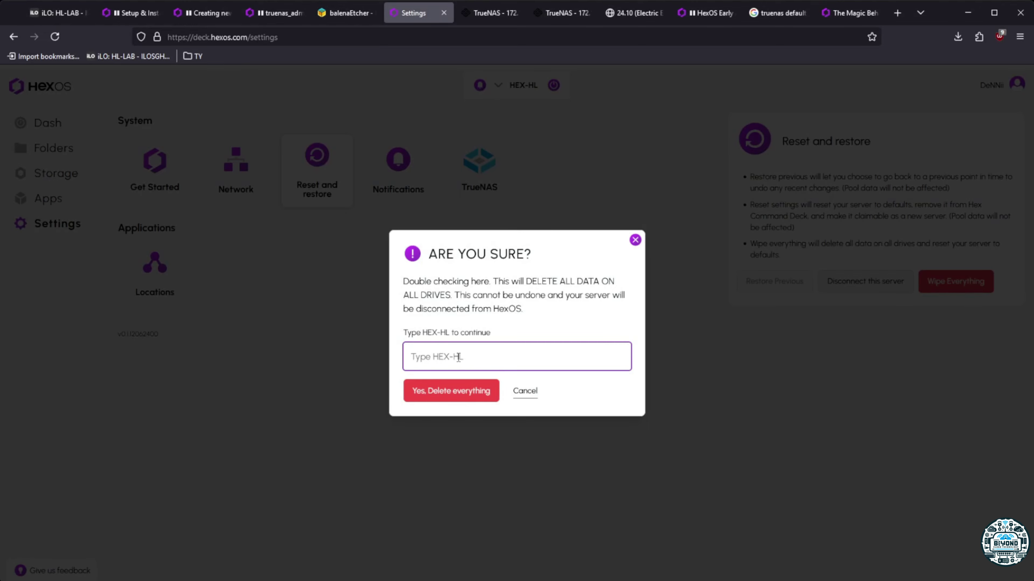
type("HEX")
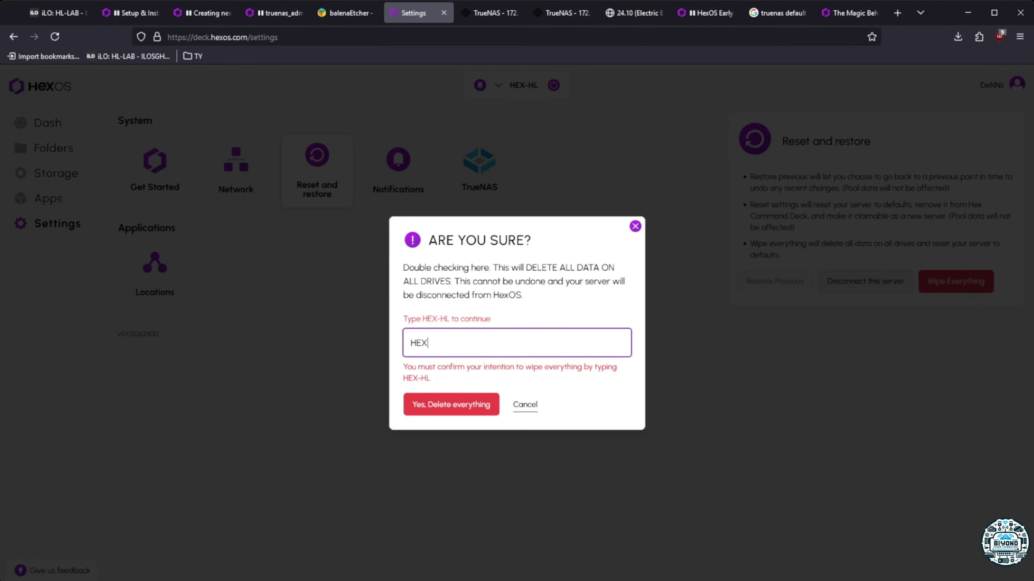
type("-HL")
left_click(452, 396)
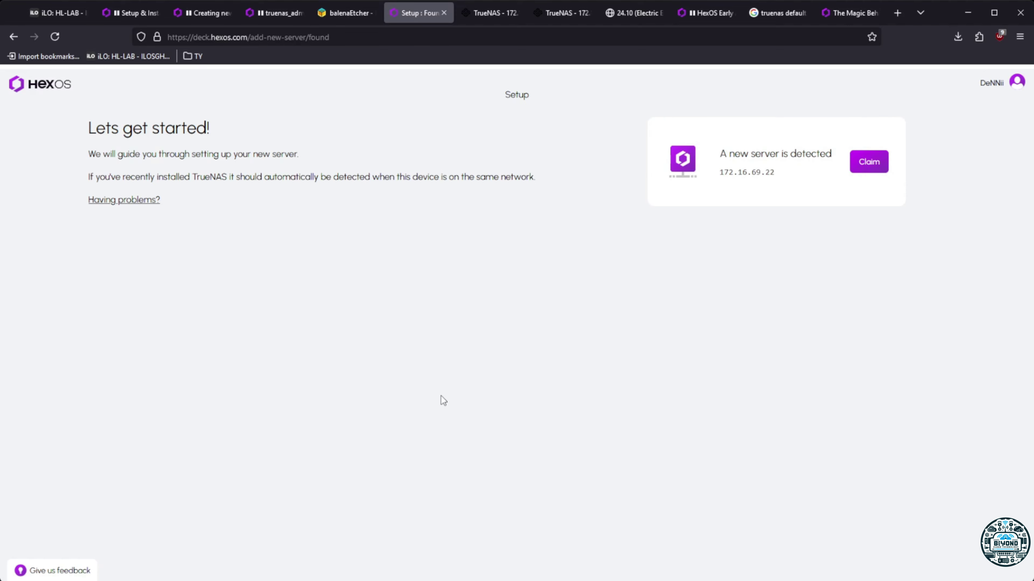
Claim the server at 172.16.69.22 using its admin password to reach the health check
left_click(854, 166)
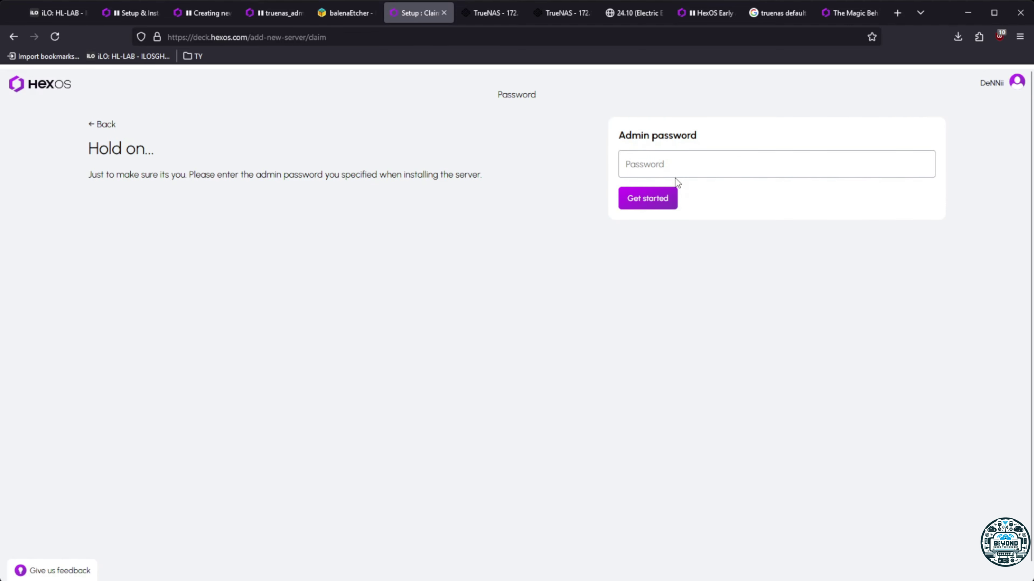
left_click(679, 166)
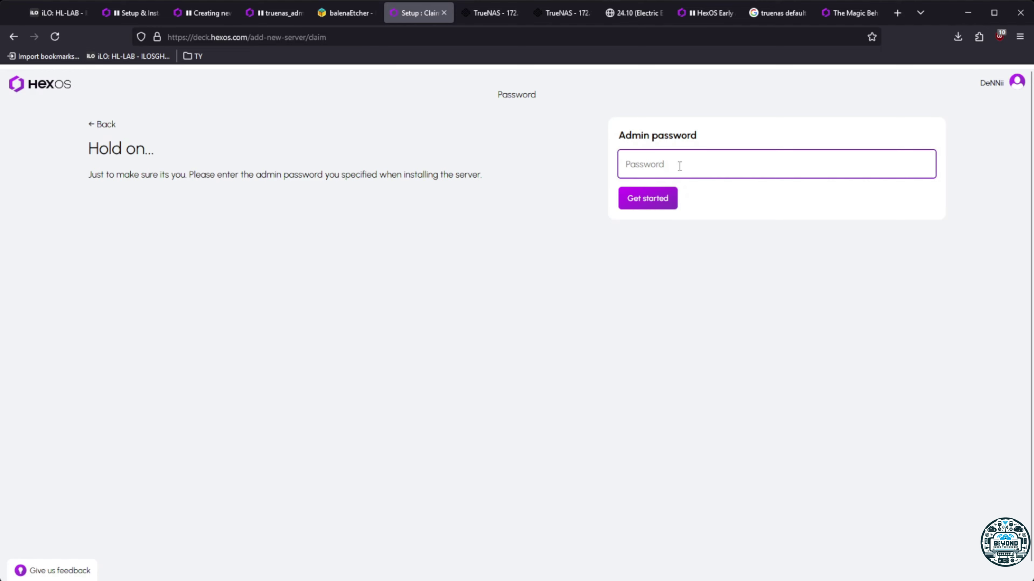
type("••••••••••")
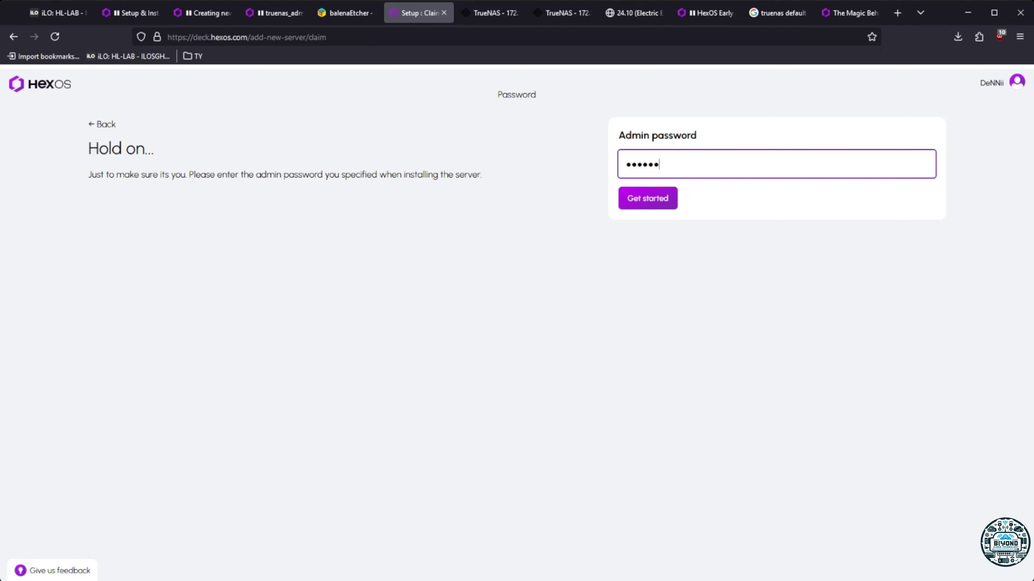
left_click(651, 197)
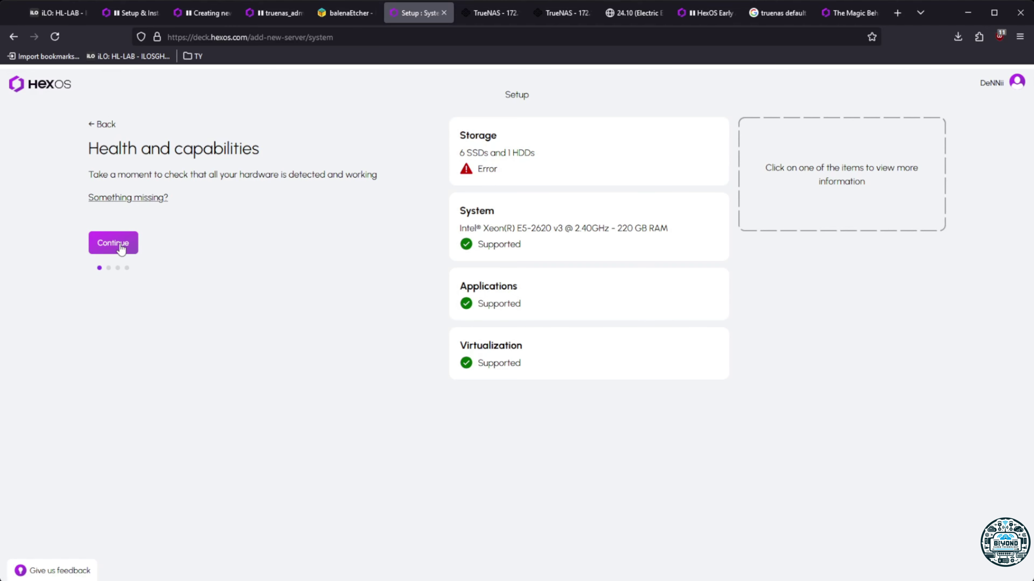
Get past the health check's 500 error and accept the recommended six 1 TB SSD pool
left_click(121, 246)
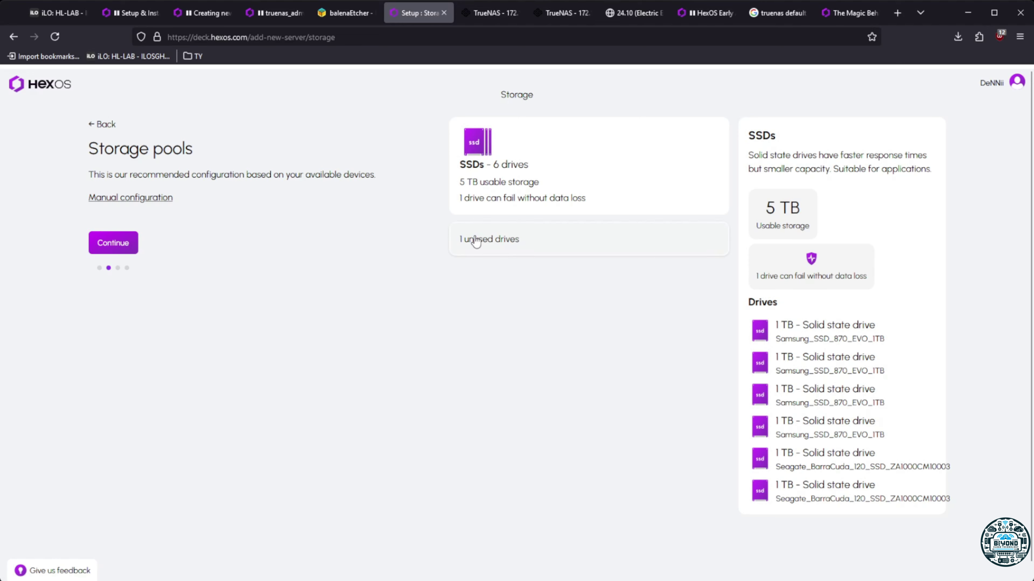
left_click(476, 240)
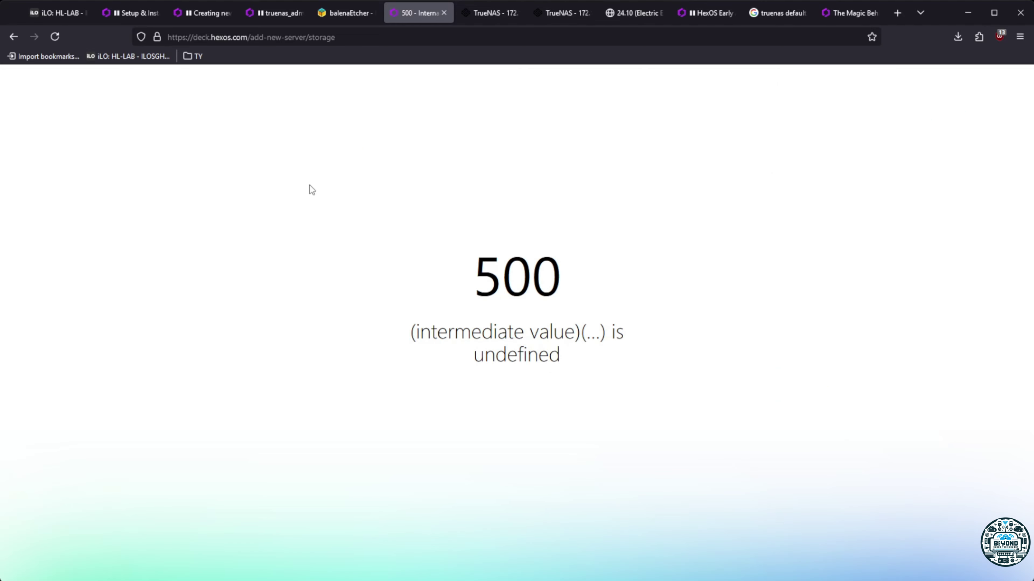
left_click(13, 36)
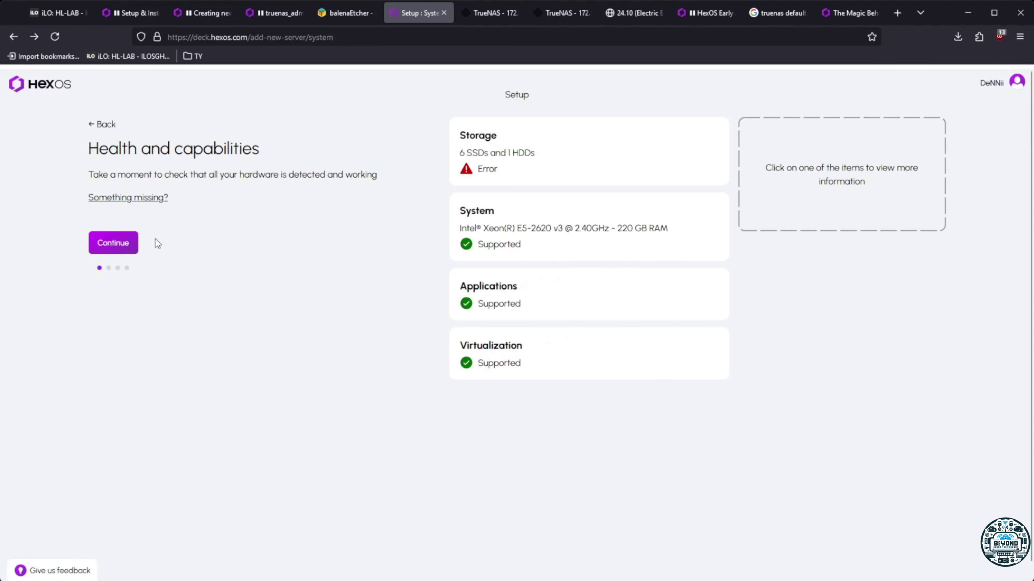
left_click(119, 243)
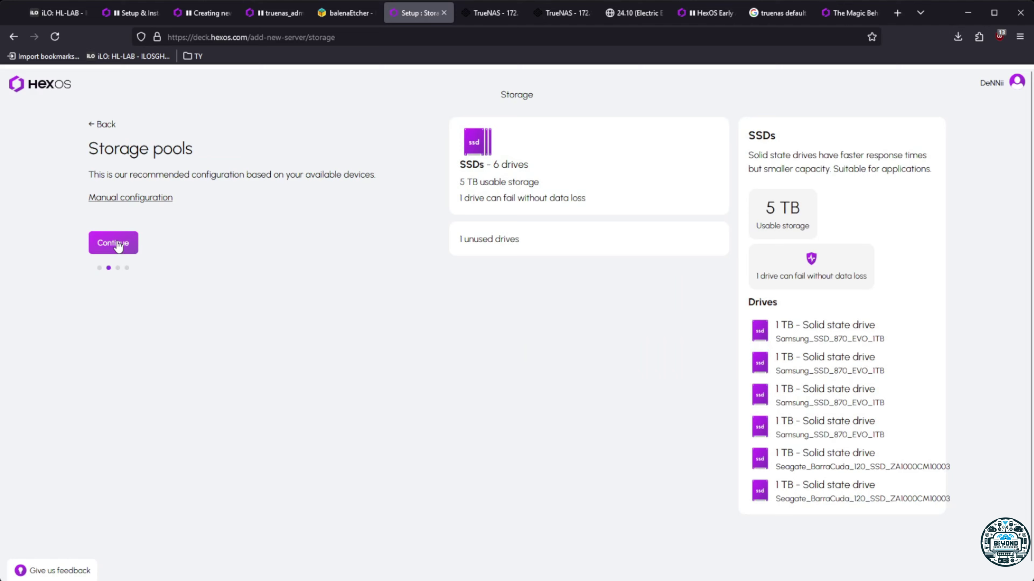
left_click(135, 198)
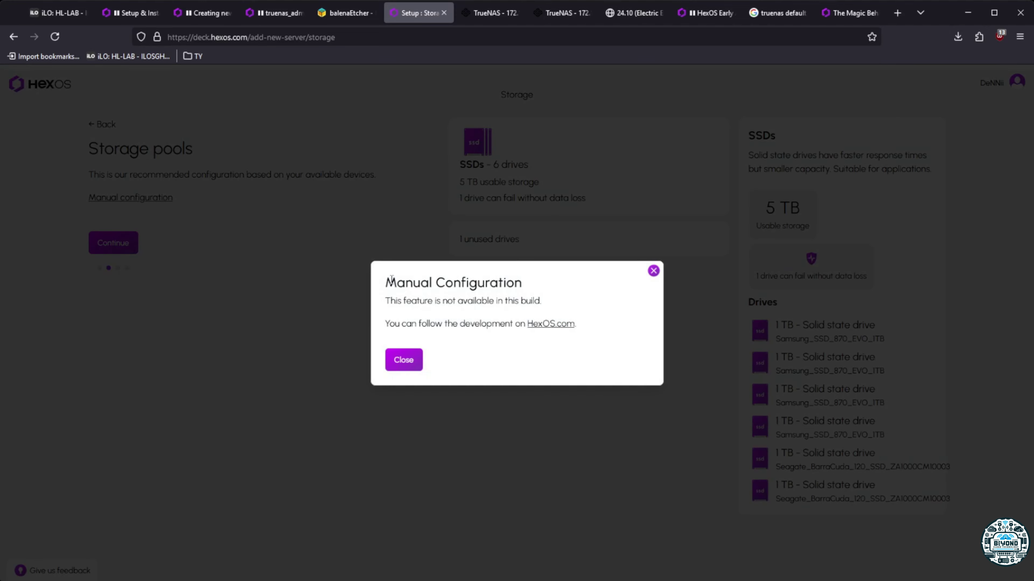
left_click(653, 271)
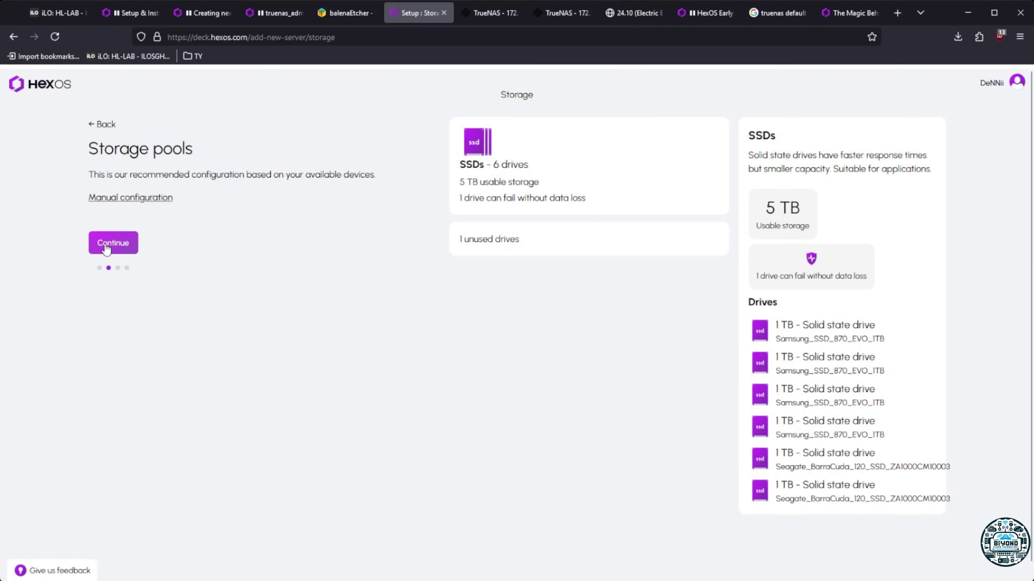
left_click(107, 245)
Confirm the drive wipe, name the server HEX-HL, and finish setup to run provisioning
left_click(108, 231)
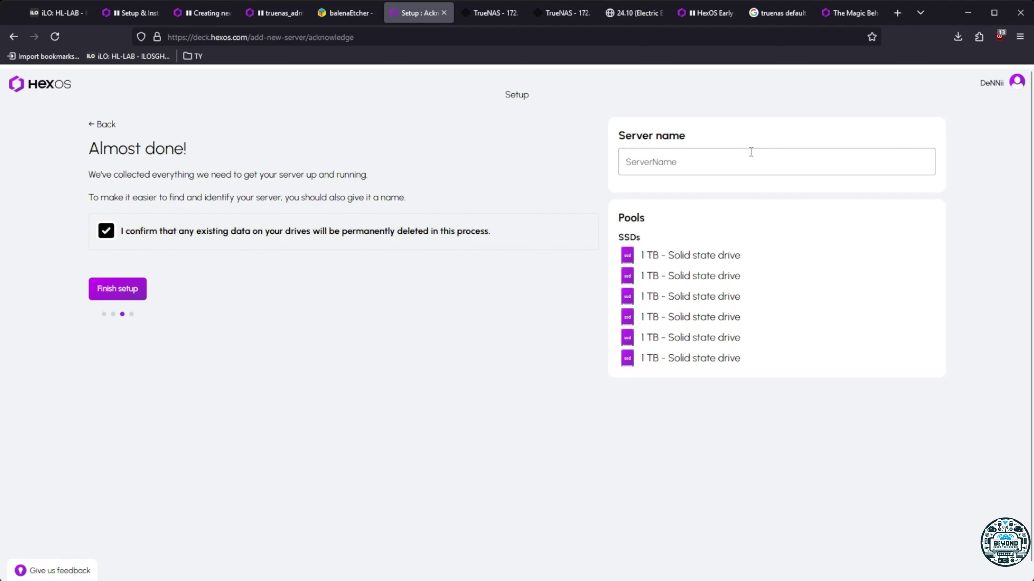
left_click(708, 167)
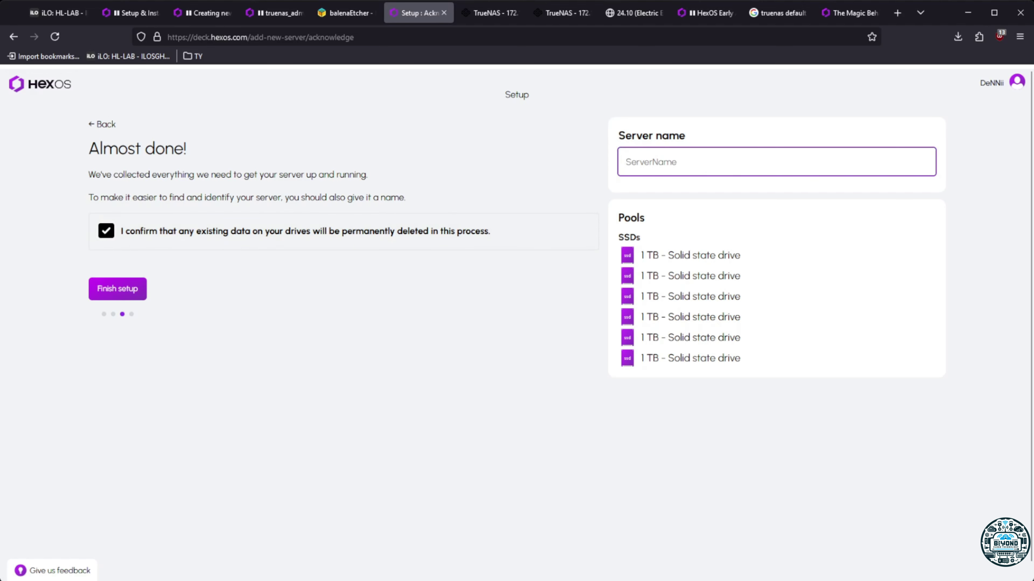
type("HEX=HL")
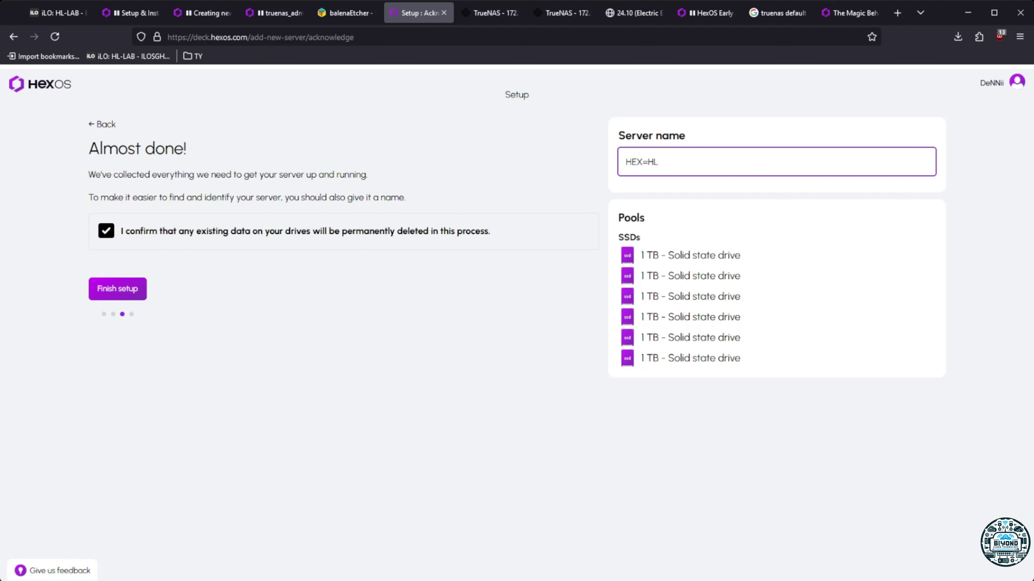
key("BackSpace")
key("BackSpace")
key("BackSpace")
type("-HL")
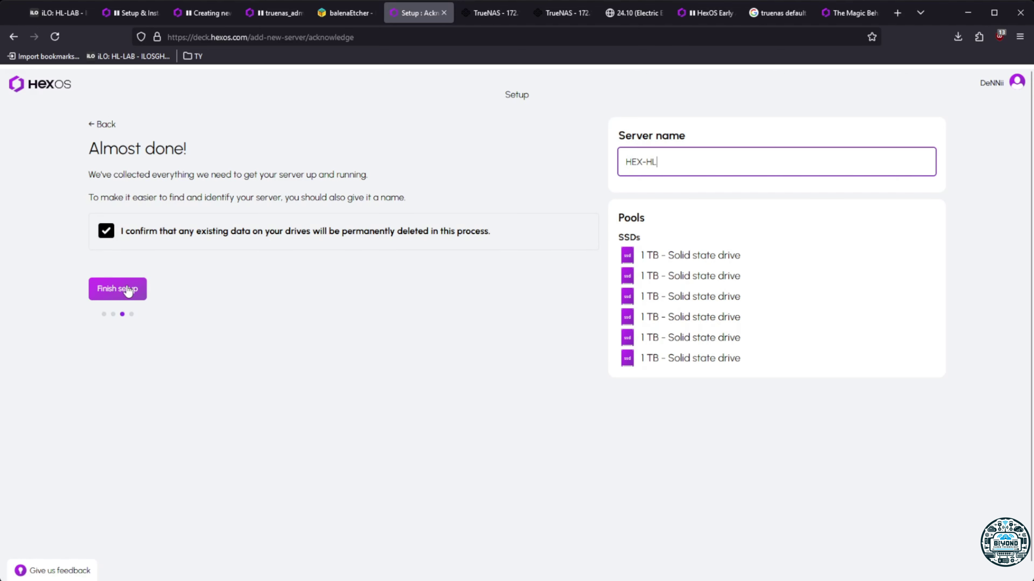
left_click(130, 288)
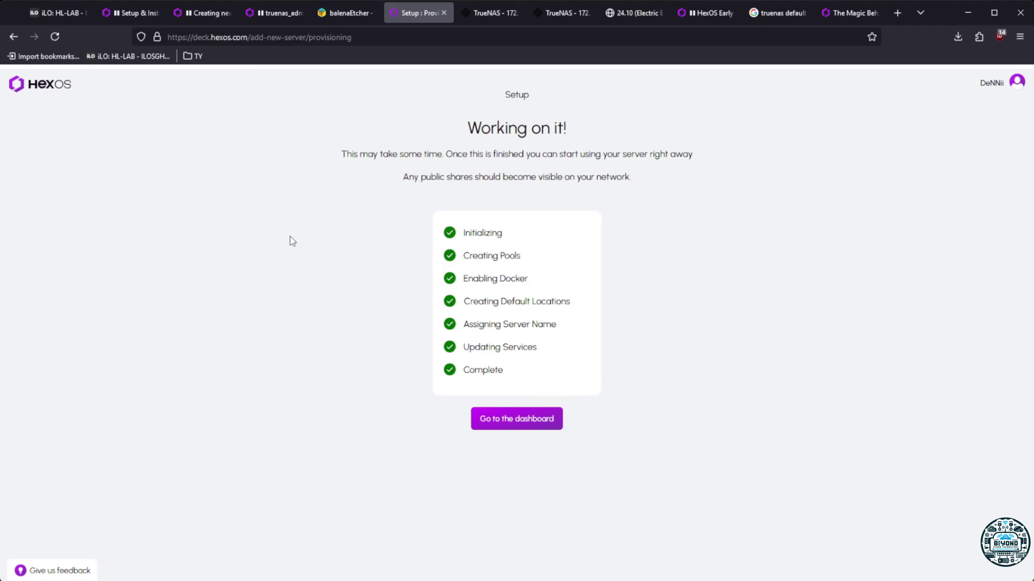
Go to HEX-HL's dashboard, dismiss the Welcome dialog and open the empty Storage page
left_click(516, 417)
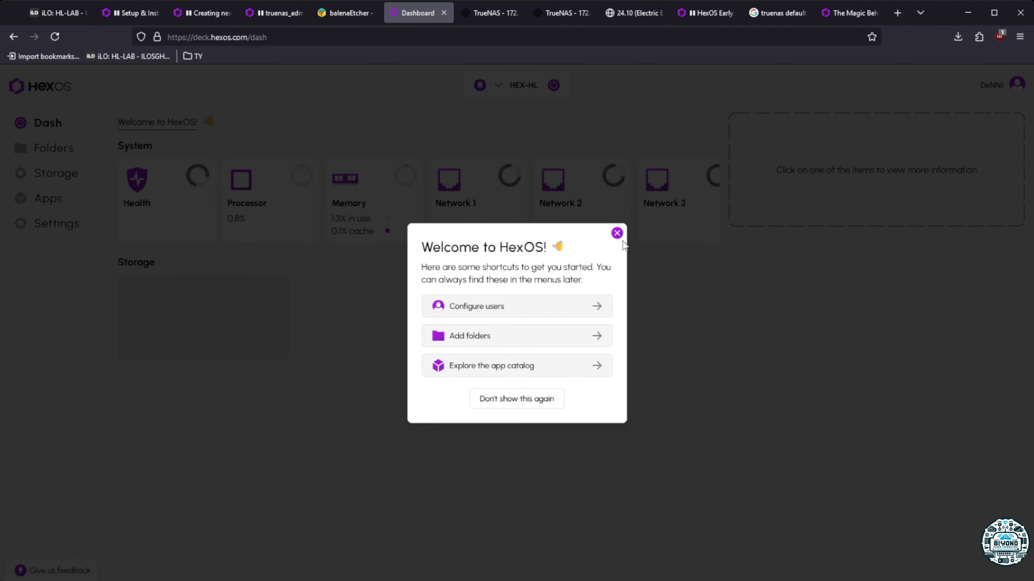
left_click(507, 400)
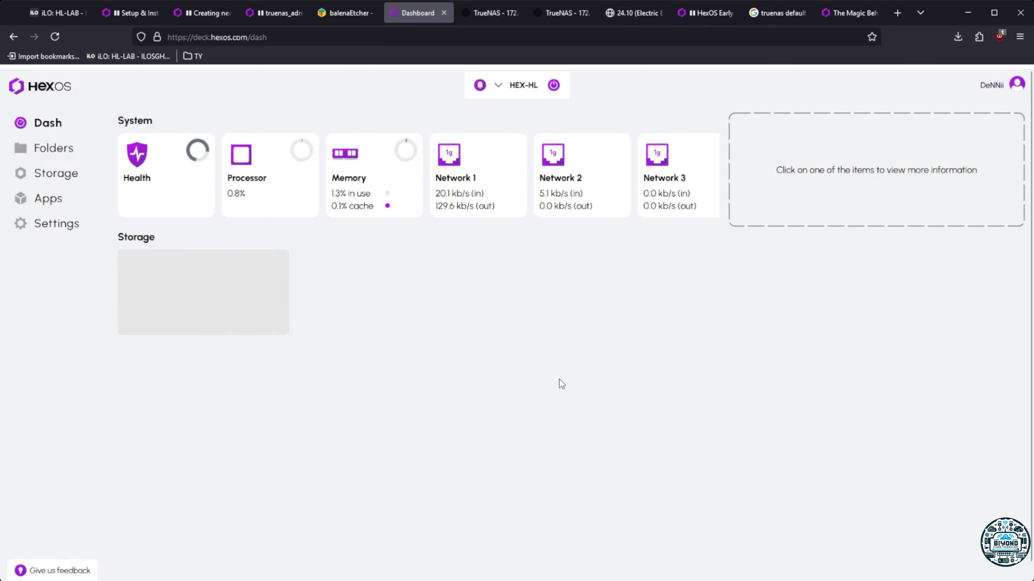
left_click(58, 180)
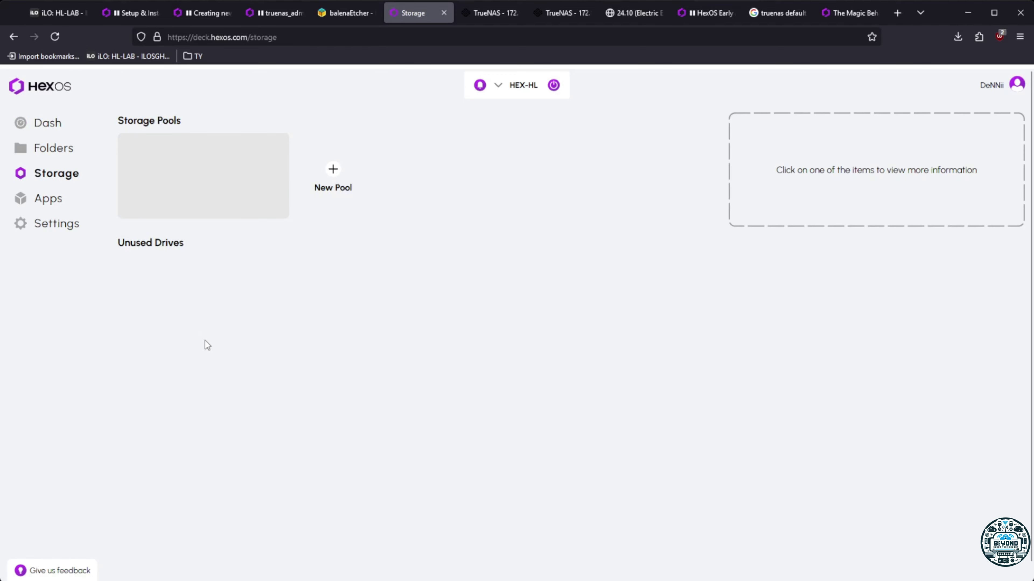
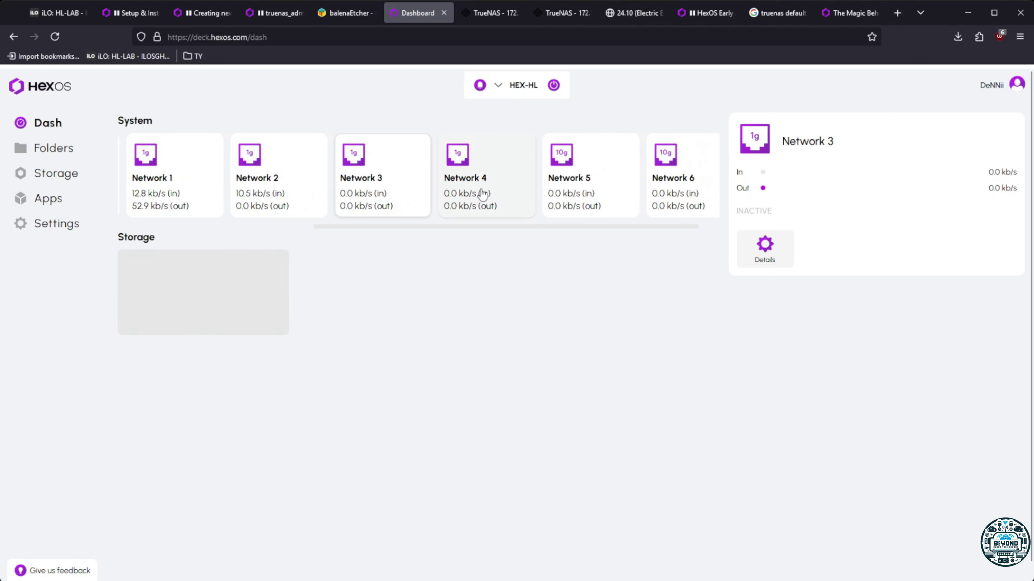
Check Network 4, 5 and 6 traffic, then show processor temperature, usage and uptime
left_click(493, 198)
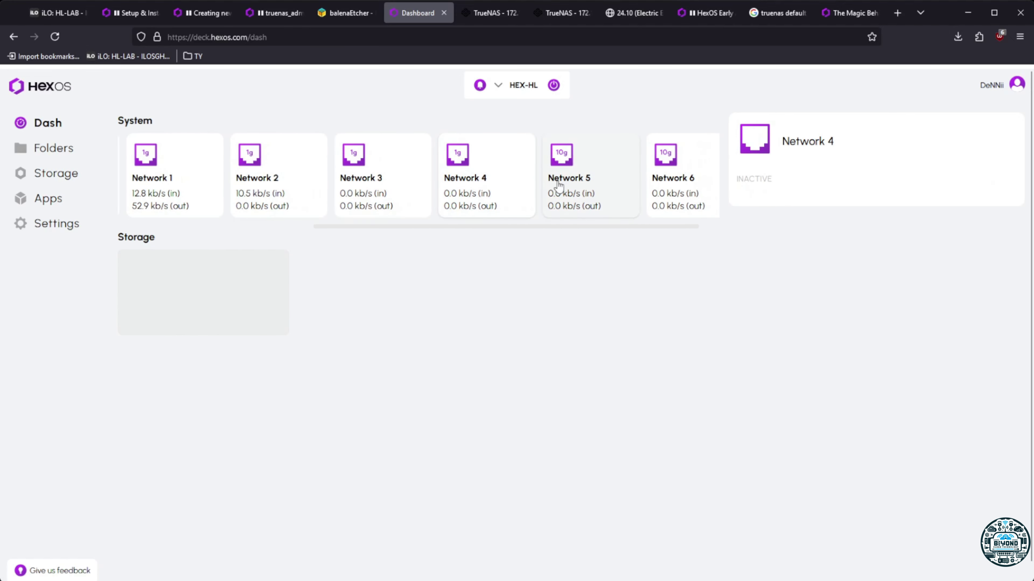
left_click(582, 180)
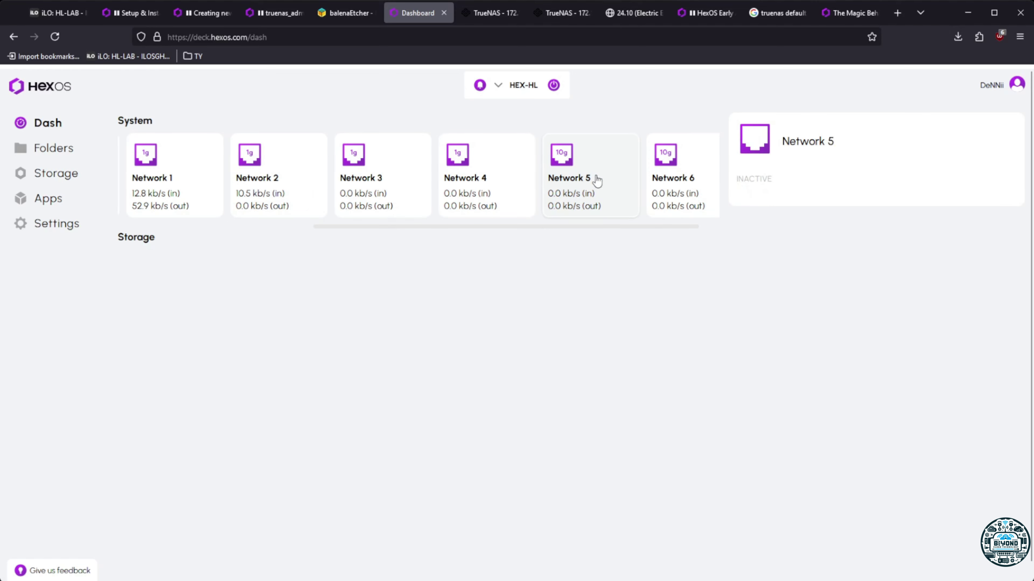
left_click(667, 174)
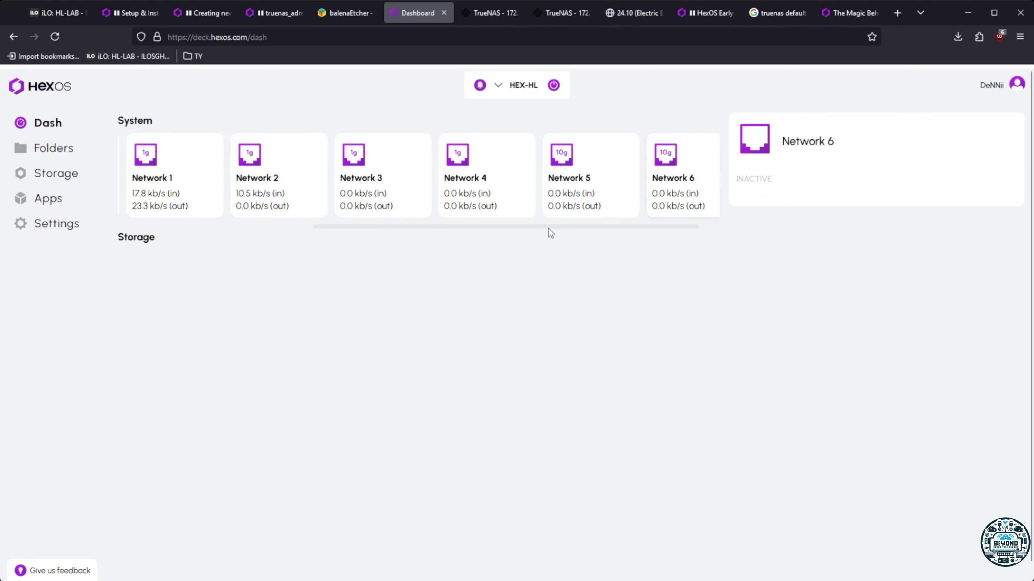
mouse_move(549, 228)
left_mouse_down()
mouse_move(608, 228)
mouse_move(262, 246)
left_mouse_up()
left_click(258, 202)
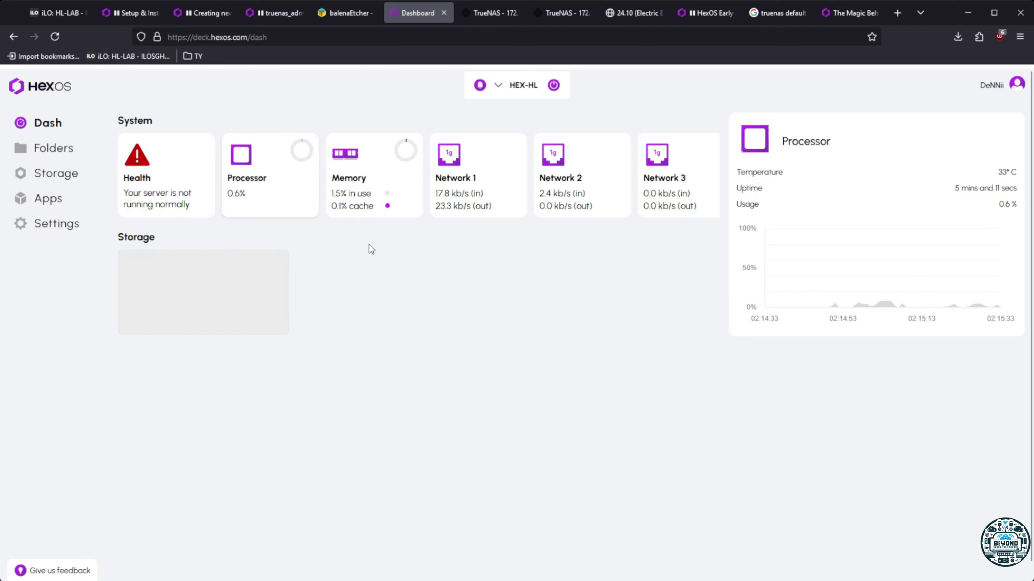
Browse the Apps catalogue, then go to HEX-HL's Settings page
left_click(49, 209)
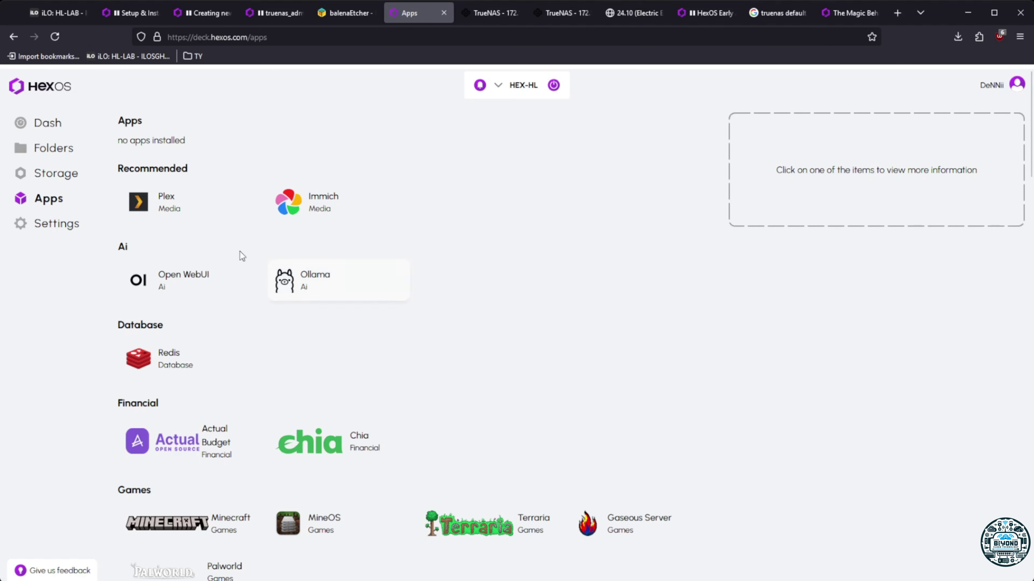
left_click(55, 232)
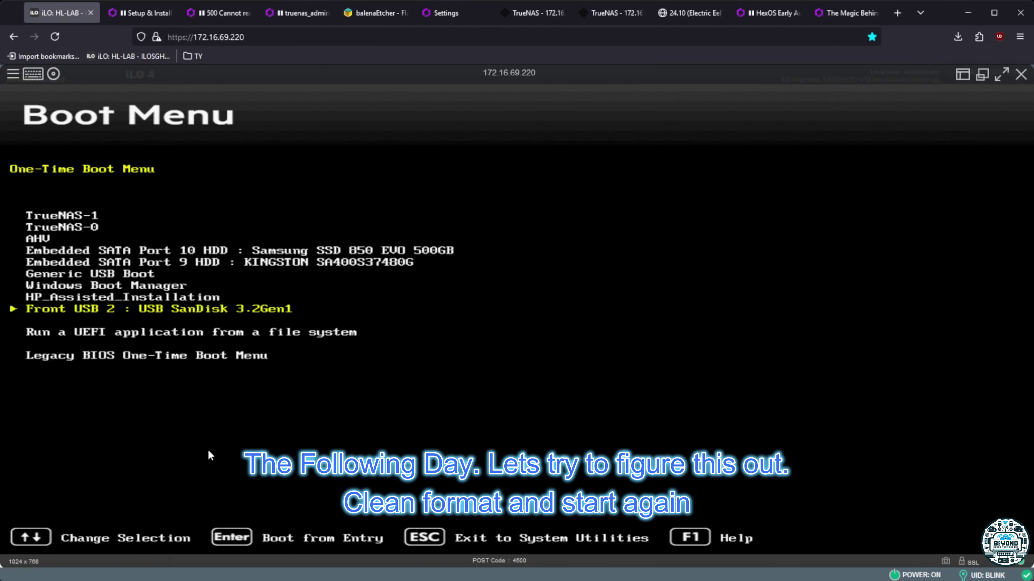
Boot the server from the SanDisk USB stick and close the stale TrueNAS browser pages
key("Return")
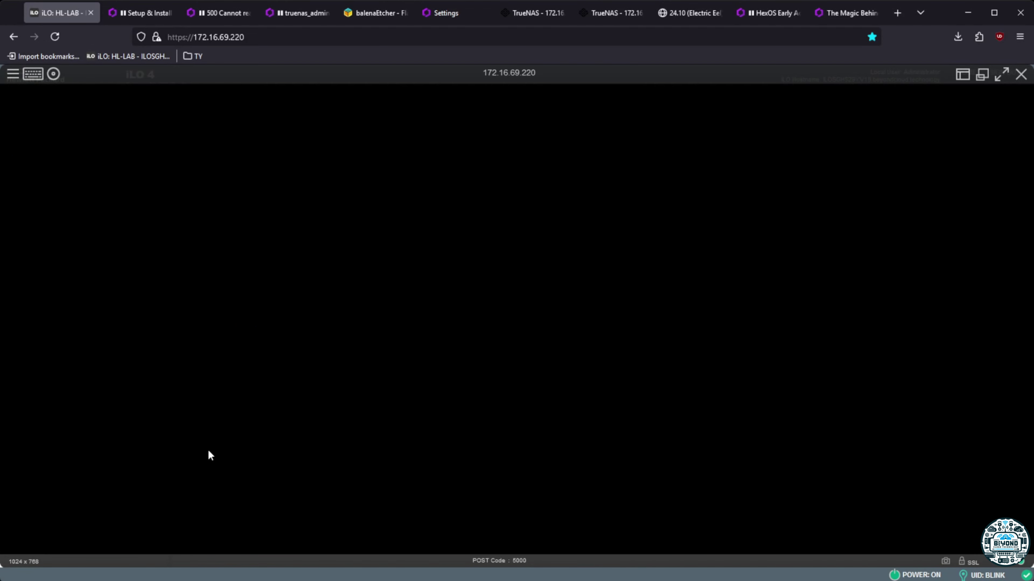
left_click(537, 13)
left_click(563, 14)
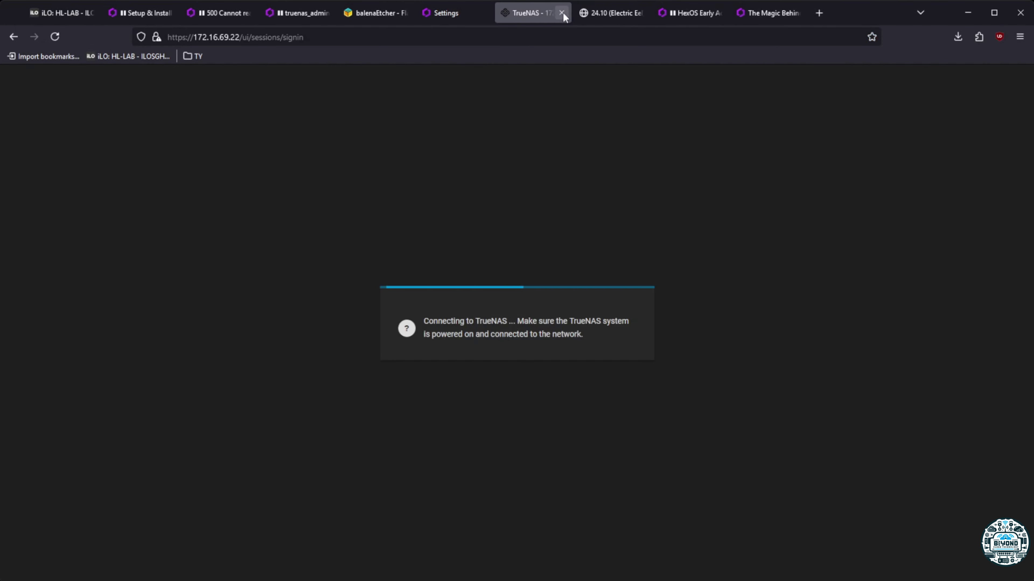
left_click(563, 14)
left_click(563, 14)
left_click(602, 13)
left_click(61, 13)
middle_click(310, 15)
middle_click(309, 14)
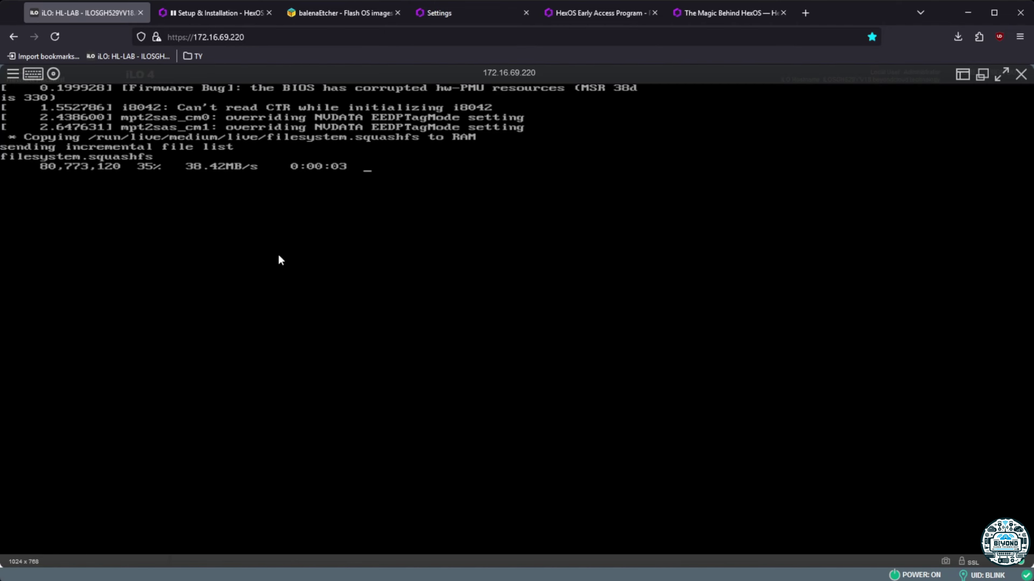
Install HexOS onto drive sdc with a new truenas_admin password, then reboot the server
key("Return")
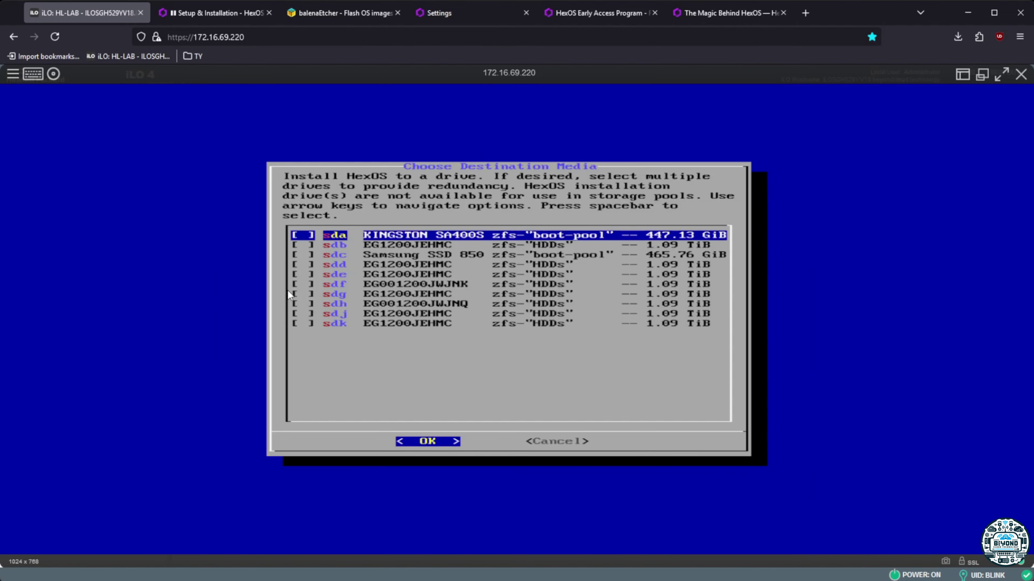
key("Down")
key("Down")
key("space")
key("Return")
key("Return")
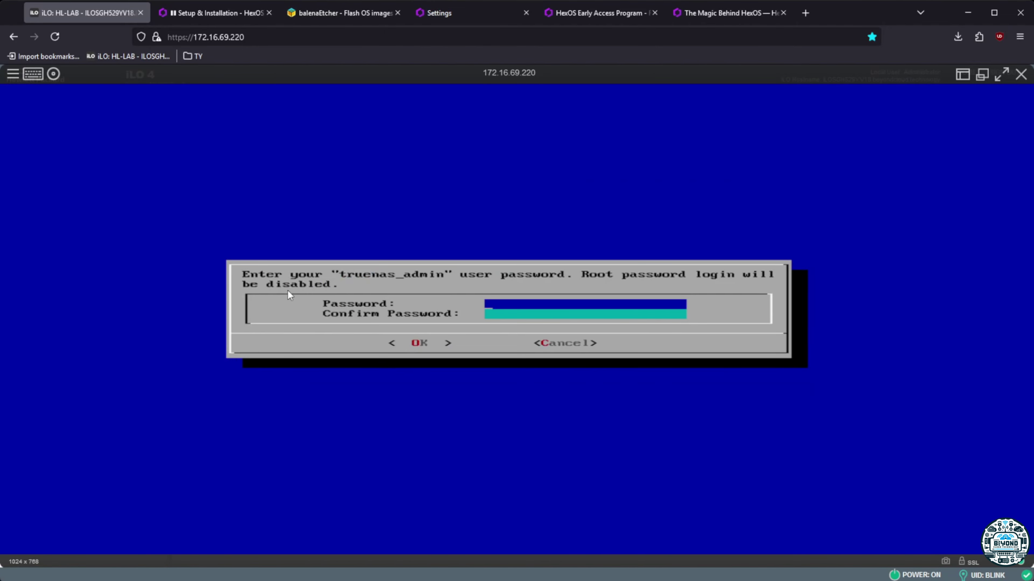
type("**********")
key("Down")
type("**********")
key("Return")
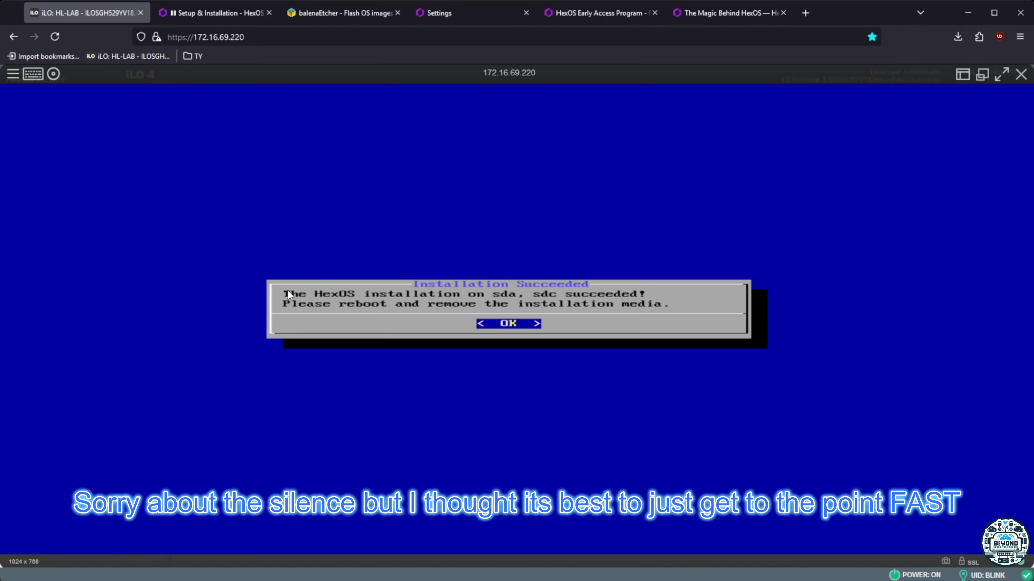
key("Return")
key("Down")
key("Down")
key("Return")
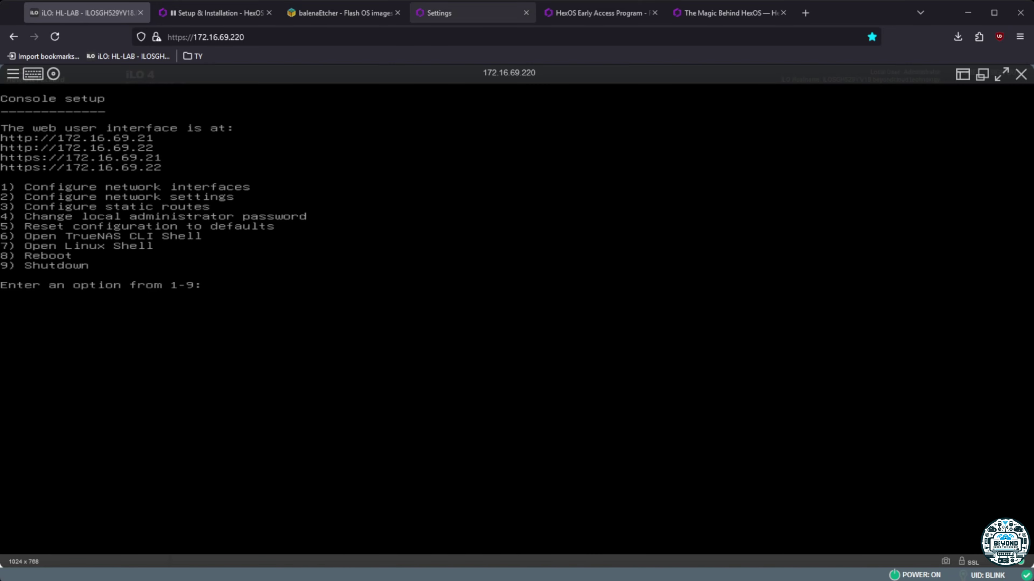
Retry the unavailable server, then reload the dashboard home address without /settings
left_click(439, 12)
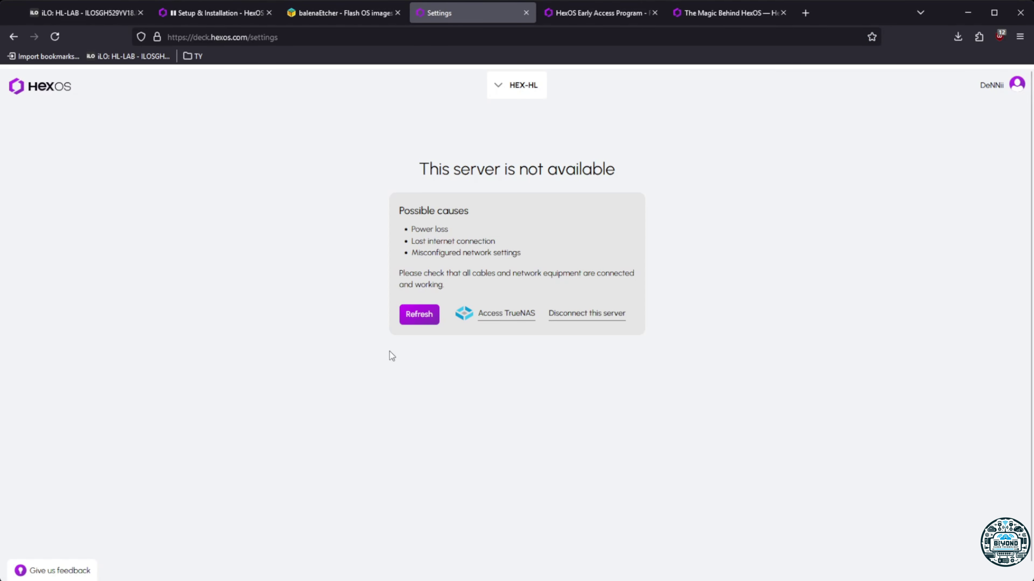
left_click(418, 314)
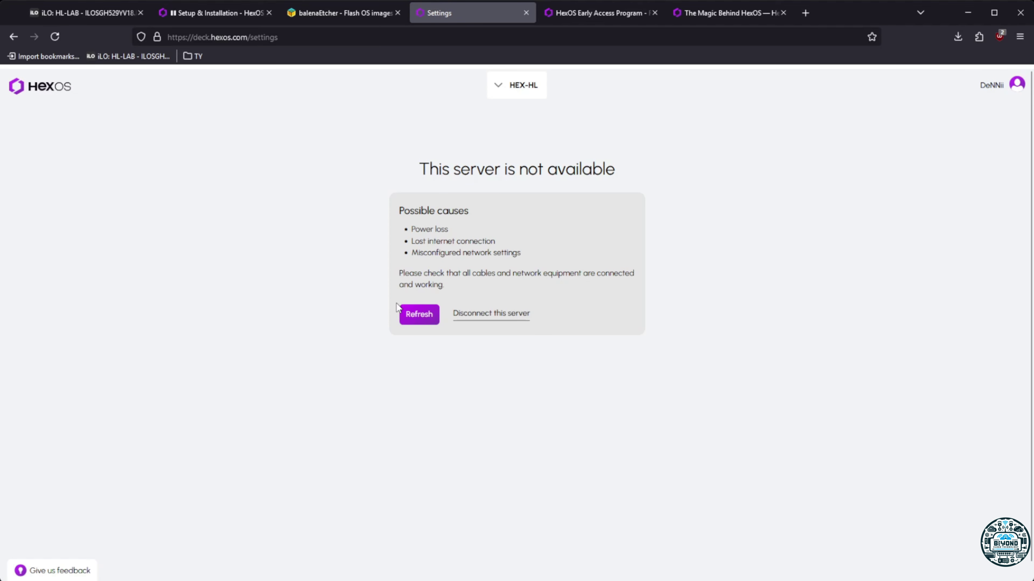
left_click_drag(248, 37, 334, 41)
key("BackSpace")
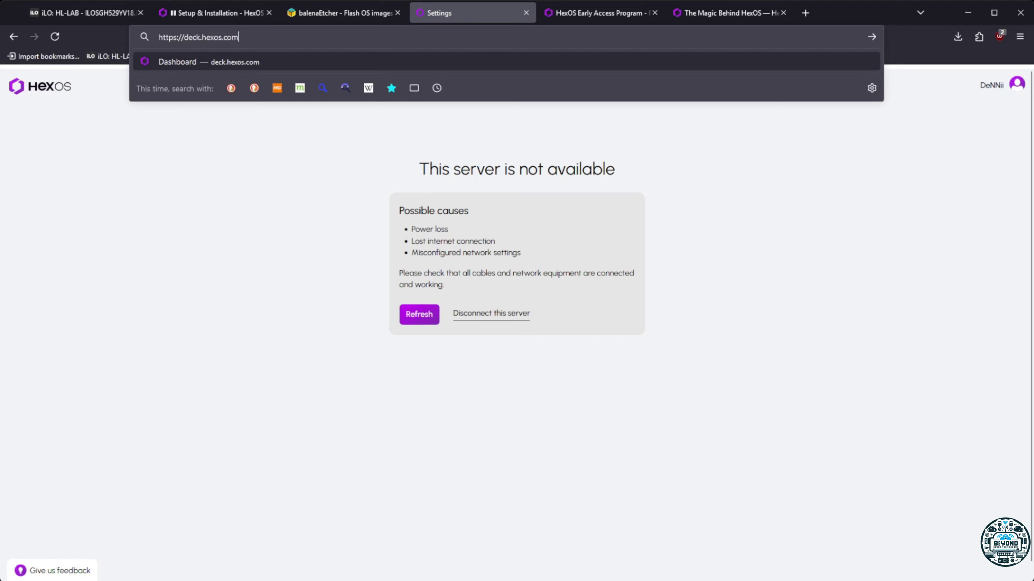
key("Return")
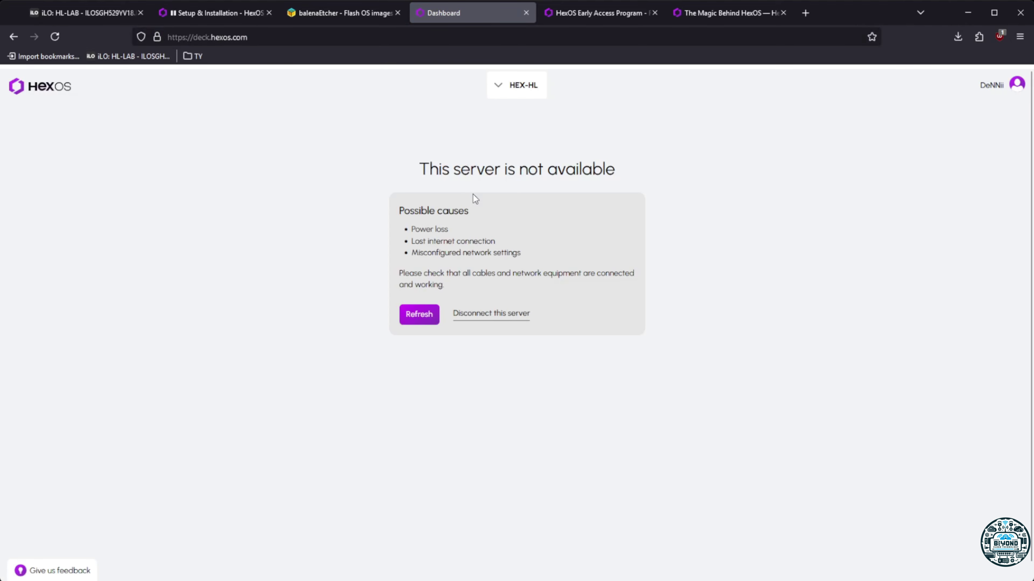
Check the server list and disconnect the offline HEX-HL server
left_click(509, 93)
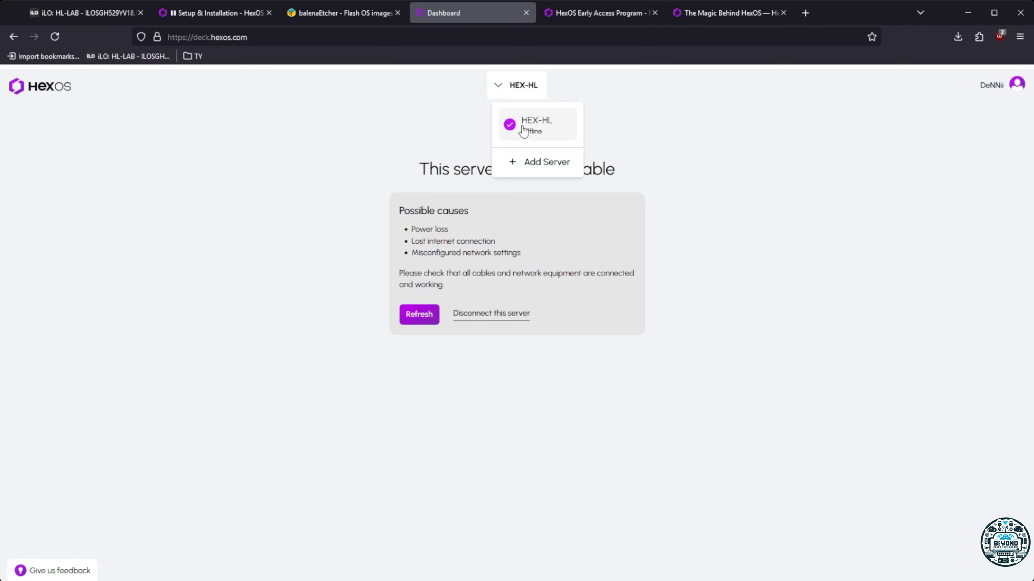
left_click(523, 133)
left_click(510, 94)
left_click(524, 128)
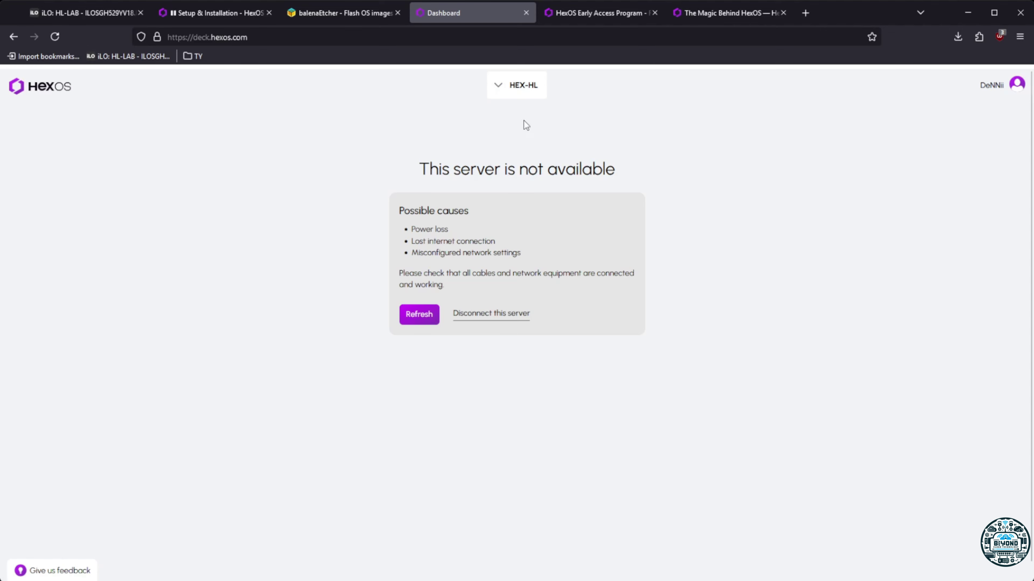
left_click(512, 86)
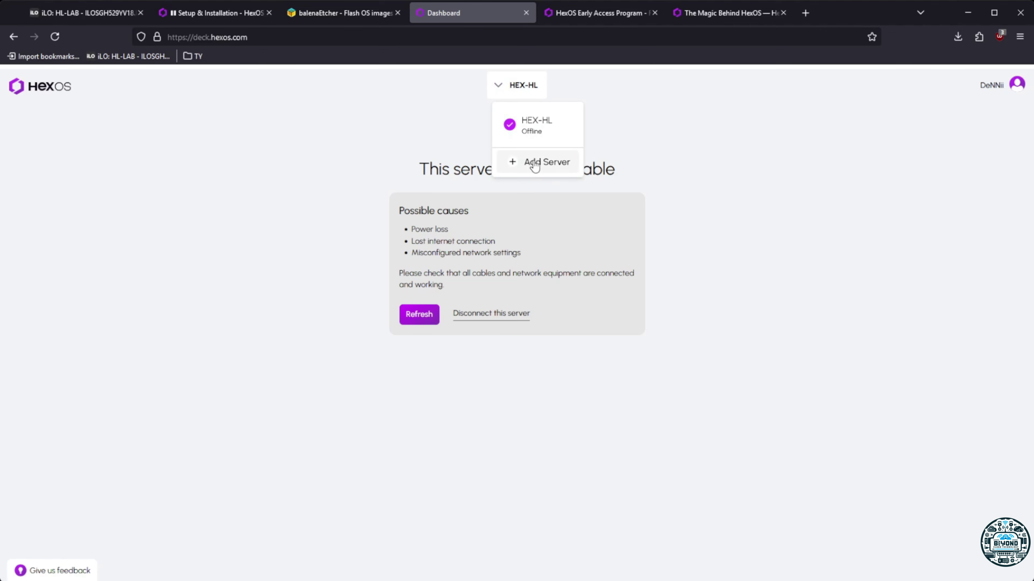
left_click(523, 334)
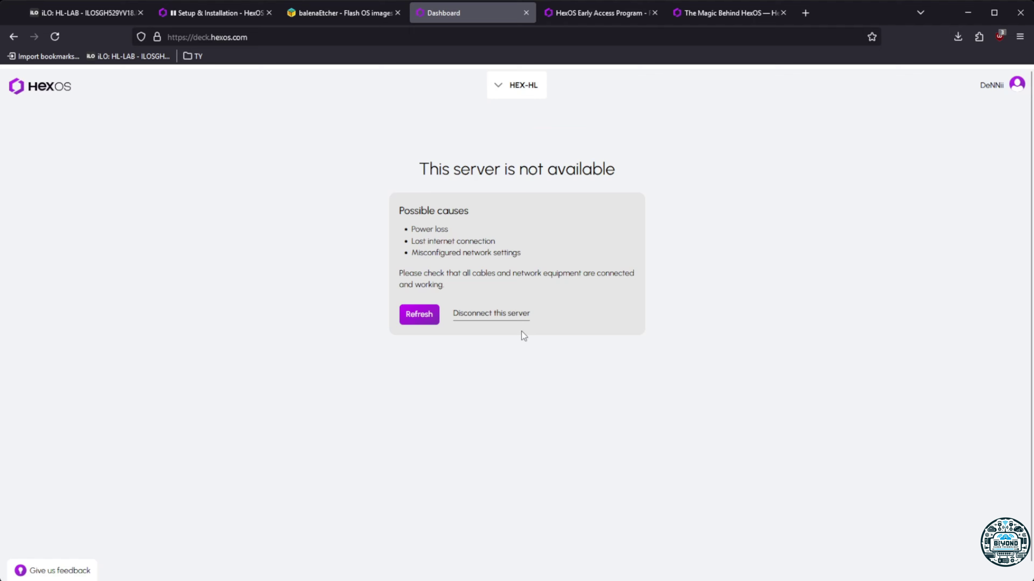
left_click(497, 323)
left_click(466, 371)
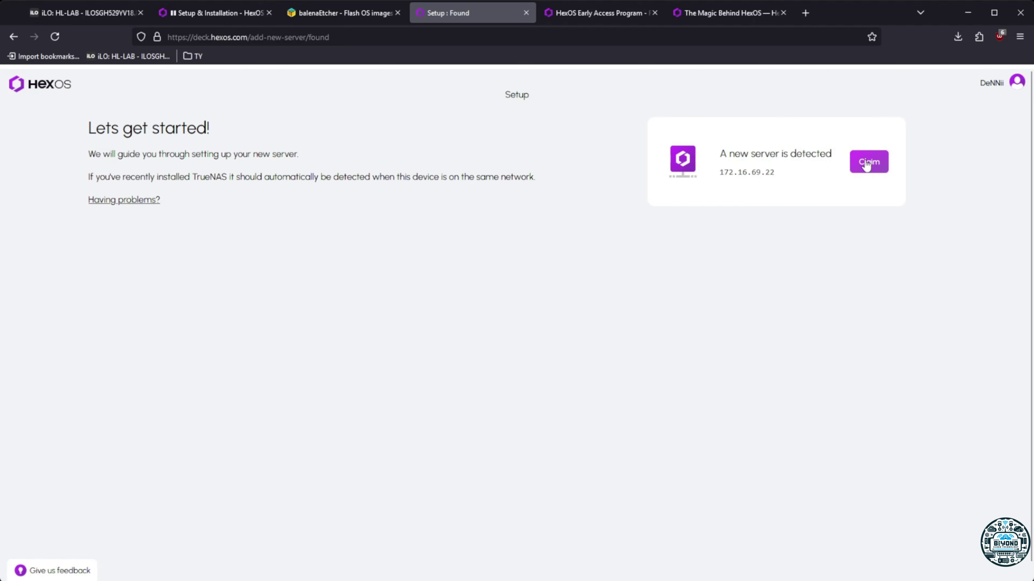
Claim the server at 172.16.69.22 by entering its admin password
left_click(866, 165)
left_click(687, 163)
type("•")
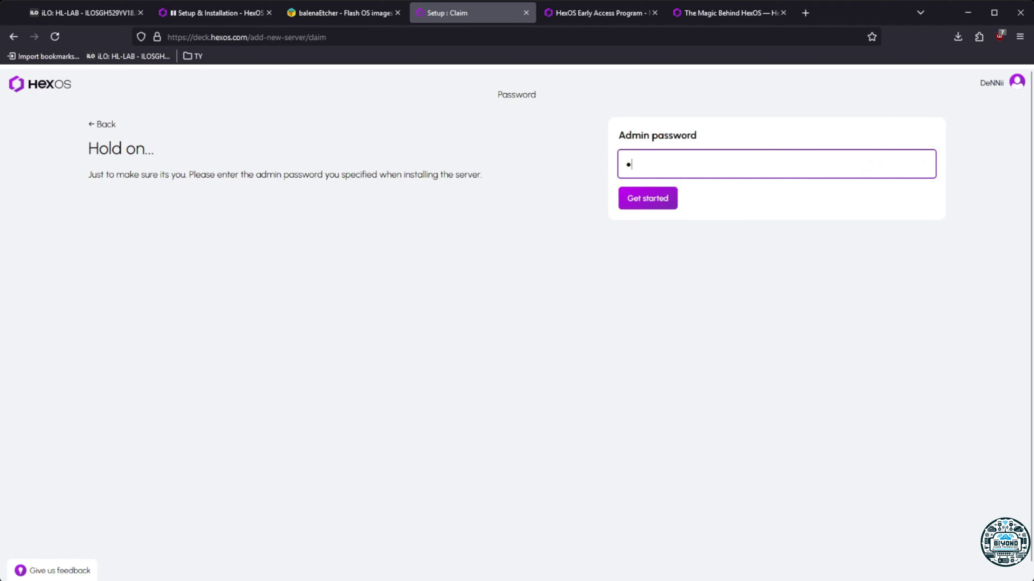
type("•••••••")
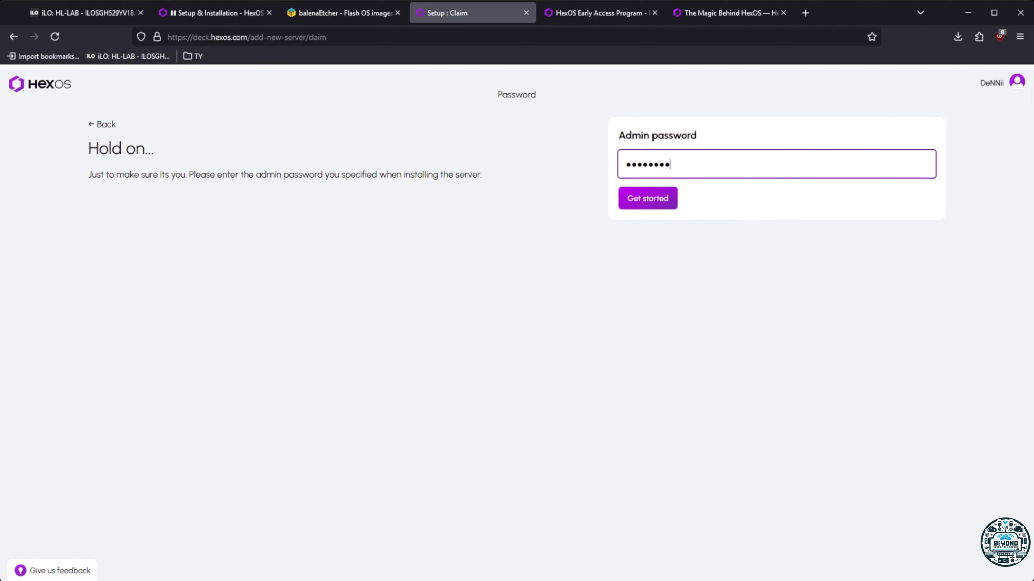
left_click(642, 195)
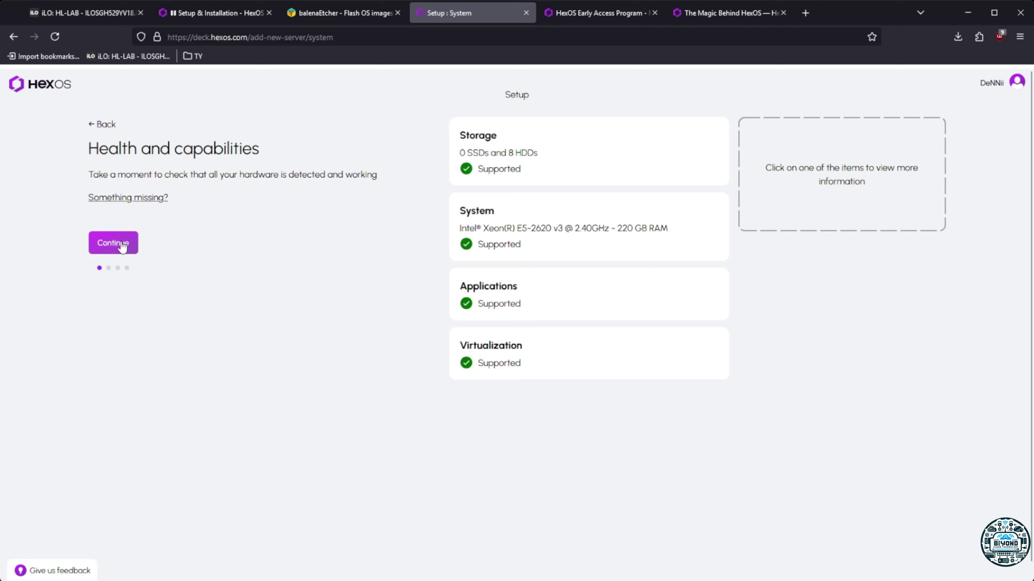
Accept the health check showing 8 HDDs, a Xeon E5-2620 v3 and 220 GB RAM
left_click(122, 244)
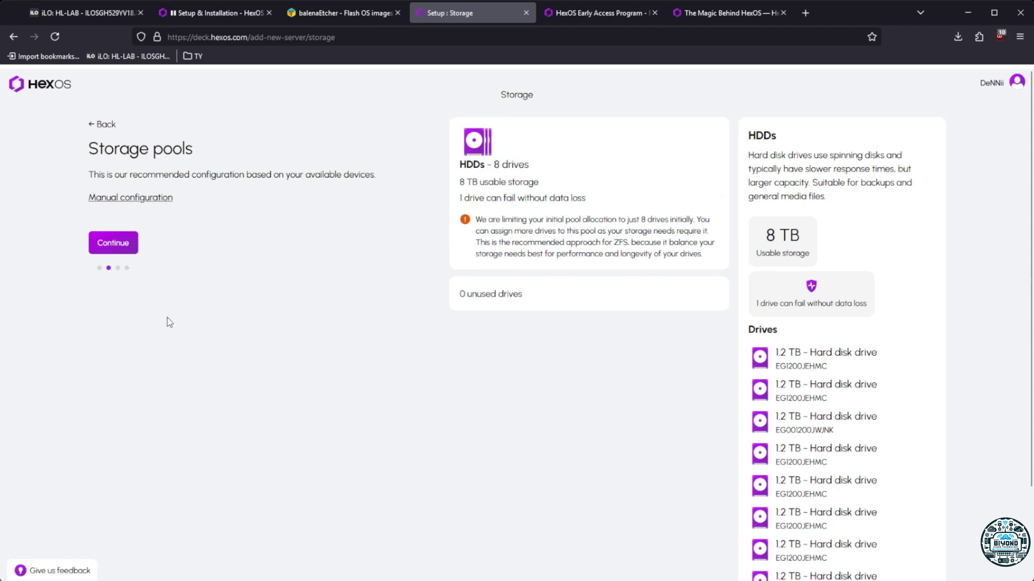
Accept the 8-HDD pool, confirm the drive wipe, name the server HEX-HL and finish setup
left_click(112, 244)
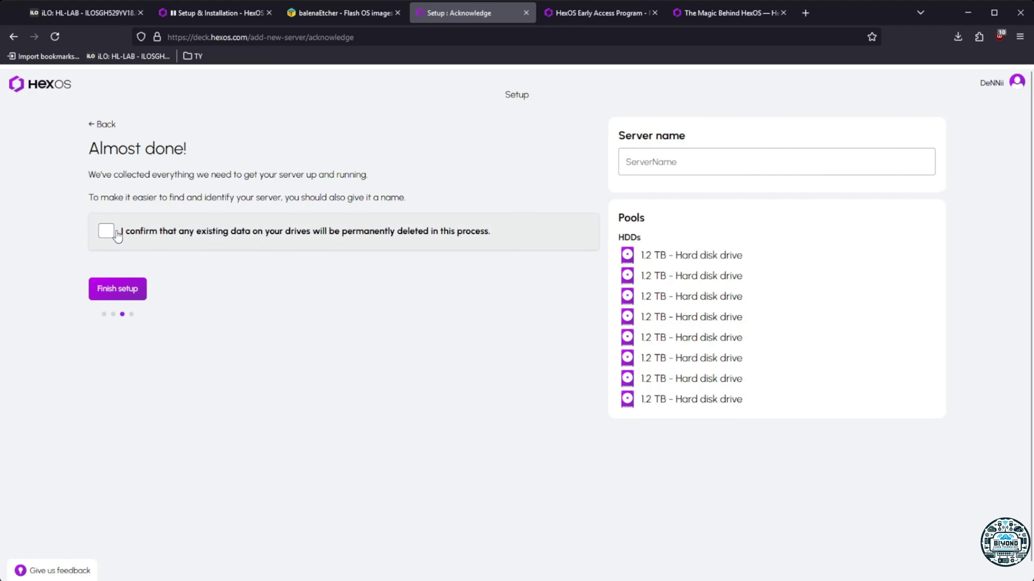
left_click(117, 235)
left_click(688, 164)
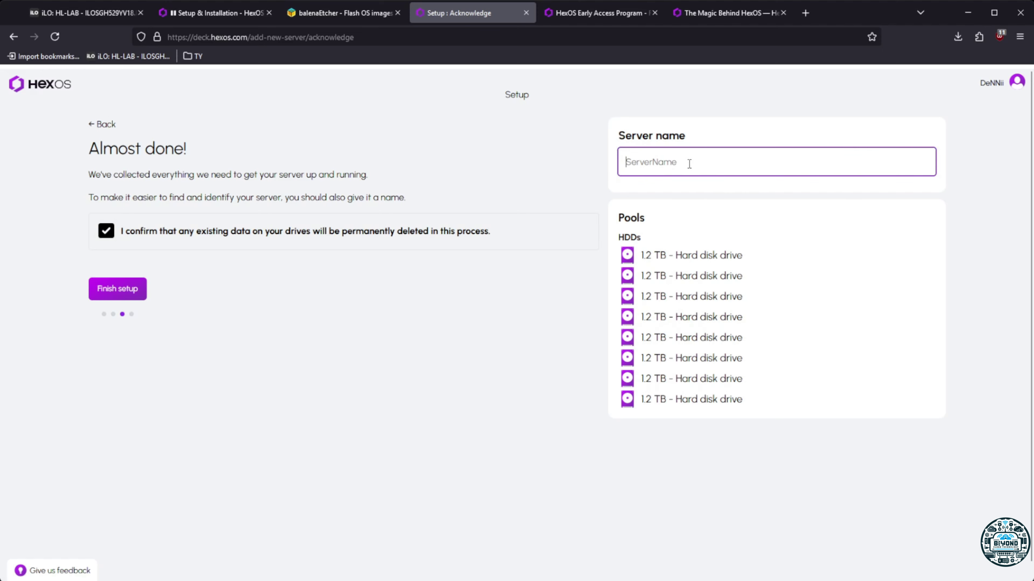
type("HEX-HL")
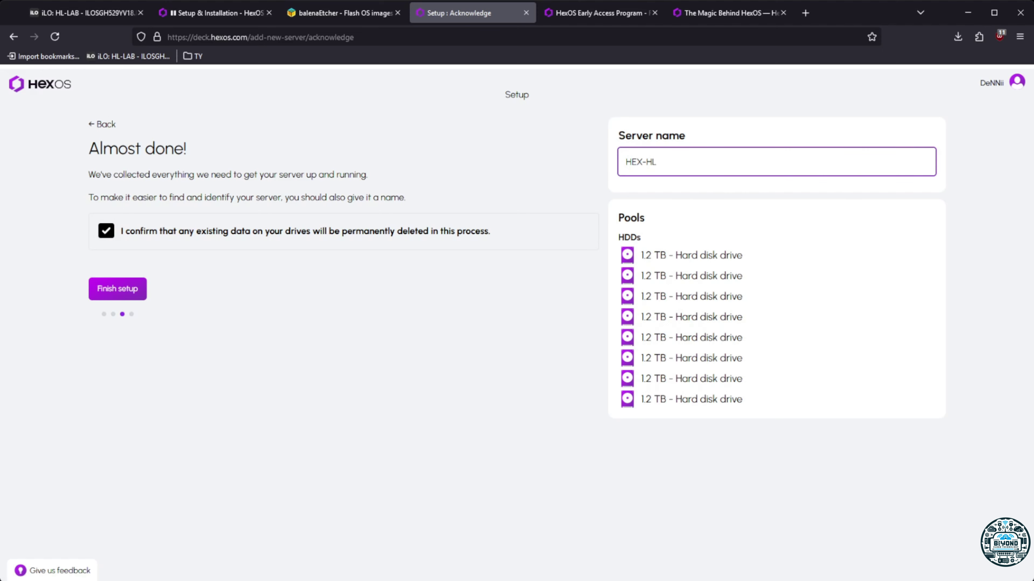
left_click(131, 288)
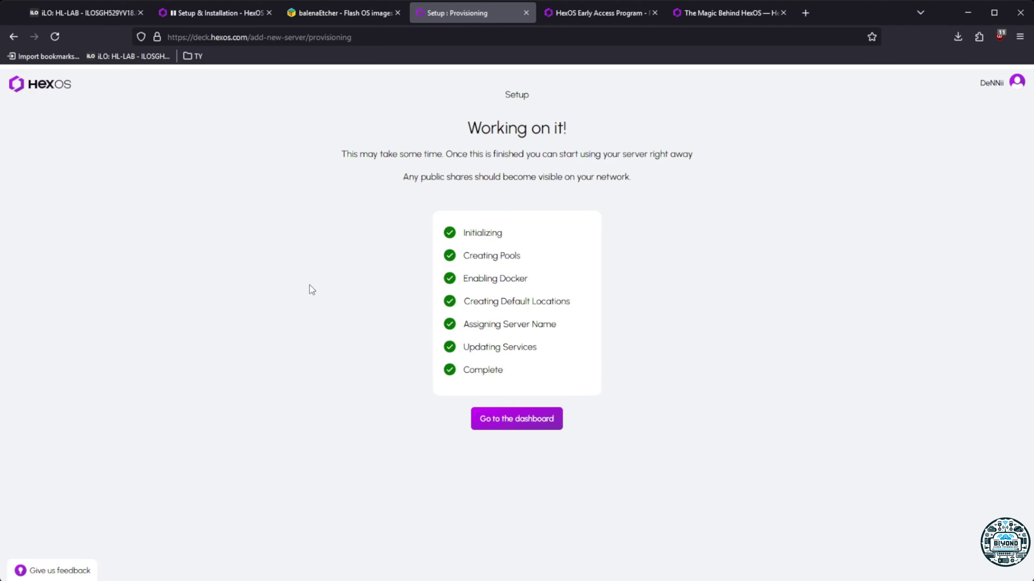
Leave the completed provisioning page for HEX-HL's dashboard
left_click(506, 423)
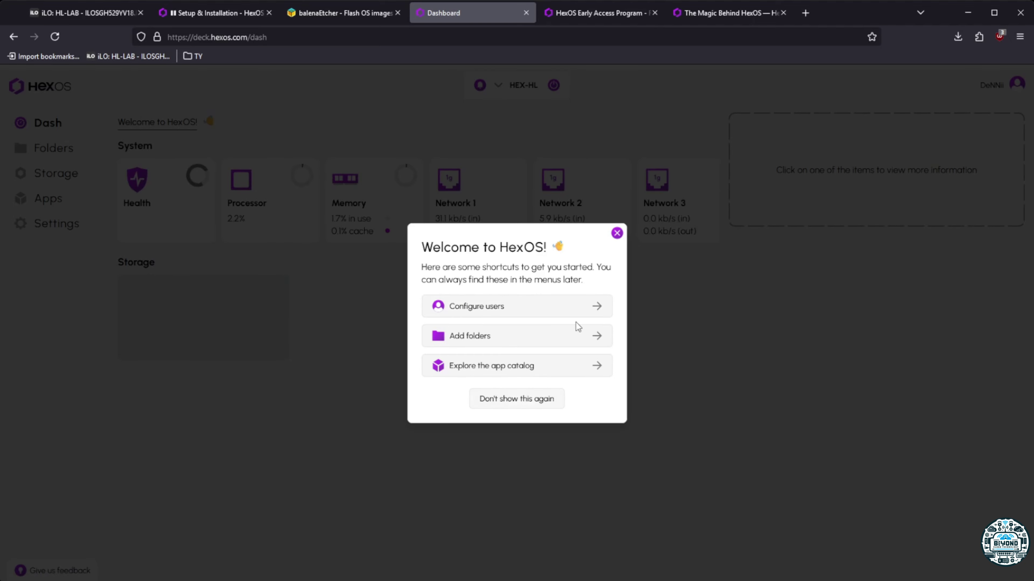
Dismiss the Welcome dialog and view Storage and Folders, ending on the HDDs pool overview
left_click(617, 233)
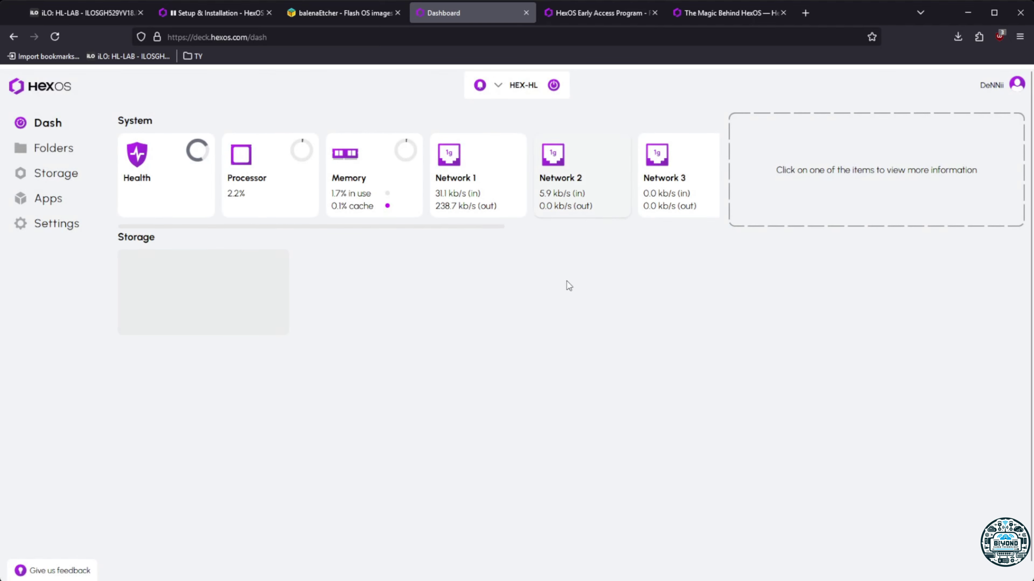
left_click(42, 176)
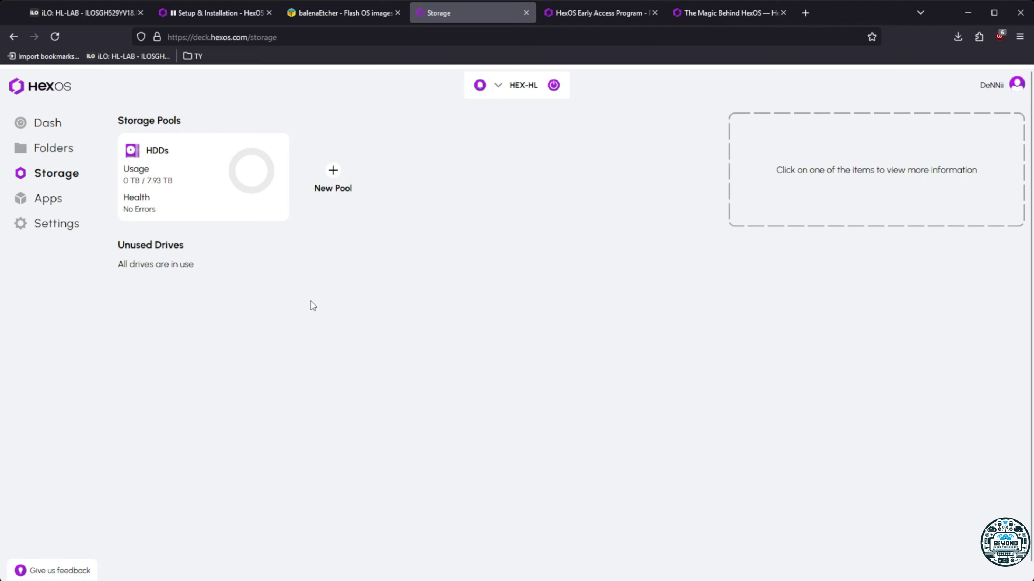
left_click(53, 148)
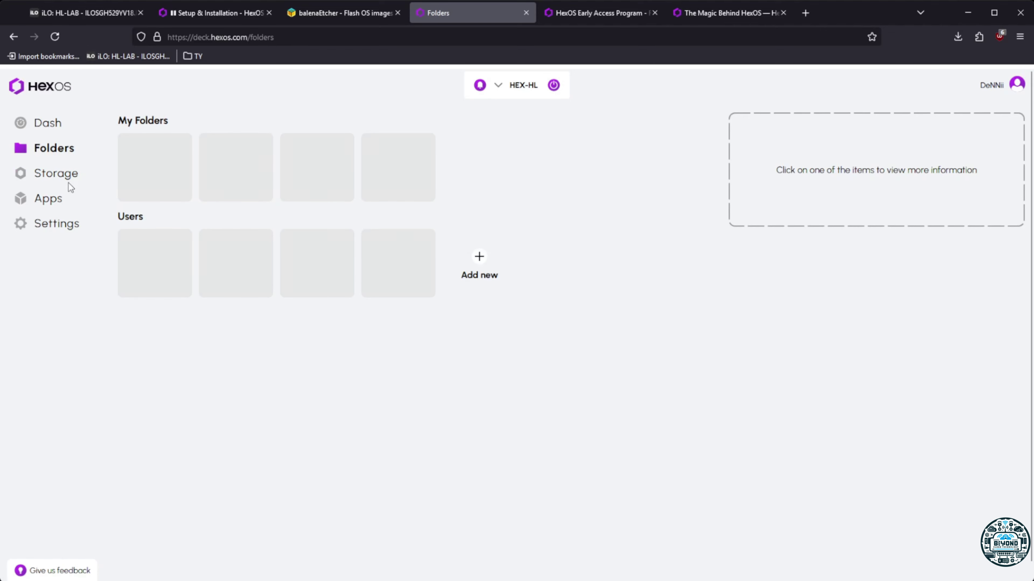
left_click(63, 178)
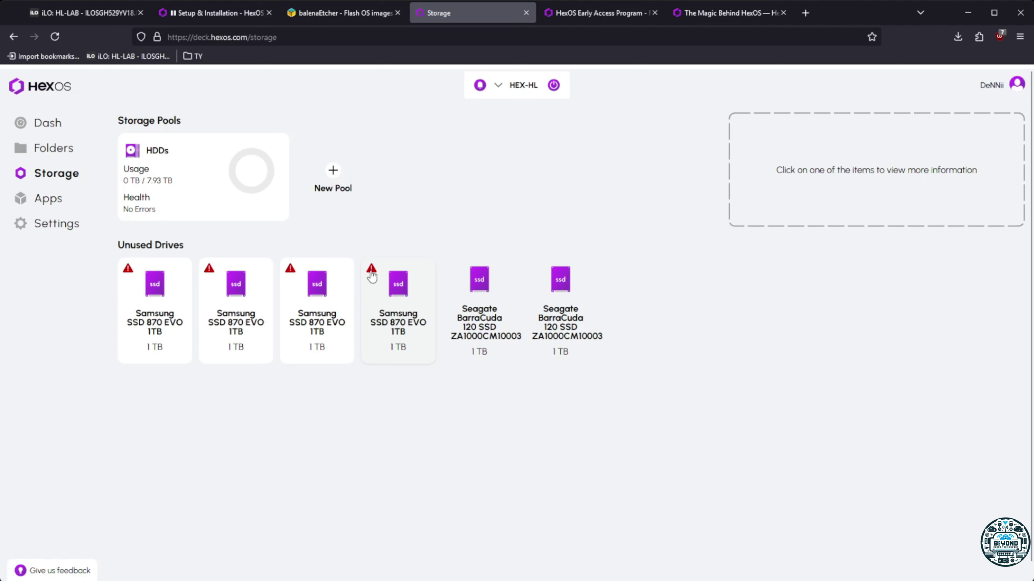
Read each warned Samsung SSD's details, then bring up the 6-SSD, 5 TB new pool recommendation
left_click(373, 276)
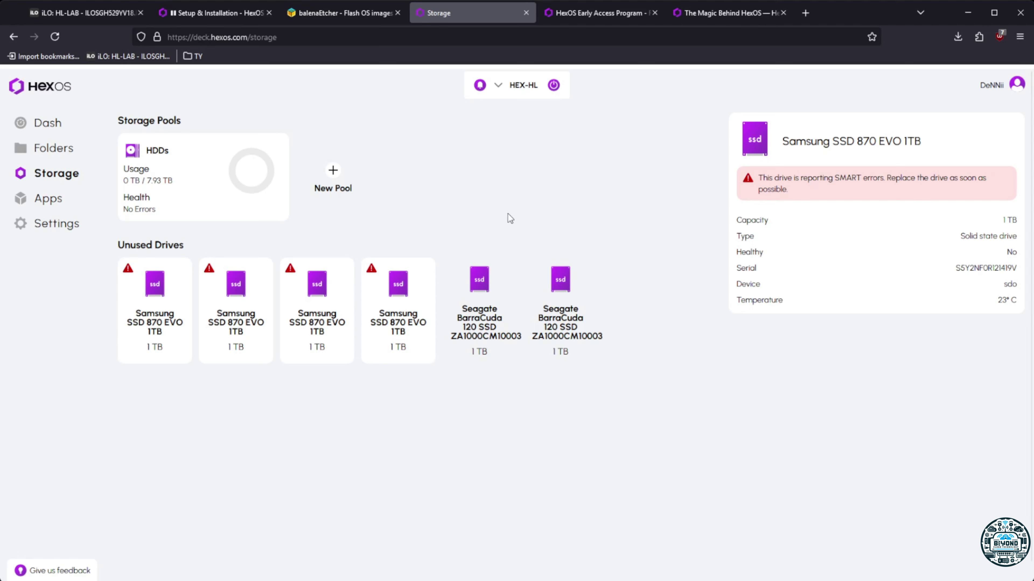
left_click(337, 300)
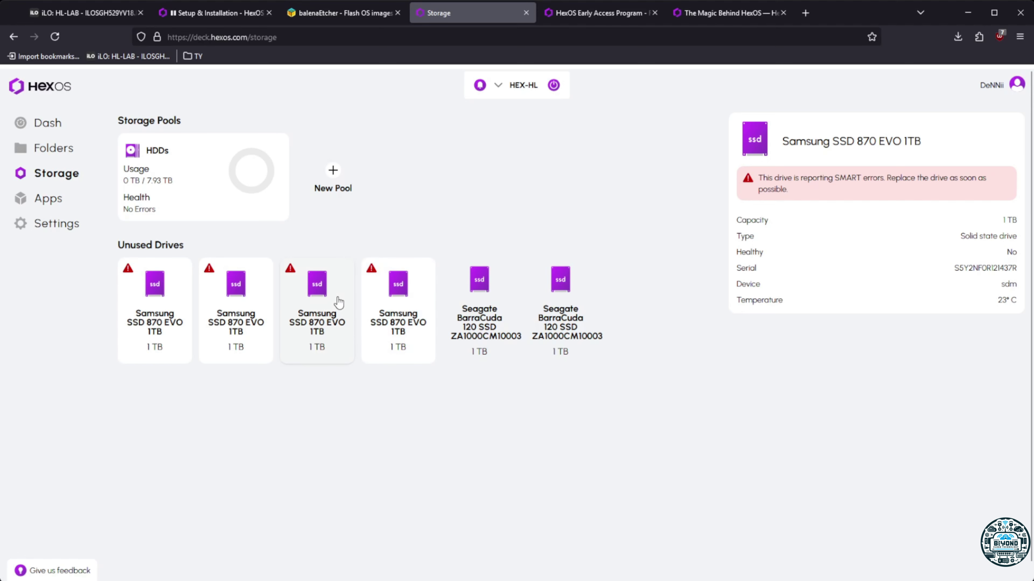
left_click(243, 309)
left_click(160, 319)
left_click(241, 328)
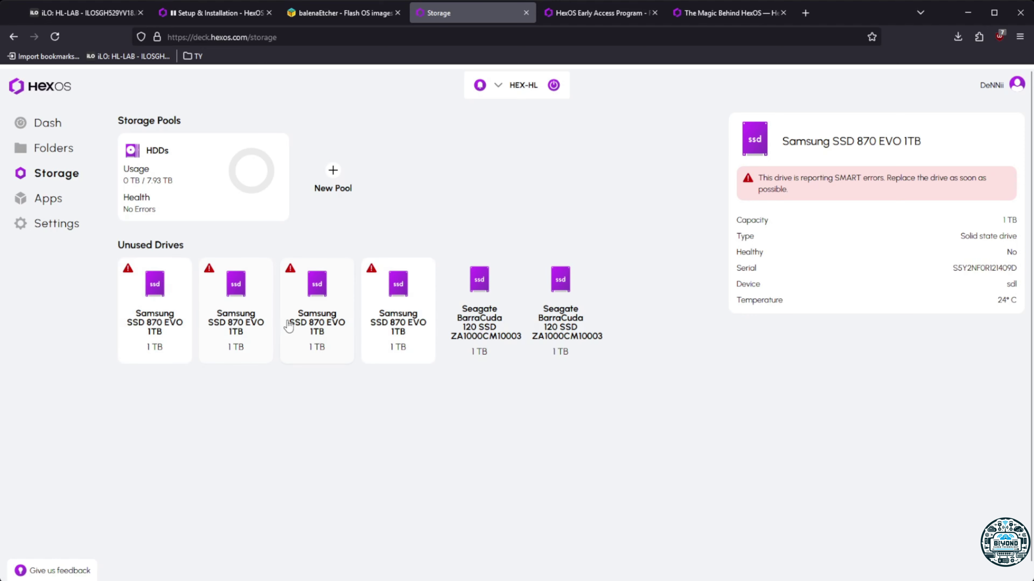
left_click(315, 327)
left_click(397, 326)
left_click(333, 179)
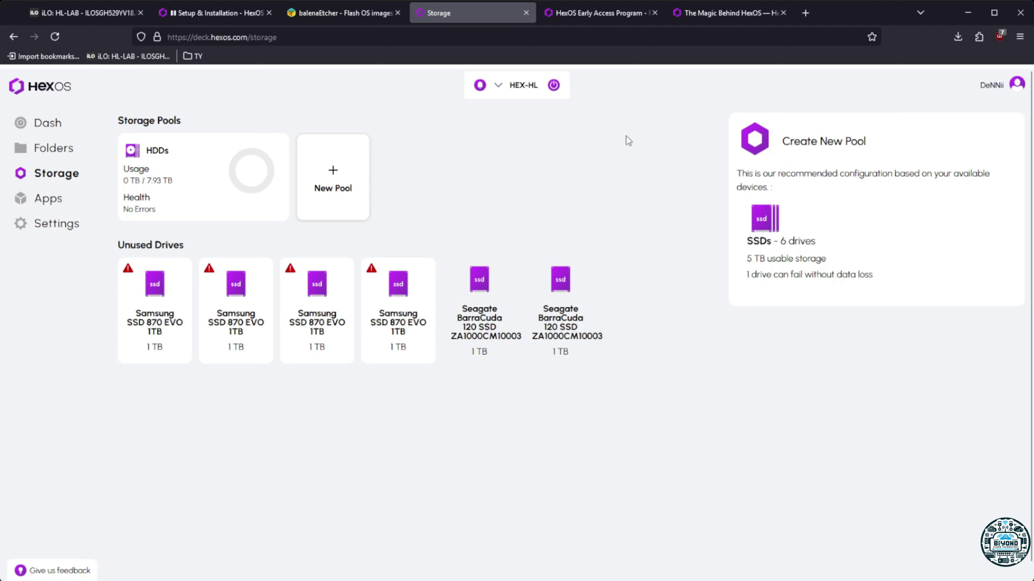
left_click(495, 326)
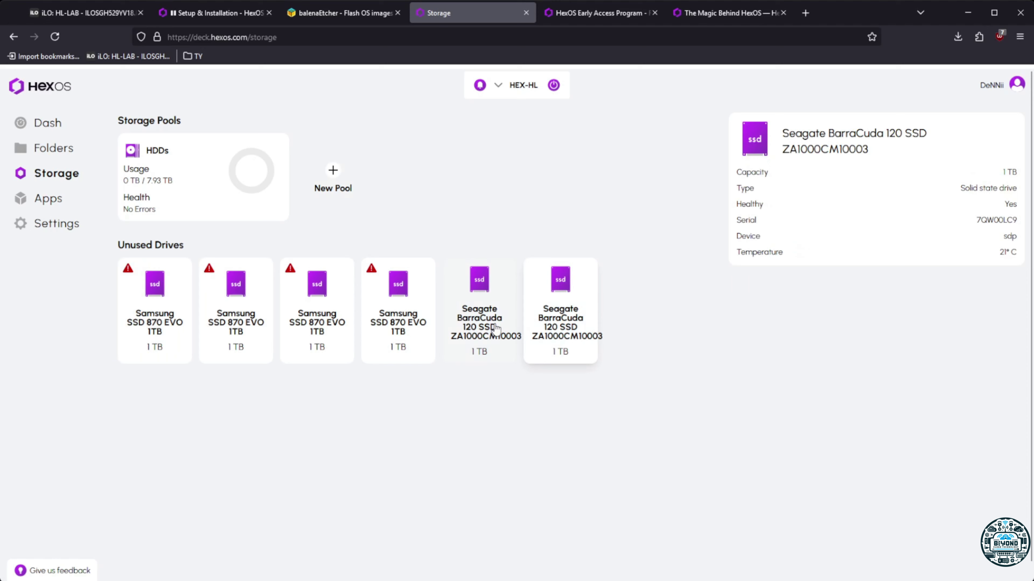
left_click(468, 344)
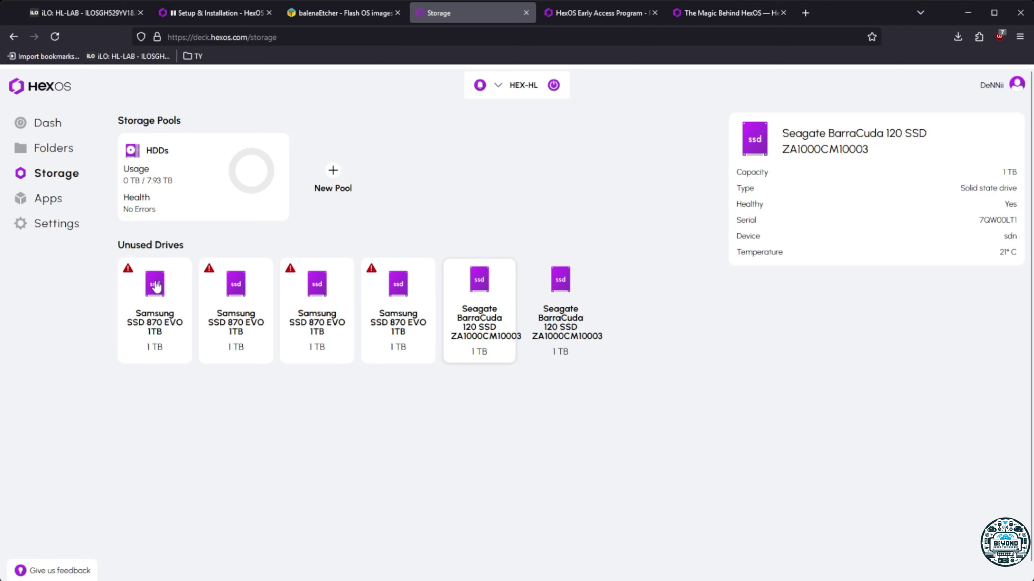
left_click(62, 199)
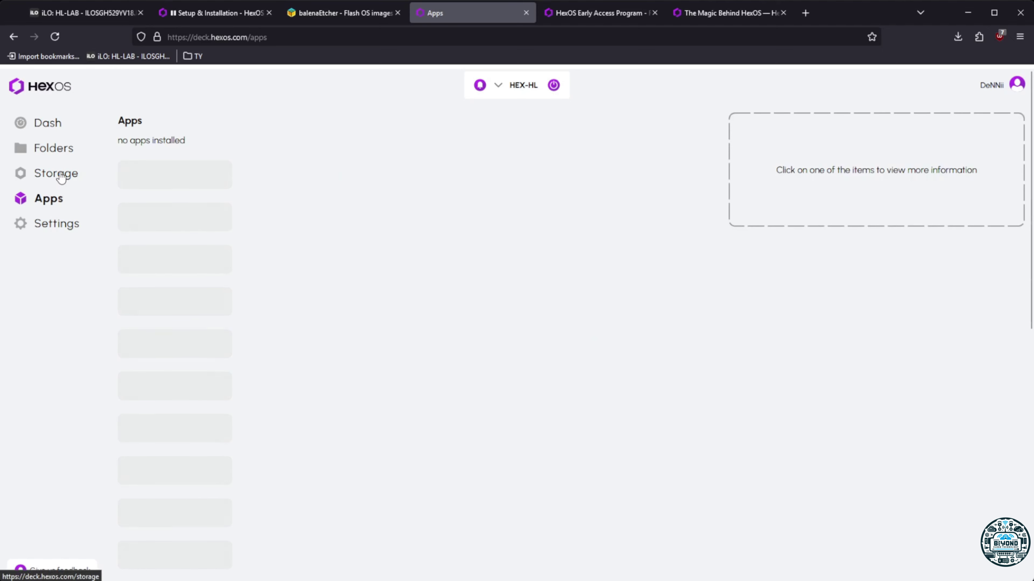
left_click(61, 177)
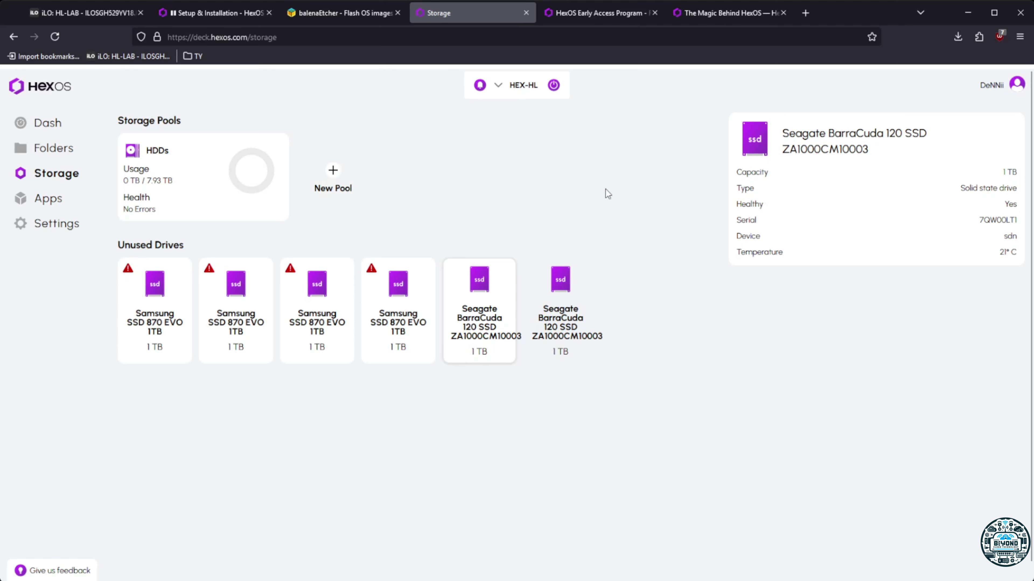
left_click(575, 281)
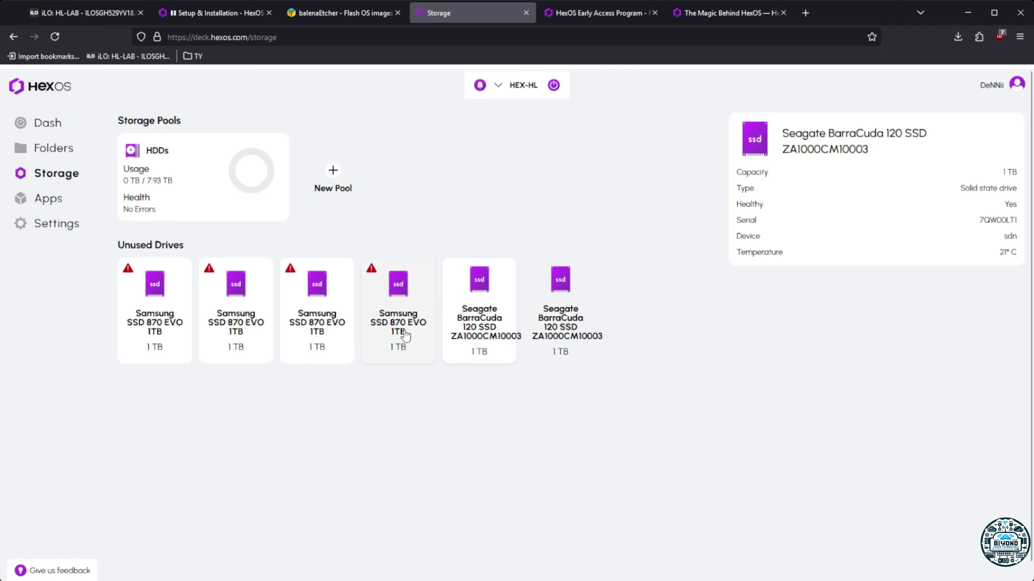
left_click(382, 342)
left_click(296, 339)
left_click(247, 346)
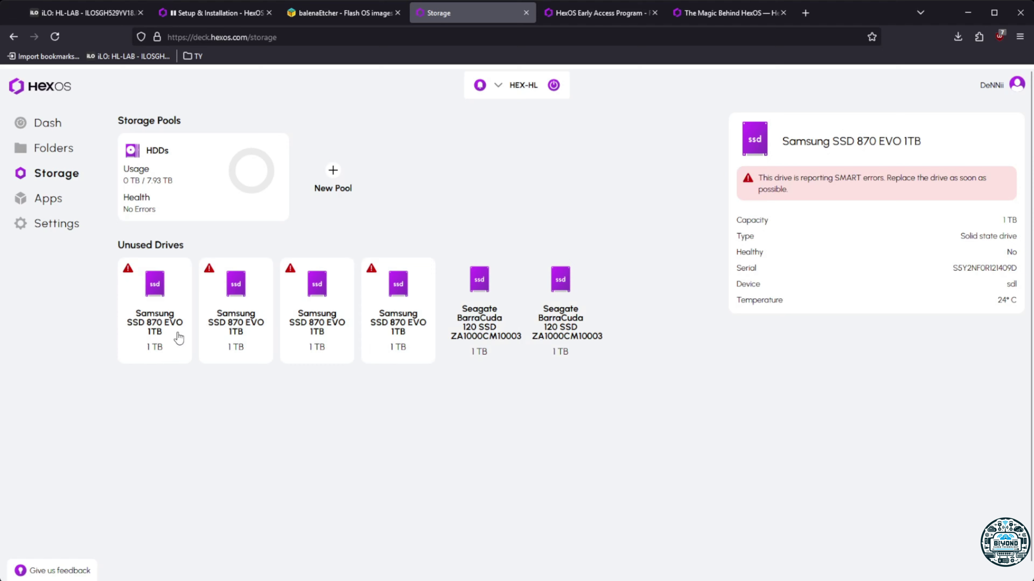
left_click(177, 339)
left_click(509, 351)
left_click(578, 361)
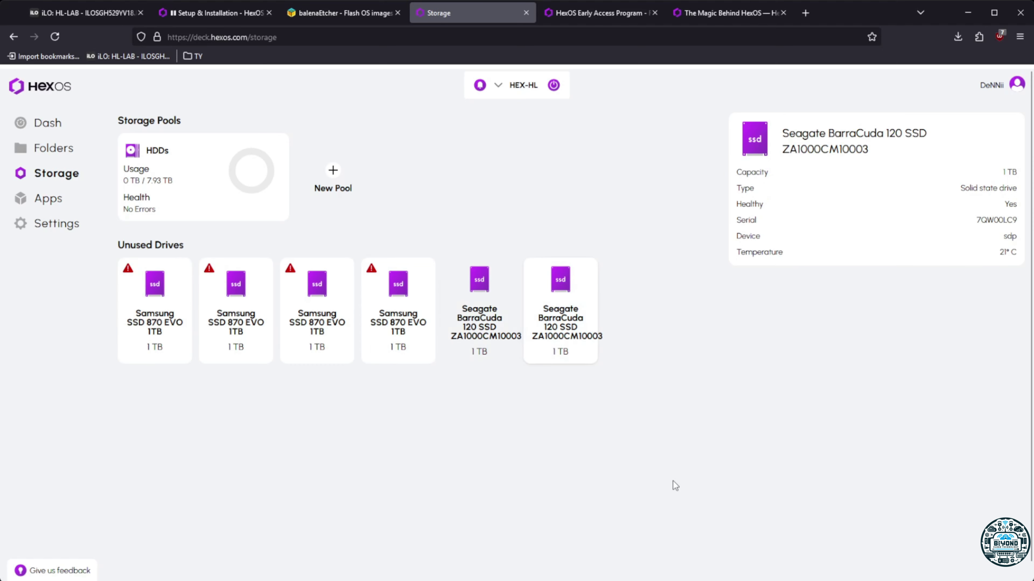
left_click(336, 176)
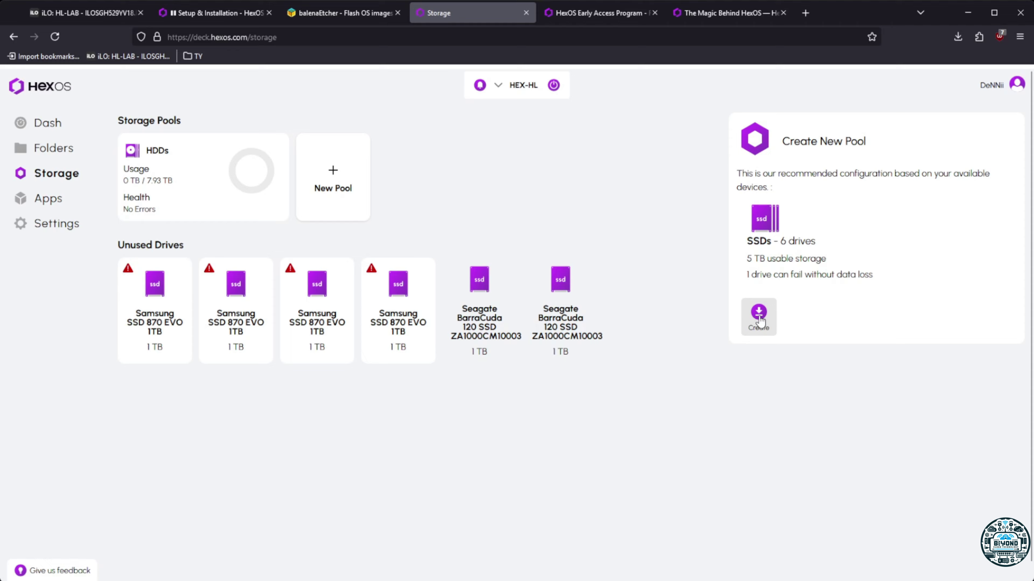
left_click(759, 322)
left_click(440, 369)
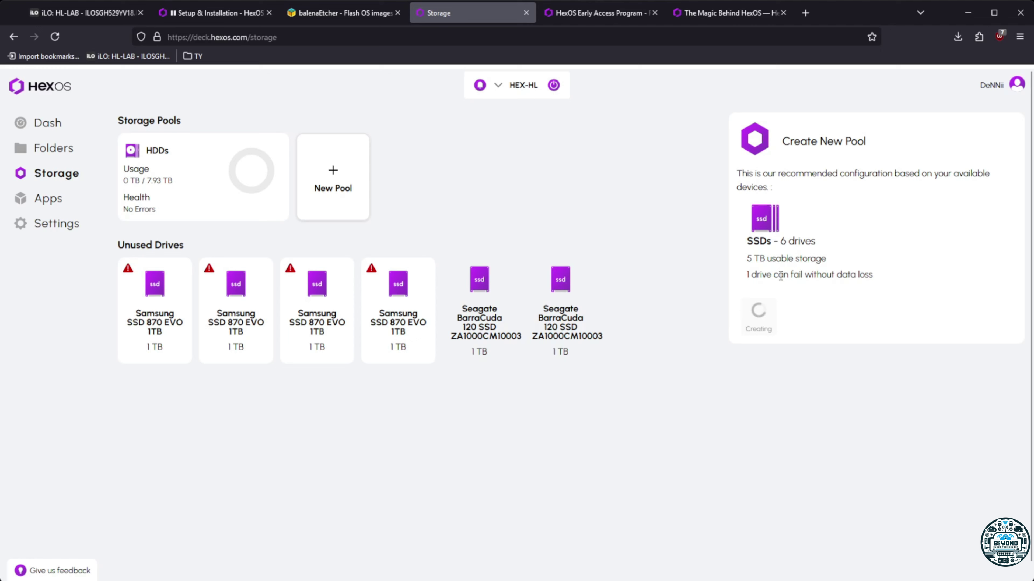
left_click(27, 200)
left_click(57, 175)
left_click(565, 322)
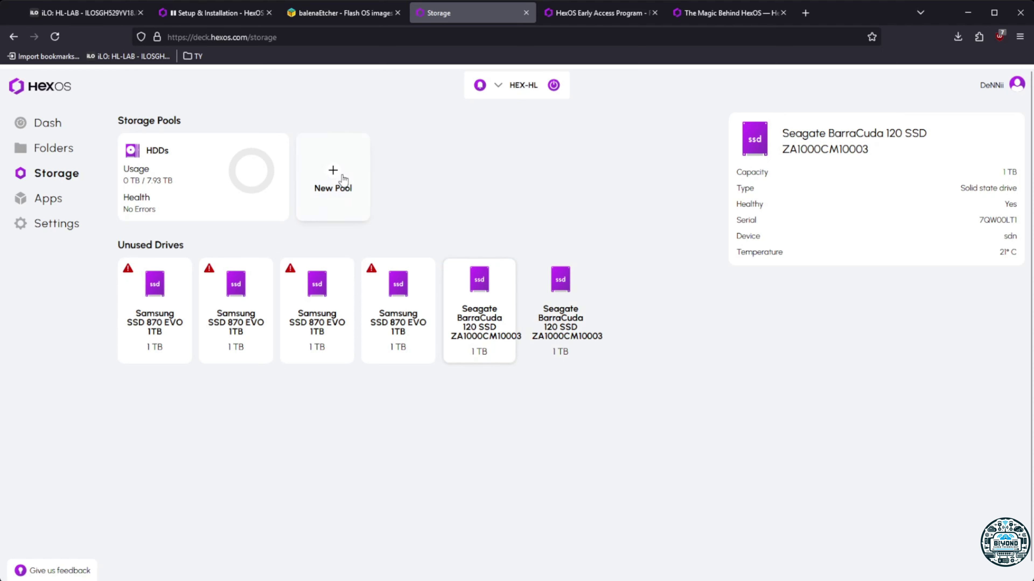
left_click(458, 329)
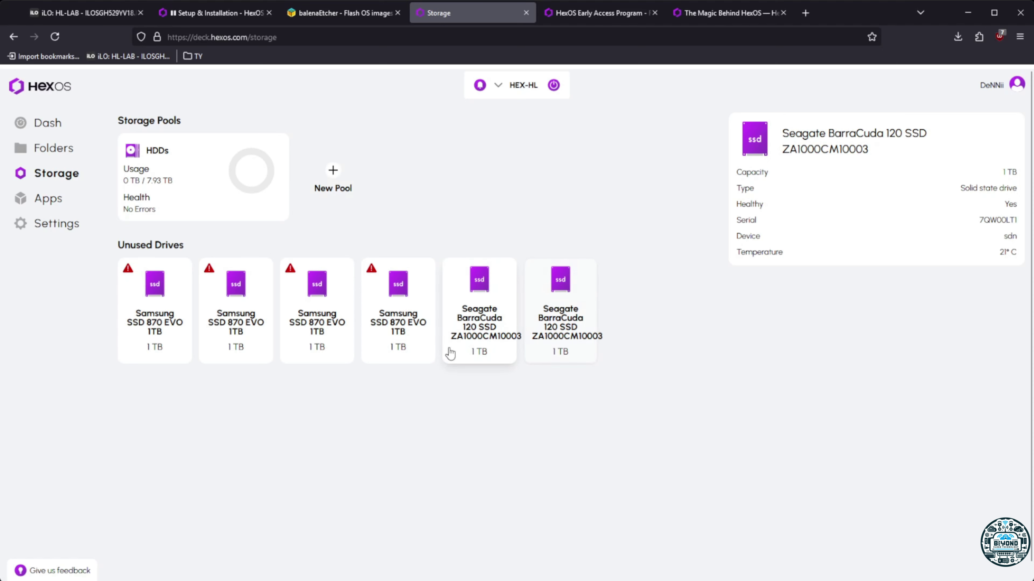
left_click(434, 340)
left_click(297, 331)
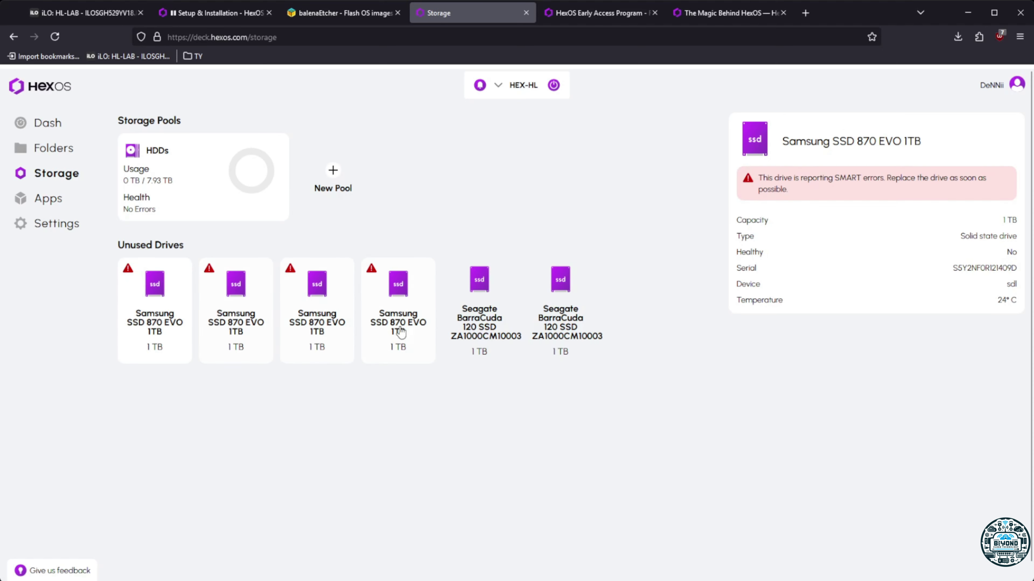
left_click(479, 314)
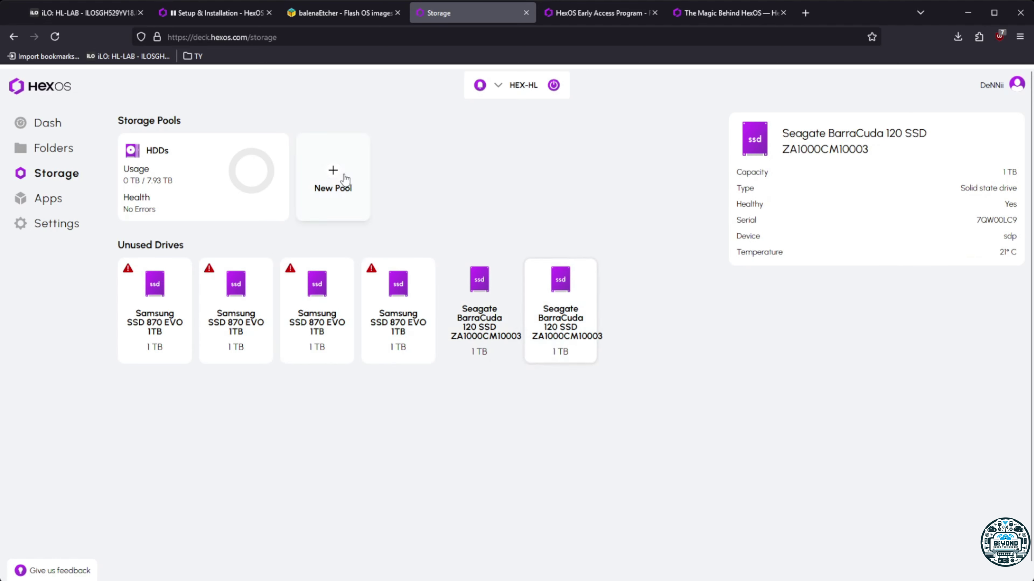
left_click(333, 181)
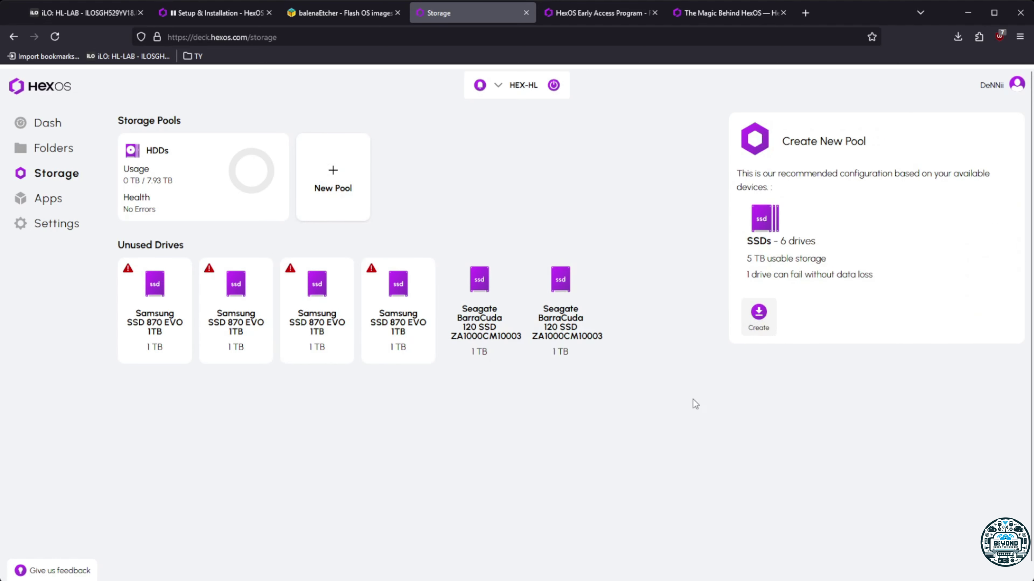
Create the recommended SSDs pool from all six solid-state drives and confirm it
left_click(758, 315)
left_click(432, 369)
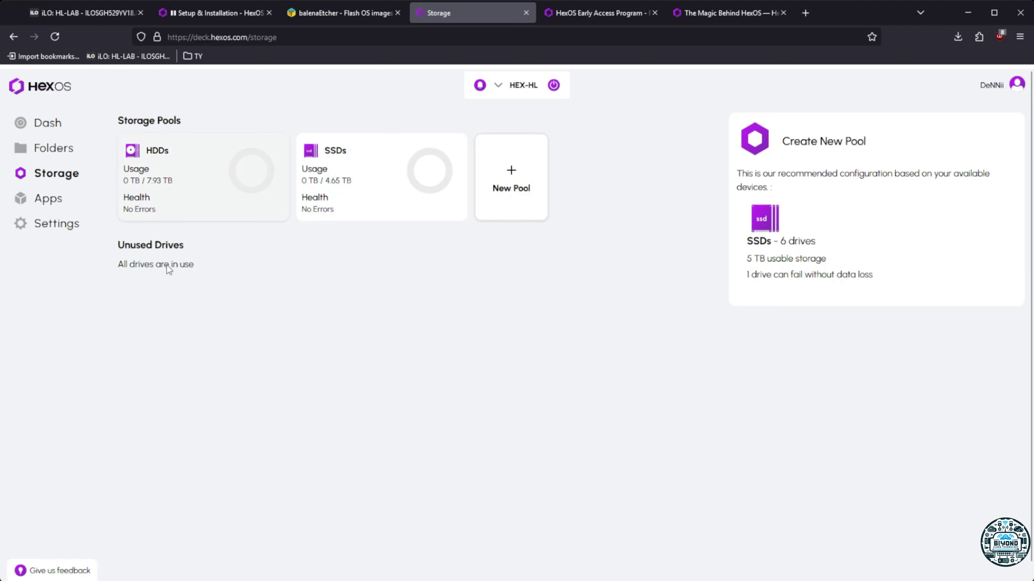
On the Folders page, start a new local user account and enter its username
left_click(40, 149)
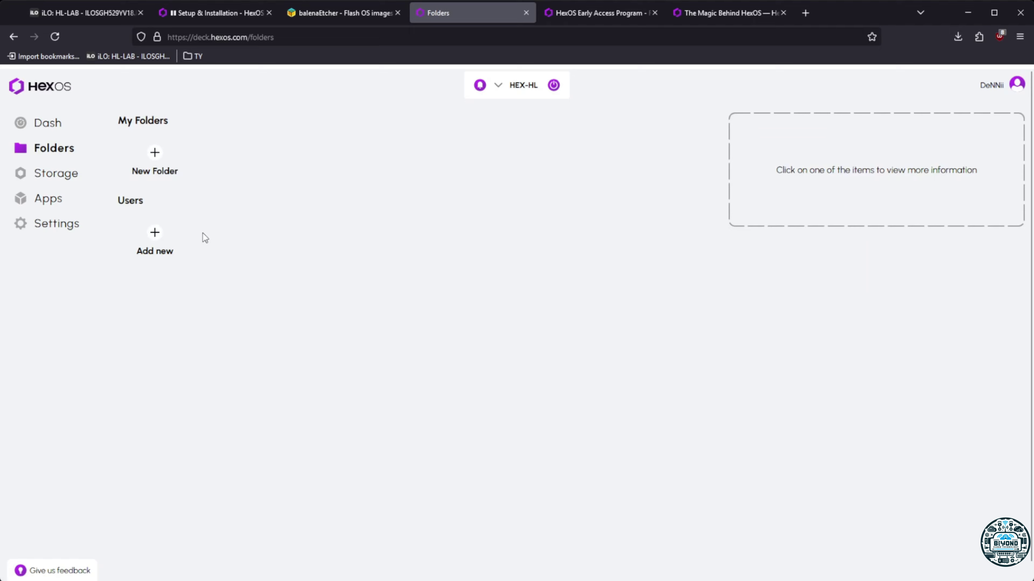
left_click(169, 231)
left_click(463, 304)
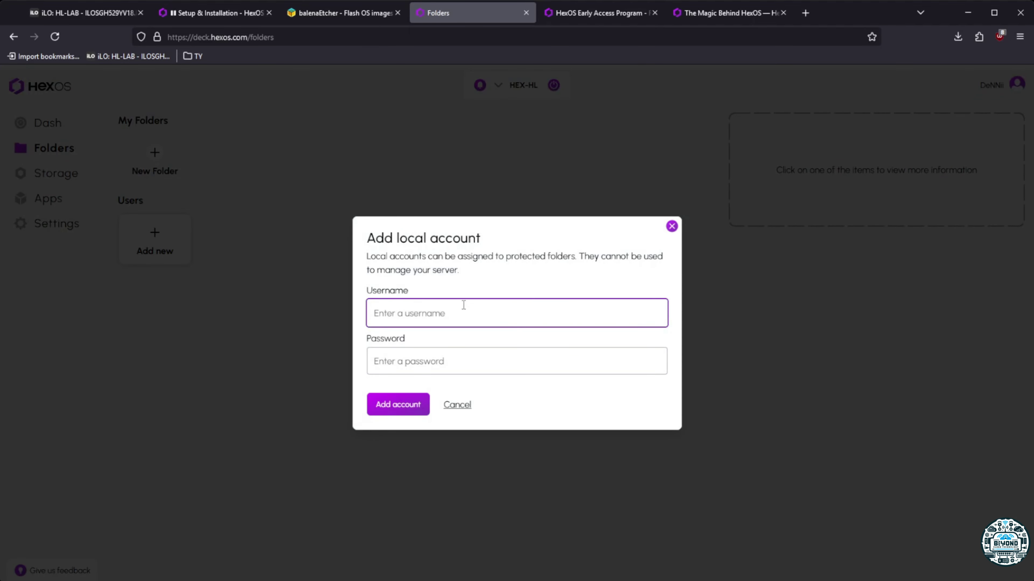
type("DENN")
key("BackSpace")
key("BackSpace")
key("BackSpace")
key("BackSpace")
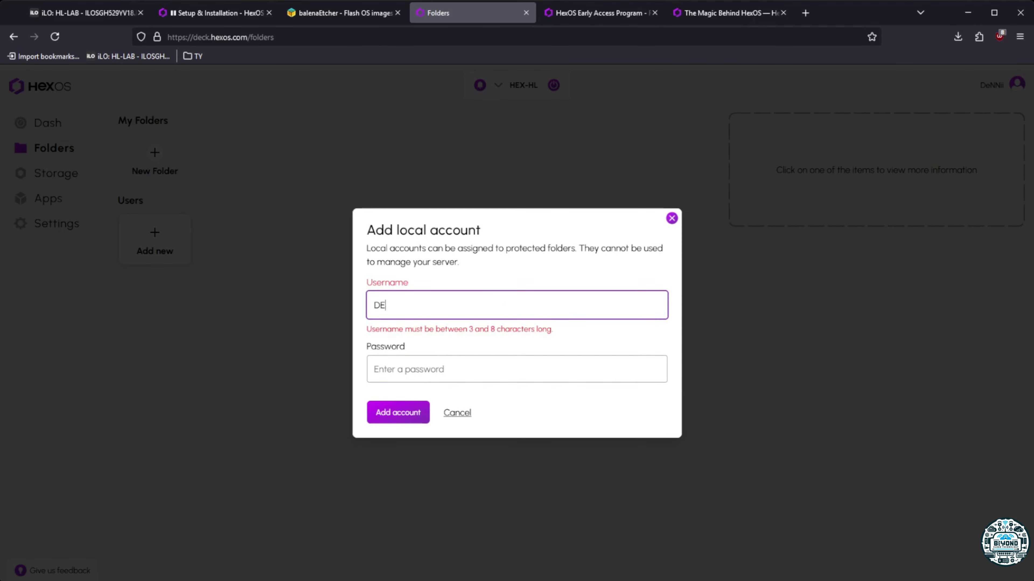
type("dennii")
key("Tab")
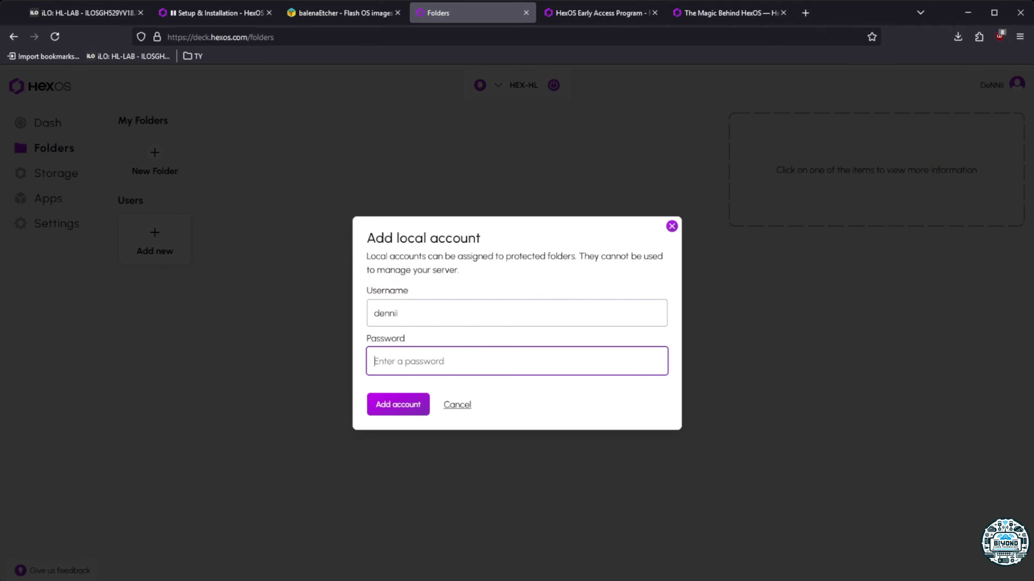
Enter a password of at least 6 characters and add the local account
type("p")
key("BackSpace")
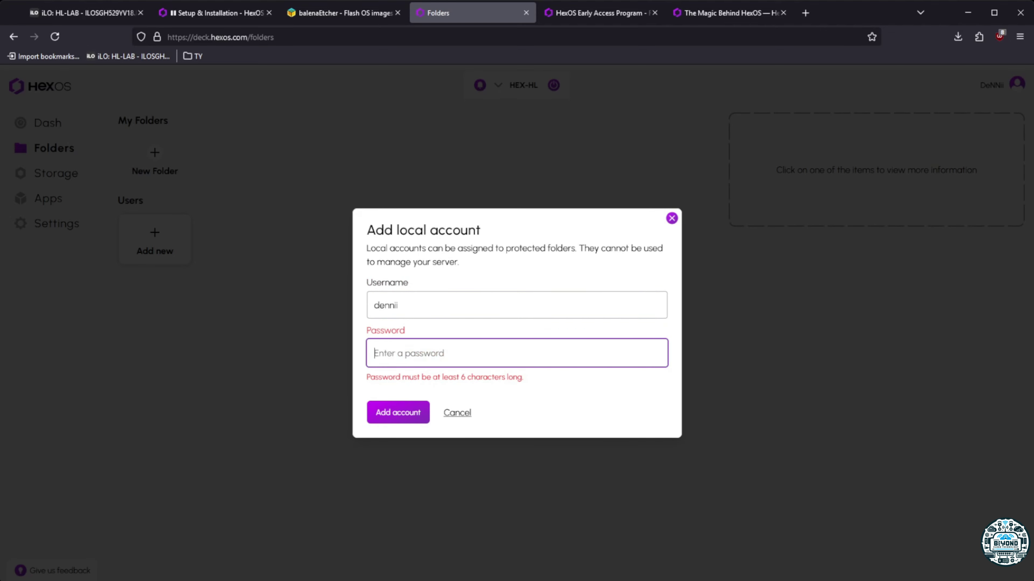
type("pa")
key("BackSpace")
key("BackSpace")
key("BackSpace")
key("BackSpace")
key("BackSpace")
type("passwor")
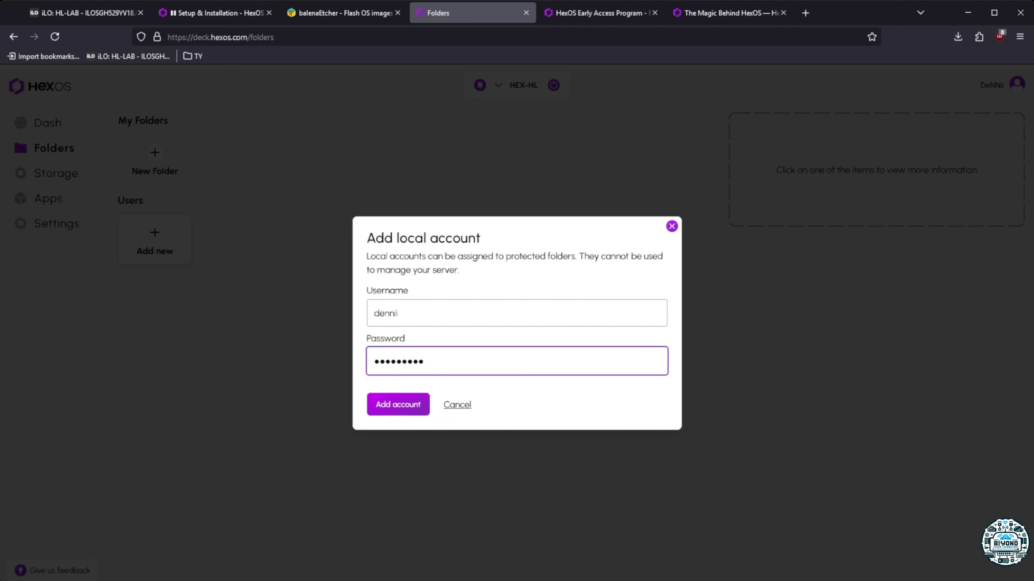
left_click(456, 405)
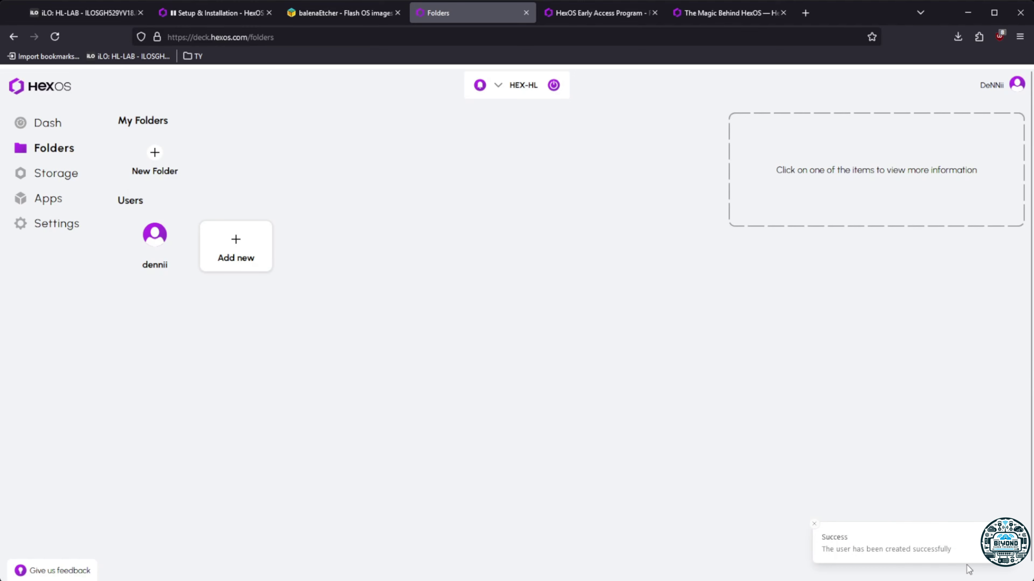
Start a new folder, confirm the HDDs pool is offered as location, then cancel
double_click(832, 537)
left_click(589, 387)
left_click(155, 157)
left_click(287, 327)
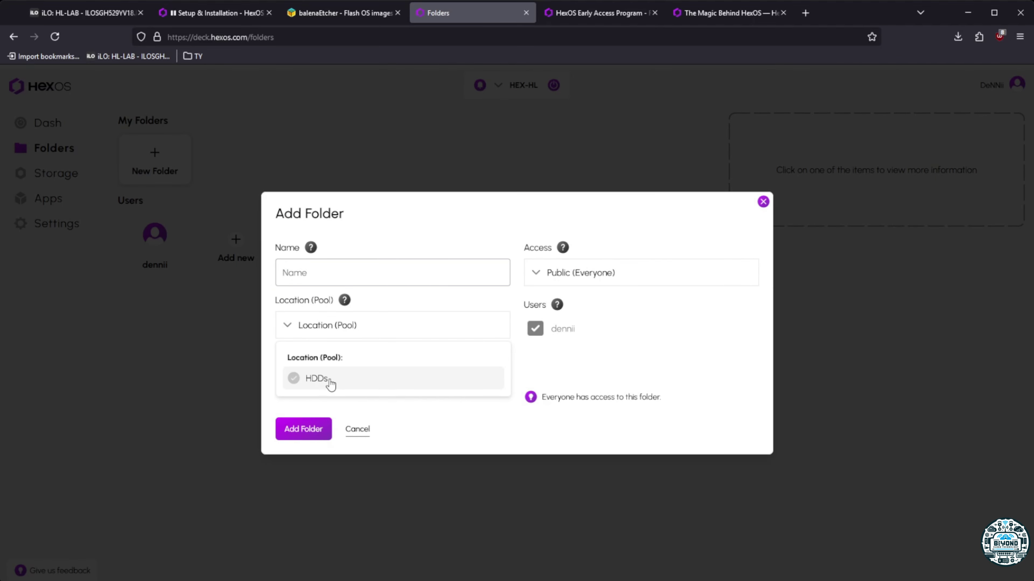
left_click(310, 382)
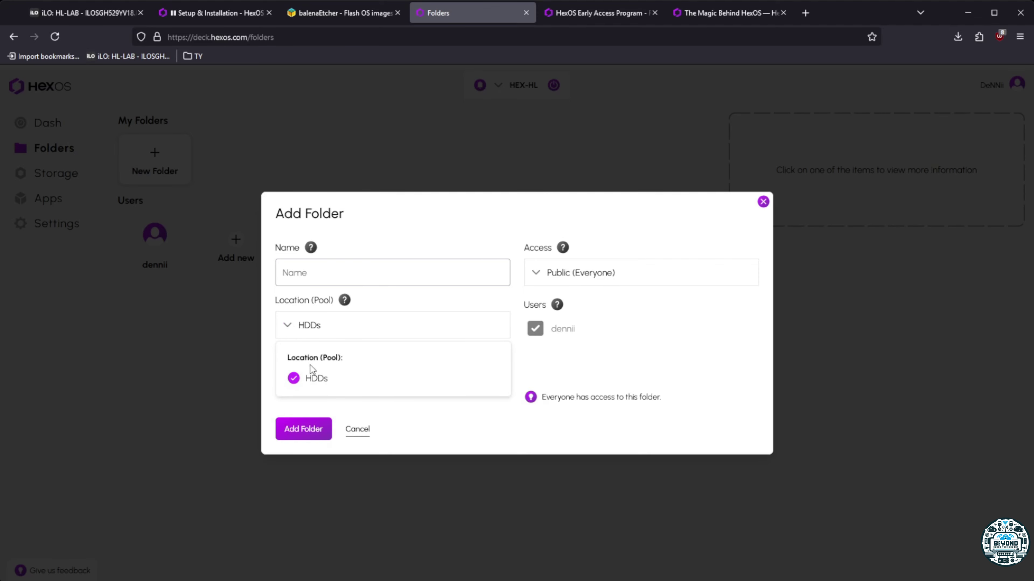
left_click(357, 429)
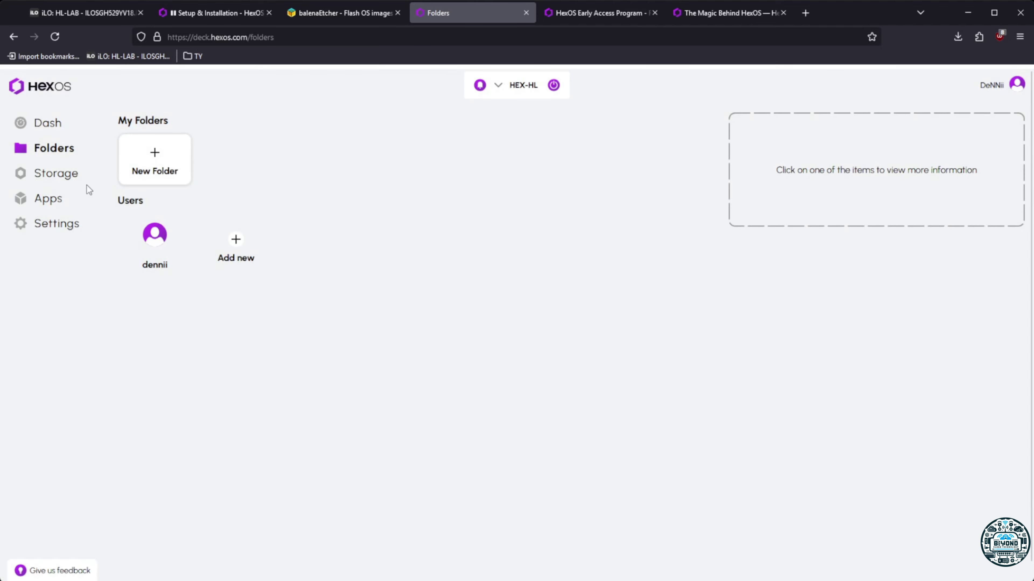
Inspect the SSDs and HDDs pool details and SSD drives, then reload the Folders page
left_click(73, 174)
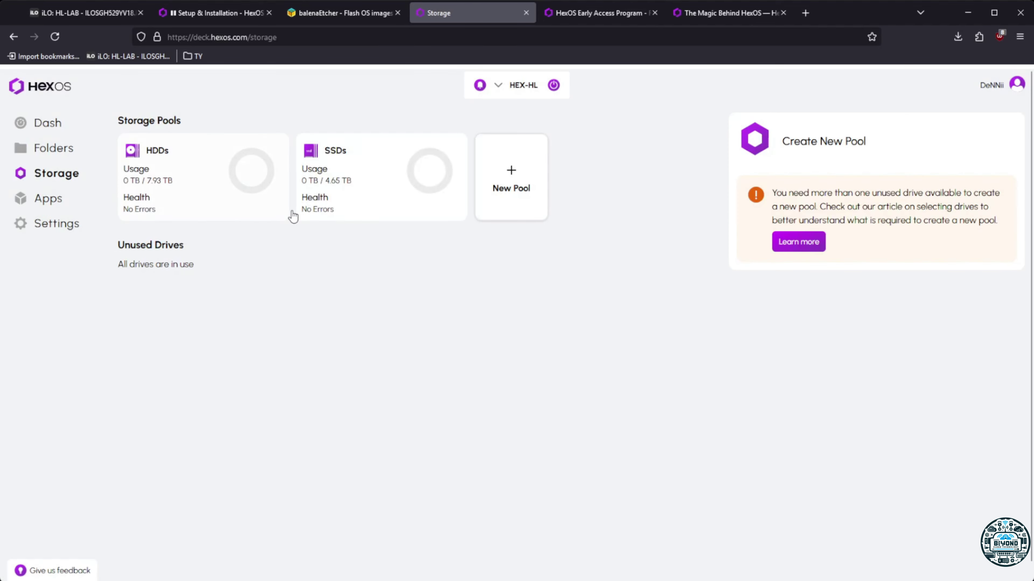
left_click(355, 160)
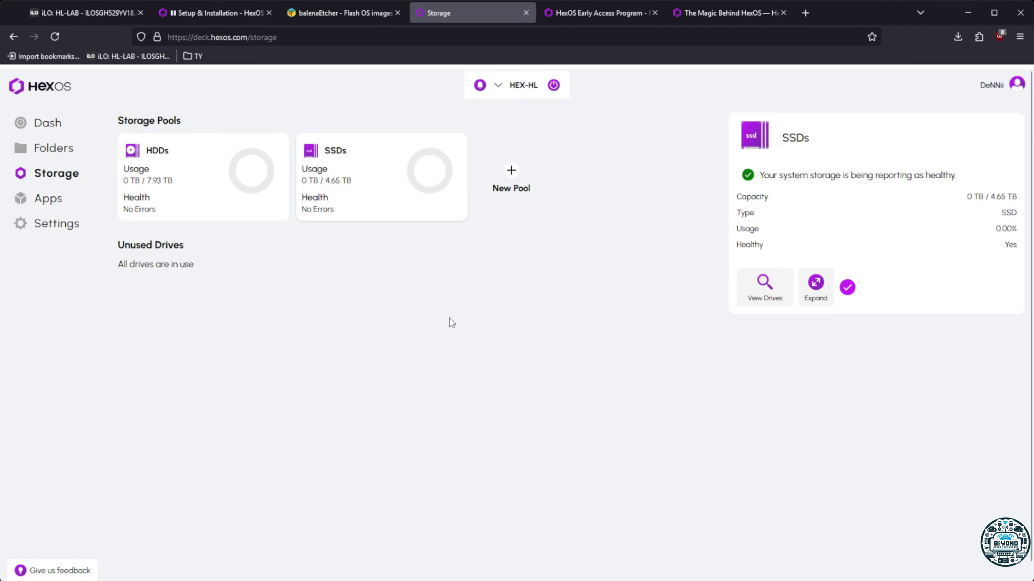
left_click(224, 191)
left_click(337, 189)
left_click(759, 299)
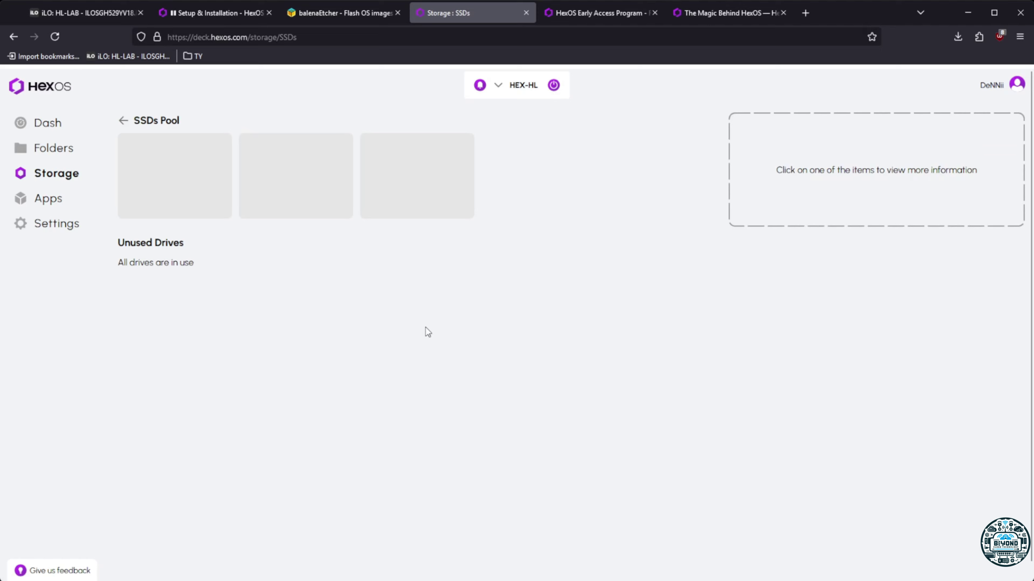
left_click(123, 120)
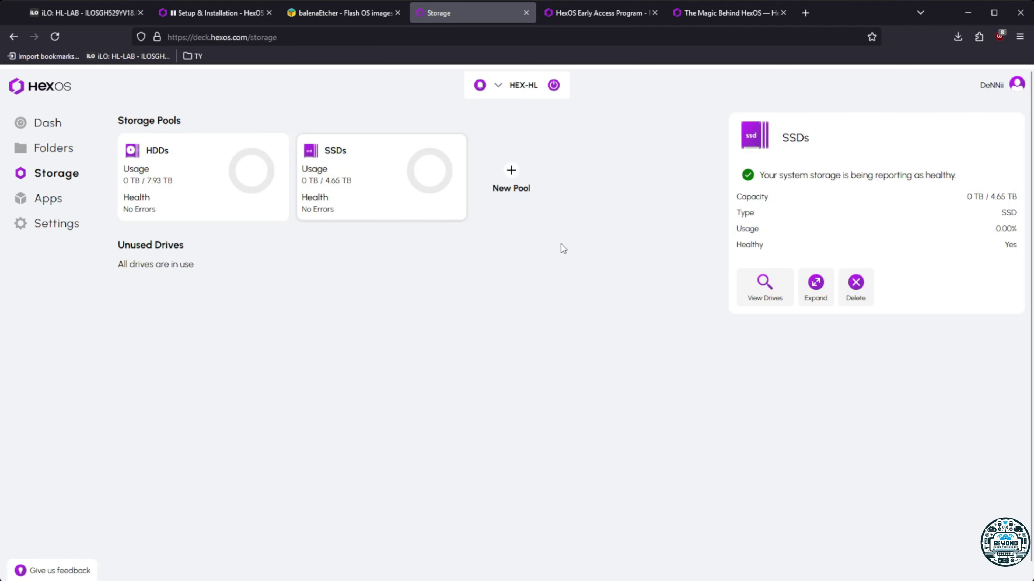
left_click(55, 154)
left_click(50, 37)
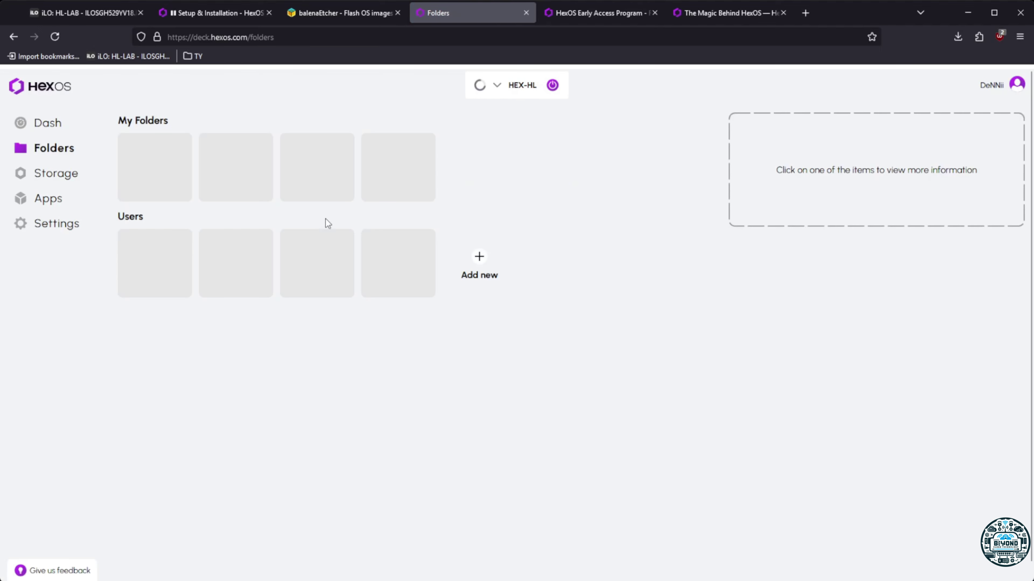
Start a new folder named 'test'
left_click(155, 165)
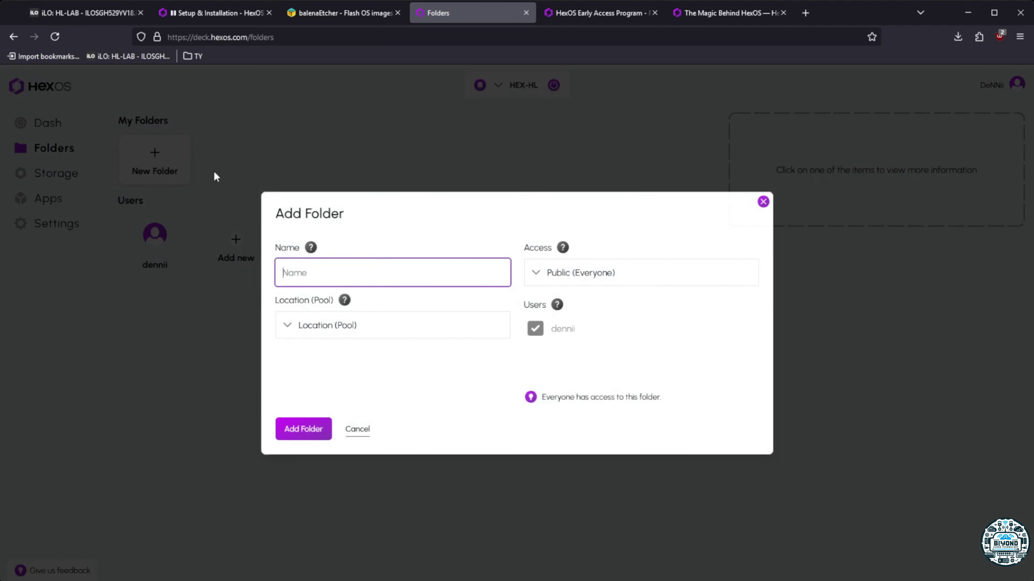
left_click(316, 332)
left_click(305, 353)
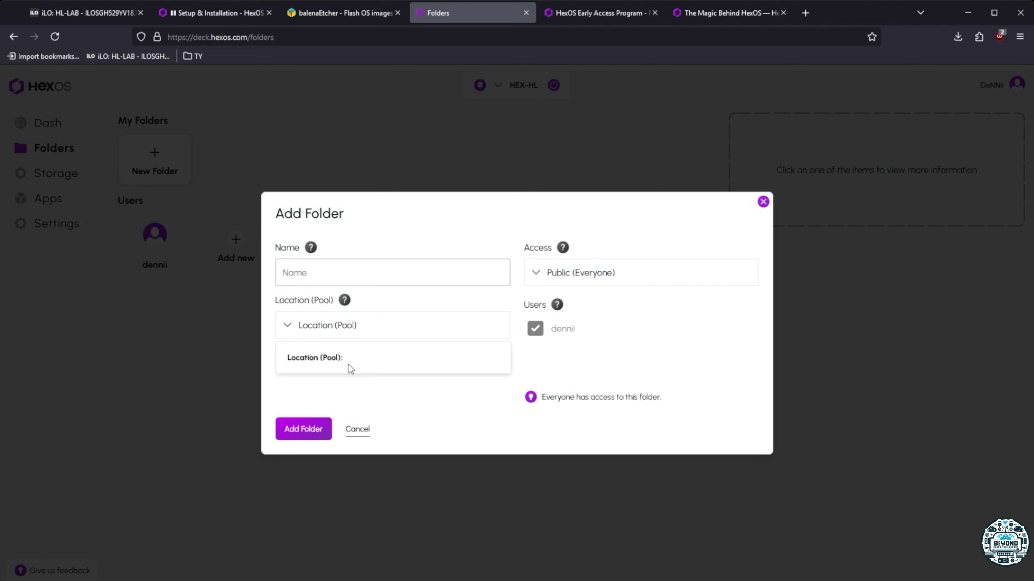
left_click(305, 337)
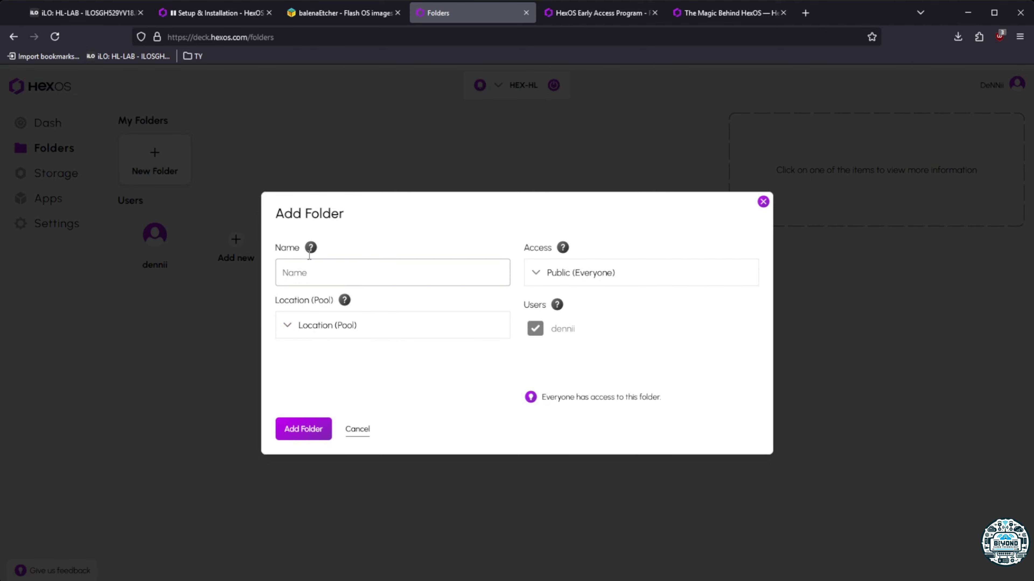
left_click(314, 273)
type("test")
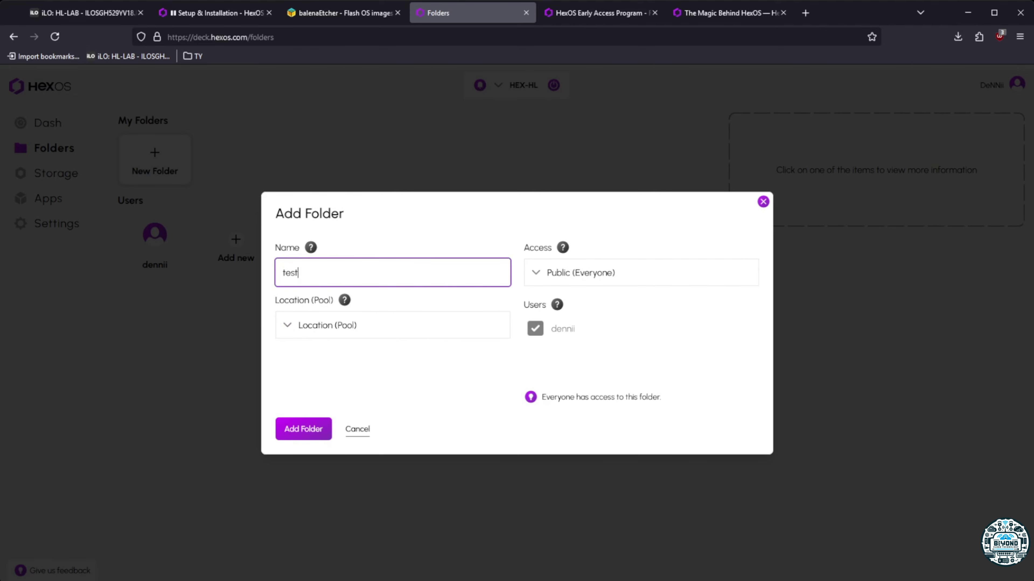
Find the Location (Pool) list empty, cancel the test folder, and go to Storage
left_click(287, 334)
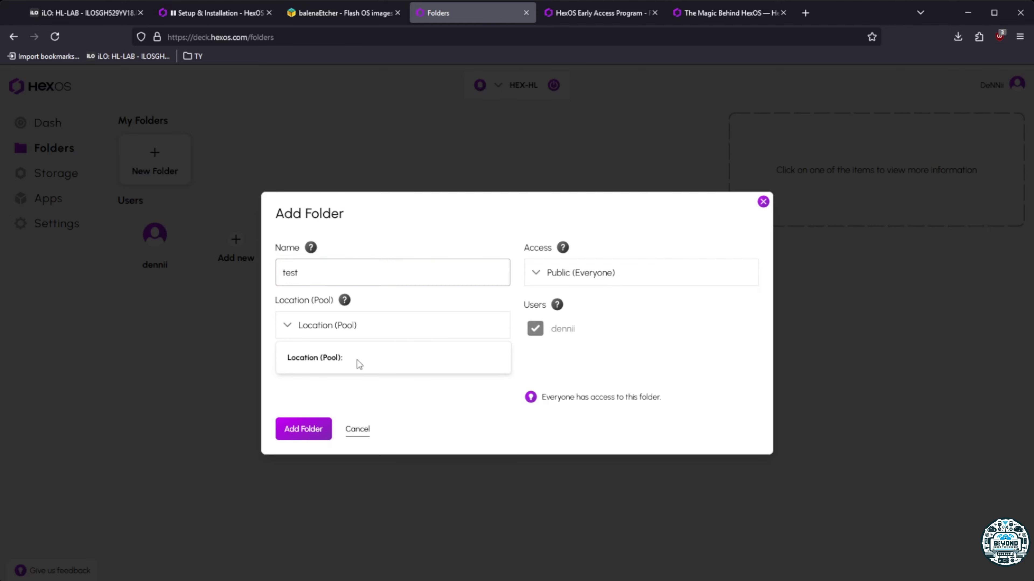
left_click(408, 382)
left_click(337, 329)
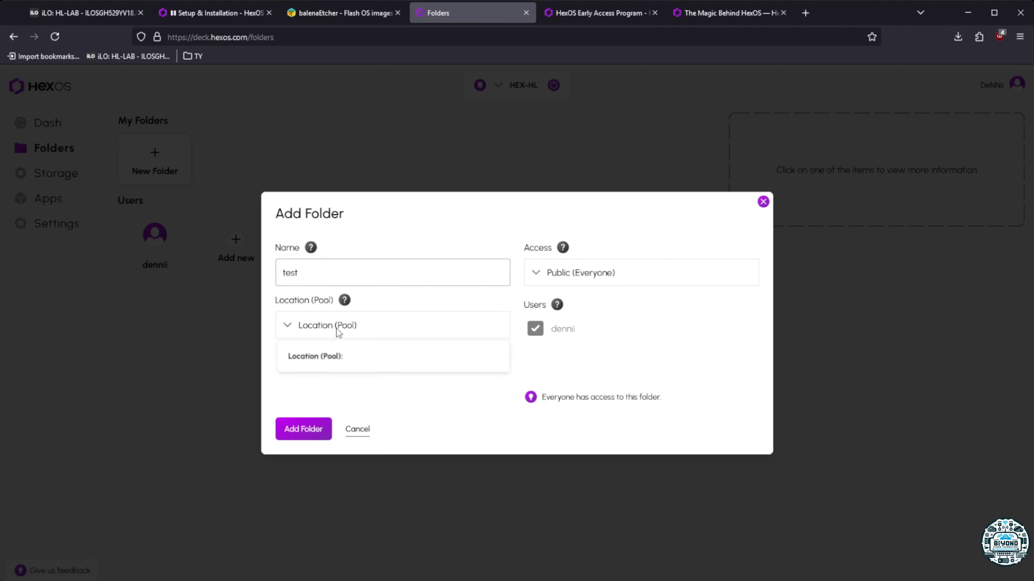
left_click(346, 364)
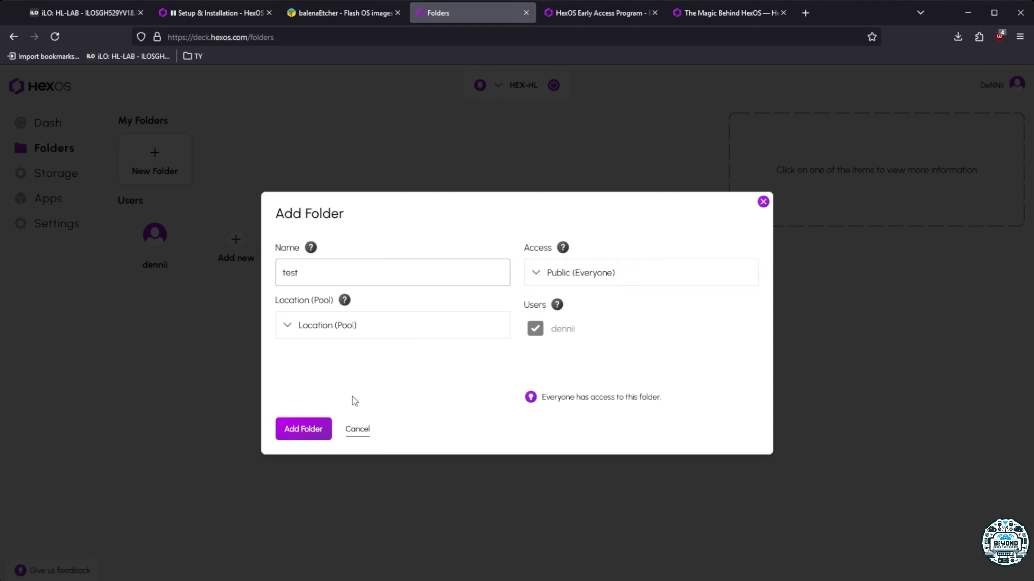
left_click(364, 429)
left_click(59, 174)
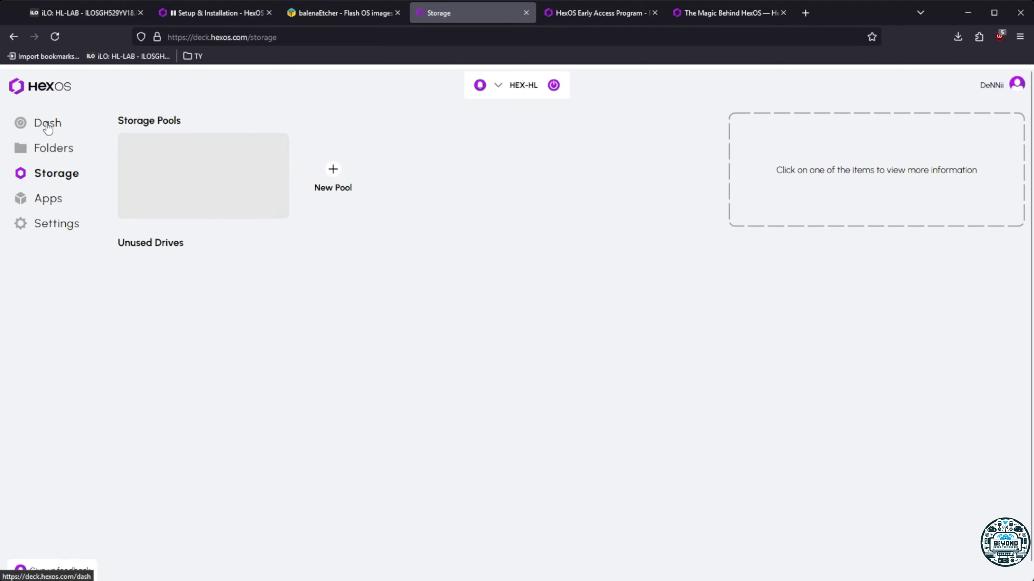
Restart the HEX-HL server from the power menu and confirm the restart
left_click(63, 122)
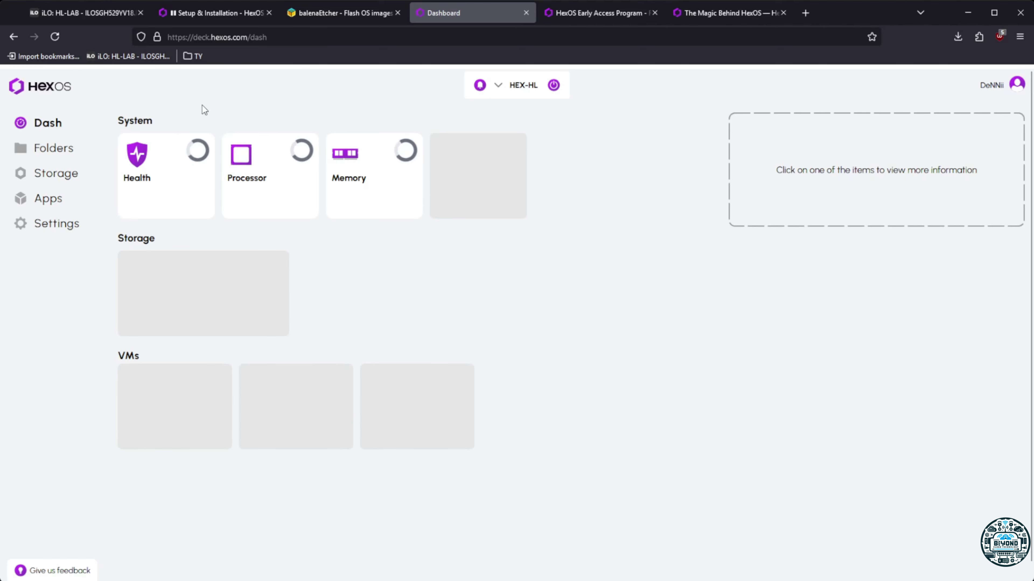
left_click(57, 148)
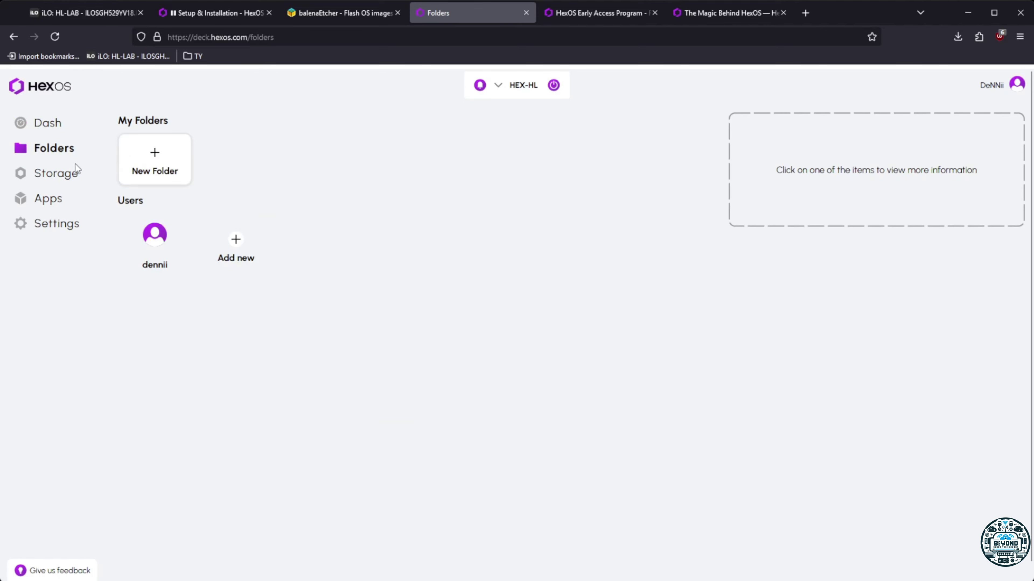
left_click(53, 175)
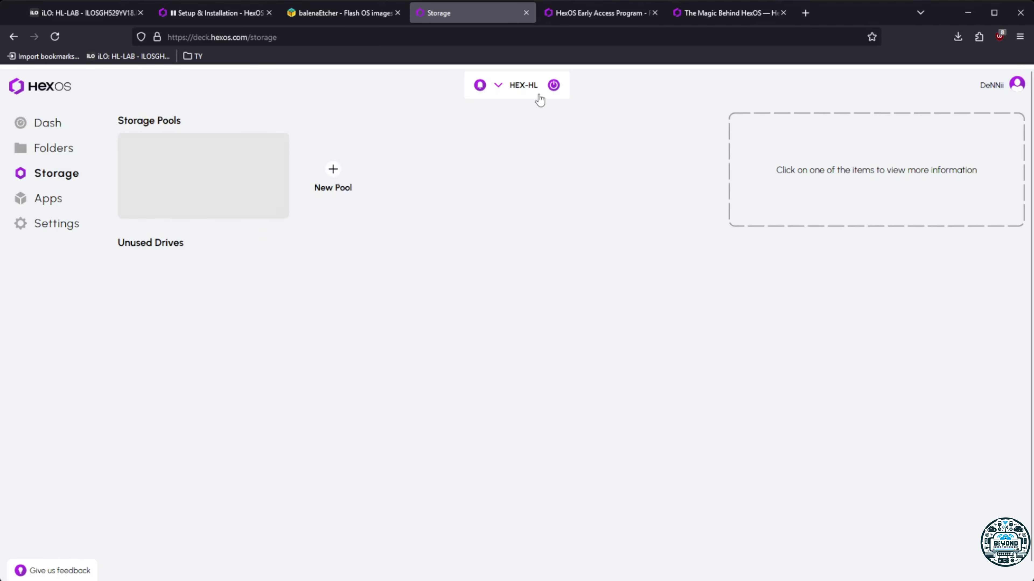
left_click(553, 85)
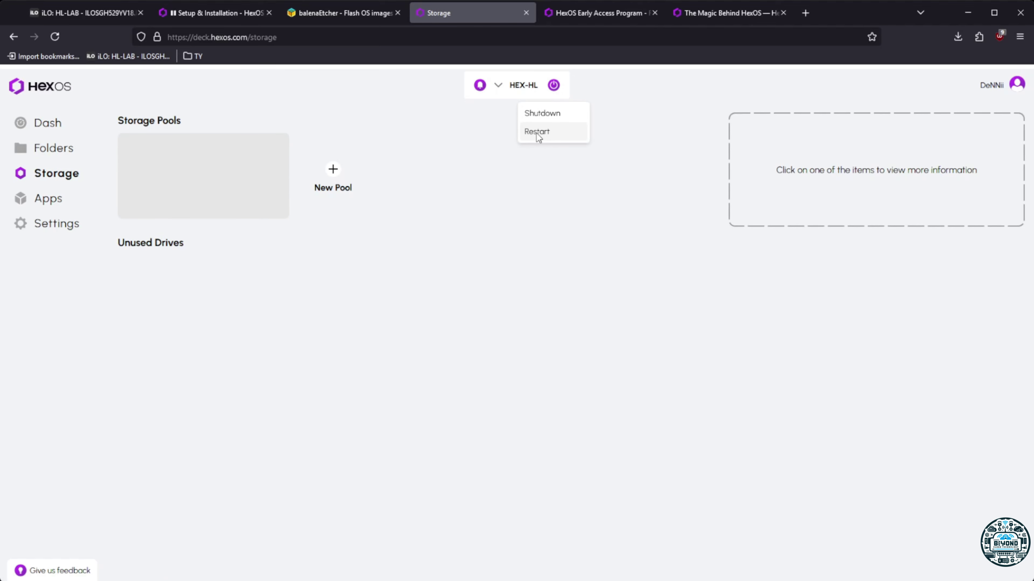
left_click(537, 133)
left_click(441, 350)
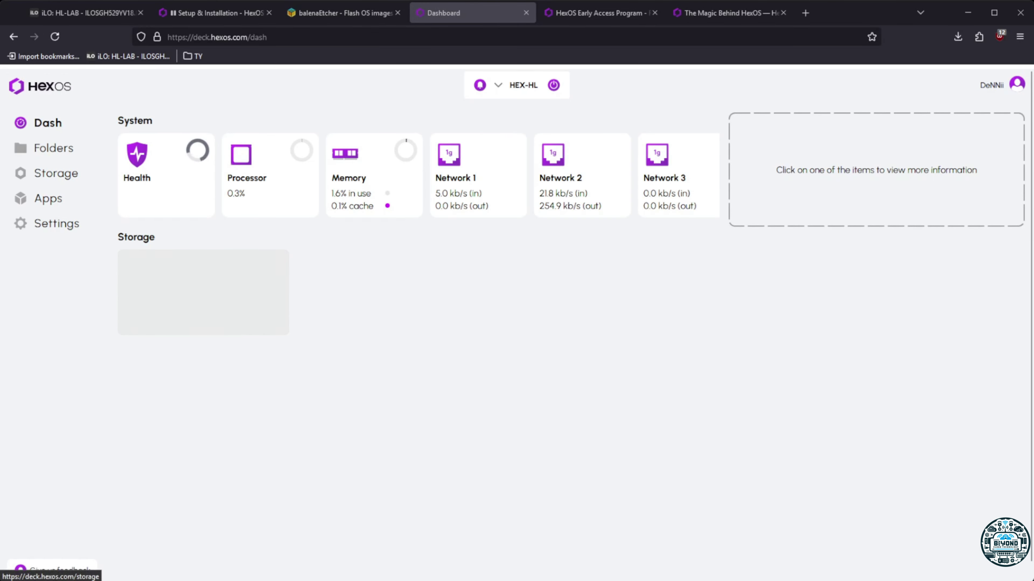
Recheck Dash, Folders and Storage after the restart, then reload the pool-less Storage page
left_click(72, 175)
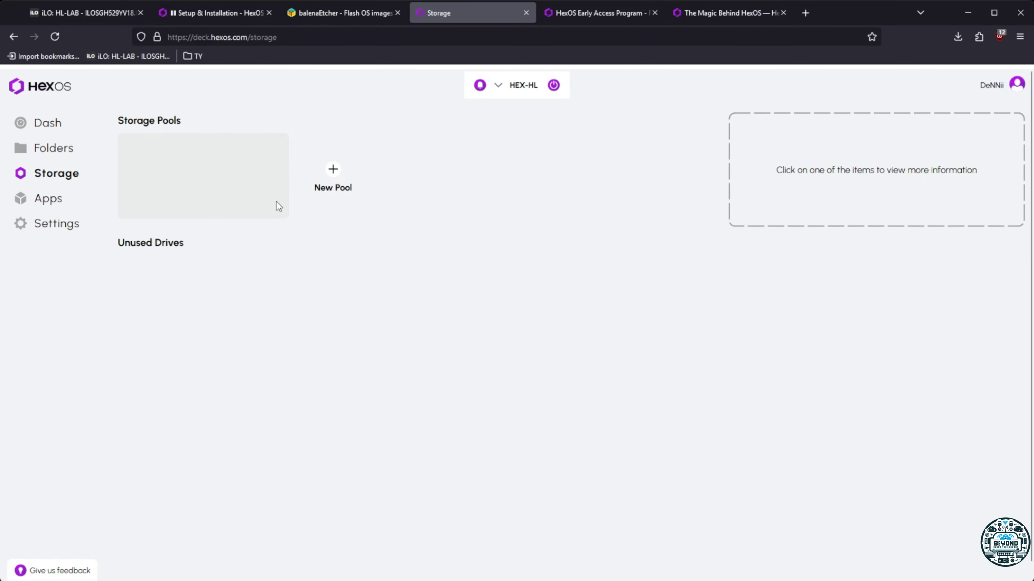
left_click(47, 129)
left_click(67, 176)
left_click(48, 154)
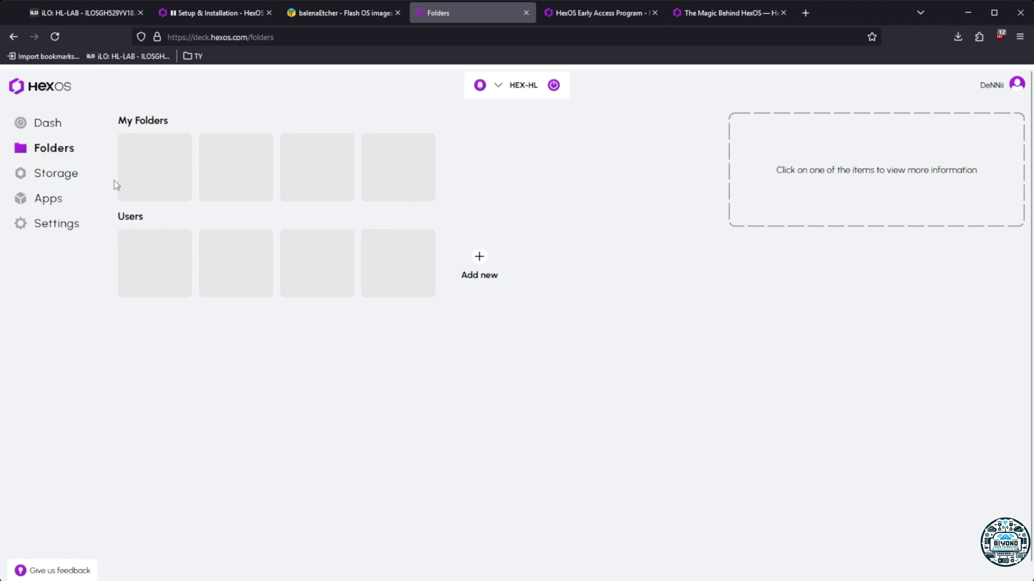
left_click(56, 173)
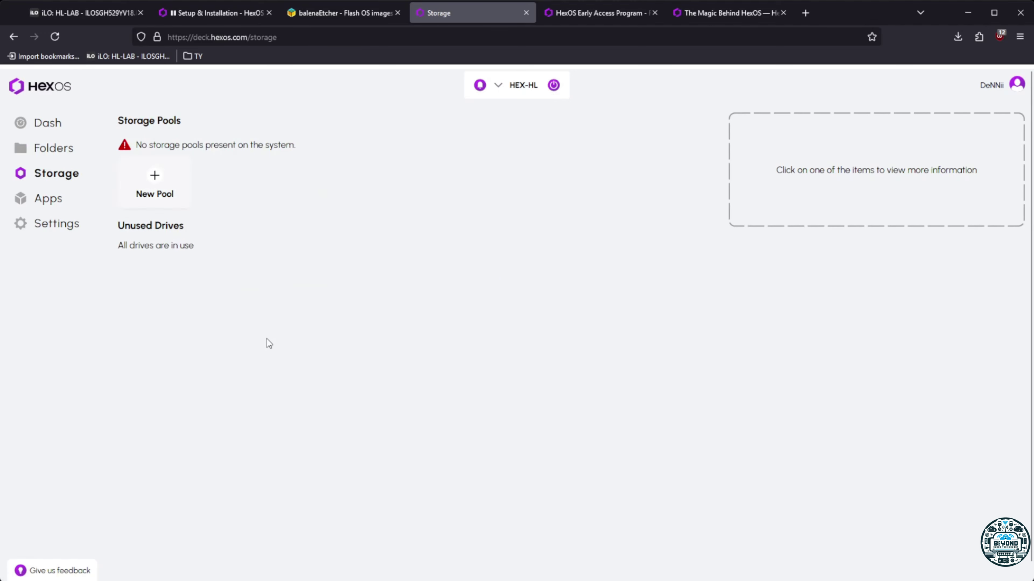
left_click_drag(176, 145, 314, 148)
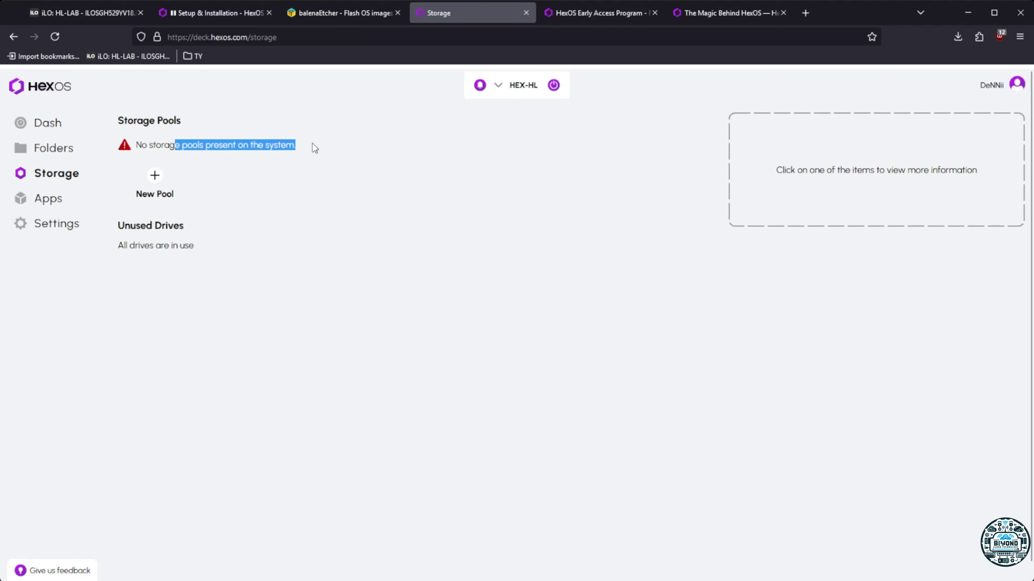
left_click(61, 152)
left_click(60, 178)
left_click(49, 37)
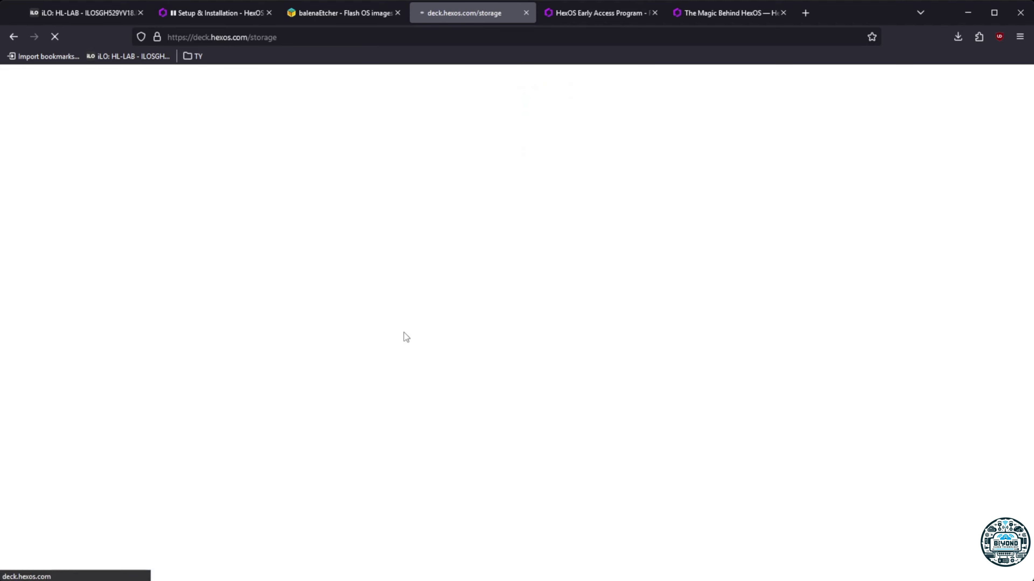
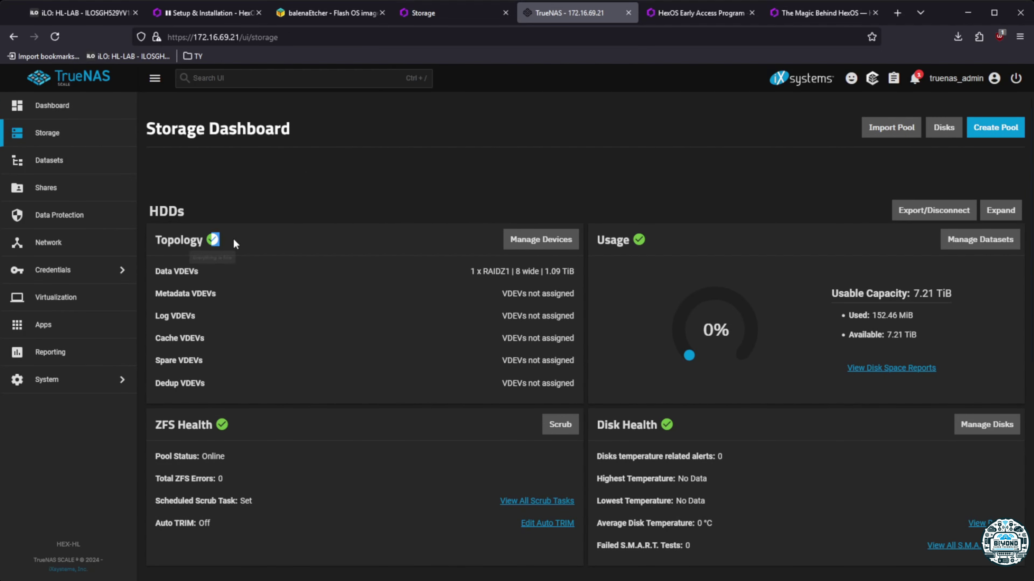
Scroll the TrueNAS Storage dashboard to the SSDs pool and list its devices, which are empty
double_click(638, 236)
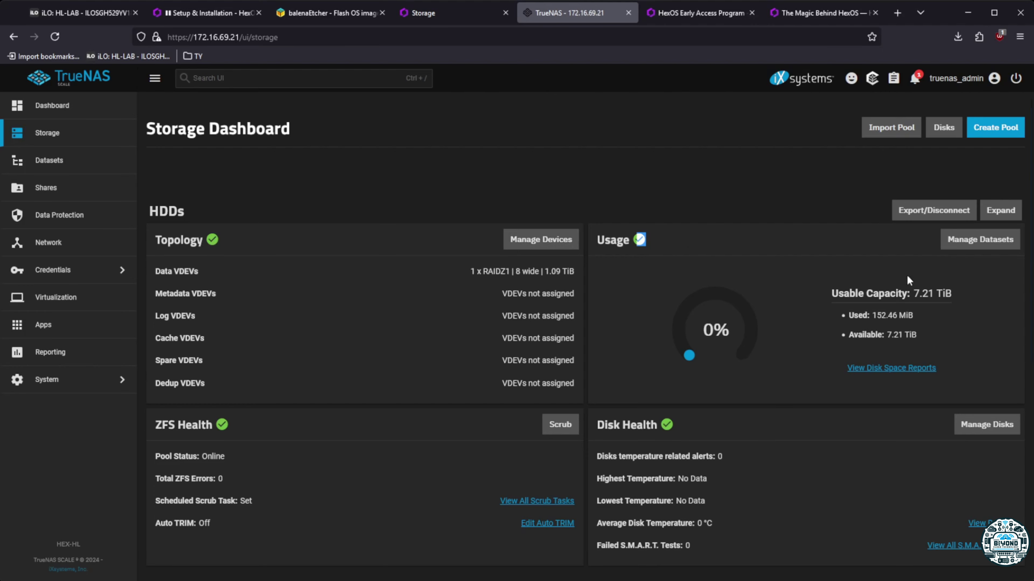
scroll(922, 288, "down", 3)
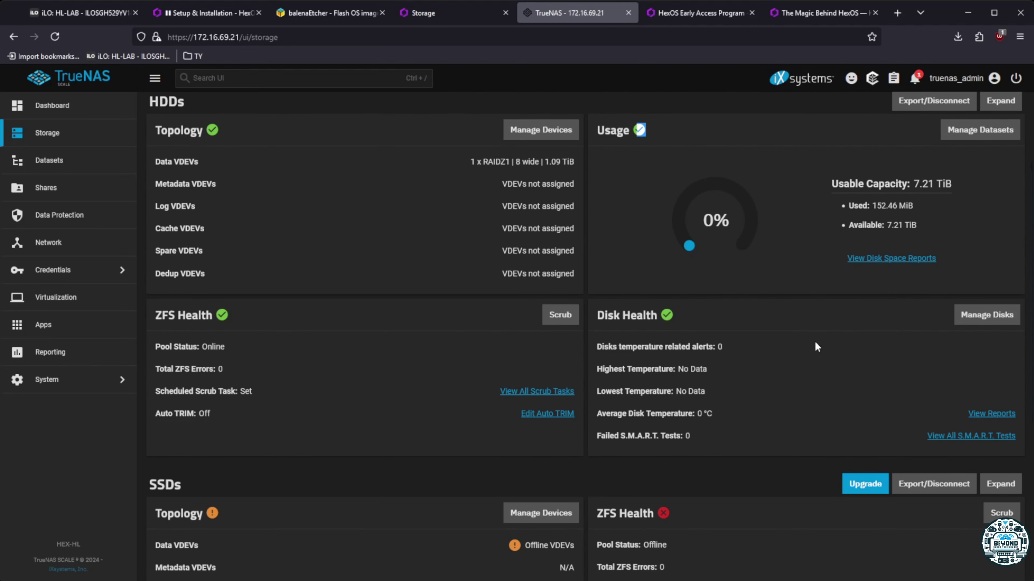
scroll(815, 346, "down", 4)
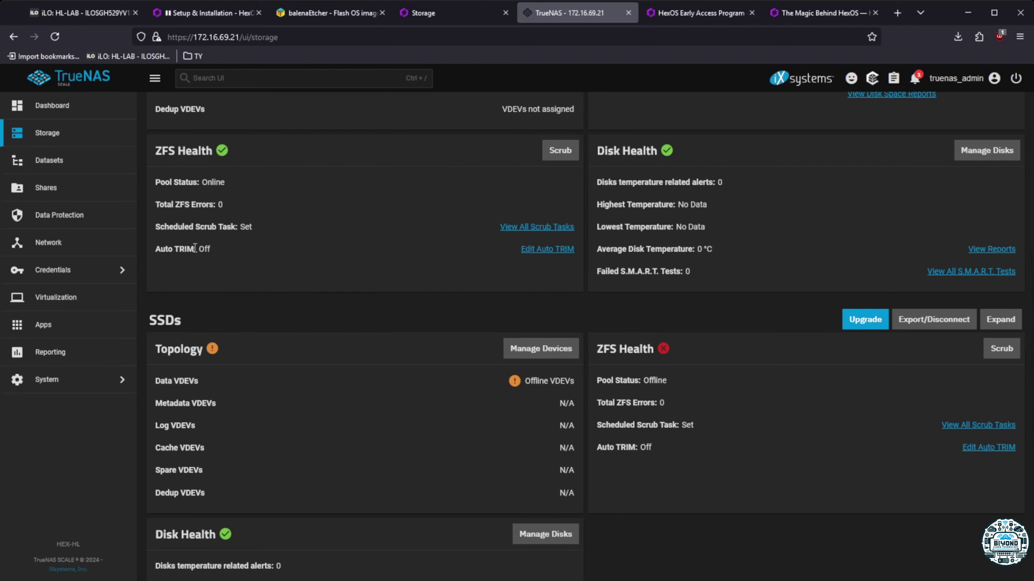
scroll(209, 439, "up", 3)
scroll(233, 432, "down", 3)
scroll(518, 378, "up", 7)
scroll(517, 379, "down", 5)
left_click_drag(157, 373, 171, 374)
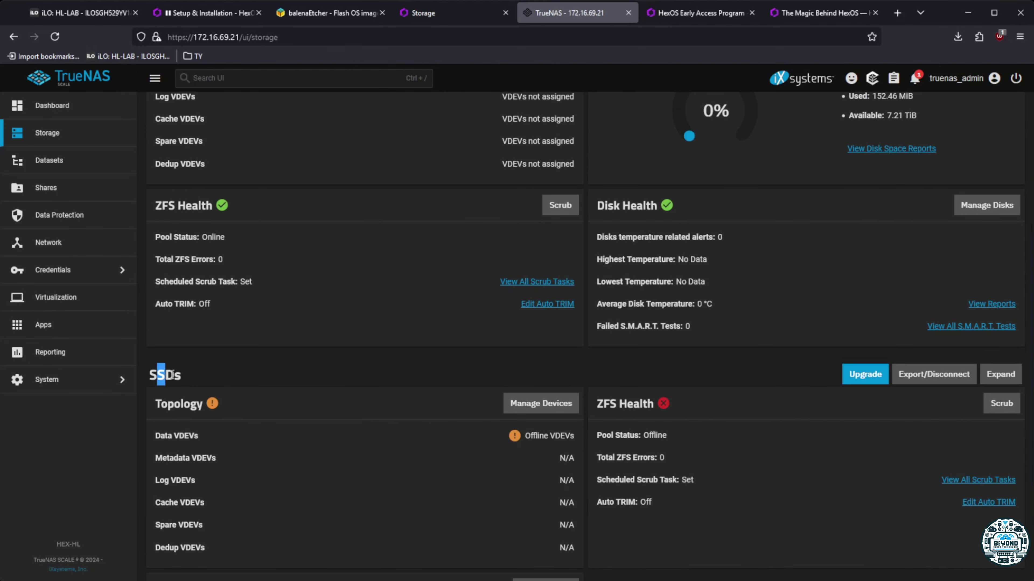
left_click(541, 405)
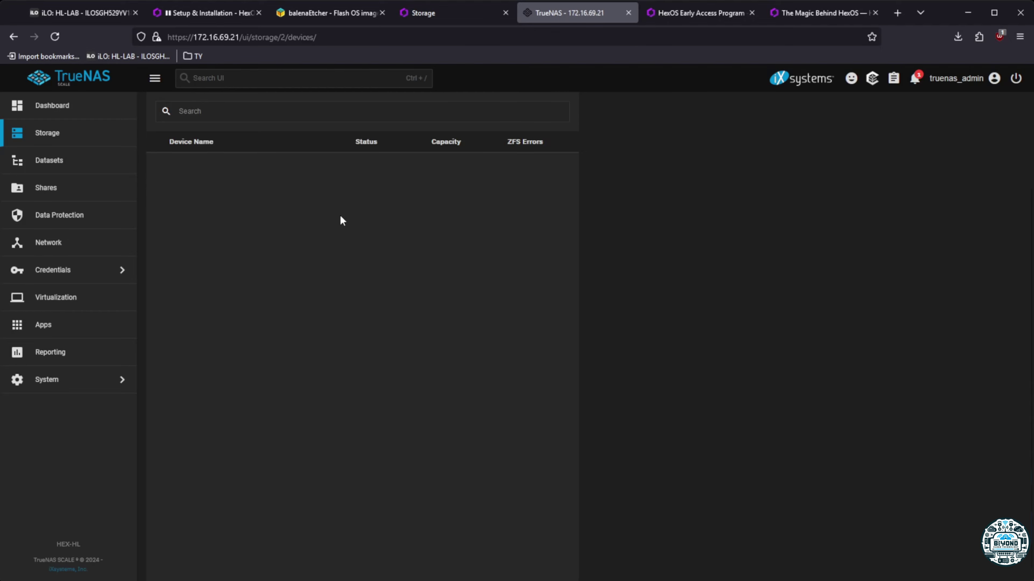
Check TrueNAS disks: eight 1.09 TiB HDDs plus two boot-pool disks, then return to Storage
left_click(462, 14)
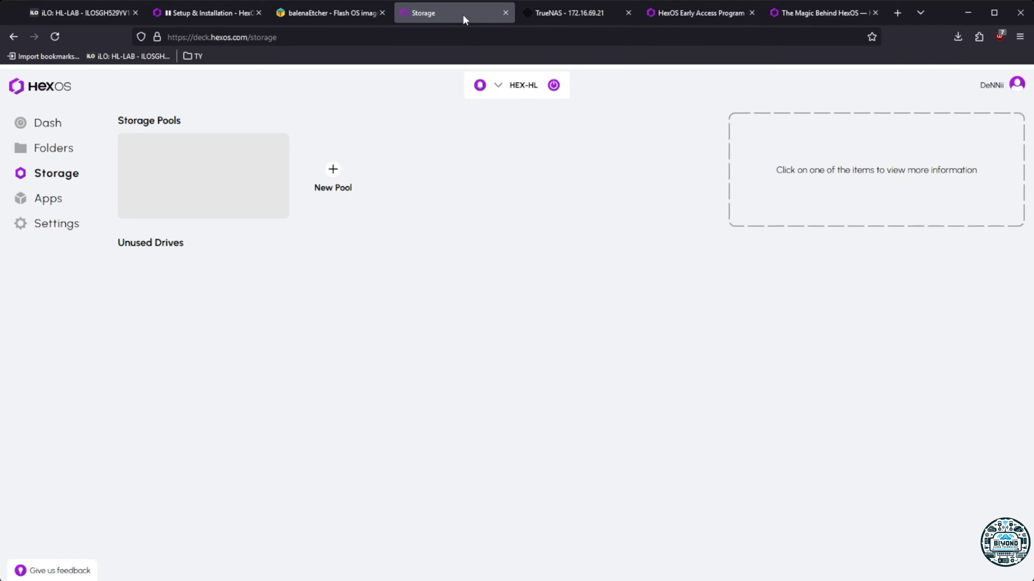
left_click(597, 15)
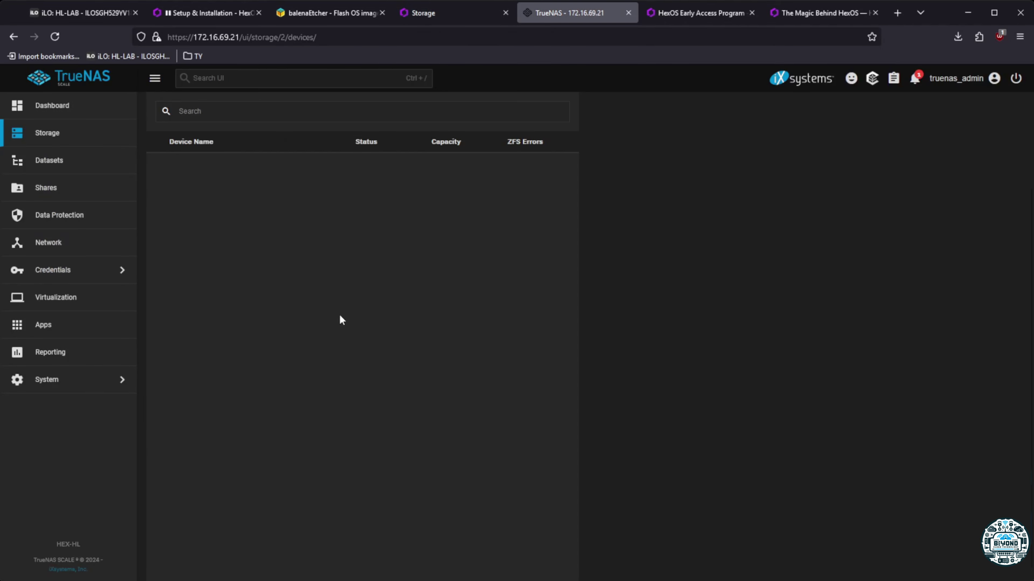
left_click(61, 135)
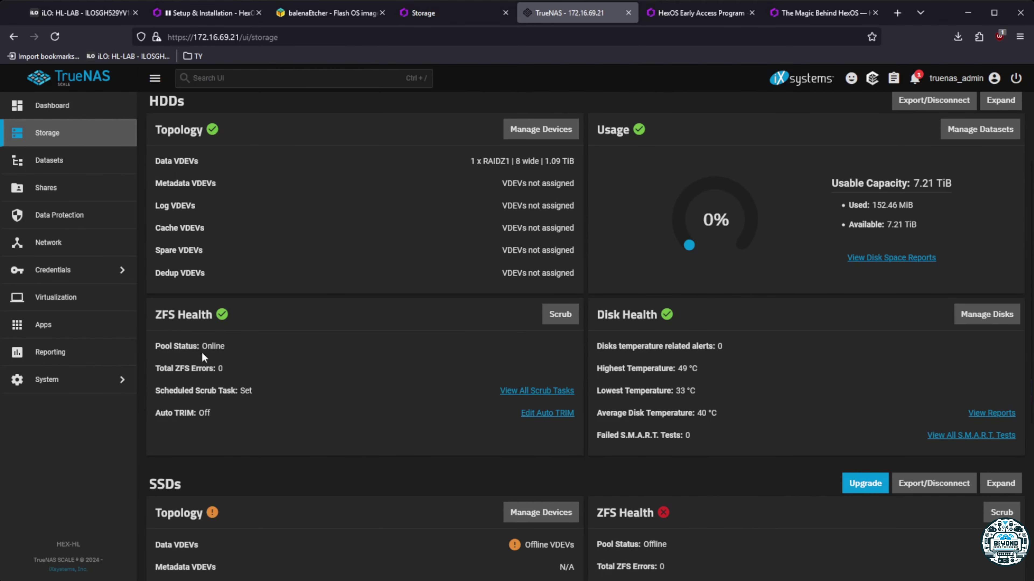
scroll(401, 443, "down", 5)
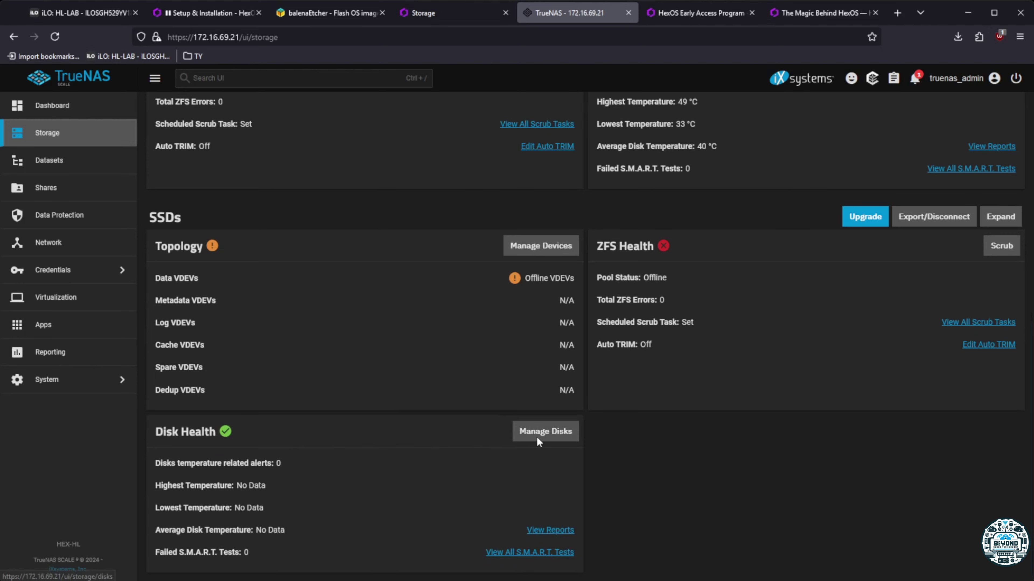
left_click(559, 434)
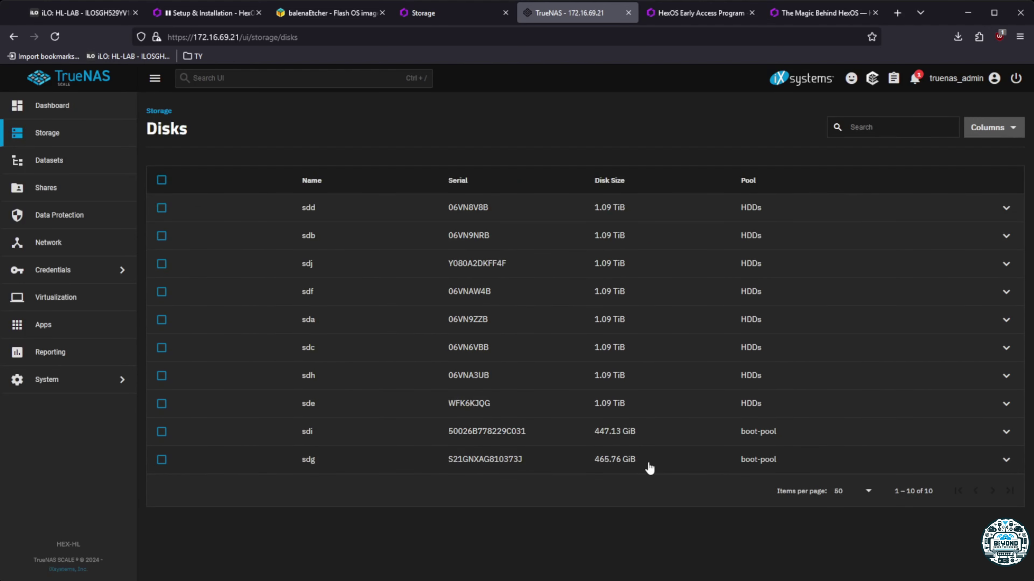
left_click(47, 133)
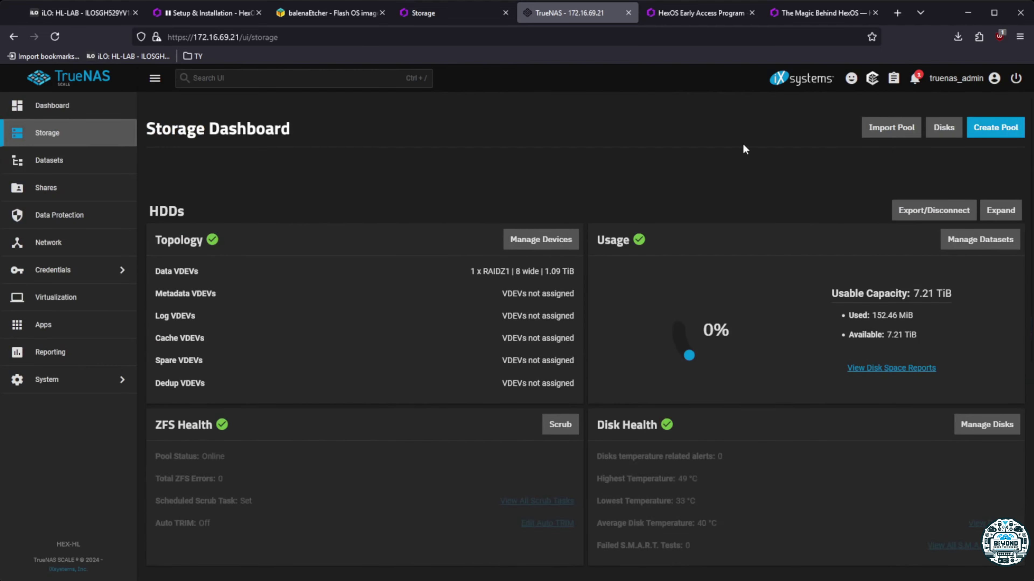
left_click(993, 251)
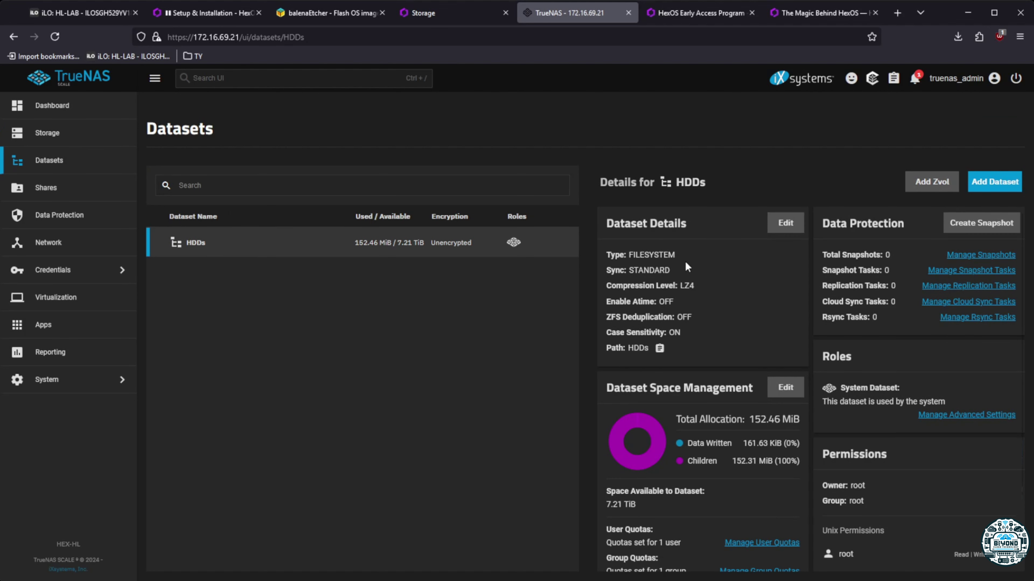
scroll(709, 430, "down", 3)
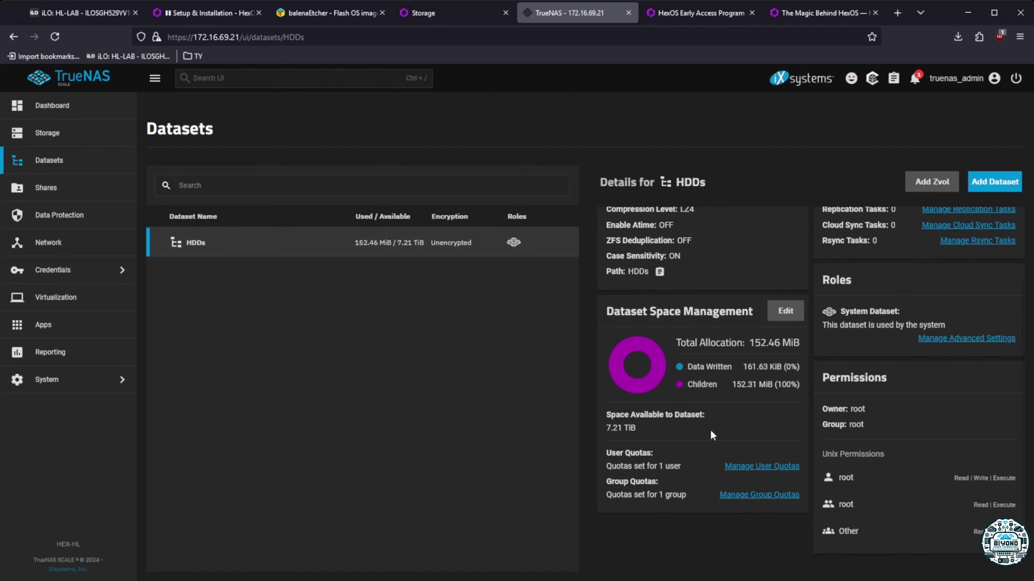
scroll(713, 431, "up", 3)
left_click(417, 13)
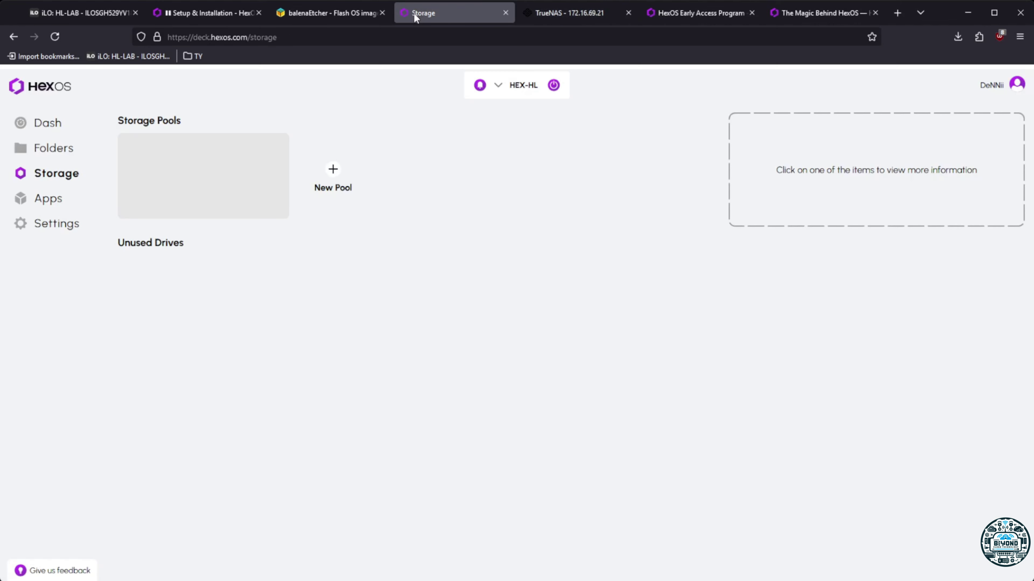
left_click(591, 15)
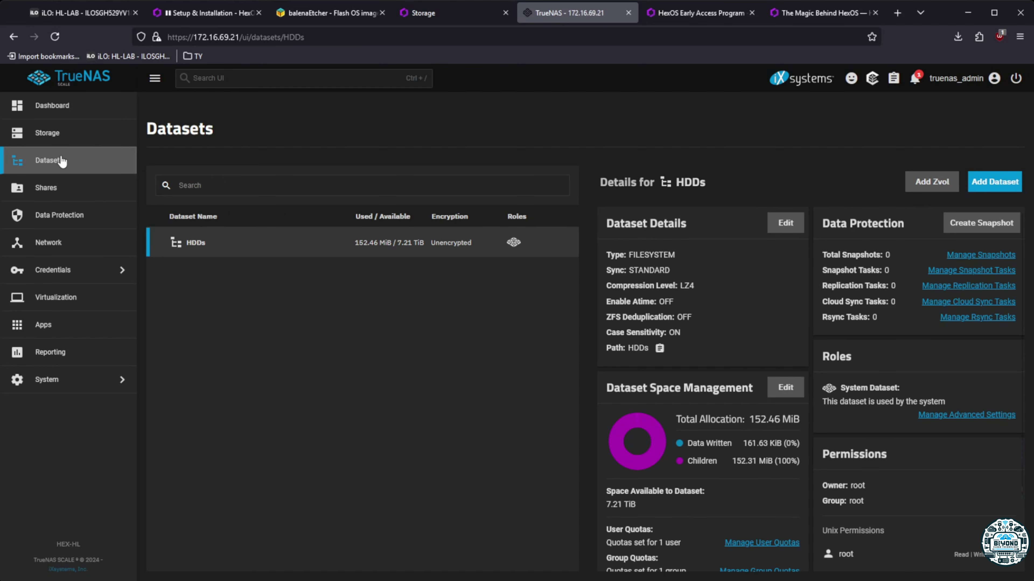
left_click(61, 139)
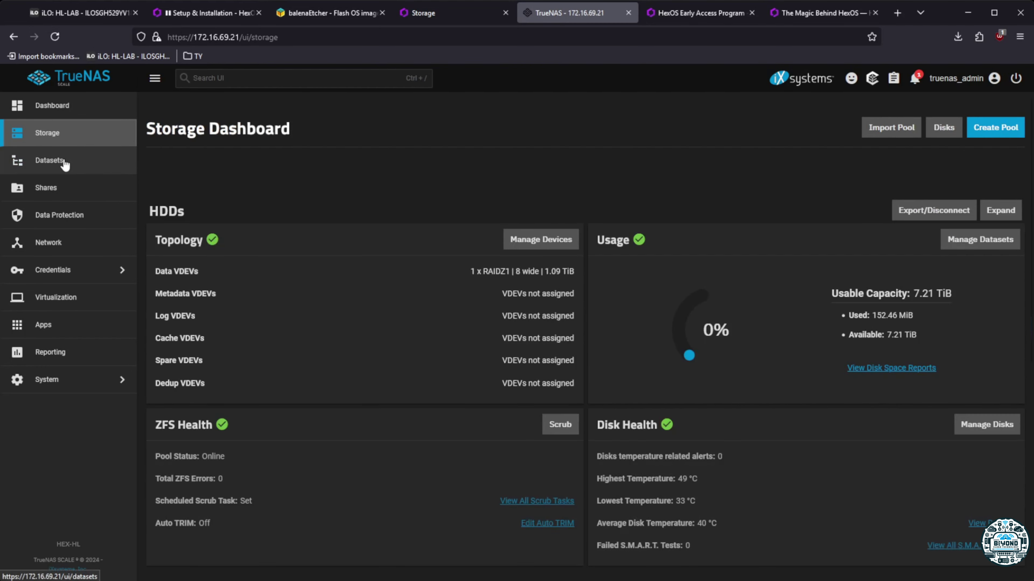
scroll(450, 304, "down", 7)
scroll(414, 334, "down", 3)
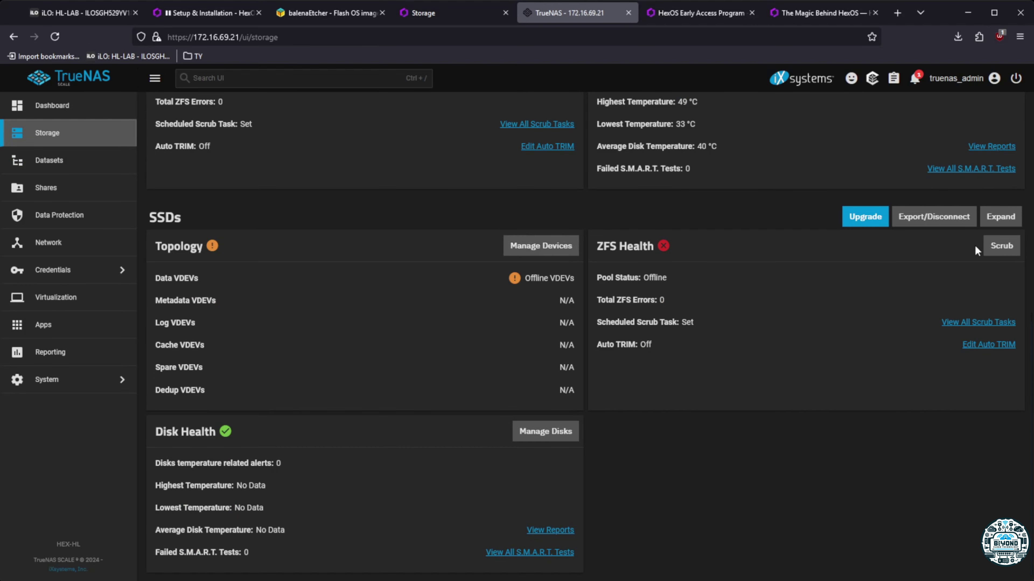
Start the SSDs pool upgrade, back out of it, and list the pool's devices
left_click(865, 220)
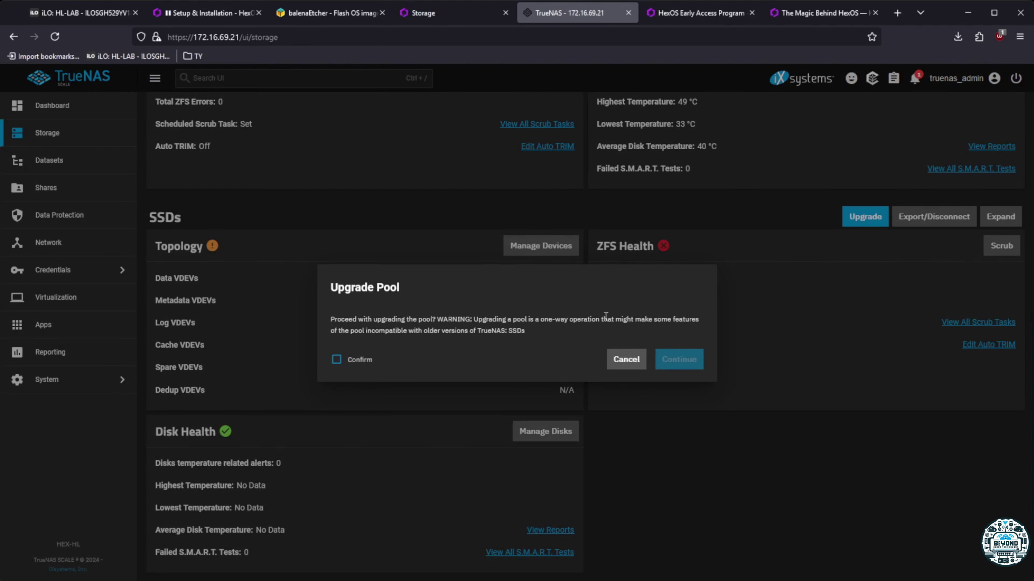
left_click(626, 359)
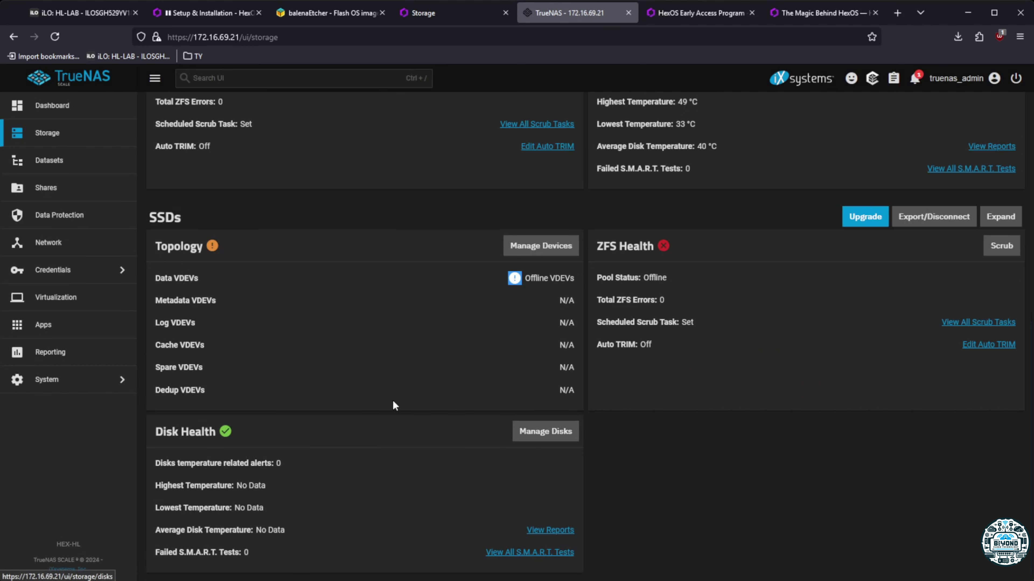
left_click(545, 245)
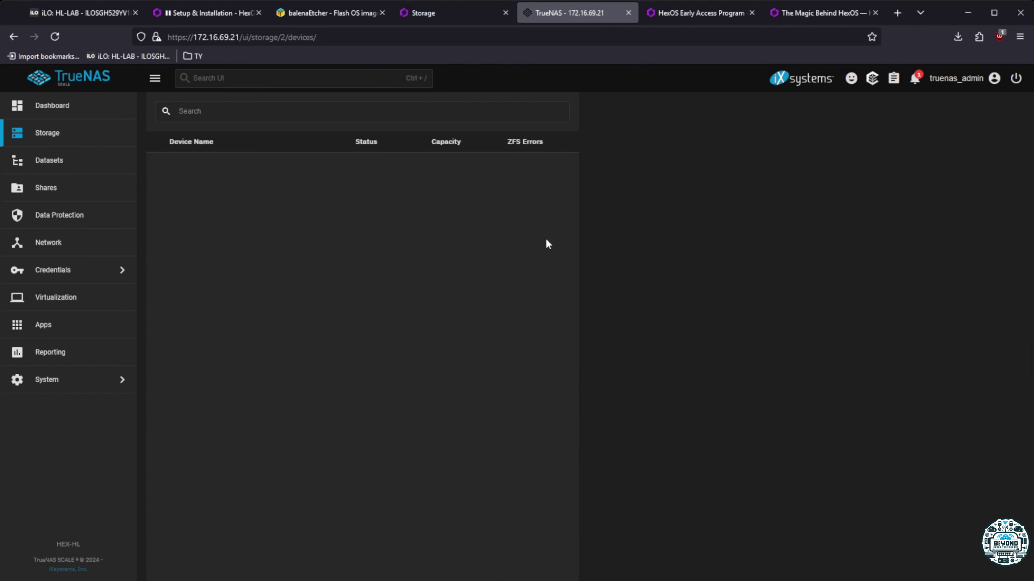
Tour the Datasets, Shares, Data Protection, Network, Virtual Machines and Apps pages
left_click(74, 160)
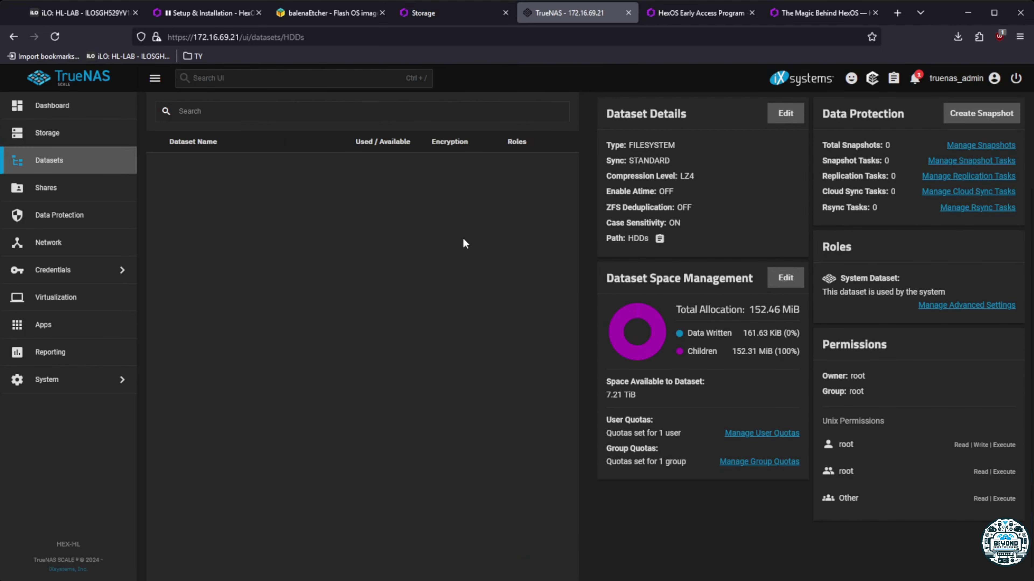
left_click(57, 193)
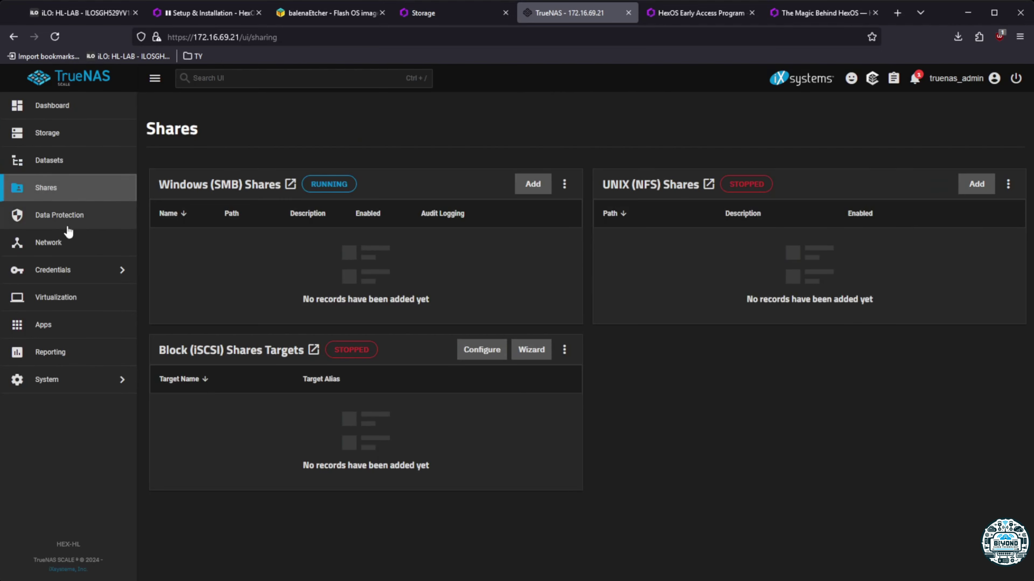
left_click(60, 215)
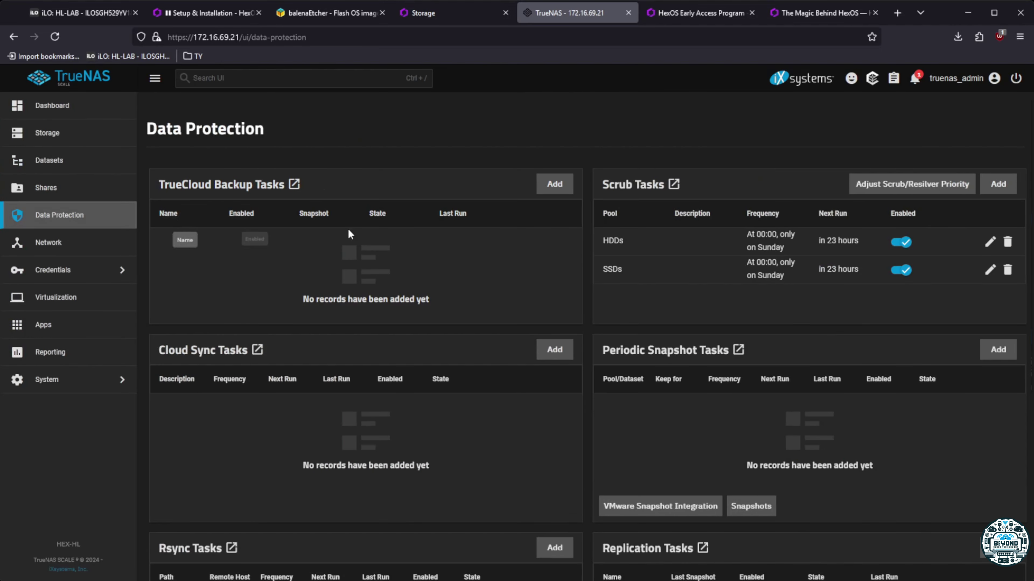
left_click(71, 244)
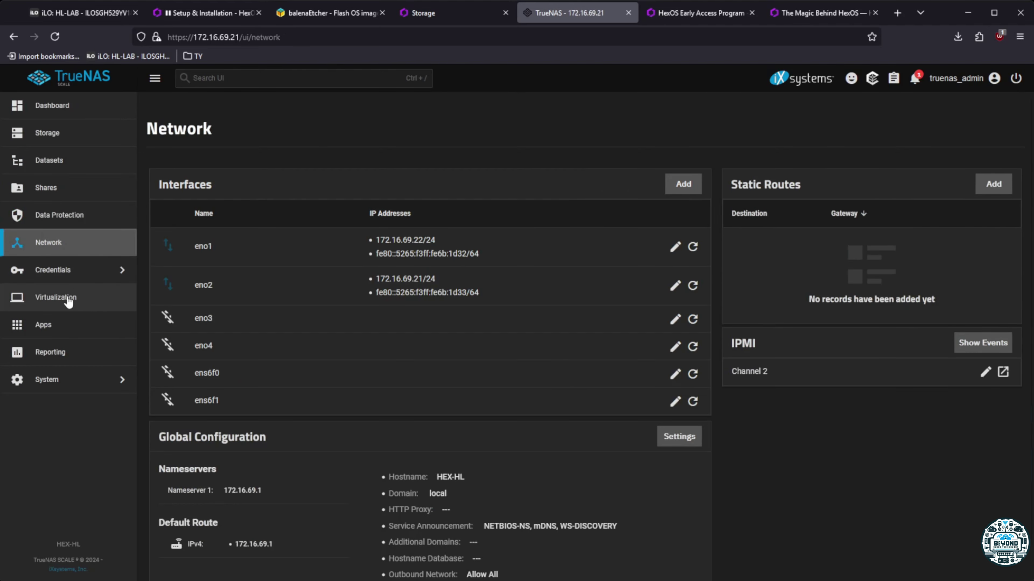
left_click(69, 296)
left_click(69, 332)
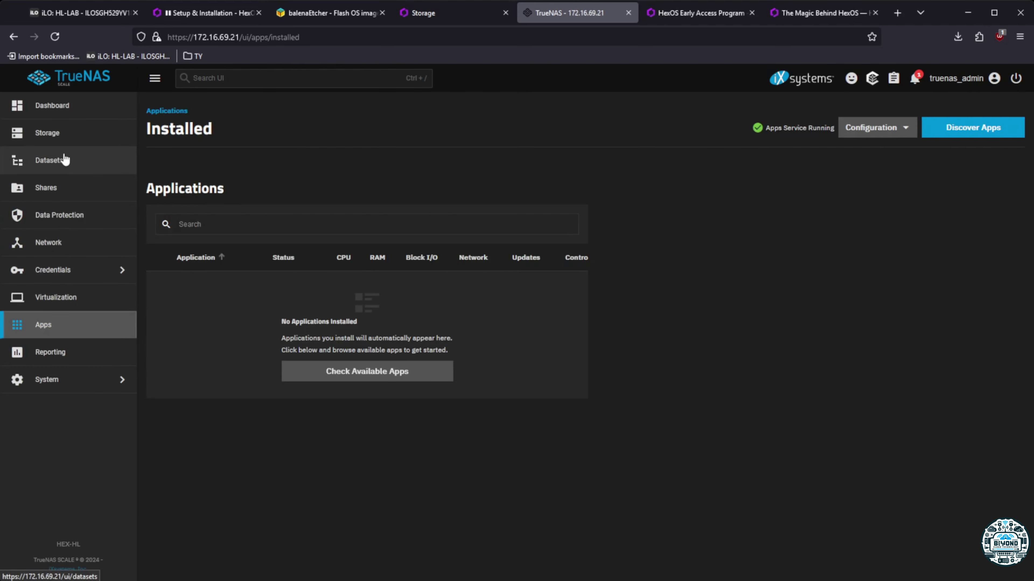
left_click(65, 161)
Return to Storage and reopen the SSDs pool device list, still empty
left_click(65, 133)
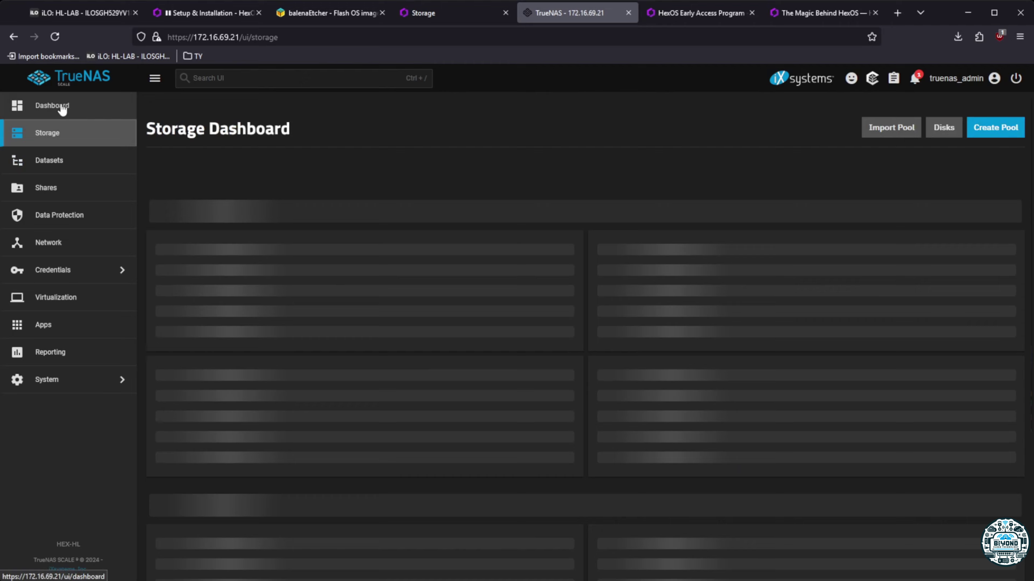
scroll(415, 448, "down", 8)
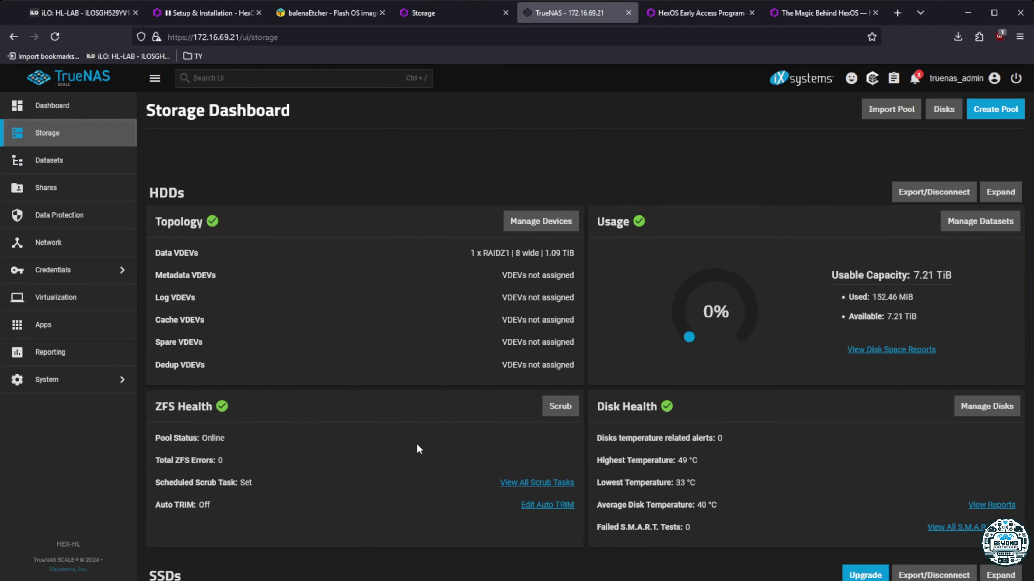
scroll(468, 367, "down", 8)
left_click(534, 242)
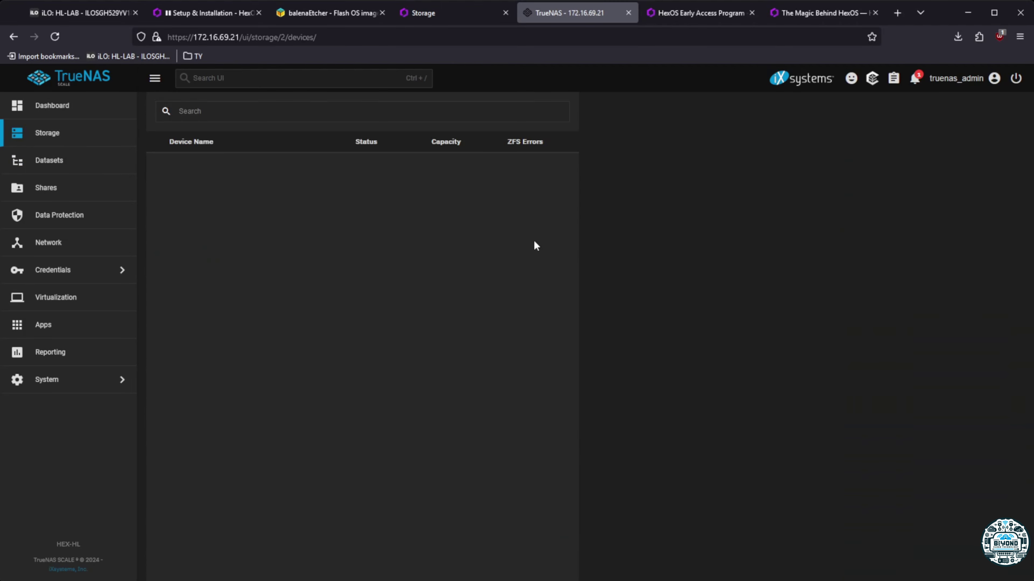
Navigate from Storage to the System Settings Update page
left_click(109, 132)
left_click(114, 380)
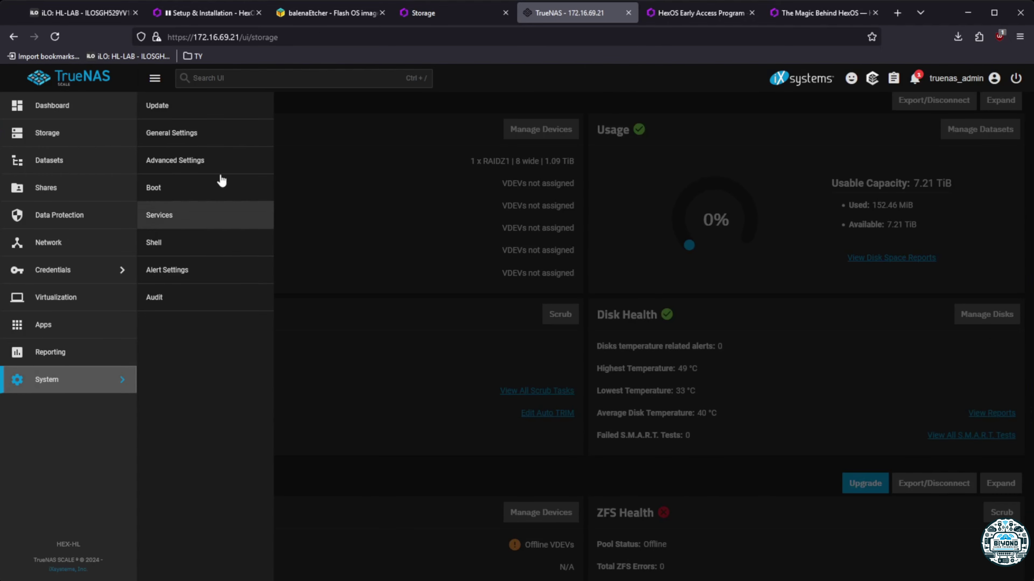
left_click(173, 108)
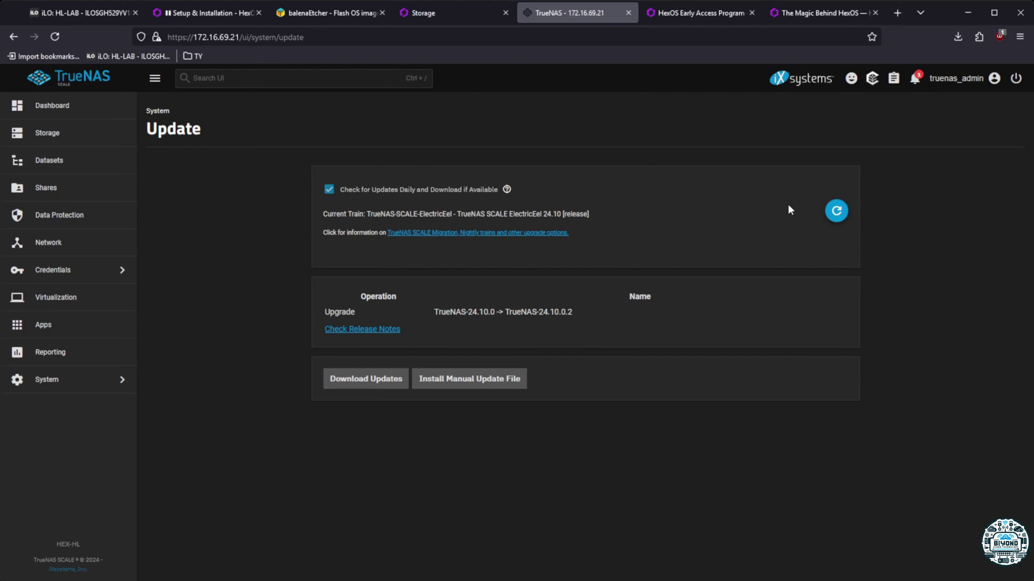
left_click(76, 106)
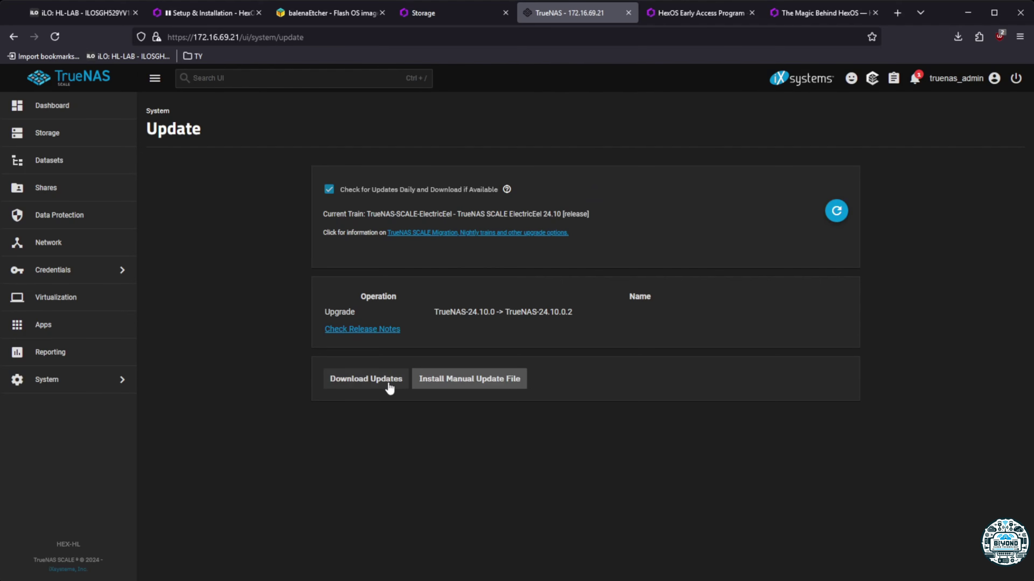
Download the 24.10.0.2 update, exporting config with secret seed, set to apply and reboot
left_click(389, 385)
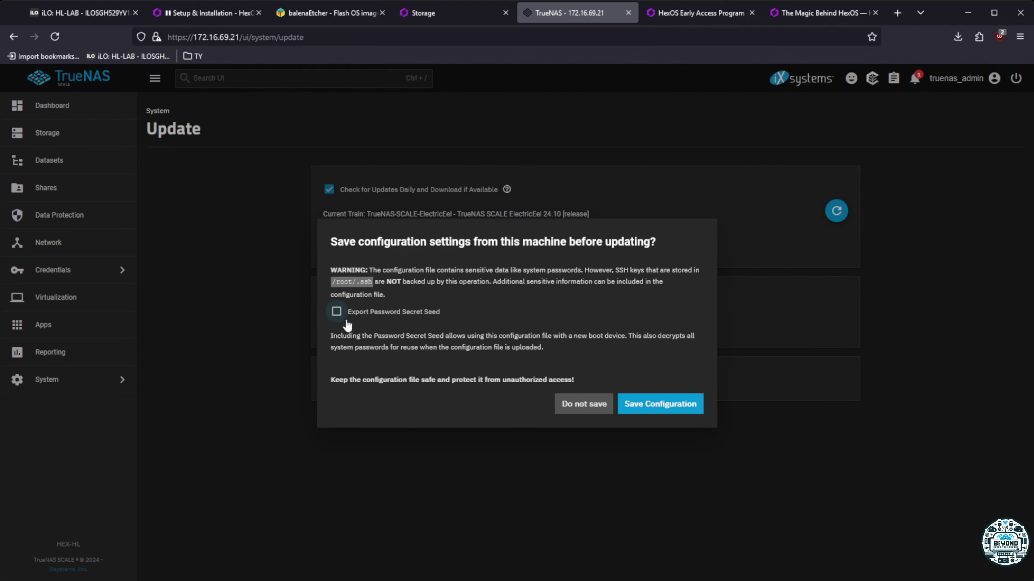
left_click(336, 313)
left_click(671, 408)
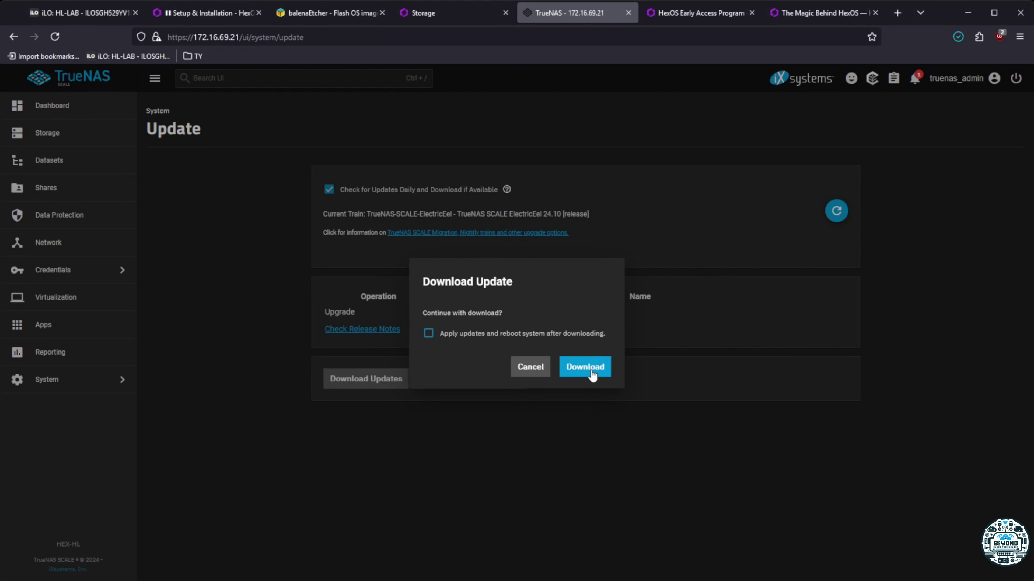
left_click(472, 337)
left_click(582, 366)
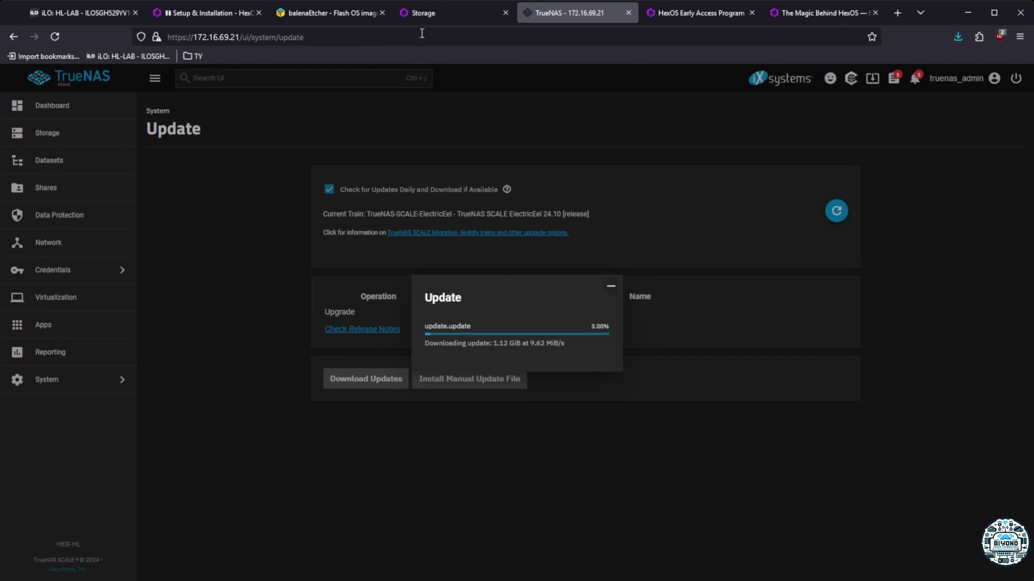
left_click(447, 13)
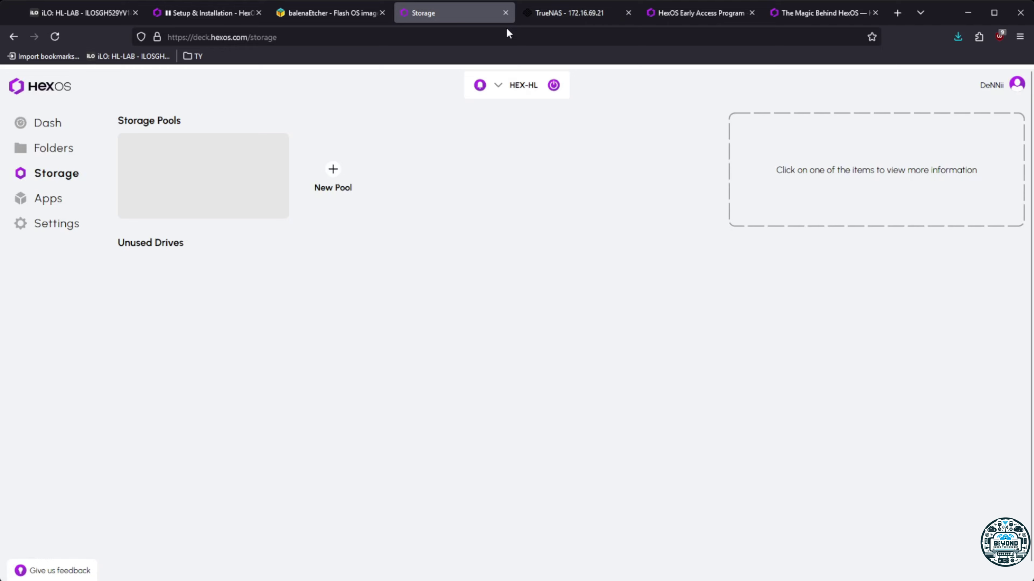
Check the TrueNAS update download progress, then visit HexOS Storage and Settings
left_click(551, 13)
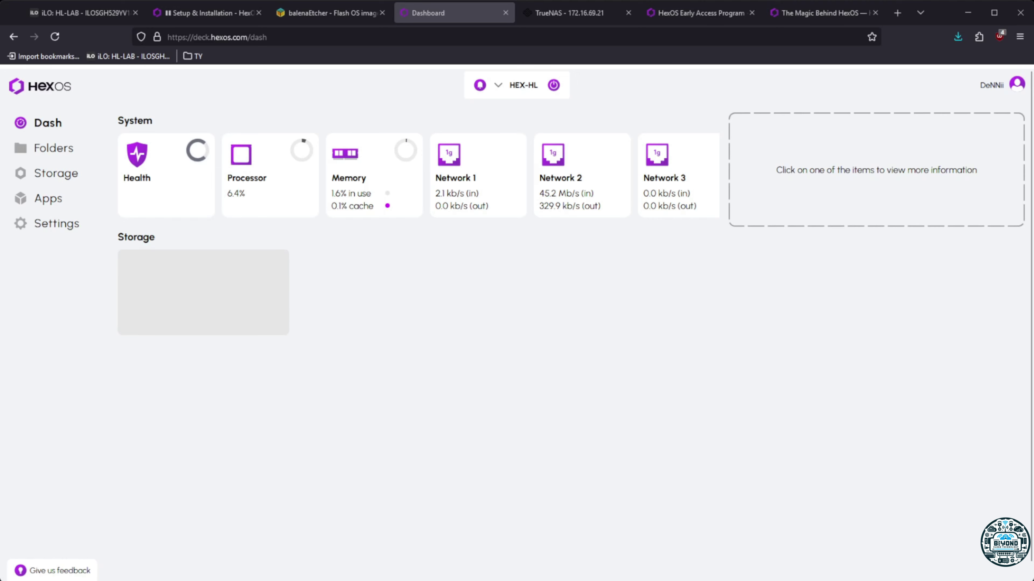
left_click(56, 174)
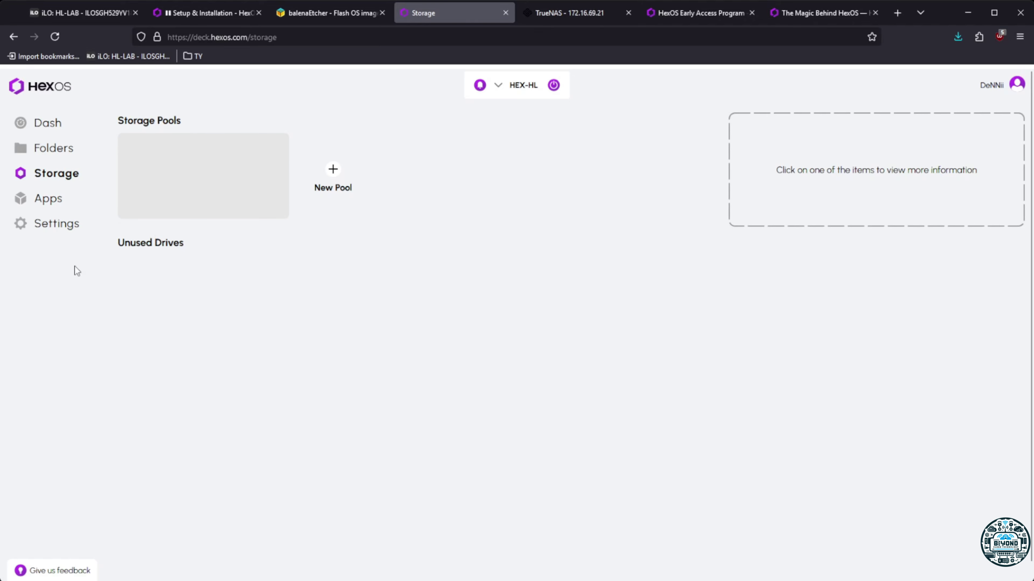
left_click(48, 228)
Open TrueNAS in a new tab from the HexOS tile and sign in as admin
left_click(484, 194)
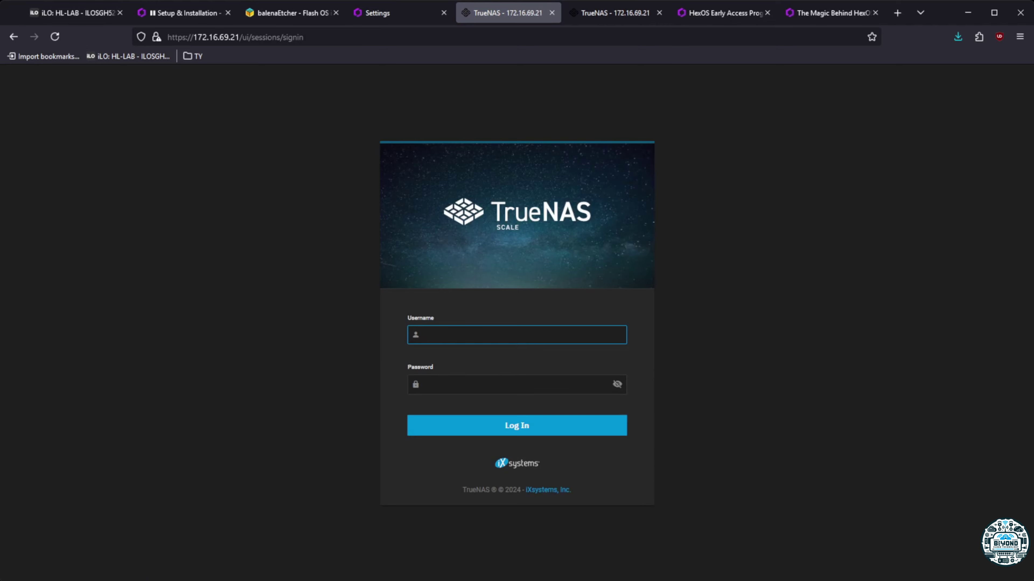
key("alt+Tab")
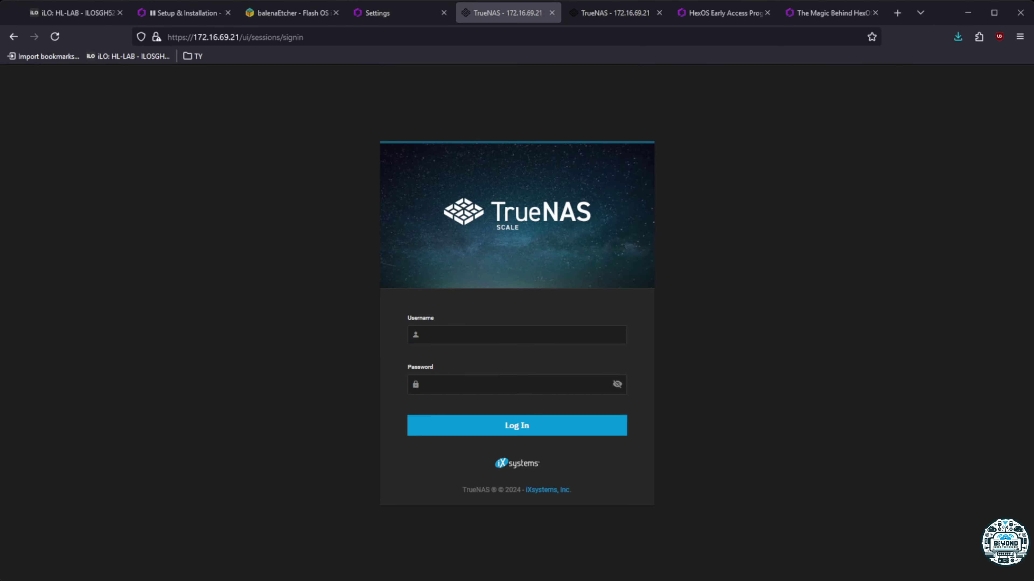
left_click(488, 337)
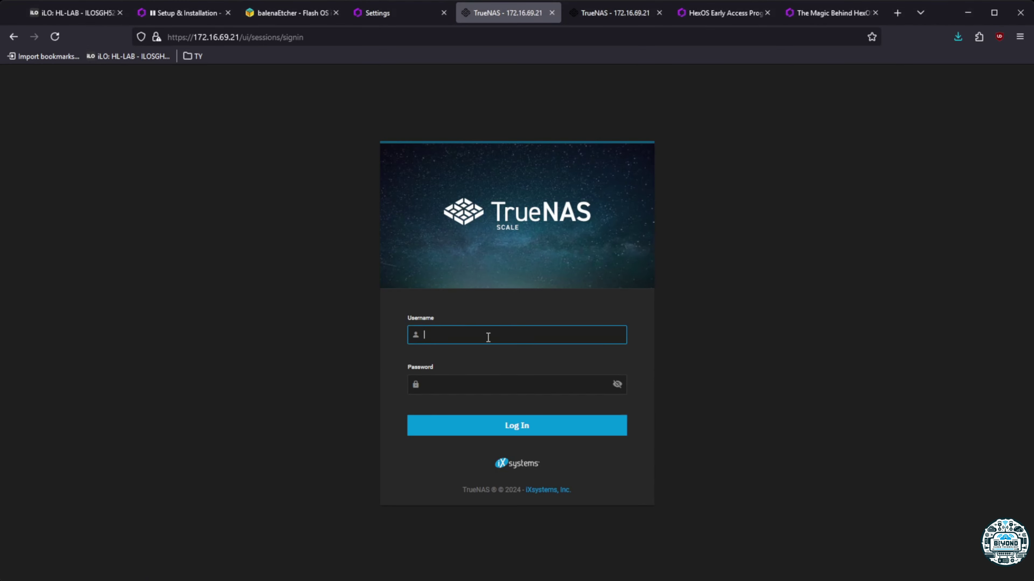
key("ctrl+v")
left_click(476, 384)
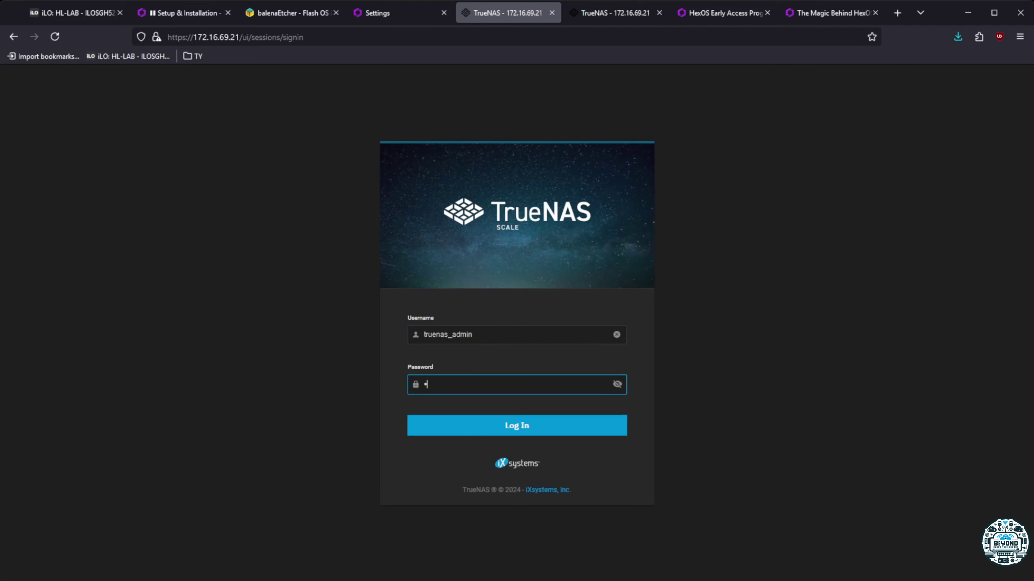
type("••")
key("Return")
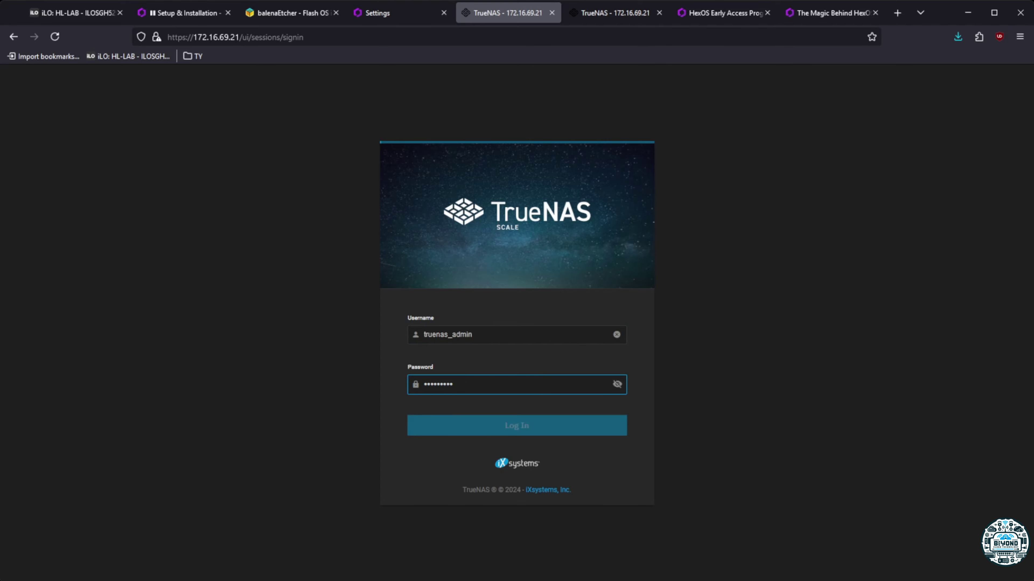
Check HexOS Storage, then view the original TrueNAS dashboard reporting ElectricEel-24.10.0.2
left_click(392, 12)
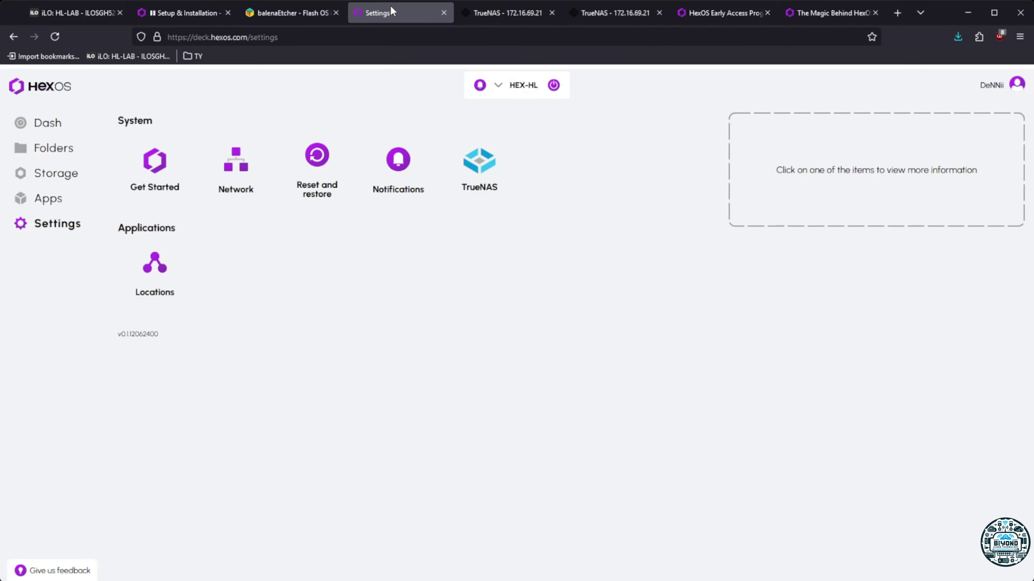
left_click(57, 175)
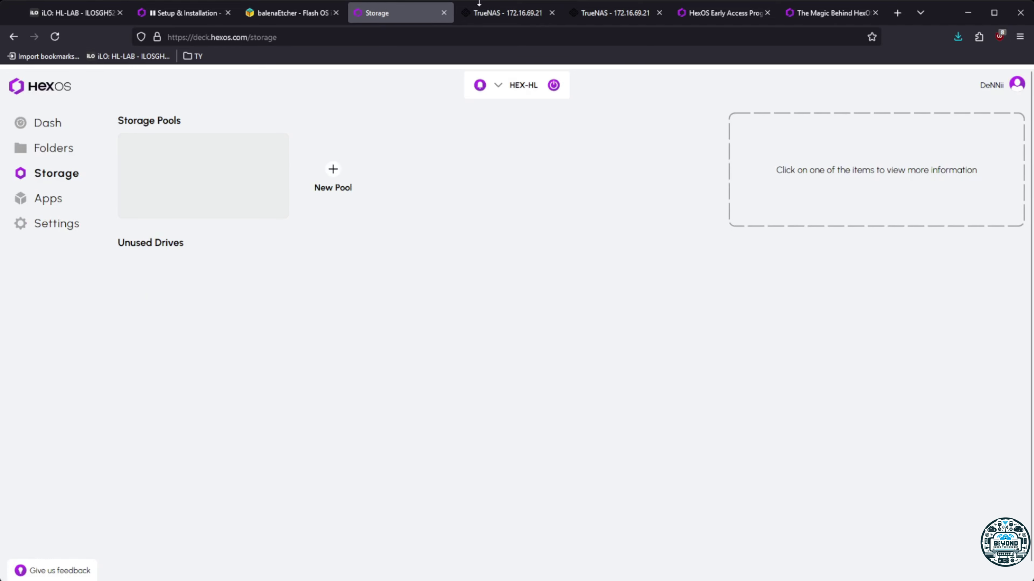
left_click(503, 14)
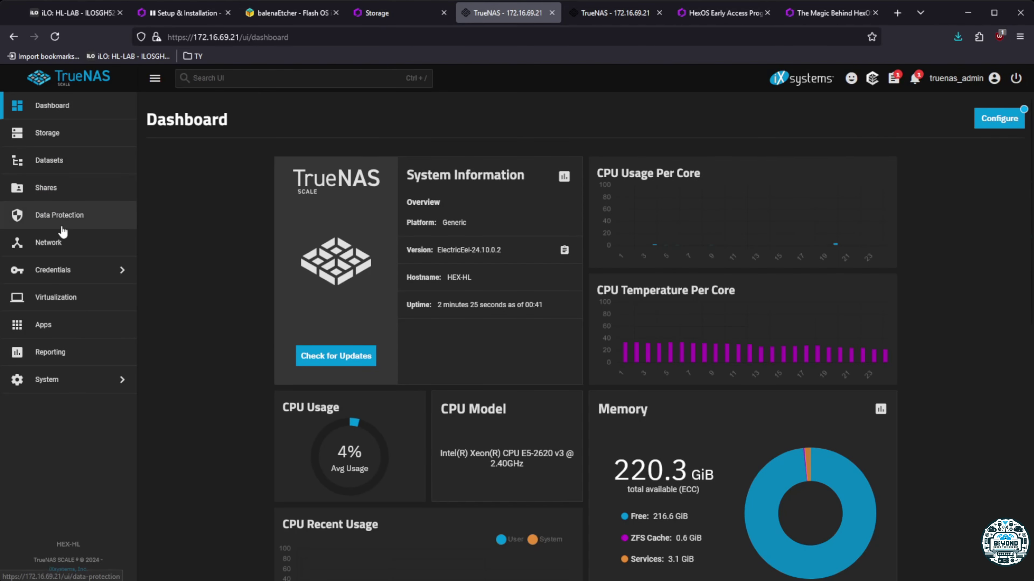
Inspect the HDDs pool on Storage: RAIDZ1 layout and 7.21 TiB usable capacity
left_click(55, 137)
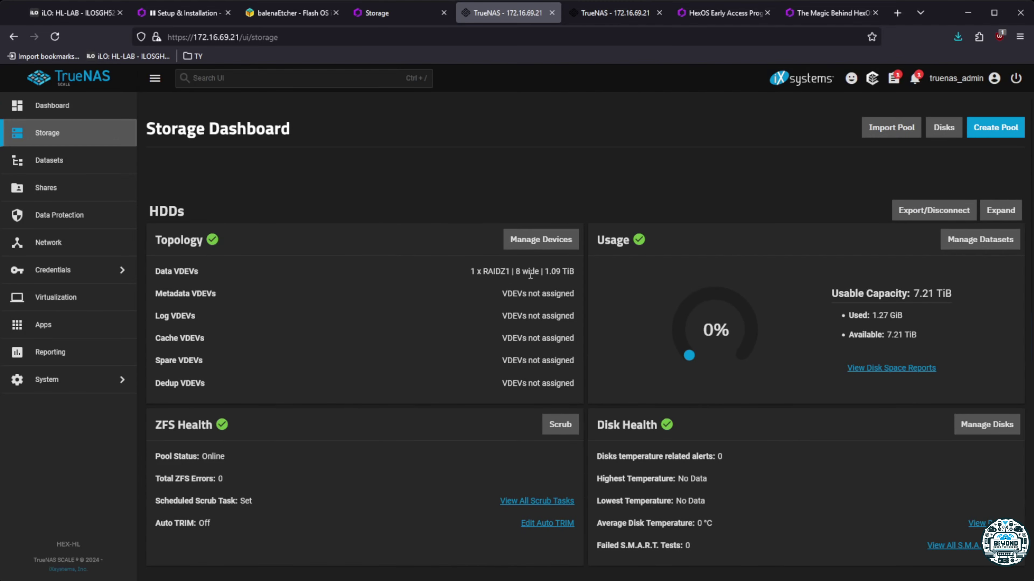
left_click_drag(470, 273, 568, 272)
left_click(581, 279)
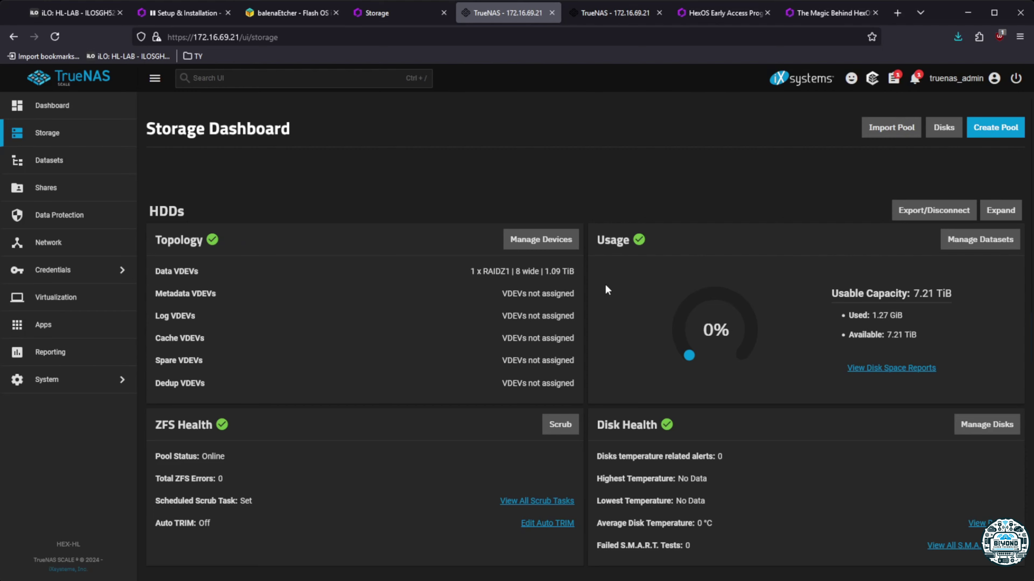
scroll(556, 361, "down", 3)
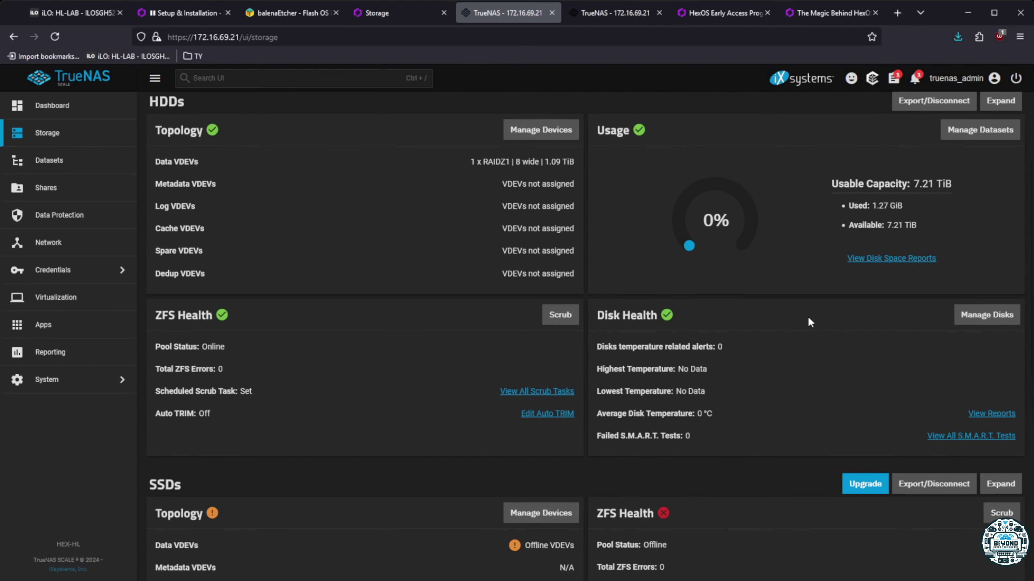
scroll(895, 285, "up", 3)
left_click_drag(910, 295, 954, 293)
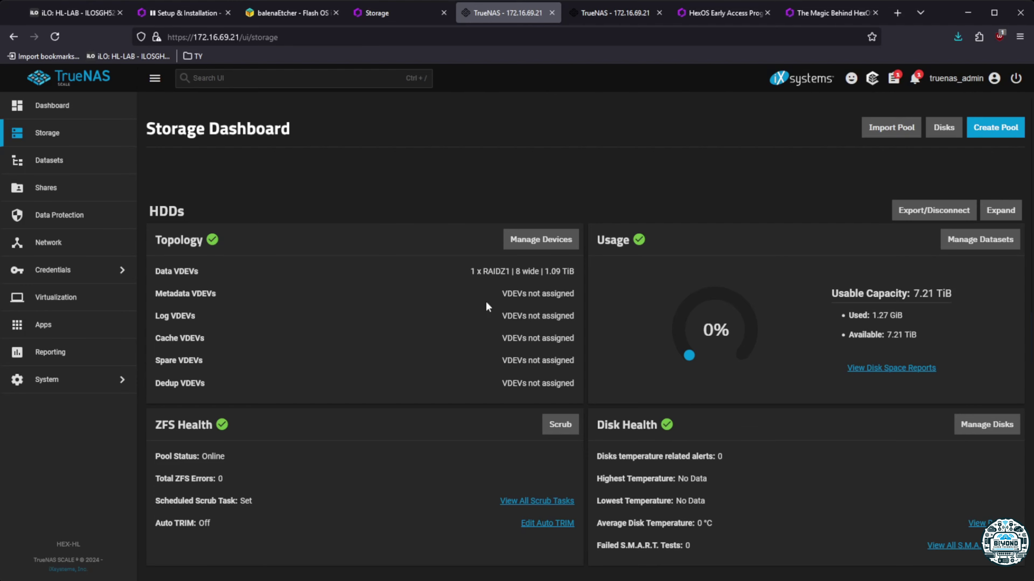
scroll(465, 446, "down", 9)
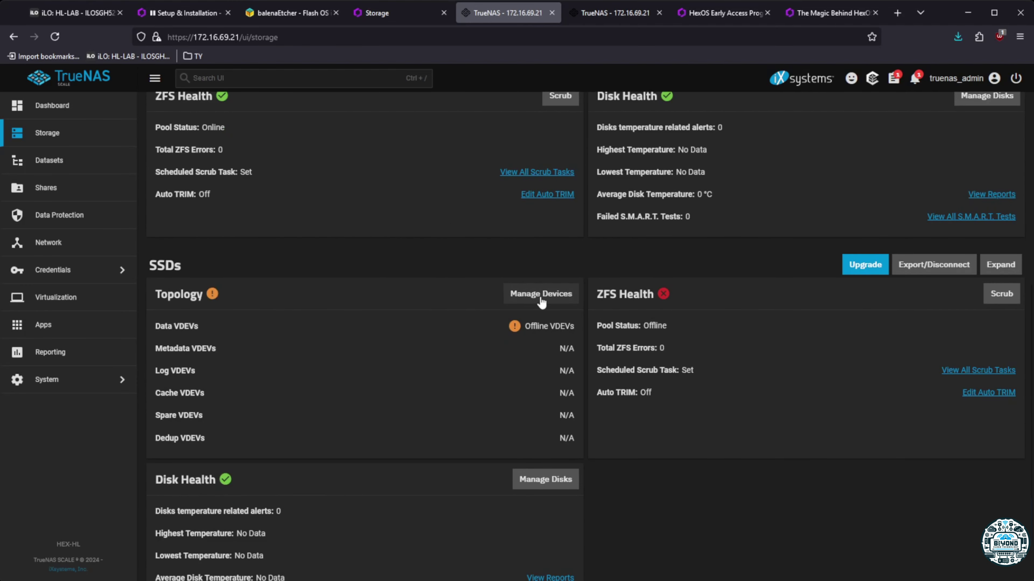
scroll(803, 392, "up", 6)
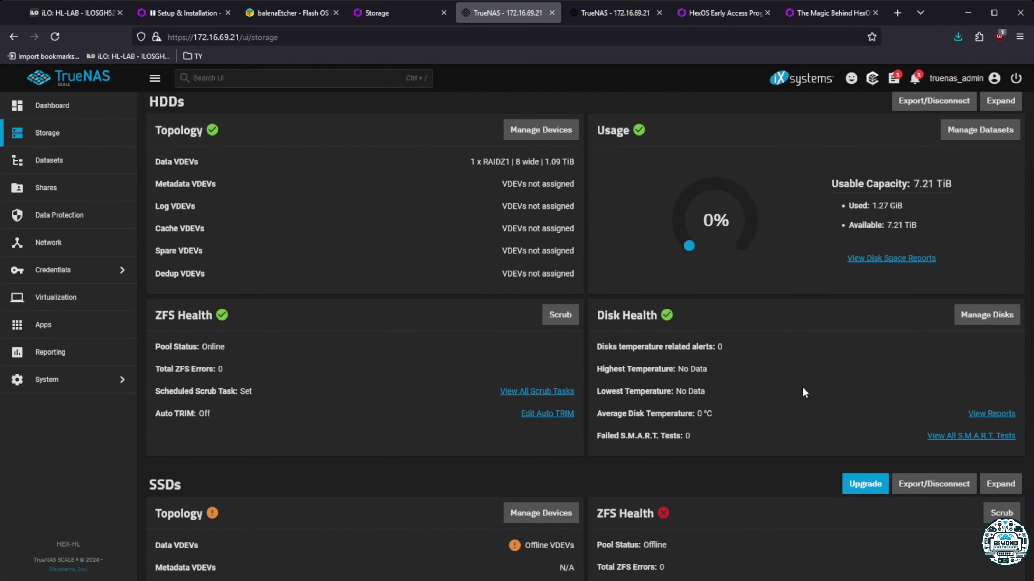
scroll(673, 420, "down", 7)
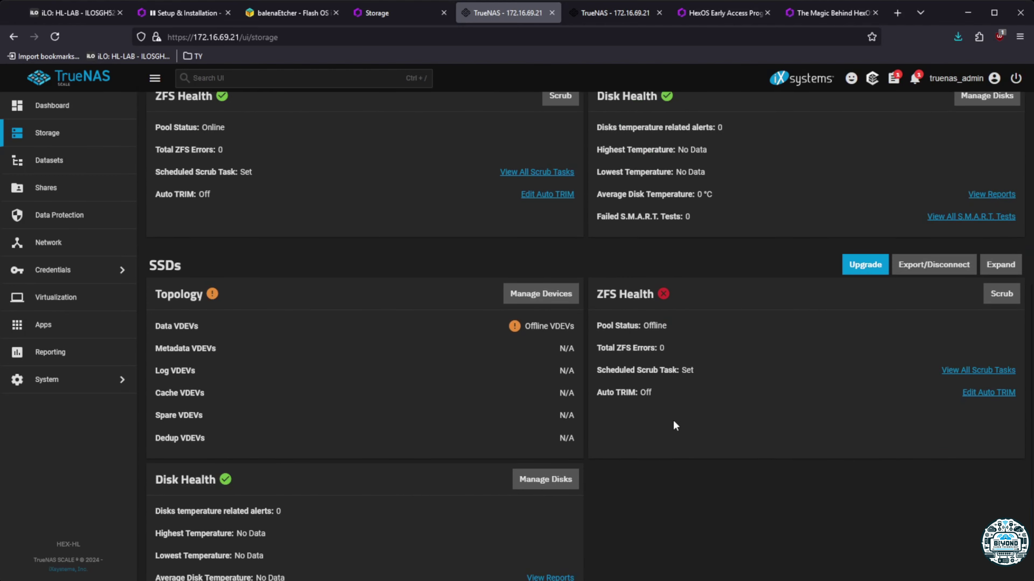
Review the disk list and datasets, then return to Storage and the HexOS tab
left_click(543, 440)
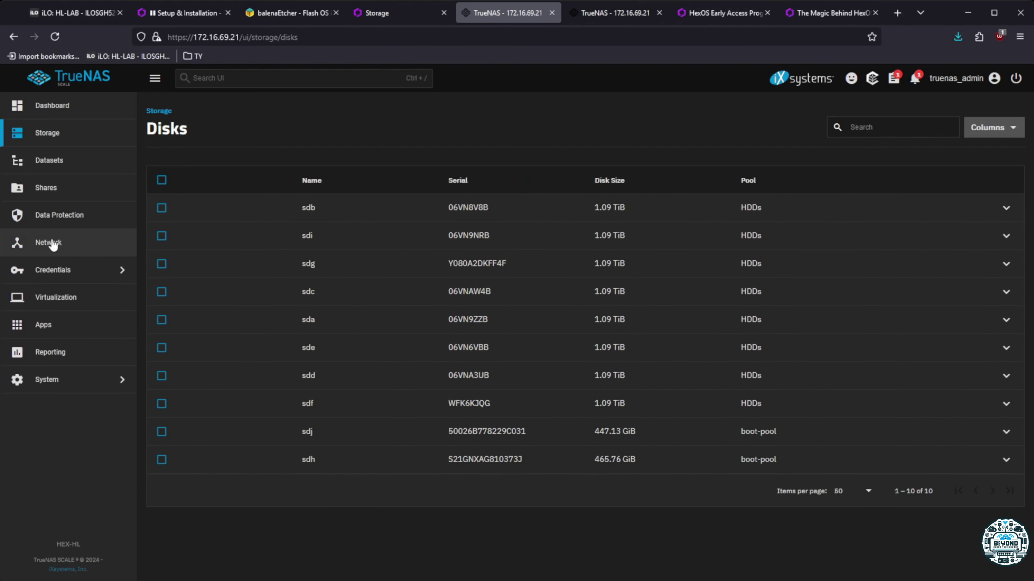
left_click(58, 112)
left_click(57, 161)
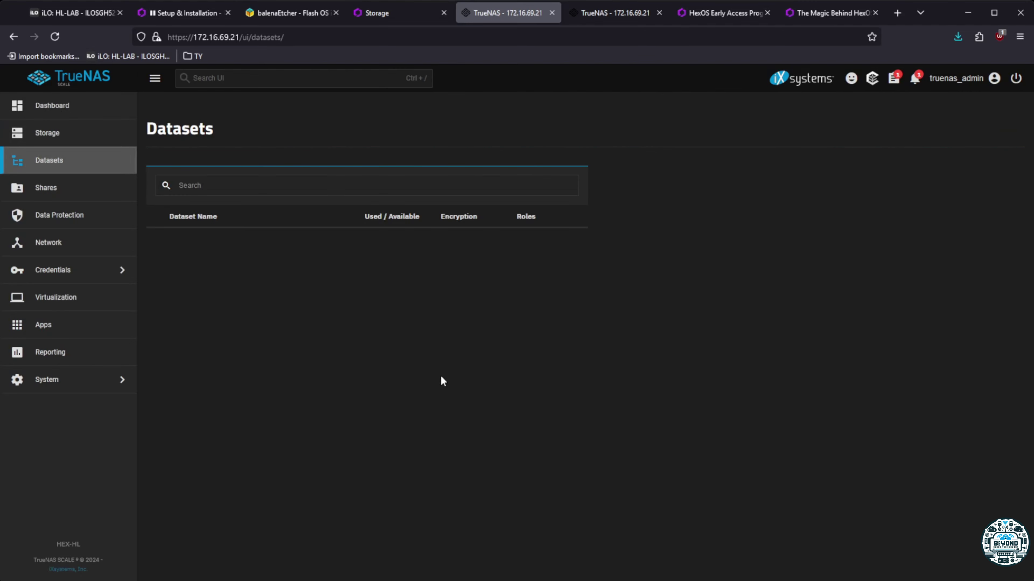
left_click(55, 112)
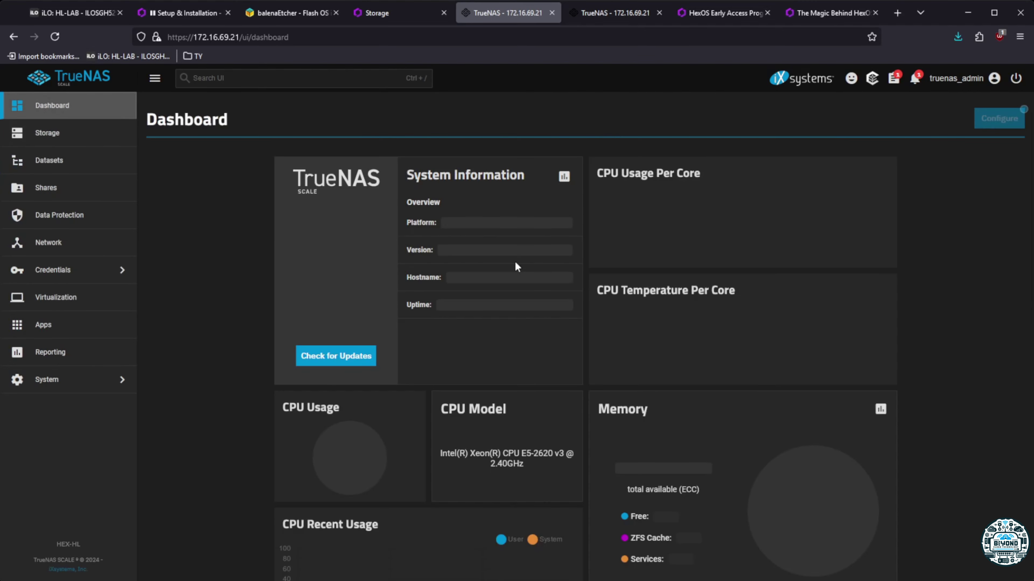
left_click(61, 134)
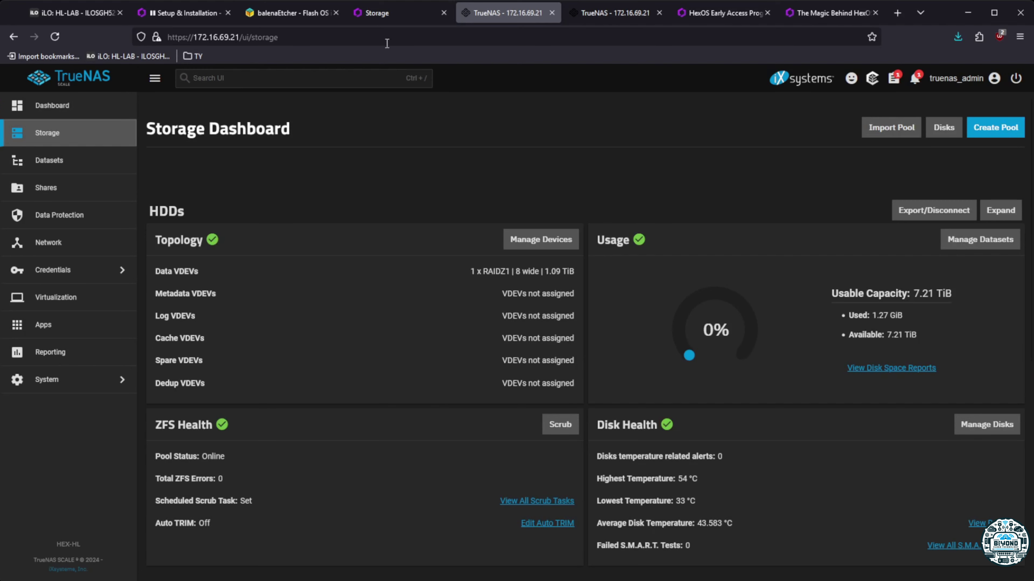
left_click(385, 21)
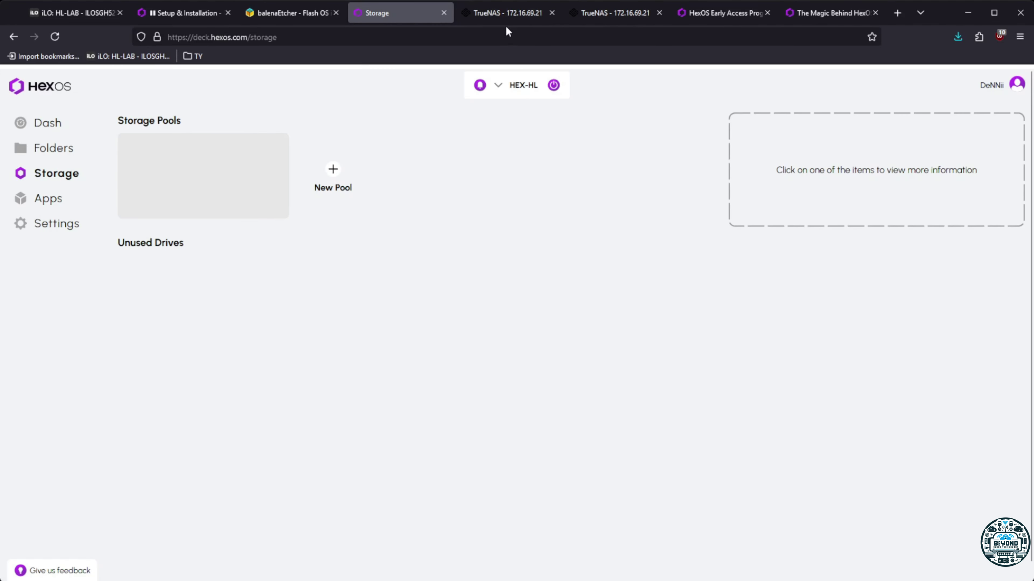
Recheck both pools on the TrueNAS Storage dashboard, then return to HexOS showing server 172.16.69.21
left_click(506, 14)
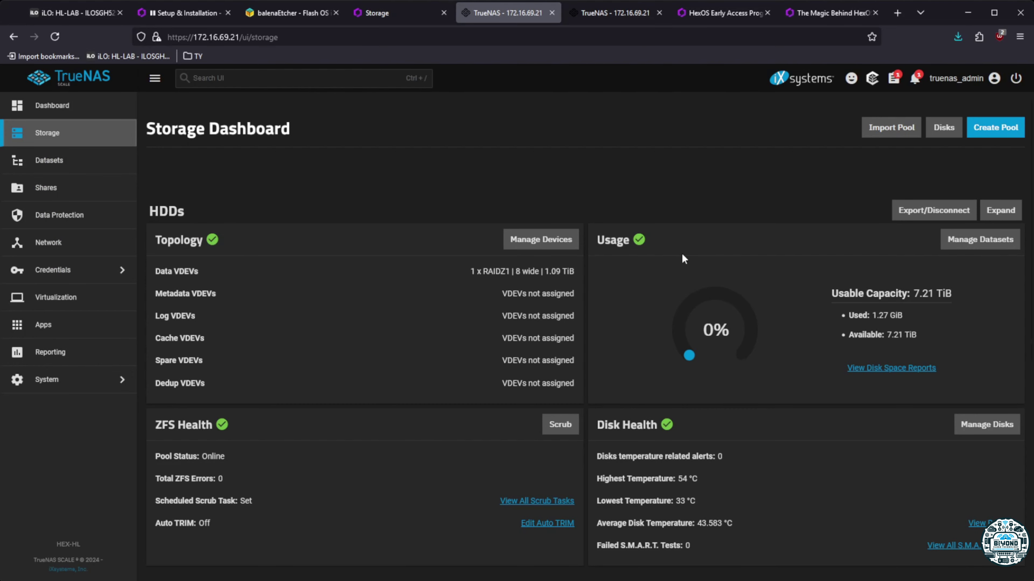
scroll(371, 427, "down", 8)
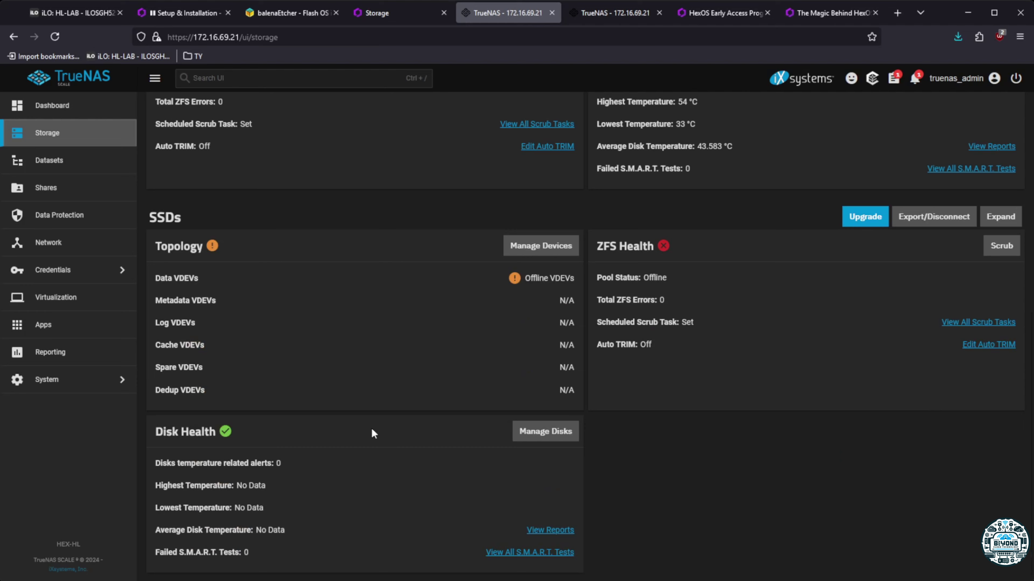
scroll(378, 439, "up", 8)
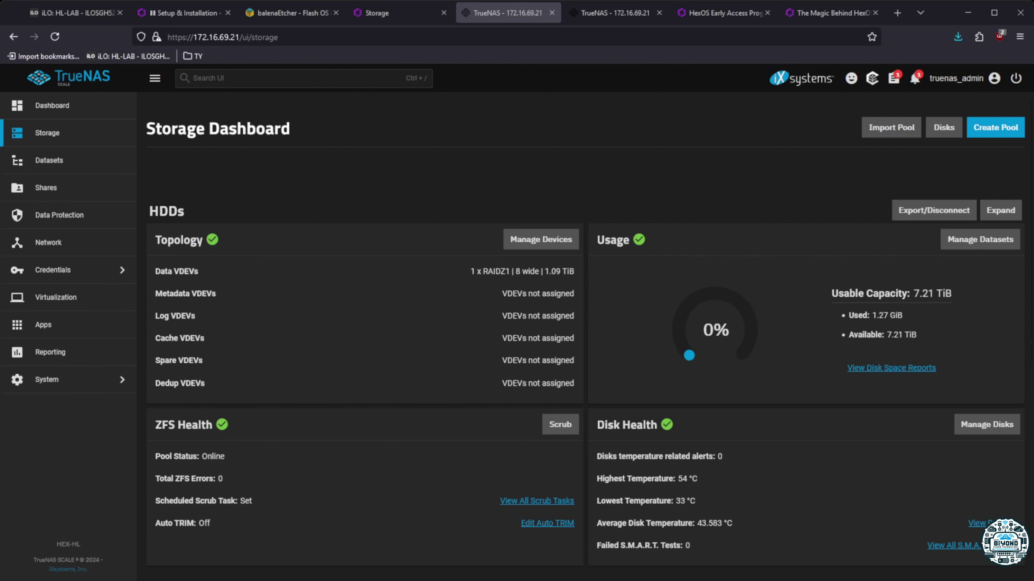
left_click(392, 13)
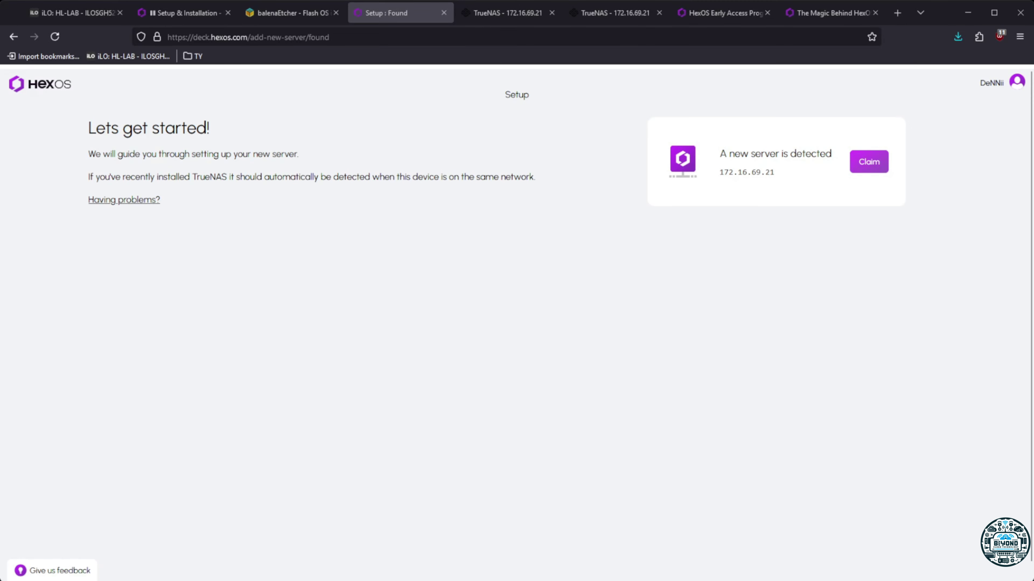
Claim the detected server and submit the admin password
left_click(869, 162)
left_click(661, 167)
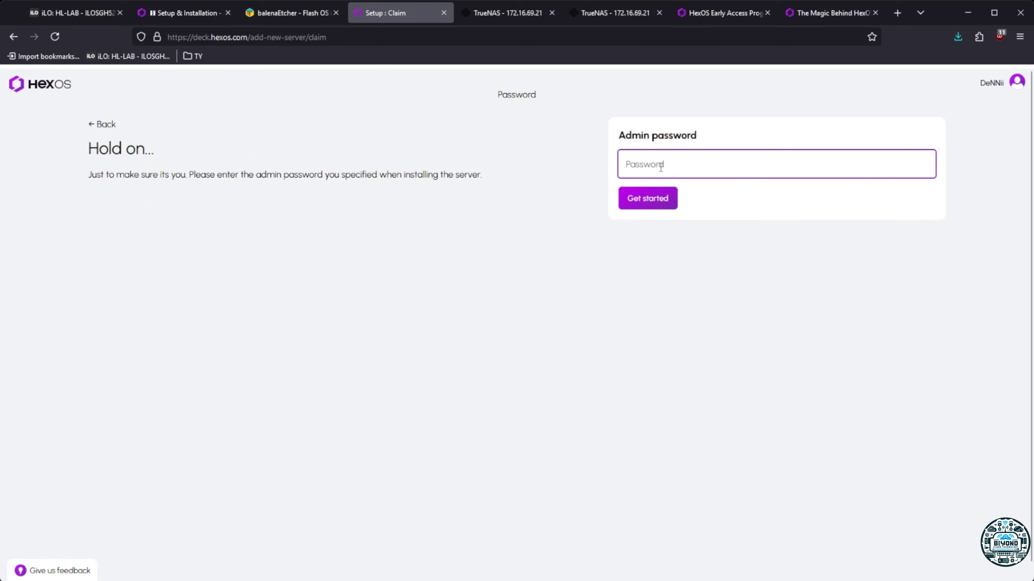
type("*********")
key("Return")
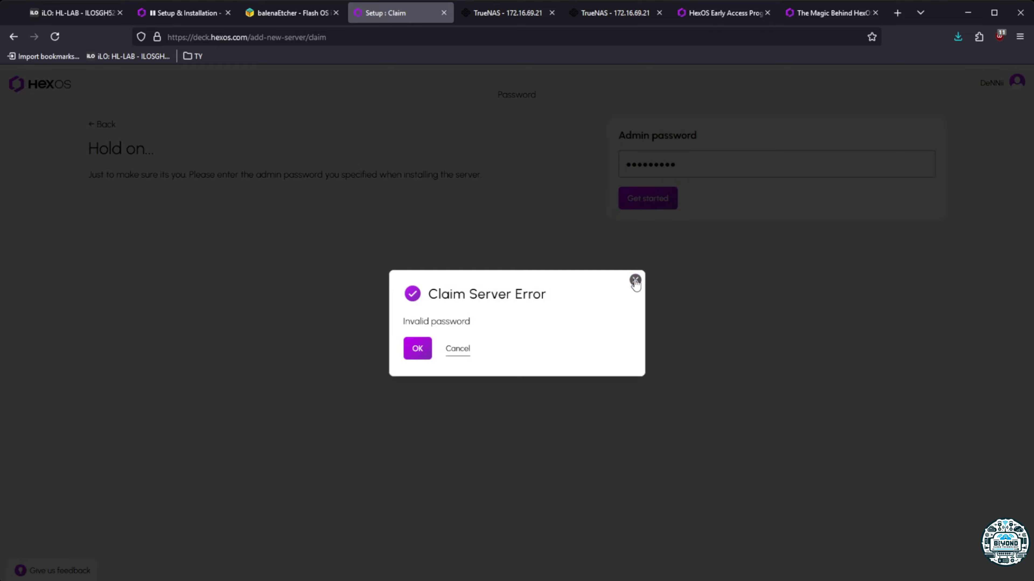
Dismiss the invalid-password error and resubmit the retyped admin password
left_click(634, 280)
double_click(692, 169)
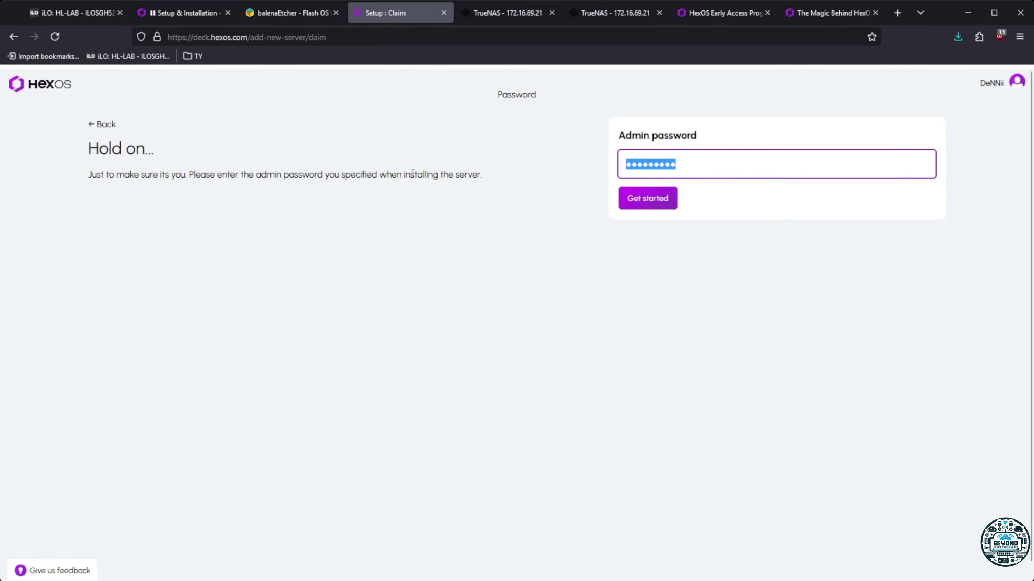
type("*********")
key("Return")
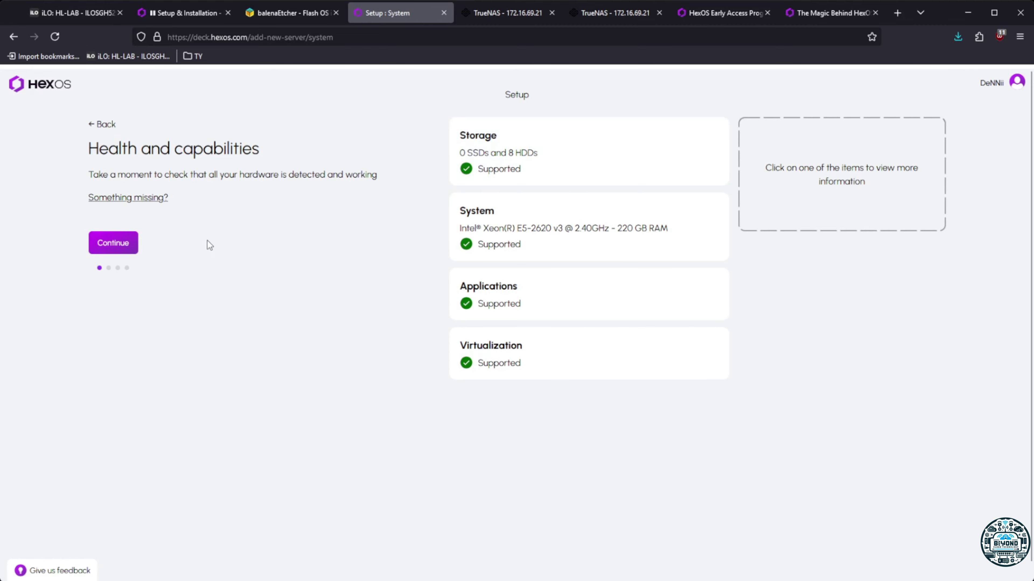
Pass the hardware check, accept the recommended 8-HDD pool, and confirm data deletion
left_click(93, 242)
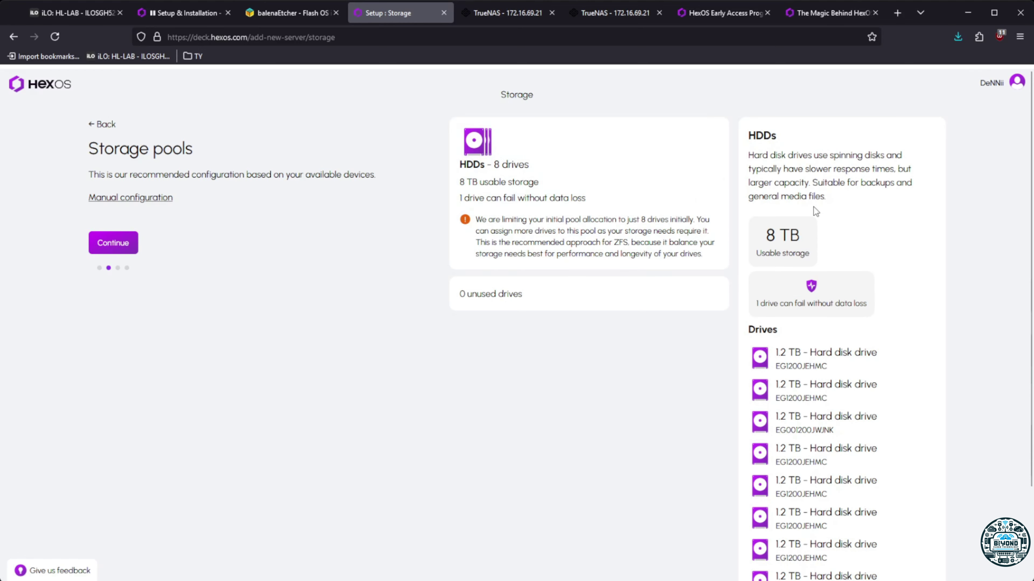
scroll(832, 429, "down", 3)
scroll(832, 429, "up", 3)
left_click(107, 243)
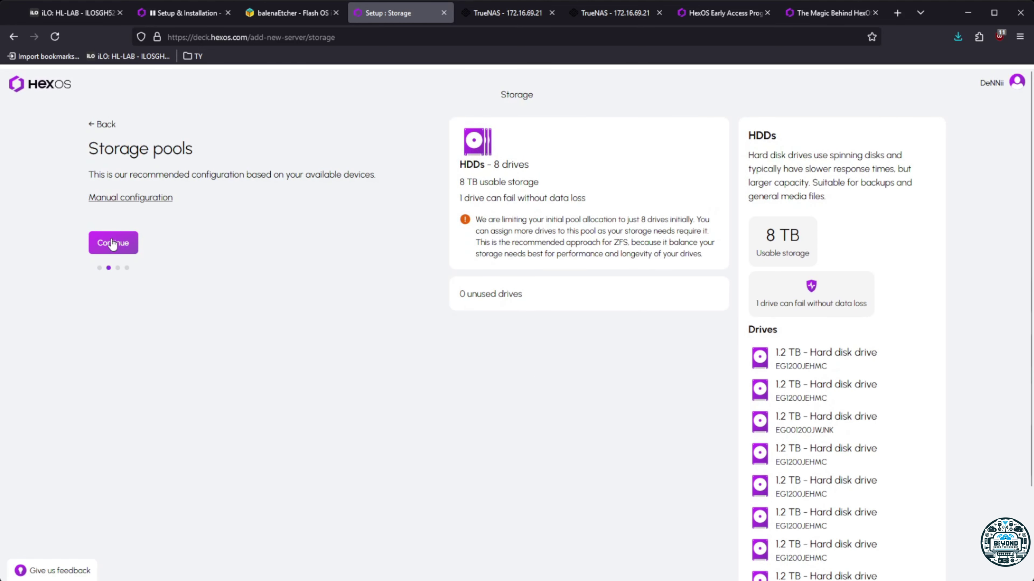
left_click(109, 232)
Name the server HEX-HL, finish setup, and go to the new server's dashboard
left_click(701, 158)
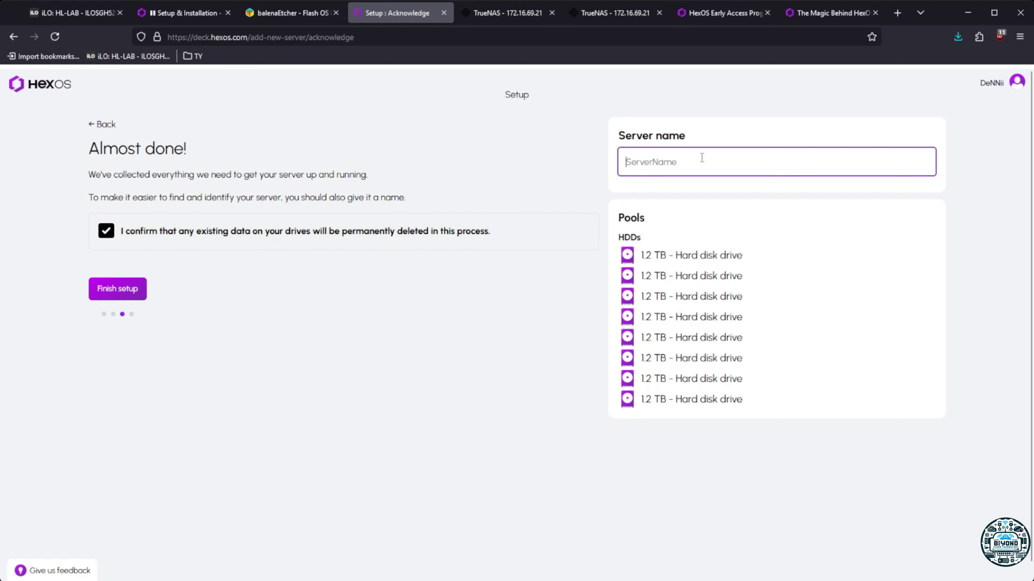
type("hex-hl")
key("BackSpace")
key("BackSpace")
key("BackSpace")
key("BackSpace")
key("BackSpace")
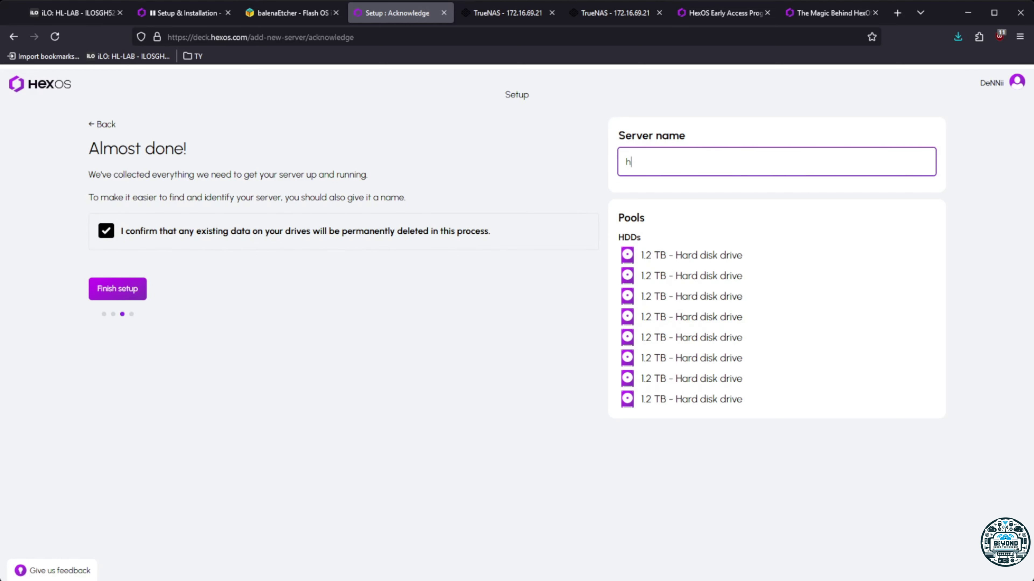
type("HEX-HL")
left_click_drag(631, 162, 587, 167)
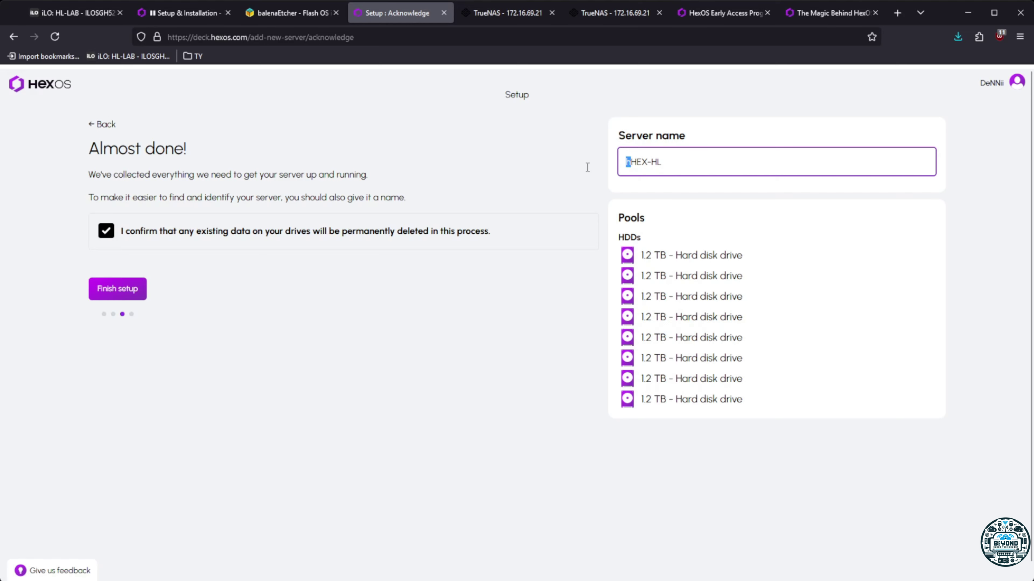
key("BackSpace")
left_click(116, 289)
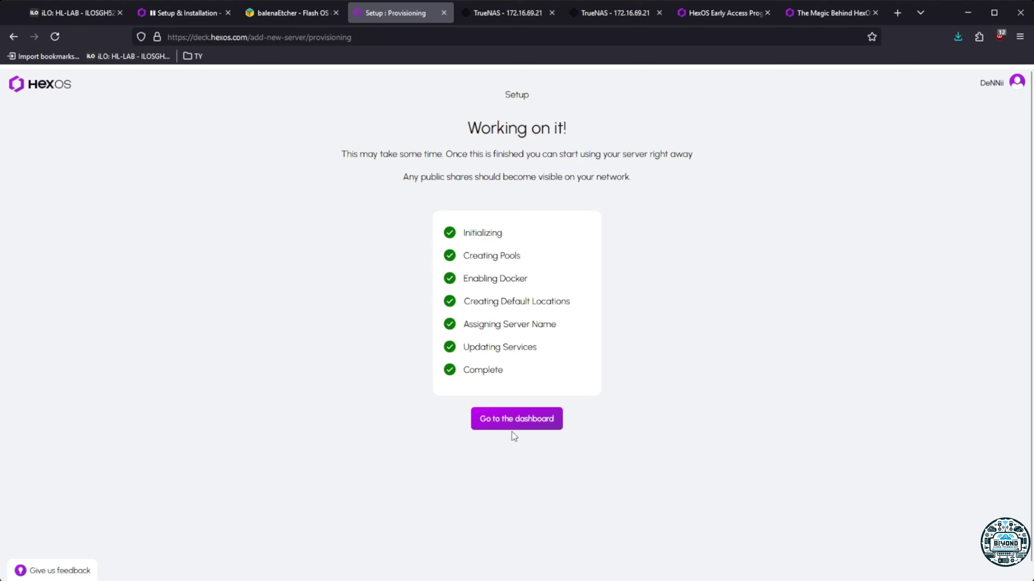
left_click(550, 426)
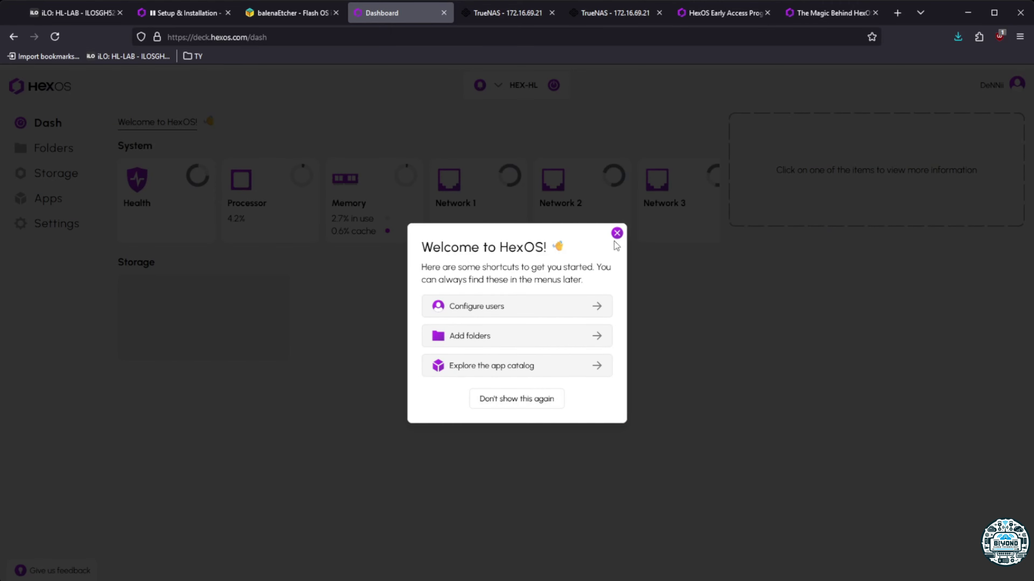
Dismiss the welcome dialog and review the server's Health and Processor details
left_click(617, 234)
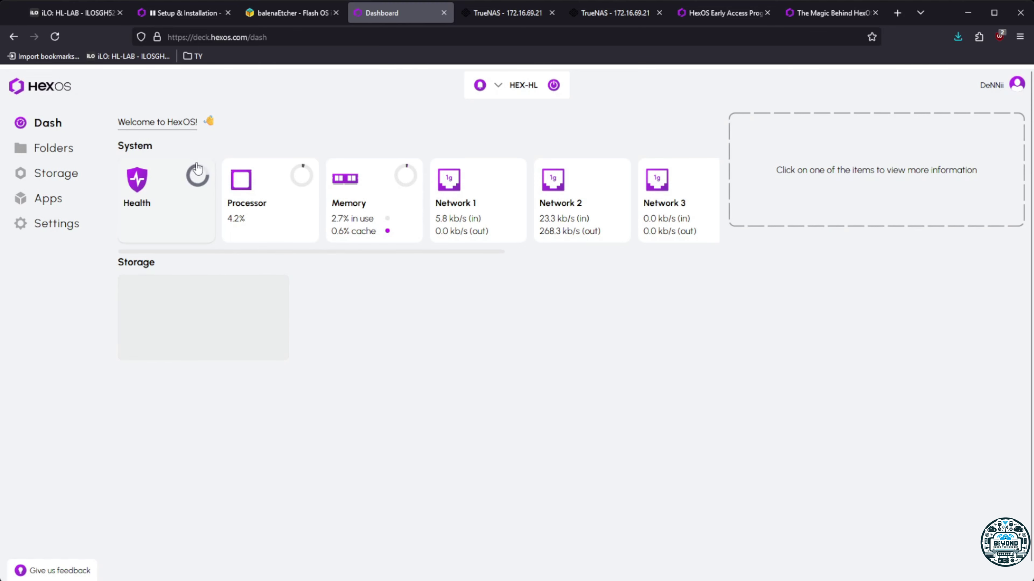
left_click(192, 191)
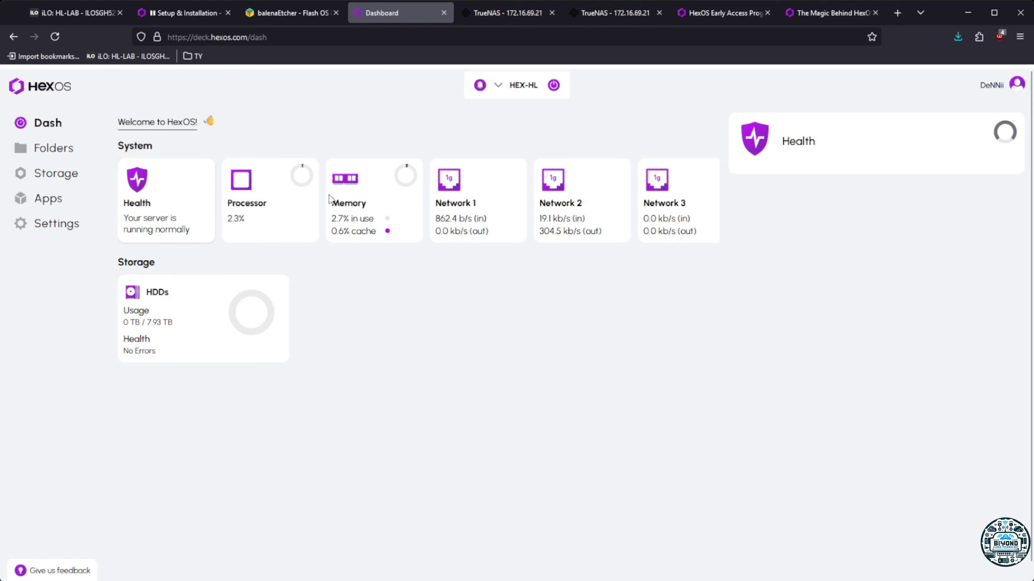
left_click(264, 220)
left_click(187, 221)
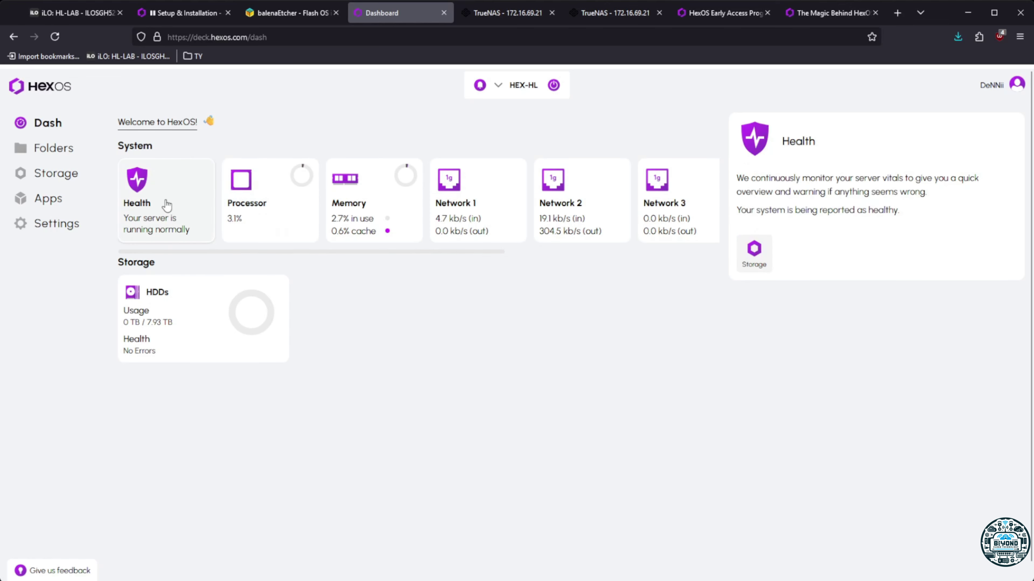
View the HDDs pool details and its drives in the storage overview
left_click(754, 254)
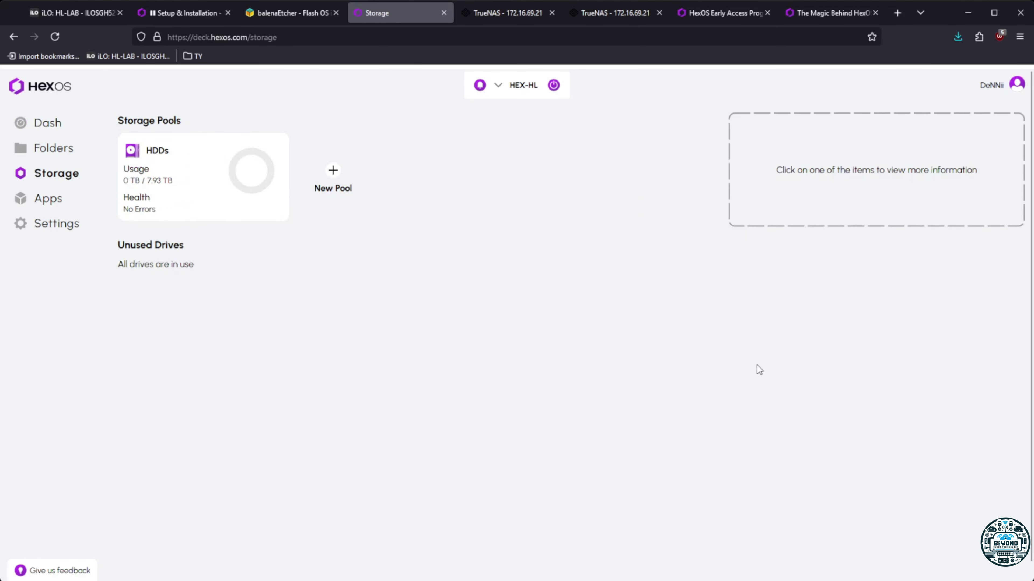
left_click(218, 186)
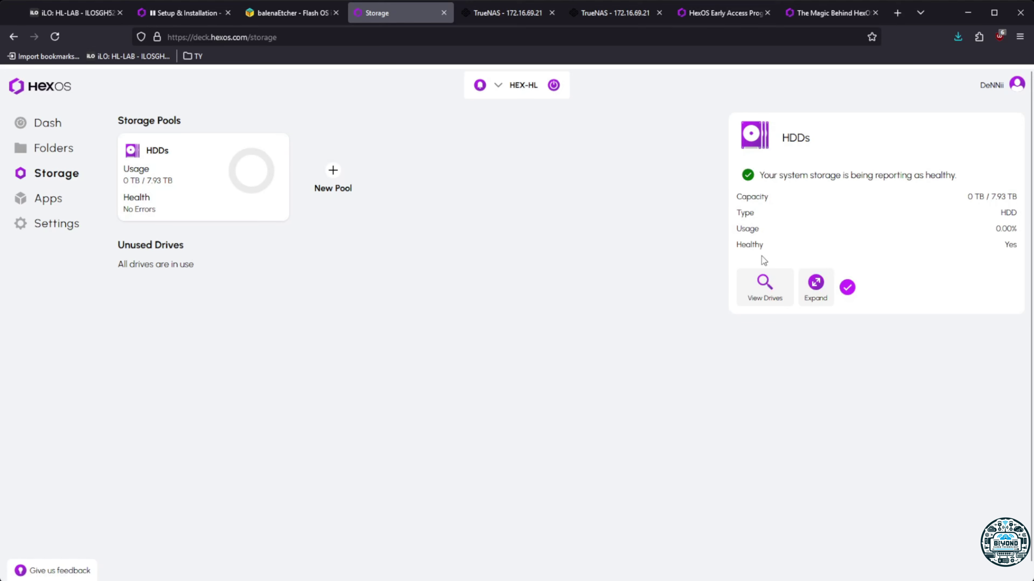
left_click(762, 287)
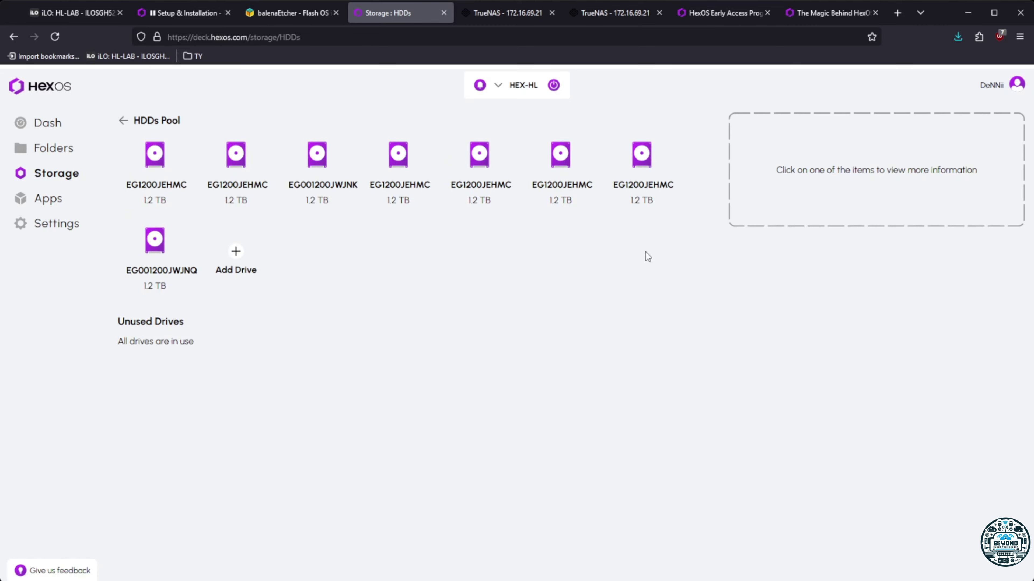
Try adding a drive to the HDDs pool, dismiss the Expand Pool warning, and go to Apps
left_click(227, 267)
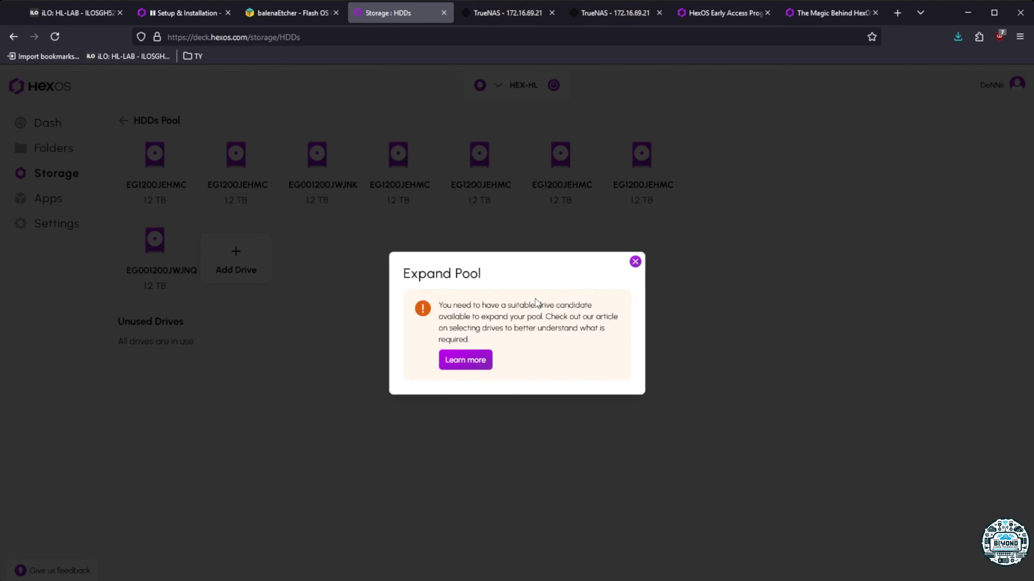
left_click(635, 262)
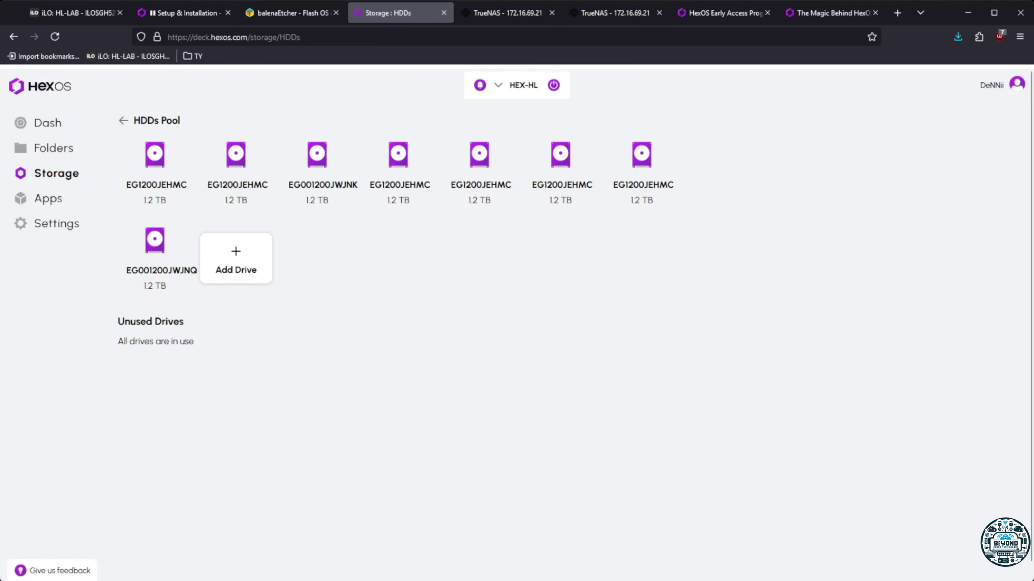
left_click(68, 199)
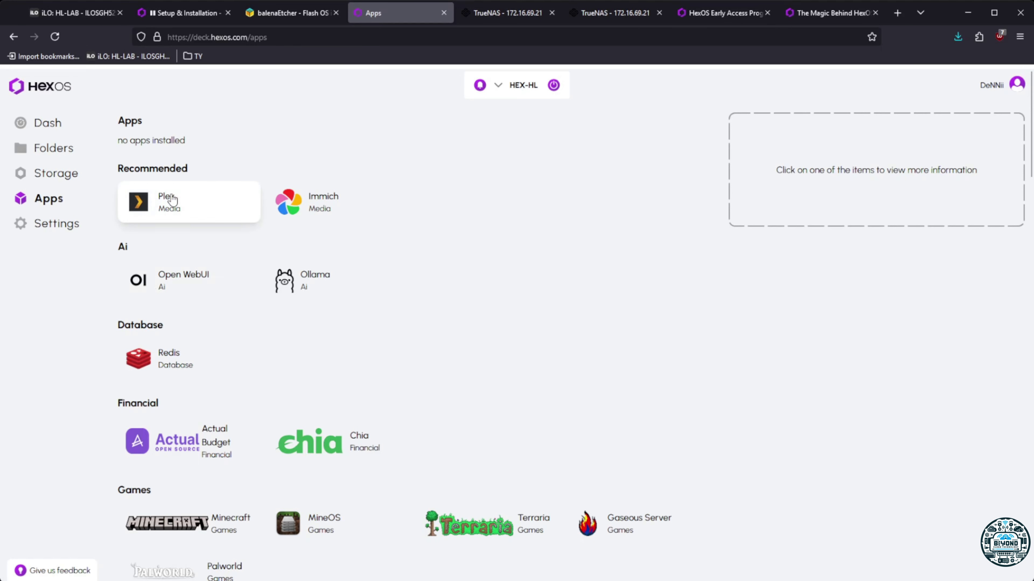
Install Plex from the Recommended apps in the catalogue
scroll(353, 409, "down", 3)
scroll(354, 409, "down", 2)
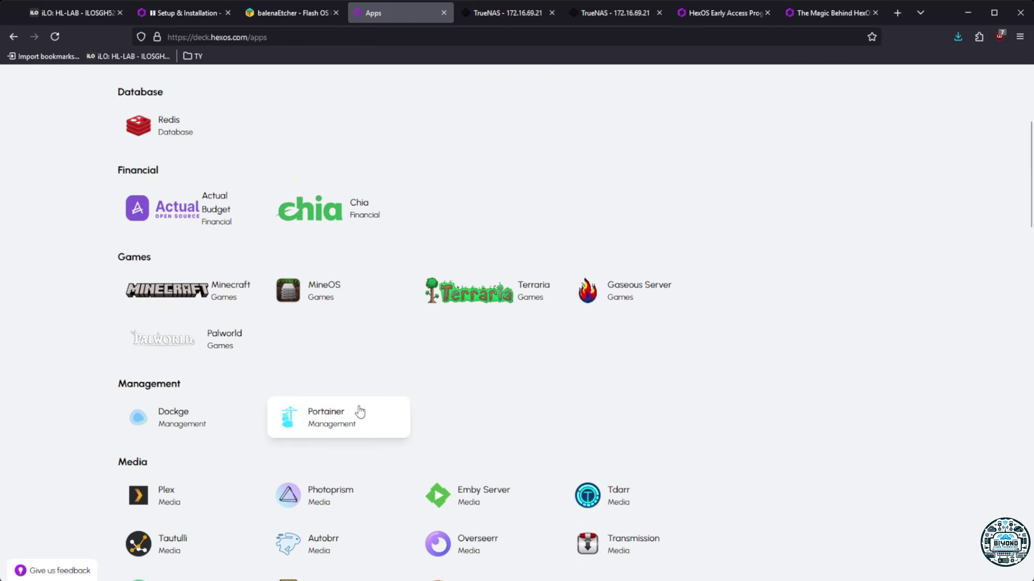
scroll(358, 407, "up", 4)
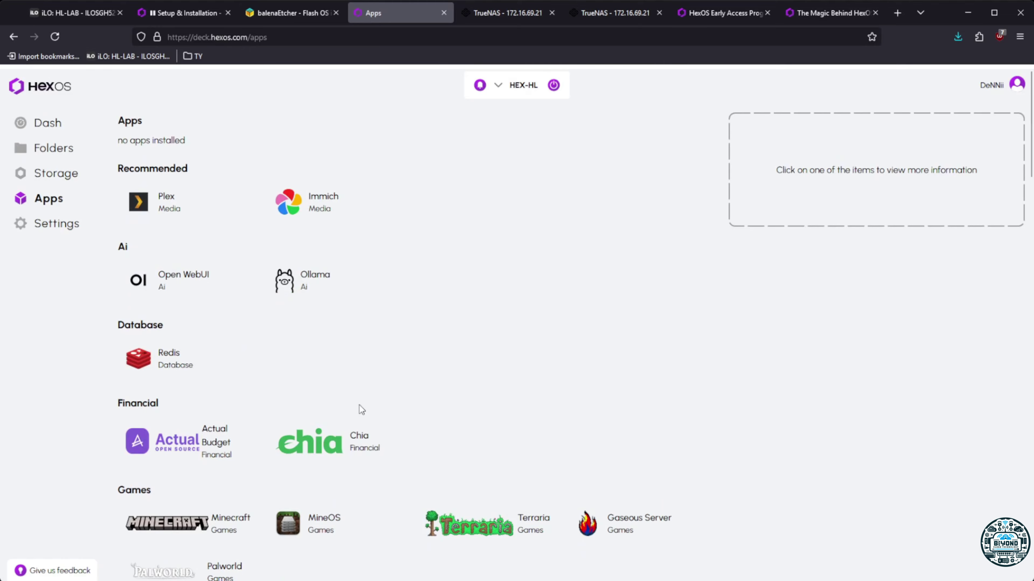
scroll(407, 292, "down", 5)
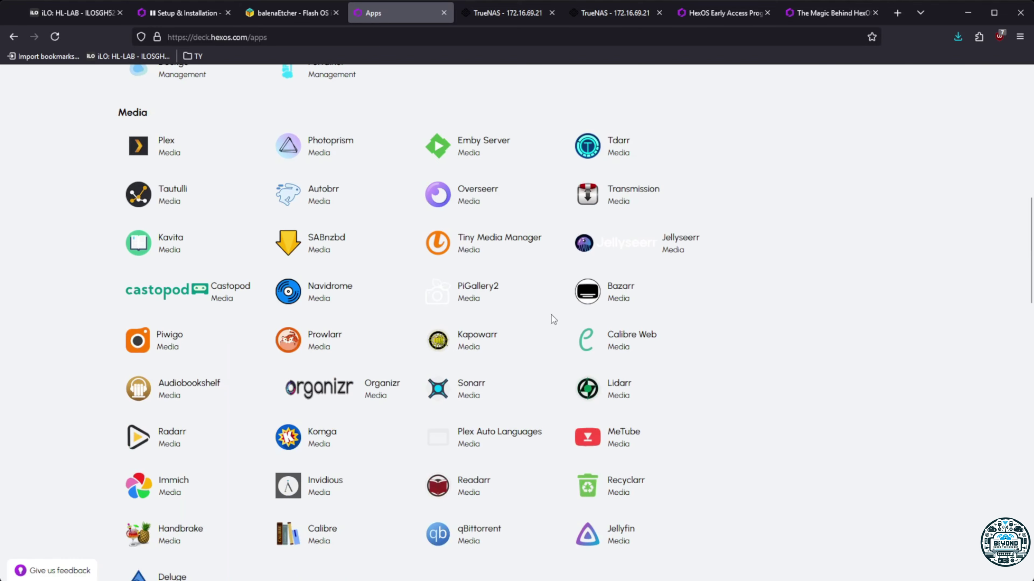
scroll(551, 315, "up", 15)
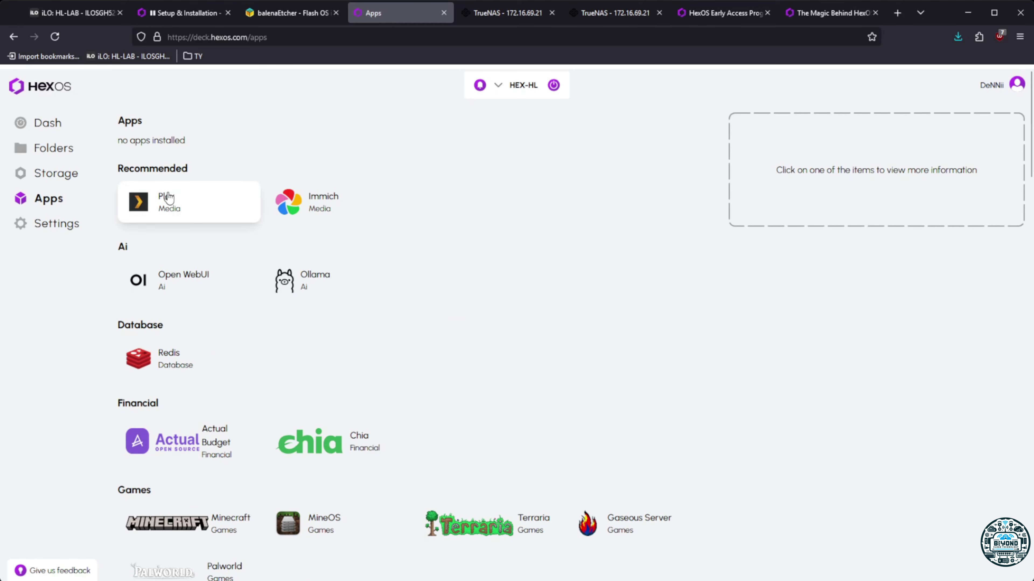
left_click(179, 202)
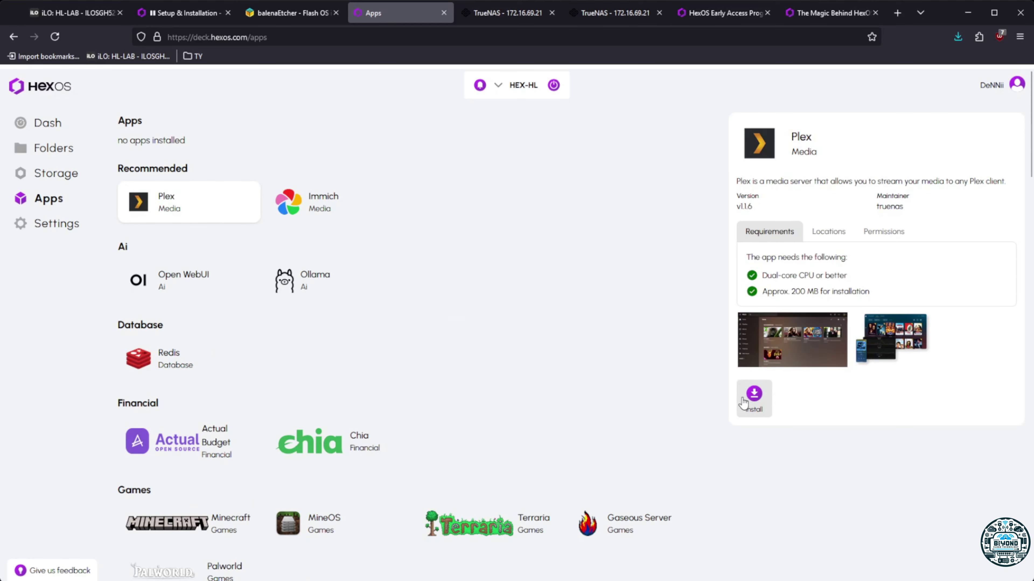
left_click(754, 396)
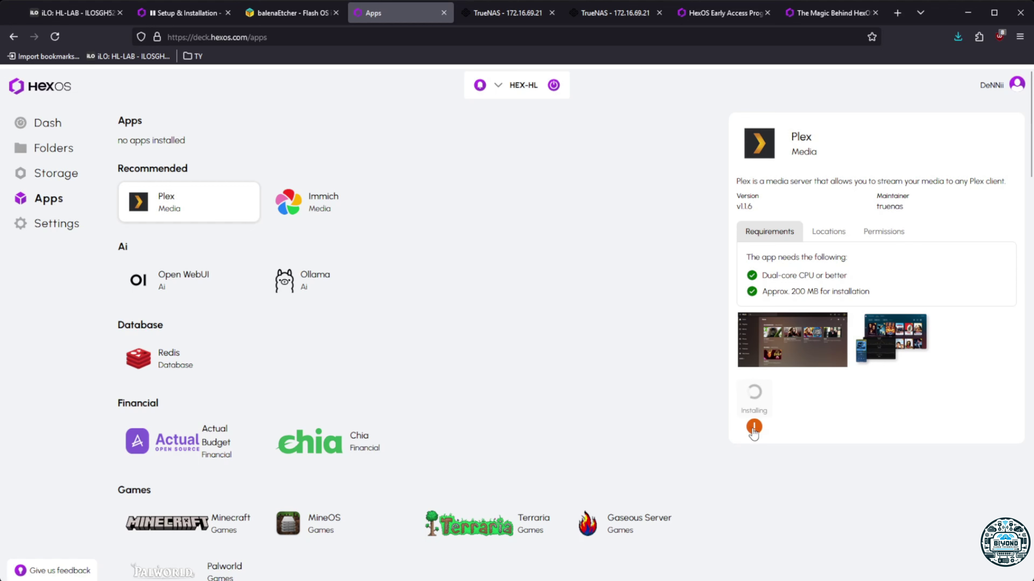
Open the installed Plex app's details and confirm it reports Running
mouse_move(754, 433)
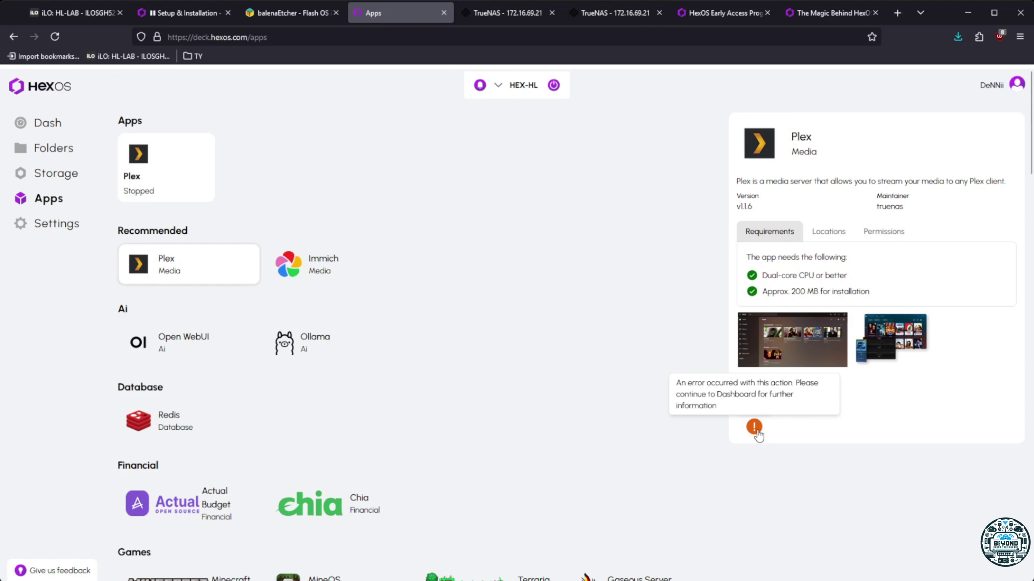
left_click(190, 168)
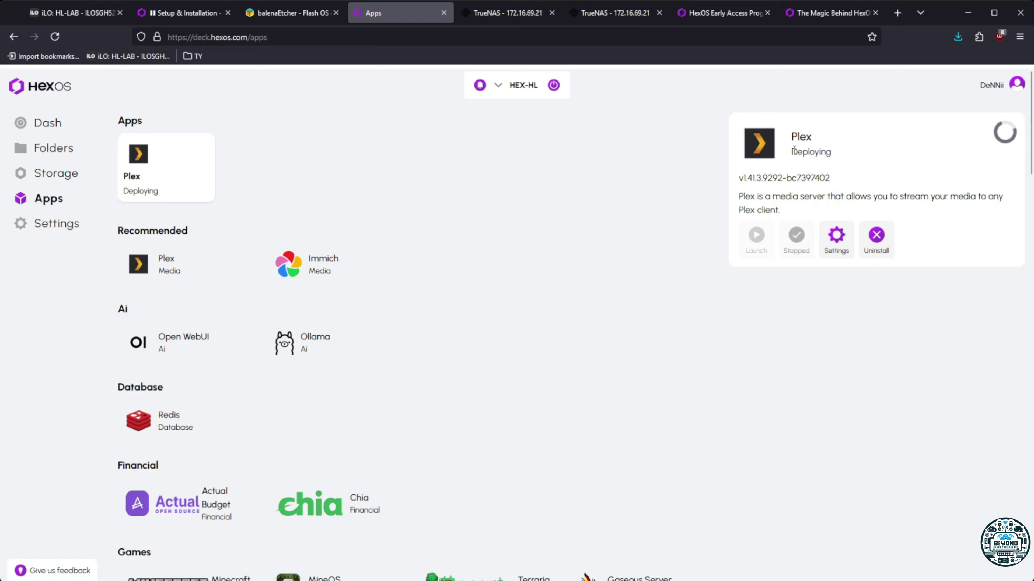
left_click_drag(794, 151, 842, 152)
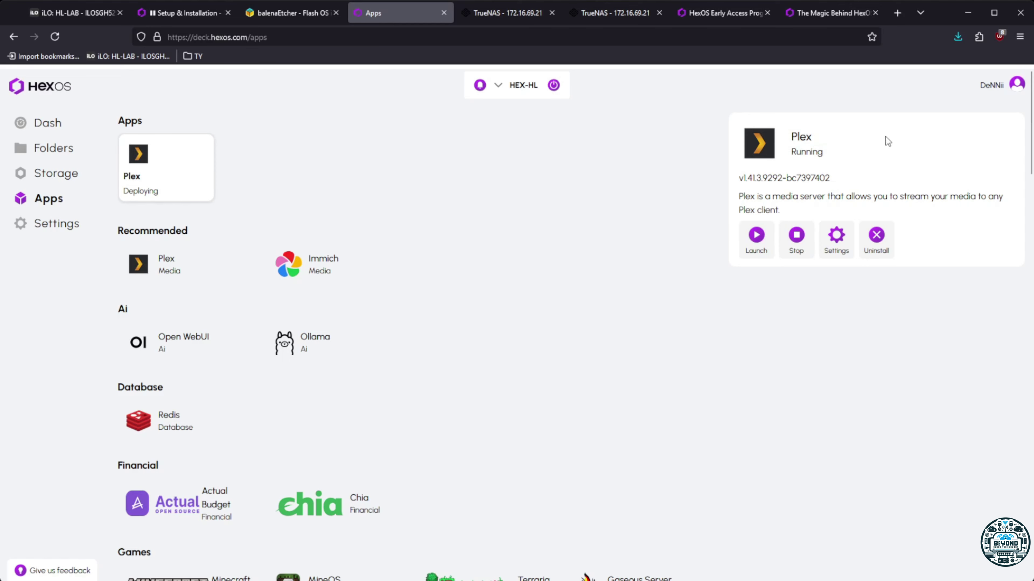
Launch Plex setup, accept the HEX-HL1 server name, and add a Movies library
left_click(756, 236)
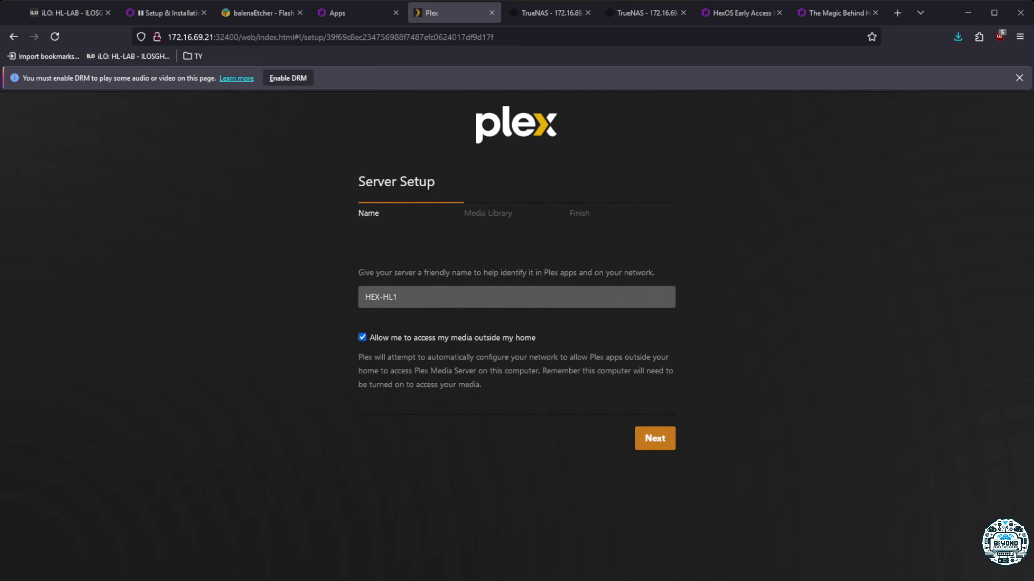
left_click(654, 438)
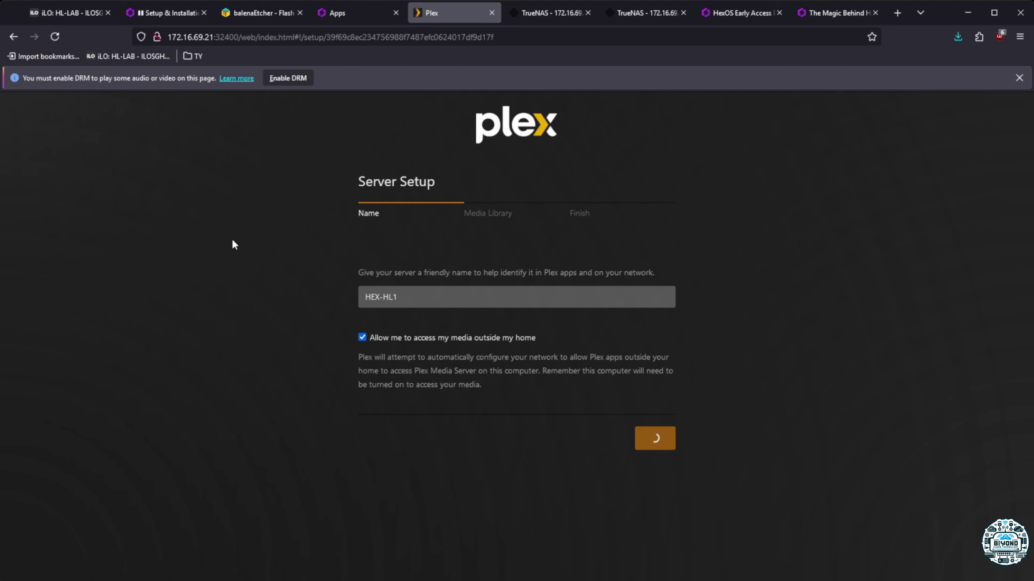
left_click(525, 331)
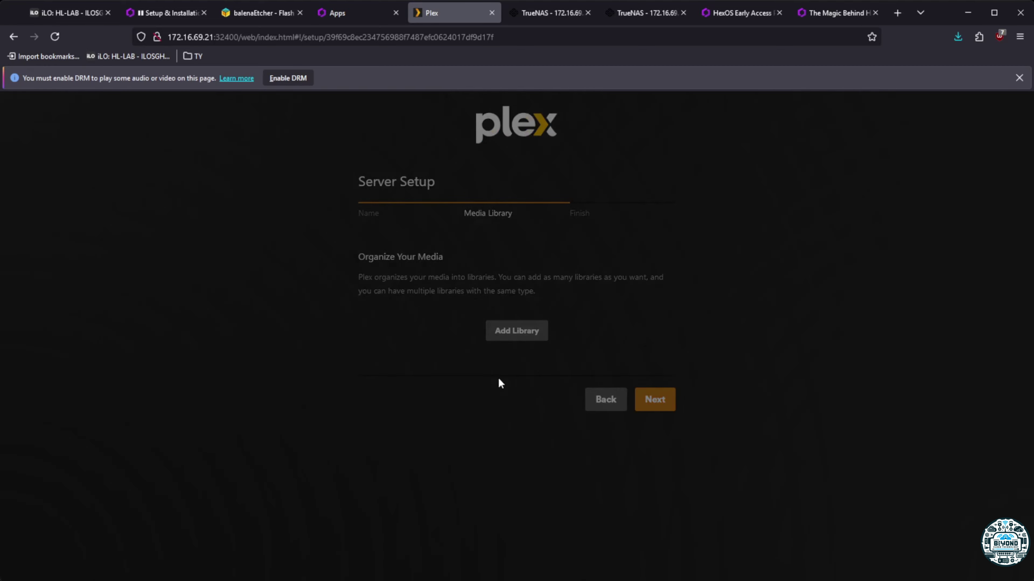
left_click(448, 226)
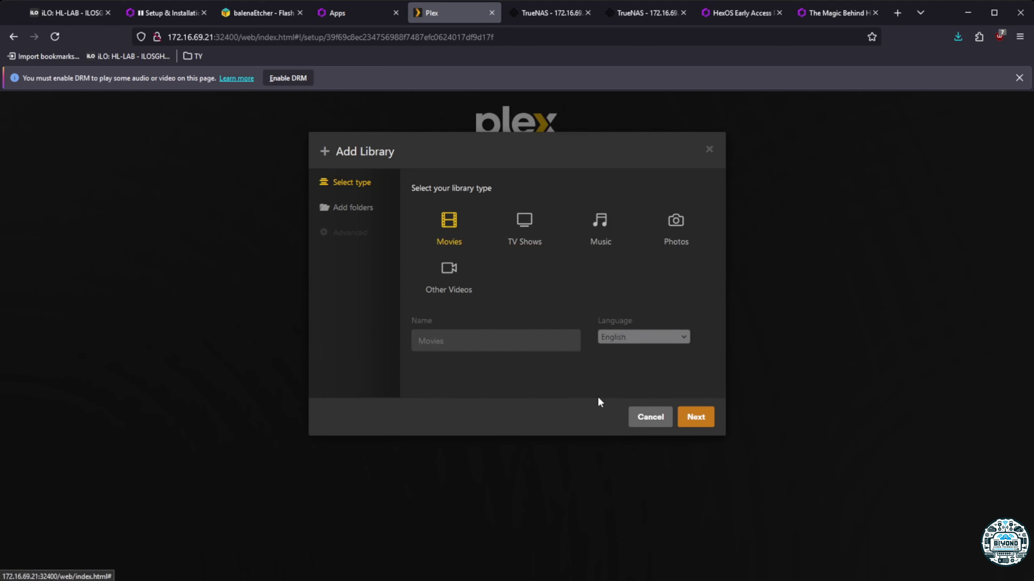
left_click(704, 424)
Point the Movies library at the /movies folder, add it, and continue to Finish
left_click(554, 217)
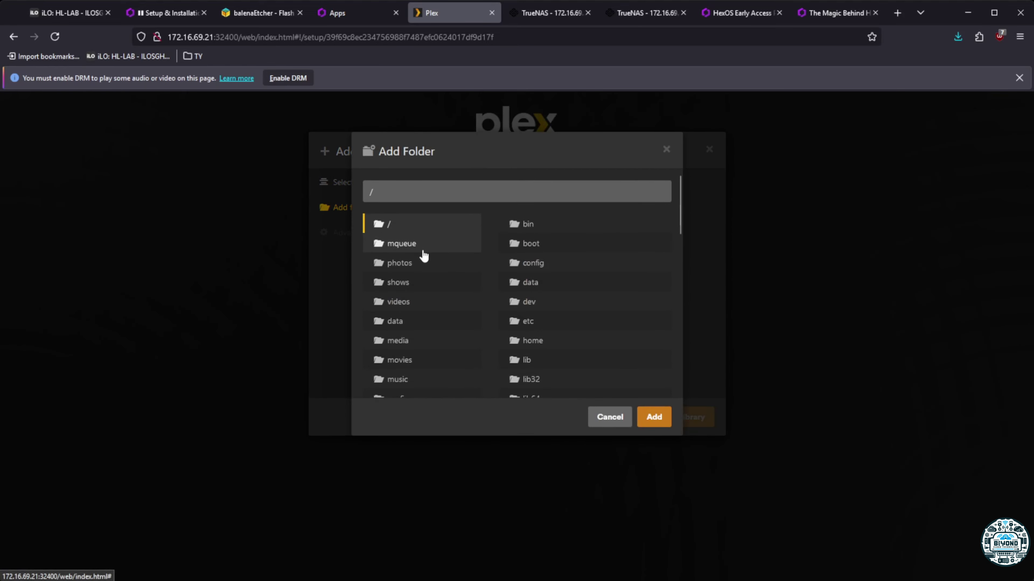
left_click(408, 364)
left_click(653, 416)
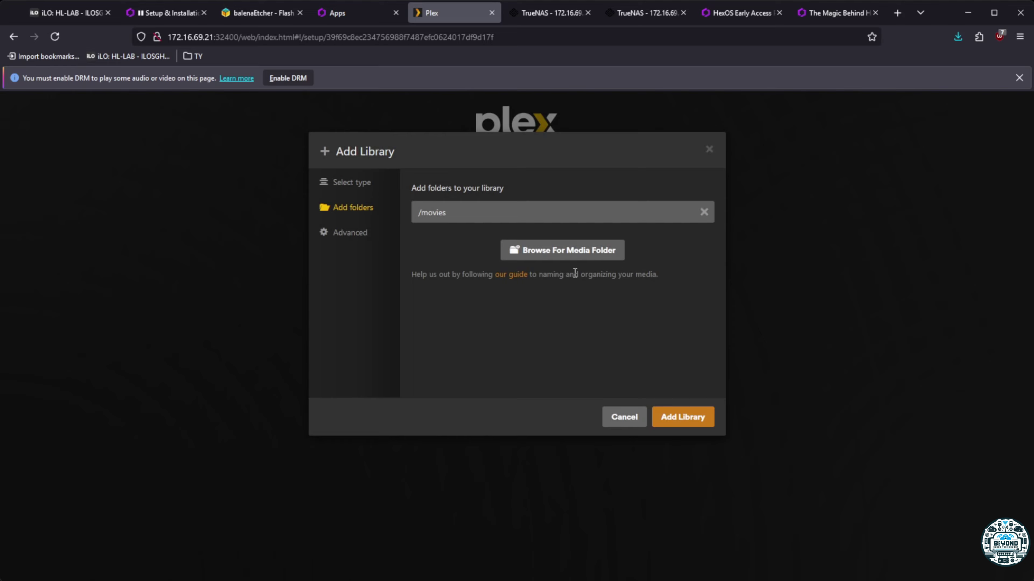
left_click(696, 416)
left_click(657, 450)
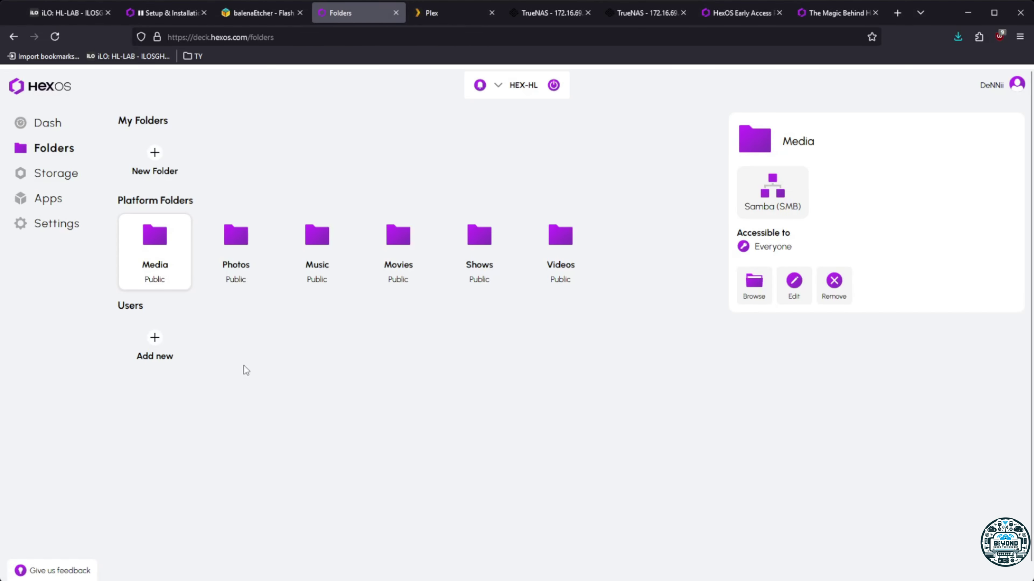
Add a new local user account with a username and password
left_click(169, 338)
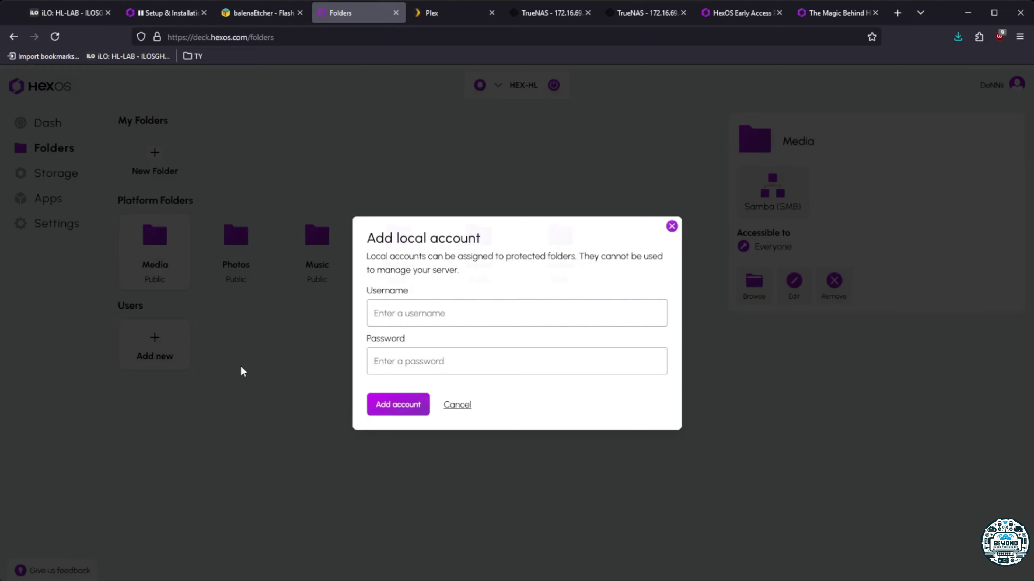
left_click(450, 312)
type("dennii")
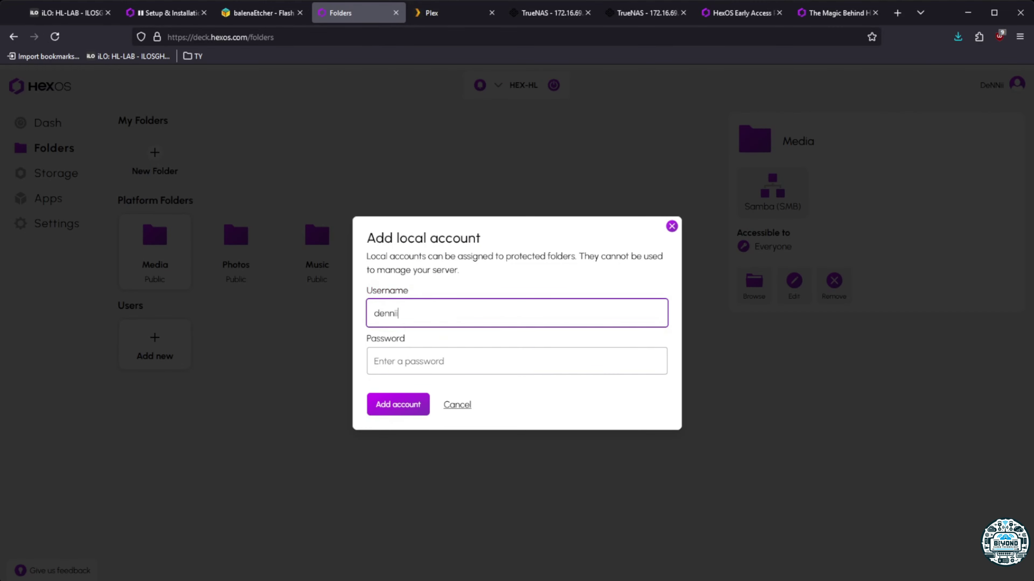
key("Tab")
type("*********")
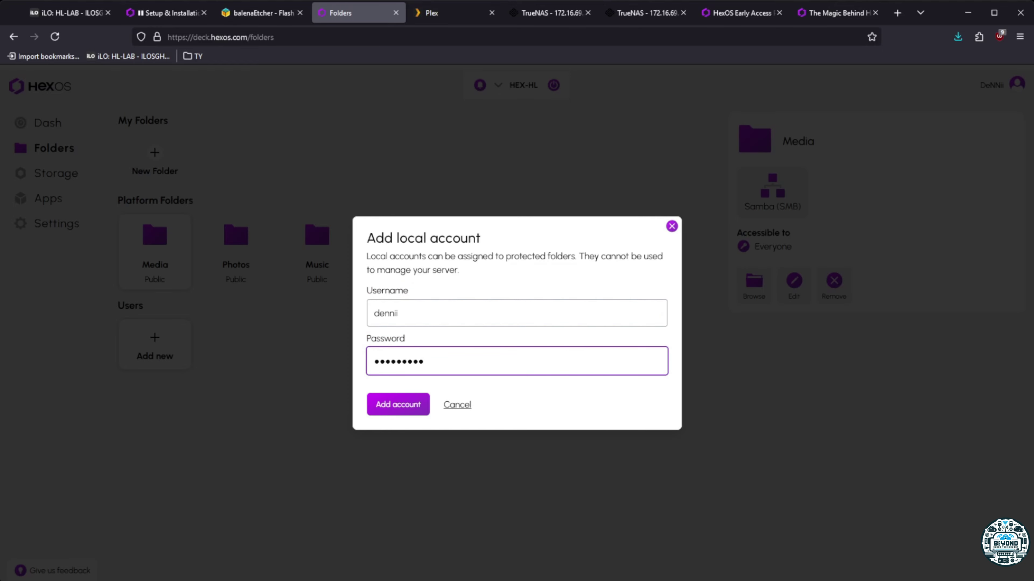
left_click(413, 406)
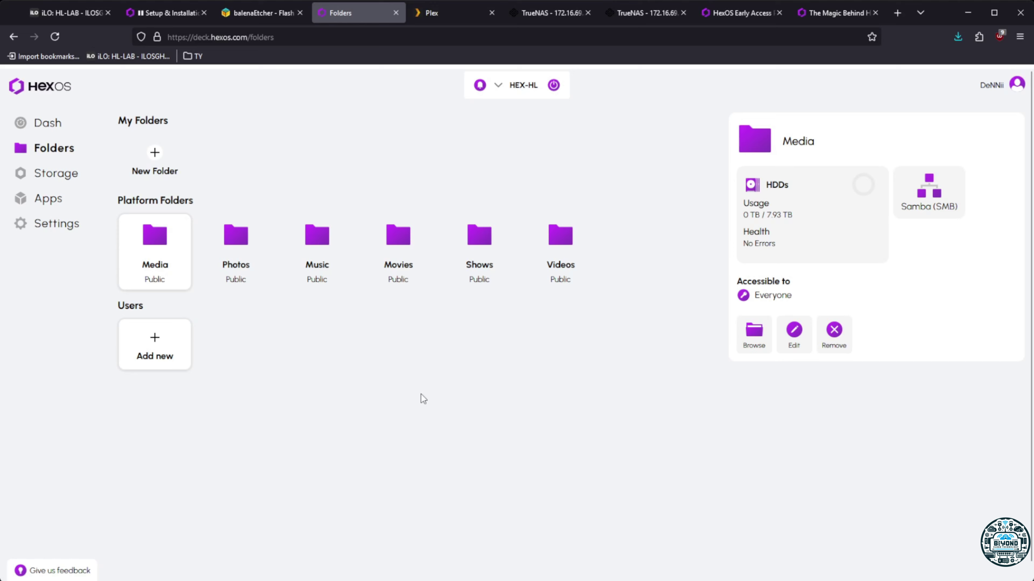
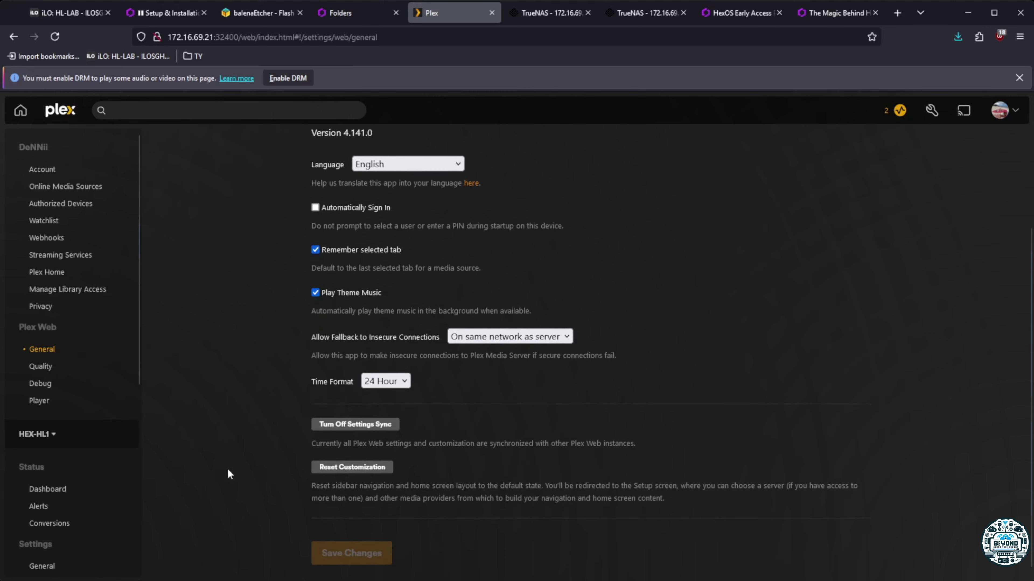
Inspect the Transcoder page's hardware acceleration options and Hardware transcoding device description
scroll(54, 502, "down", 5)
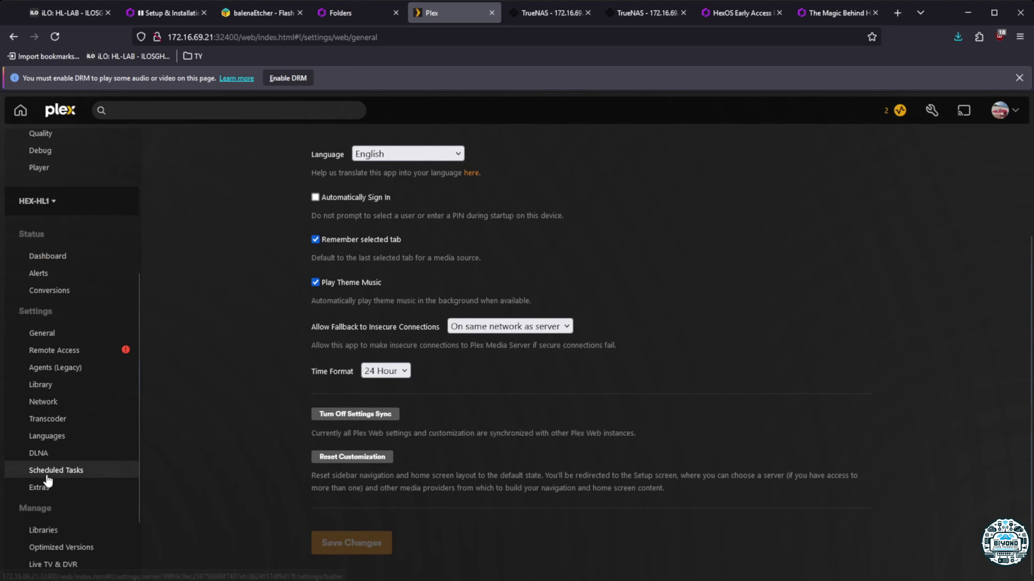
left_click(48, 420)
scroll(287, 424, "down", 7)
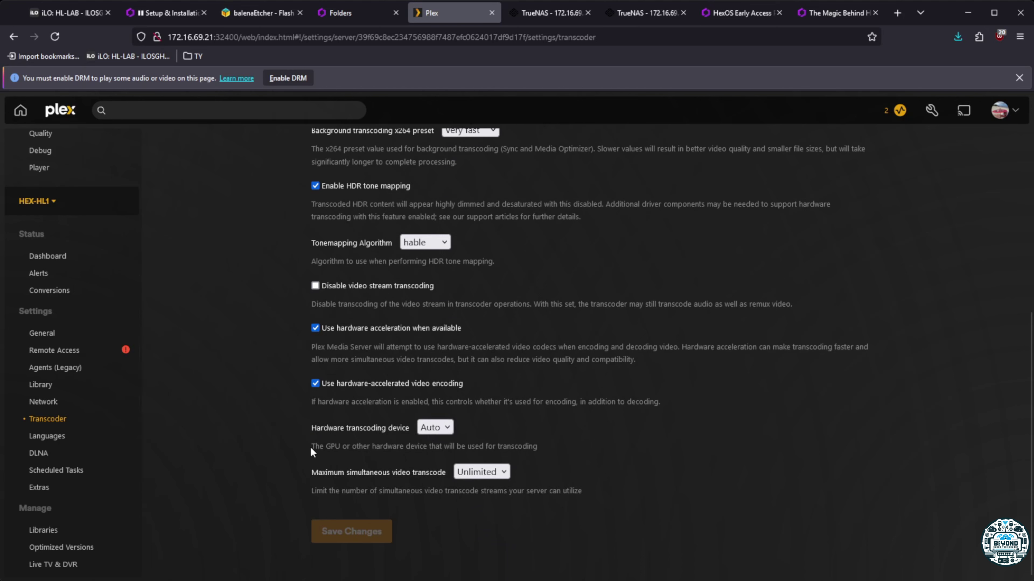
left_click_drag(310, 446, 537, 446)
left_click(538, 446)
double_click(536, 446)
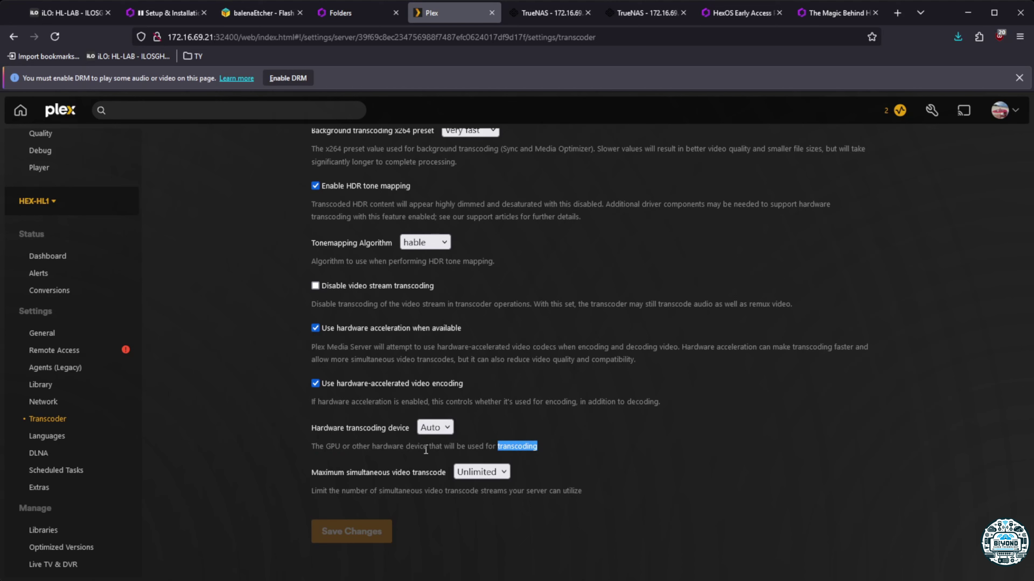
left_click(540, 453)
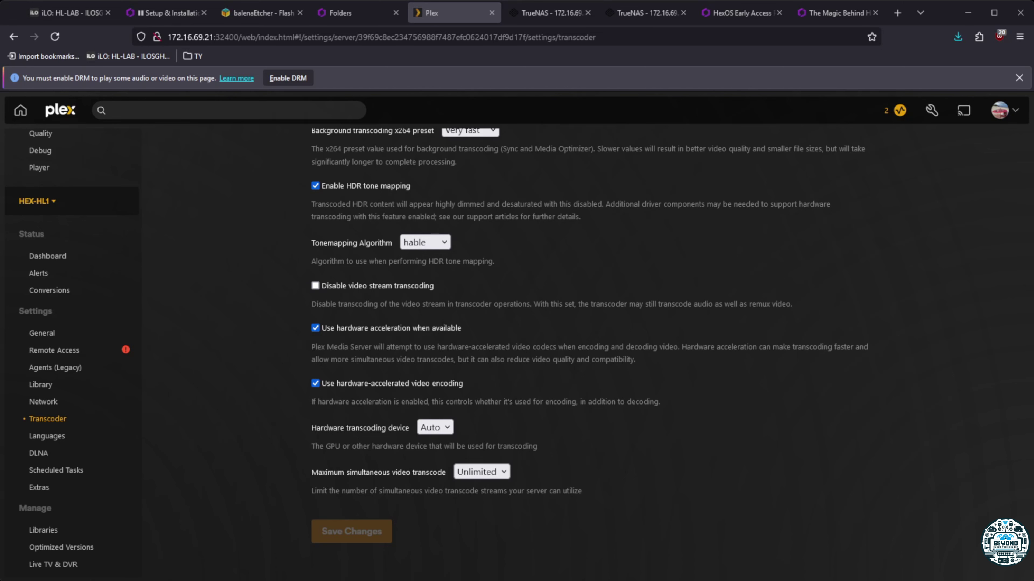
scroll(355, 360, "up", 5)
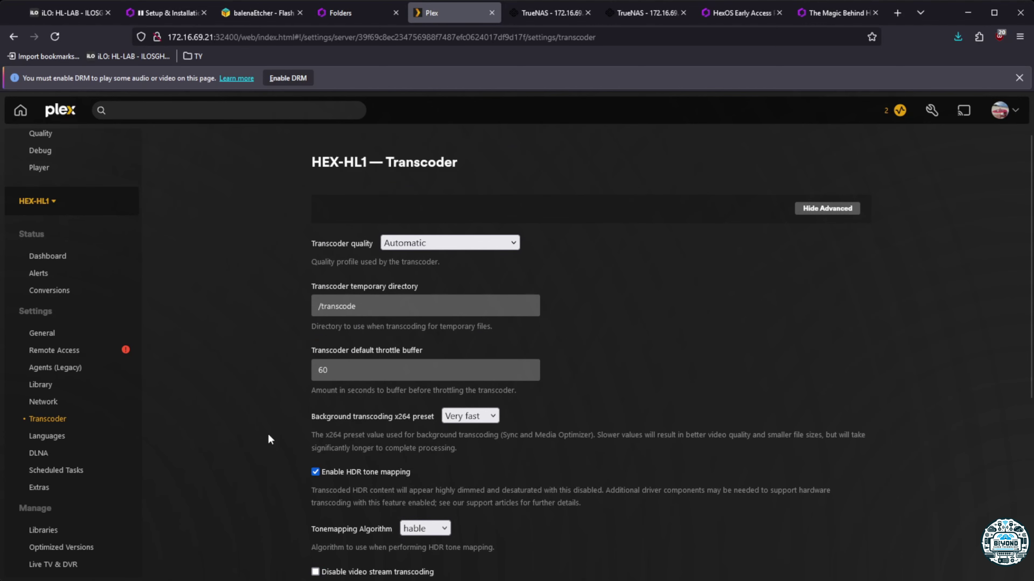
scroll(268, 439, "down", 5)
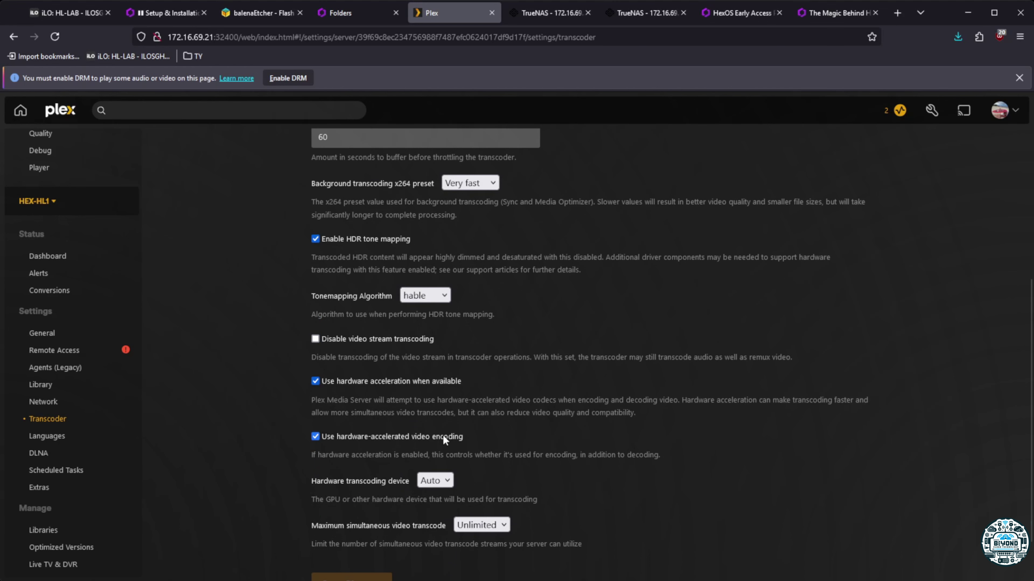
scroll(456, 416, "down", 1)
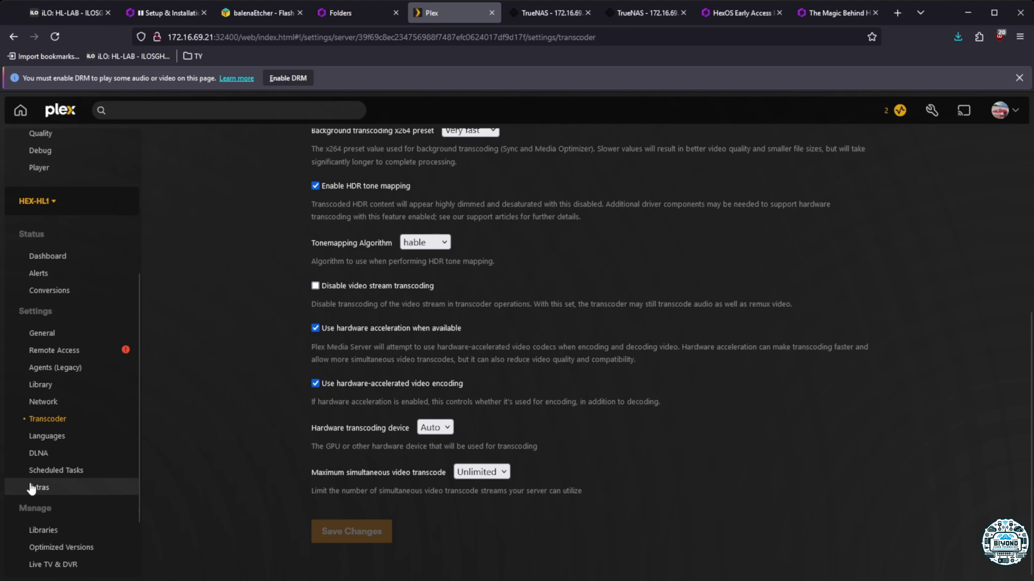
scroll(451, 394, "up", 7)
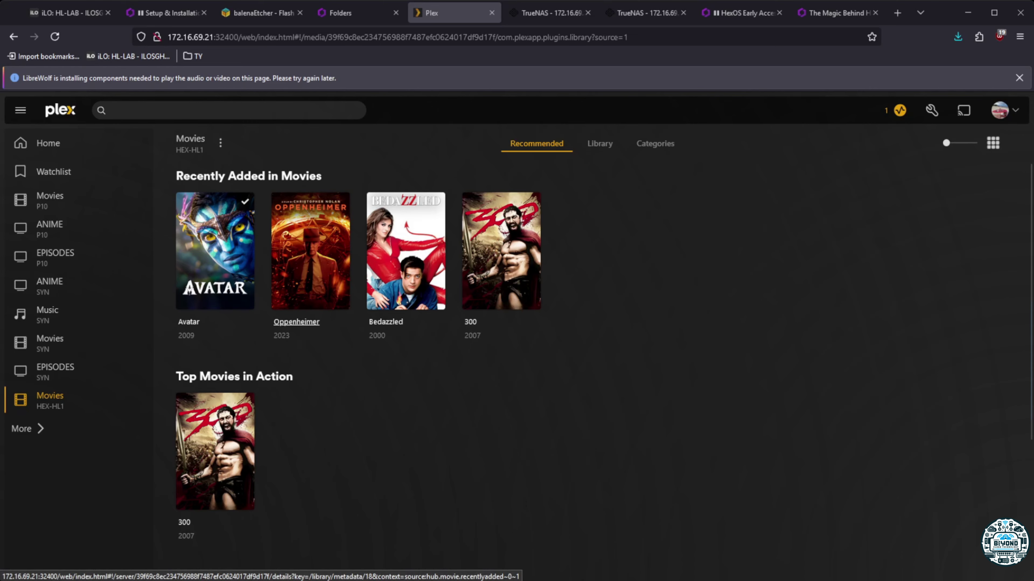
Try playing Bedazzled (HEVC Main 10), dismiss its playback error, and return to Movies
left_click(385, 322)
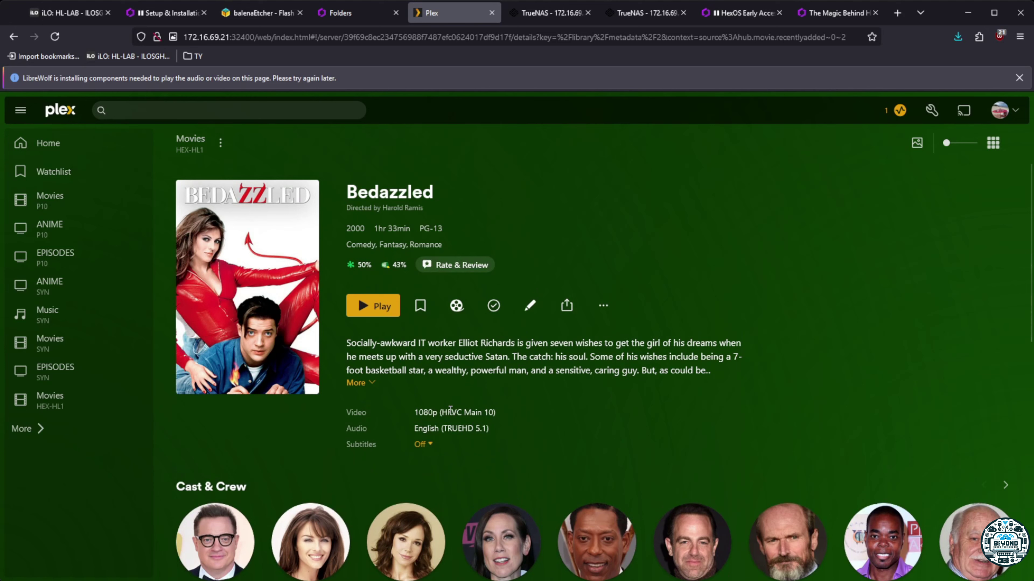
left_click_drag(442, 412, 496, 413)
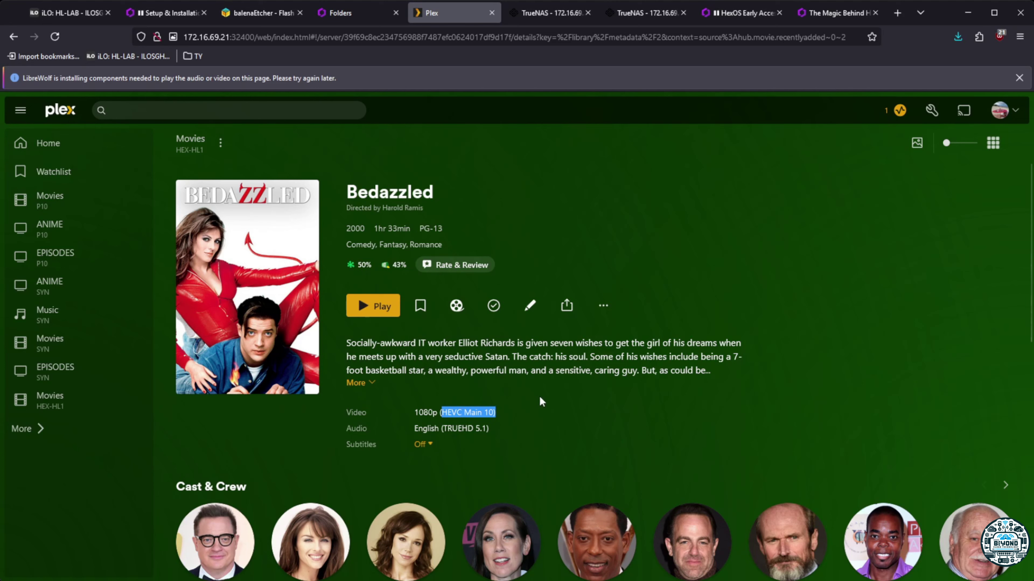
left_click(380, 315)
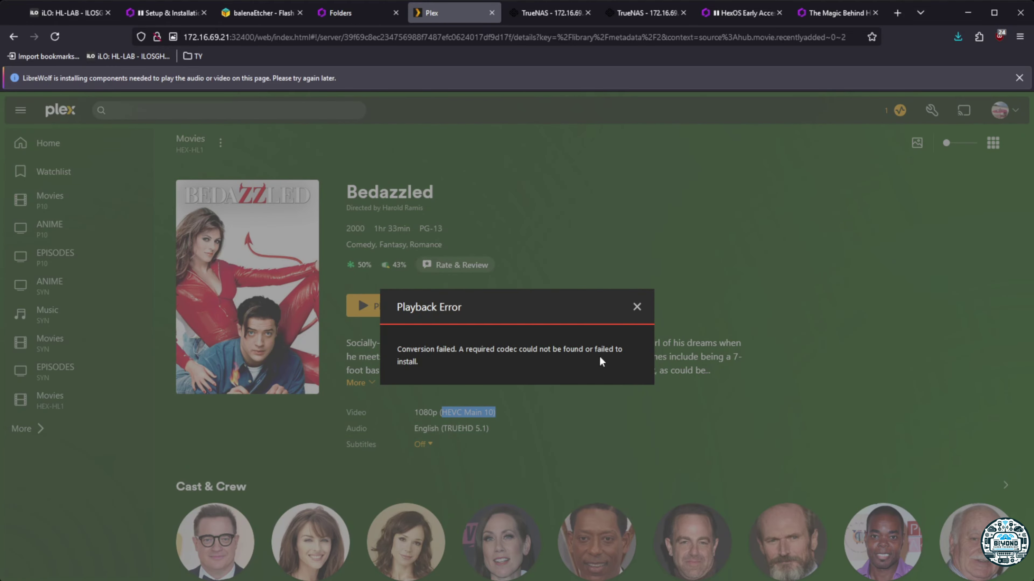
left_click(637, 307)
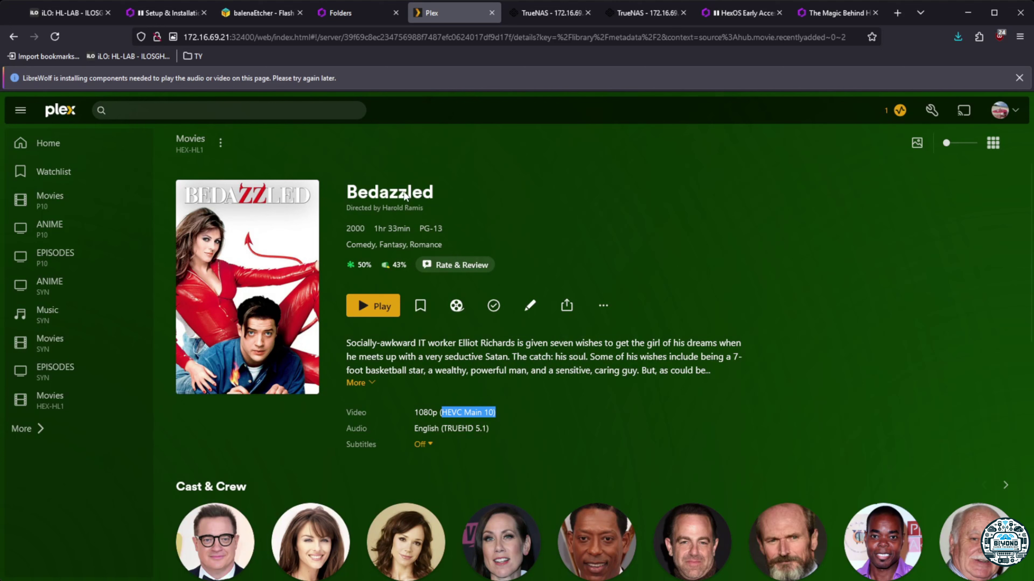
left_click(196, 141)
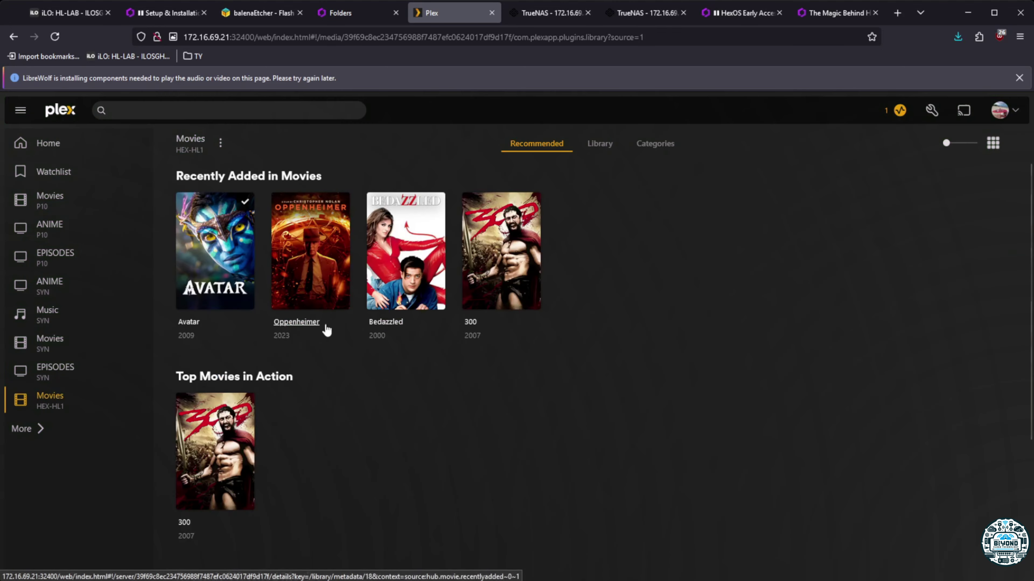
Open 300, confirm its 1080p H.264 format, and start playing it
left_click(480, 324)
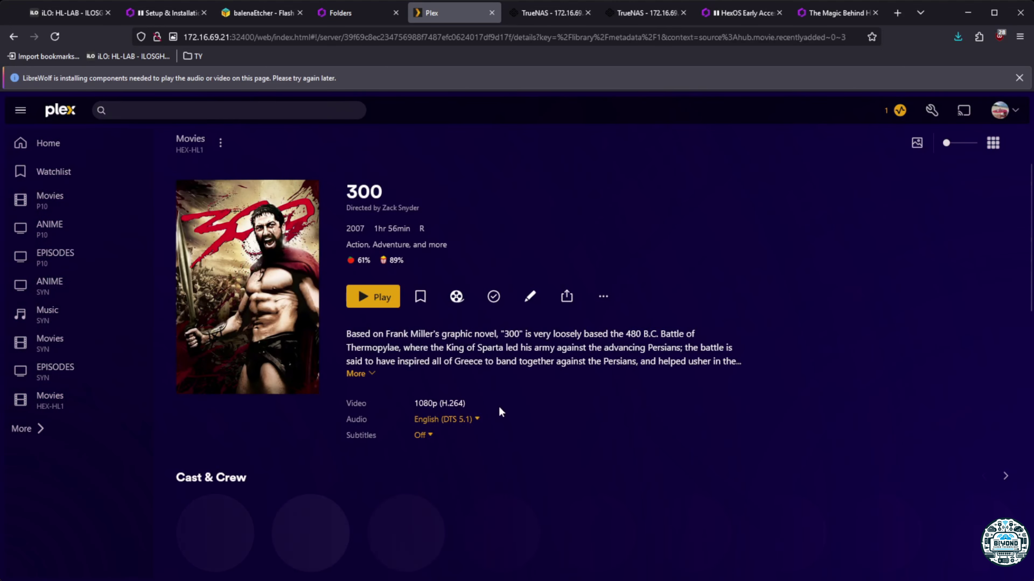
left_click_drag(414, 412, 484, 416)
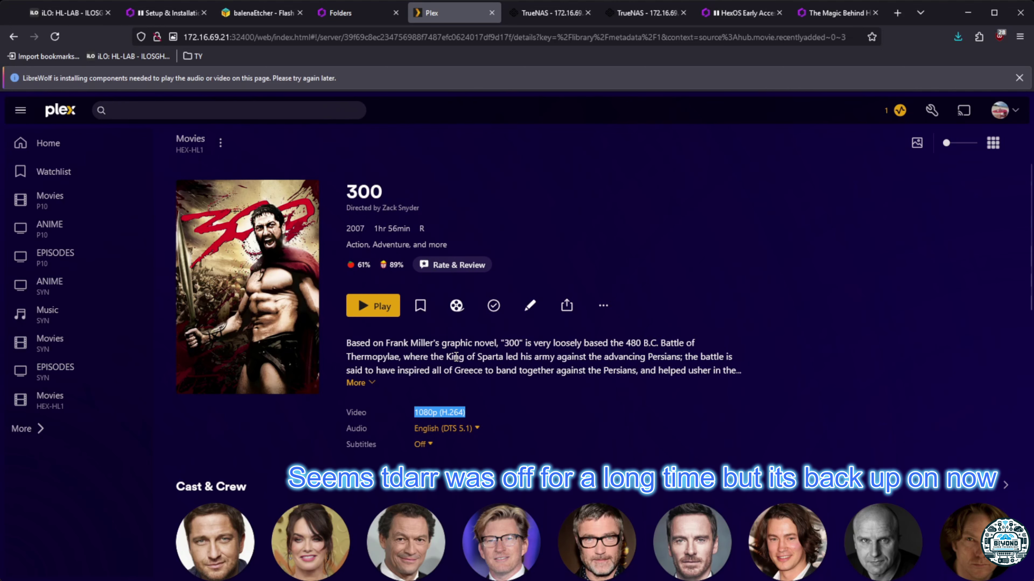
left_click(371, 306)
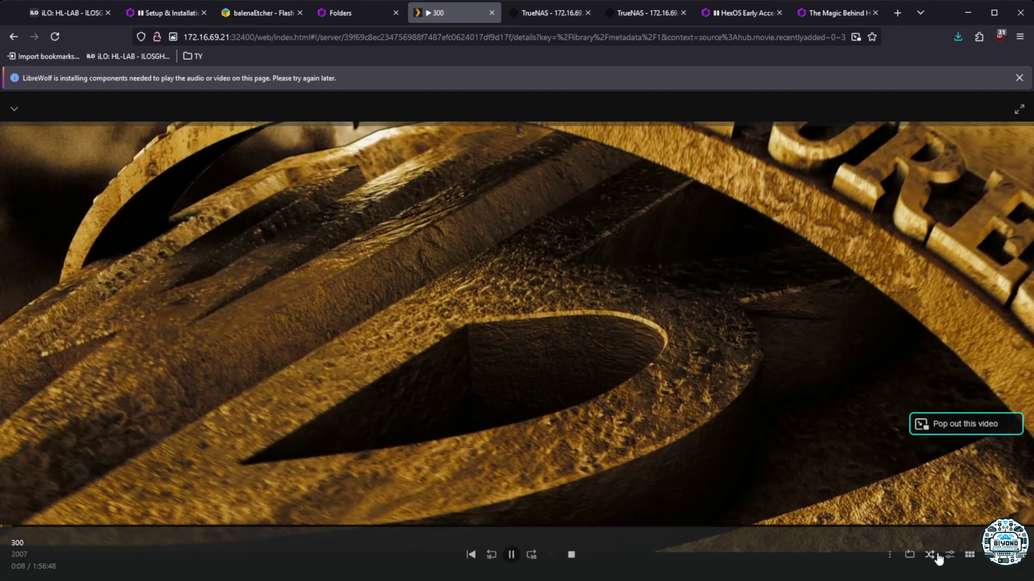
Change 300's playback quality from original to Convert at 8 Mbps 1080p HD
left_click(947, 557)
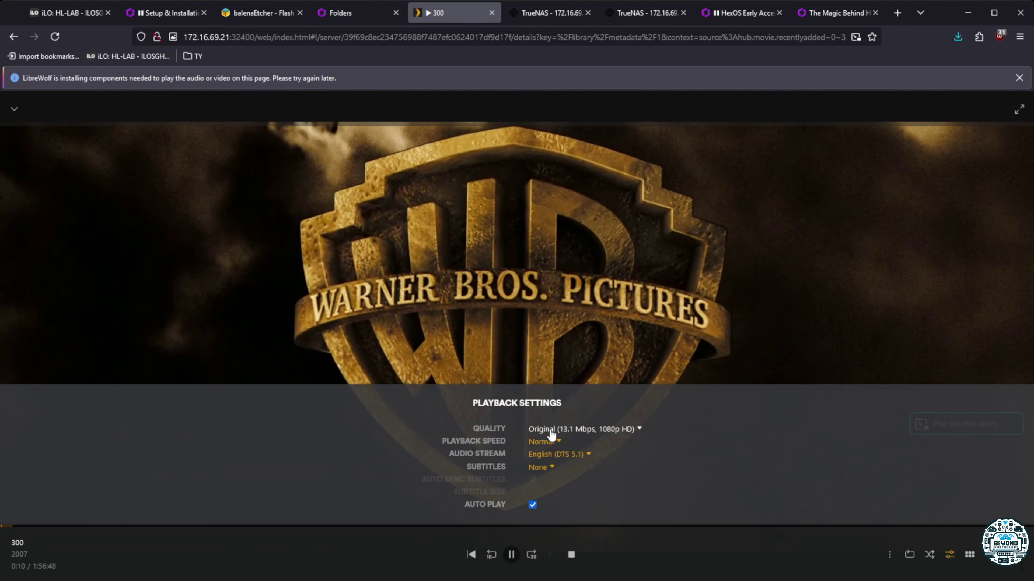
left_click(552, 432)
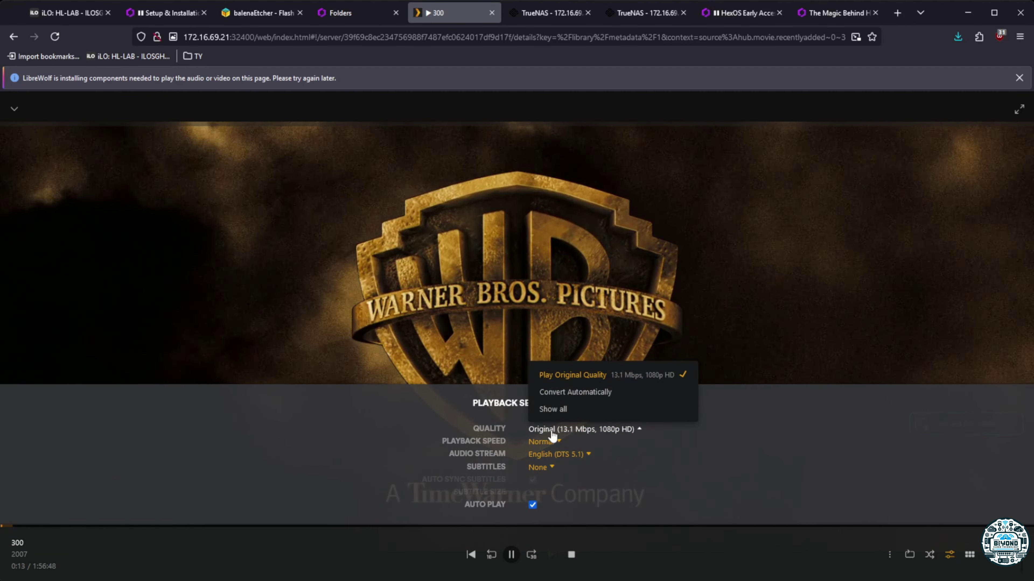
left_click(560, 411)
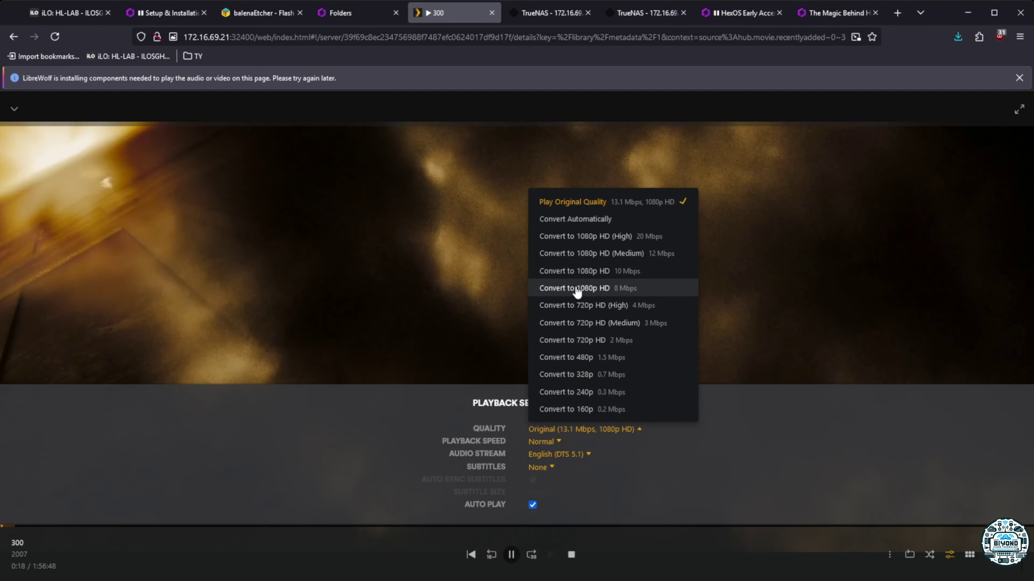
left_click(577, 289)
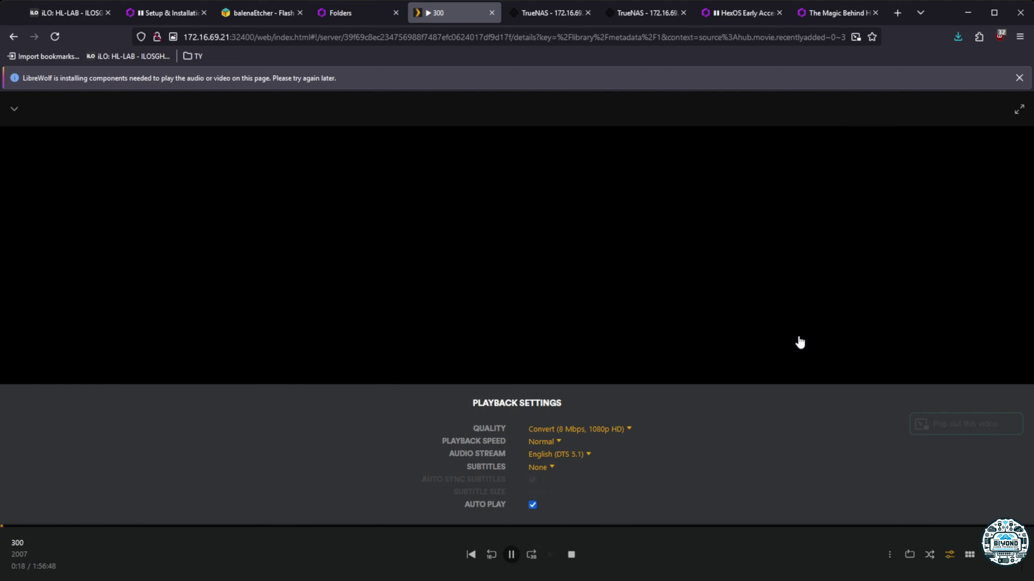
Open the HexOS dashboard, permanently dismiss the welcome dialog, and show Processor details
left_click(360, 14)
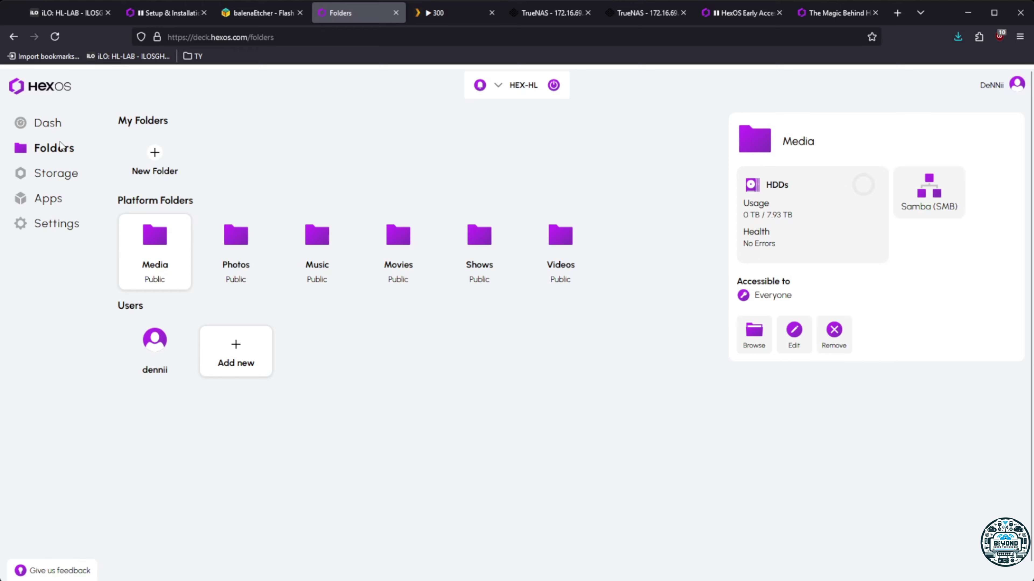
left_click(47, 123)
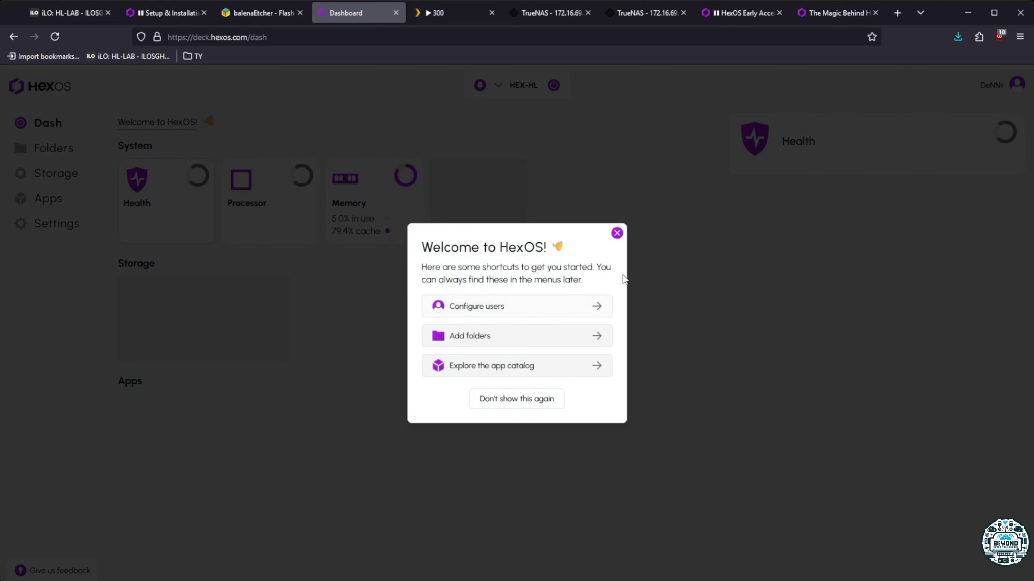
left_click(509, 403)
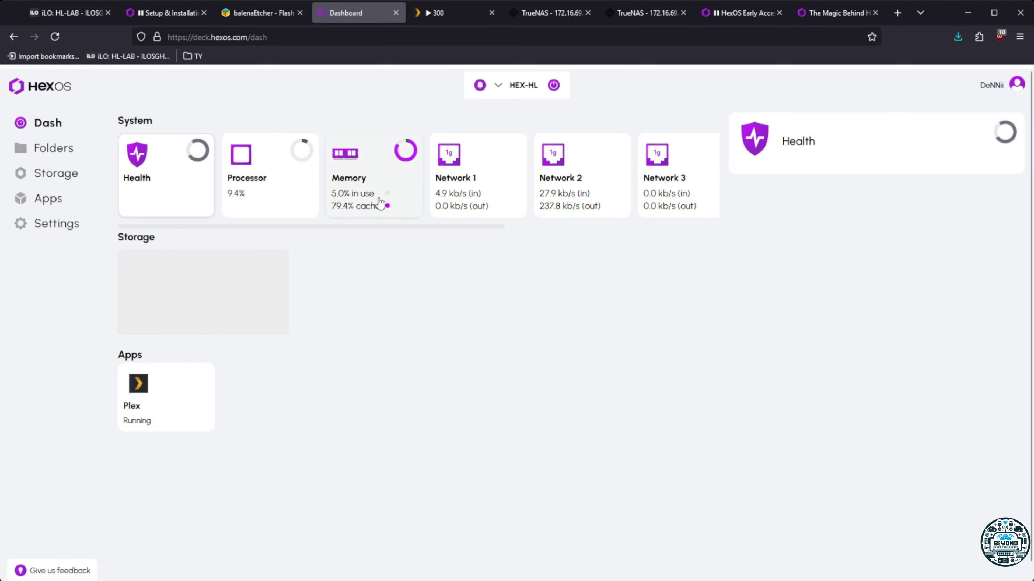
left_click(265, 199)
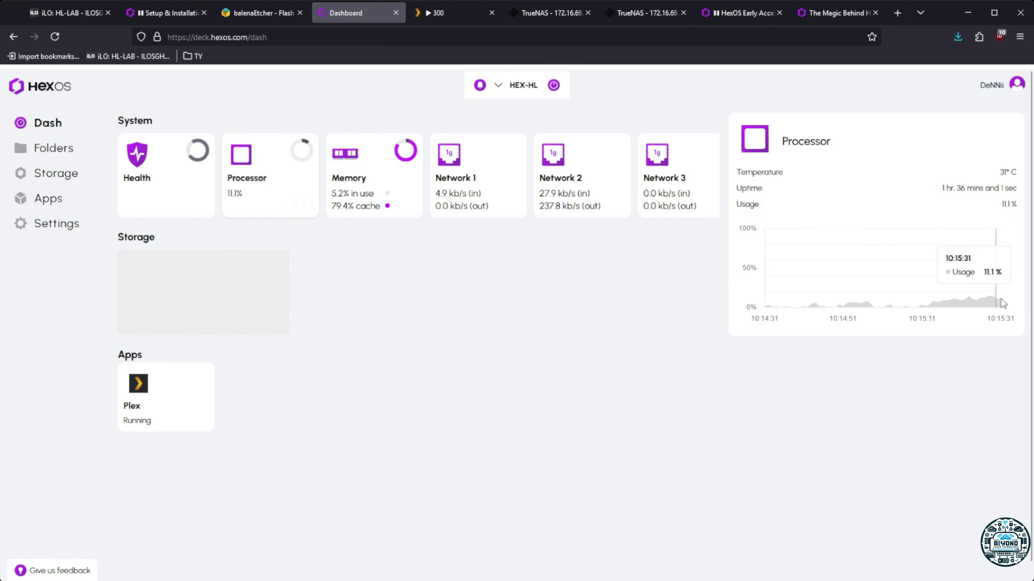
Skip 300 ahead to about 5:29 while checking dashboard CPU load around 12–15%
left_click(451, 13)
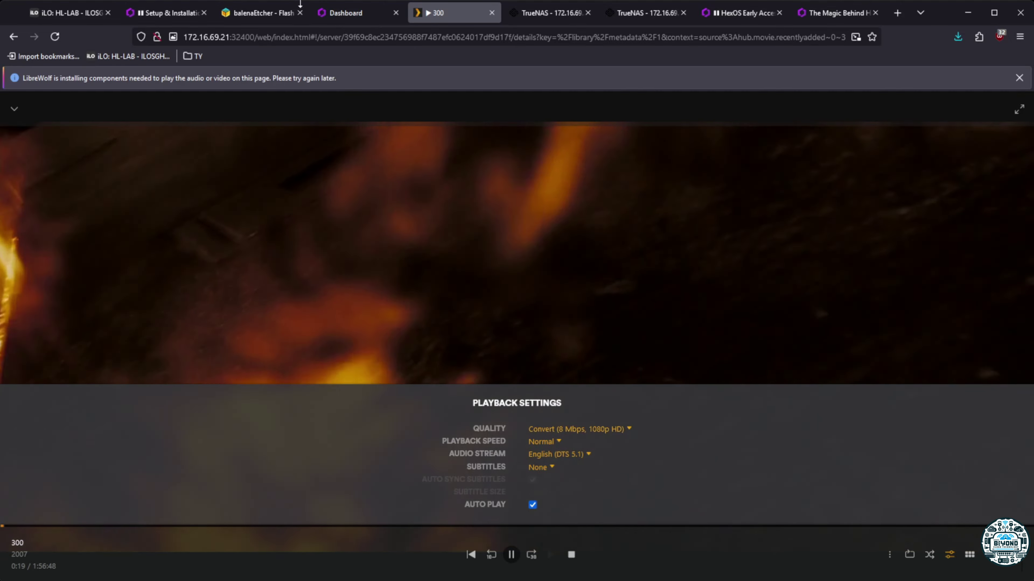
left_click(360, 12)
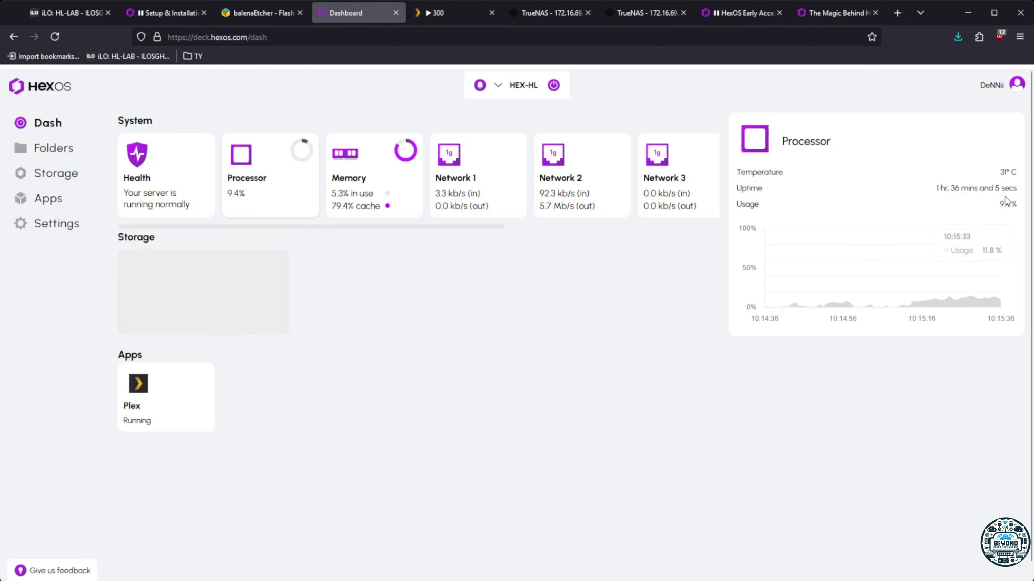
left_click(457, 13)
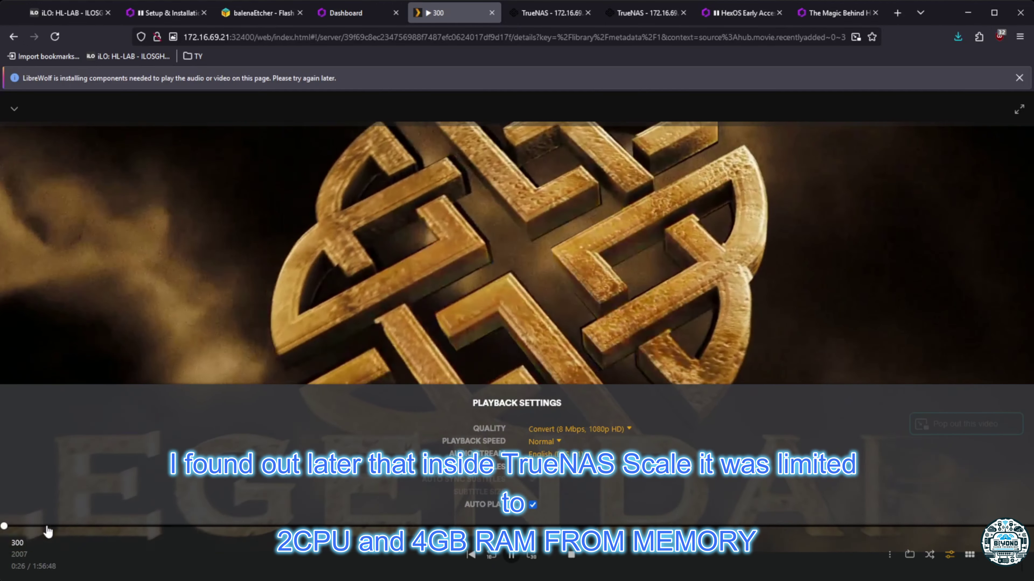
left_click(48, 526)
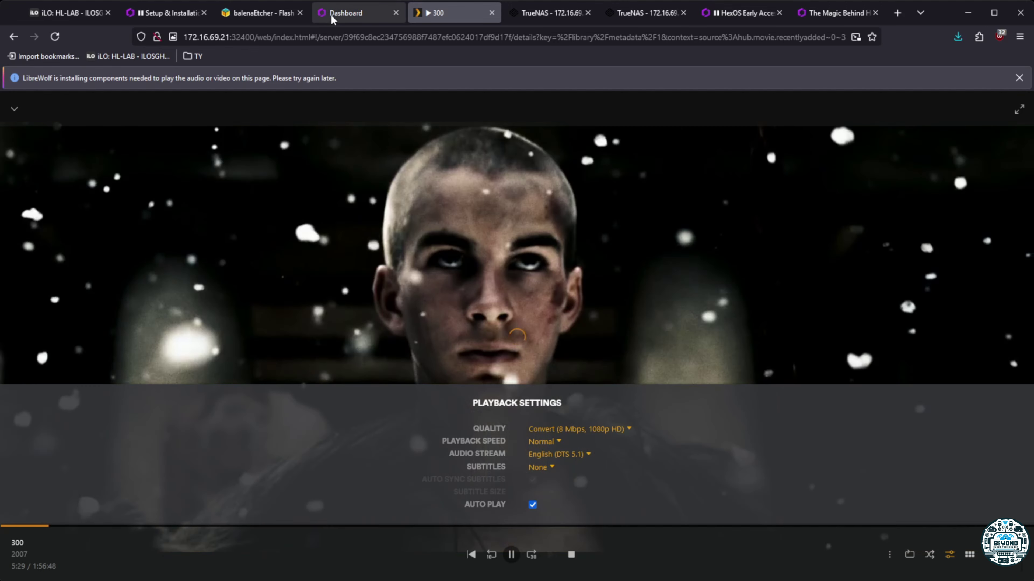
left_click(331, 16)
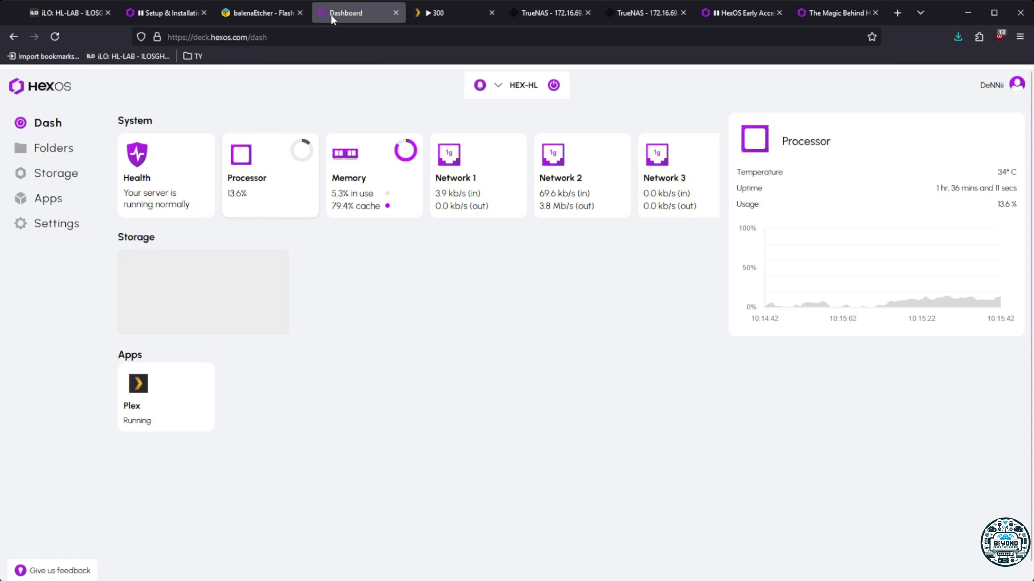
mouse_move(993, 306)
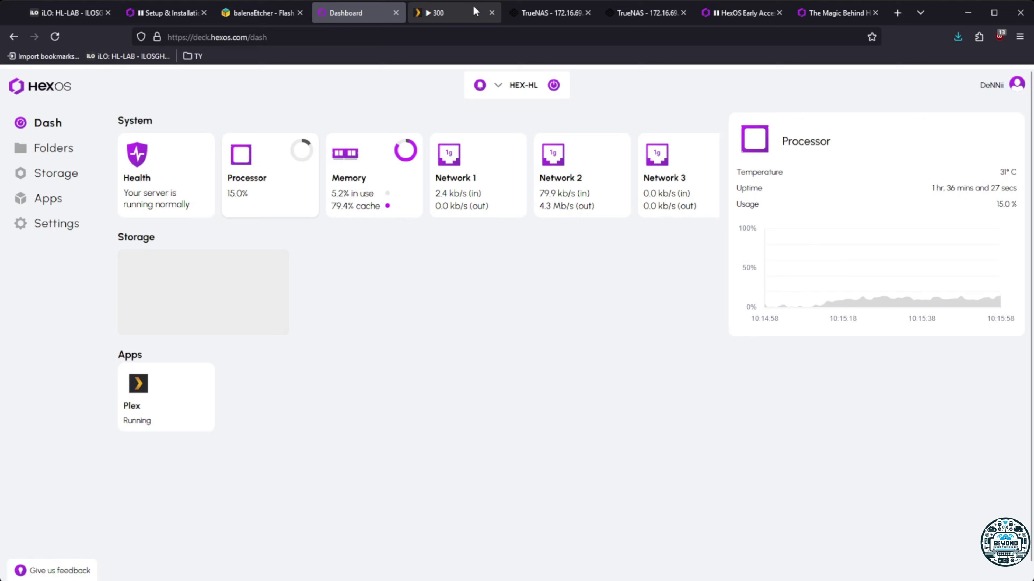
left_click(448, 12)
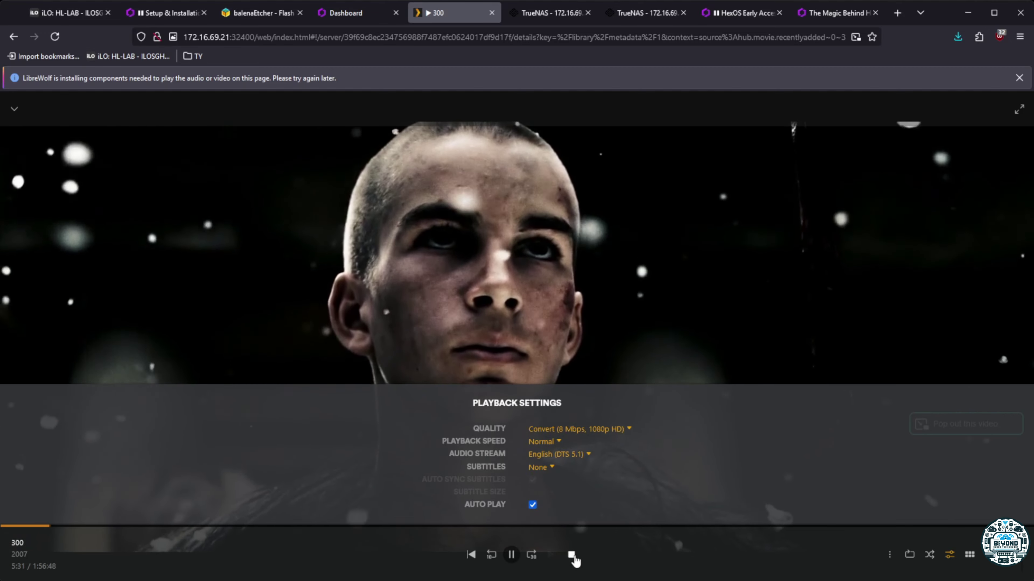
Stop 300, open Avatar, and check its 71.70 GB file size in Get Info
left_click(572, 556)
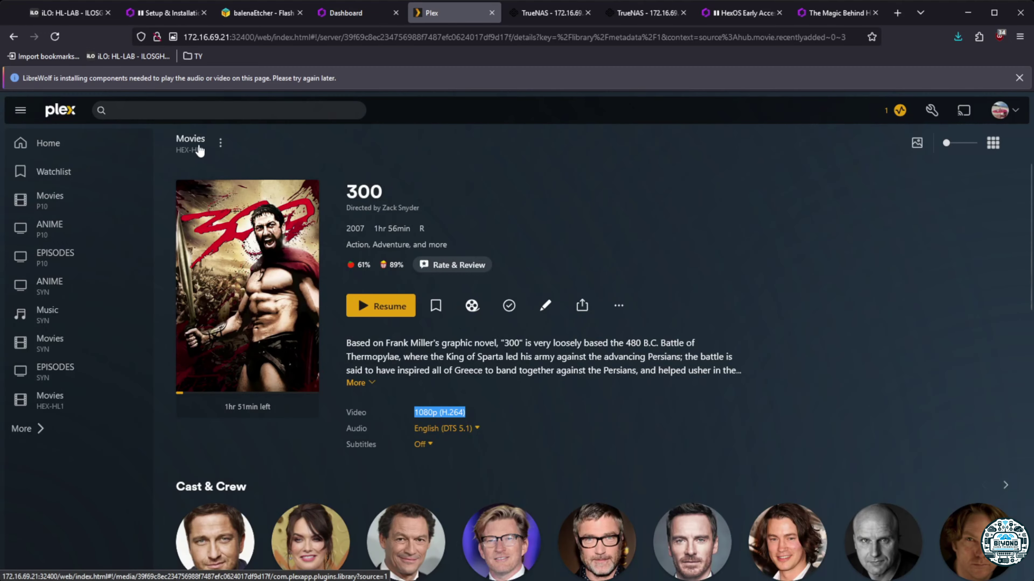
left_click(37, 405)
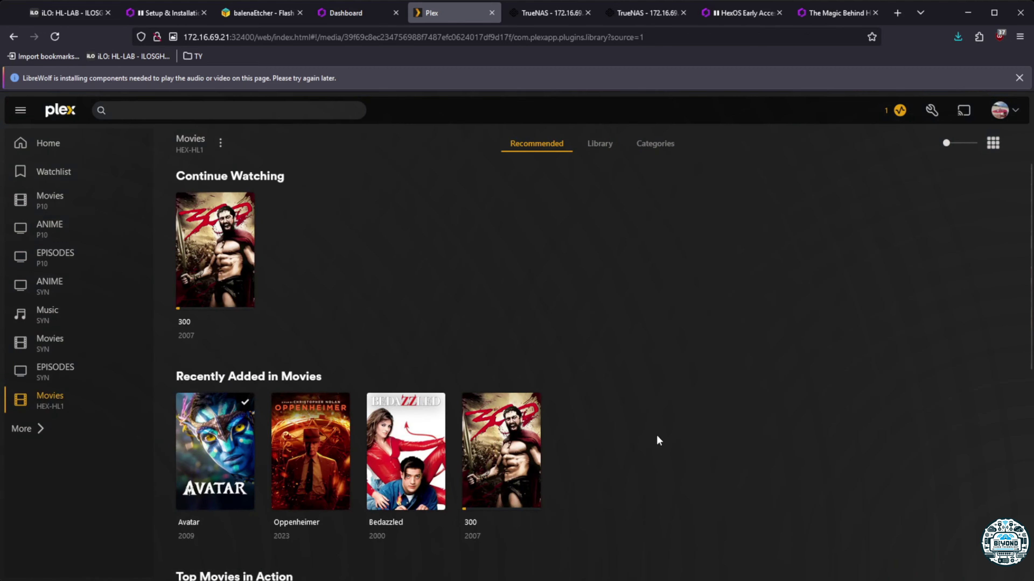
scroll(656, 434, "down", 3)
left_click(199, 407)
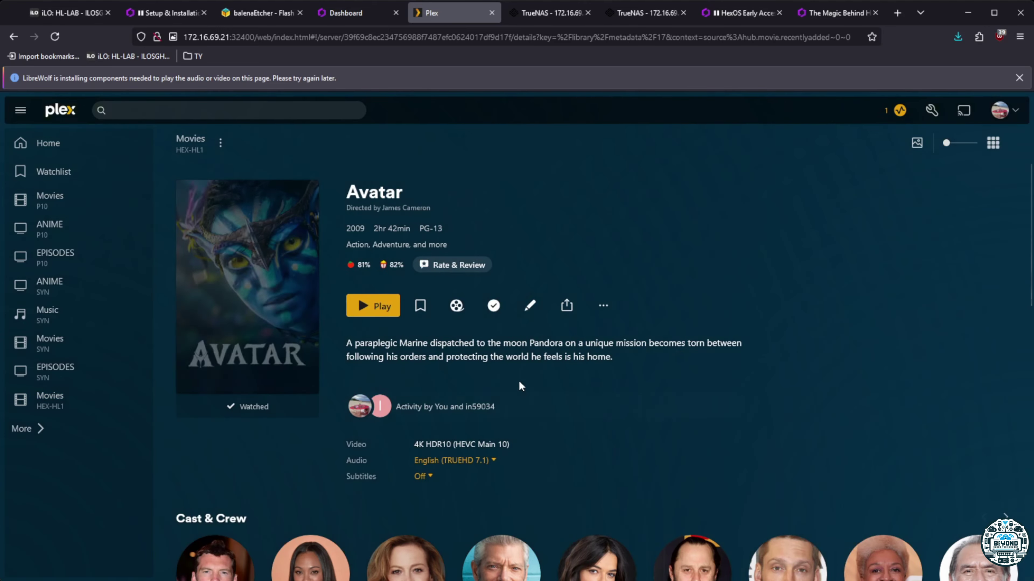
left_click(603, 305)
left_click(618, 562)
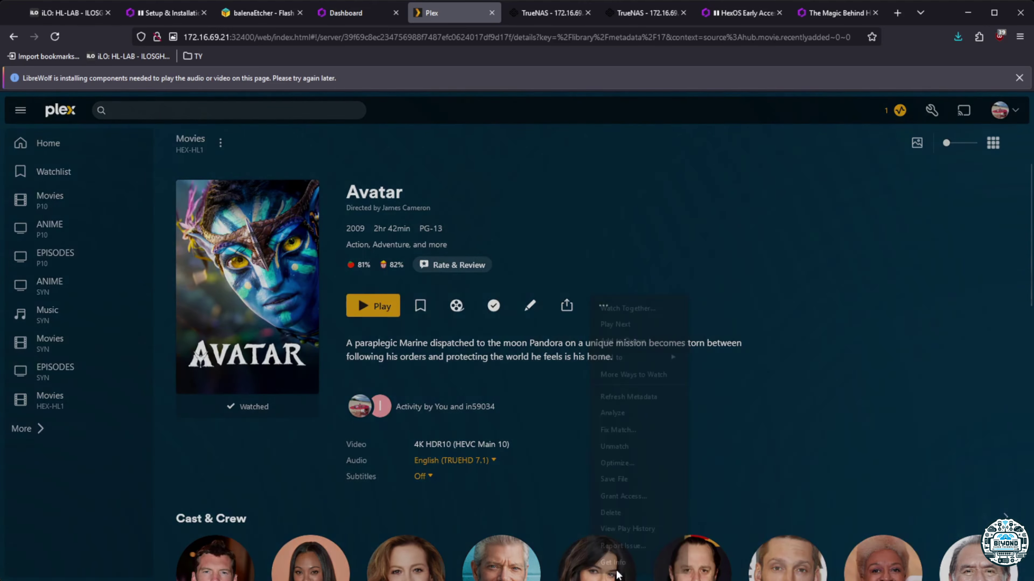
left_click_drag(452, 308, 488, 310)
left_click(708, 151)
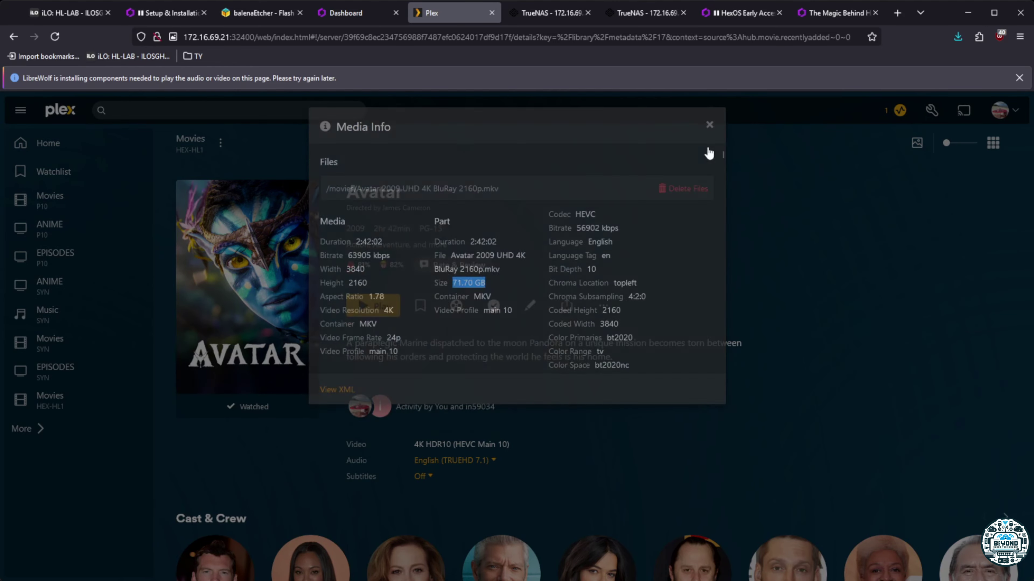
Attempt to play Avatar, dismiss the playback error, and return to Movies HEX-HL1
left_click(373, 304)
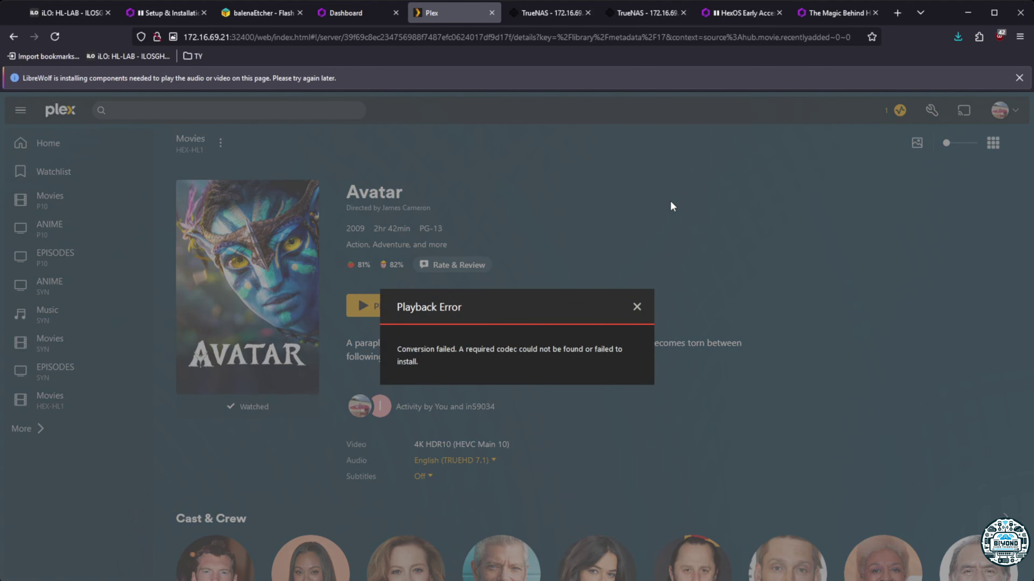
left_click(639, 312)
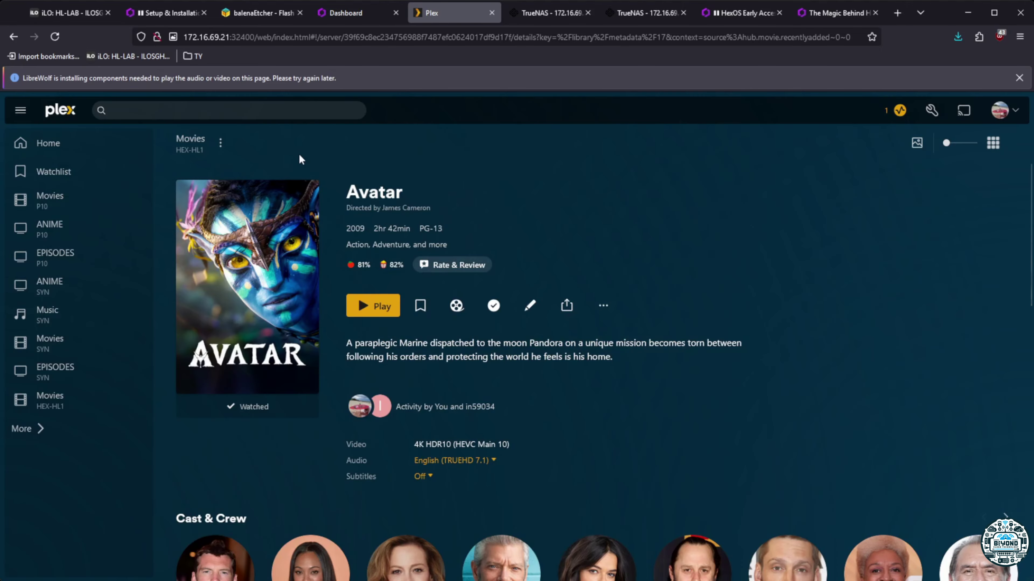
left_click(67, 398)
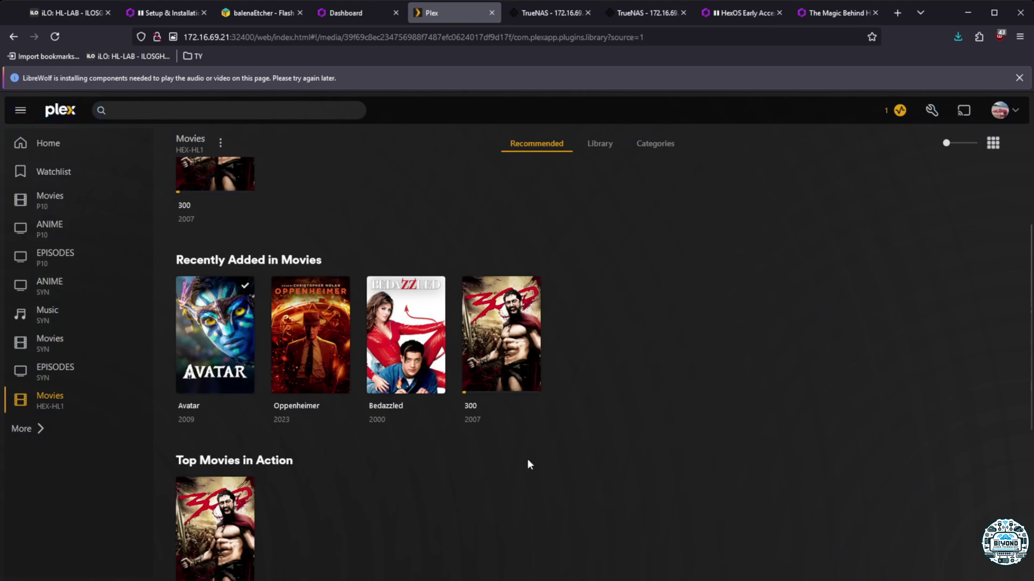
Check Oppenheimer's HEVC Main 10 format and 82.21 GB file size, then play it
left_click(291, 409)
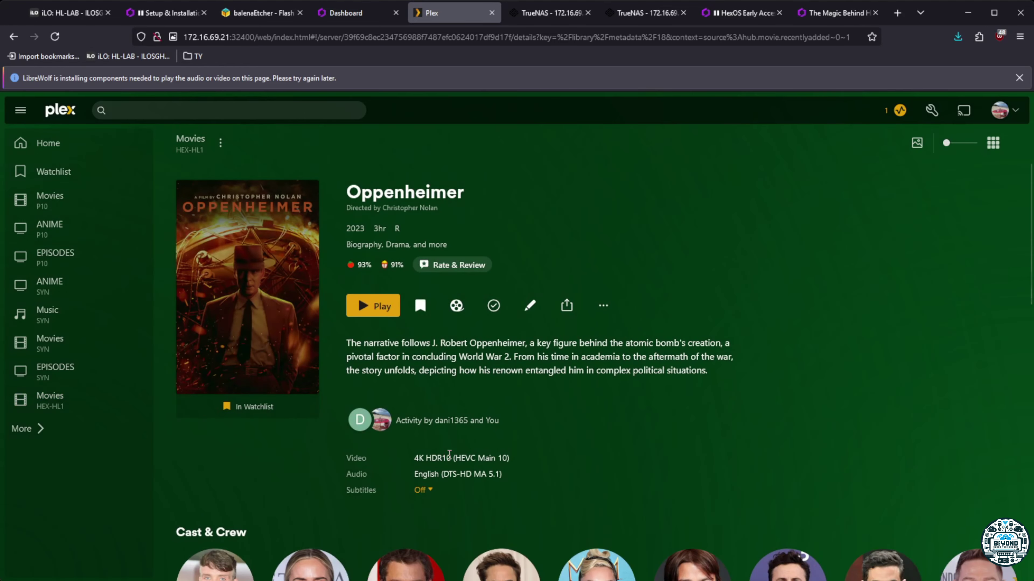
left_click_drag(442, 458, 518, 459)
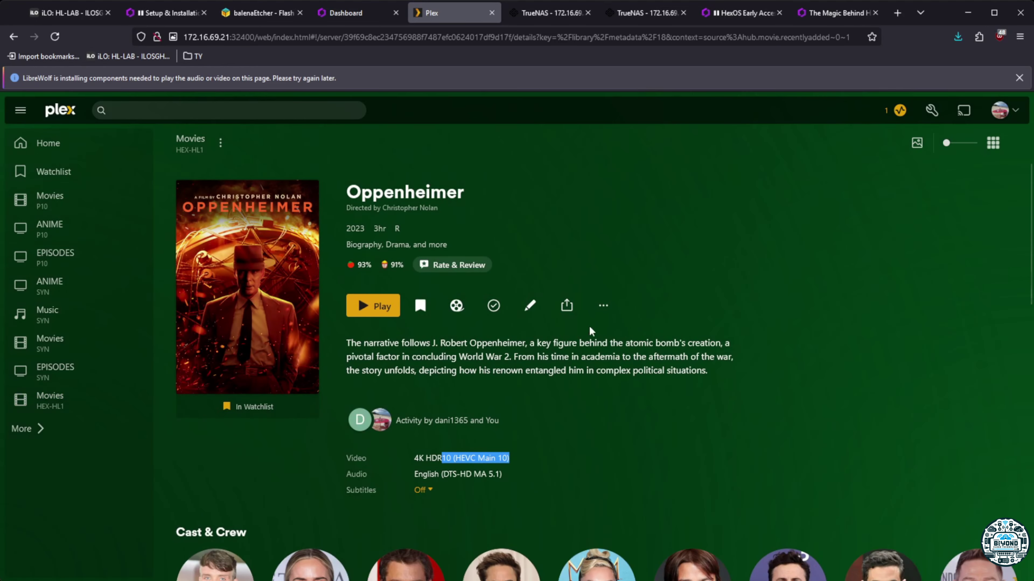
left_click(603, 306)
left_click(616, 567)
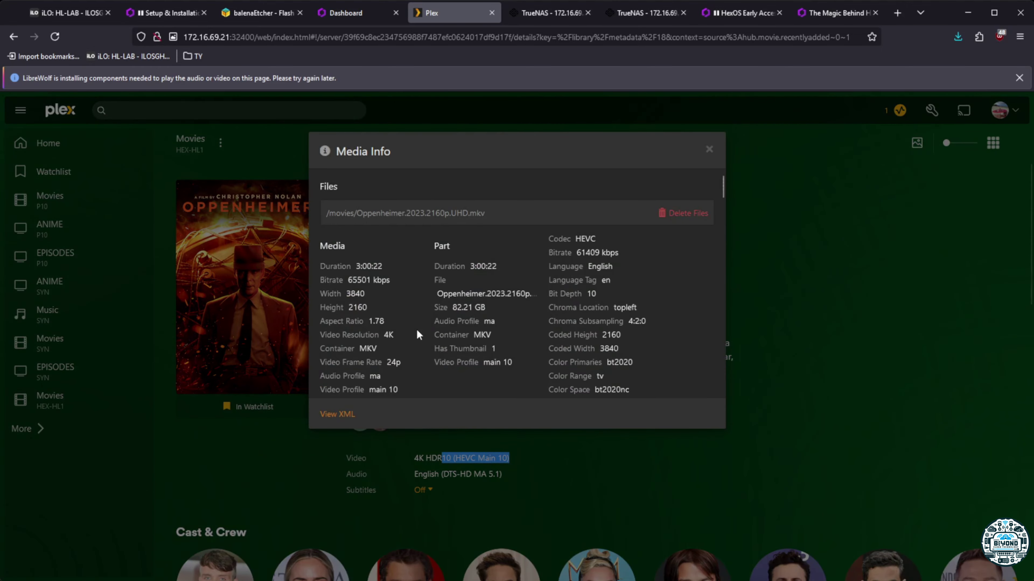
left_click_drag(453, 308, 487, 308)
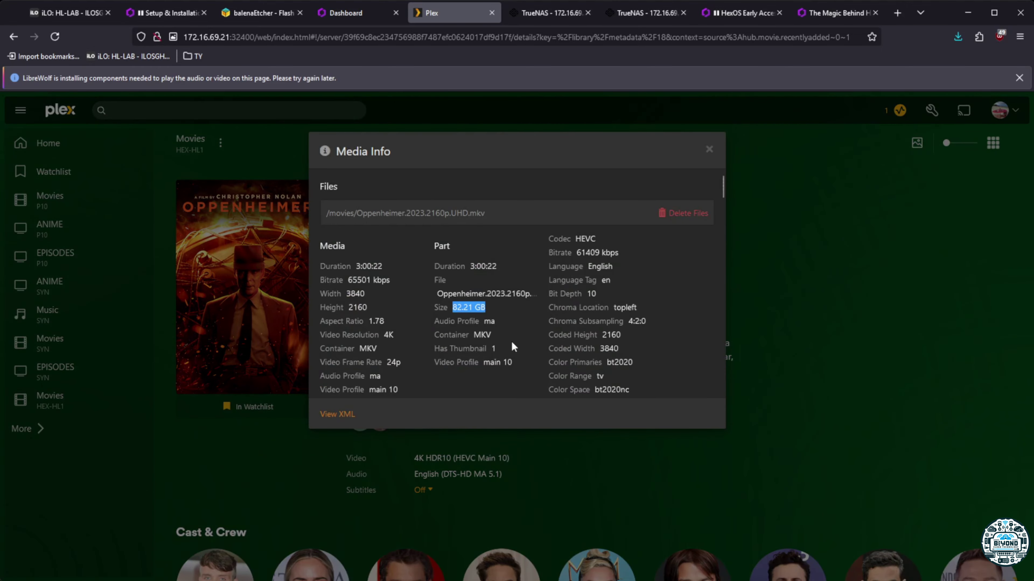
left_click(709, 150)
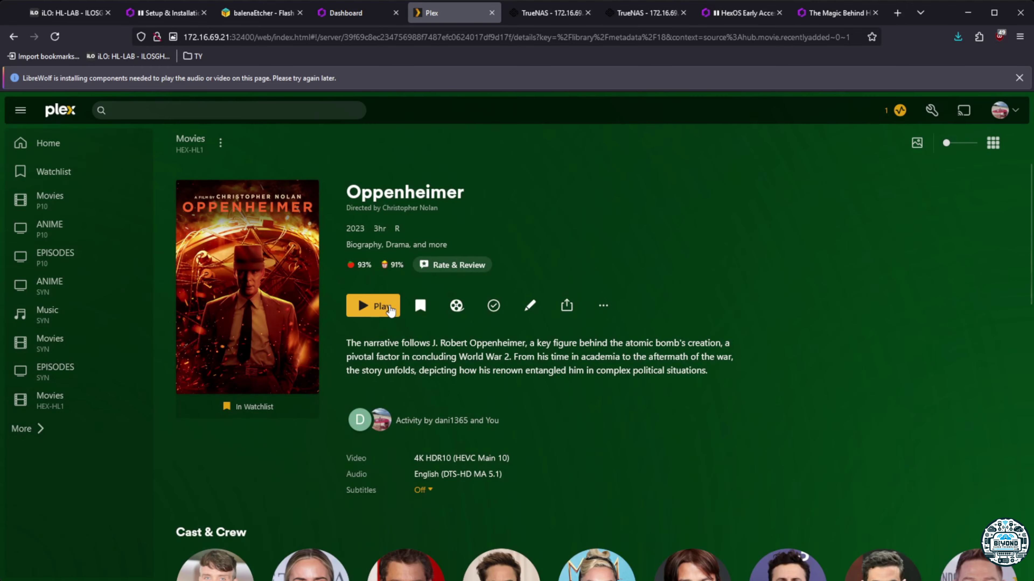
left_click(389, 311)
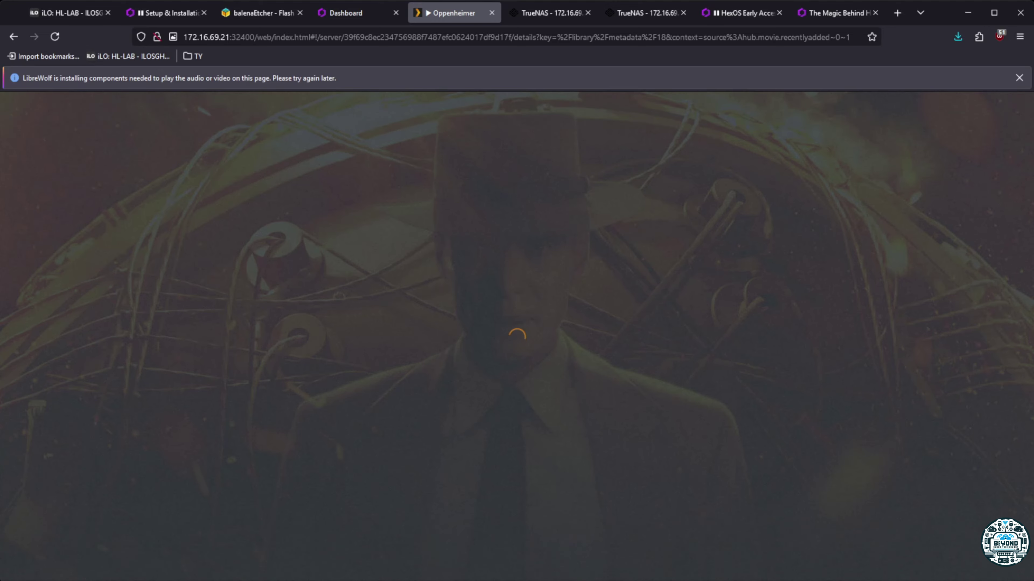
Restart Oppenheimer, glance at the HexOS dashboard, and check the player's quality settings
key("Escape")
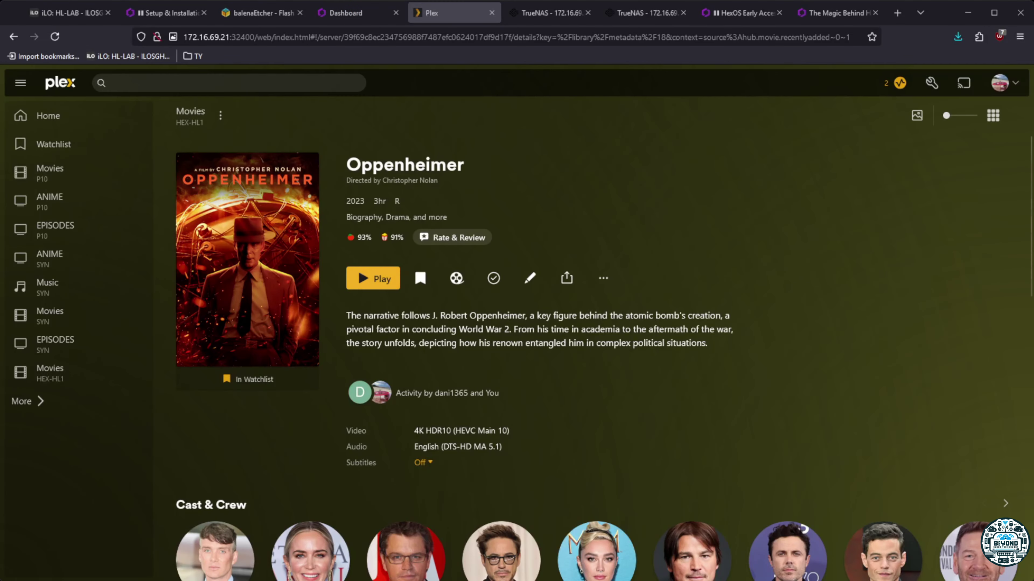
left_click(376, 281)
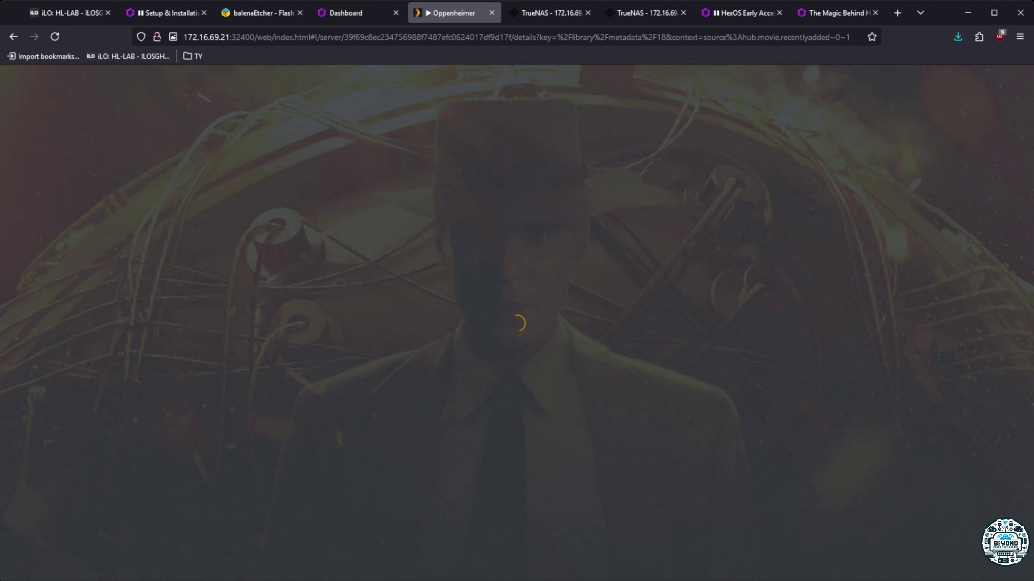
key("ctrl+Page_Up")
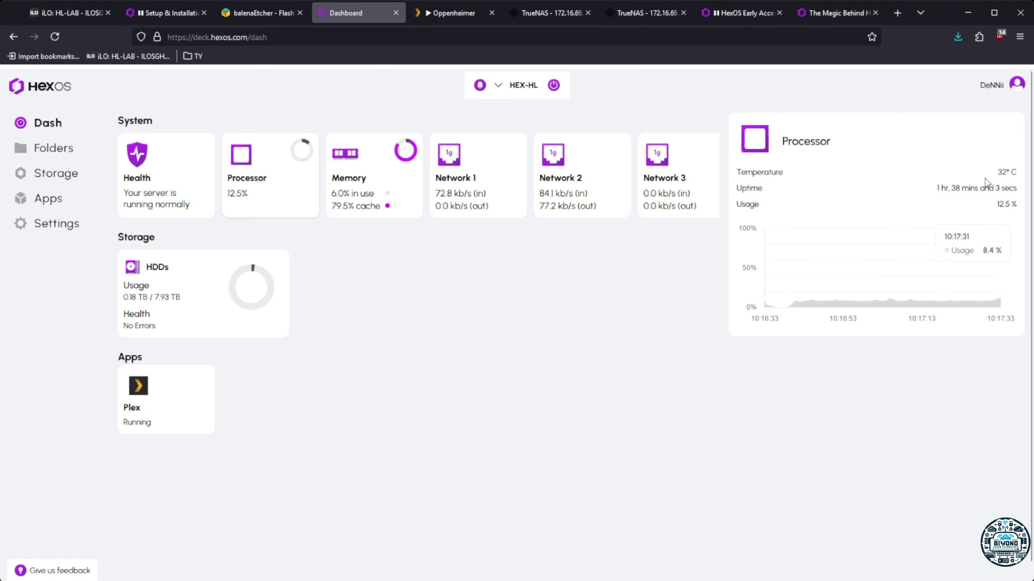
left_click(449, 15)
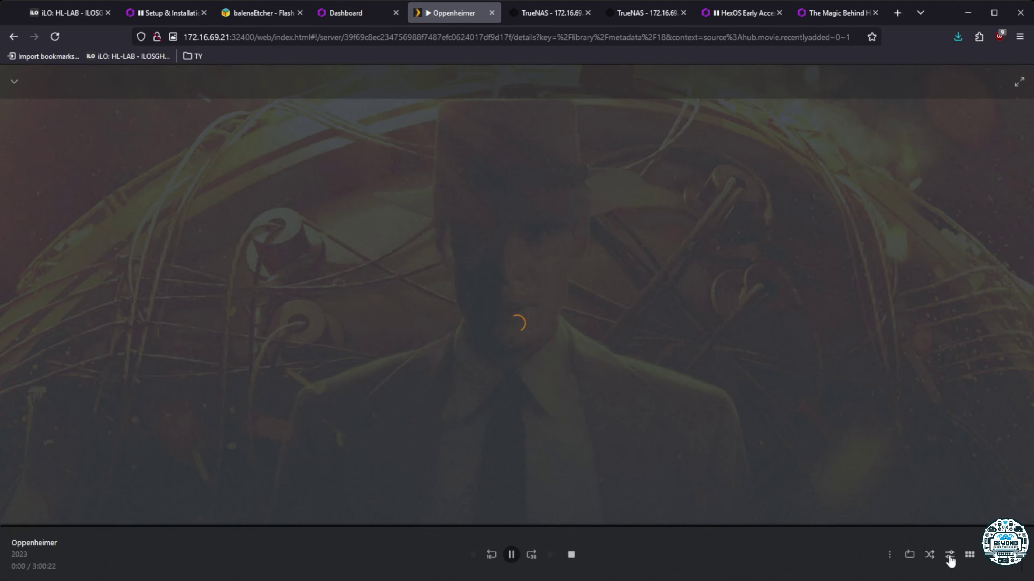
left_click(950, 557)
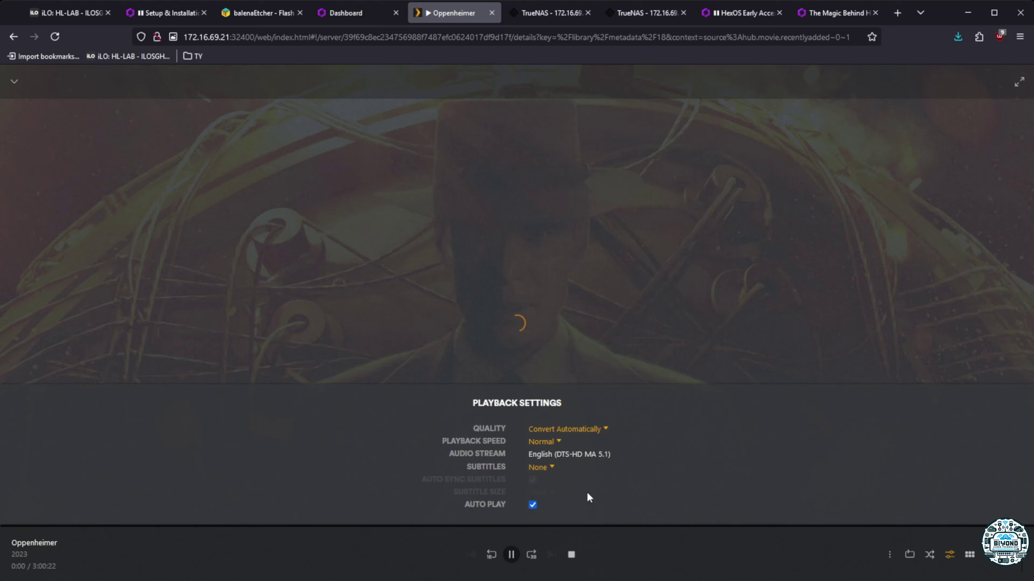
left_click(571, 554)
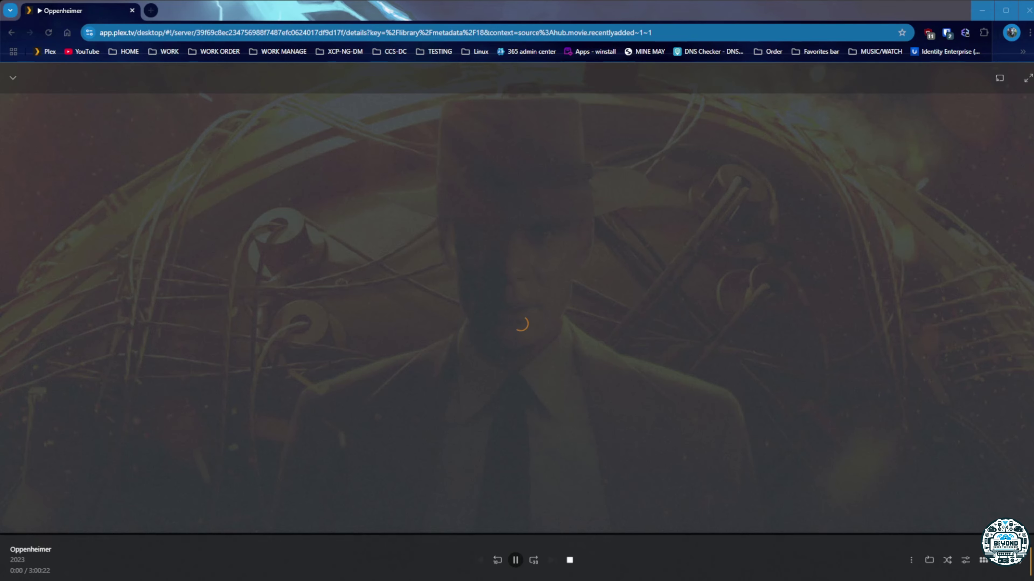
Stop Oppenheimer, retry Avatar from Movies HEX-HL1, and dismiss its codec error
left_click(569, 560)
left_click(53, 344)
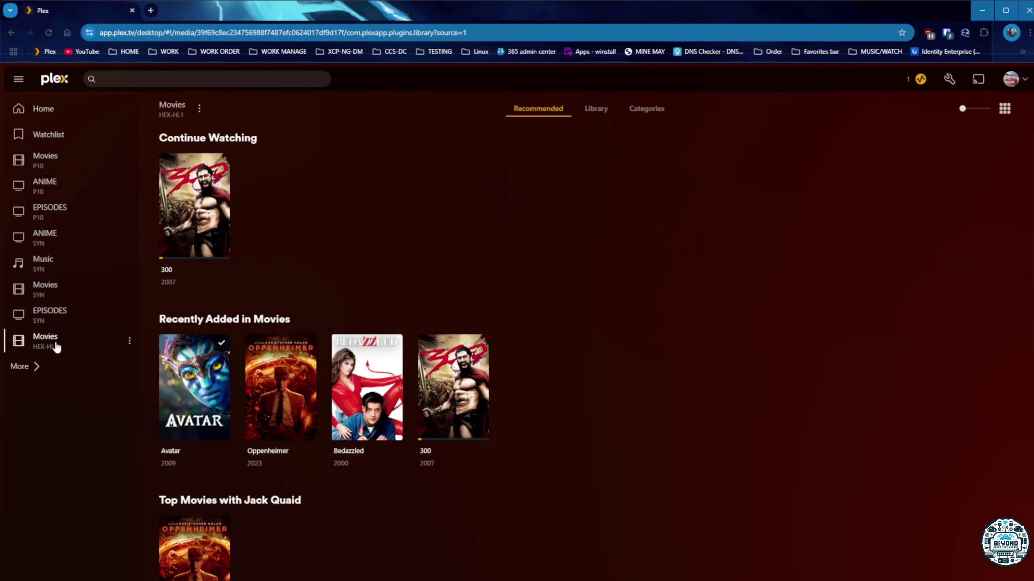
left_click(184, 455)
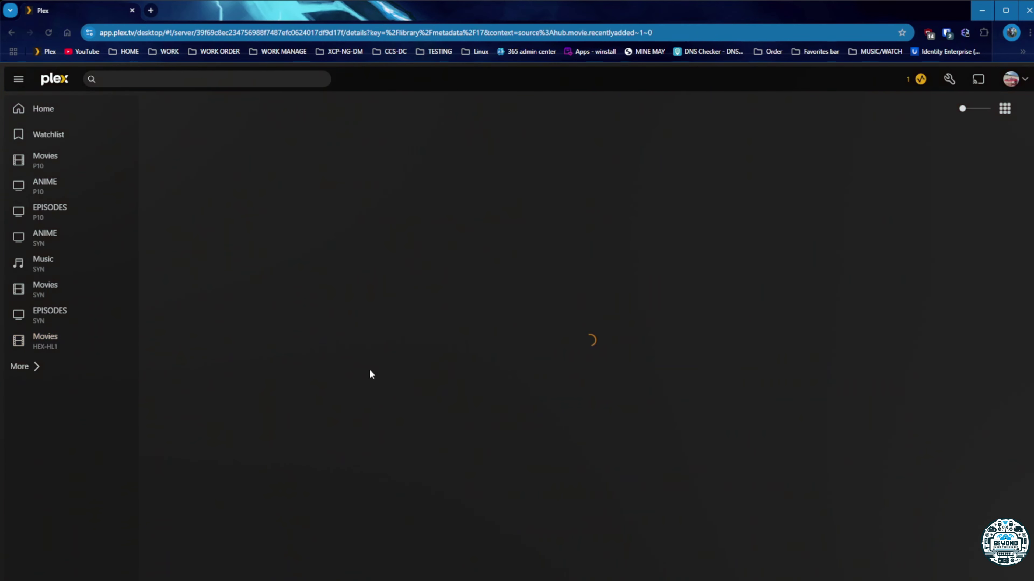
left_click(340, 252)
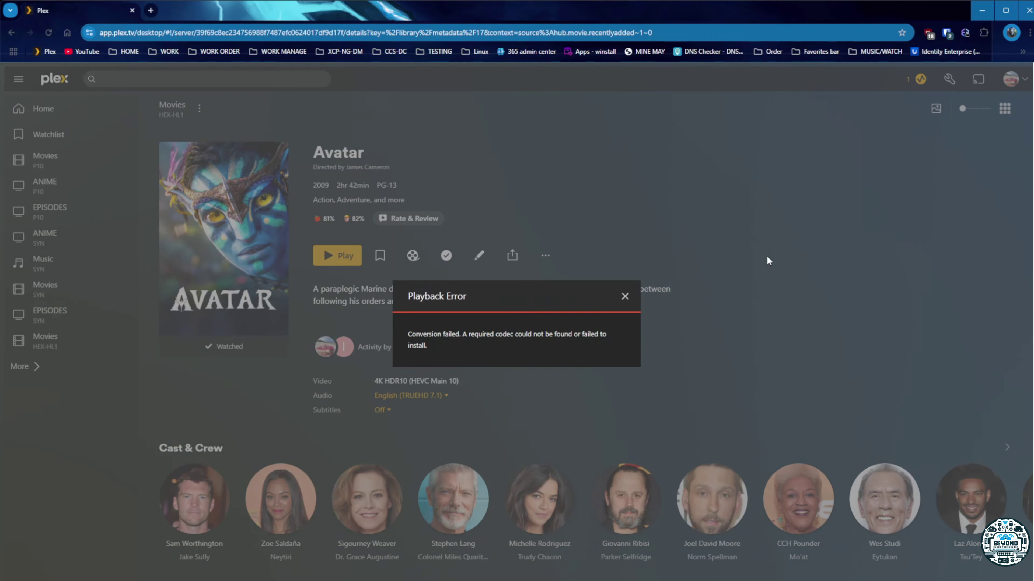
left_click(624, 296)
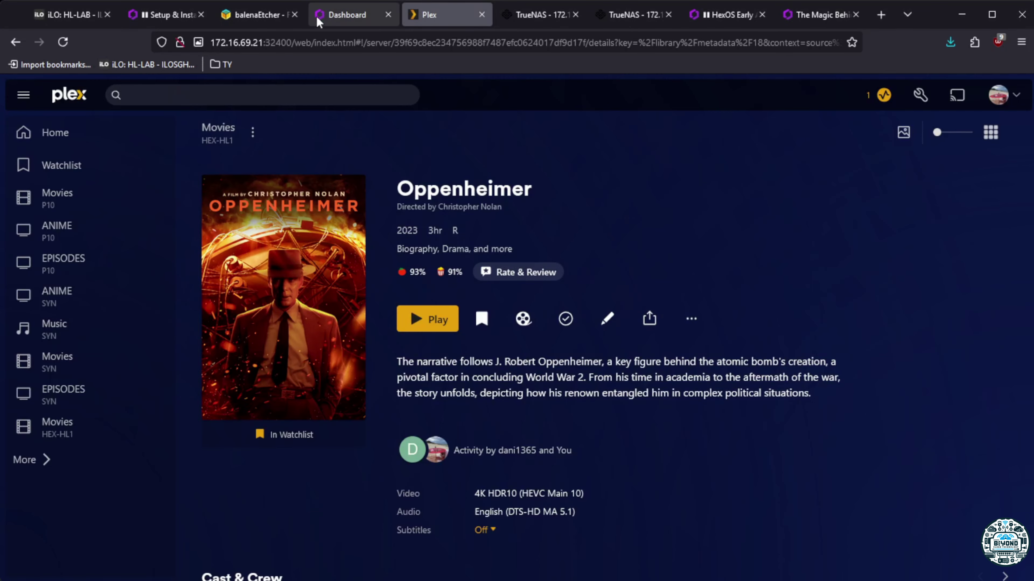
Install Immich from the HexOS Apps page and launch its web interface once running
left_click(350, 14)
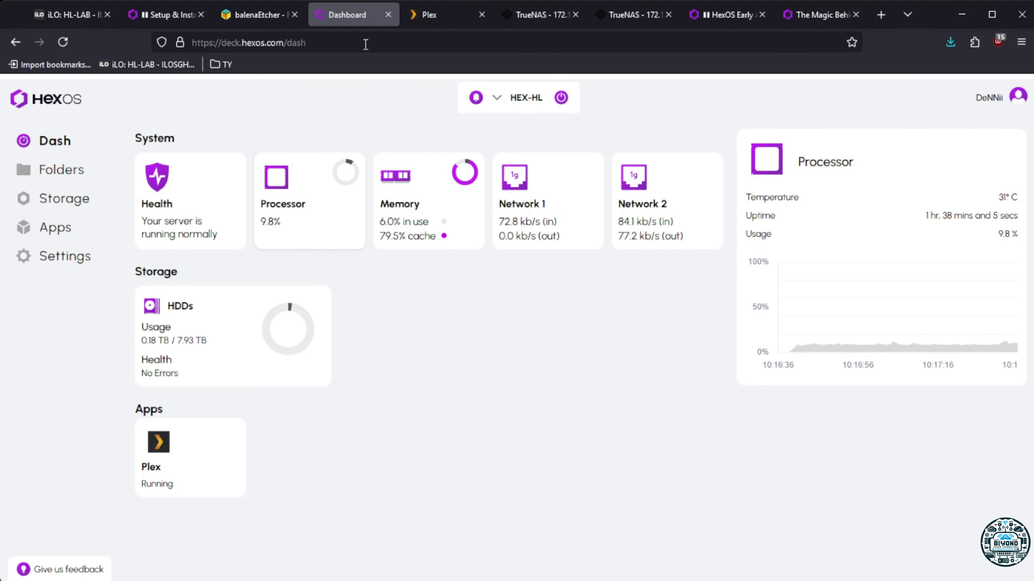
left_click(63, 233)
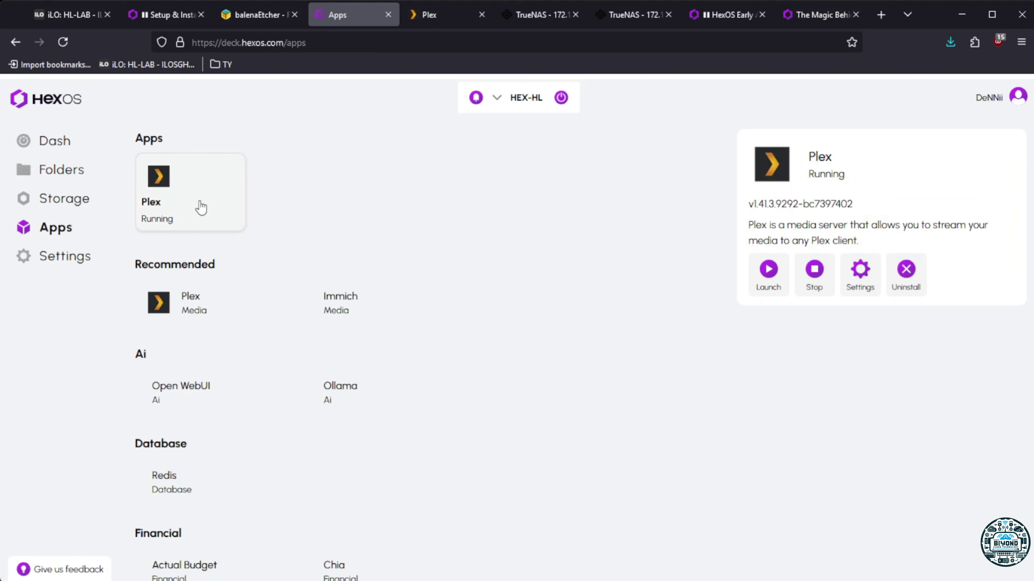
left_click(383, 308)
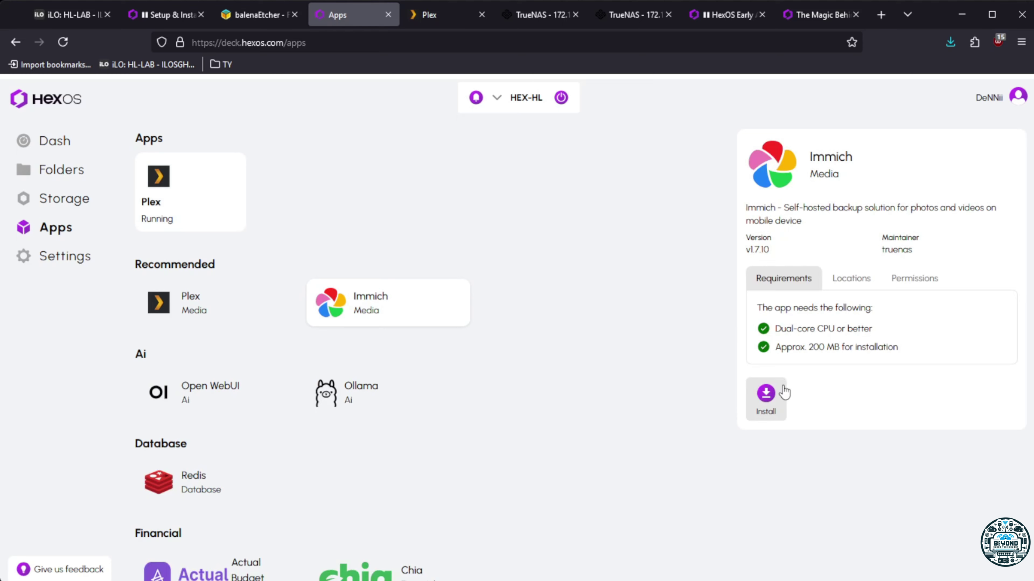
left_click(766, 394)
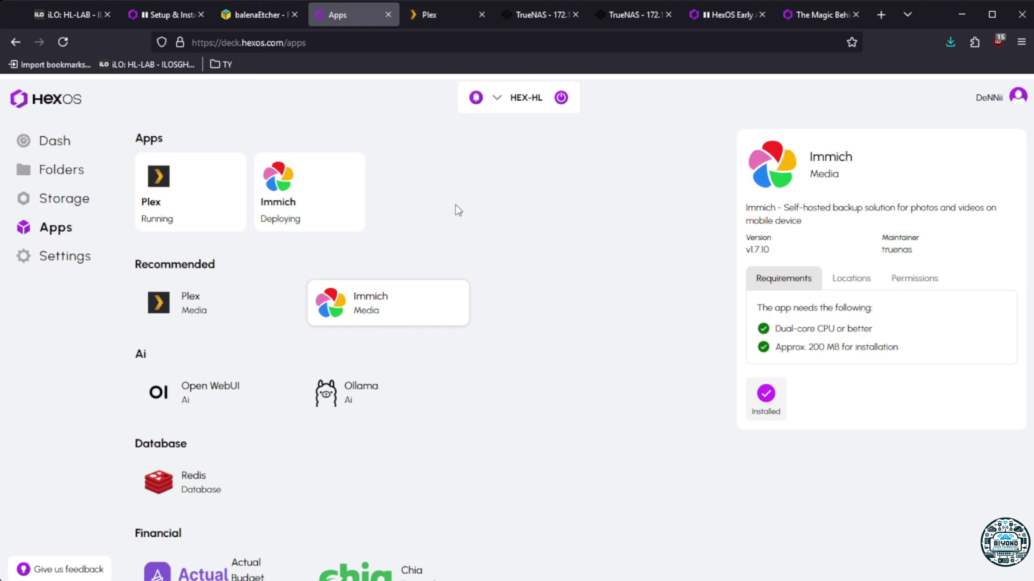
left_click(333, 209)
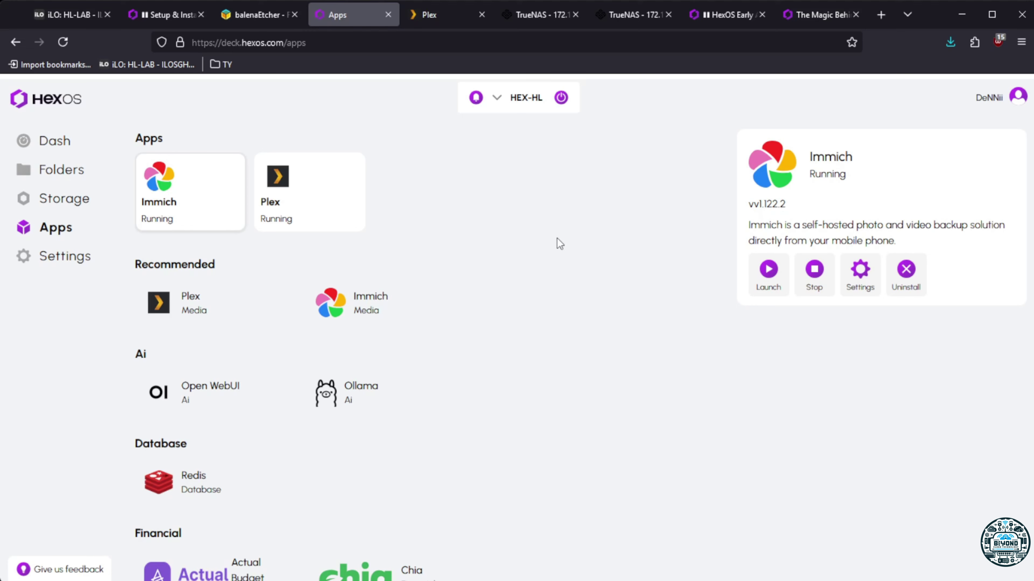
left_click(767, 269)
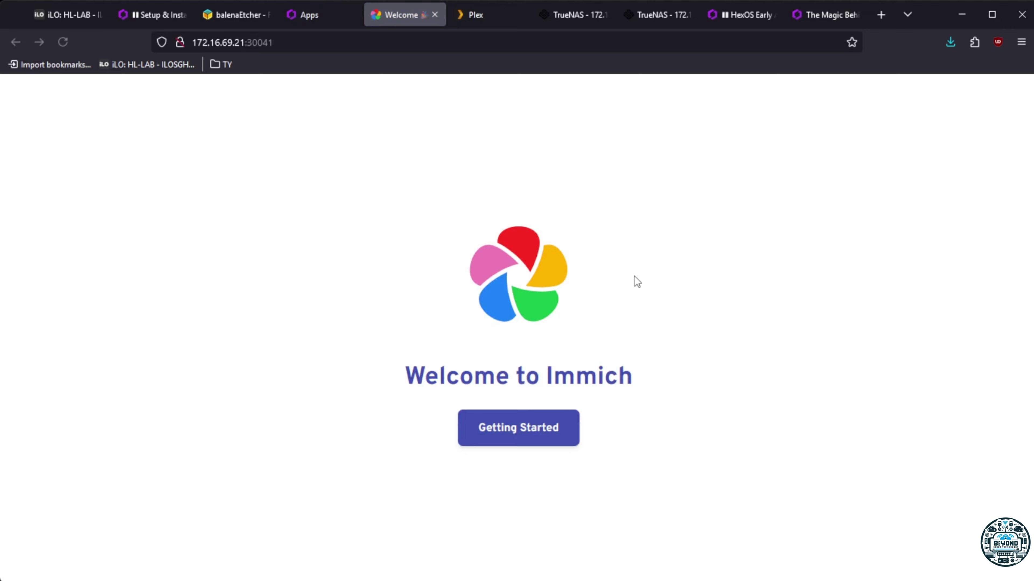
Begin Immich setup and log in with the admin e-mail address and password
left_click(529, 445)
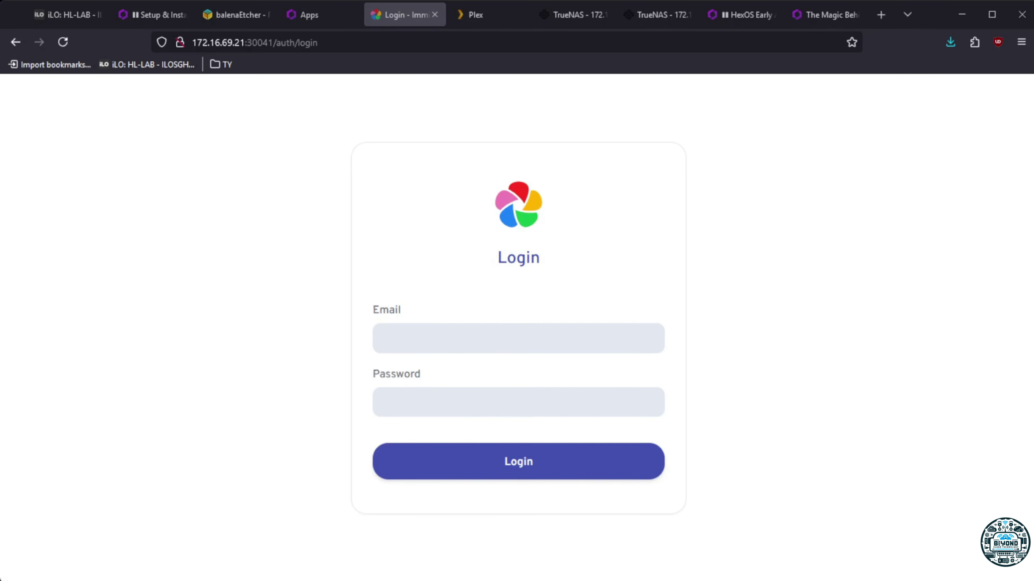
left_click(481, 347)
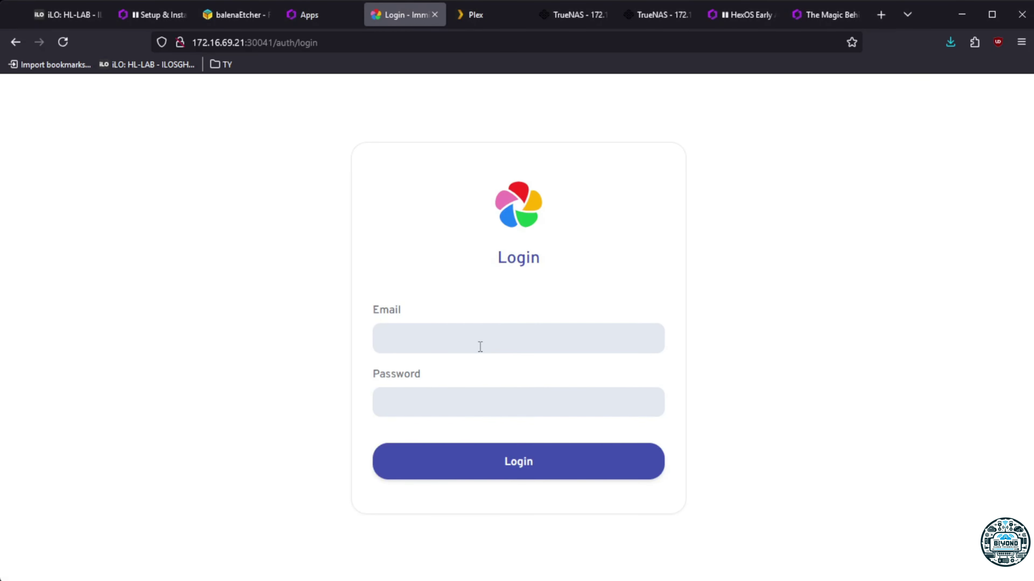
key("Tab")
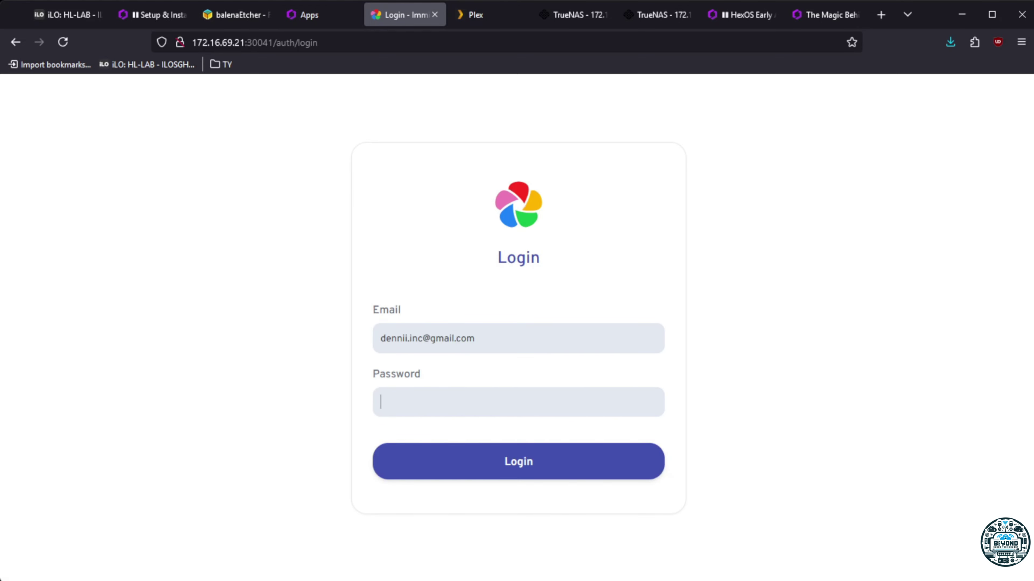
type("••••••••••••")
left_click(492, 461)
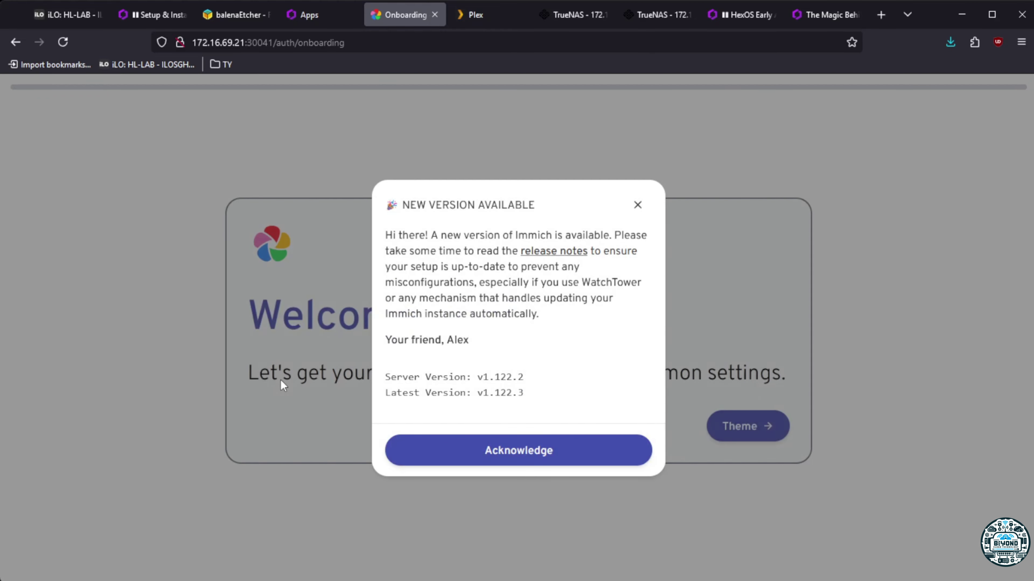
Dismiss the new-version notice and choose the dark theme in Immich onboarding
left_click(518, 459)
left_click(753, 428)
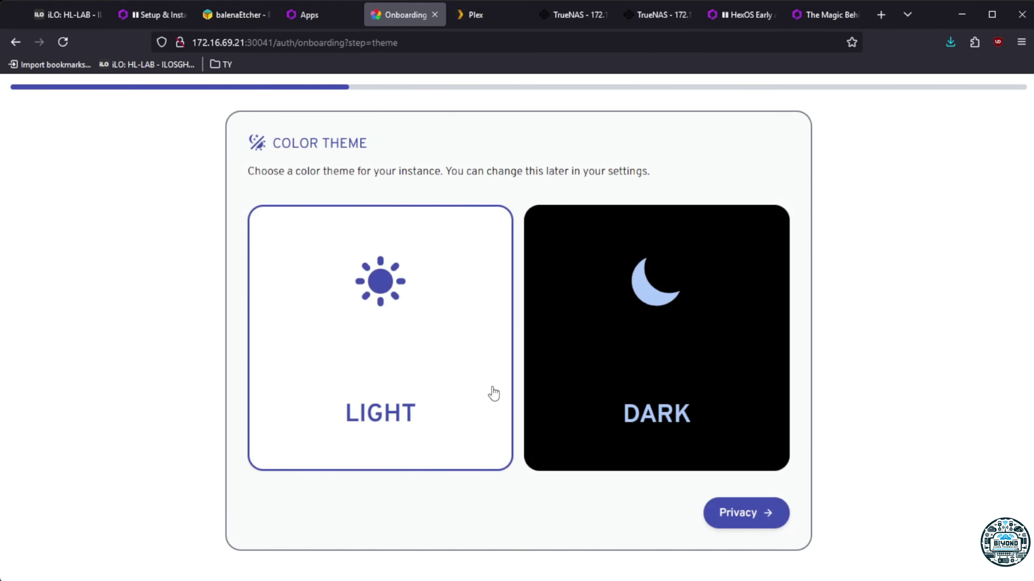
left_click(701, 388)
Enable the storage template engine, then finish onboarding and save the settings
left_click(751, 511)
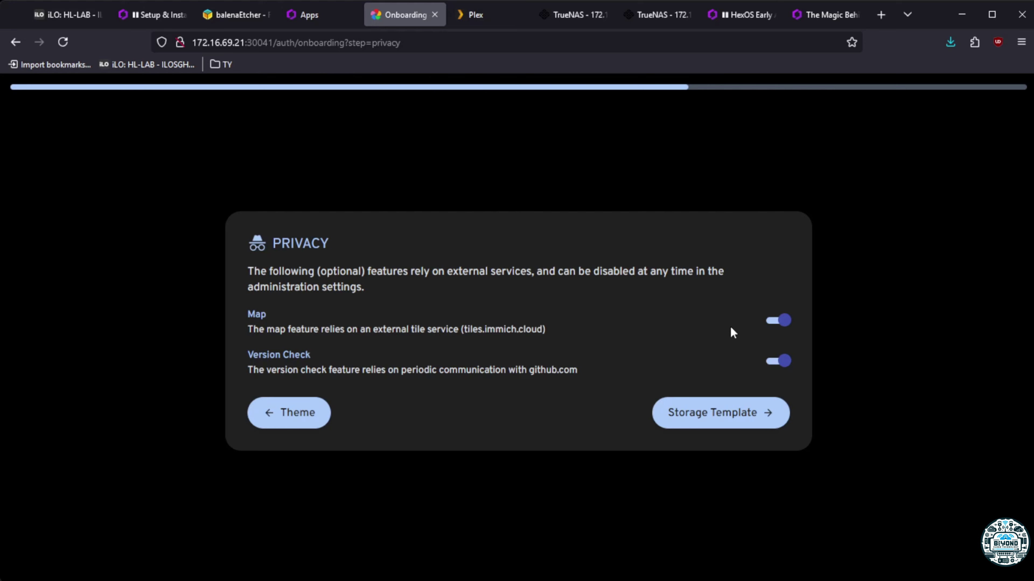
left_click(732, 425)
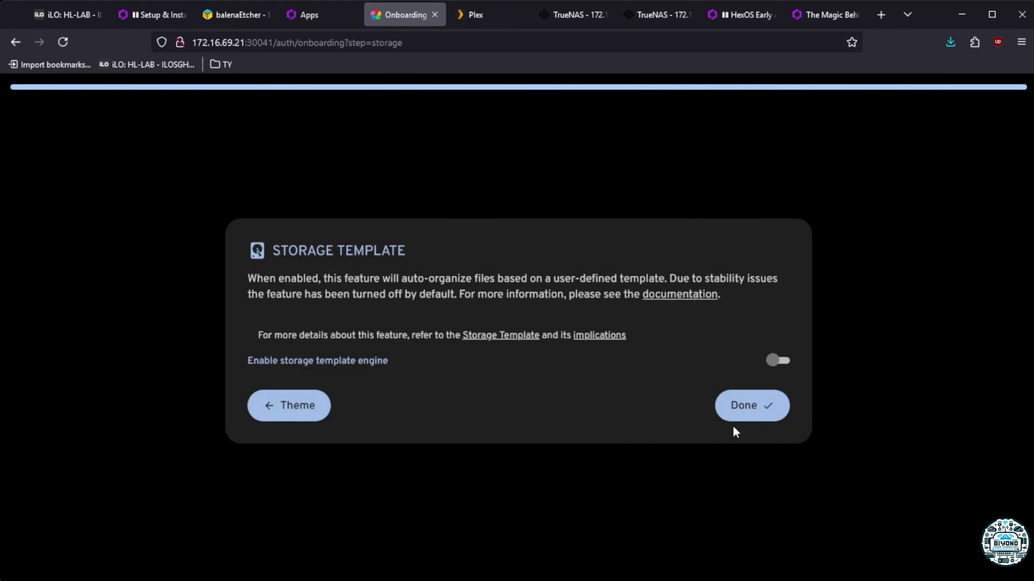
left_click(778, 361)
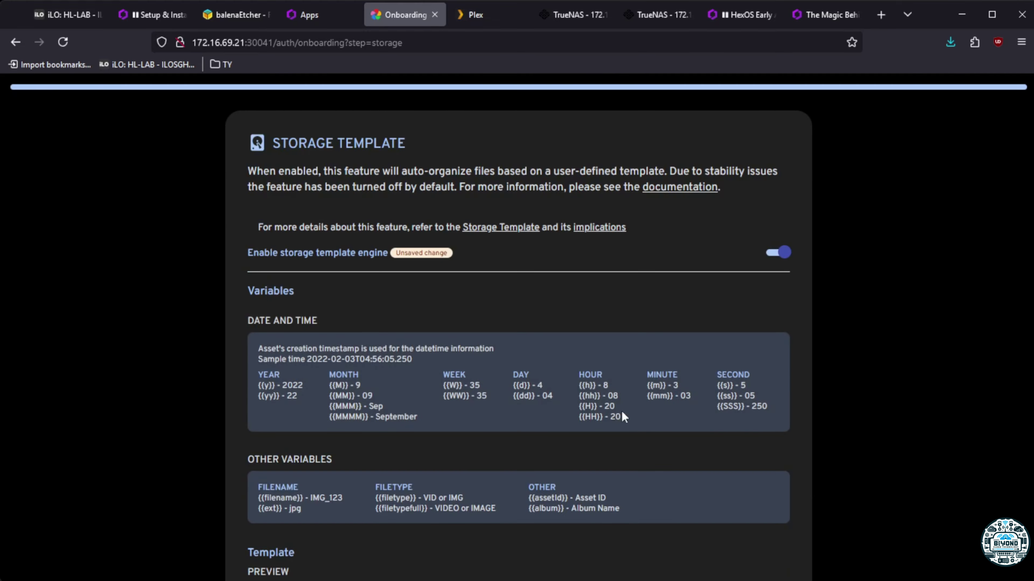
scroll(532, 333, "down", 3)
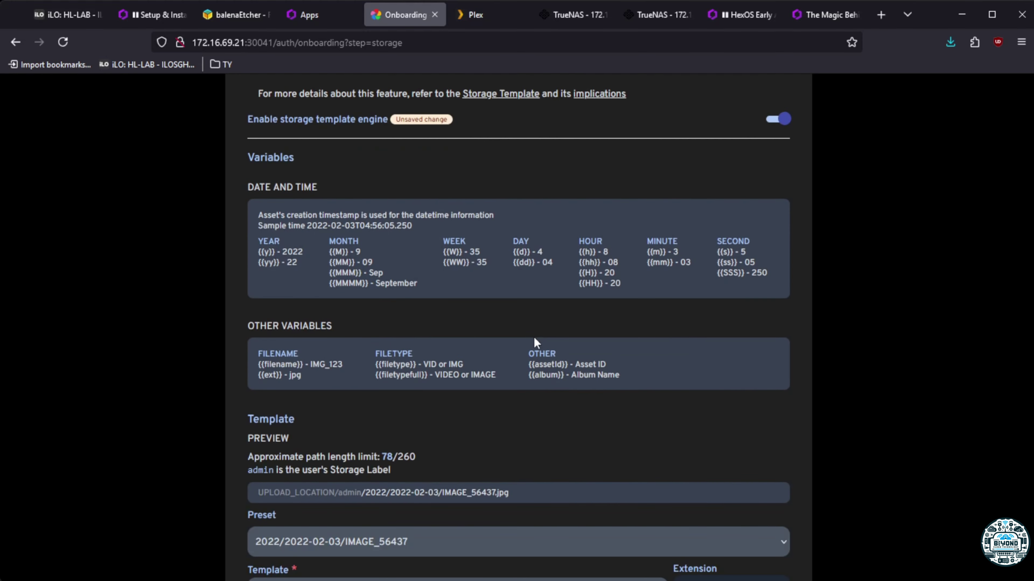
scroll(535, 340, "up", 3)
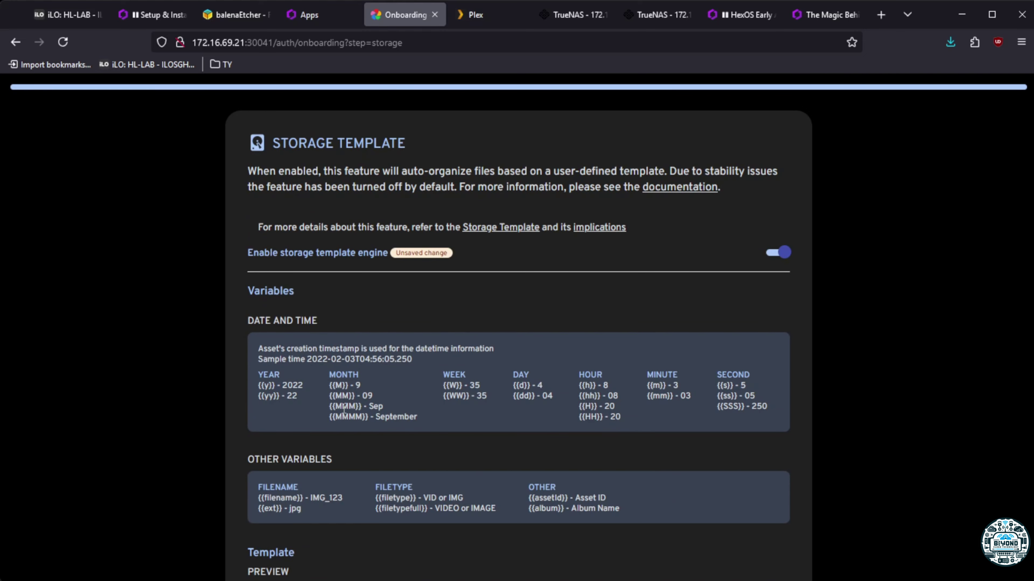
scroll(333, 402, "down", 1)
scroll(333, 403, "down", 3)
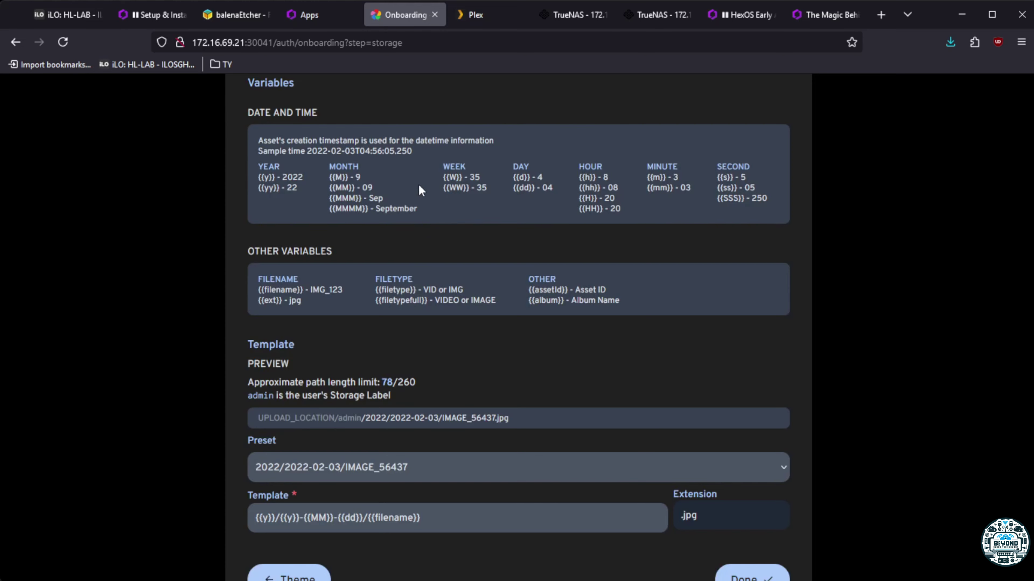
scroll(420, 337, "down", 1)
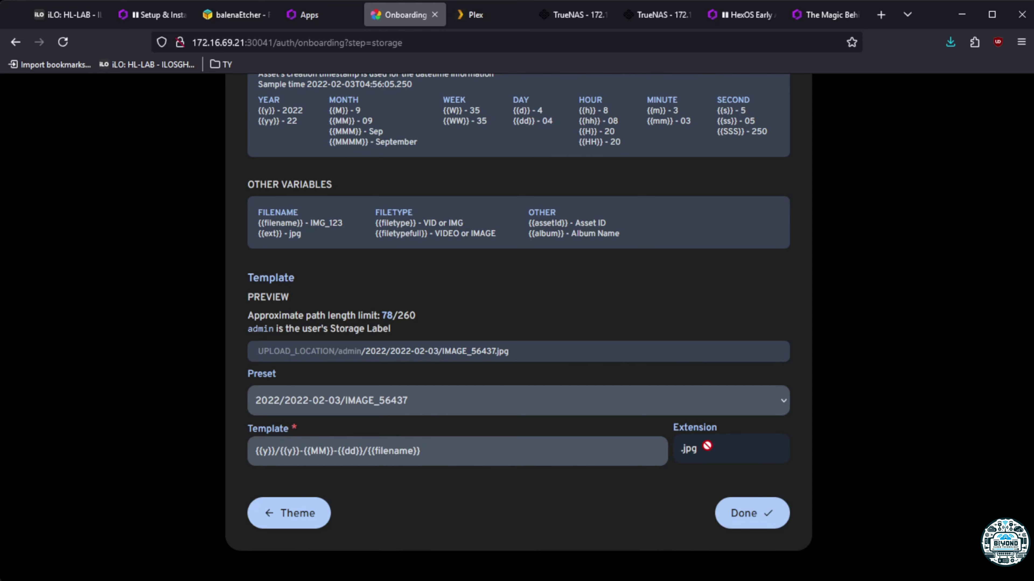
left_click(737, 516)
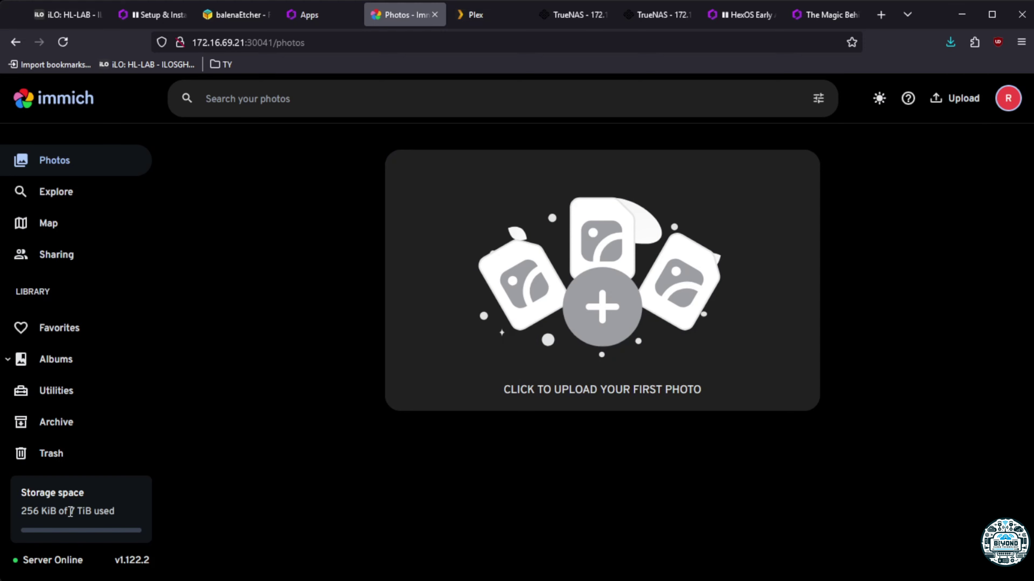
Open Immich's Account Settings from the avatar menu
left_click(1008, 104)
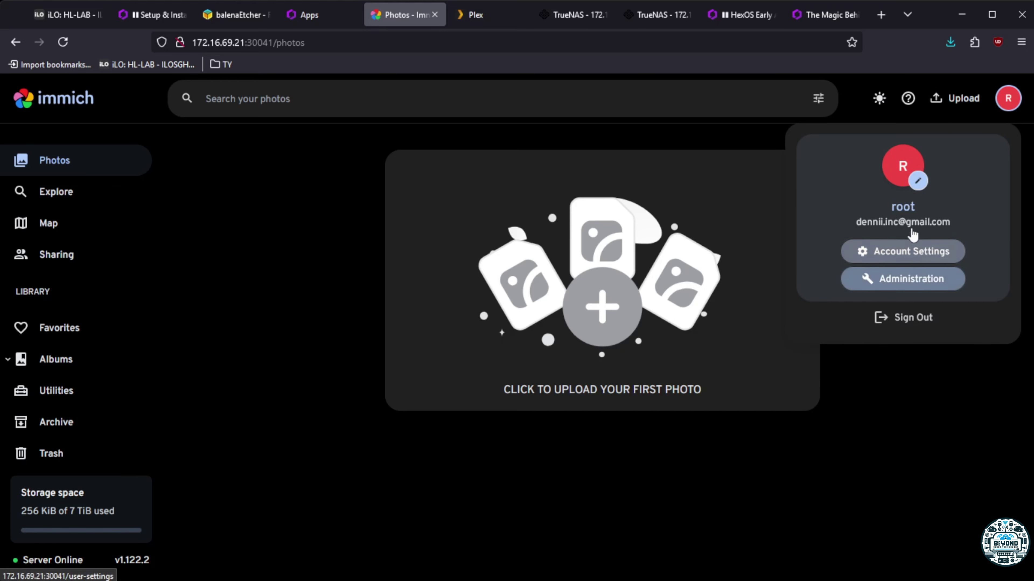
left_click(249, 387)
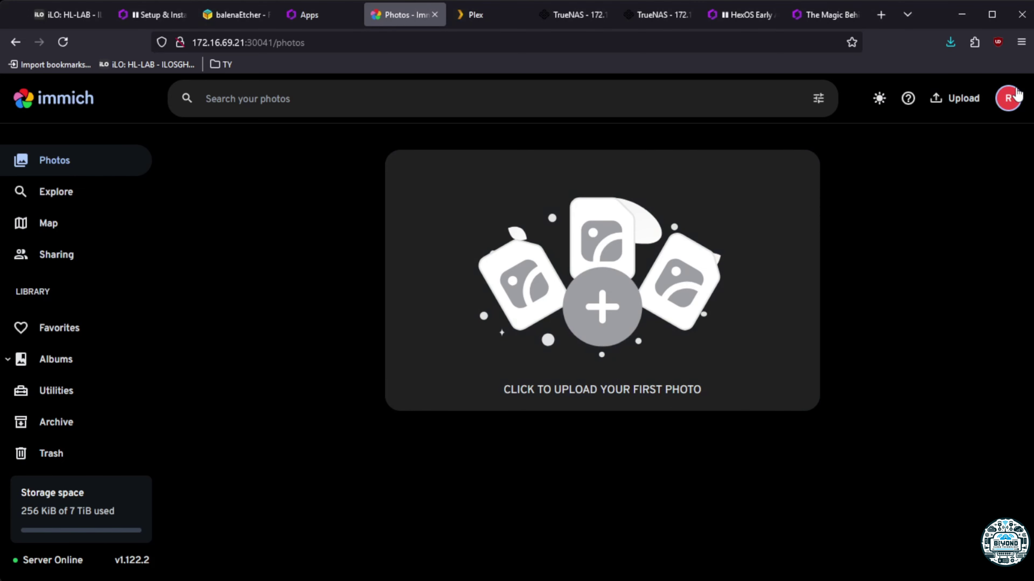
left_click(1008, 98)
left_click(918, 261)
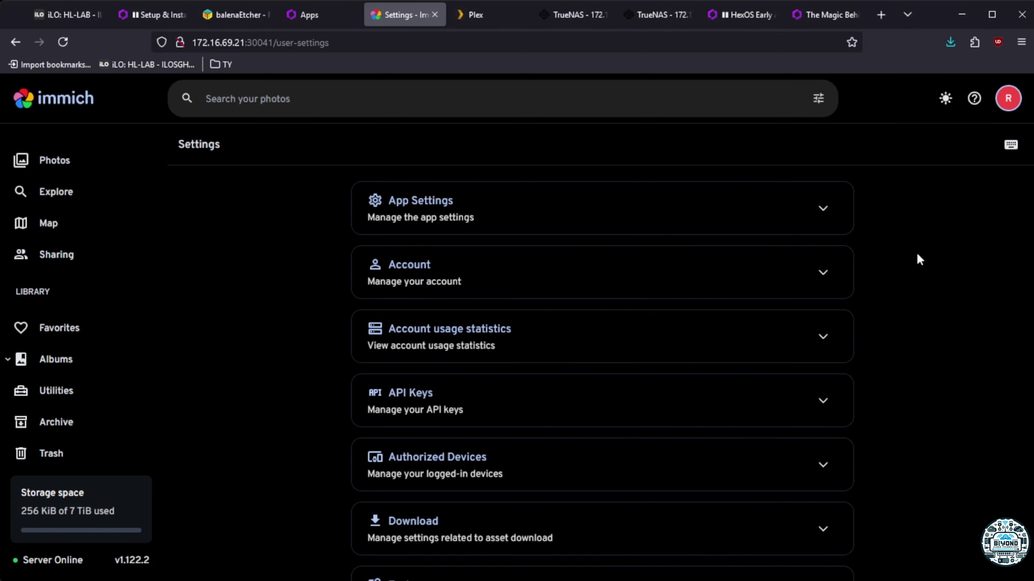
Expand the Authorized Devices and Purchase sections of the account settings
left_click(482, 475)
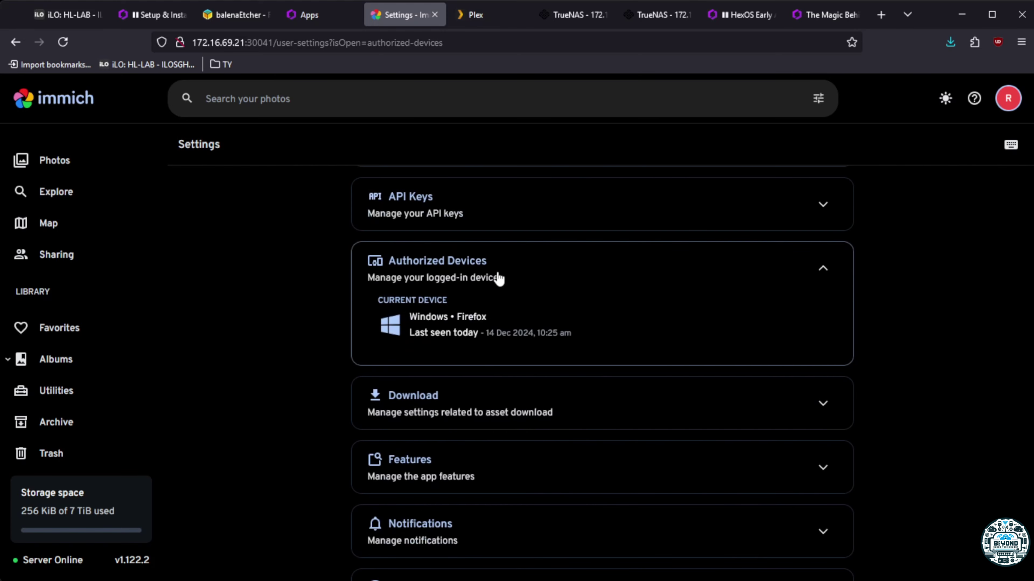
scroll(506, 361, "down", 5)
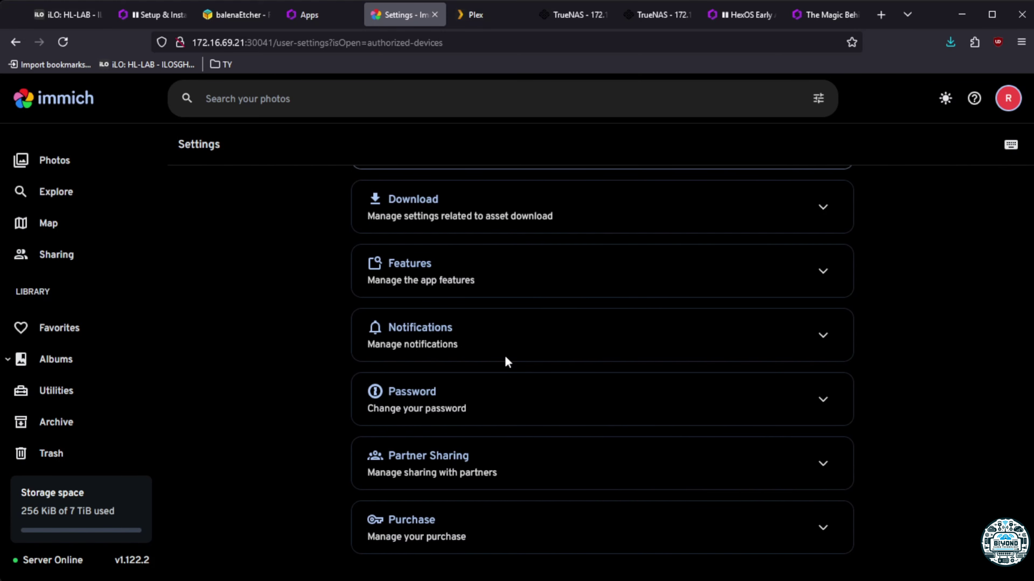
scroll(407, 399, "up", 8)
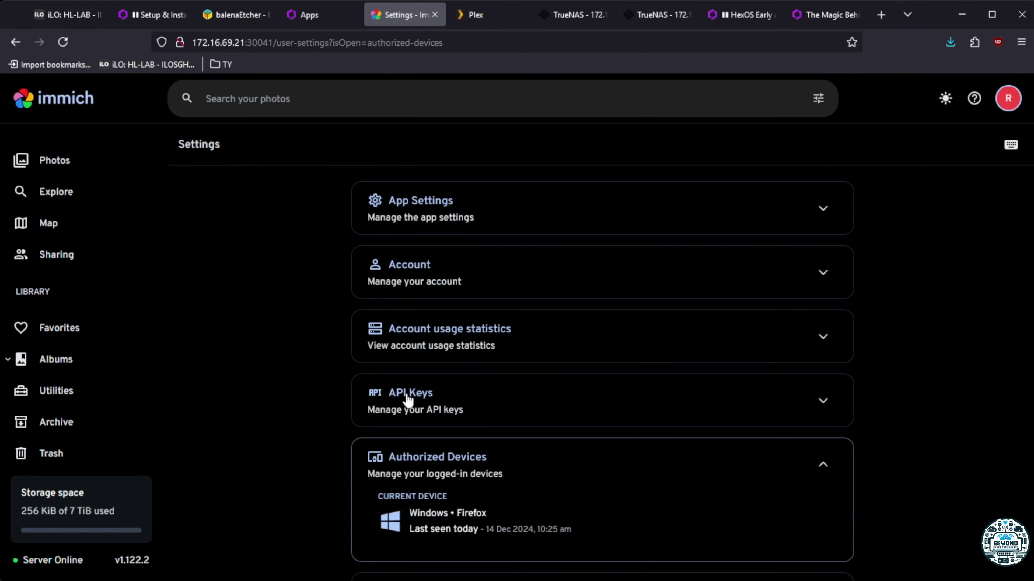
scroll(410, 412, "down", 5)
left_click(421, 525)
scroll(505, 488, "down", 5)
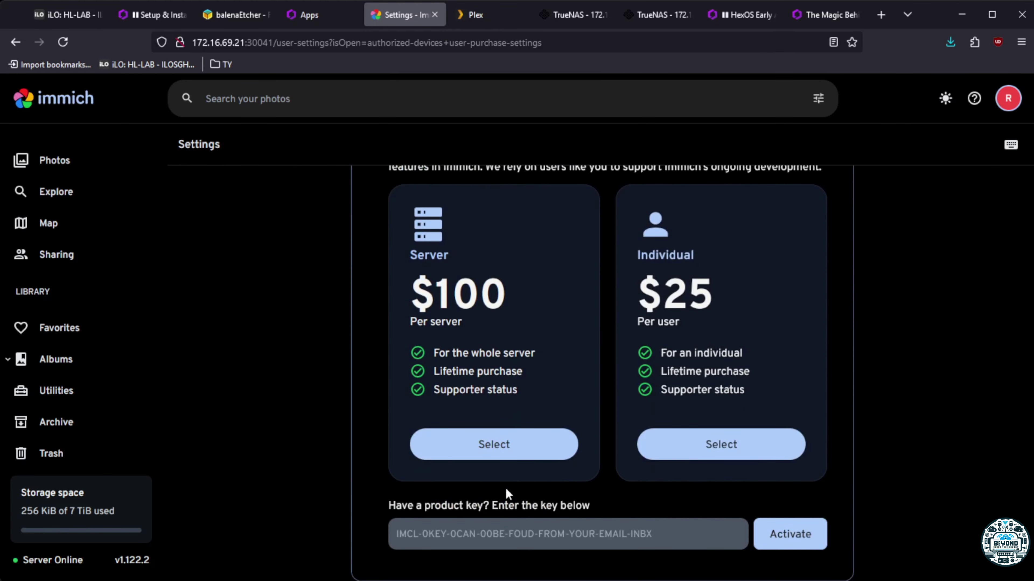
scroll(506, 488, "up", 5)
scroll(506, 488, "down", 5)
scroll(374, 369, "up", 5)
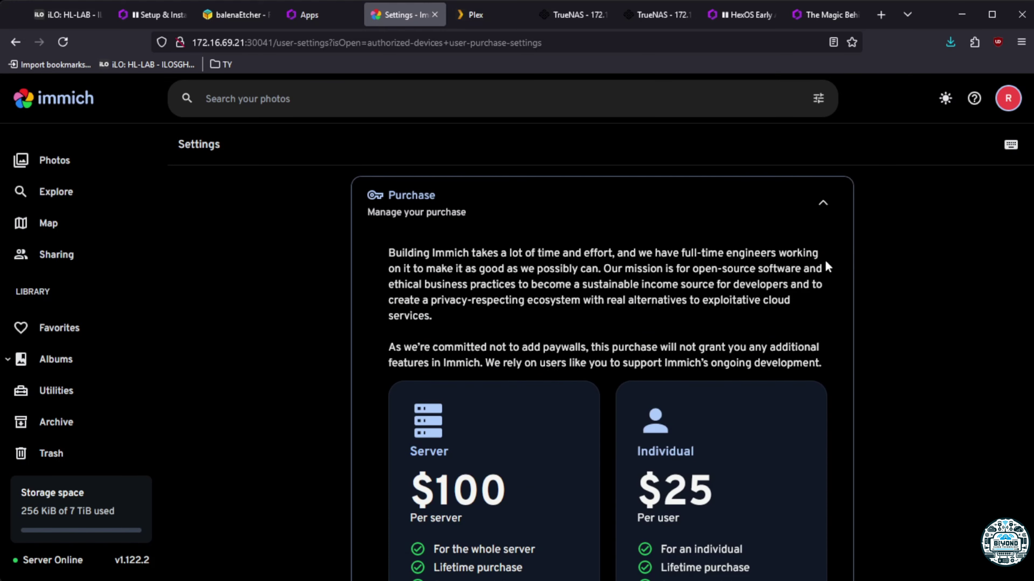
scroll(516, 350, "down", 5)
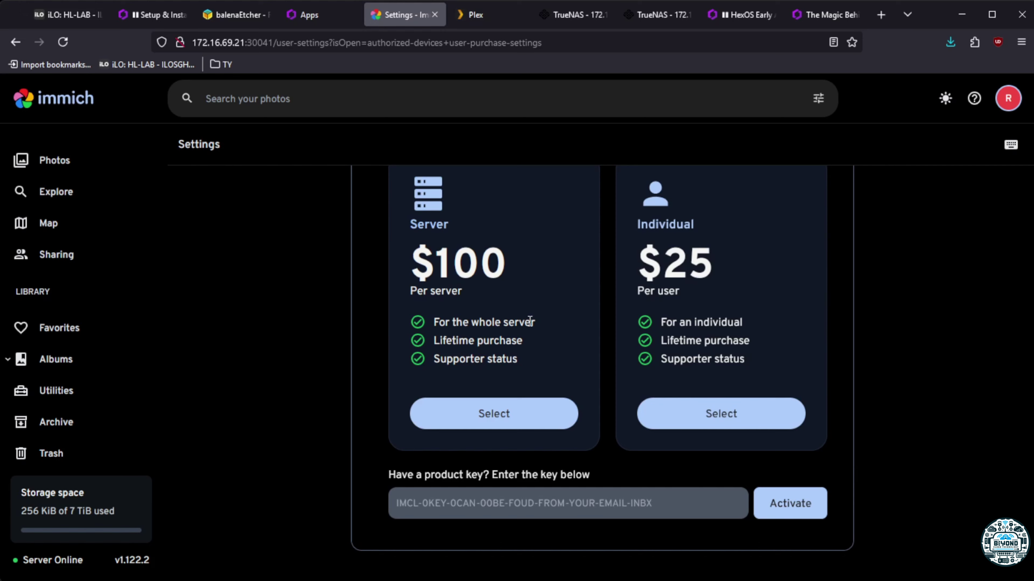
Highlight the benefit text and prices on the $100 per-server and $25 per-user cards
left_click_drag(536, 327, 435, 329)
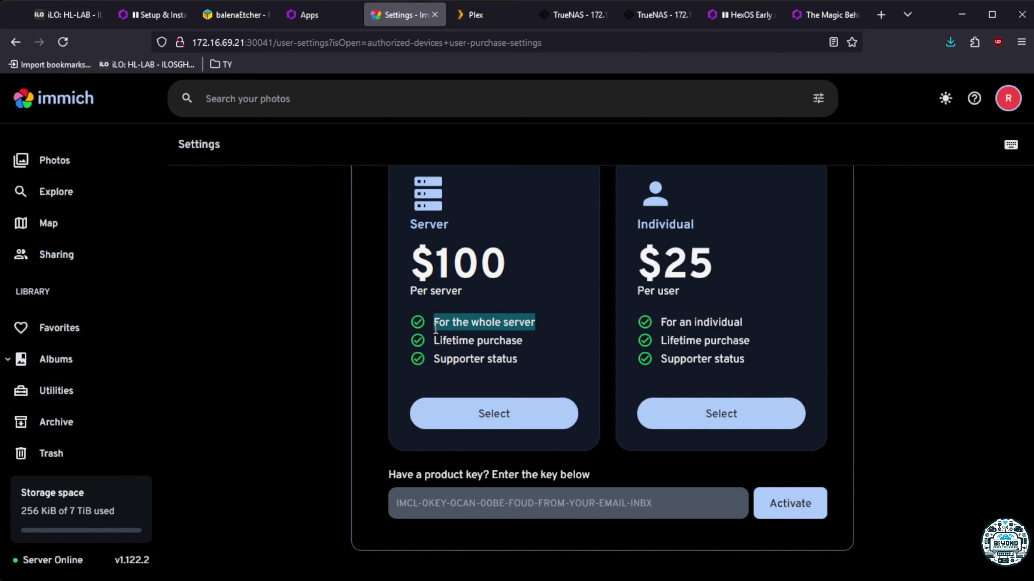
left_click_drag(747, 325, 651, 327)
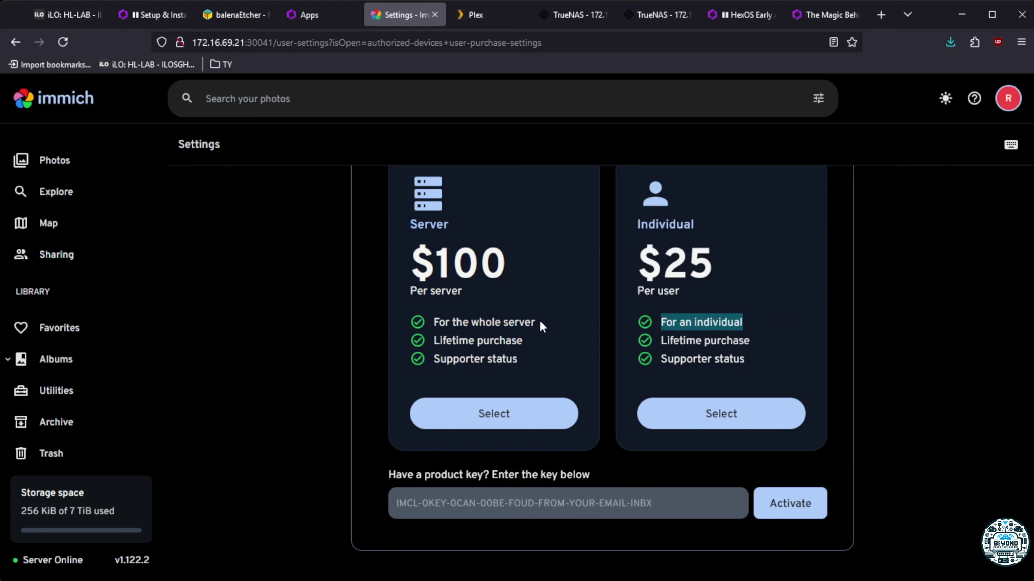
left_click(709, 321)
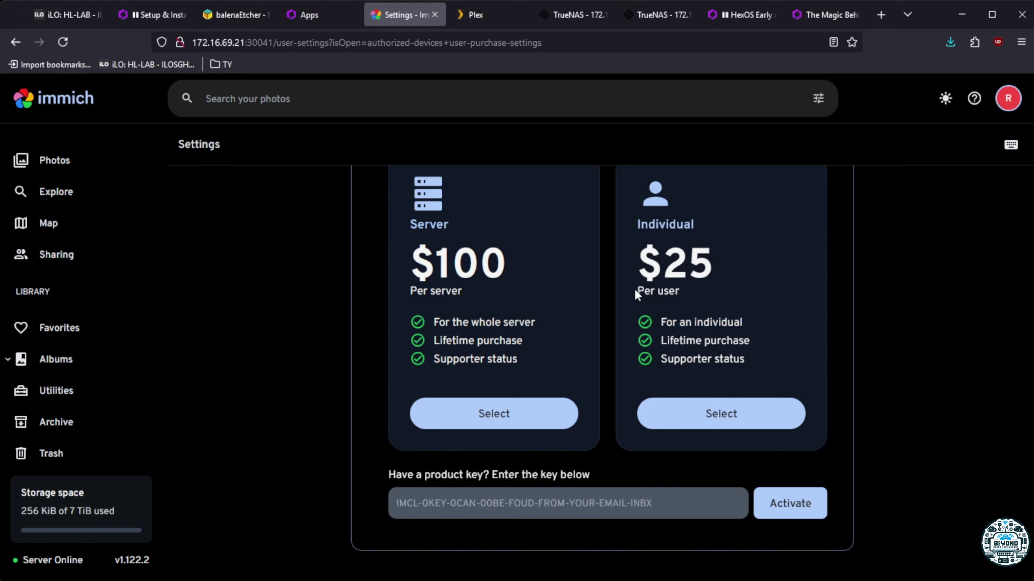
mouse_move(634, 289)
left_mouse_down()
mouse_move(682, 293)
mouse_move(628, 301)
left_mouse_up()
left_click(678, 296)
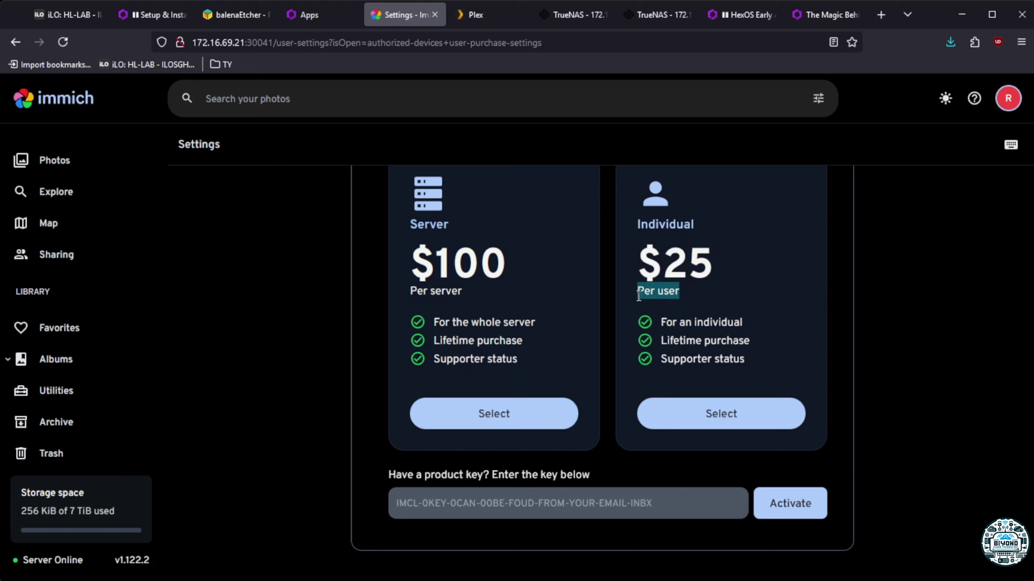
left_click_drag(488, 301, 375, 293)
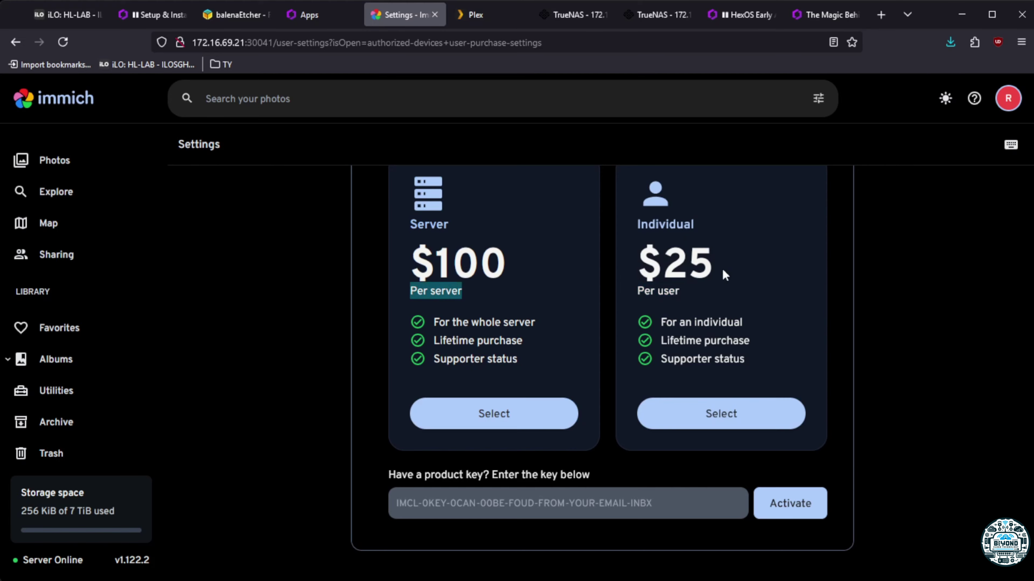
scroll(529, 403, "up", 15)
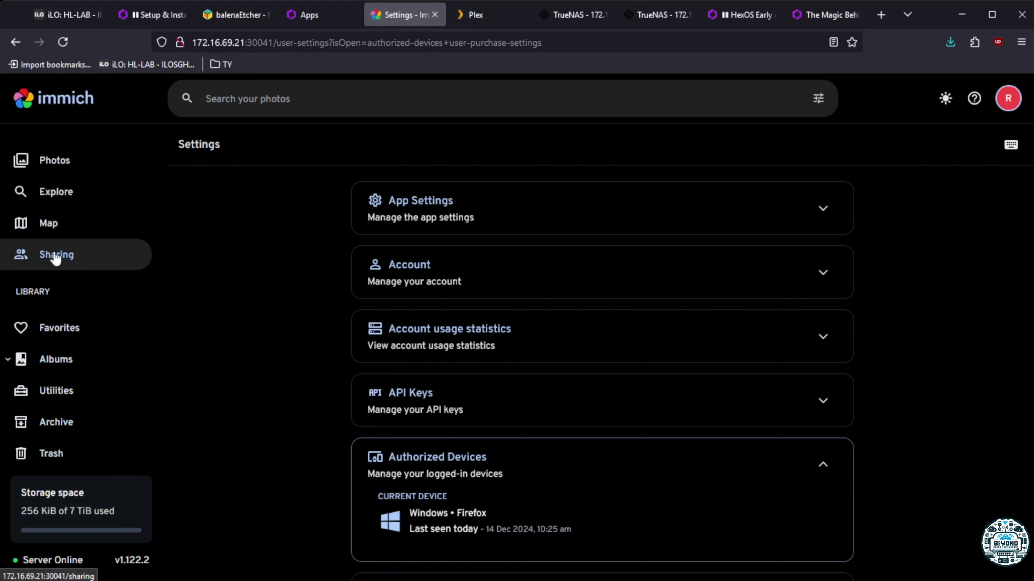
Return to Photos and open the server info showing version v1.122.2
left_click(51, 165)
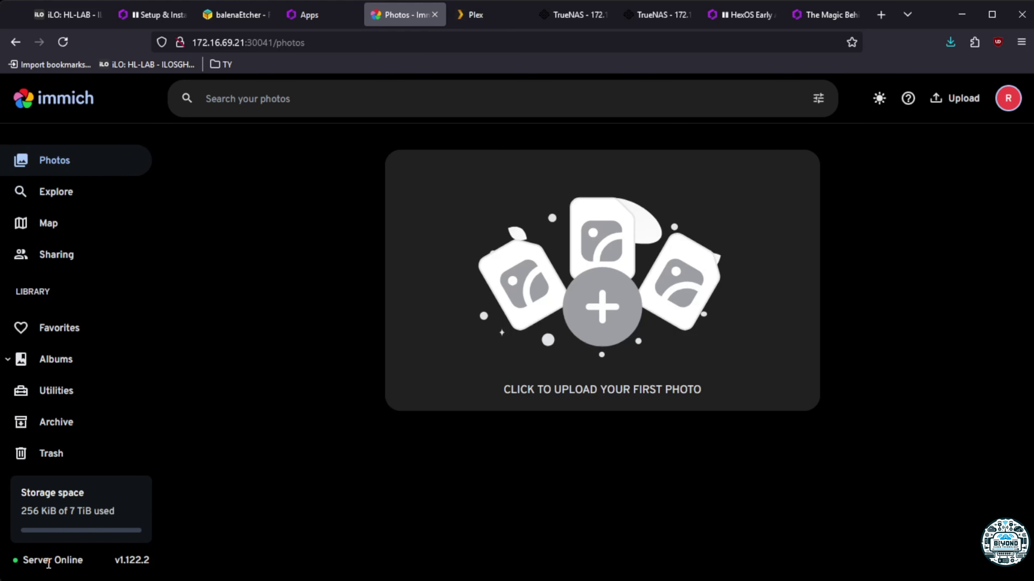
left_click(135, 560)
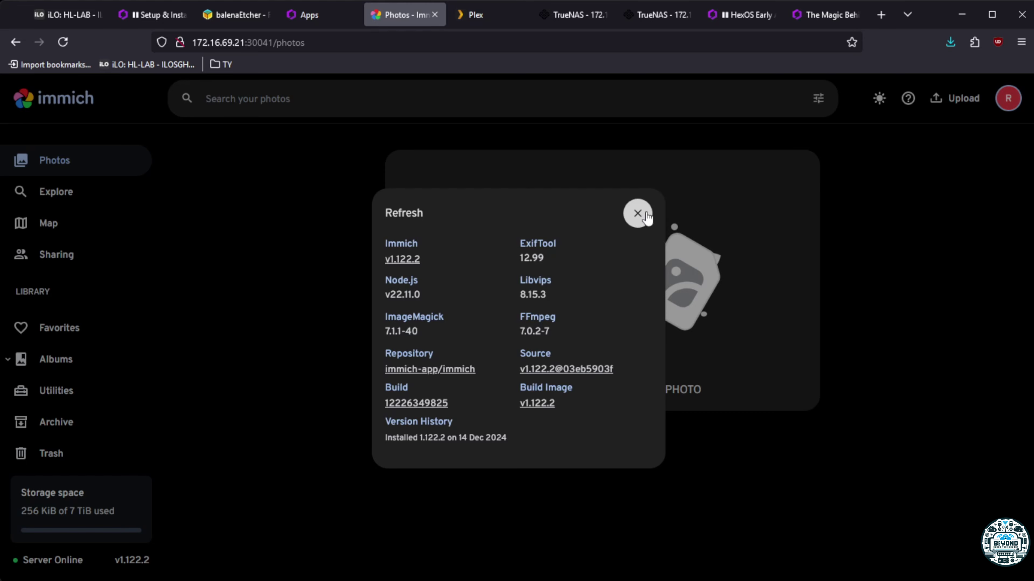
Close the server info window to show the timeline with the 15 Aug video and 19 July image
left_click(645, 215)
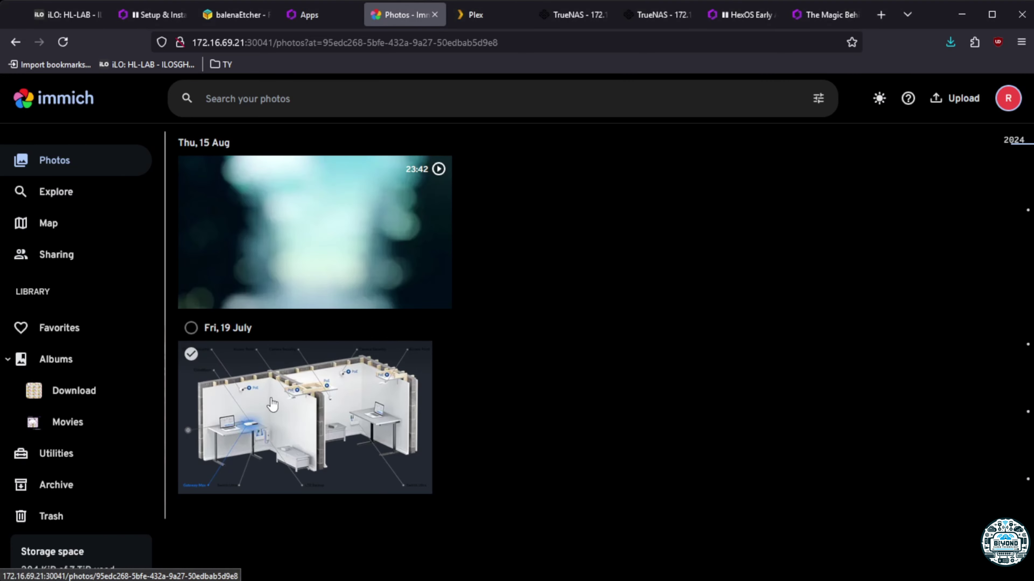
left_click(191, 355)
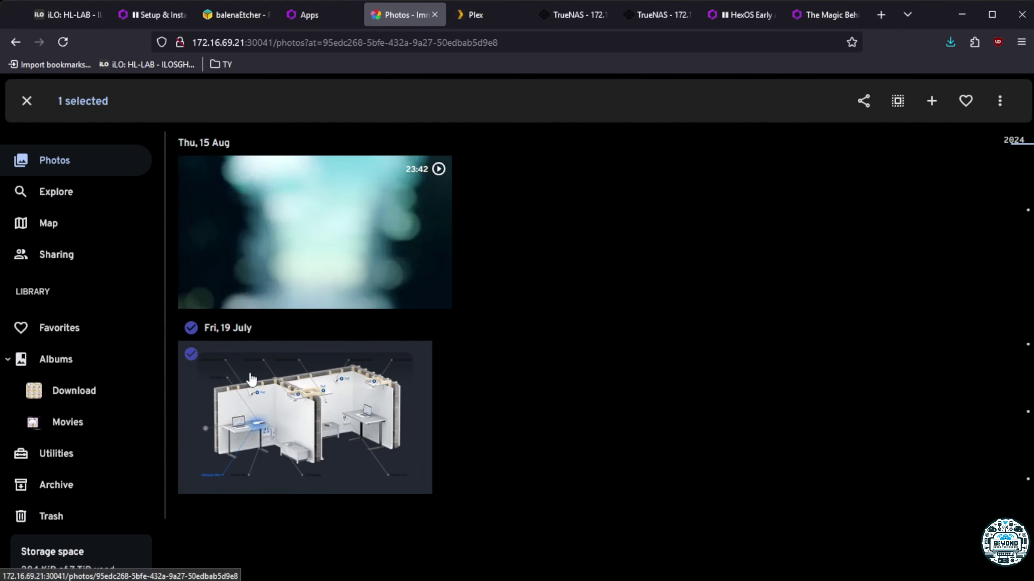
left_click(191, 356)
left_click(247, 382)
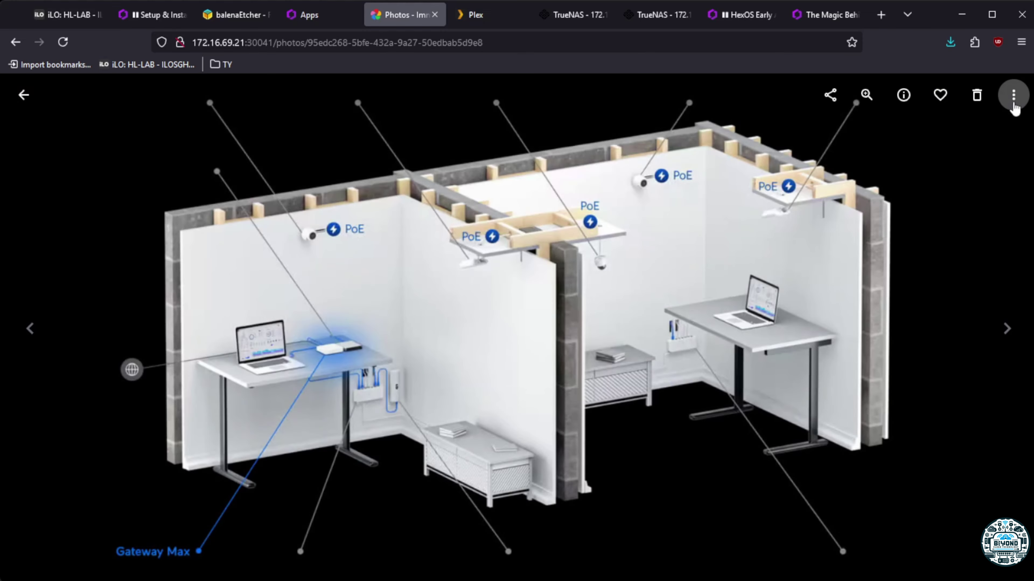
left_click(1013, 94)
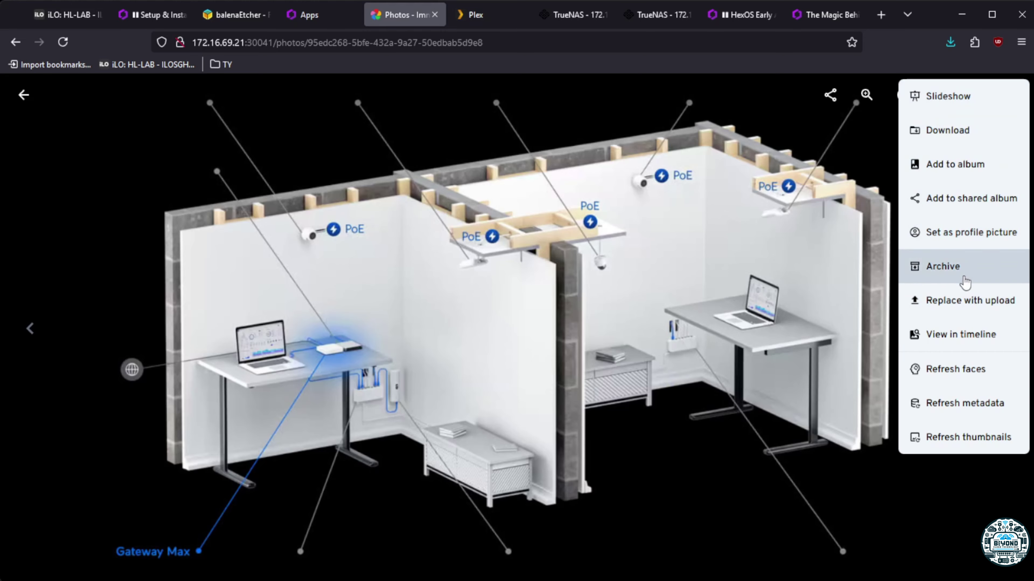
left_click(961, 336)
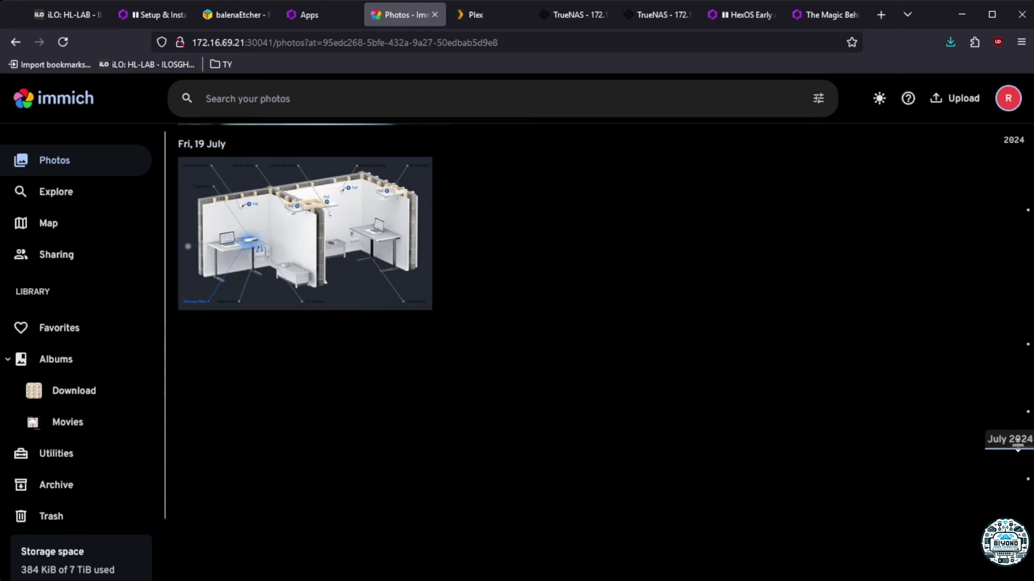
Open the Movies album and try playing its 23:42 video
left_click(63, 360)
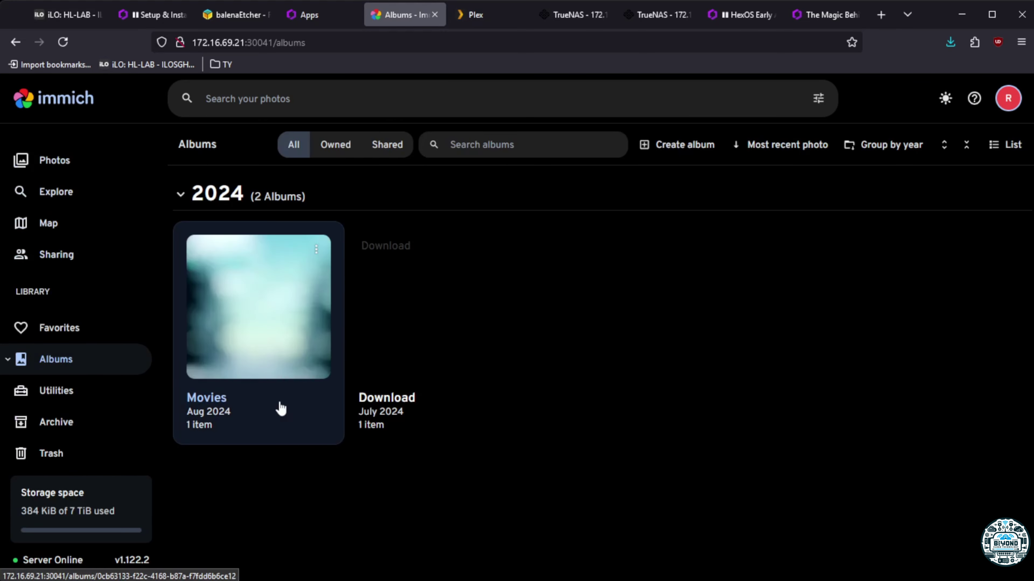
left_click(251, 346)
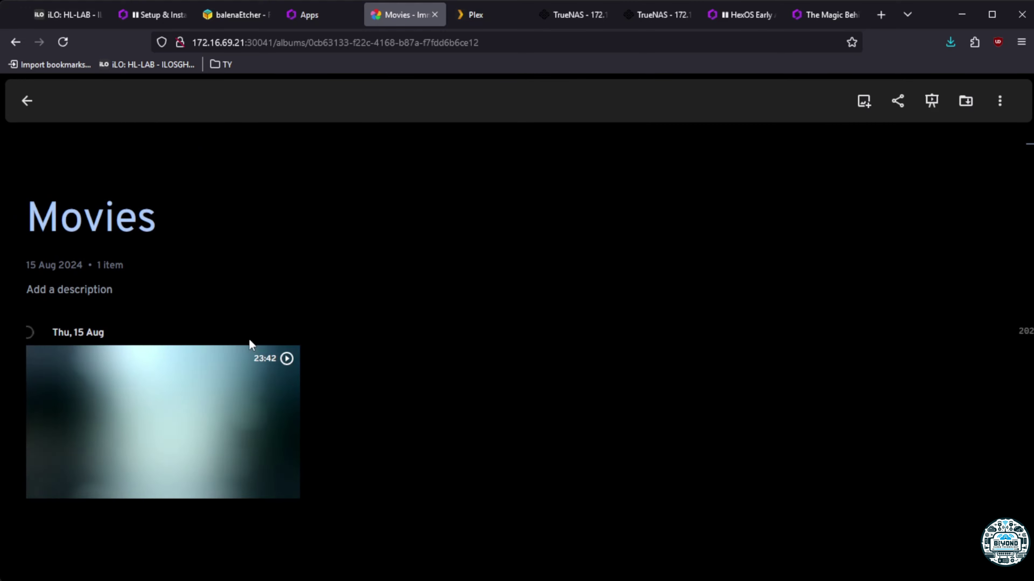
left_click(238, 413)
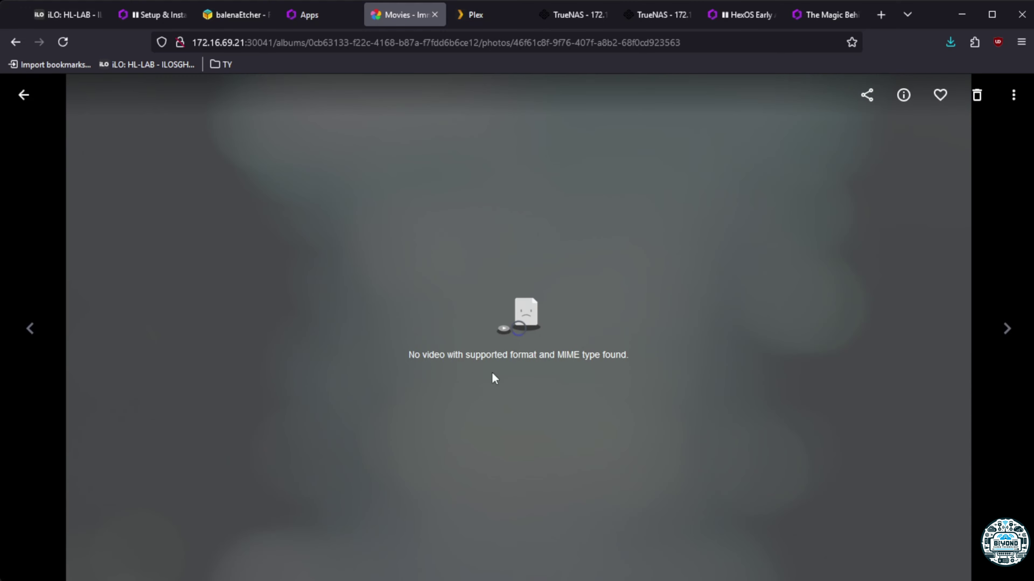
left_click(24, 95)
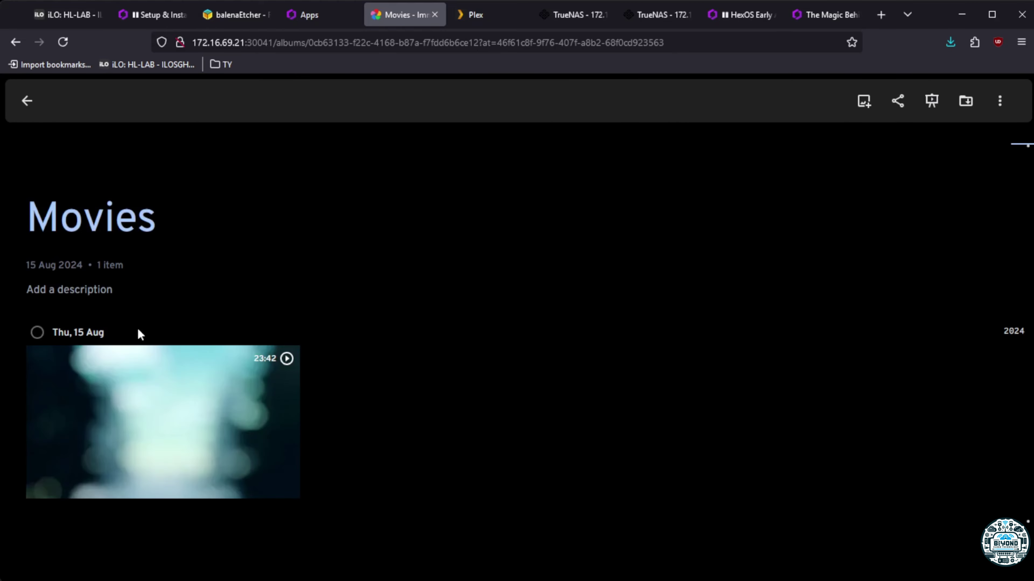
Delete the 15 Aug video to the trash and return to the albums list
left_click(39, 332)
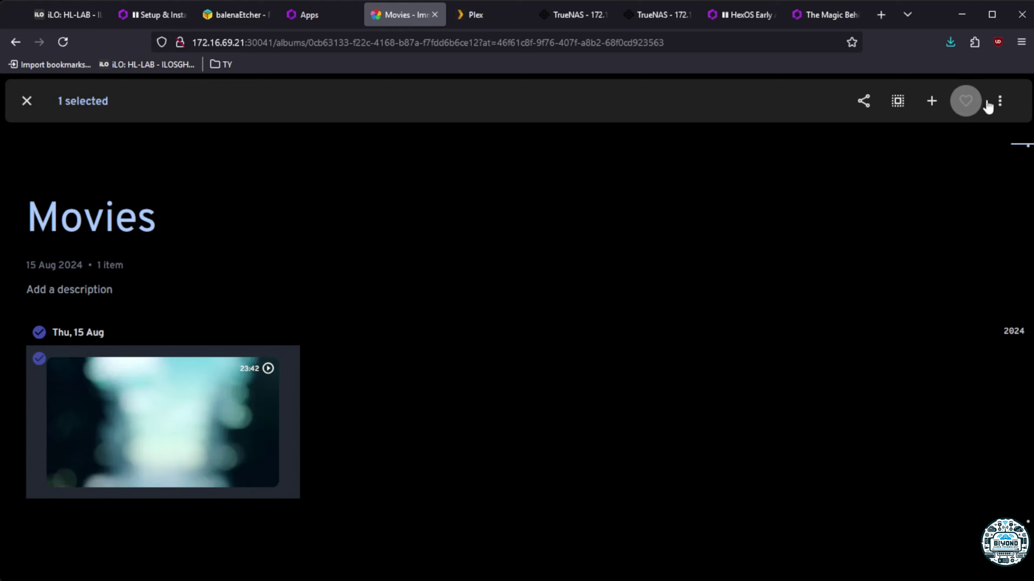
left_click(1000, 101)
left_click(953, 321)
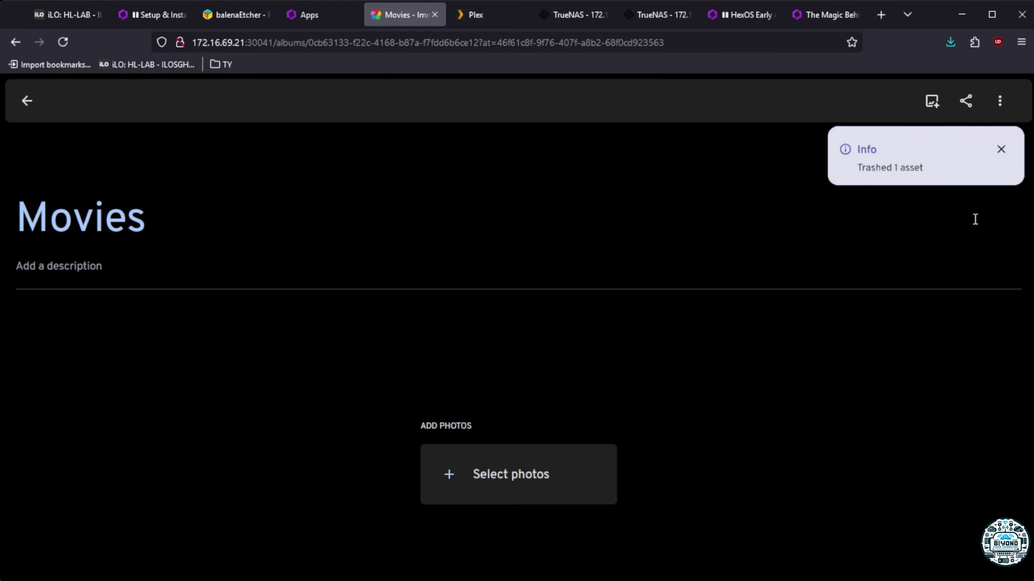
left_click(26, 103)
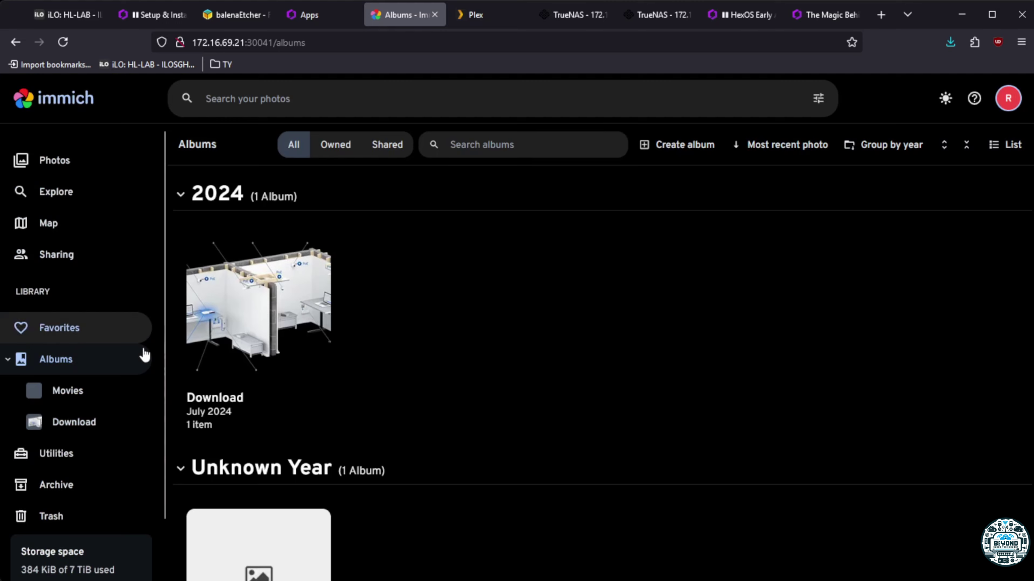
Switch to the HexOS tab and back, then view the Photos timeline with the 19 July diagram
scroll(139, 444, "down", 2)
scroll(125, 455, "up", 2)
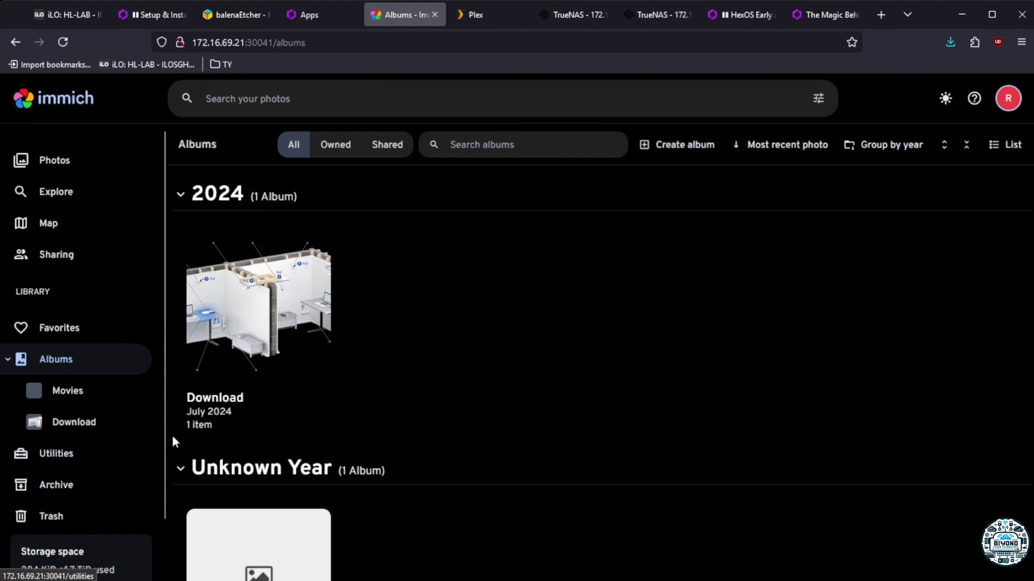
left_click(313, 14)
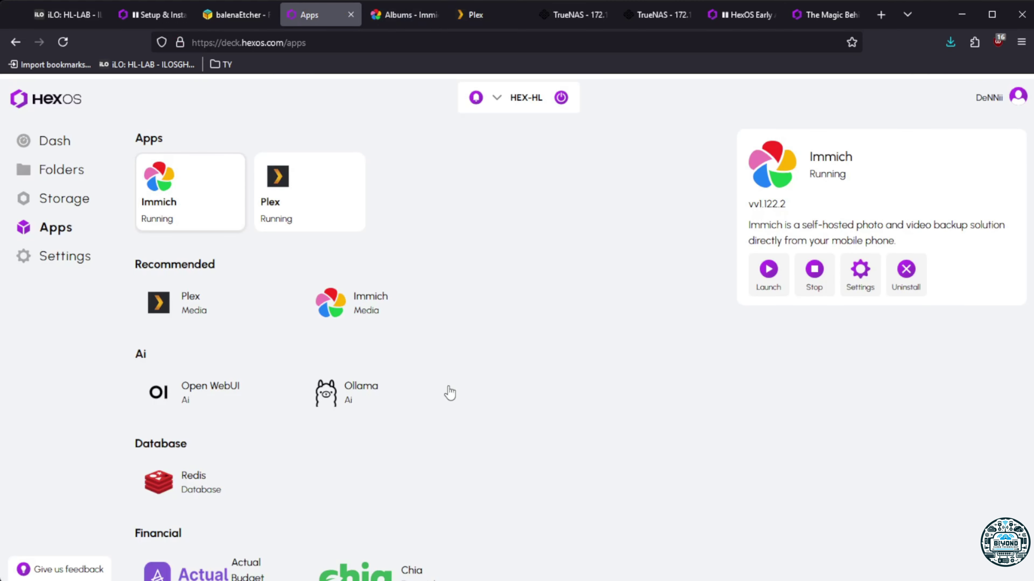
left_click(419, 15)
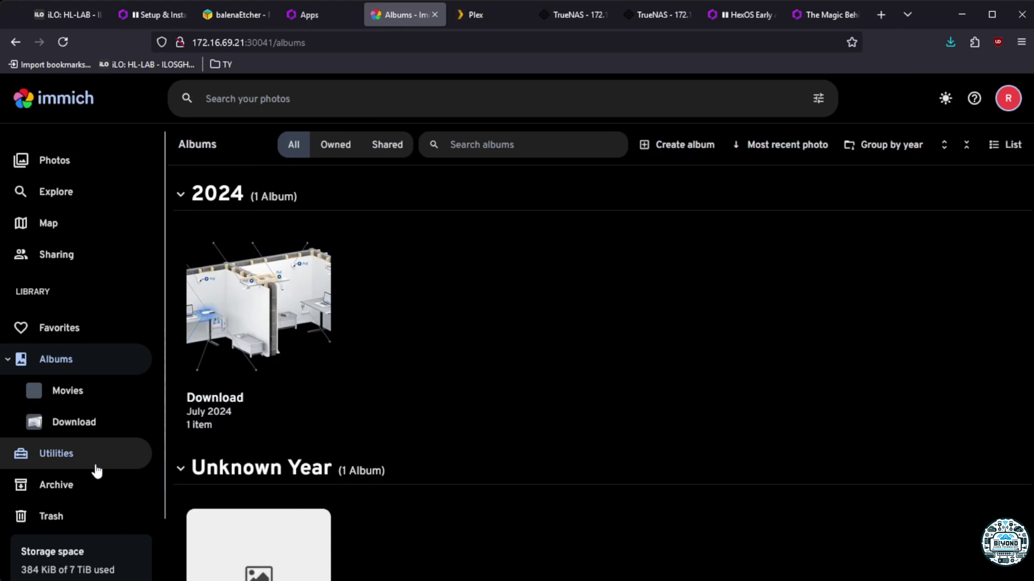
scroll(97, 468, "down", 2)
scroll(97, 474, "up", 2)
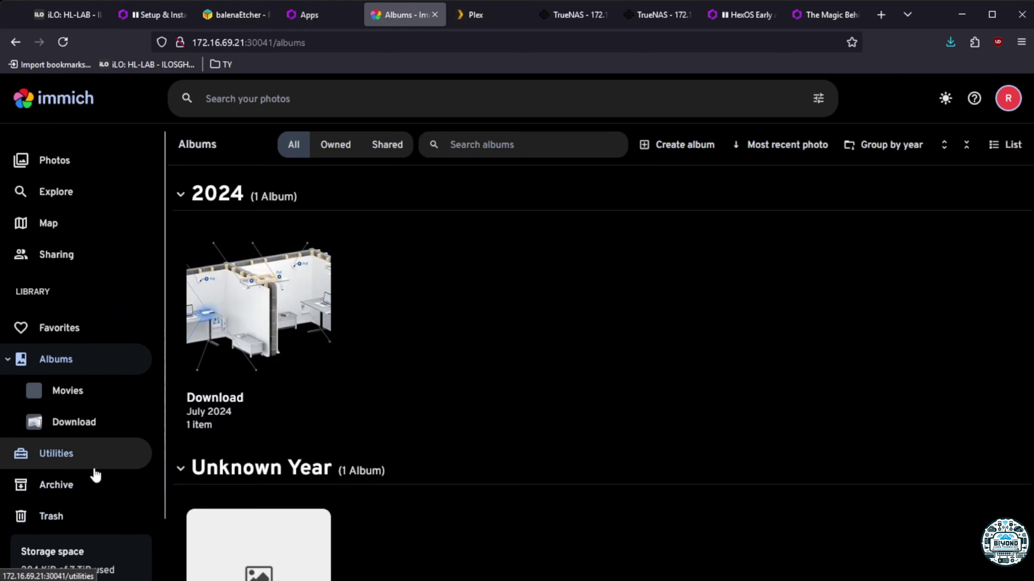
left_click(59, 173)
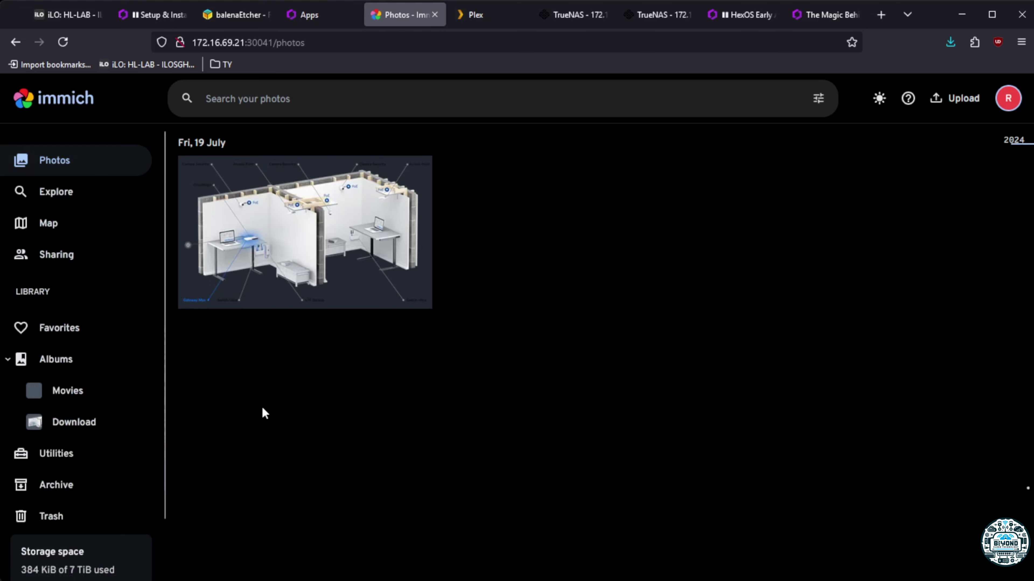
scroll(113, 429, "down", 2)
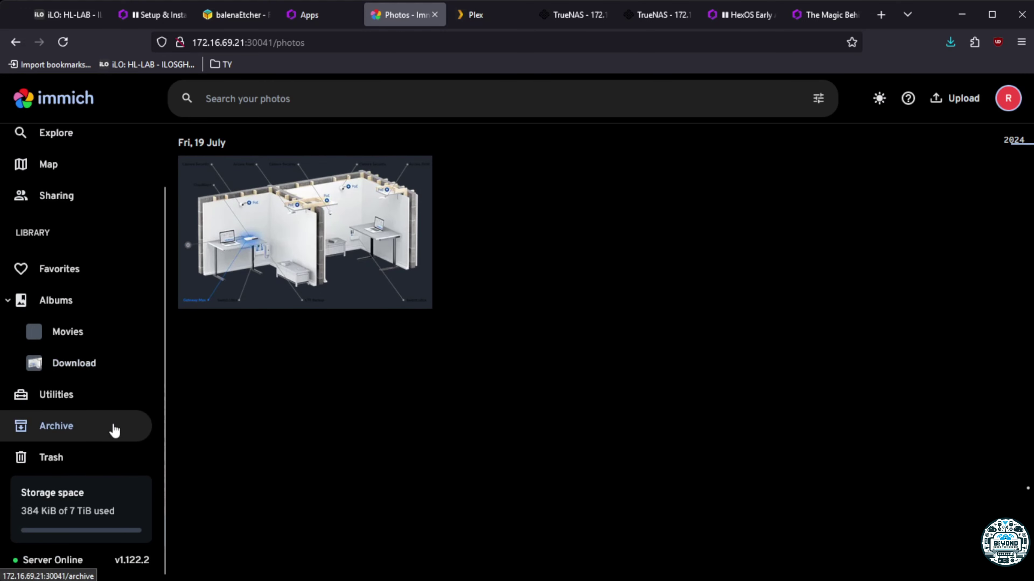
scroll(115, 436, "up", 2)
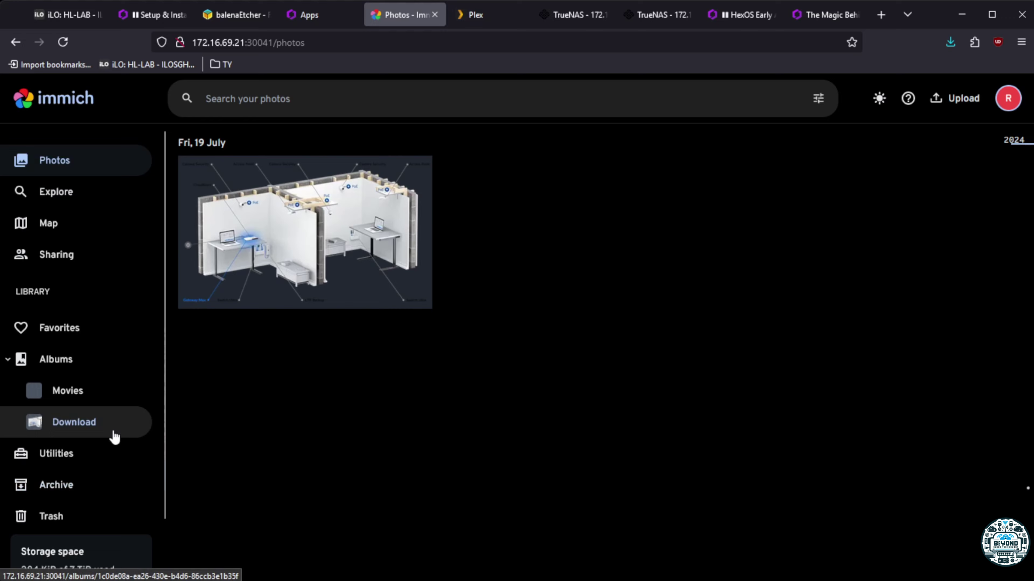
scroll(110, 413, "down", 2)
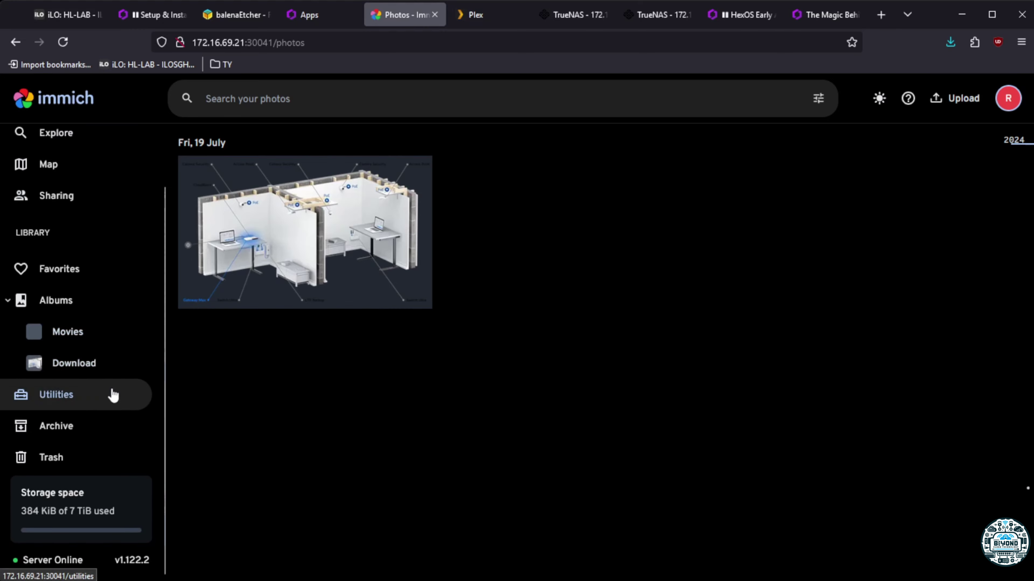
scroll(113, 394, "up", 2)
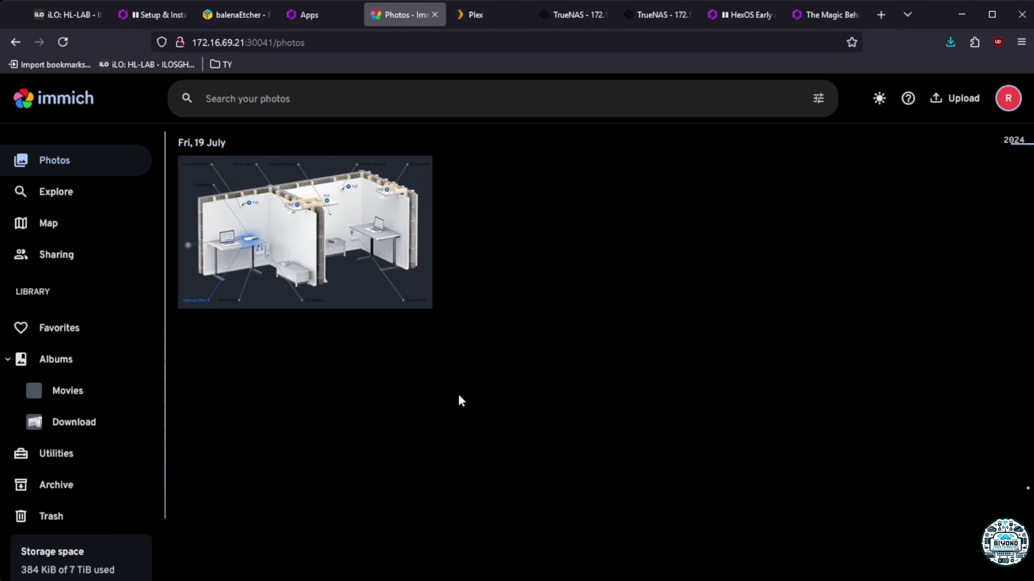
Switch to the HexOS Apps tab and scroll through the app catalogue
left_click(310, 14)
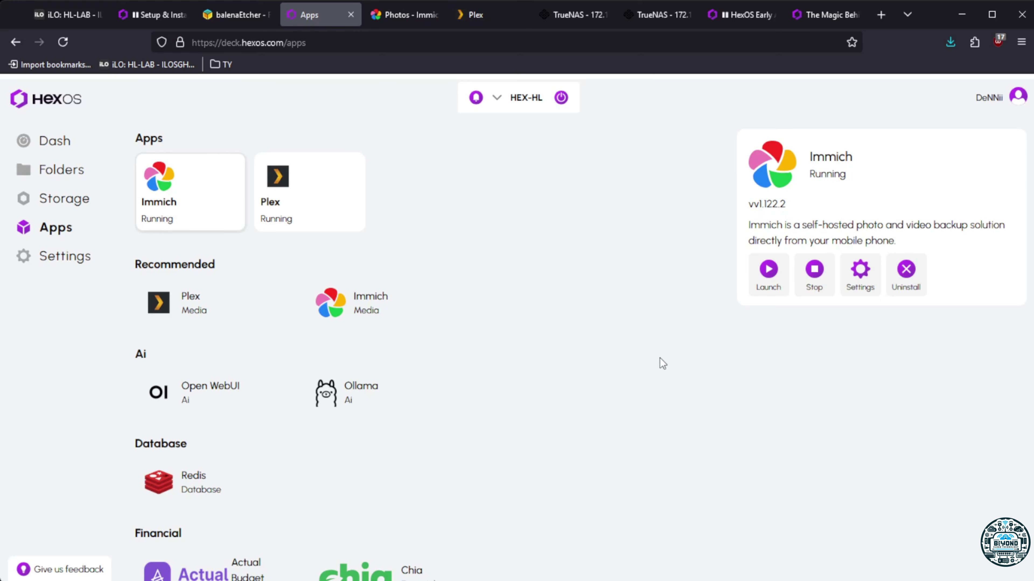
scroll(529, 433, "down", 5)
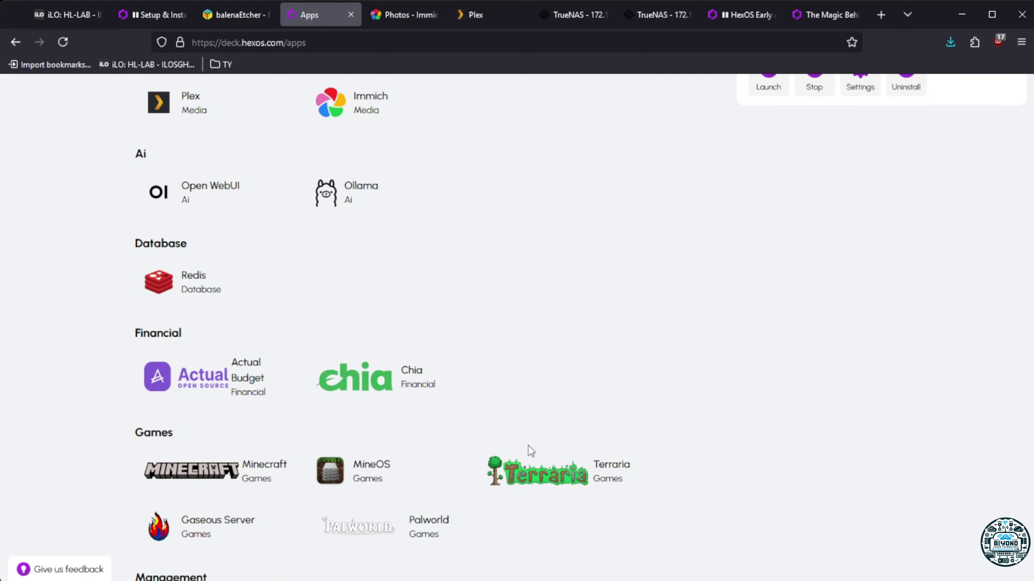
scroll(529, 445, "up", 5)
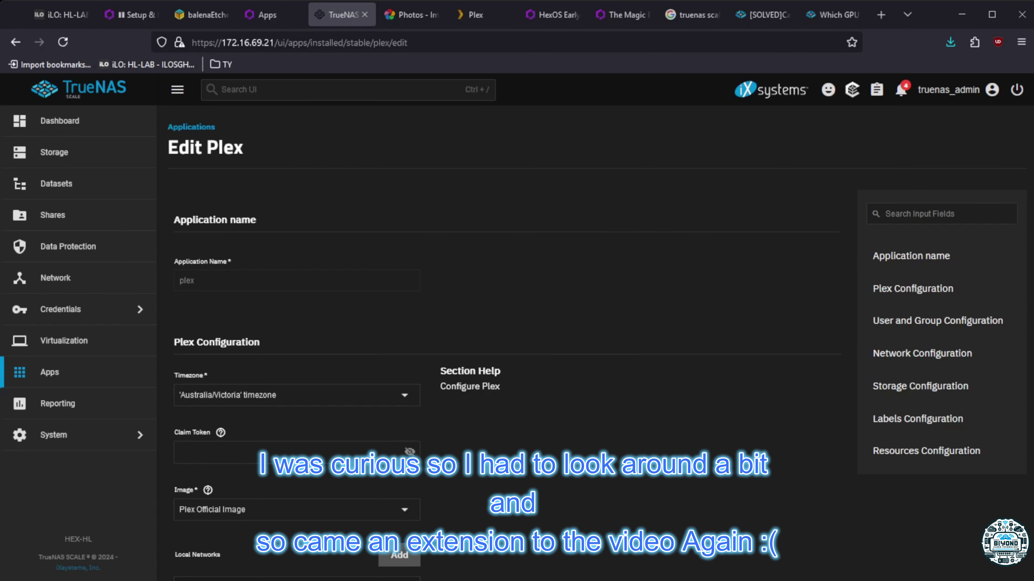
Try assigning the Quadro P2000 GPU to Plex and save the edit
scroll(505, 346, "down", 11)
scroll(505, 346, "up", 11)
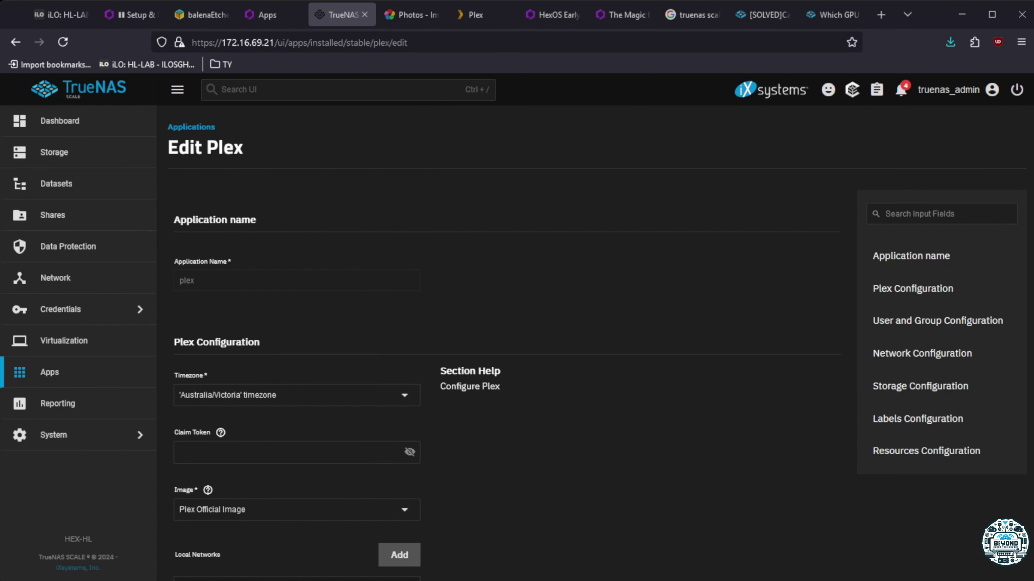
scroll(504, 346, "down", 15)
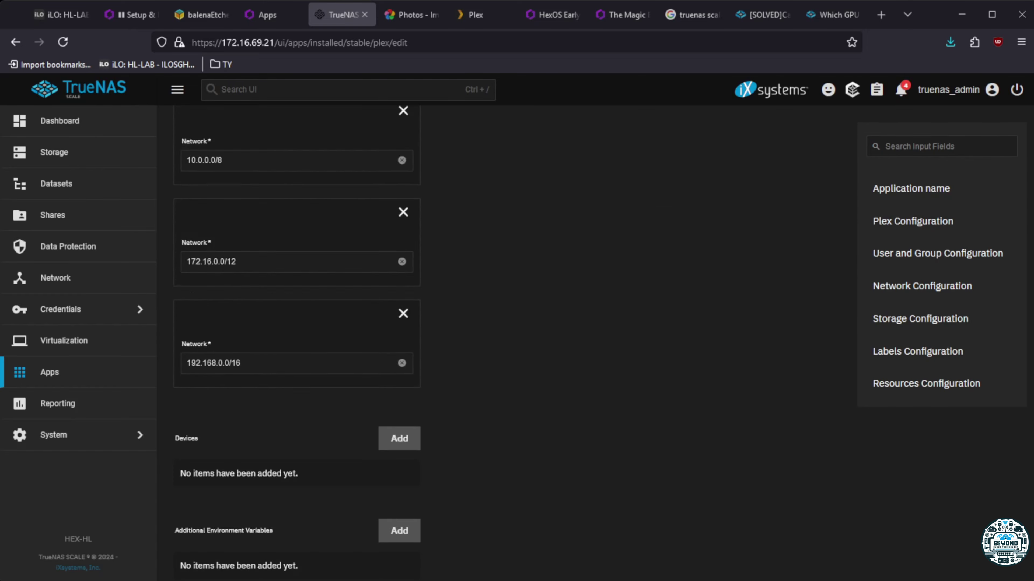
scroll(504, 344, "down", 15)
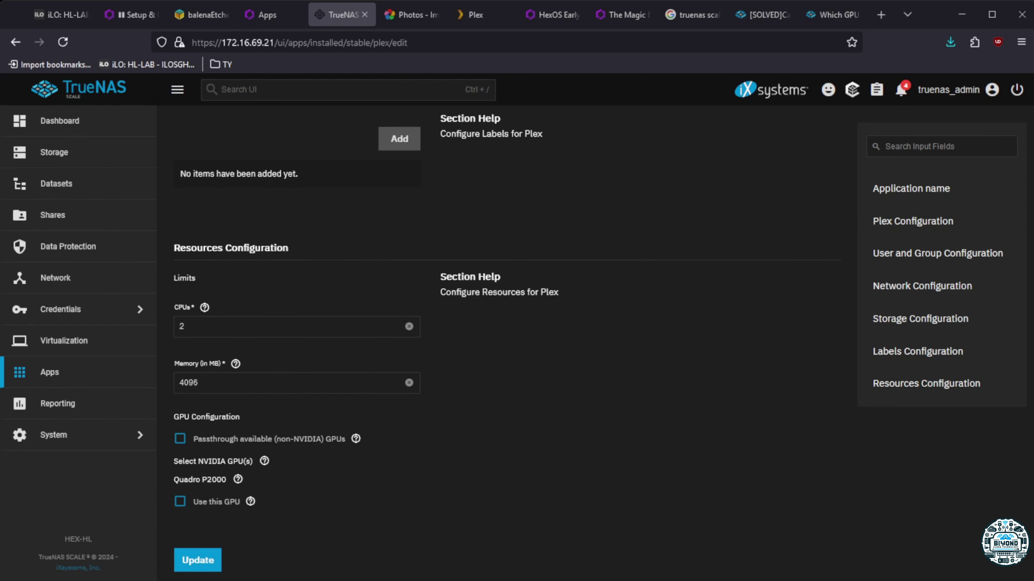
left_click(180, 502)
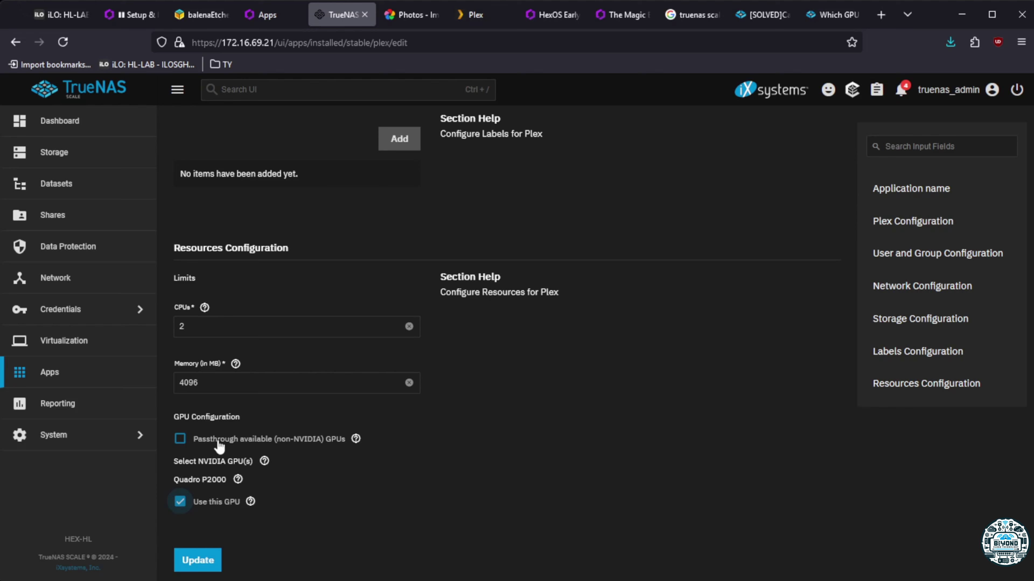
left_click(356, 439)
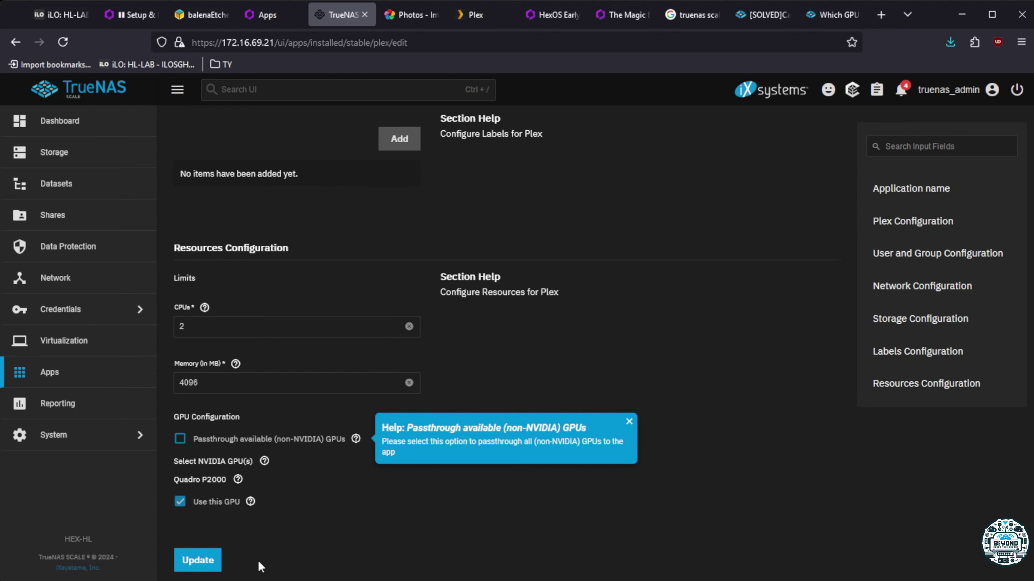
left_click(199, 560)
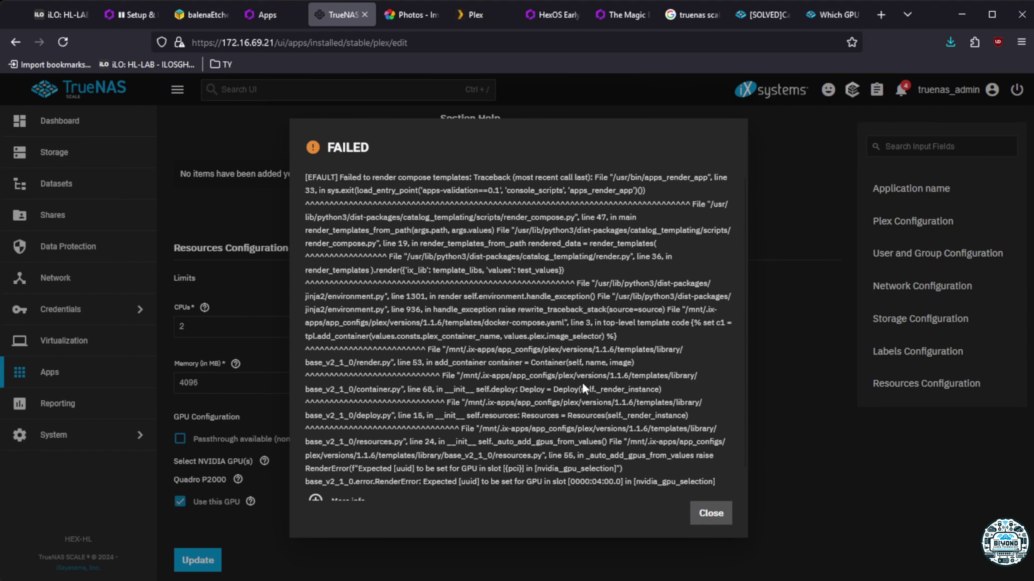
Dismiss the failure, untick the Quadro P2000, and enable non-NVIDIA GPU passthrough instead
scroll(582, 388, "down", 1)
scroll(583, 388, "up", 1)
scroll(582, 388, "down", 1)
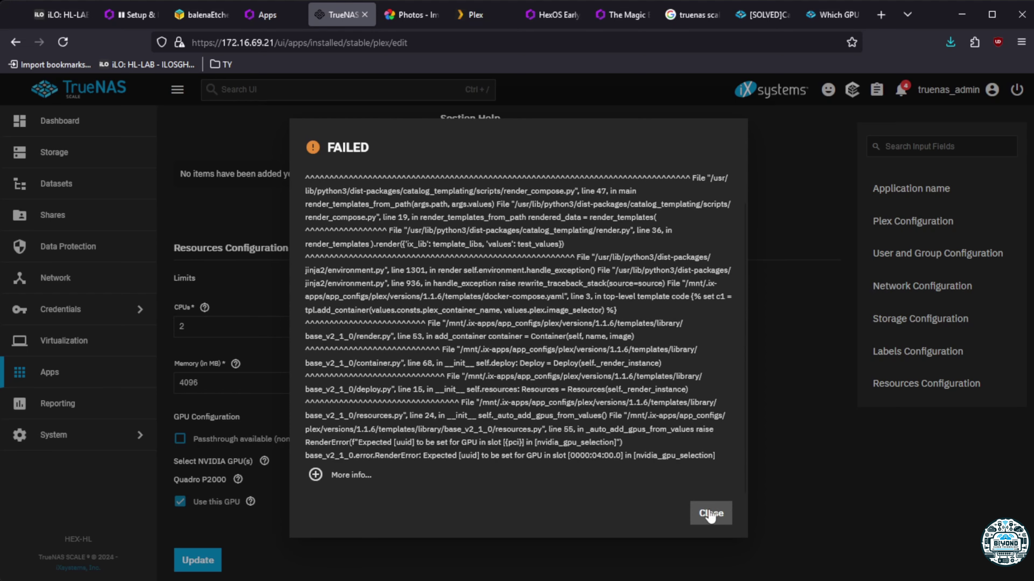
left_click(710, 513)
left_click(180, 501)
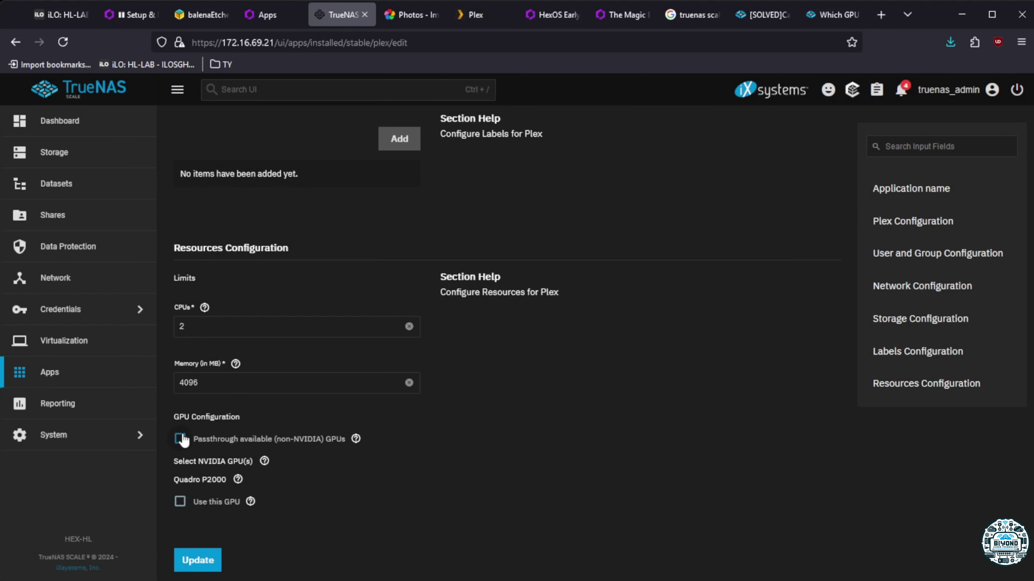
left_click(181, 439)
Save Plex's GPU passthrough change, recheck its edit form, and return to Installed apps
left_click(197, 561)
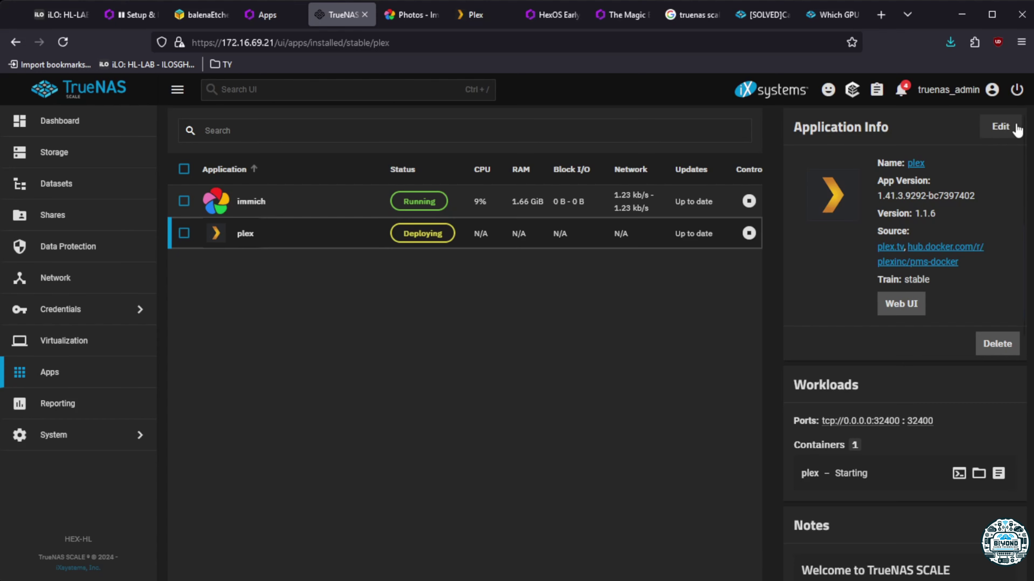
left_click(1000, 126)
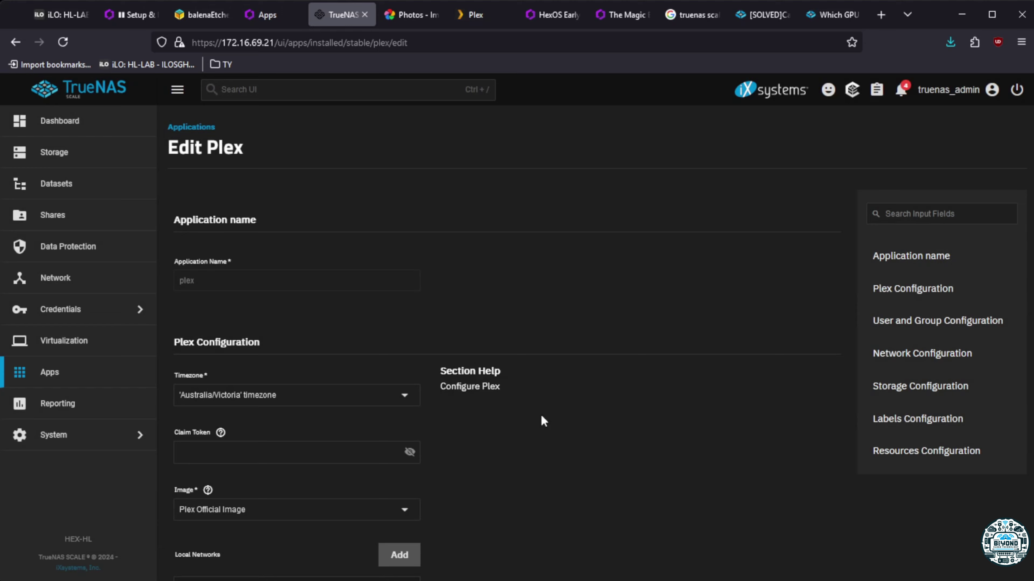
scroll(550, 427, "down", 10)
scroll(553, 433, "up", 15)
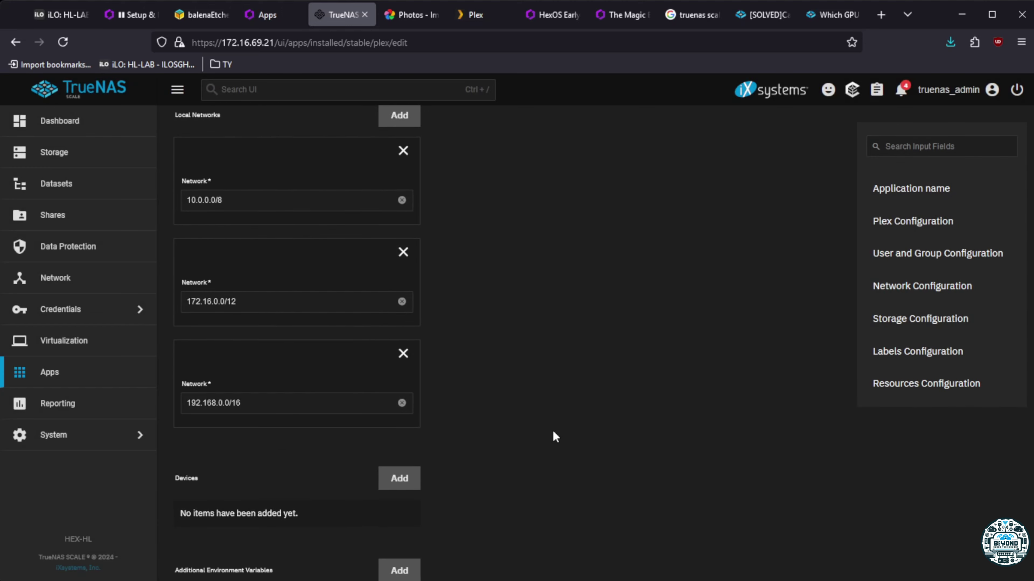
scroll(553, 433, "down", 20)
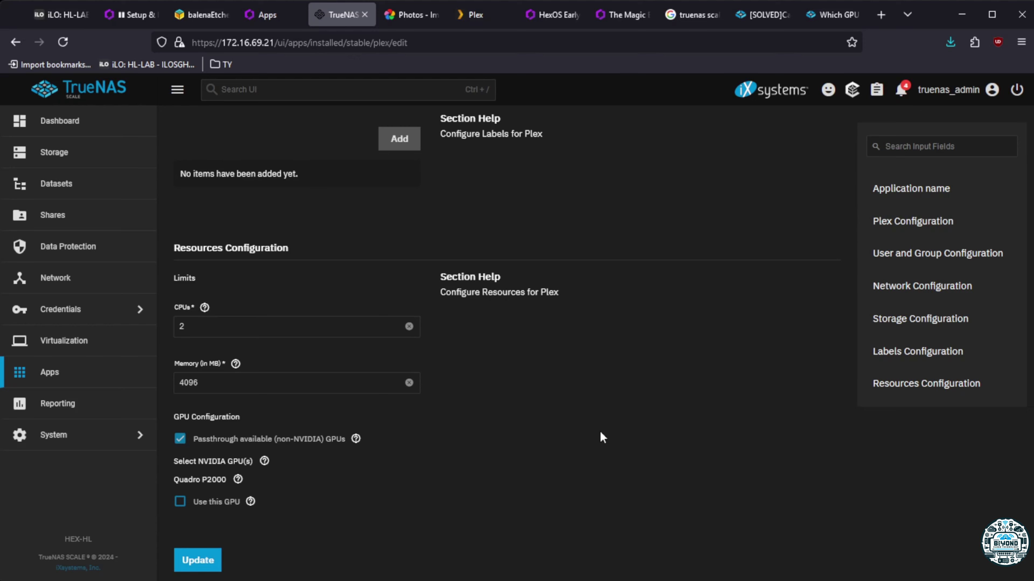
scroll(599, 430, "up", 20)
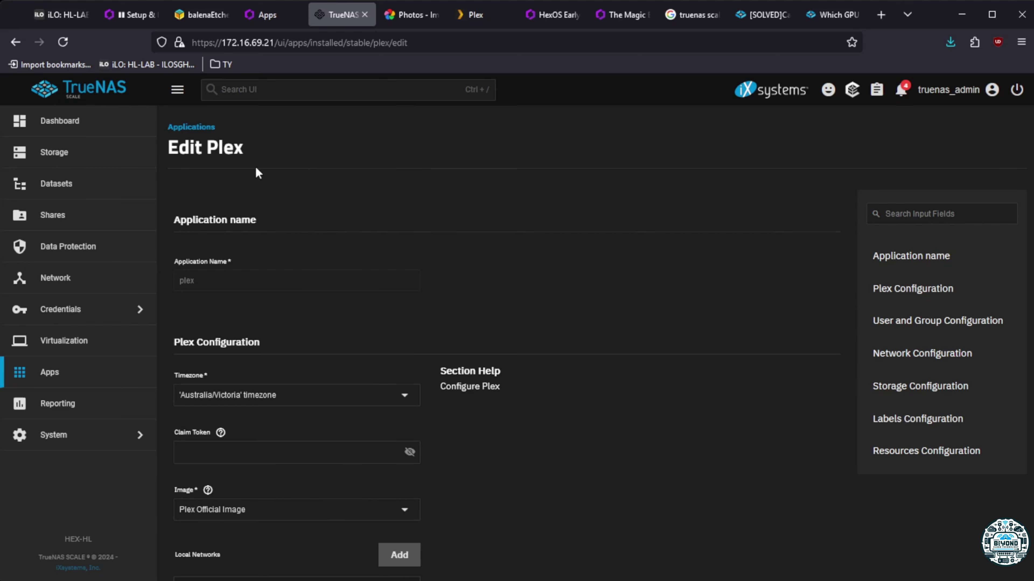
left_click(191, 128)
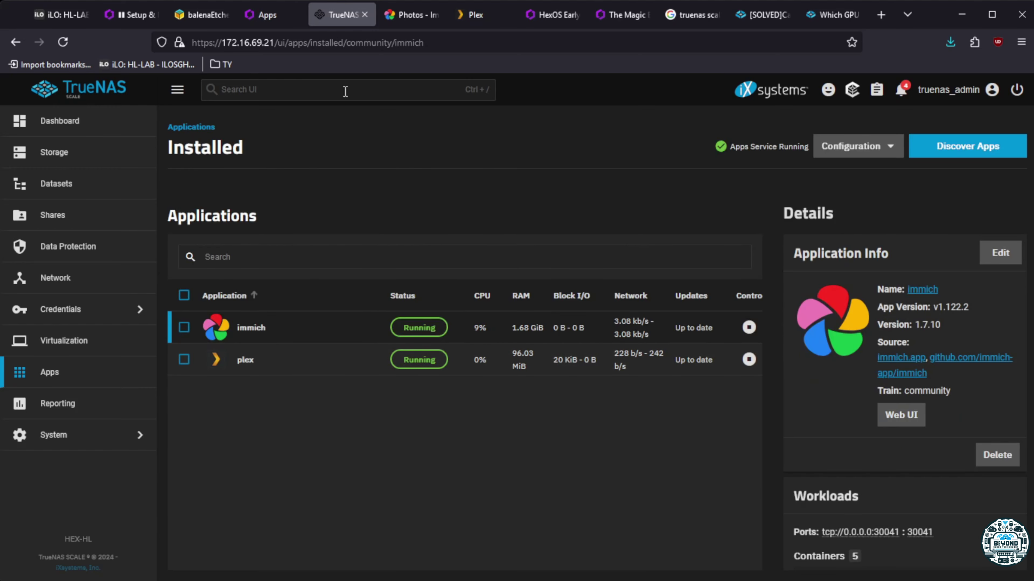
Set Plex's hardware transcoding device to NVIDIA GP106GL [Quadro P2000] and save the transcoder settings
left_click(485, 15)
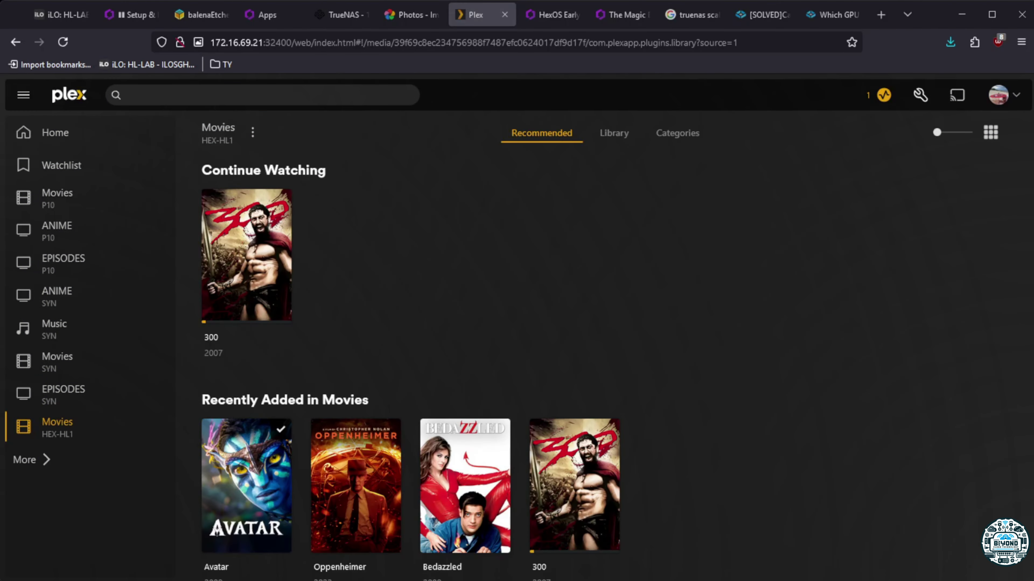
left_click(923, 96)
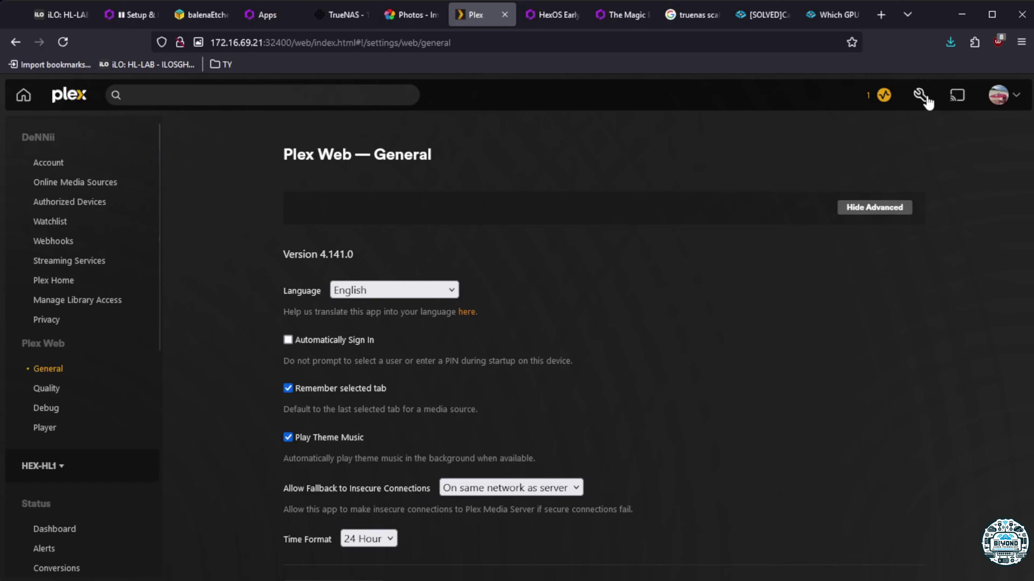
scroll(84, 529, "down", 10)
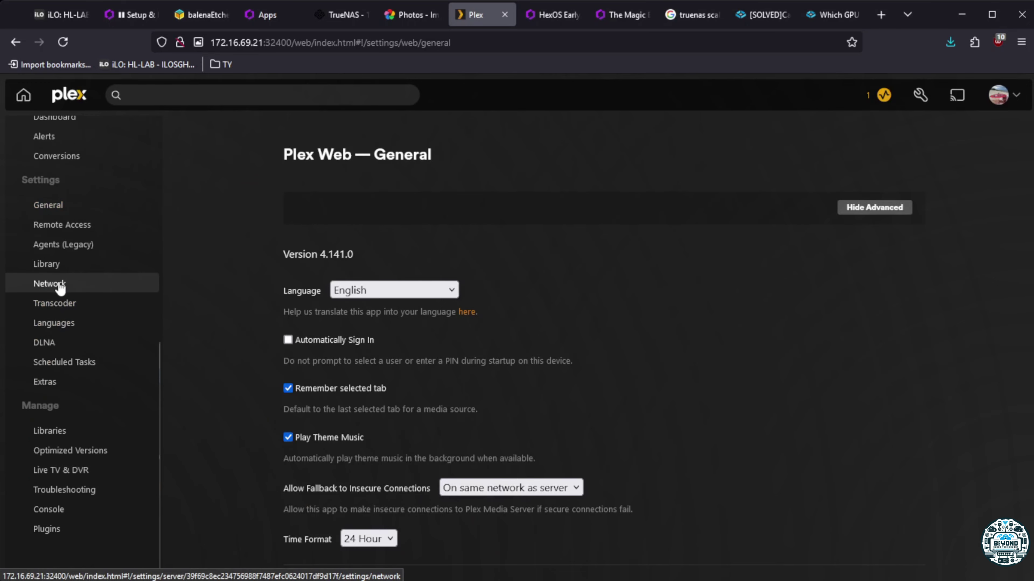
left_click(55, 303)
scroll(693, 518, "down", 8)
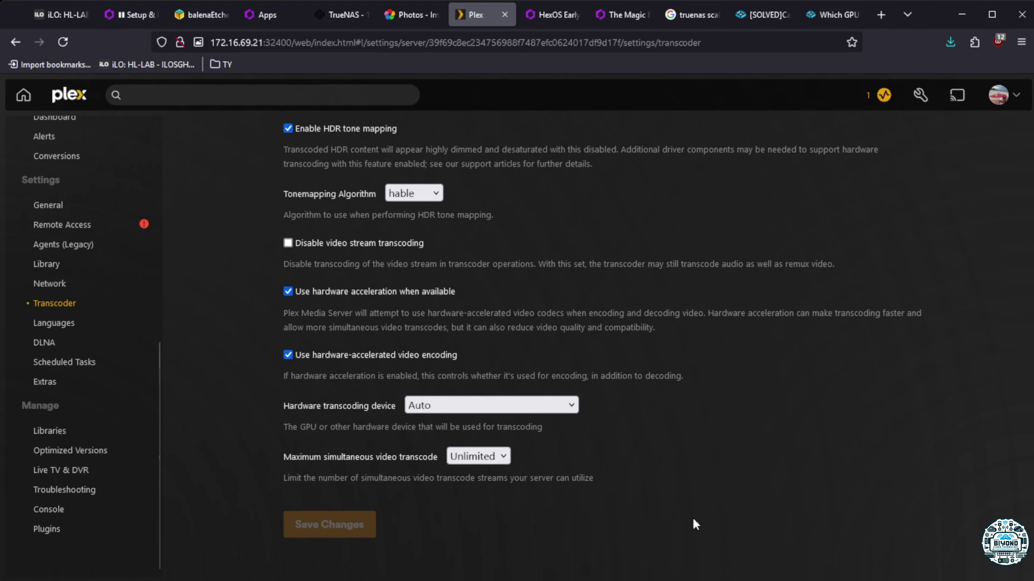
left_click(532, 449)
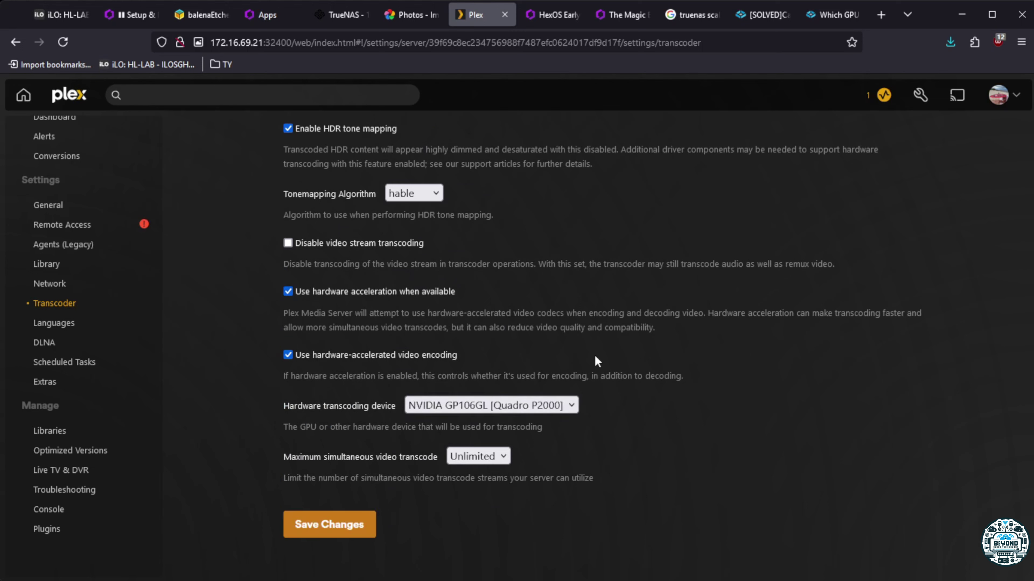
left_click(371, 524)
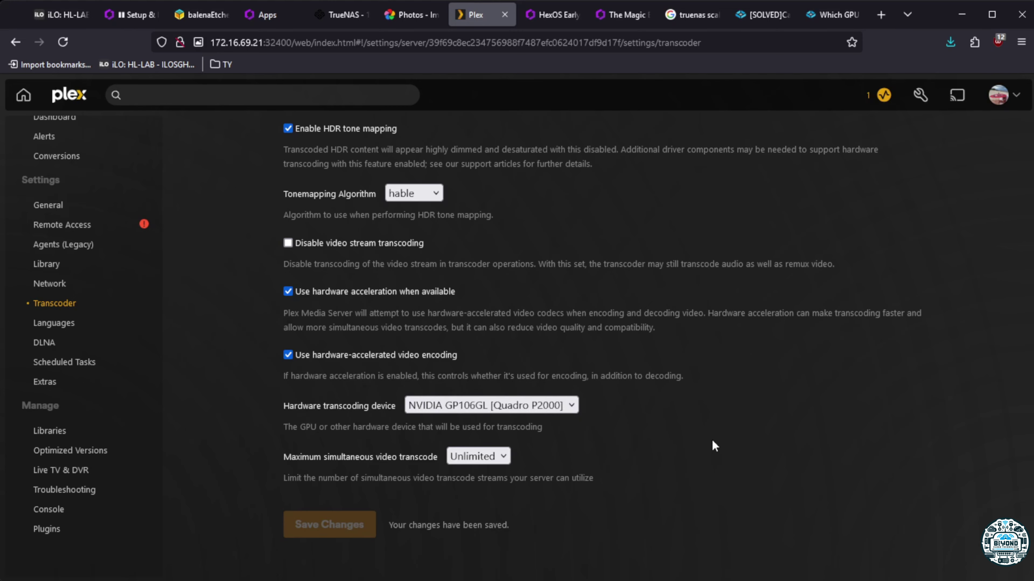
scroll(692, 437, "up", 10)
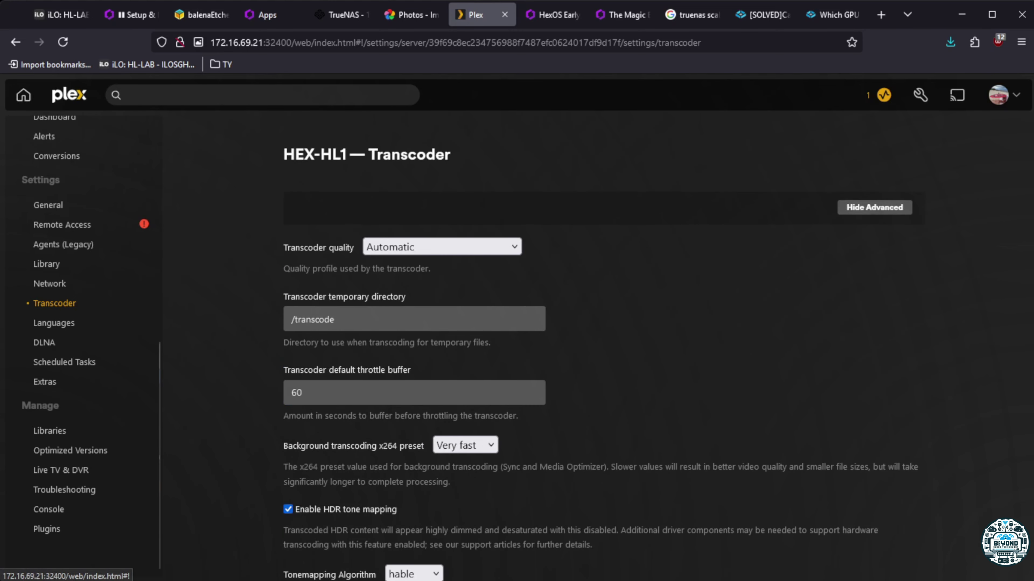
left_click(23, 94)
scroll(410, 361, "down", 3)
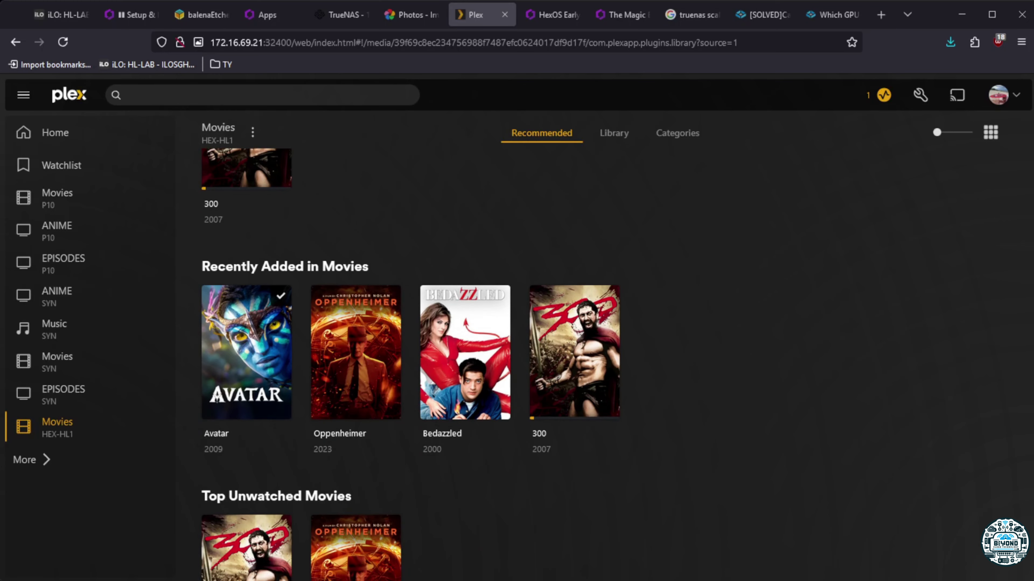
Try playing Bedazzled and Avatar, dismissing the codec conversion playback error each time
left_click(442, 434)
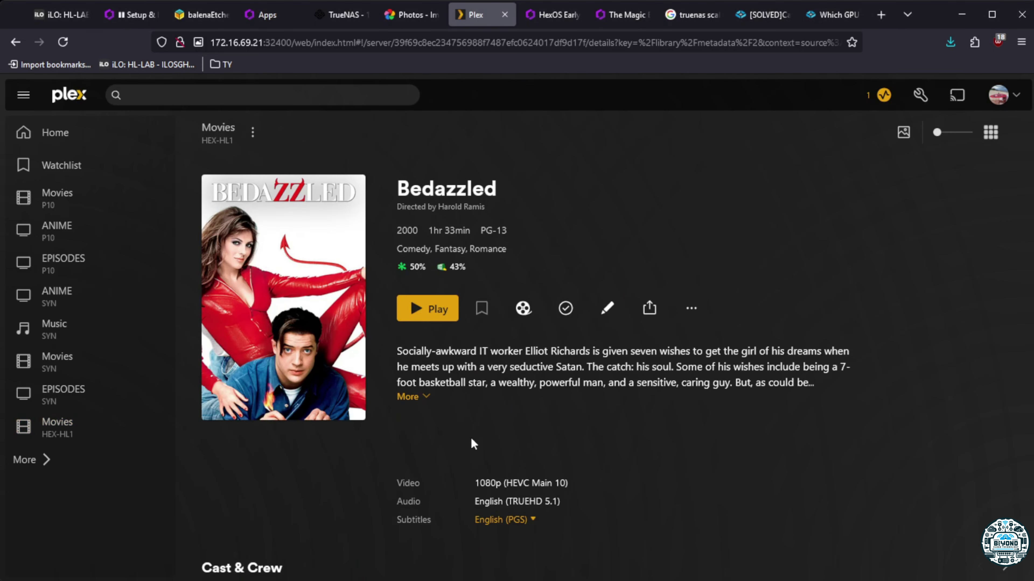
left_click(443, 325)
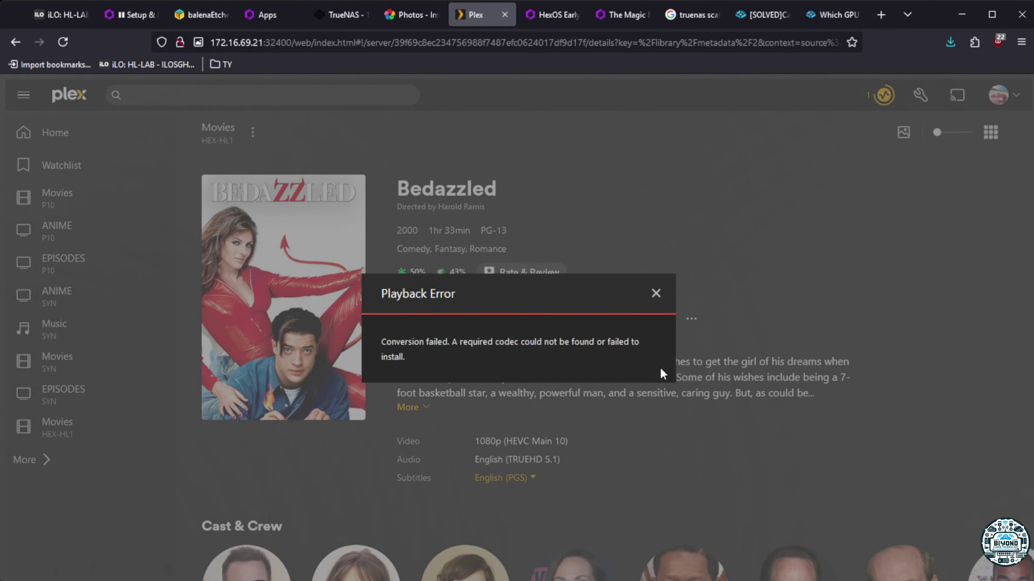
left_click(656, 294)
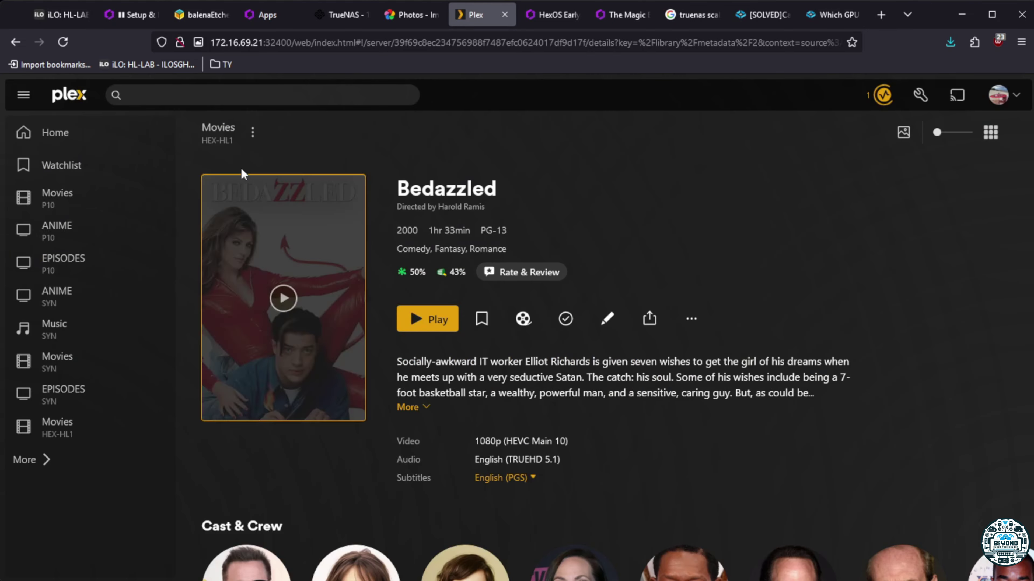
left_click(63, 428)
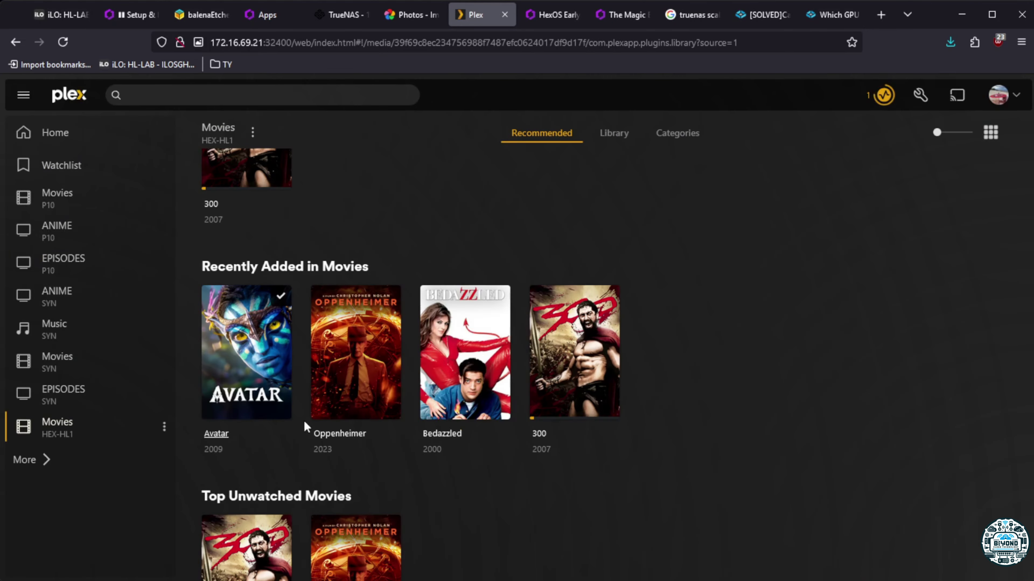
left_click(218, 433)
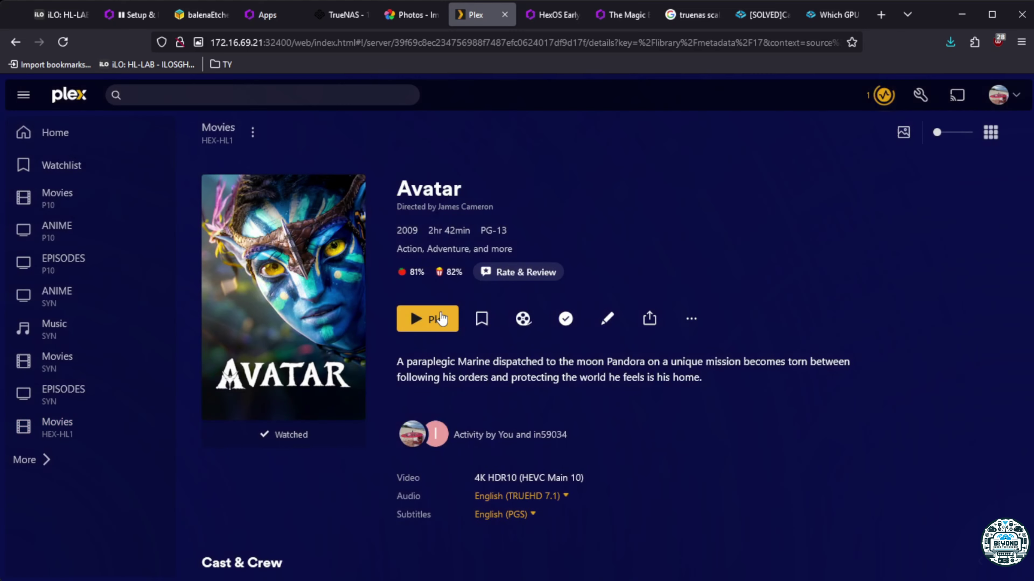
left_click(434, 319)
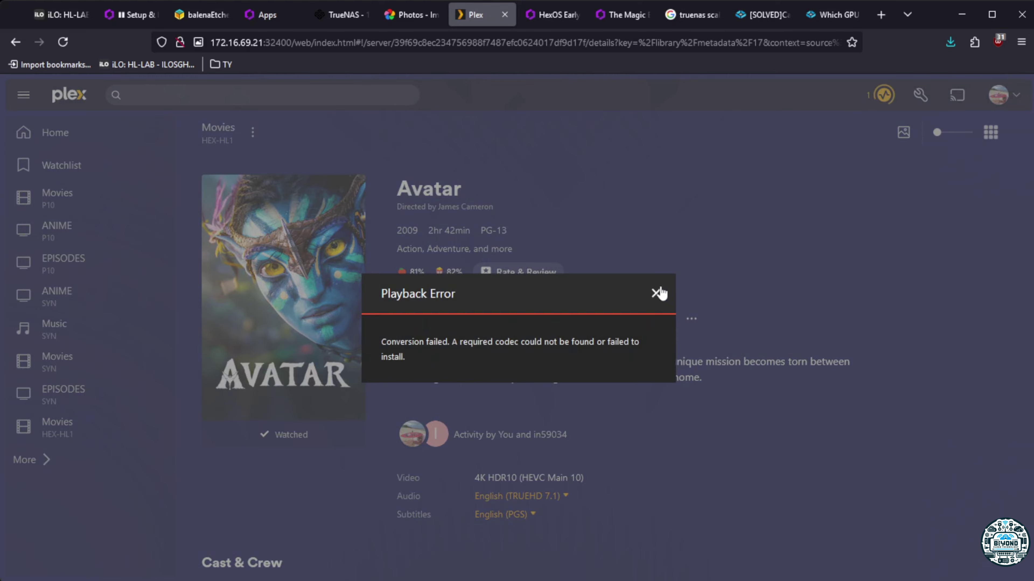
left_click(656, 294)
left_click(92, 442)
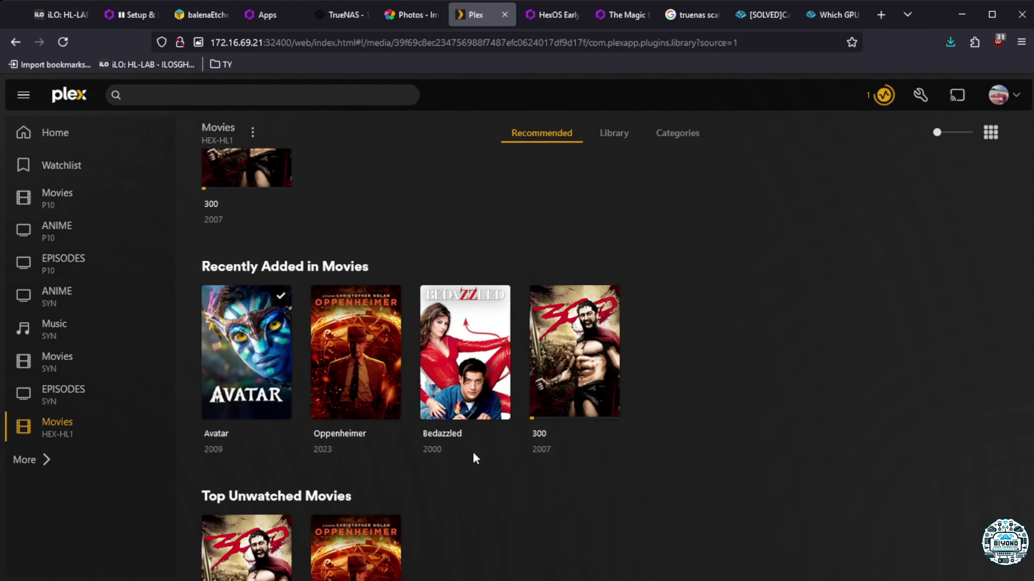
Play Oppenheimer as a transcoding test, then stop it when it stalls loading
left_click(333, 440)
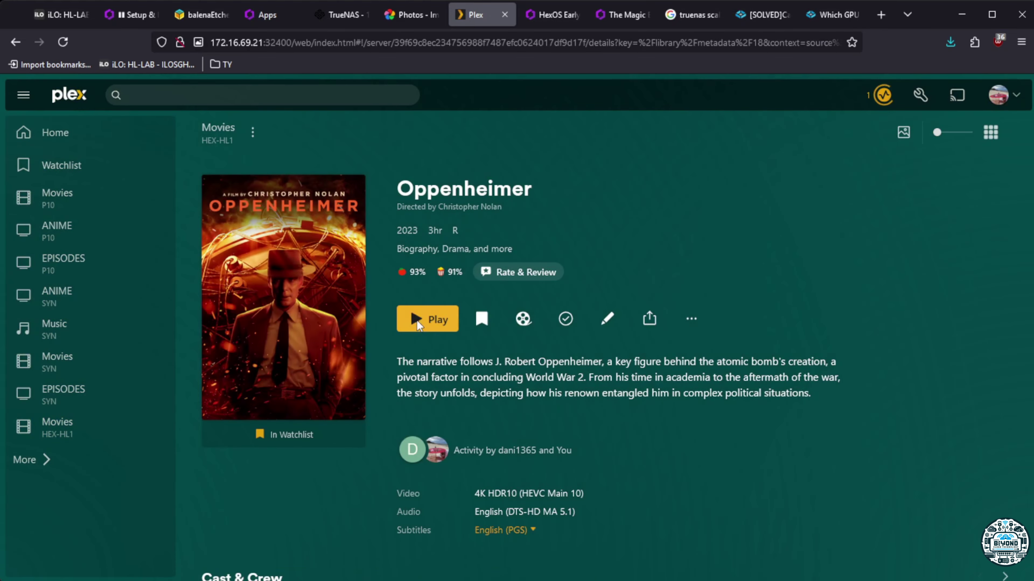
left_click(417, 321)
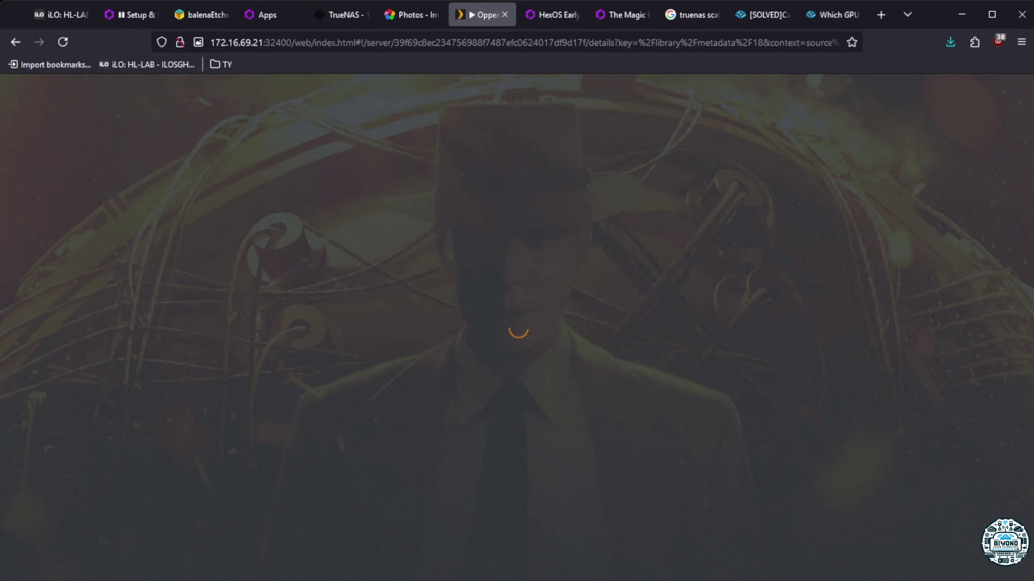
mouse_move(853, 385)
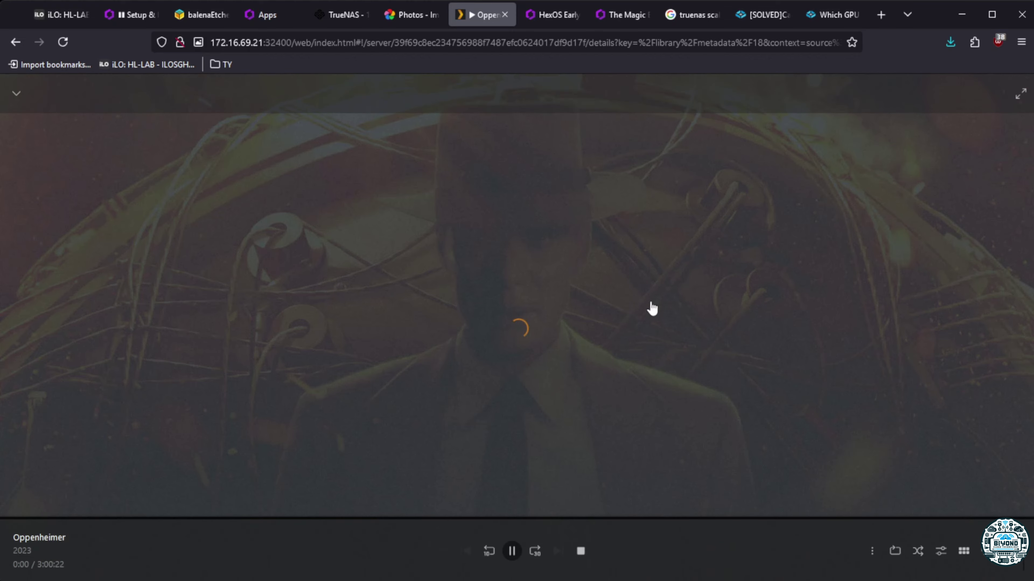
left_click(584, 555)
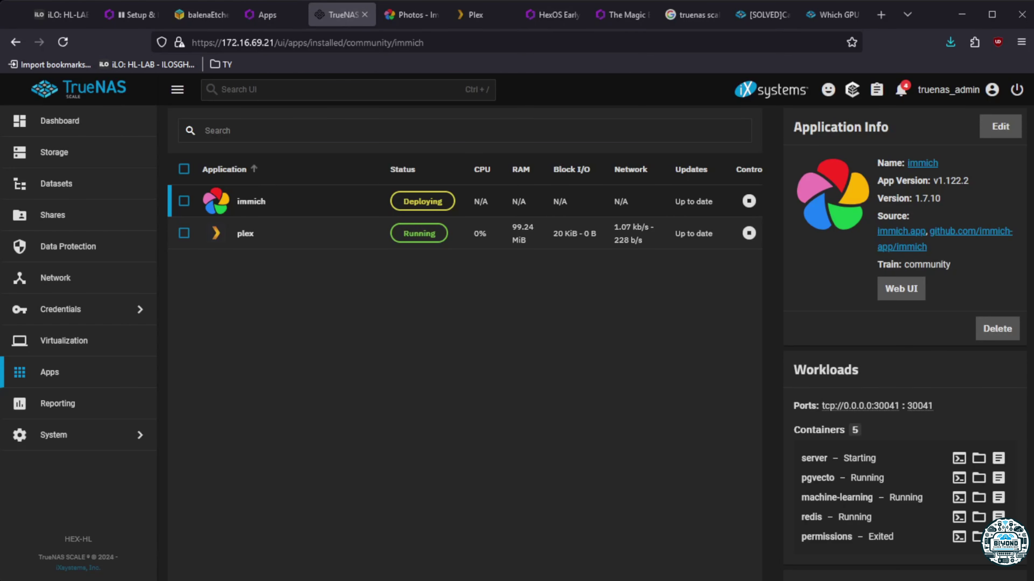
Check Immich's deploying status in HexOS and reload the Immich photo library page
left_click(267, 14)
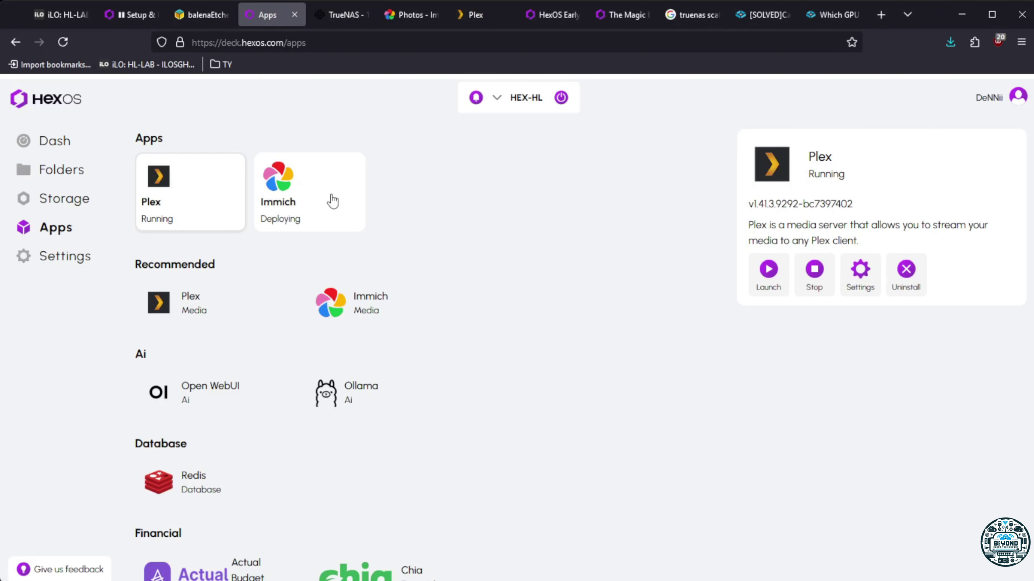
left_click(303, 219)
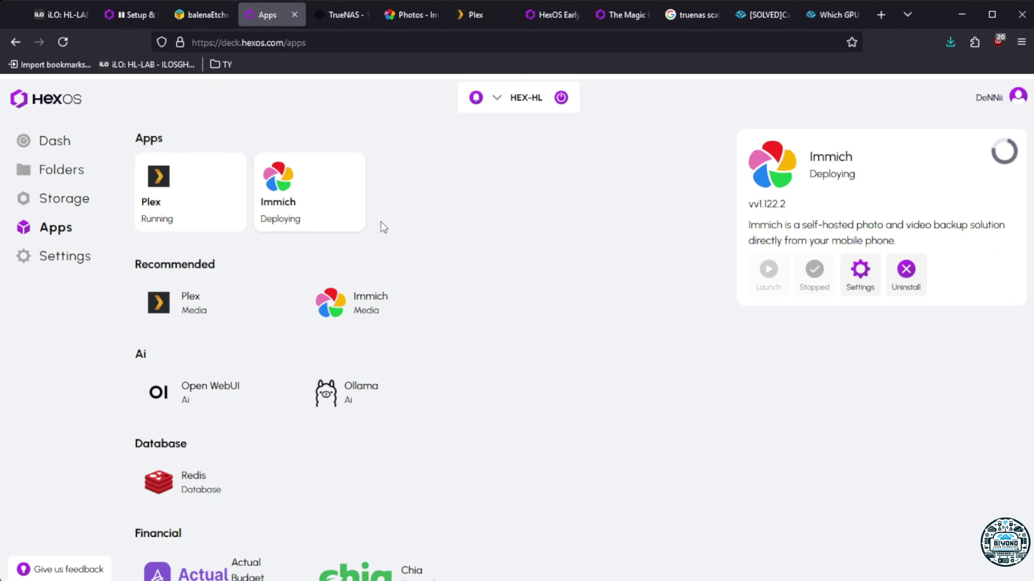
left_click(342, 14)
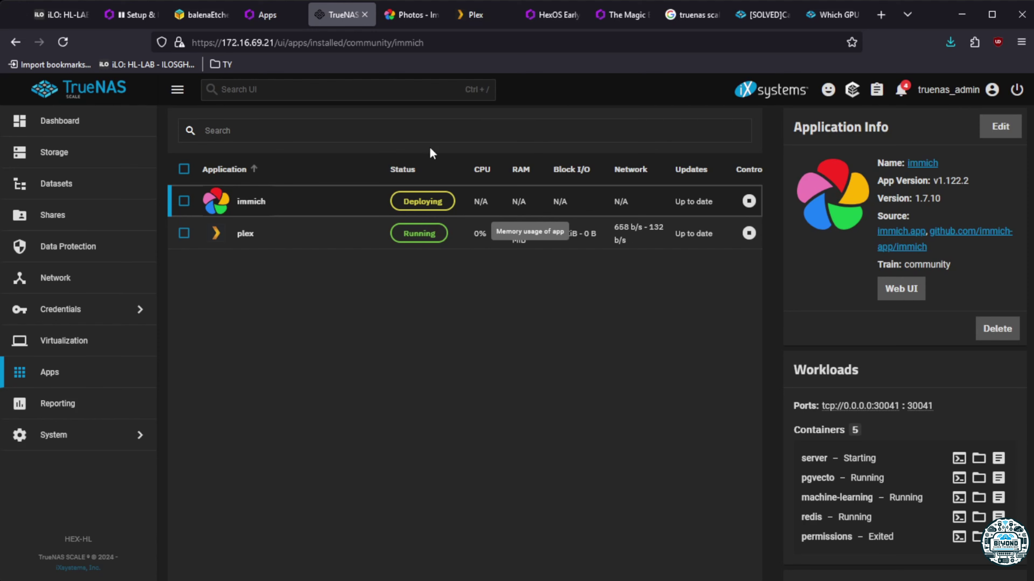
left_click(415, 15)
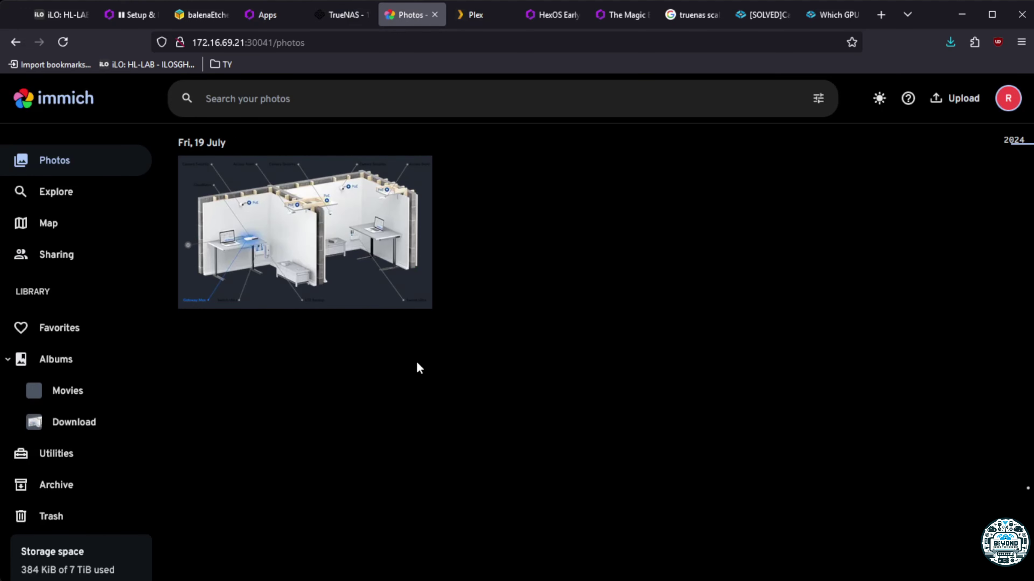
left_click(63, 42)
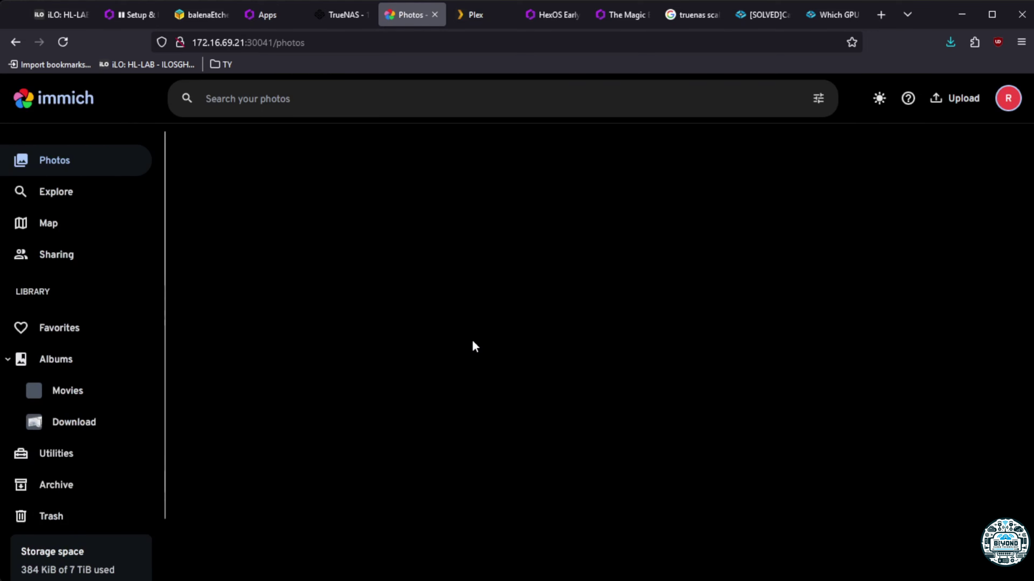
left_click(338, 15)
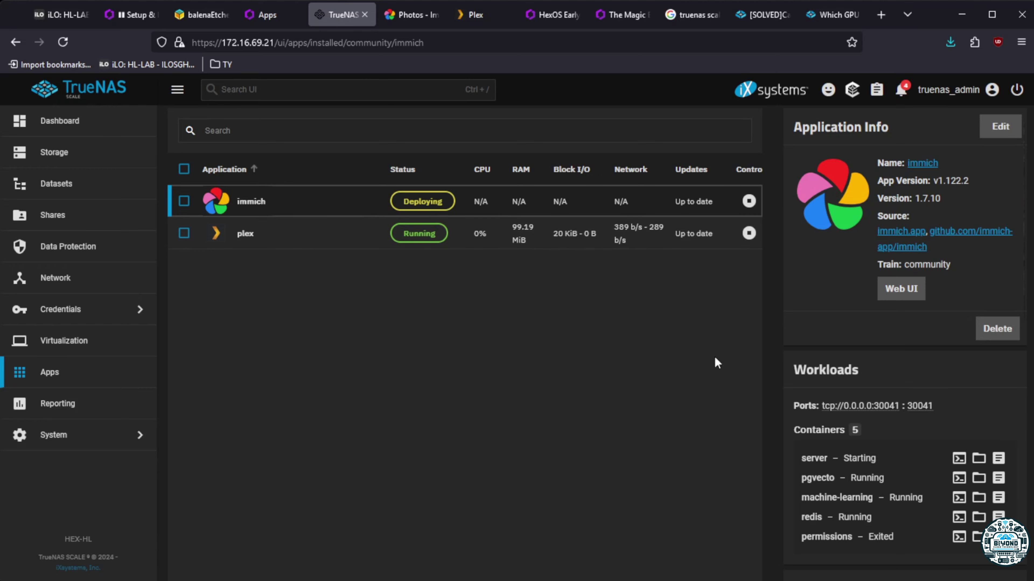
Confirm Immich is still deploying in HexOS, then show all immich capabilities in Application Info
left_click(265, 15)
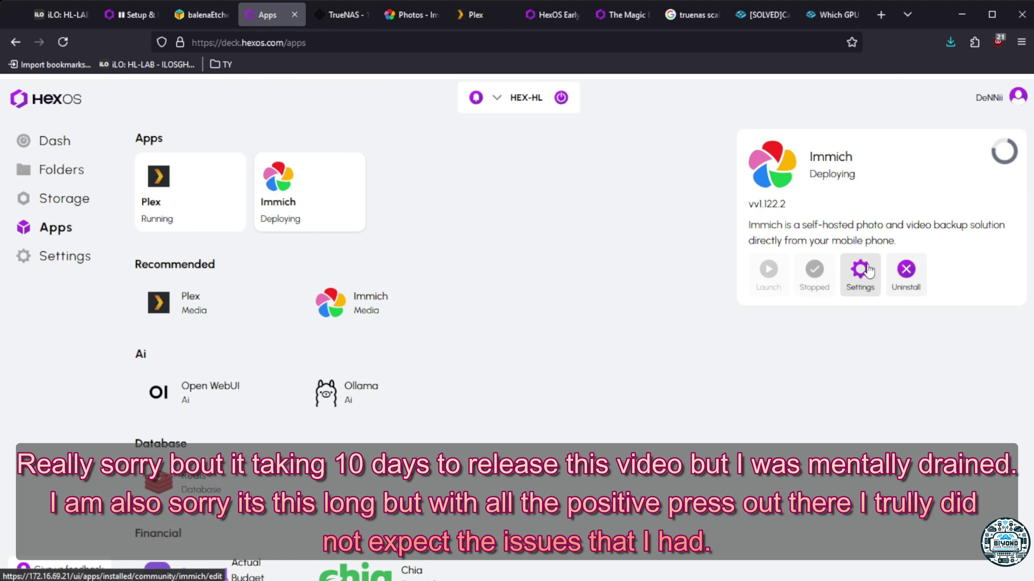
left_click(330, 12)
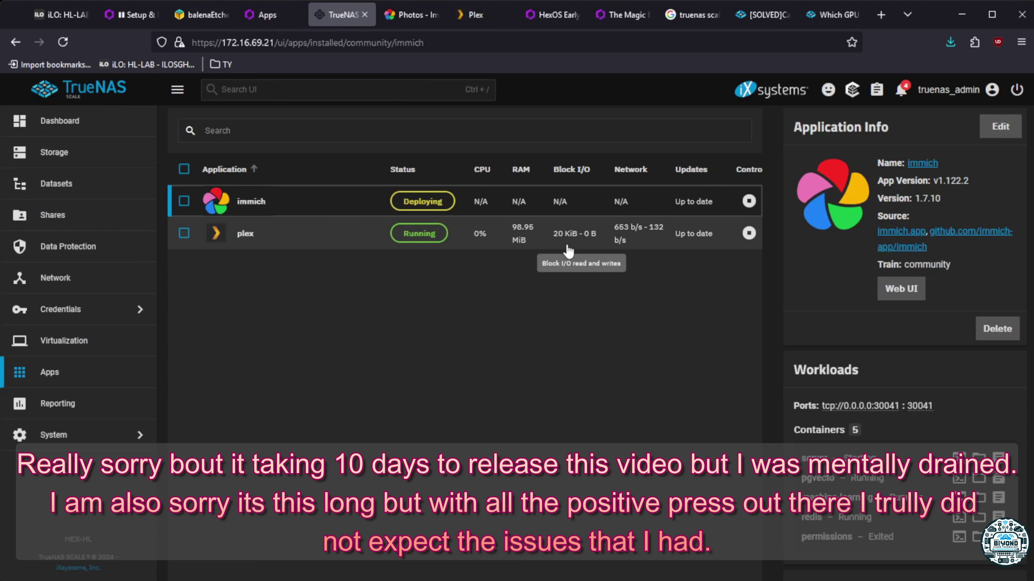
scroll(839, 394, "down", 10)
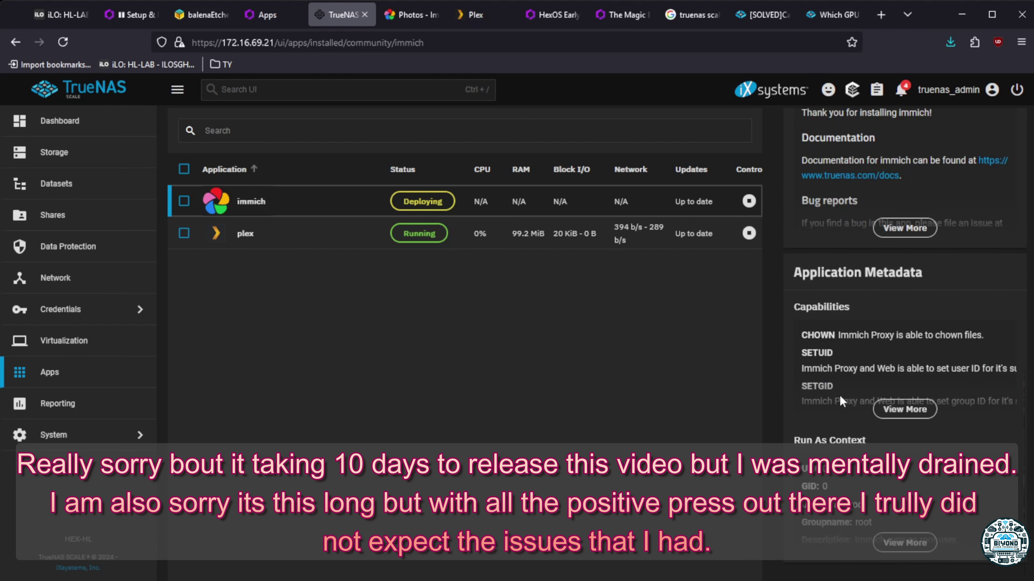
left_click(905, 410)
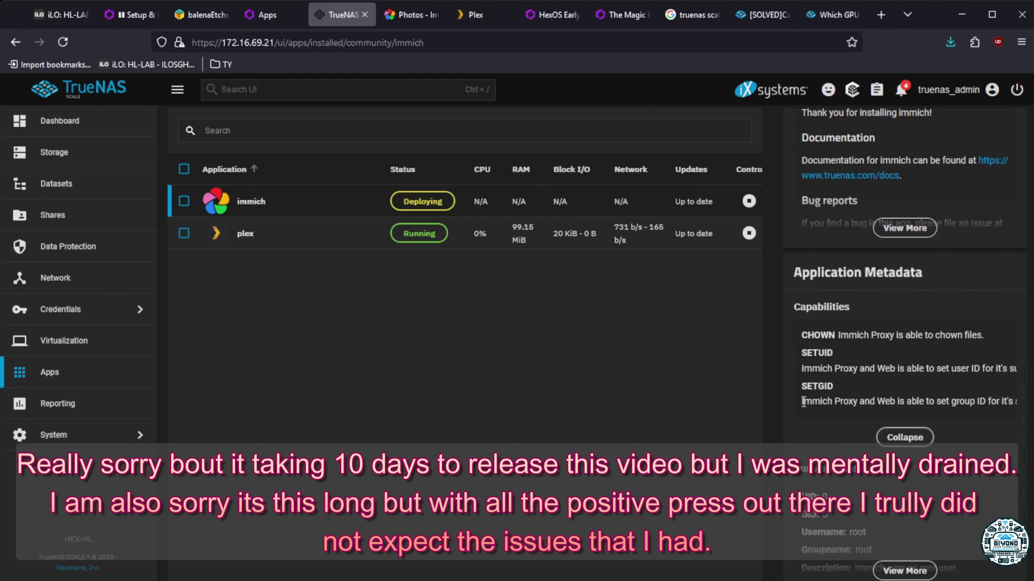